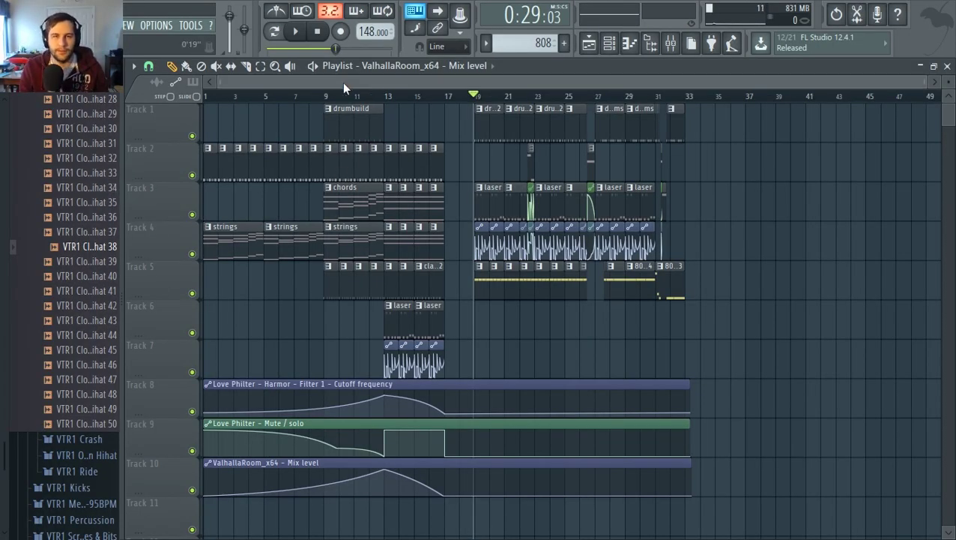
Examine the playlist arrangement from the intro through the drop, including the automation clips on tracks 8 to 10
scroll(281, 155, "up", 3)
scroll(269, 156, "down", 4)
scroll(269, 155, "down", 1)
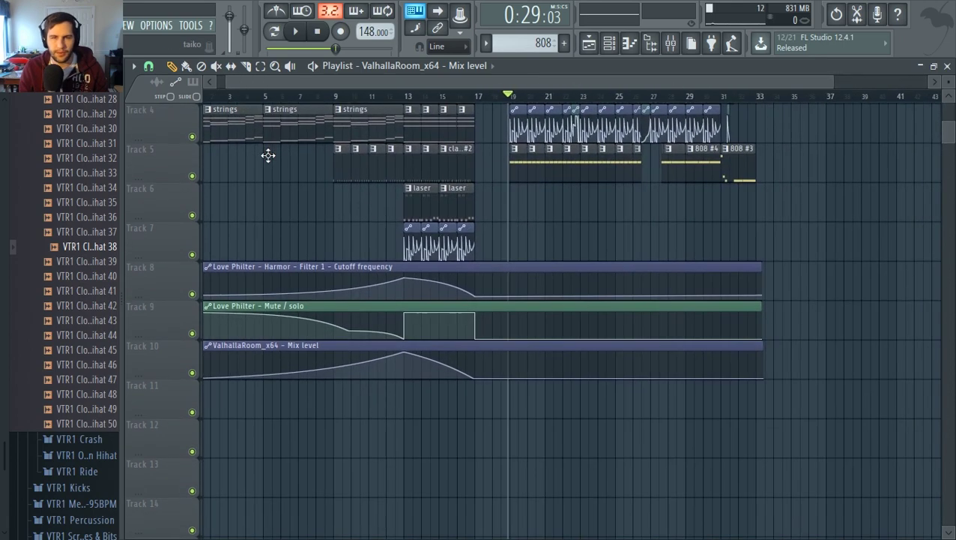
scroll(230, 176, "up", 3)
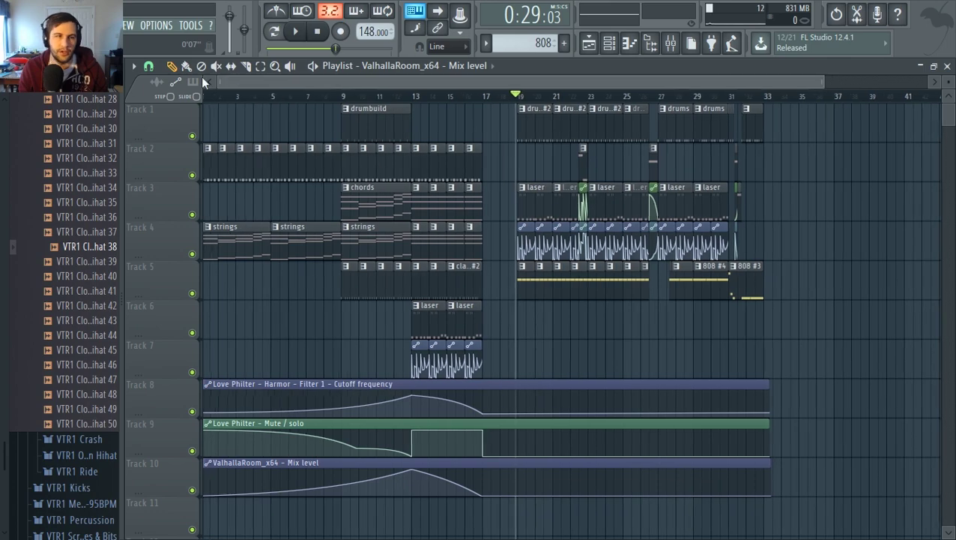
scroll(217, 96, "up", 3)
scroll(277, 146, "down", 2)
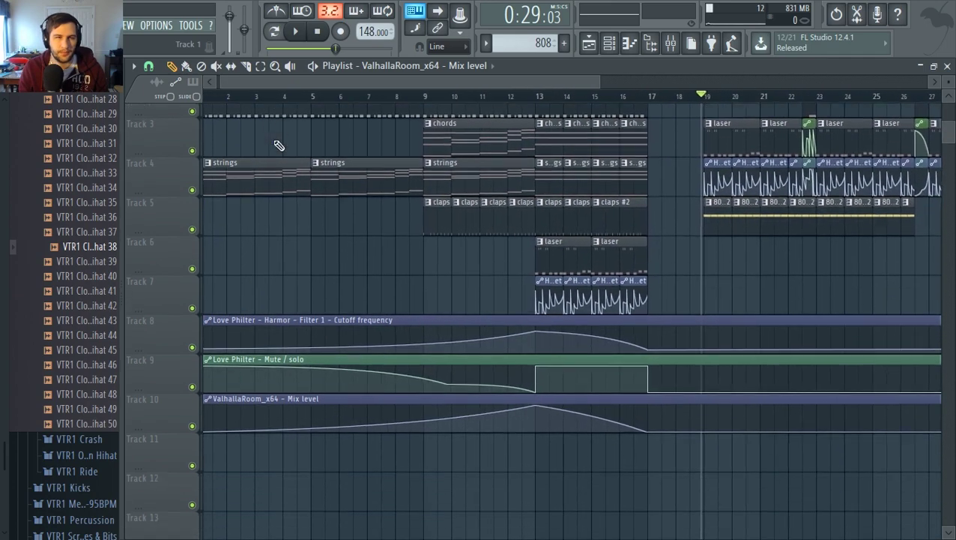
scroll(285, 153, "up", 2)
scroll(663, 268, "down", 3)
scroll(666, 268, "down", 1)
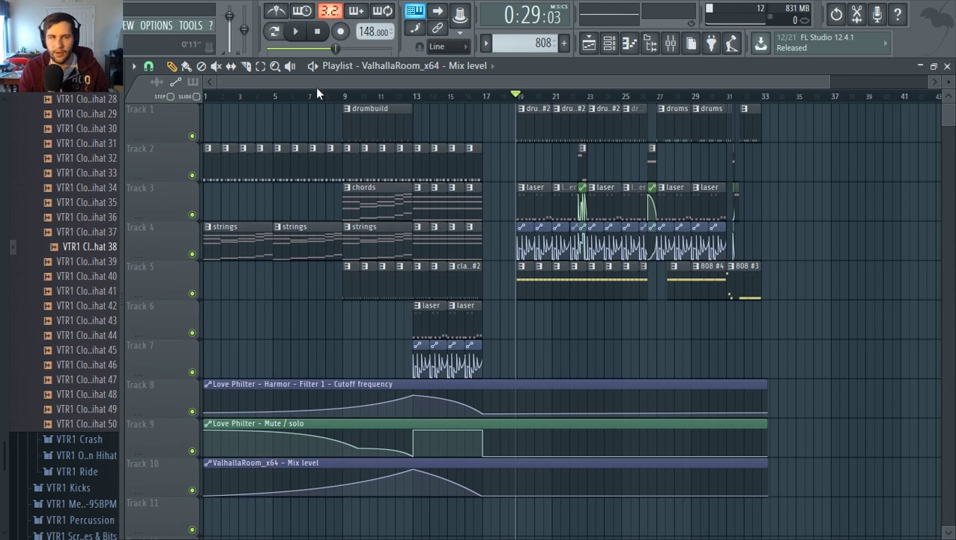
Play the song from the start and pull the Love Philter Mute/solo automation point near bar 10 down to zero just before bar 9
left_click_drag(304, 96, 185, 103)
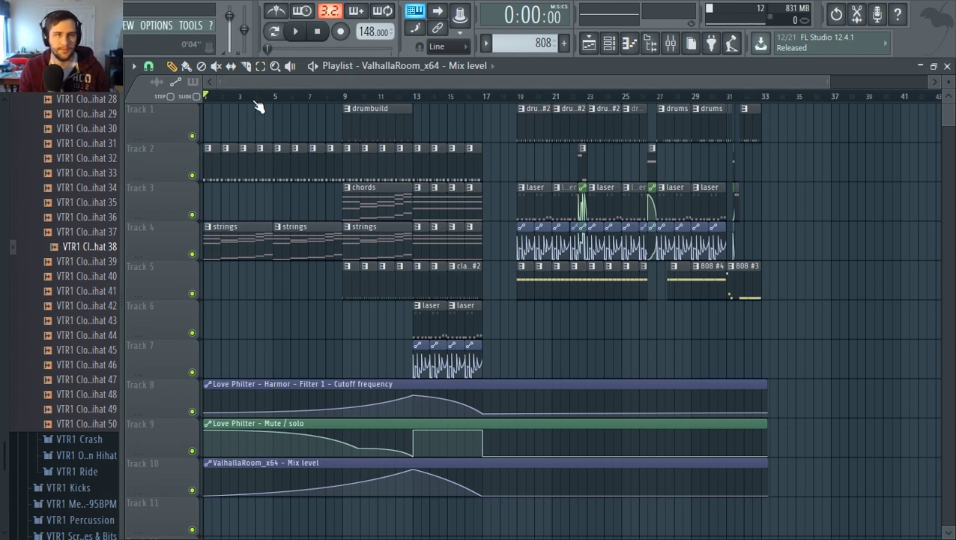
scroll(292, 154, "down", 2)
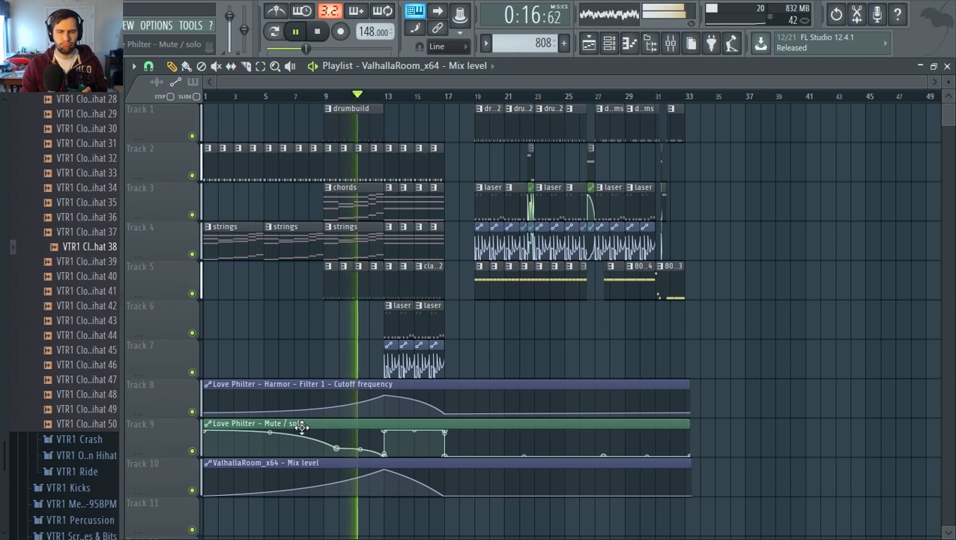
left_click_drag(335, 447, 320, 463)
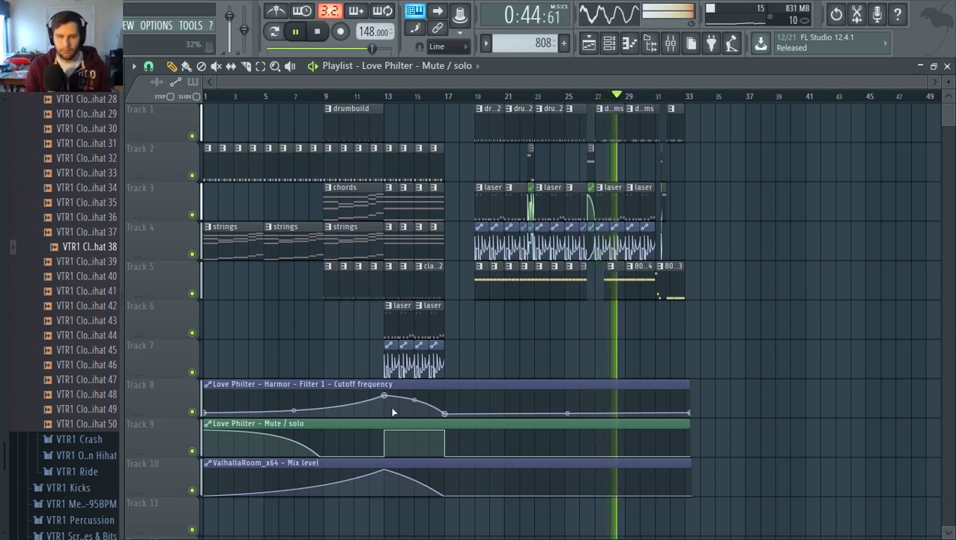
Listen to the end of the drop around bar 31 and stop playback
scroll(672, 299, "up", 3)
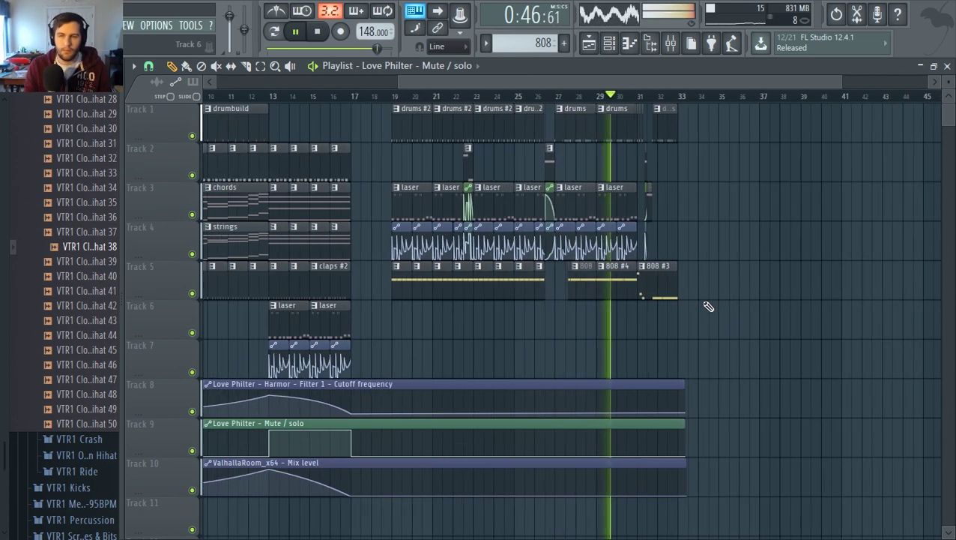
left_click_drag(580, 84, 632, 85)
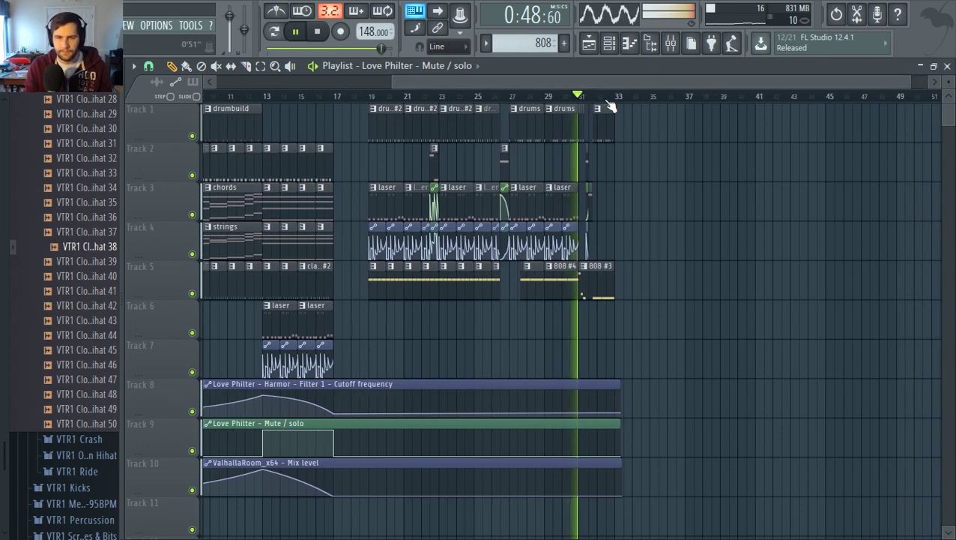
scroll(613, 104, "up", 3)
key("space")
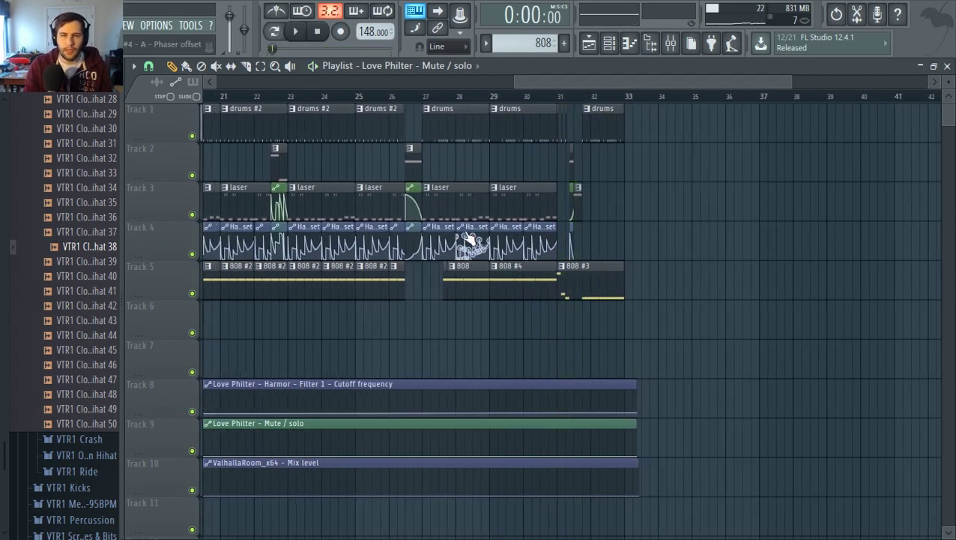
Open the 808 pattern near bar 28 on track 5 in the piano roll and audition its A1 notes
scroll(459, 224, "up", 2)
scroll(518, 305, "up", 2)
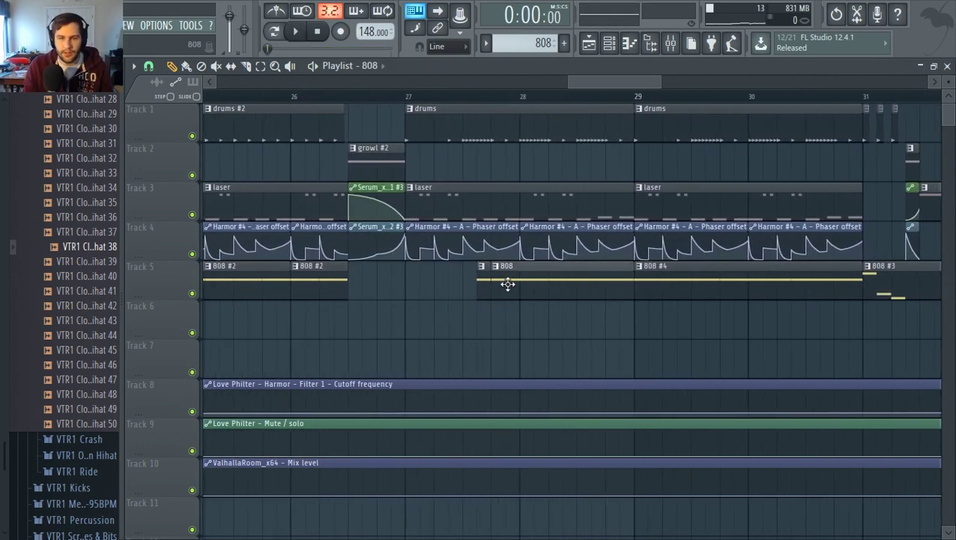
double_click(508, 284)
scroll(359, 201, "up", 2)
scroll(246, 117, "down", 3)
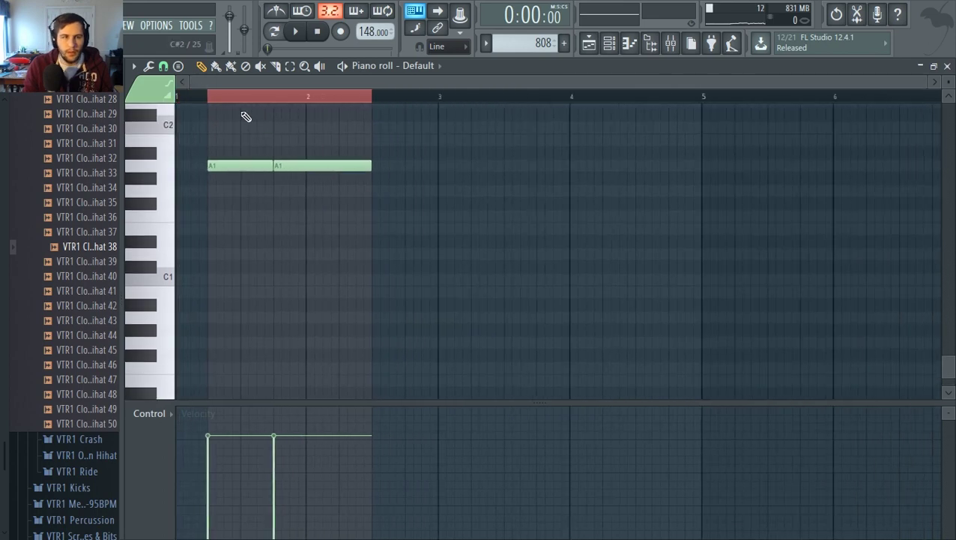
left_click(214, 100)
key("space")
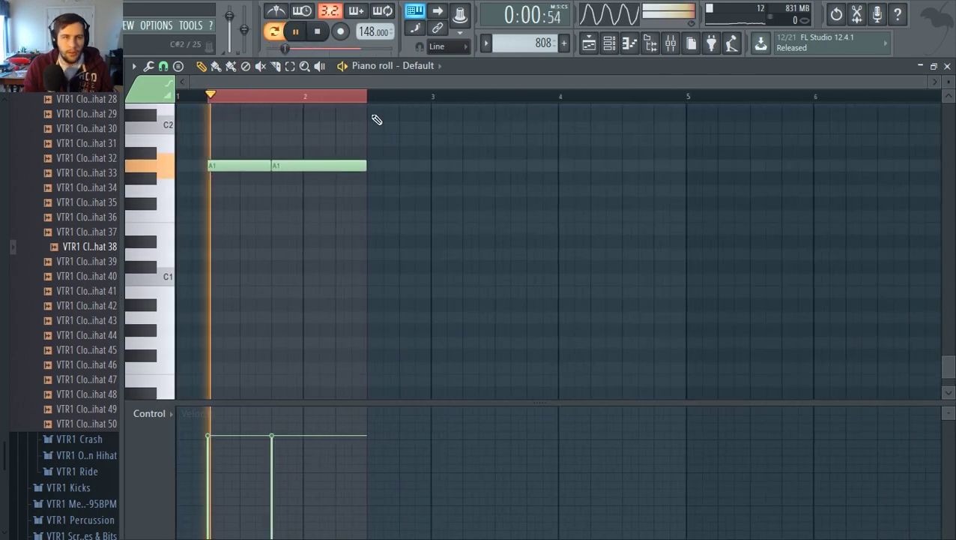
key("space")
Open the Default channel's synth and shape the decay of operator 1's volume envelope
left_click(610, 45)
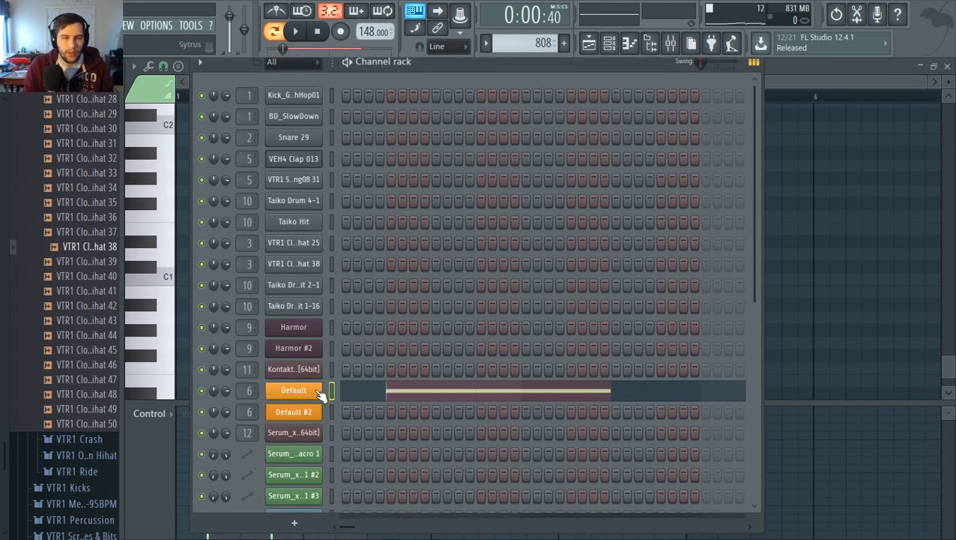
left_click(316, 391)
left_click(258, 152)
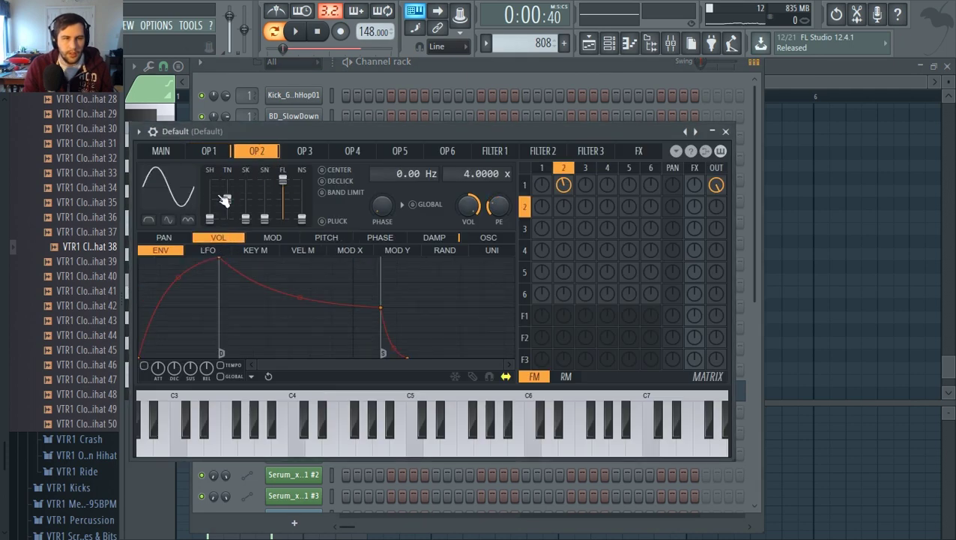
left_click(209, 152)
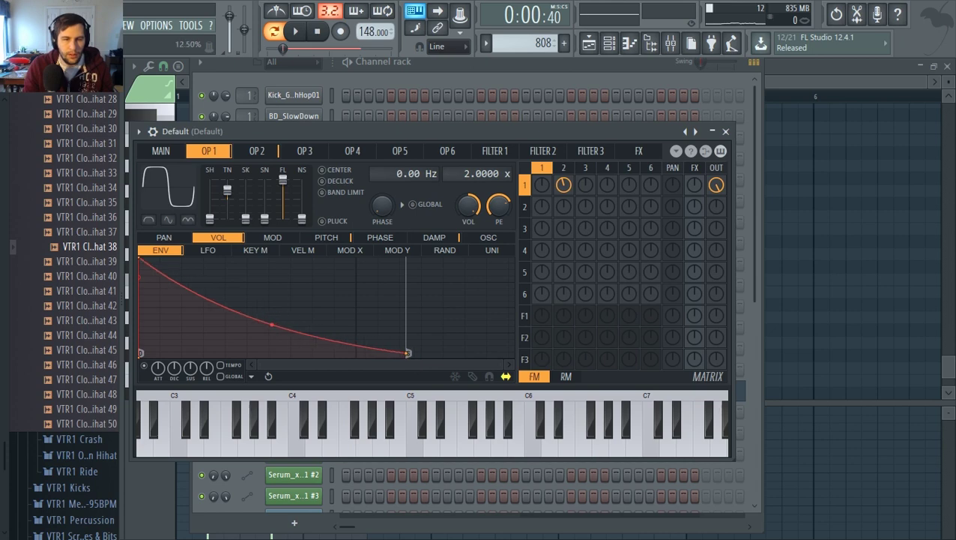
Play the playlist from about bar 27.5 to hear the 808 in context
left_click(590, 45)
left_click(456, 98)
key("space")
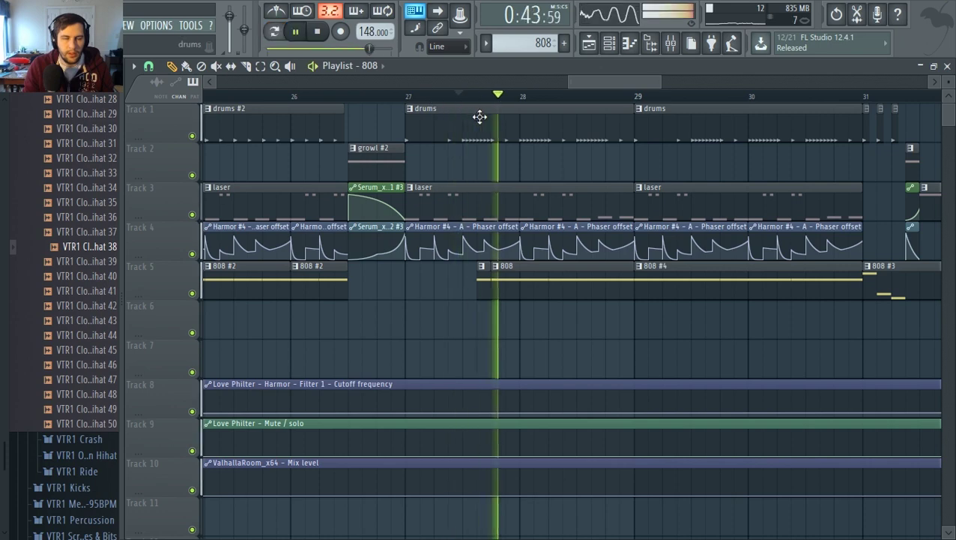
key("space")
Check the Default track's mixer effects and adjust the decay curve of operator 1's volume envelope in its synth
left_click(670, 47)
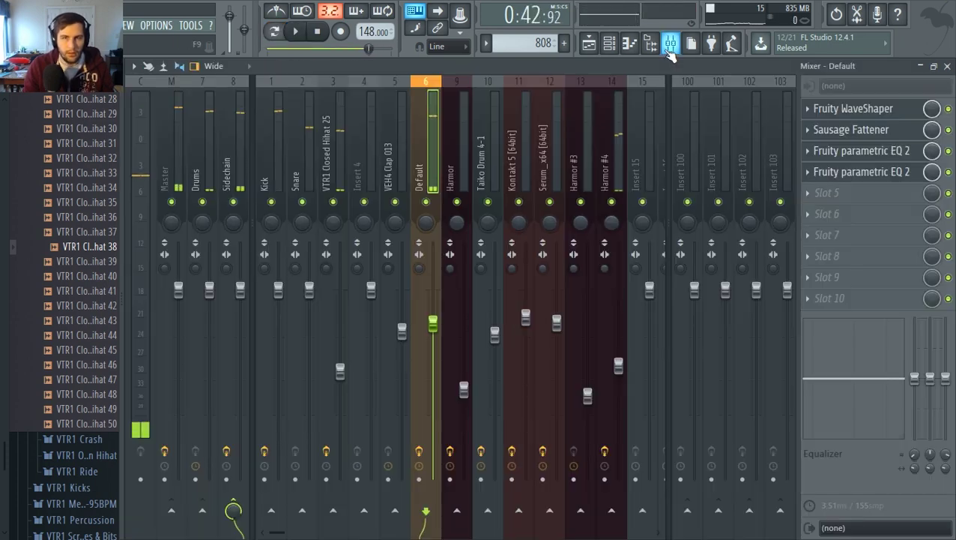
left_click(611, 44)
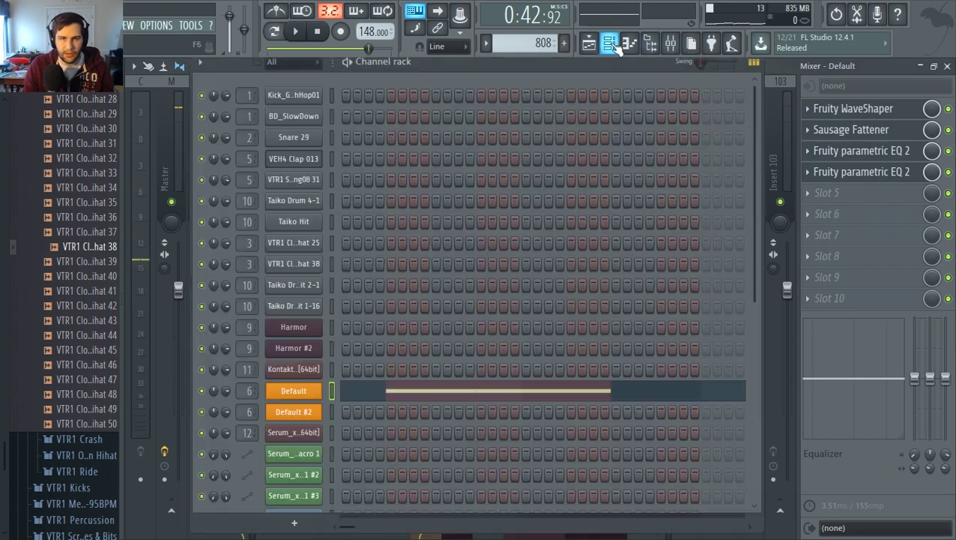
left_click(311, 400)
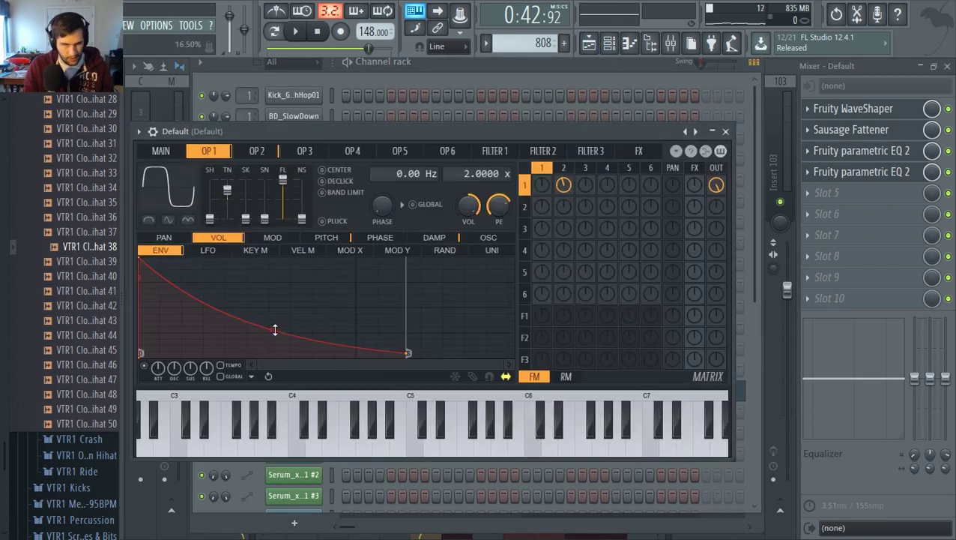
Play the drop from bar 27 in the playlist to check the reshaped 808
left_click(595, 48)
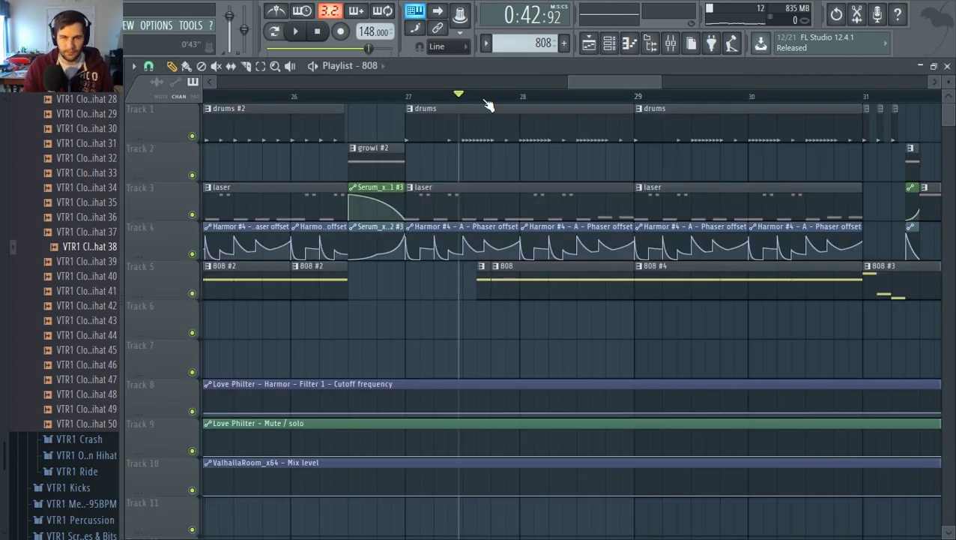
left_click_drag(589, 84, 593, 84)
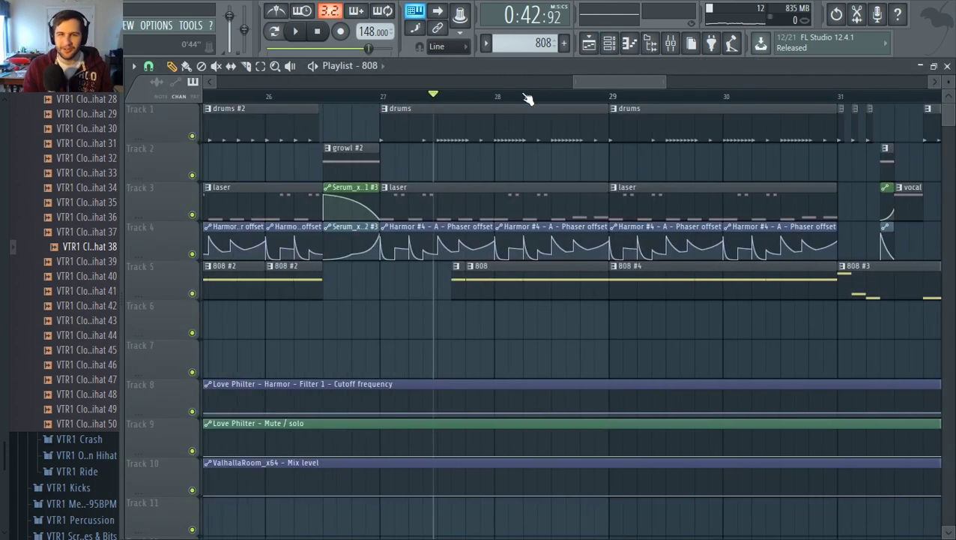
key("space")
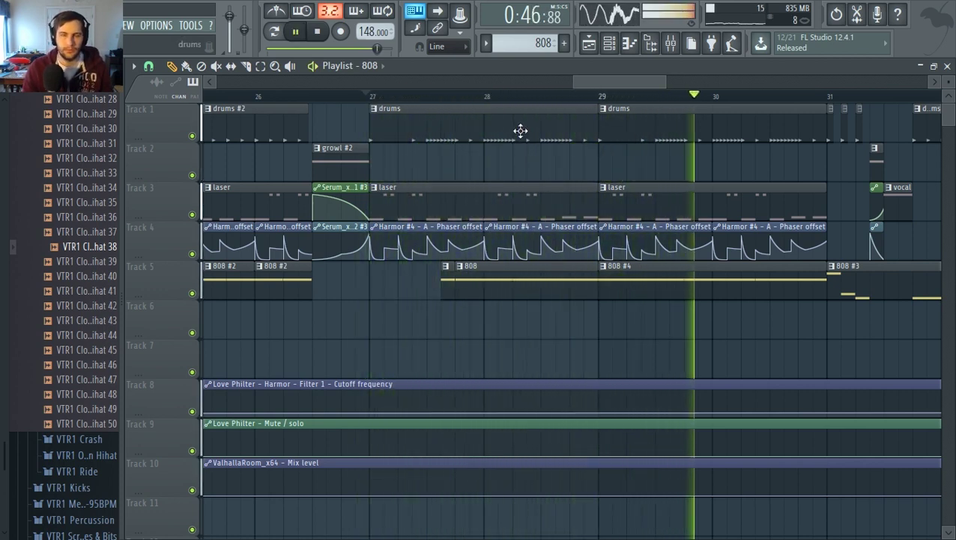
key("space")
Bend operator 1's volume envelope in the Default synth into a much steeper decay and audition the drop from bar 27
left_click(619, 47)
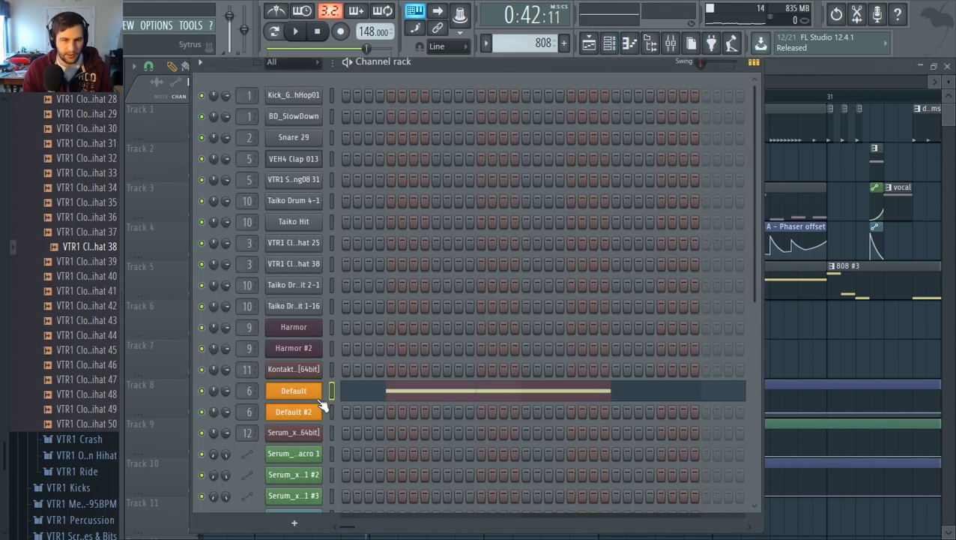
left_click(319, 397)
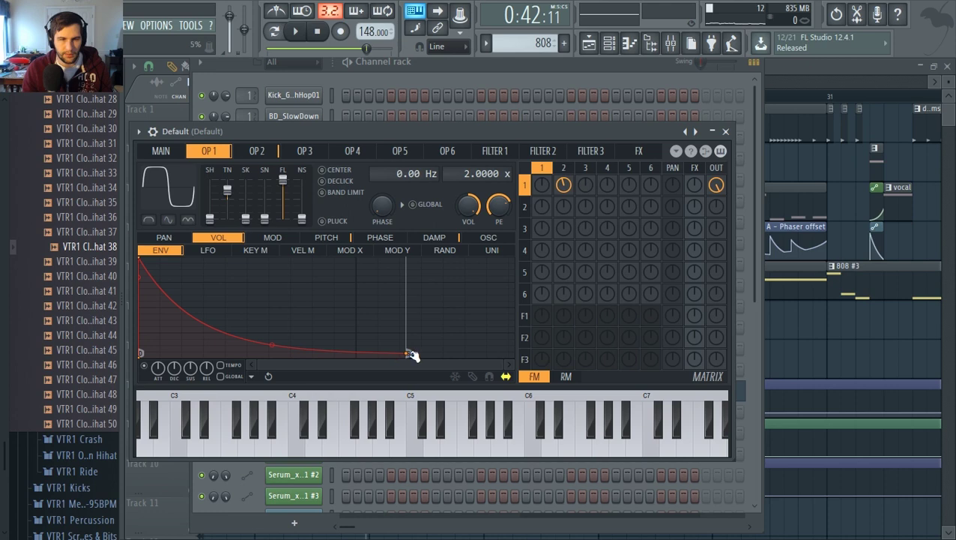
left_click(609, 43)
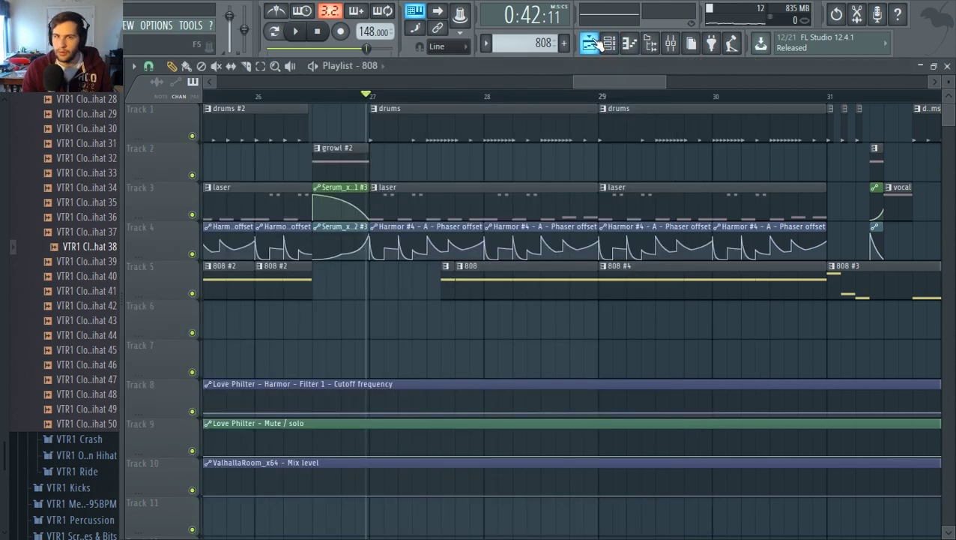
key("space")
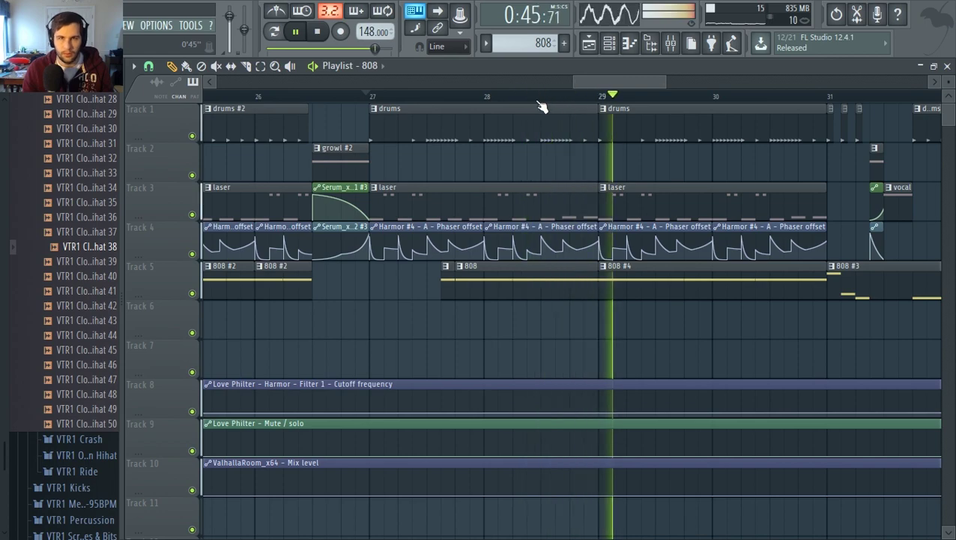
left_click(317, 32)
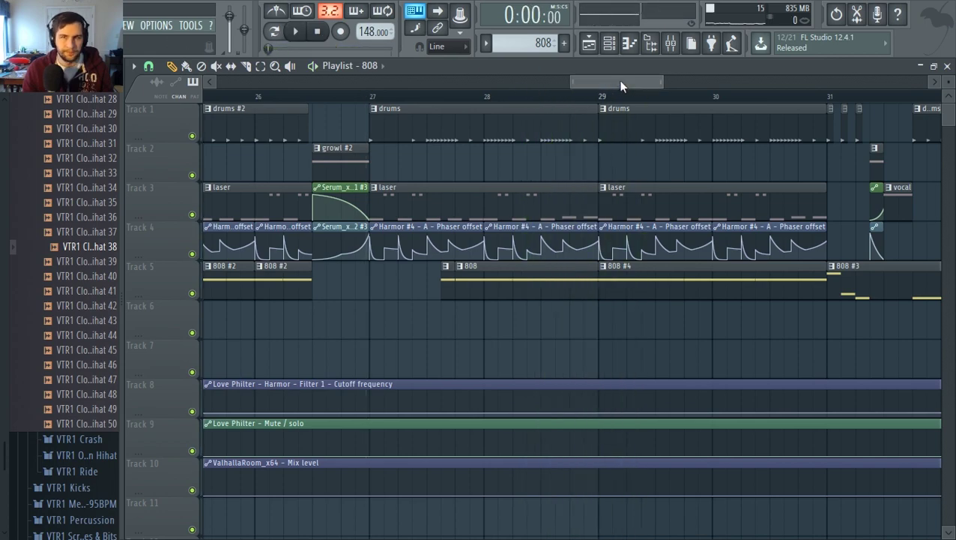
Audition the growl #2 clip from about bar 26.5 in the playlist
scroll(609, 198, "down", 8)
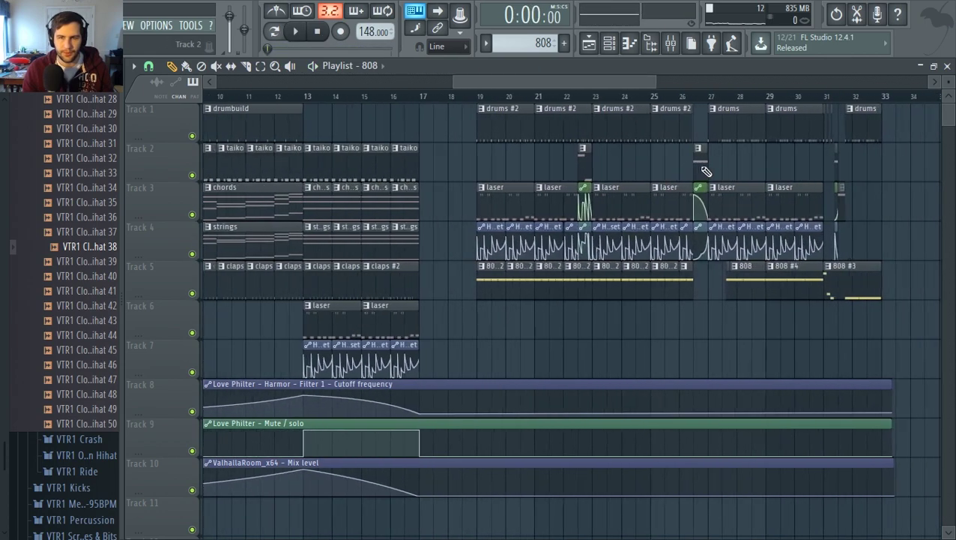
scroll(705, 169, "up", 3)
left_click(690, 96)
key("space")
key("space")
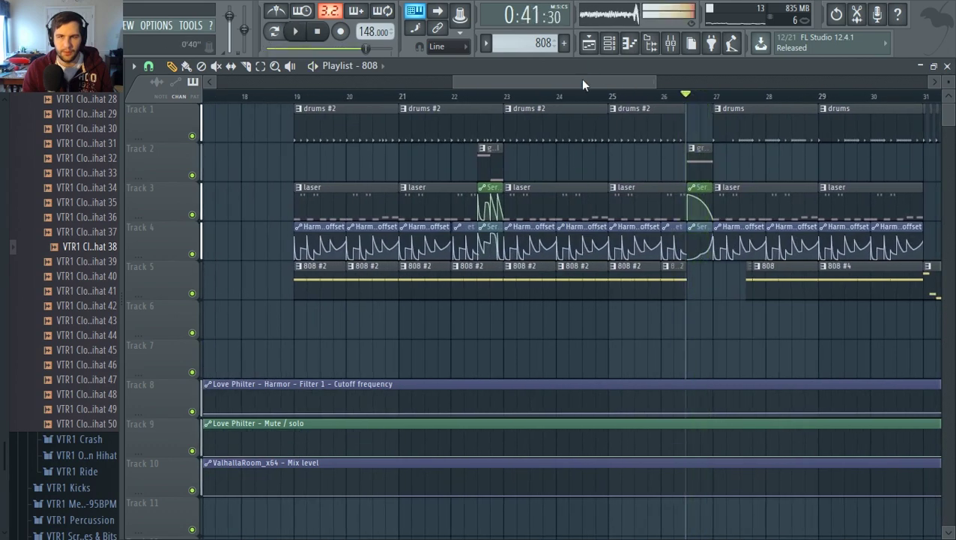
Audition the first growl clip from about bar 22.5 in the playlist
left_click_drag(583, 84, 594, 84)
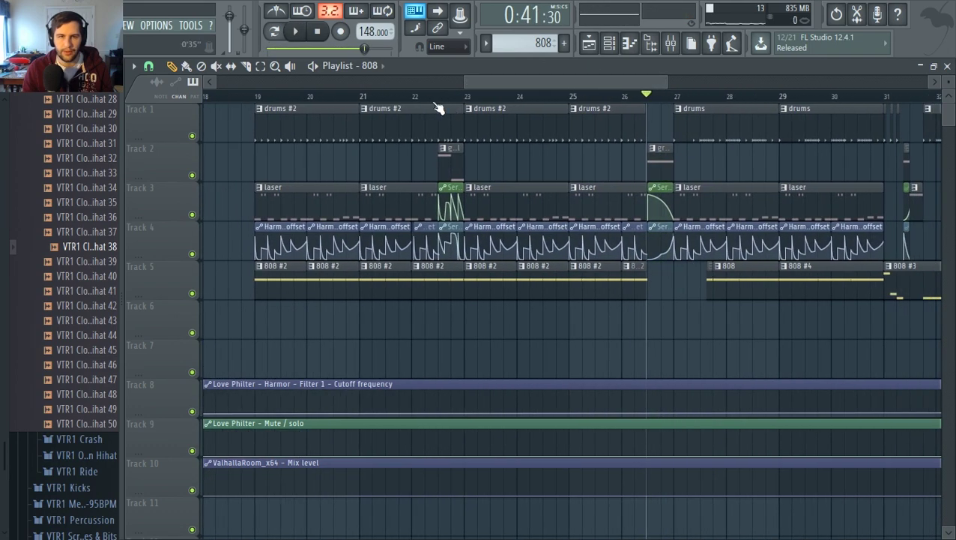
left_click(434, 96)
key("space")
key("space")
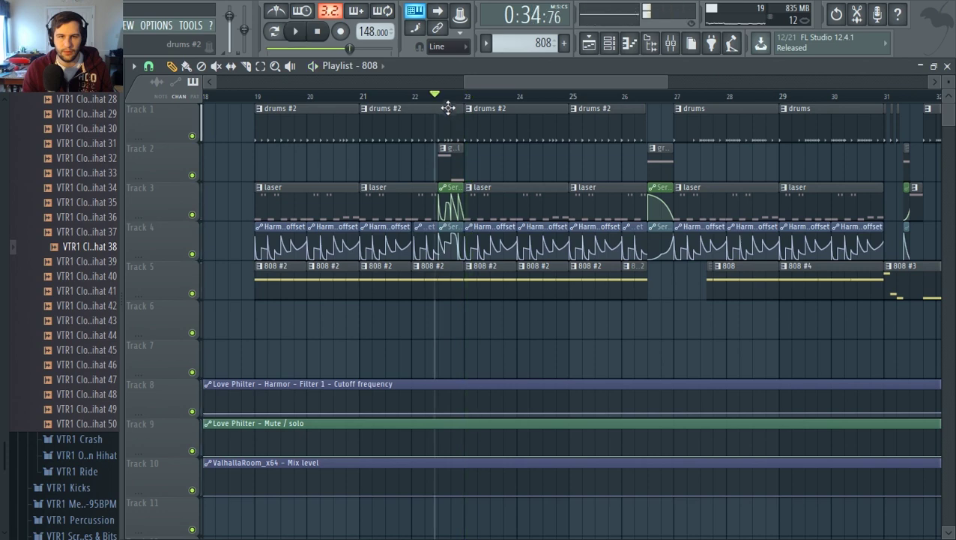
Set the playlist time selection over the first growl clip, from bar 22.5 to bar 23
scroll(447, 108, "up", 3)
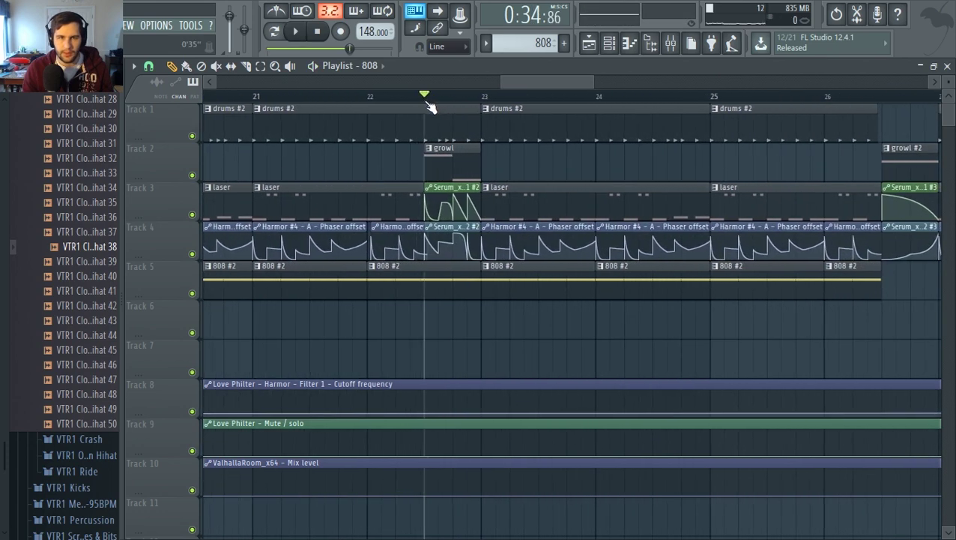
left_click_drag(428, 103, 483, 118)
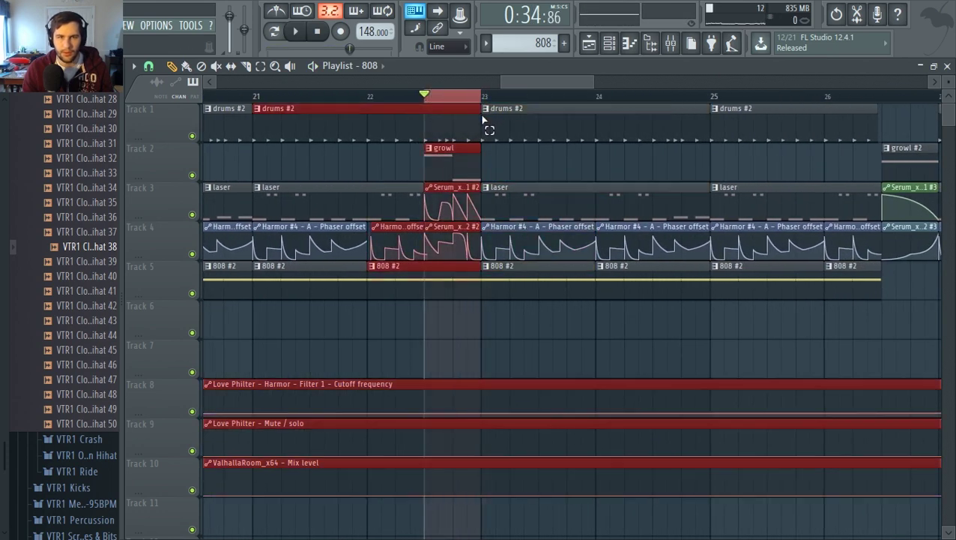
left_click(498, 161, "ctrl")
Solo the Serum_x64 mixer track while the growl plays and open its Fruity parametric EQ 2
left_click(670, 44)
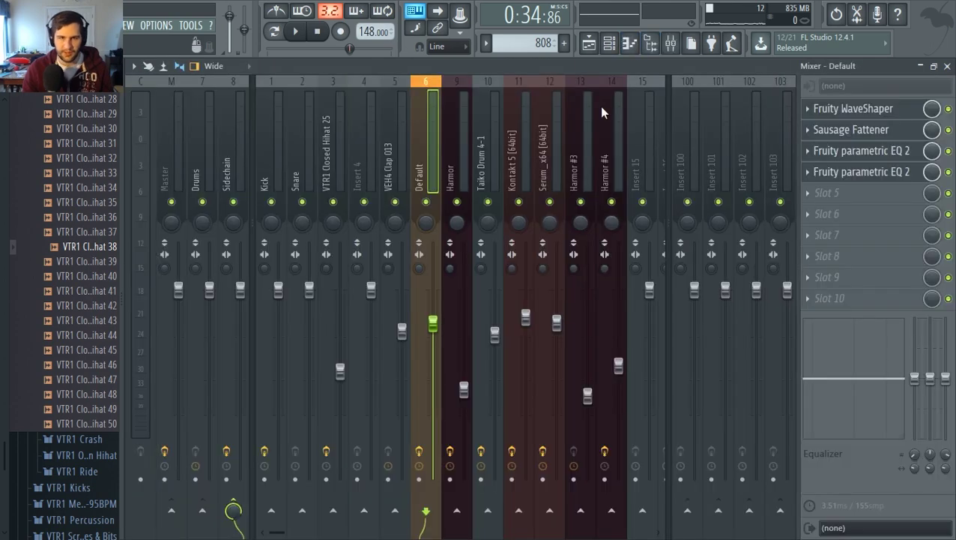
key("space")
key("space")
key("space")
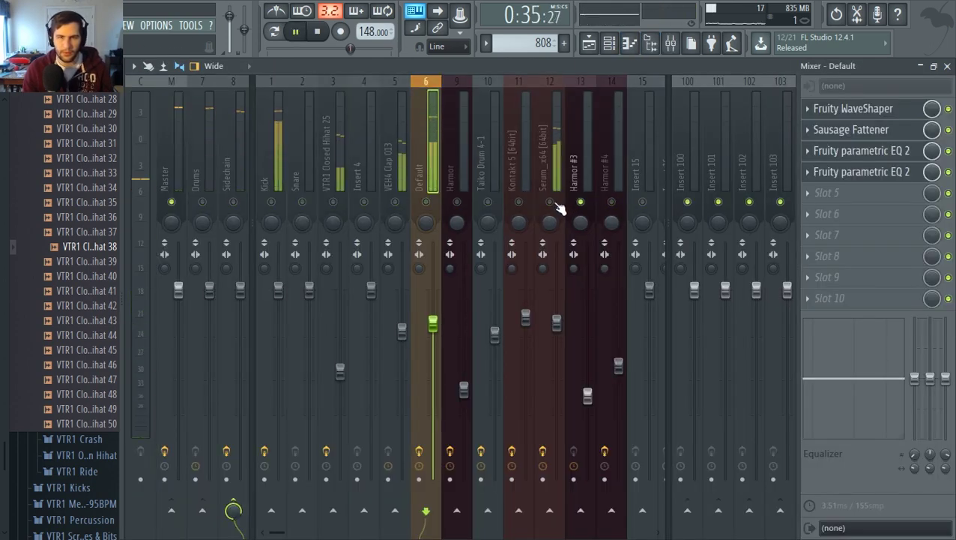
left_click(547, 187)
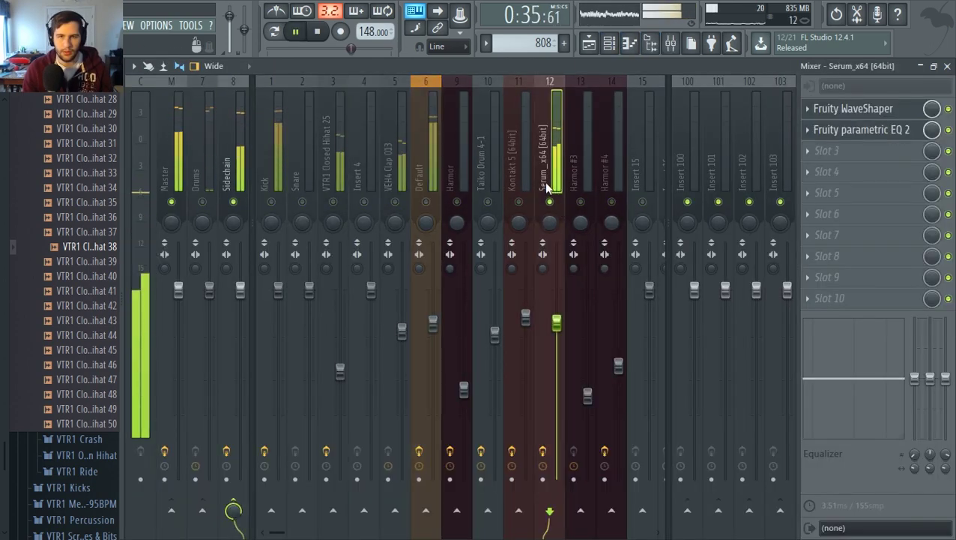
left_click(853, 108)
left_click(839, 129)
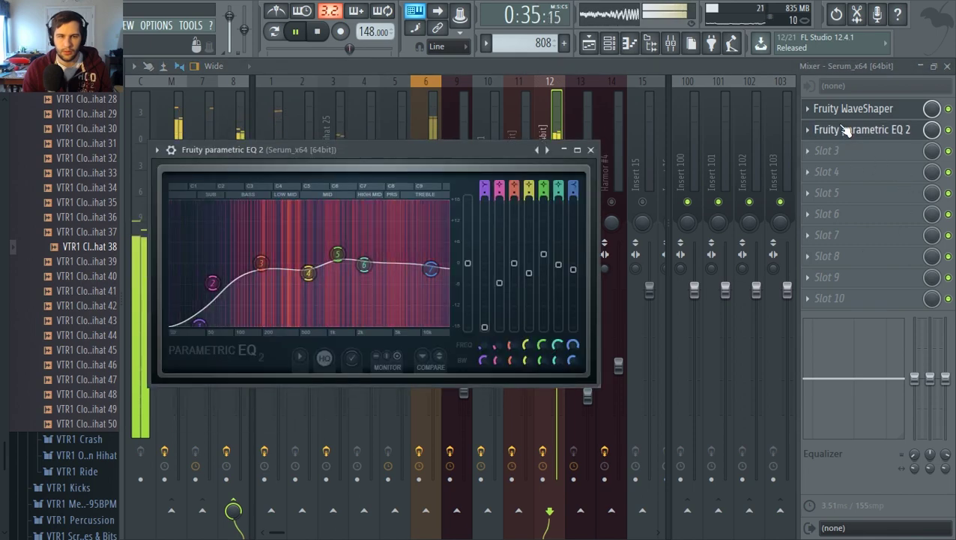
Lower EQ band 5 slightly and raise band 3 at a slightly lower frequency while auditioning the growl
key("space")
key("space")
key("space")
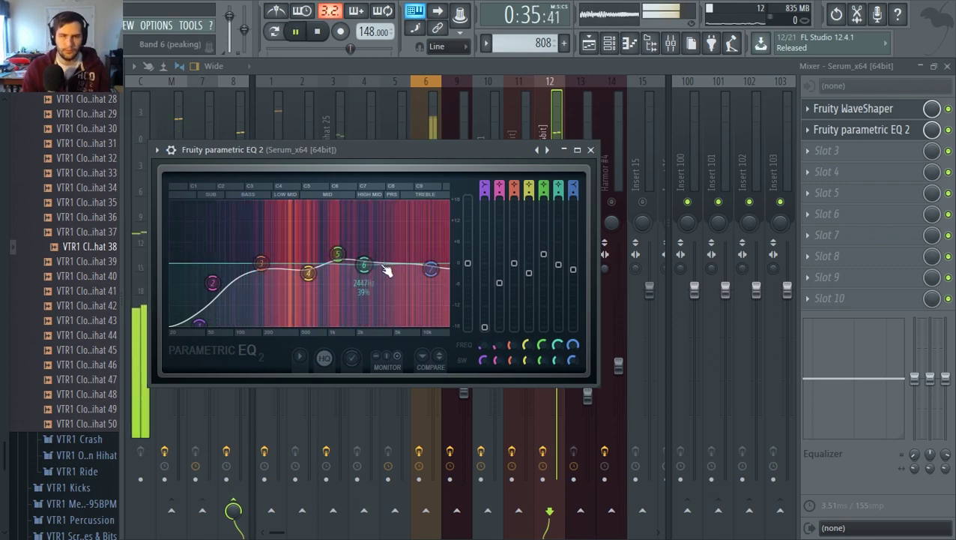
left_click_drag(338, 254, 335, 257)
left_click_drag(261, 263, 254, 258)
key("space")
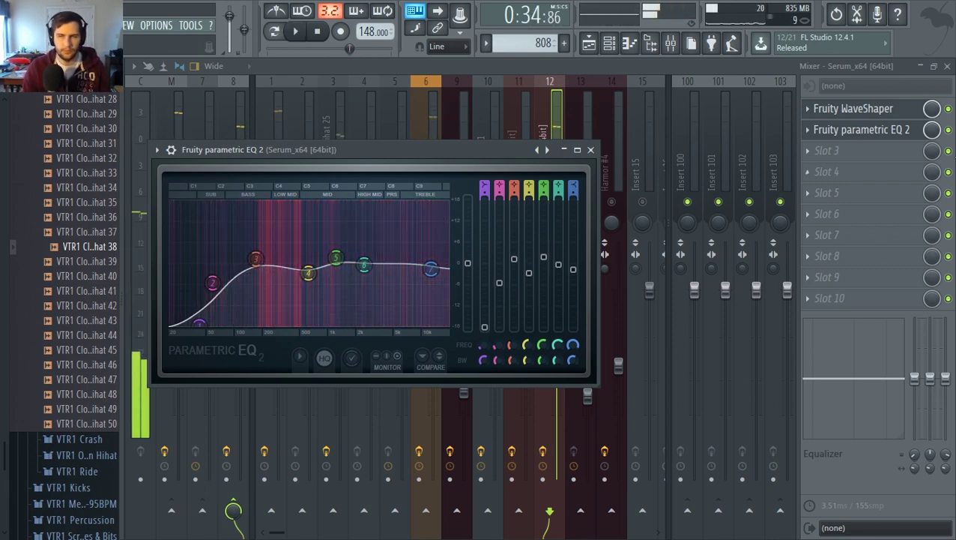
Add Sausage Fattener to slot 3 of the Serum track and set its Fatness to 7% during playback
left_click(834, 150)
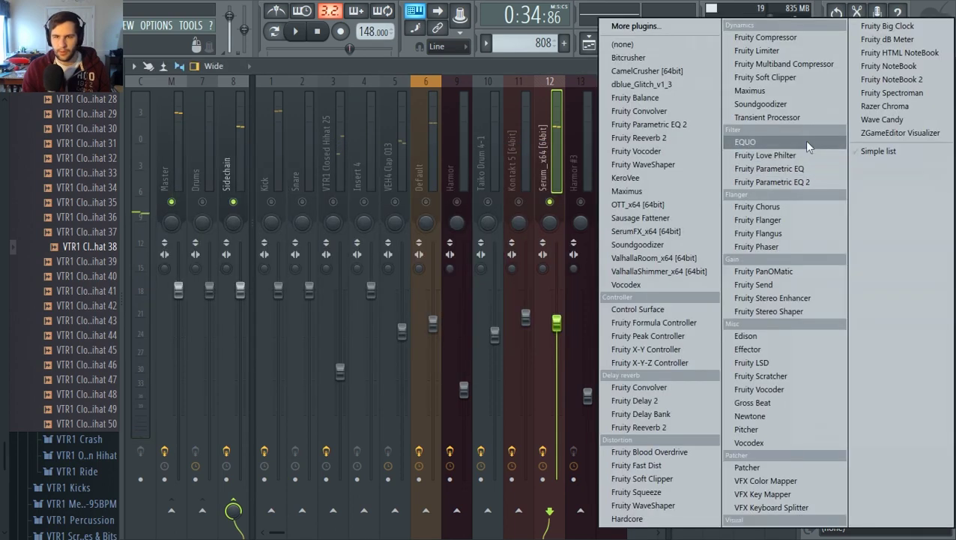
left_click(670, 217)
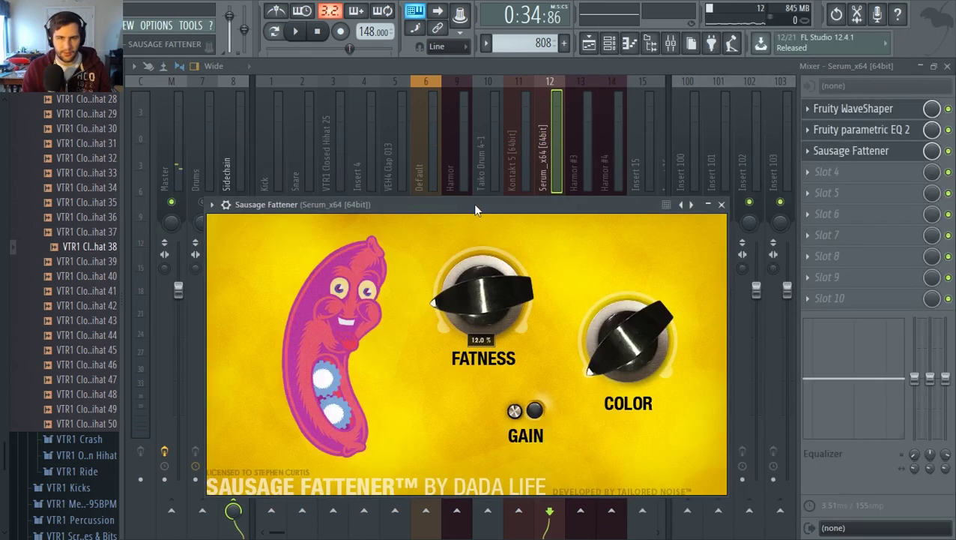
left_click_drag(475, 209, 471, 194)
key("space")
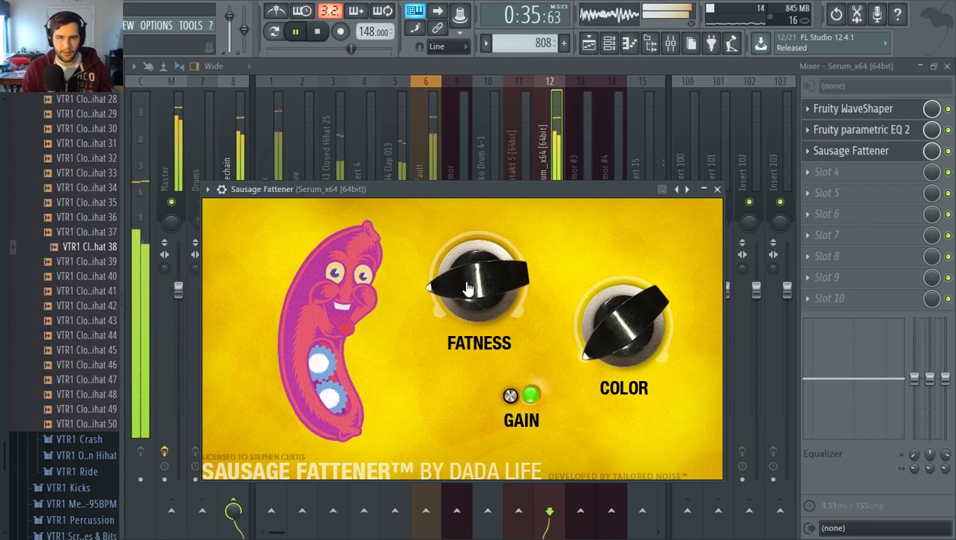
left_click_drag(466, 290, 464, 298)
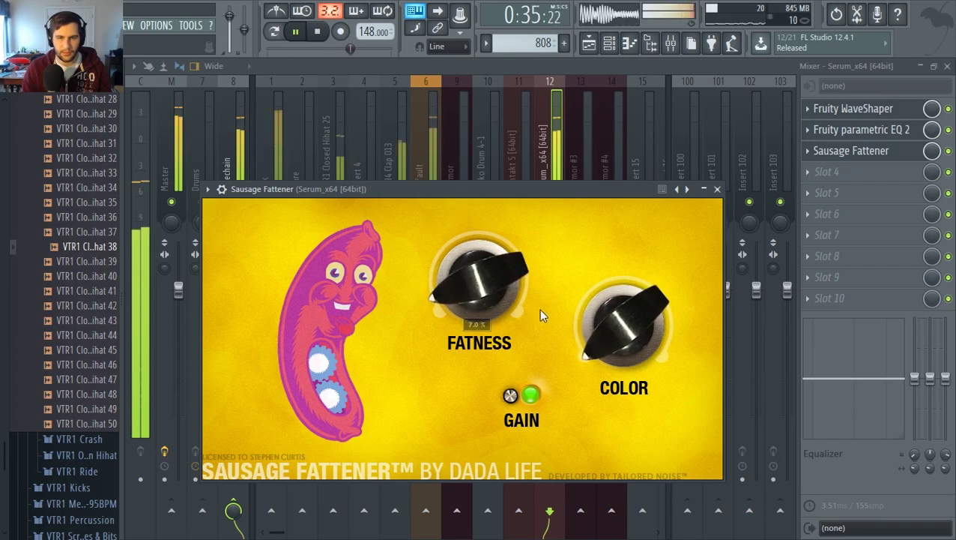
Reopen Sausage Fattener, fine-tune its Fatness by ear and set Color to 1%
left_click(950, 152)
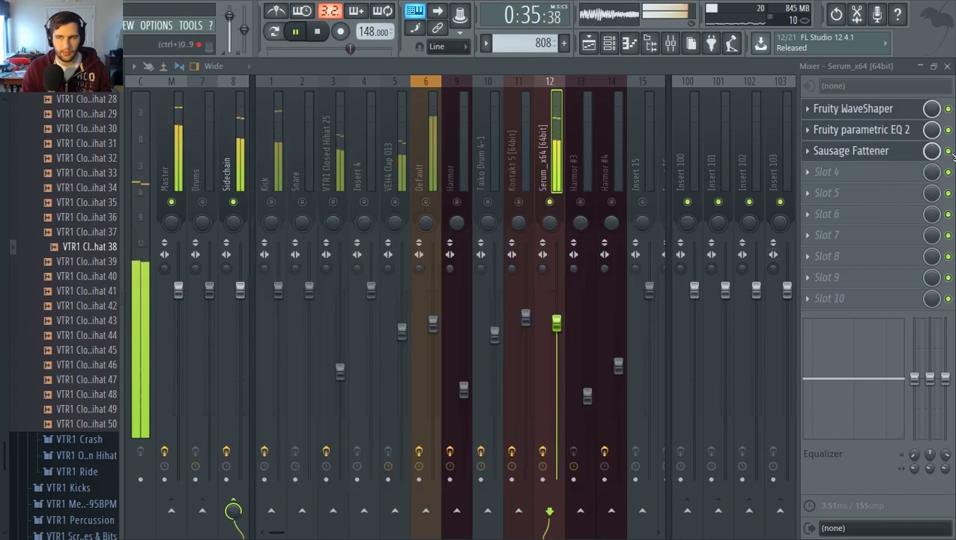
left_click(882, 152)
left_click_drag(452, 263, 446, 258)
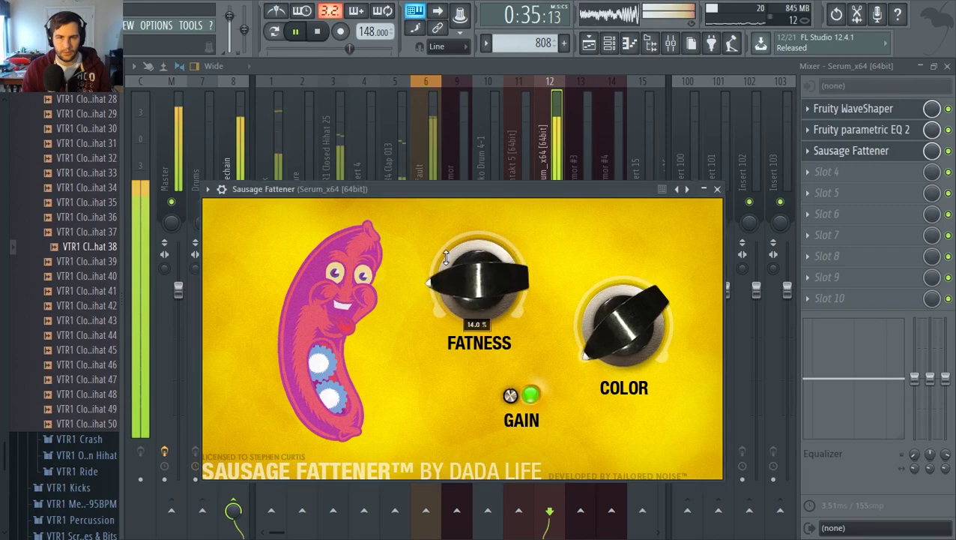
left_click_drag(597, 332, 614, 380)
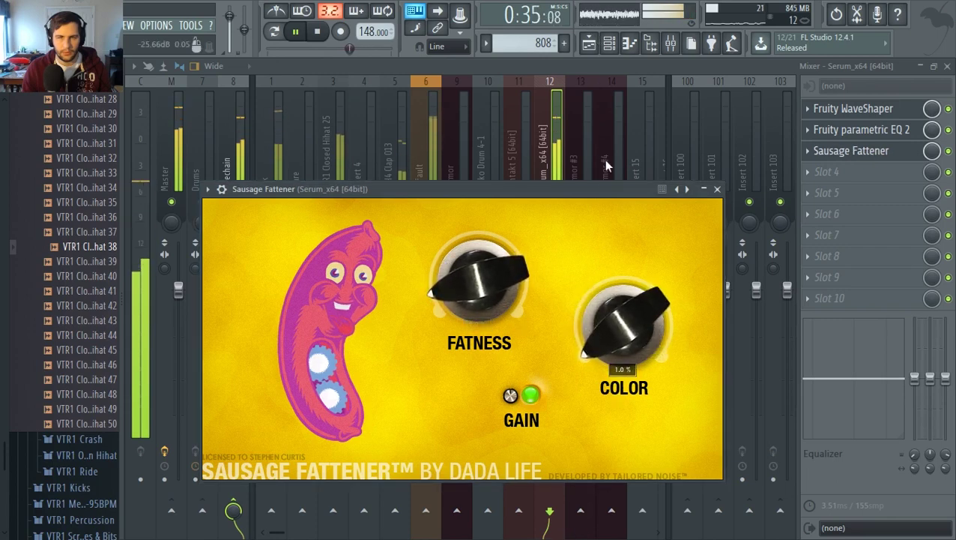
Close Sausage Fattener and bring all mixer tracks back in to play the growl in the full mix
key("space")
left_click(469, 67)
key("space")
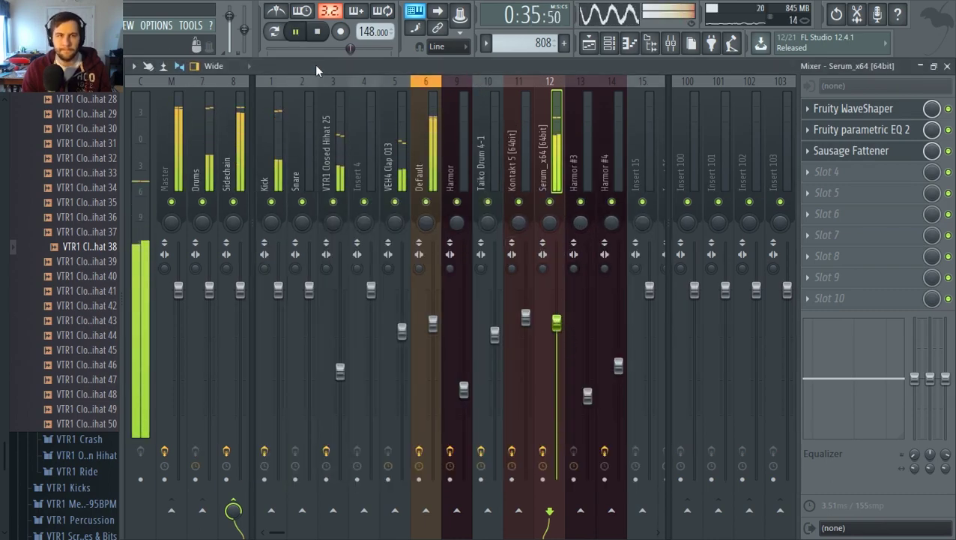
Audition the drop in the playlist from the first growl clip at bar 22.5 past bar 27
key("F5")
key("space")
key("space")
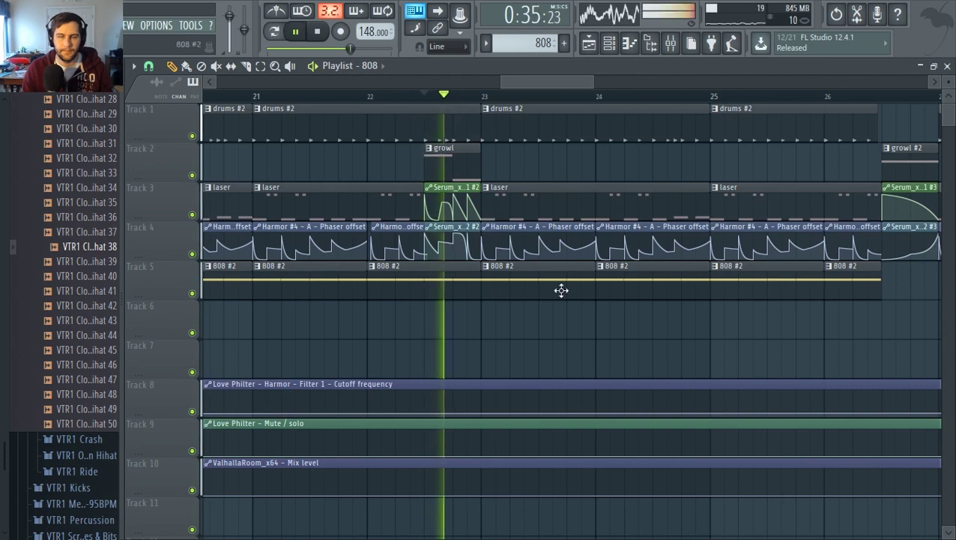
scroll(561, 288, "down", 3)
left_click_drag(559, 81, 616, 135)
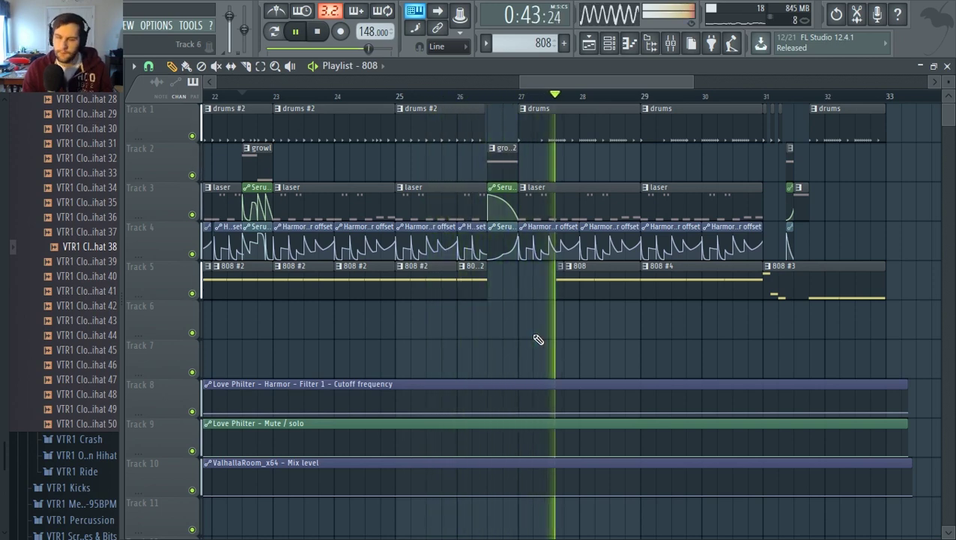
key("space")
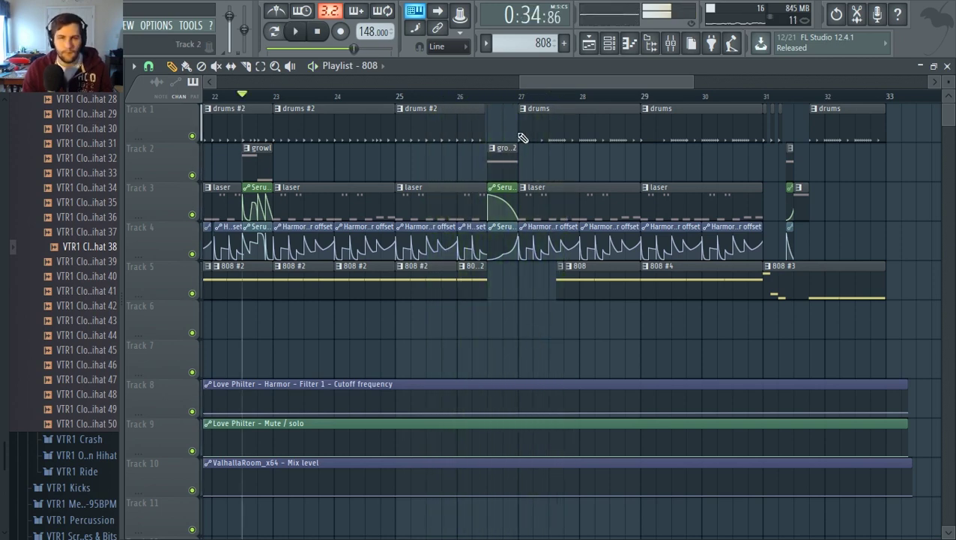
Add ValhallaRoom_x64 to slot 4 of the Serum track, set its Mix to 38.2% and shorten the decay
left_click(670, 44)
left_click(858, 173)
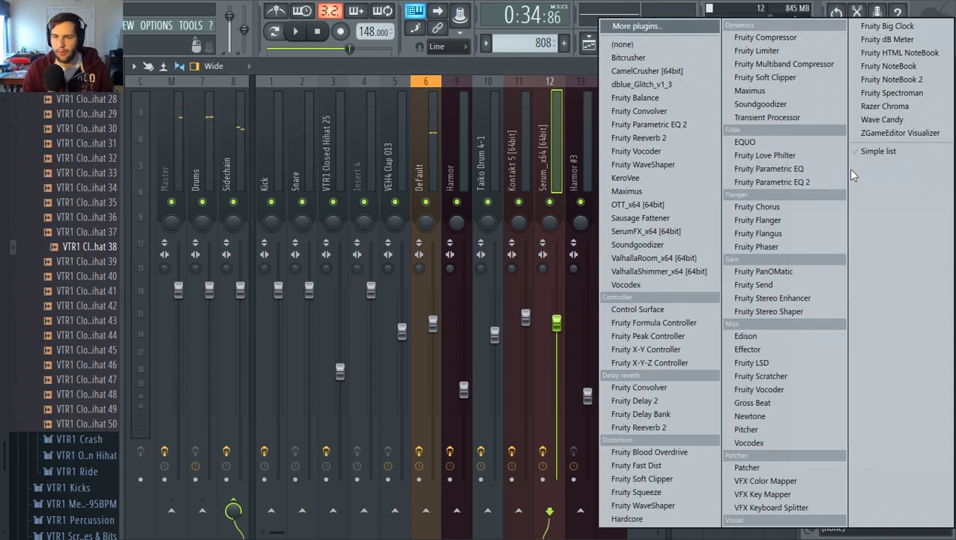
left_click(690, 256)
key("space")
left_click(256, 422)
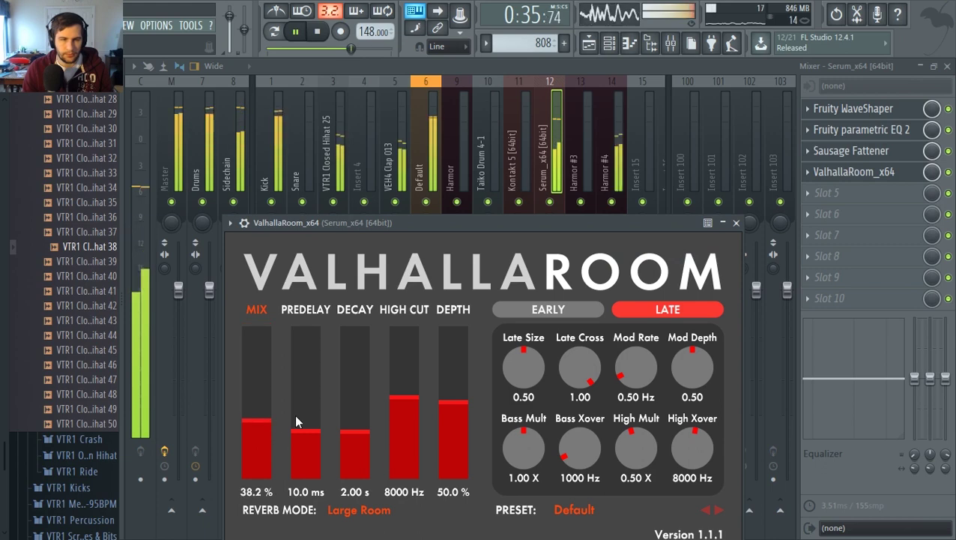
left_click_drag(356, 439, 357, 455)
key("space")
Set ValhallaRoom's reverb mode to Medium Room and its Decay to 0.15 s
left_click_drag(389, 225, 378, 119)
left_click(361, 405)
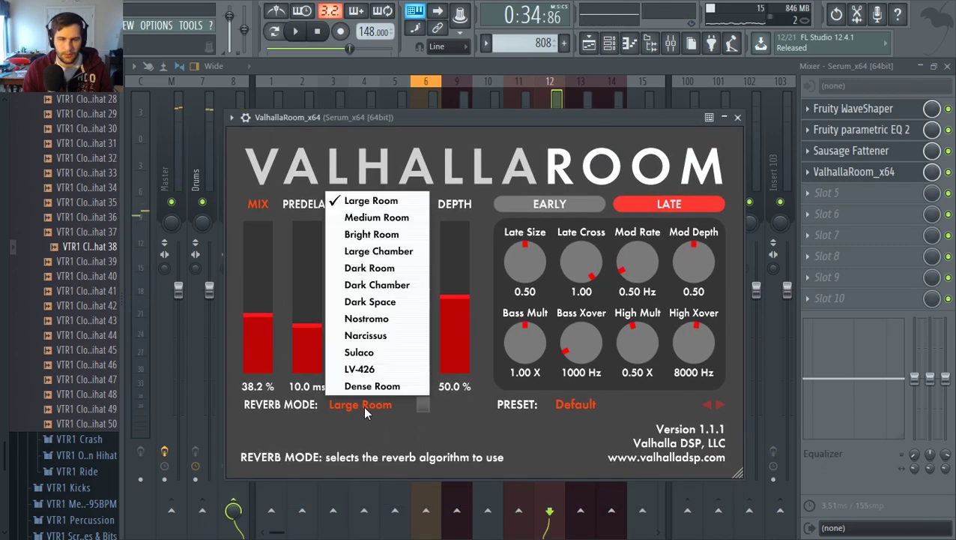
left_click(377, 217)
key("space")
left_click_drag(352, 363, 353, 358)
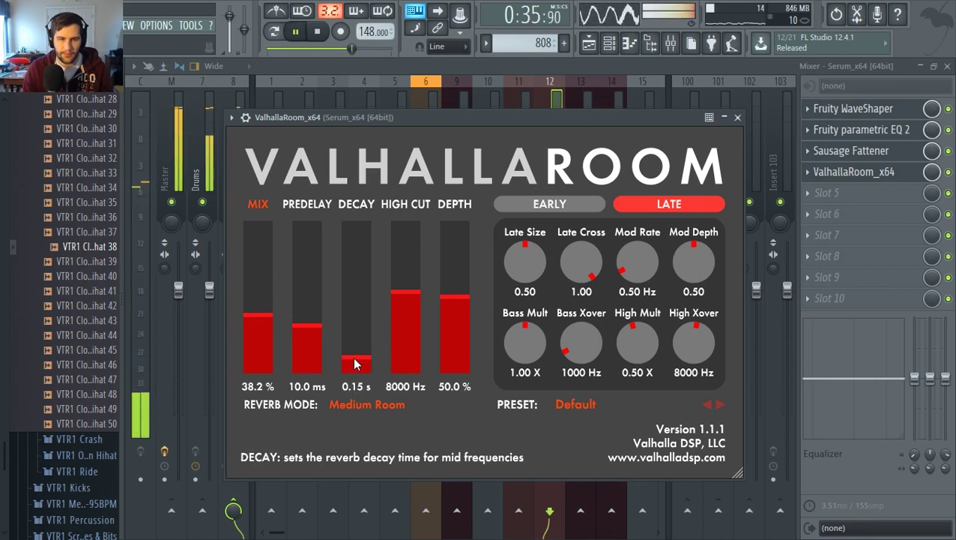
Set the reverb's High Cut to 3810 Hz and move ValhallaRoom to slot 2, ahead of the parametric EQ
key("space")
left_click(404, 334)
left_click_drag(839, 192, 847, 133)
key("space")
key("space")
key("space")
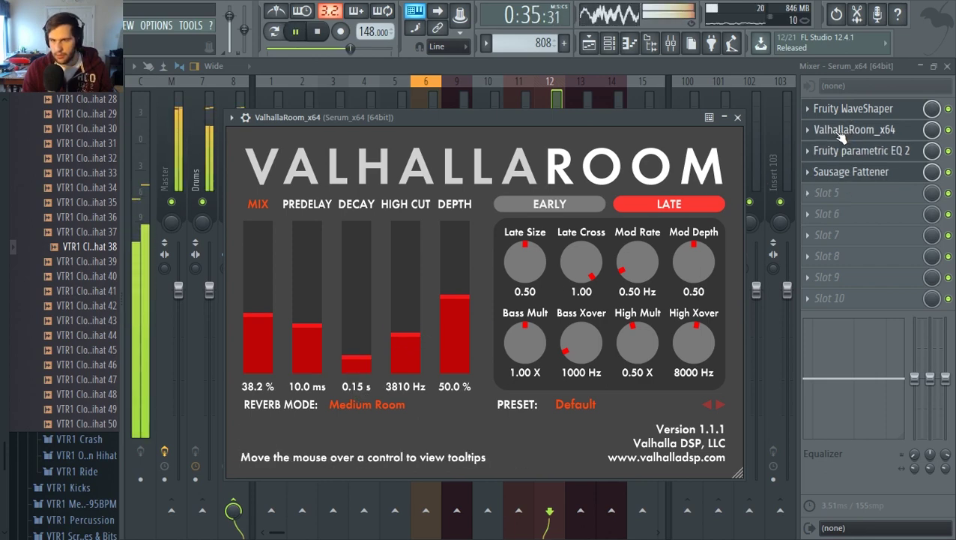
Raise the reverb's Depth to 67.7% and its High Cut to 8890 Hz while auditioning the growl
key("space")
left_click_drag(444, 298, 451, 270)
left_click(402, 316)
key("space")
key("space")
left_click_drag(403, 323, 403, 283)
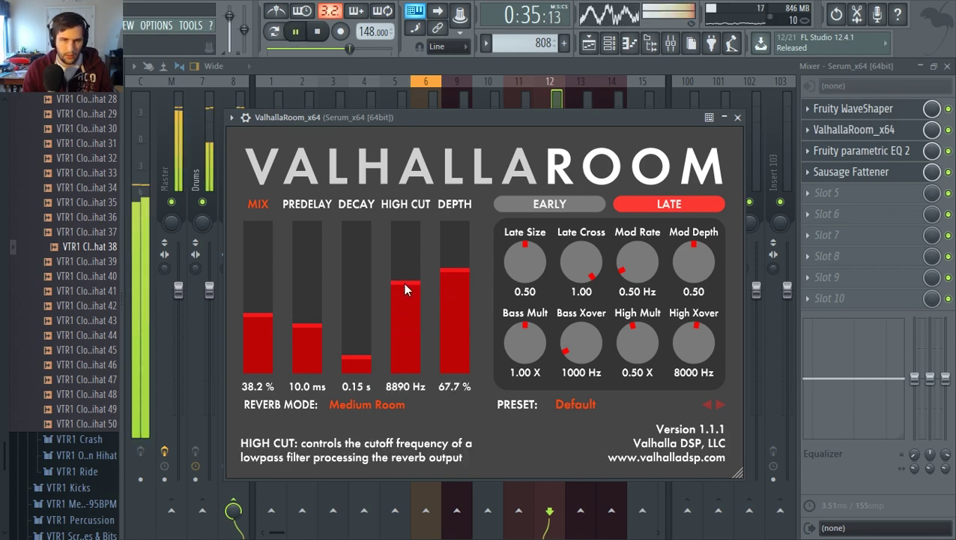
Set the reverb's Depth to 69.1% and Mix to 59.0%, replaying the growl
left_click(454, 267)
left_click_drag(256, 324, 259, 289)
key("space")
key("space")
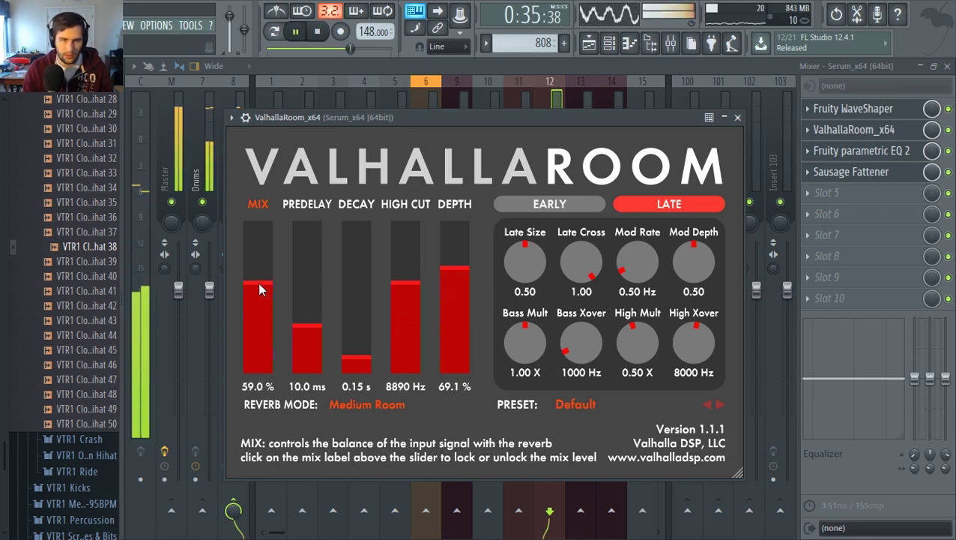
Set the reverb's Decay to 0.31 s, Bass Mult to 0.68 X and Late Size to 0.16
mouse_move(356, 356)
left_mouse_down()
mouse_move(356, 333)
mouse_move(357, 353)
left_mouse_up()
left_click_drag(524, 355, 525, 394)
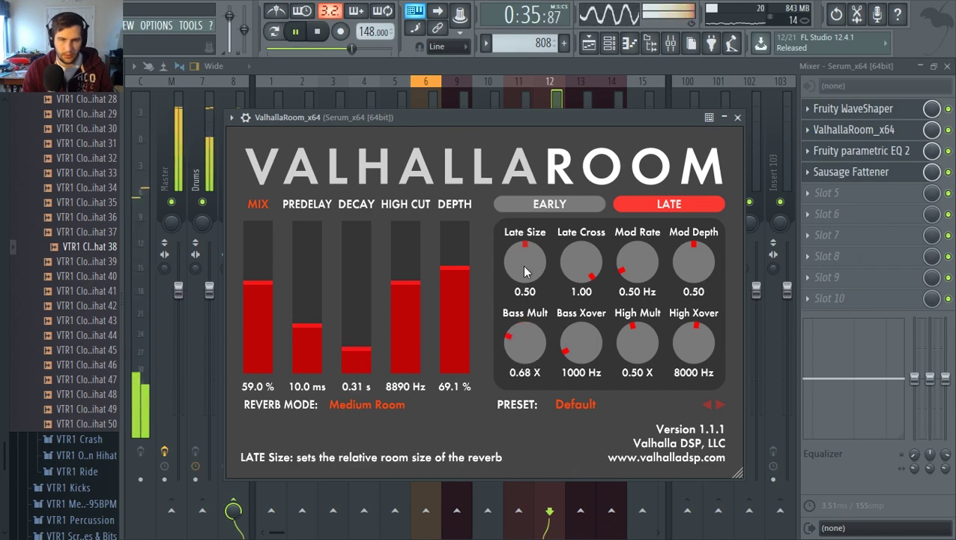
left_click_drag(522, 264, 512, 322)
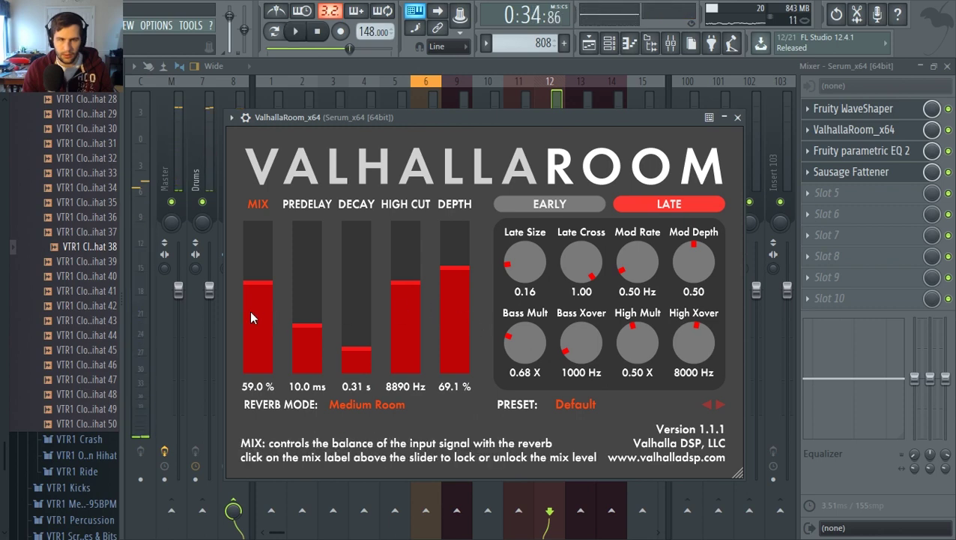
Compare low and high reverb Mix levels on the growl and settle on a Mix of 16.6%
key("space")
left_click_drag(256, 311, 255, 345)
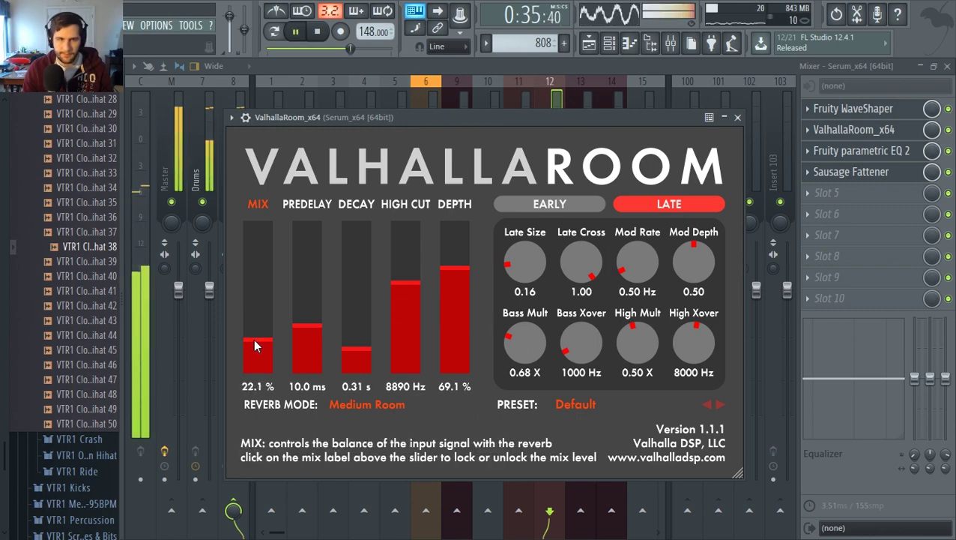
key("space")
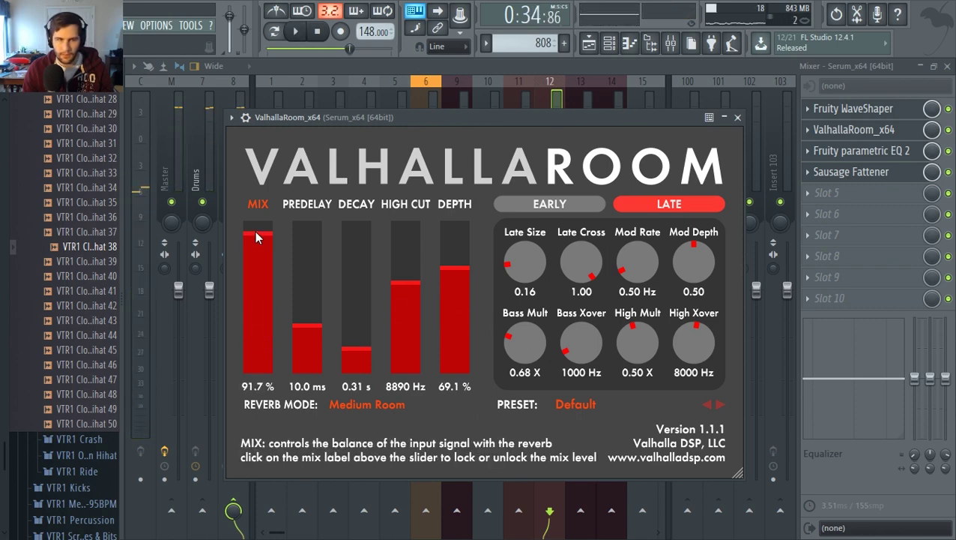
key("space")
left_click_drag(255, 237, 253, 349)
key("space")
key("space")
key("space")
key("space")
key("space")
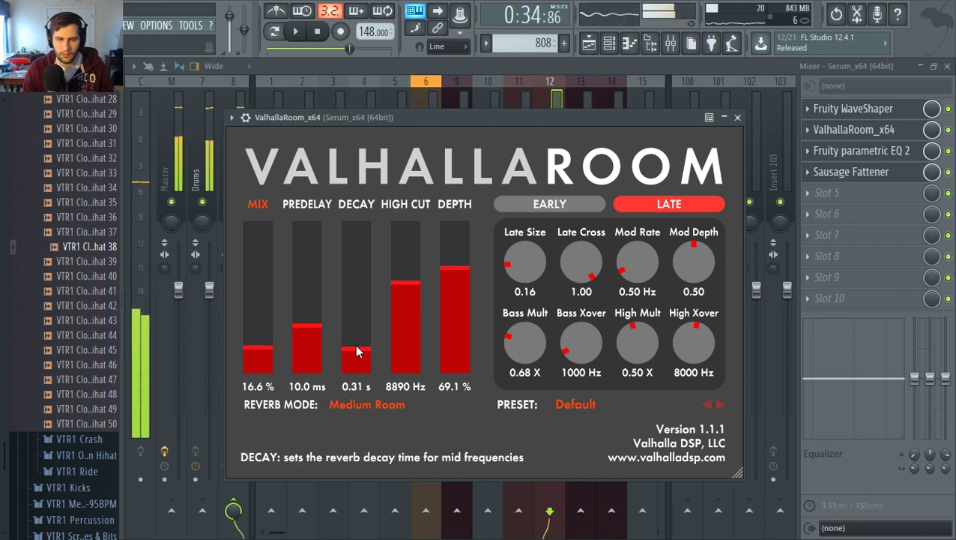
Set the reverb's Decay to 0.52 s and its Bass Mult to 0.50 X, auditioning the growl
left_click_drag(357, 350, 354, 342)
key("space")
key("space")
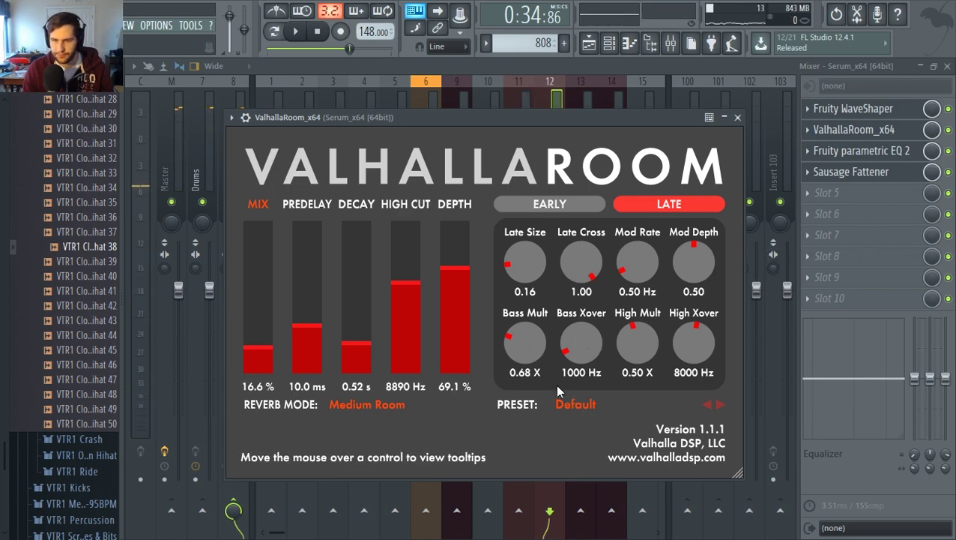
left_click_drag(526, 341, 517, 426)
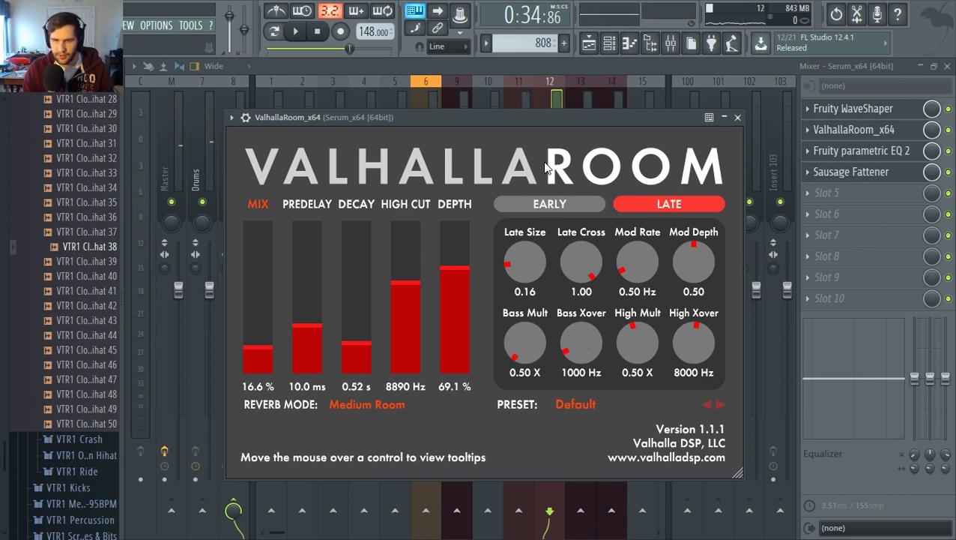
left_click_drag(527, 119, 523, 113)
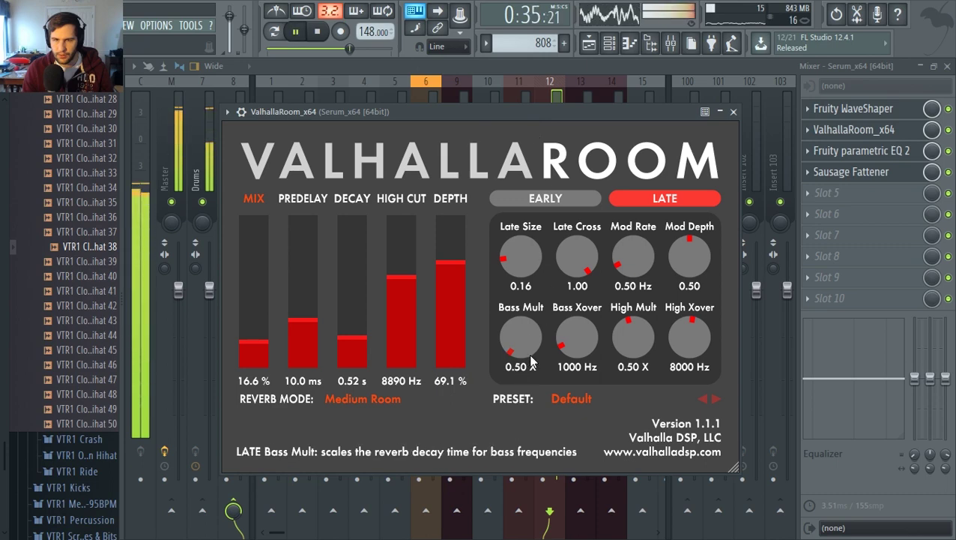
Try higher and lower Bass Xover frequencies in ValhallaRoom while replaying the growl
left_click_drag(576, 346, 598, 381)
key("space")
left_click_drag(579, 350, 584, 207)
left_click_drag(576, 345, 592, 439)
key("space")
key("space")
Set the reverb's High Mult to 0.10 X and replay the growl several times
left_click_drag(634, 341, 625, 512)
key("space")
key("space")
key("space")
key("space")
key("space")
Set the reverb's Bass Xover to 100 Hz and audition the growl
left_click_drag(567, 370, 568, 419)
key("space")
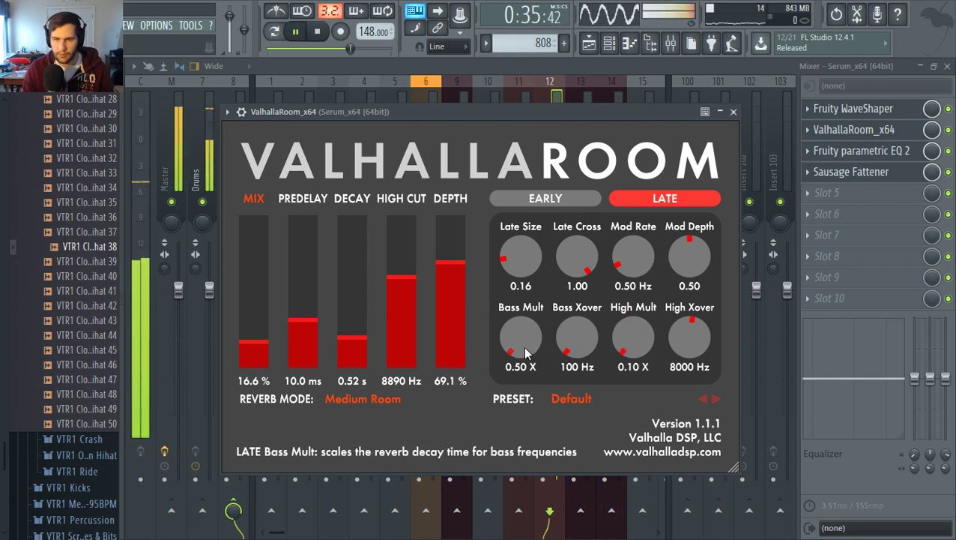
key("space")
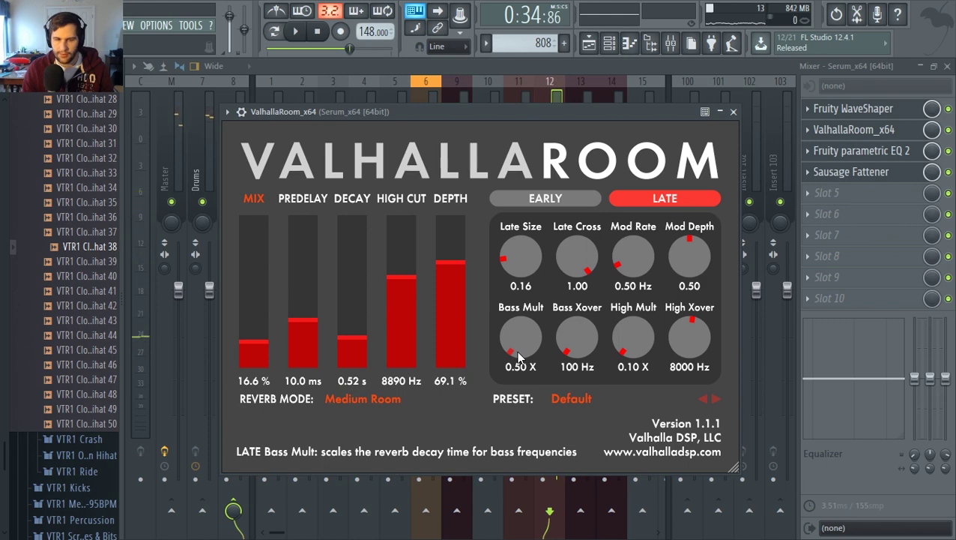
Audition the growl with Bass Mult at its minimum and set the reverb's Bass Xover to 1210 Hz
left_click_drag(518, 352, 541, 382)
key("space")
key("space")
left_click_drag(574, 327, 575, 307)
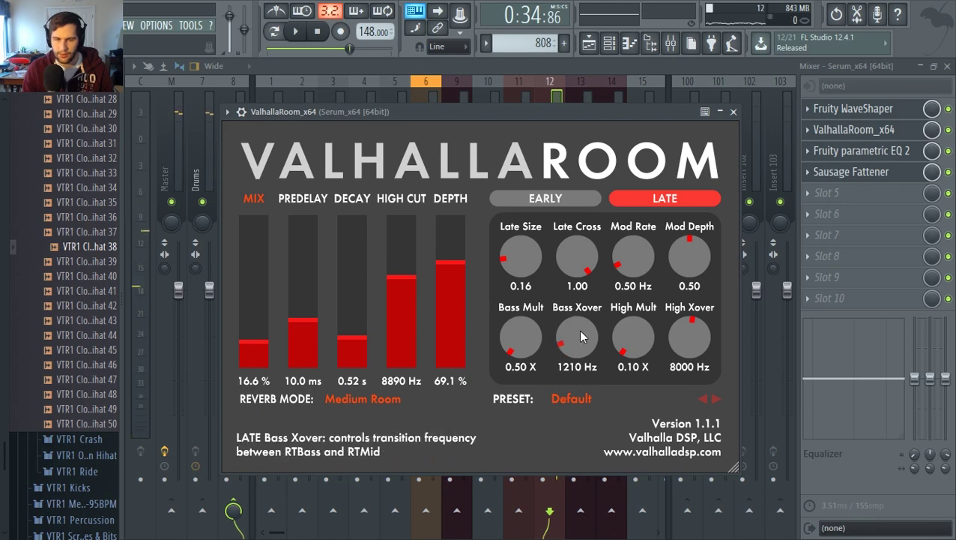
Set the reverb's Bass Xover to 100 Hz, then try different Early Size values and settle on 22.9 ms while replaying the growl
left_click_drag(581, 331, 580, 380)
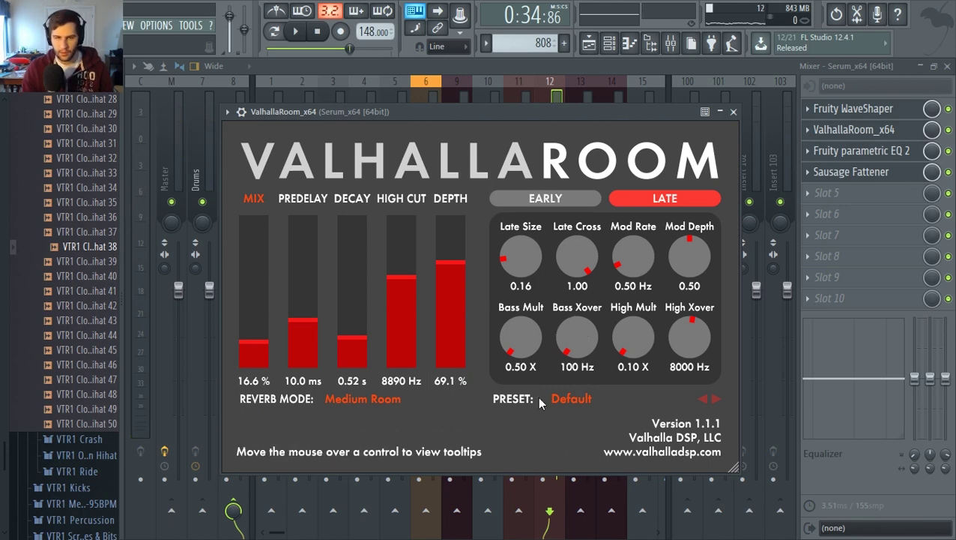
left_click(589, 199)
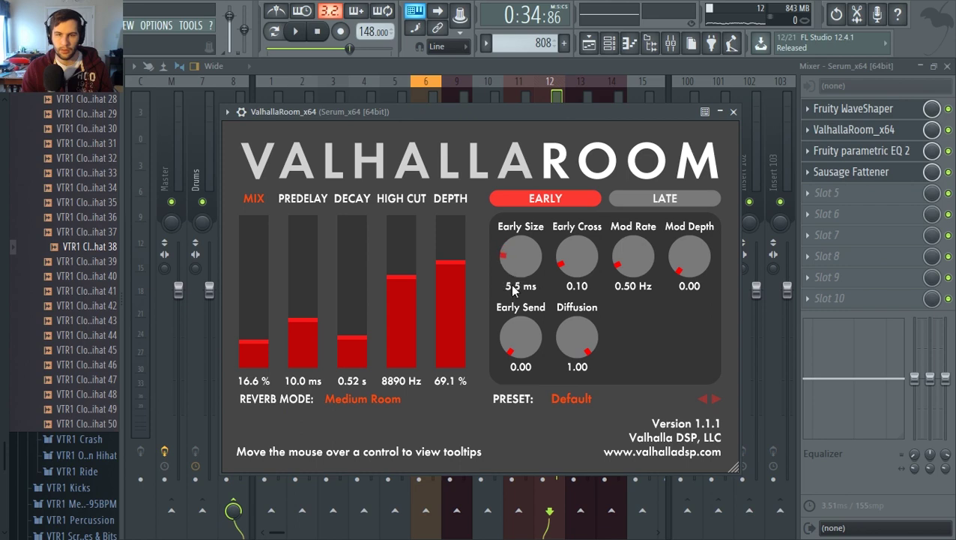
left_click_drag(467, 113, 453, 92)
key("space")
left_click_drag(513, 242, 504, 188)
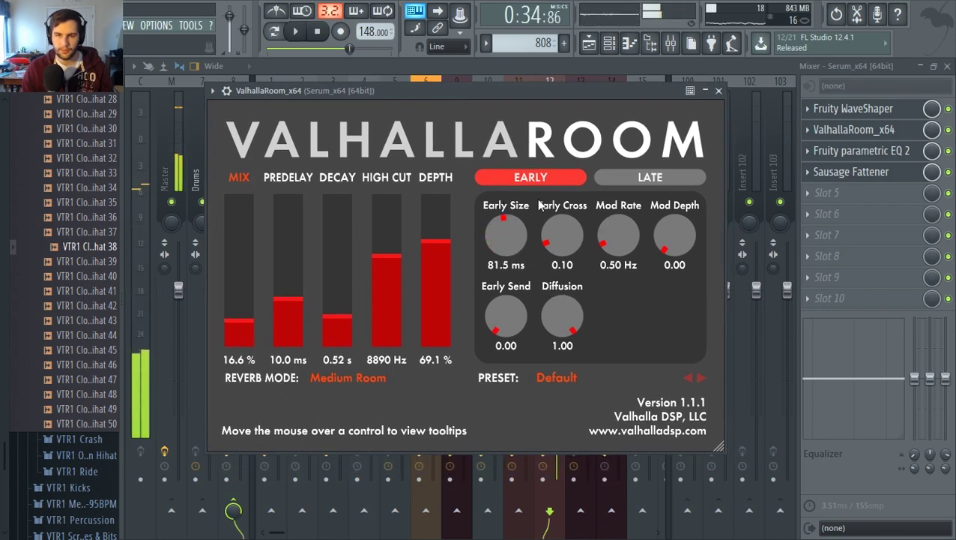
key("space")
left_click_drag(505, 231, 504, 266)
key("space")
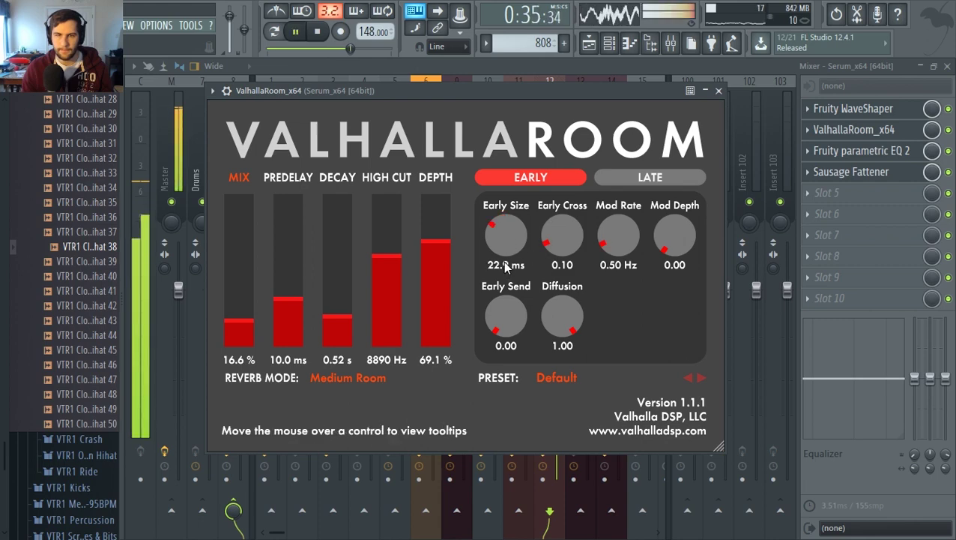
Raise the reverb's Mix to about 25 % and lower its High Cut and Depth while replaying the growl
key("space")
left_click_drag(237, 320, 241, 307)
key("space")
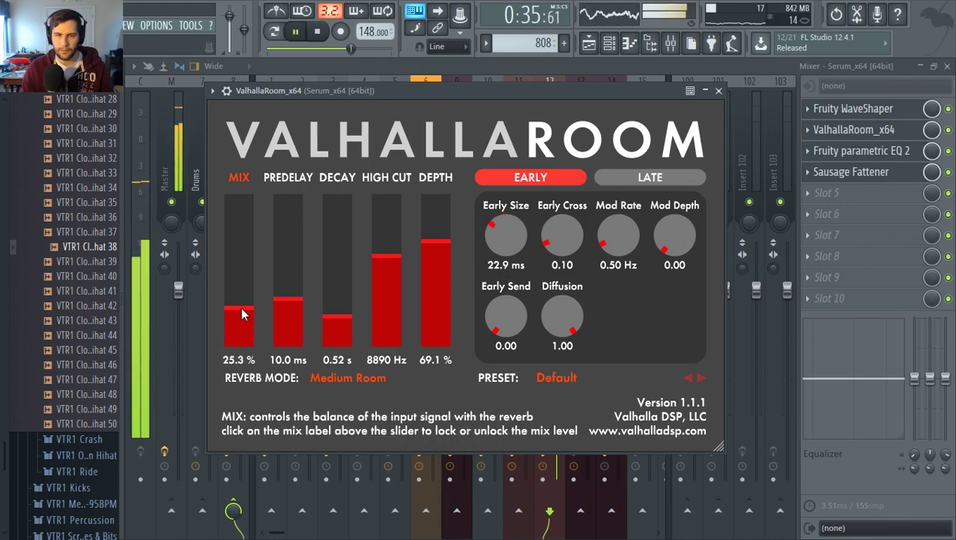
left_click_drag(387, 261, 389, 294)
left_click_drag(418, 262, 432, 295)
mouse_move(242, 308)
left_mouse_down()
mouse_move(241, 278)
mouse_move(248, 315)
left_mouse_up()
Play through the drop in the playlist and set the playback position to the drop's start at bar 19
left_click(589, 43)
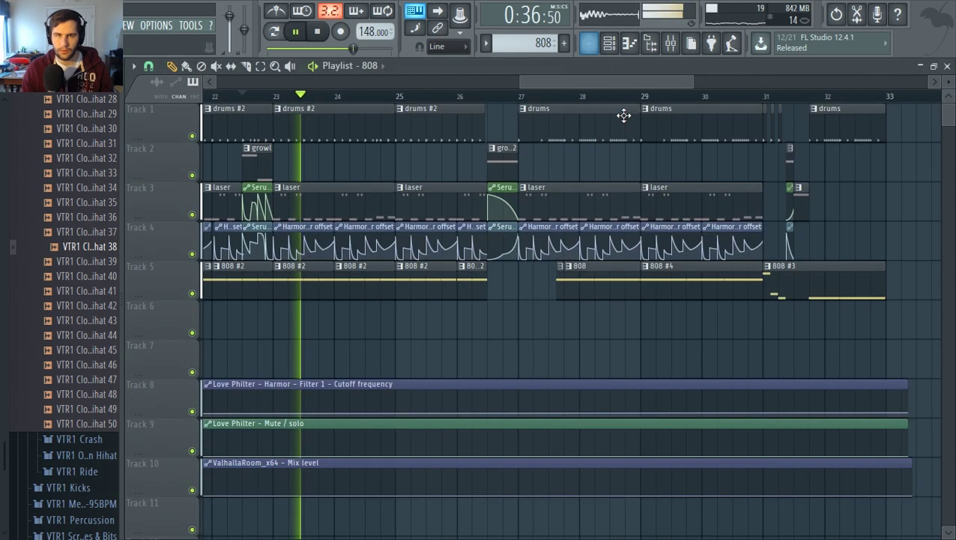
scroll(474, 249, "down", 2)
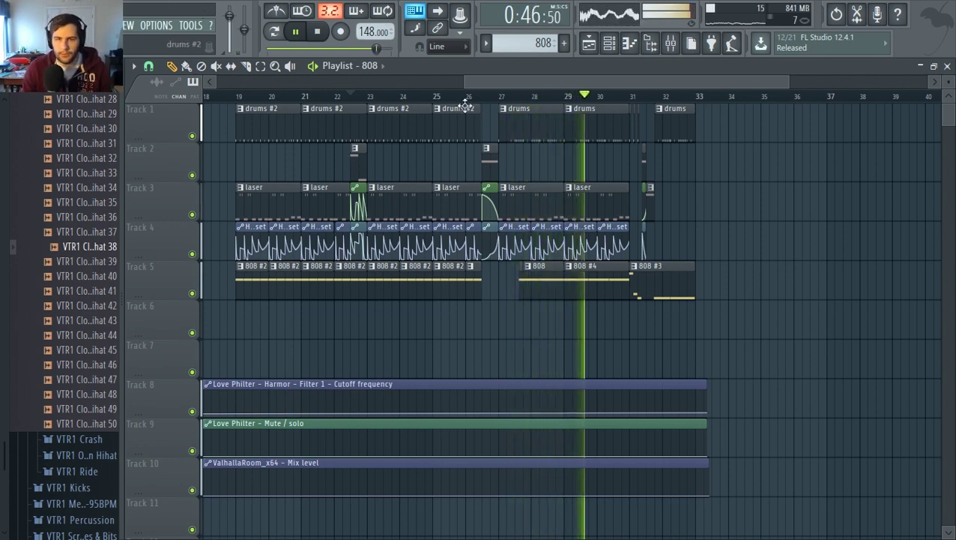
key("space")
scroll(261, 159, "up", 2)
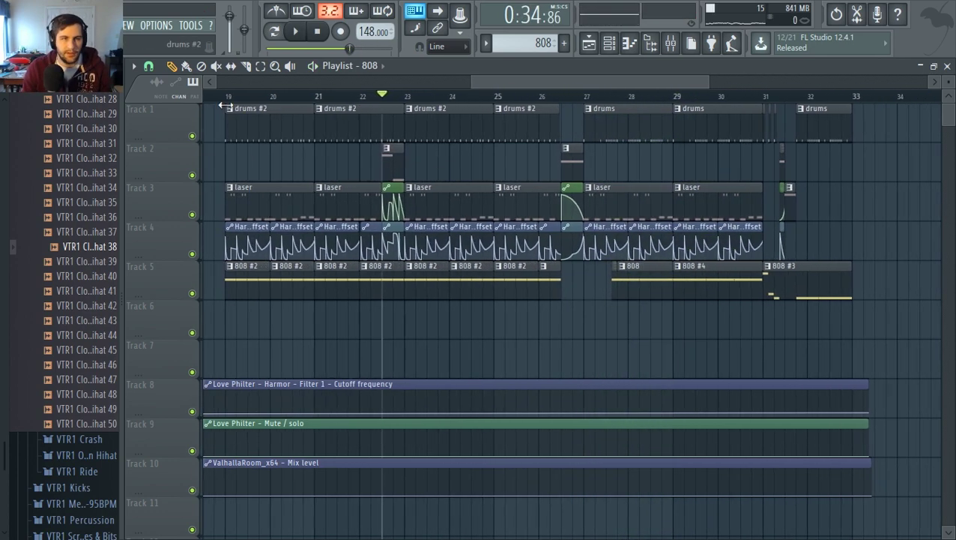
left_click(228, 97)
left_click_drag(607, 84, 455, 84)
left_click(524, 97)
scroll(548, 159, "up", 2)
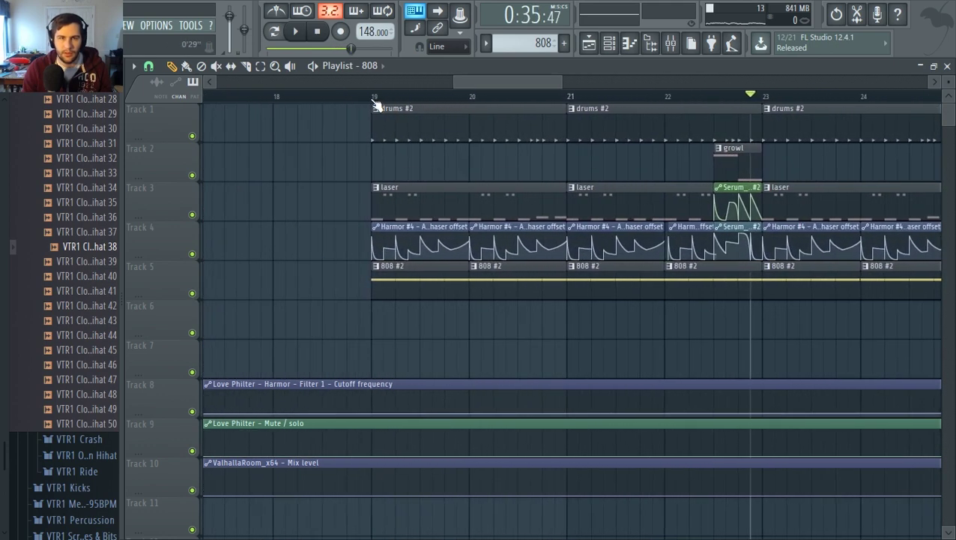
left_click_drag(366, 97, 373, 104)
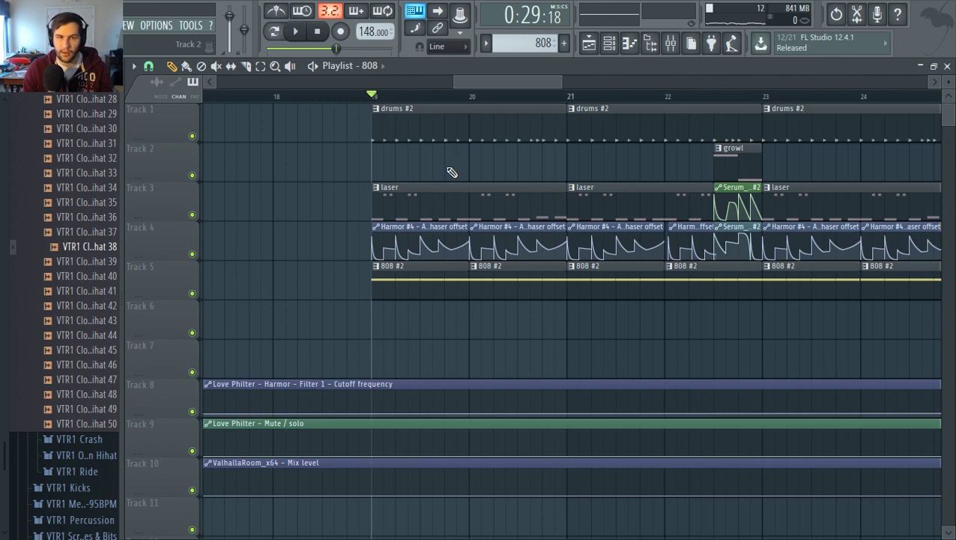
Examine the laser pattern's piano roll and its Harmor synth settings, then return playback to bar 19 in the playlist
double_click(405, 198)
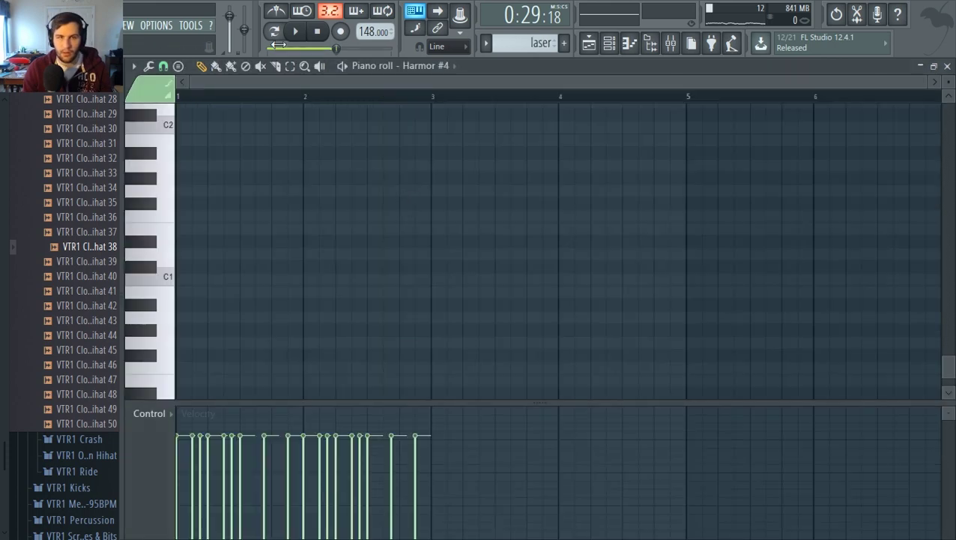
key("space")
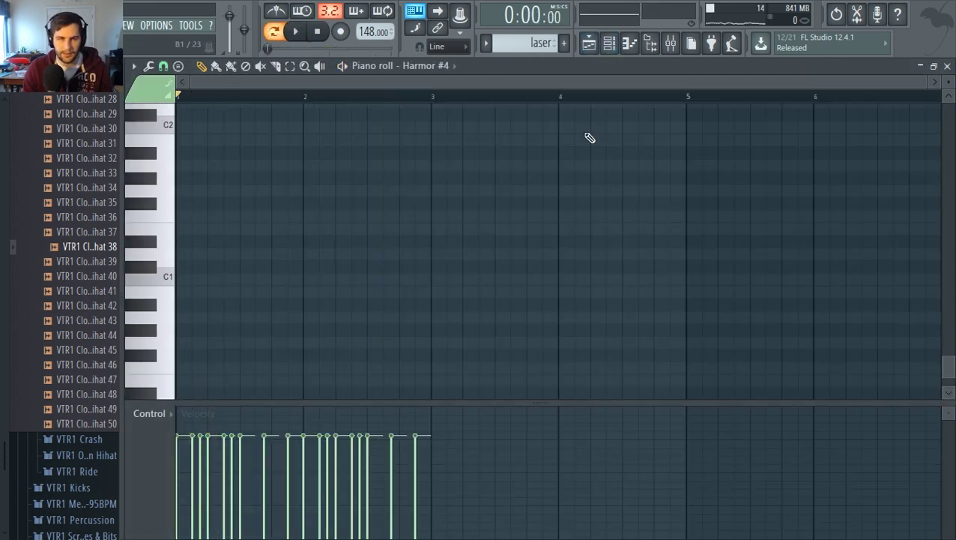
key("F6")
scroll(477, 298, "down", 5)
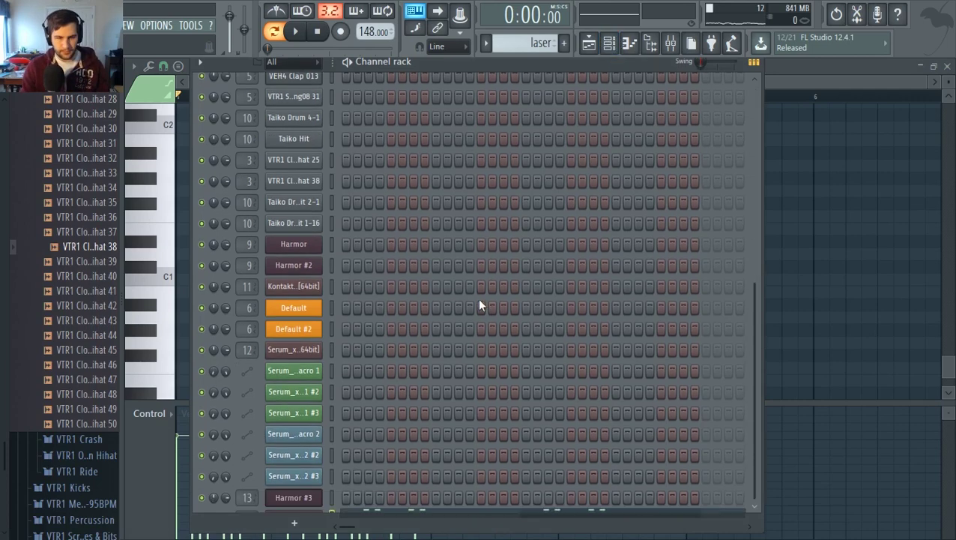
left_click(319, 403)
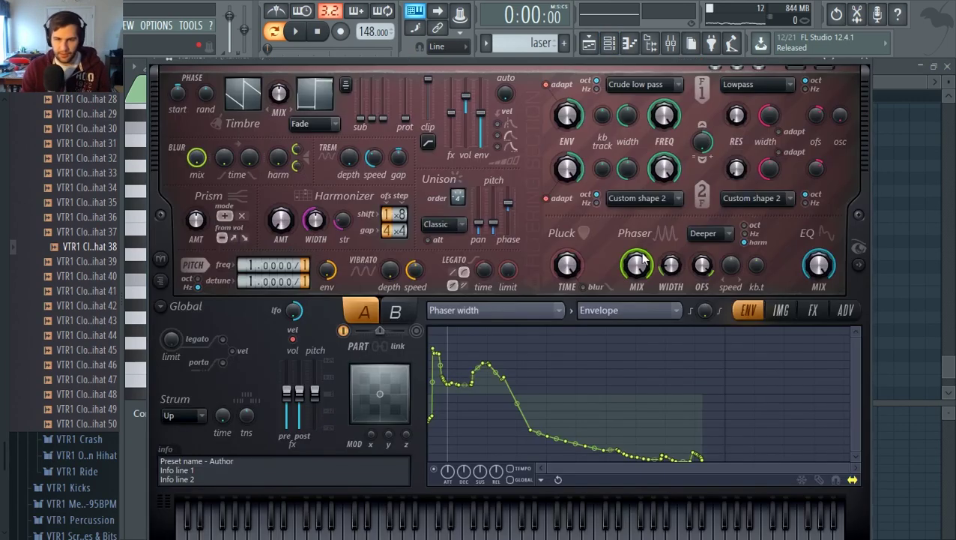
key("space")
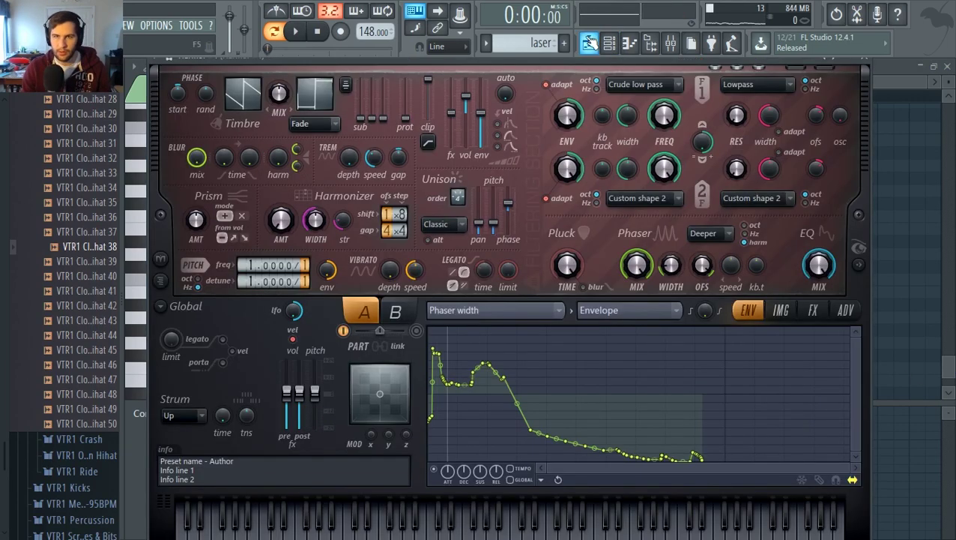
left_click(590, 42)
left_click(17, 25)
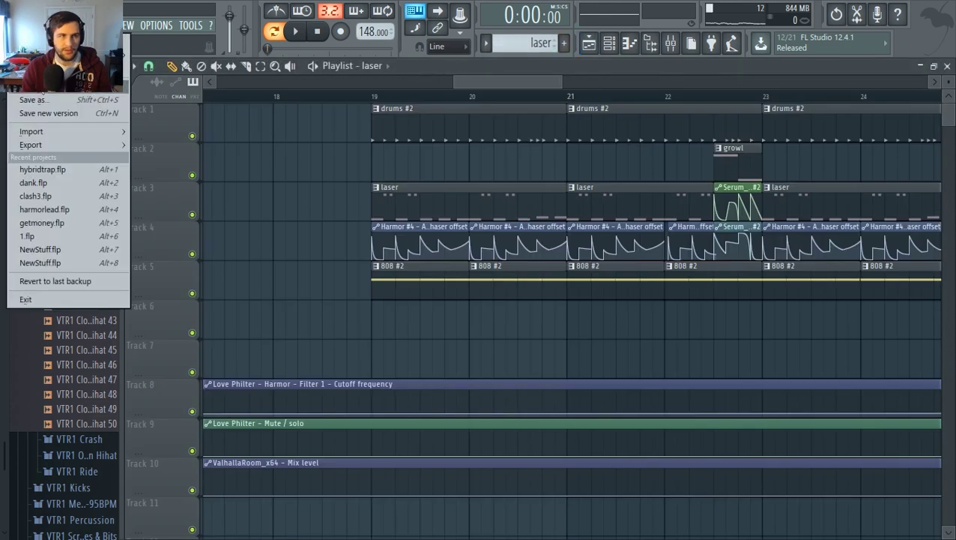
left_click(373, 98)
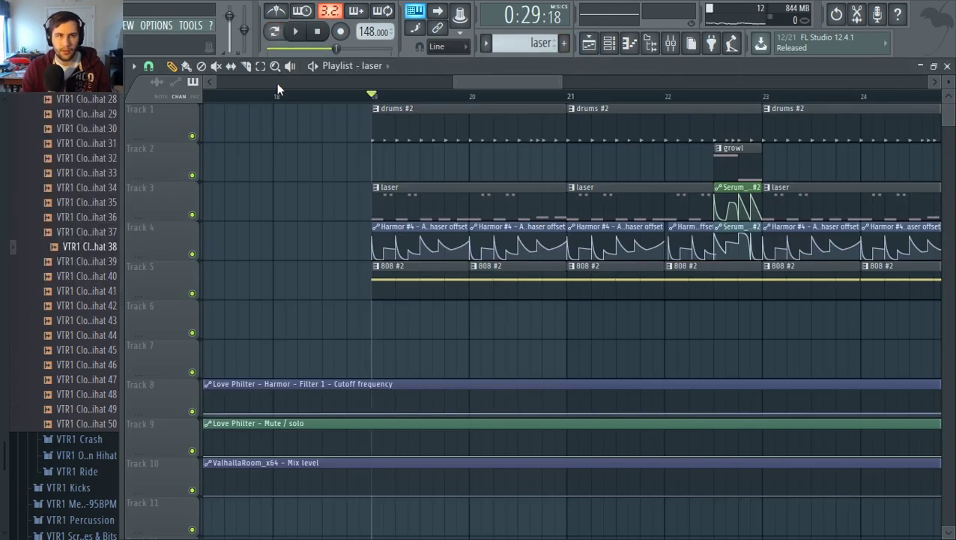
Solo the Harmor #4 mixer track and audition the laser from bar 19
key("space")
left_click(649, 42)
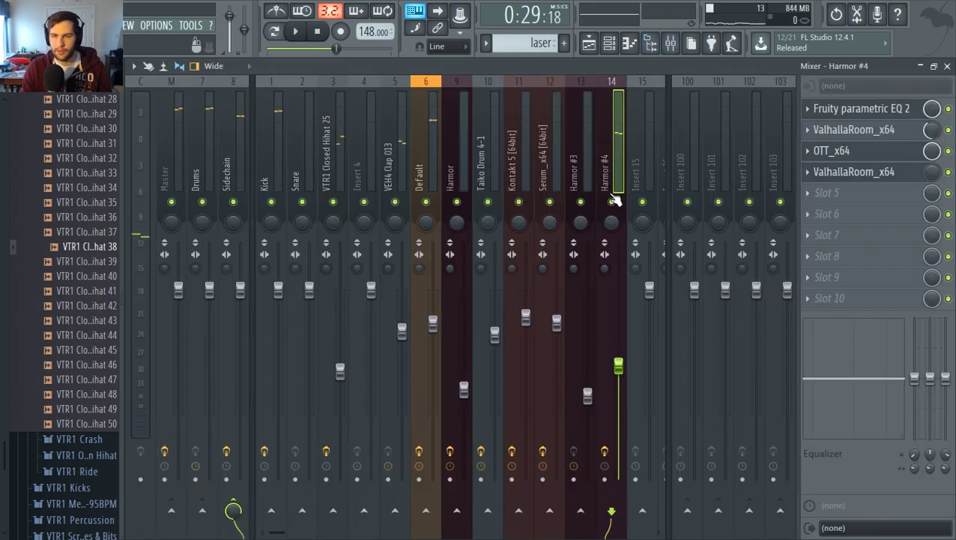
key("space")
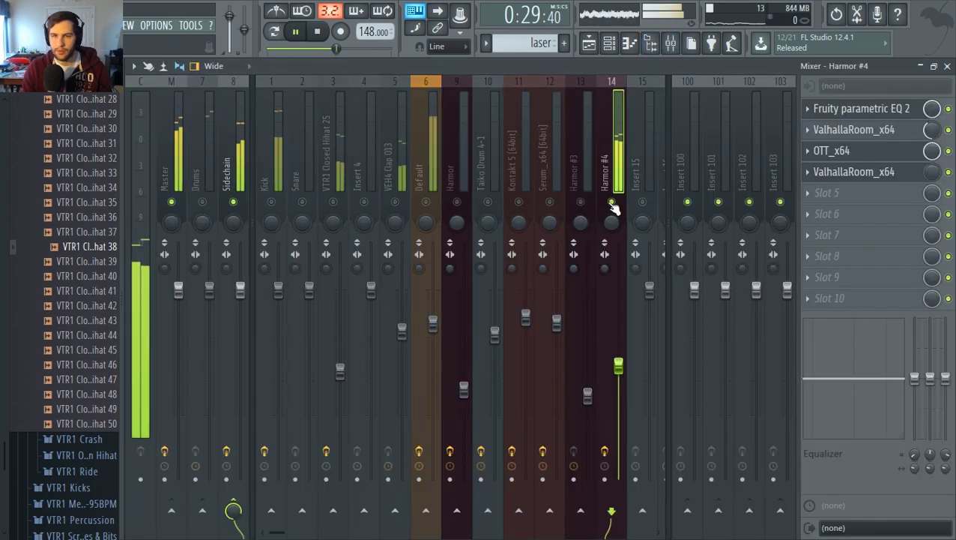
key("space")
Add CamelCrusher to the Harmor #4 track, place it between the first ValhallaRoom and OTT, and audition the laser
left_click(829, 194)
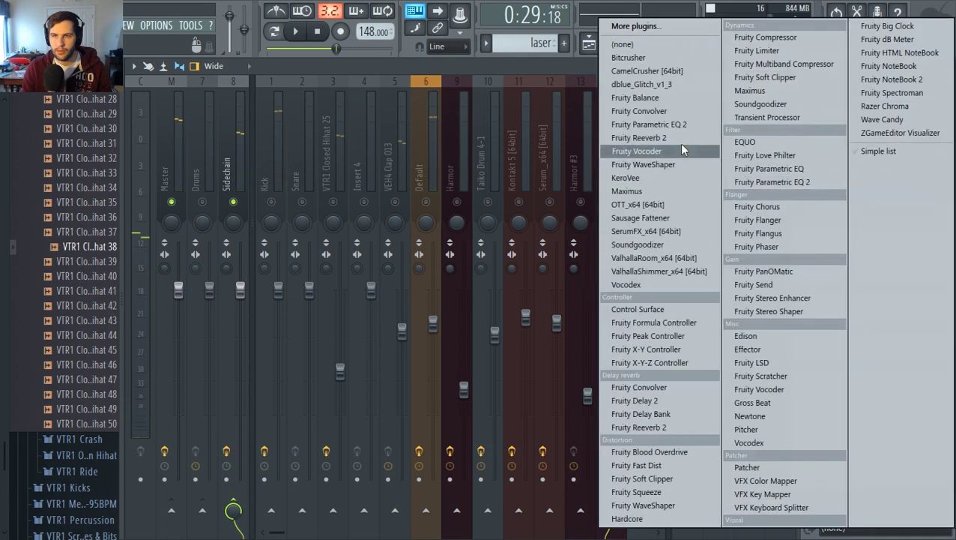
left_click(665, 74)
left_click_drag(844, 198, 845, 175)
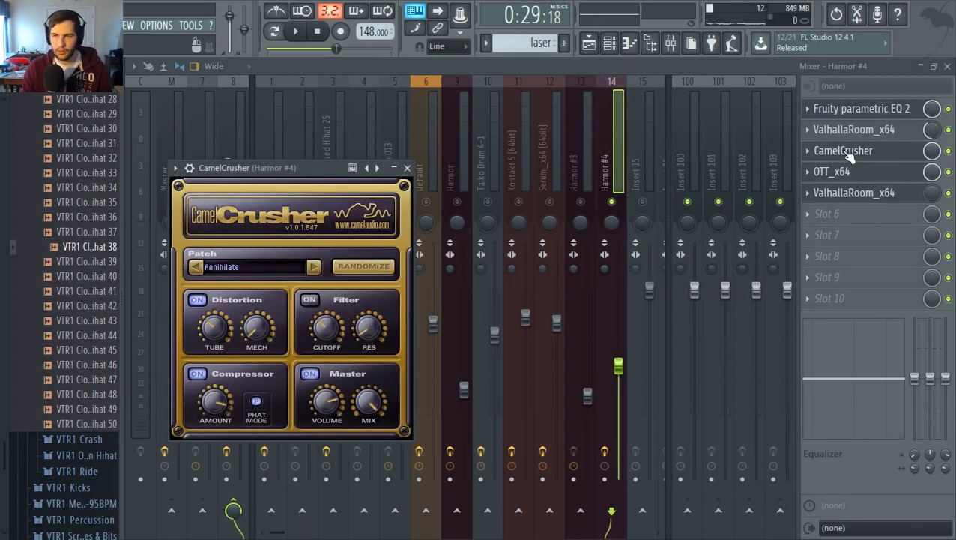
key("space")
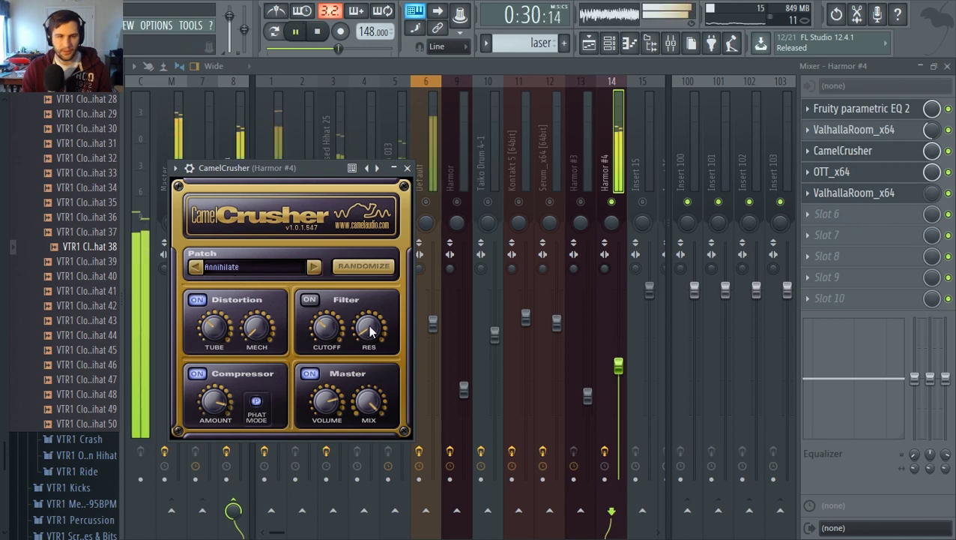
key("space")
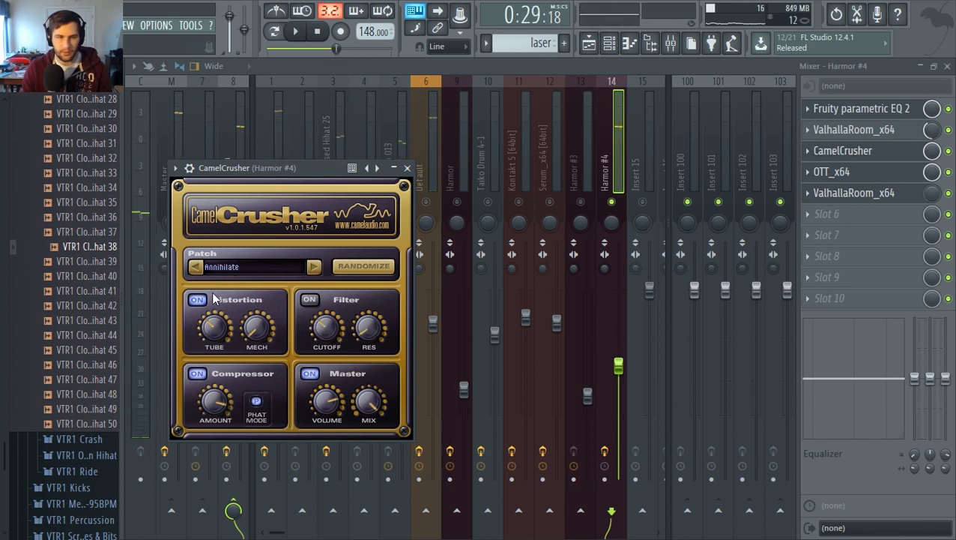
Turn on CamelCrusher's filter, try the American Crunch patch, and switch to British Clean while the laser plays
key("space")
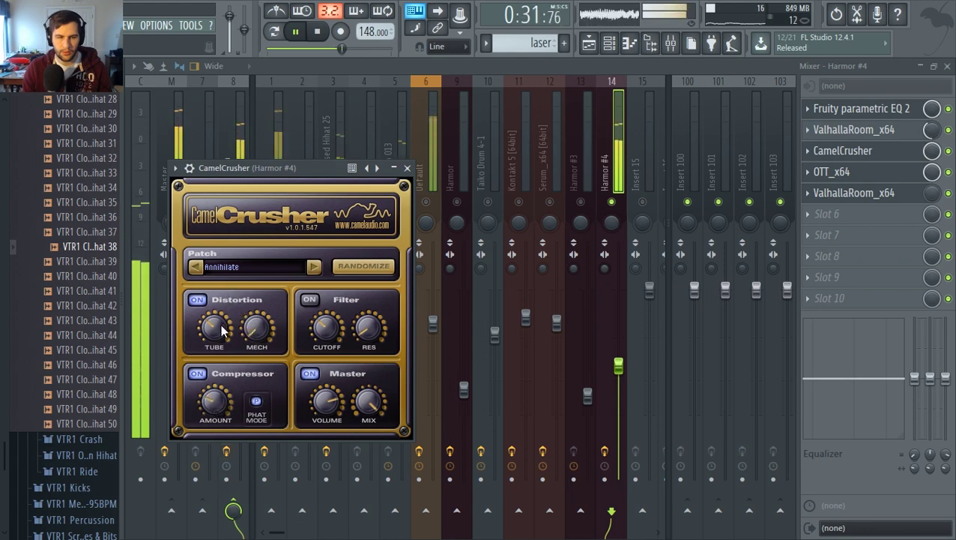
left_click(307, 300)
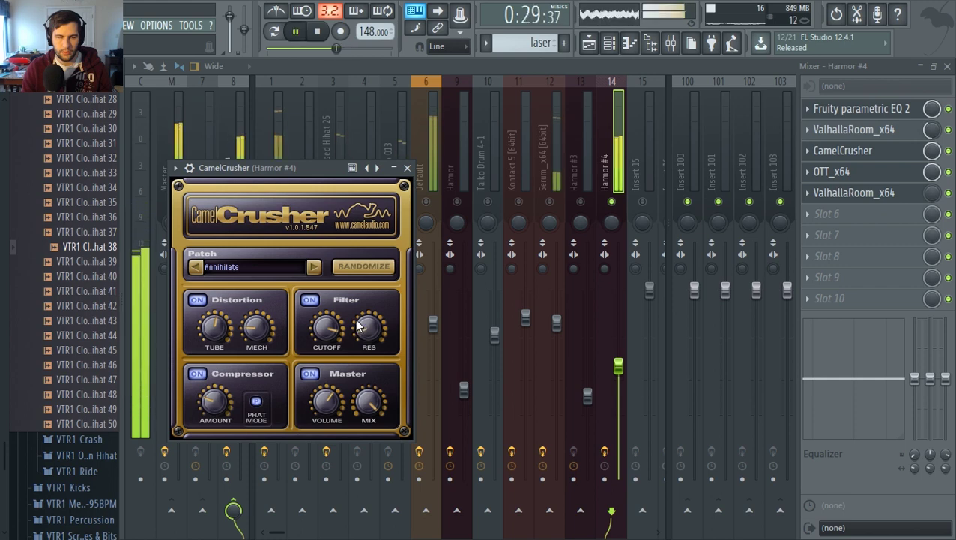
left_click(312, 270)
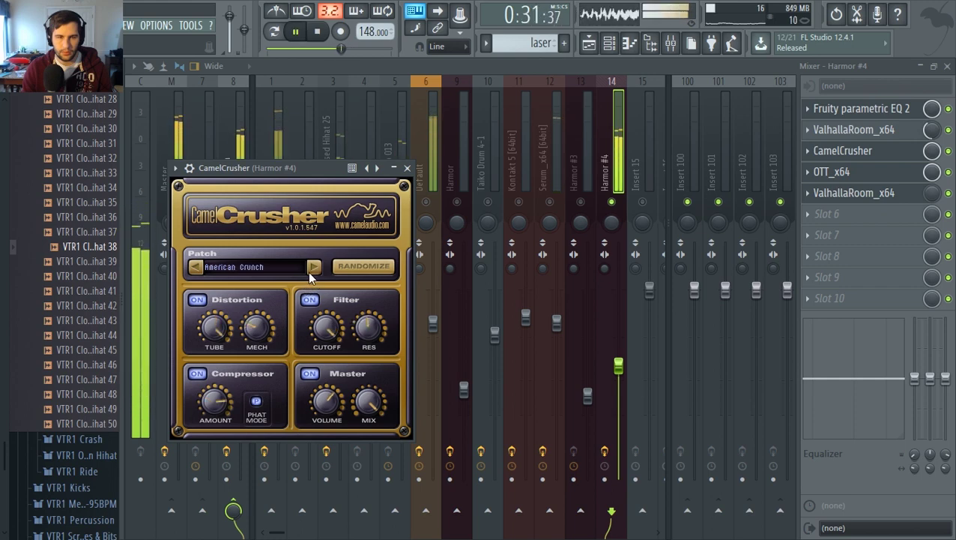
left_click(308, 272)
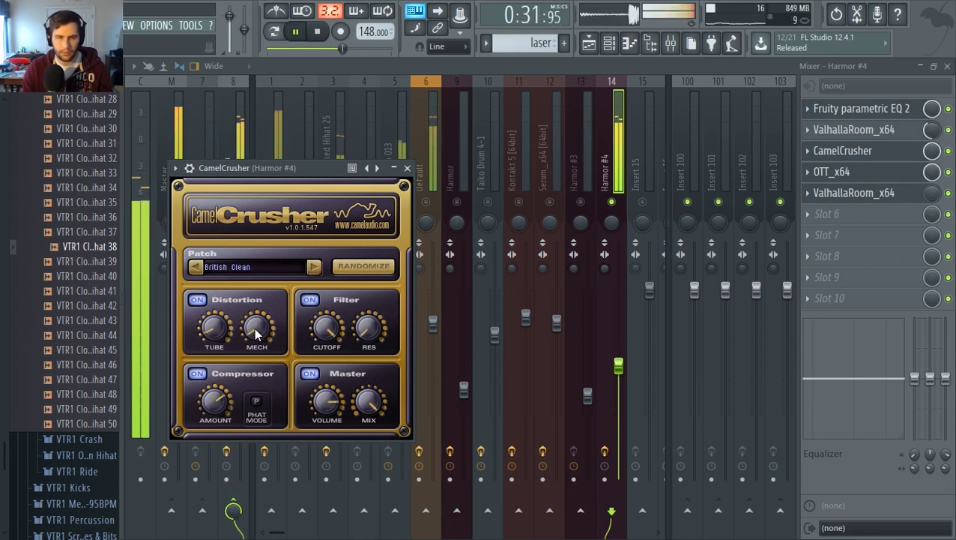
key("space")
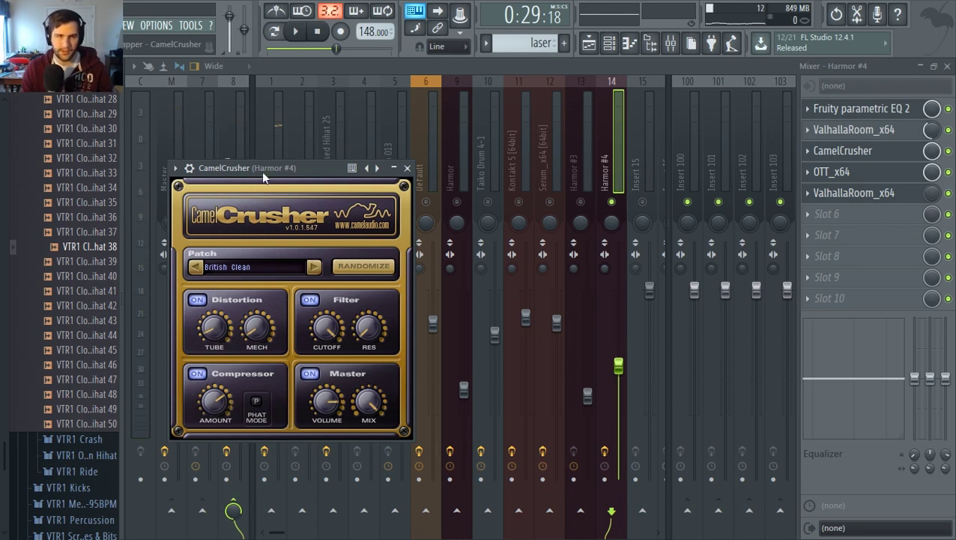
left_click_drag(262, 171, 357, 120)
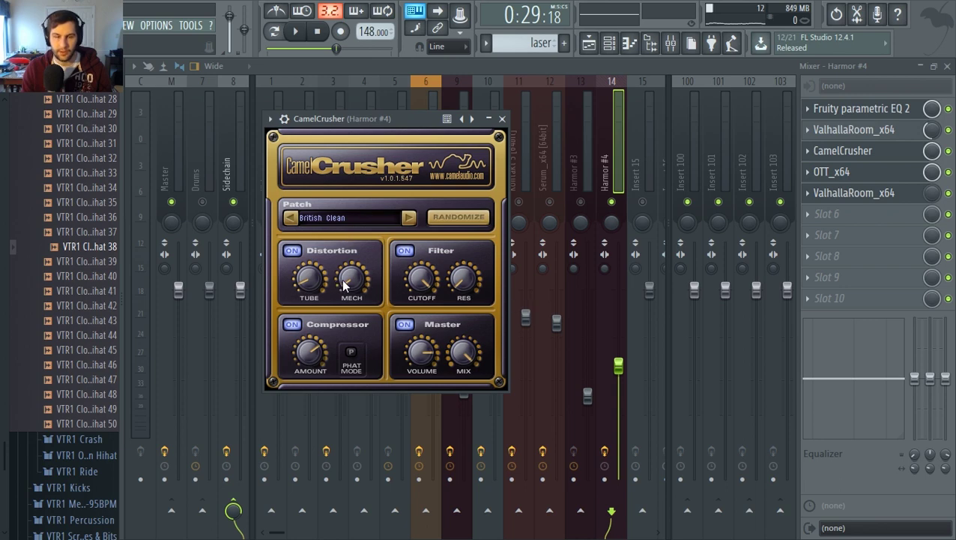
Try a lower CamelCrusher filter cutoff, then randomize the plugin's settings and replay the laser
key("space")
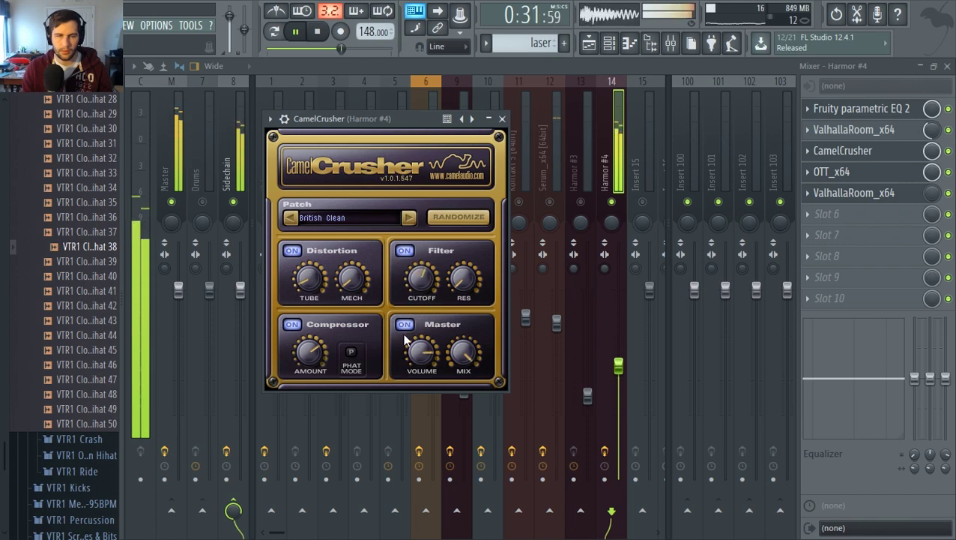
key("space")
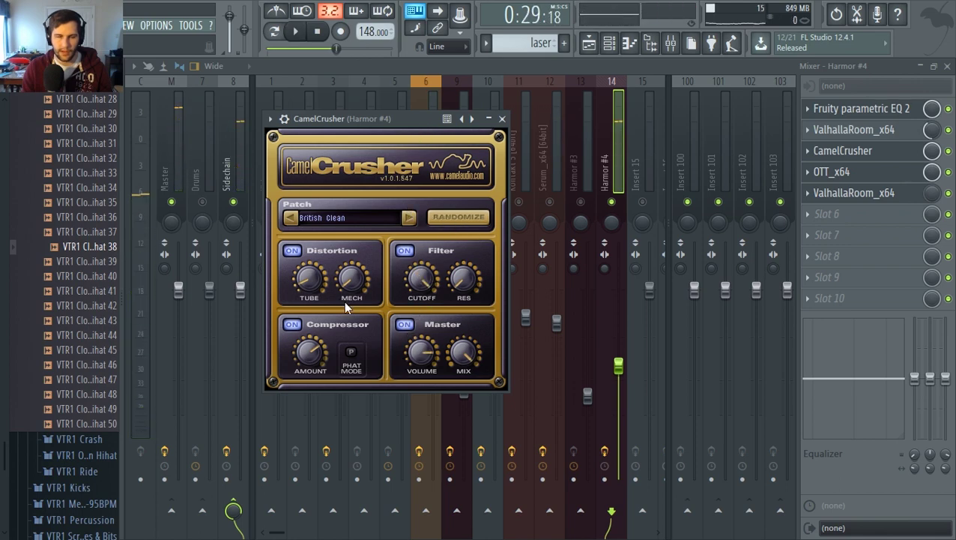
key("space")
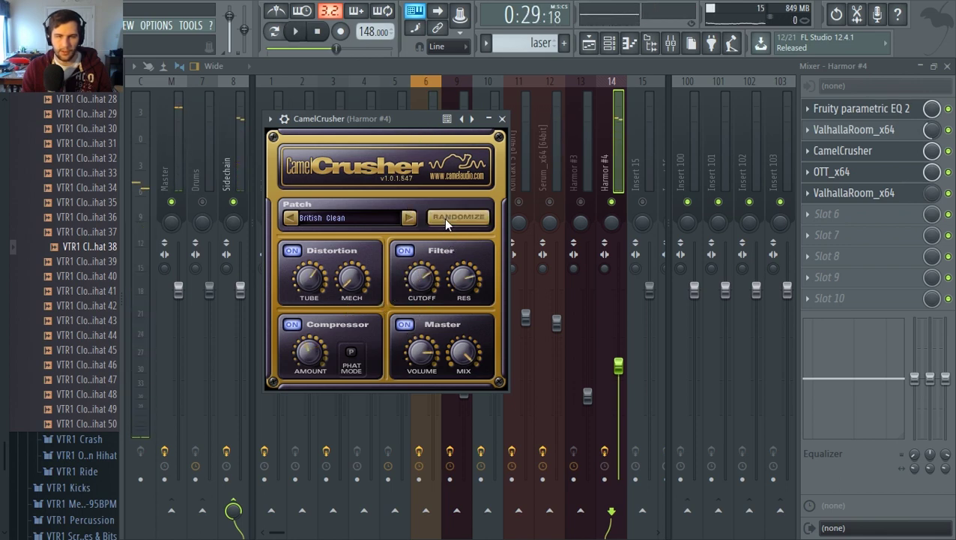
left_click(444, 218)
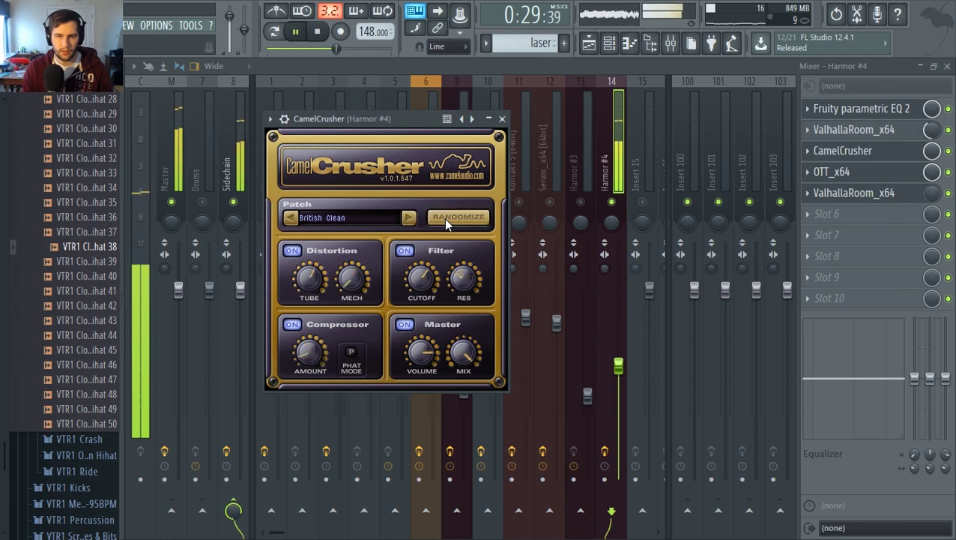
key("space")
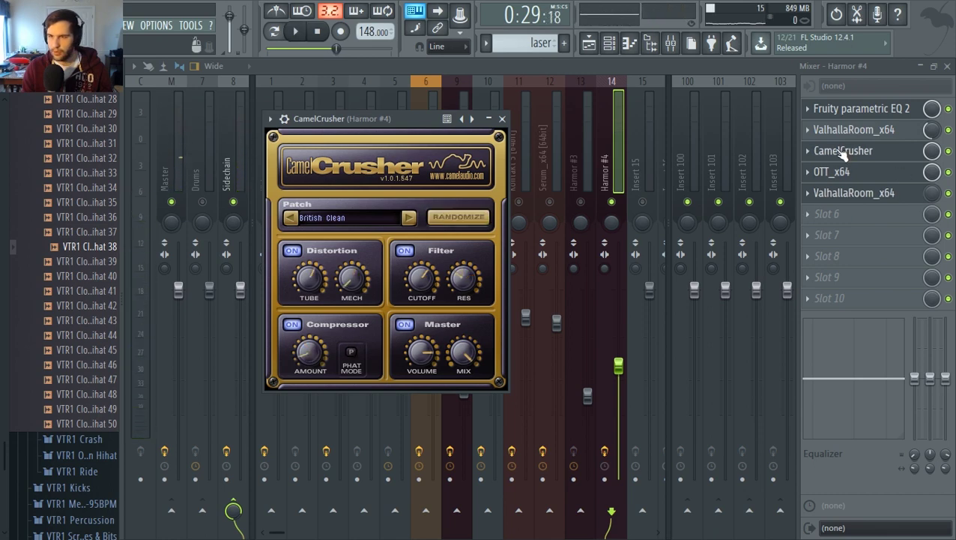
Try CamelCrusher ahead of the first ValhallaRoom, then move it to the end of the Harmor #4 effect chain during playback
left_click_drag(843, 154, 845, 134)
key("space")
left_click_drag(843, 132, 844, 196)
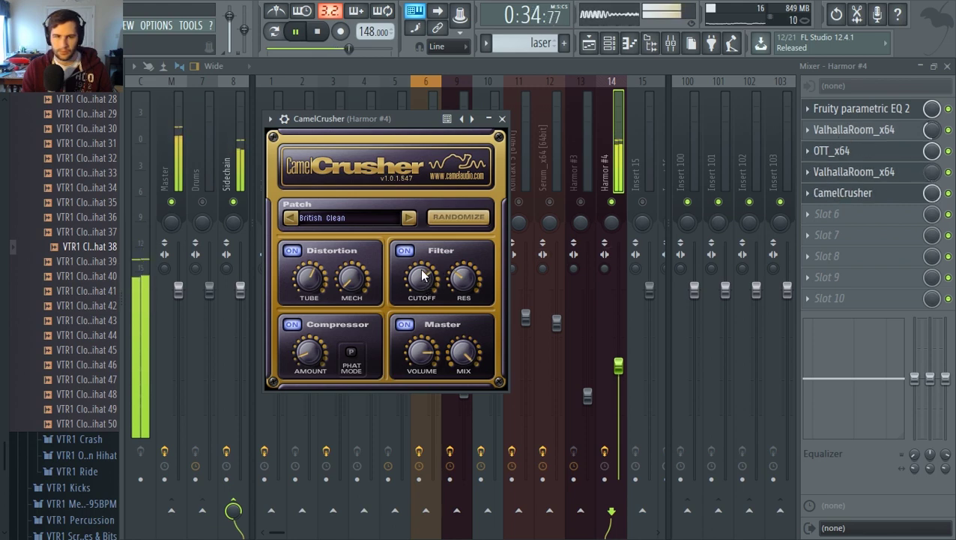
Randomize CamelCrusher's settings again and move it directly after Fruity parametric EQ 2, adjusting its mix level during playback
left_click(453, 217)
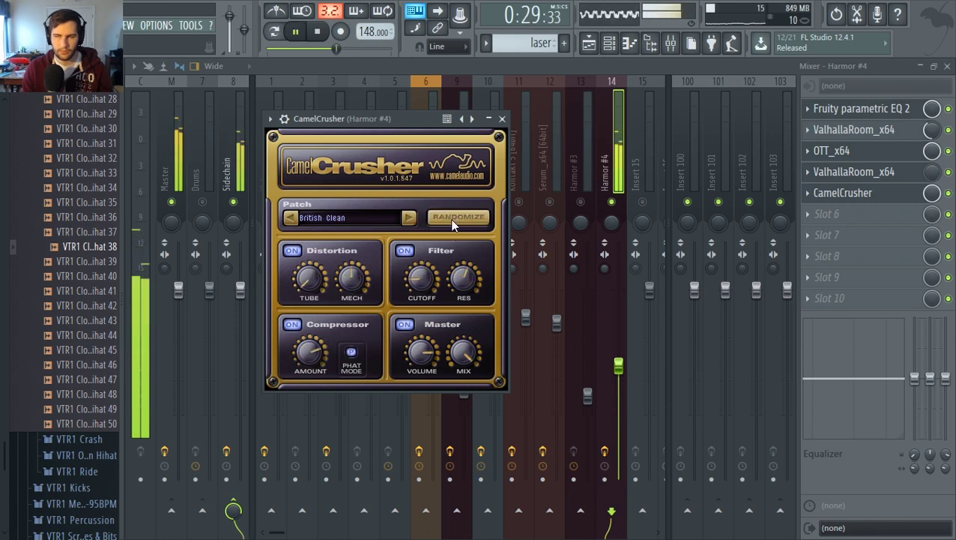
left_click(872, 193)
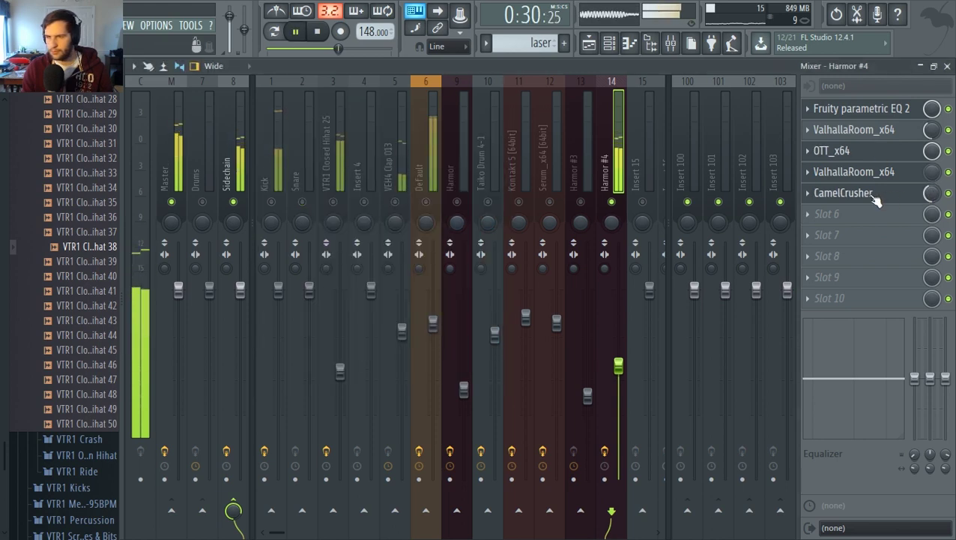
left_click_drag(872, 193, 825, 152)
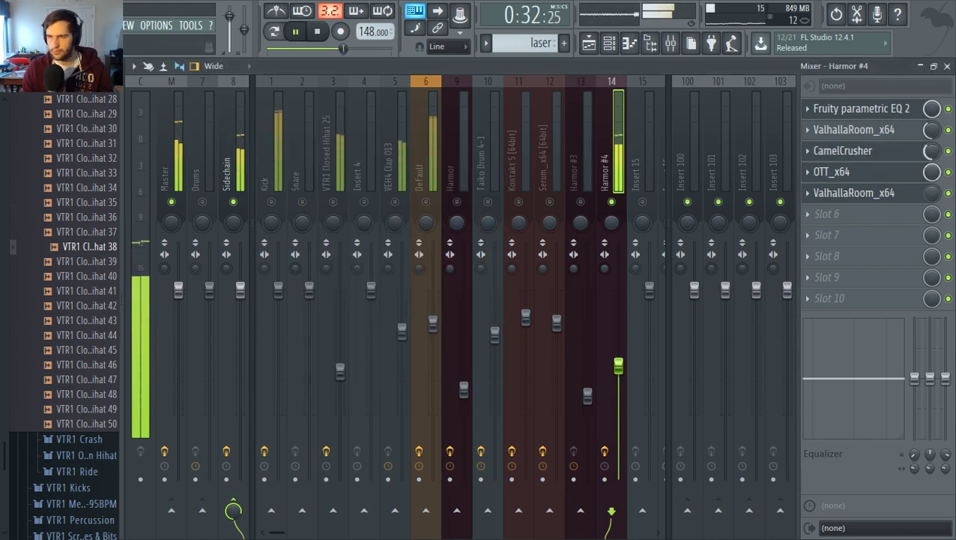
left_click_drag(927, 149, 909, 137)
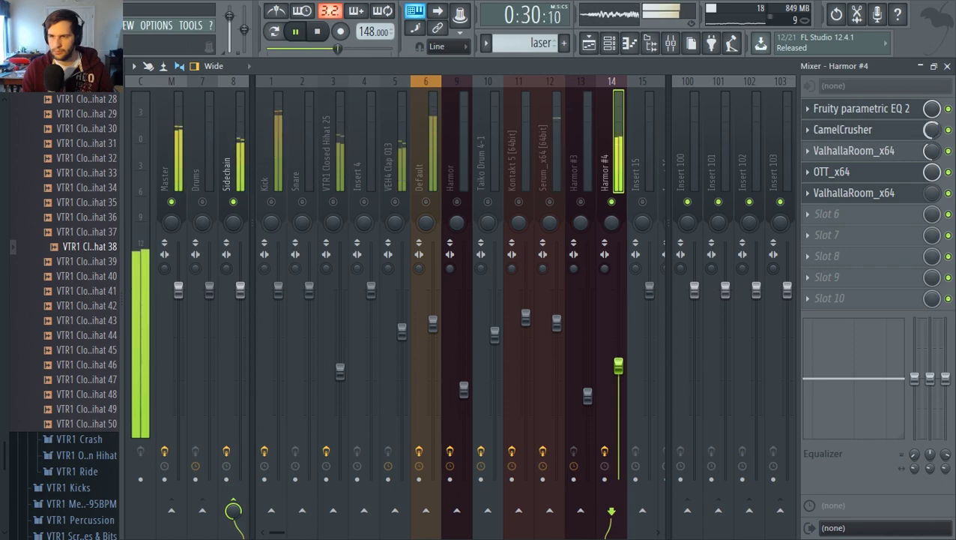
Adjust CamelCrusher's Mech distortion and filter cutoff while the laser plays, and close the plugin
left_click(890, 132)
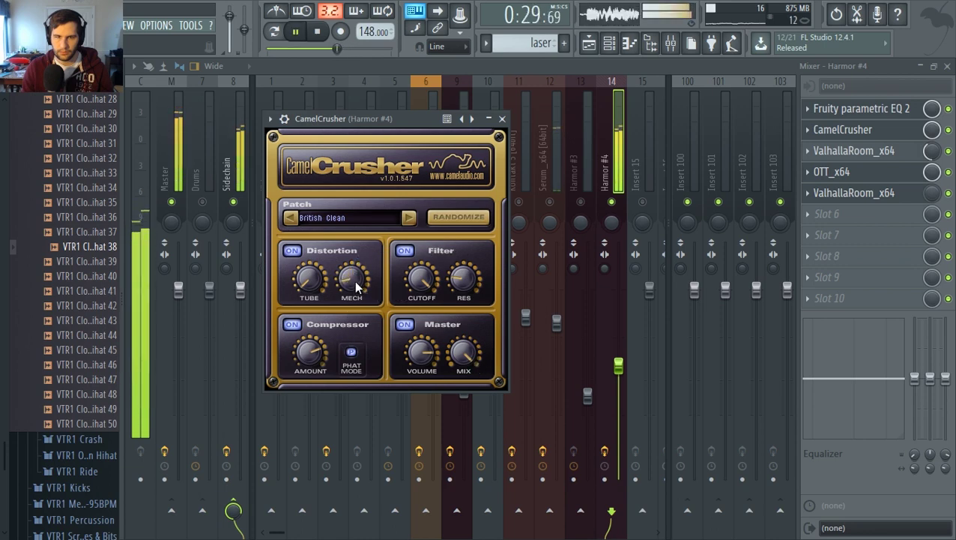
key("space")
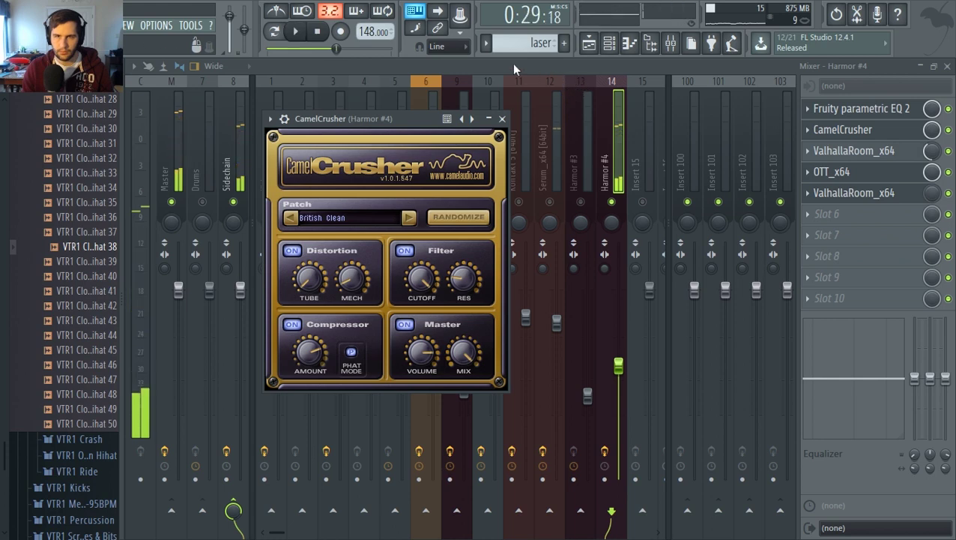
key("Escape")
Audition the full drop from the playlist and open the laser's Harmor instrument during playback
left_click(589, 44)
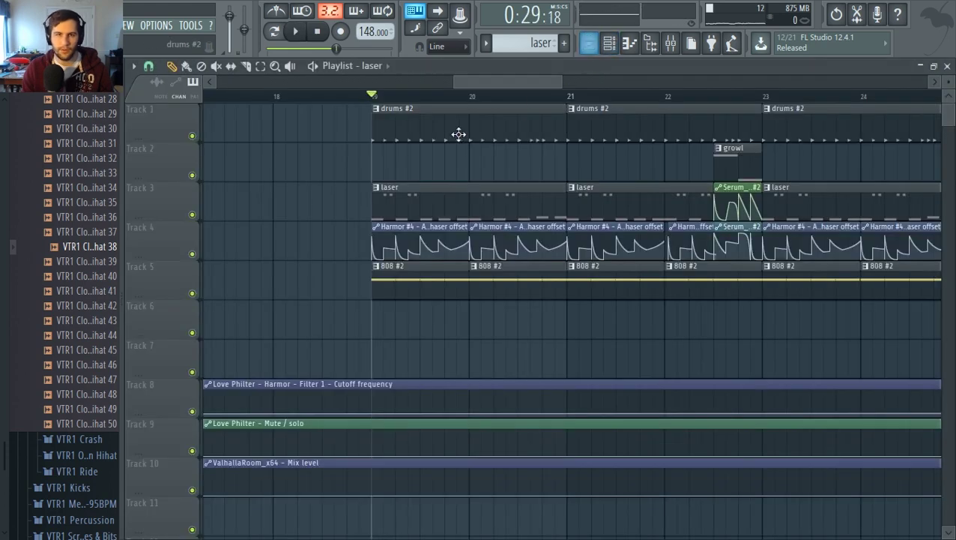
key("space")
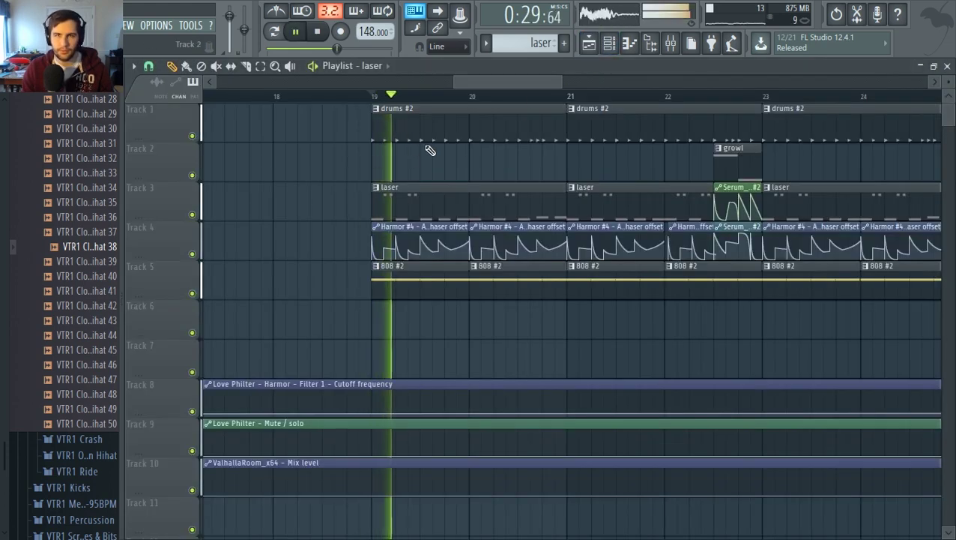
left_click(673, 45)
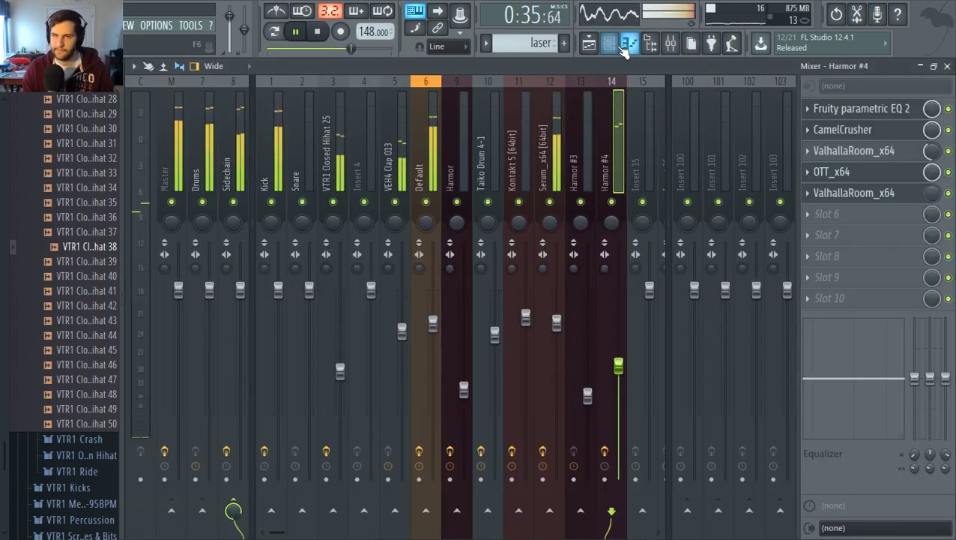
left_click(630, 44)
left_click(304, 405)
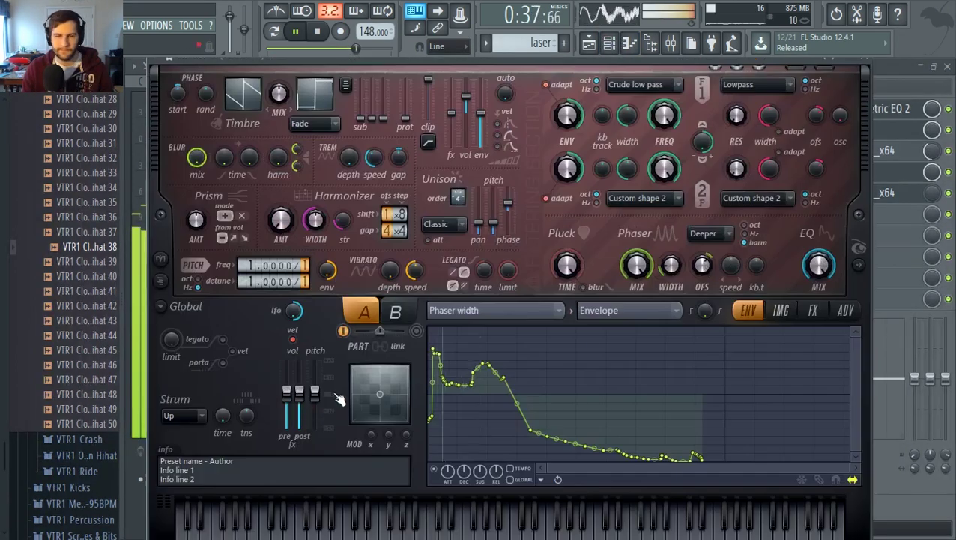
key("space")
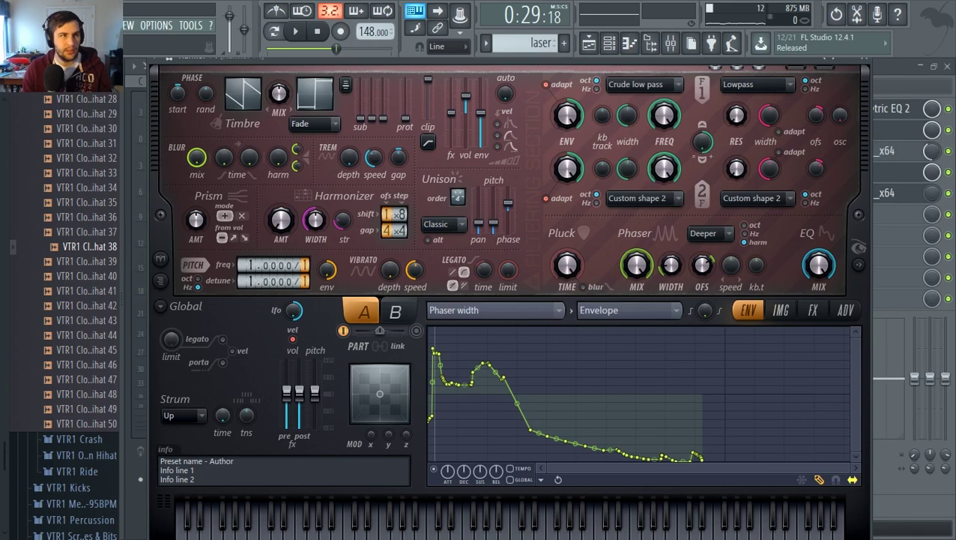
Copy the state of Harmor's Phaser width envelope as a backup before reshaping it
left_click(15, 25)
left_click(27, 84)
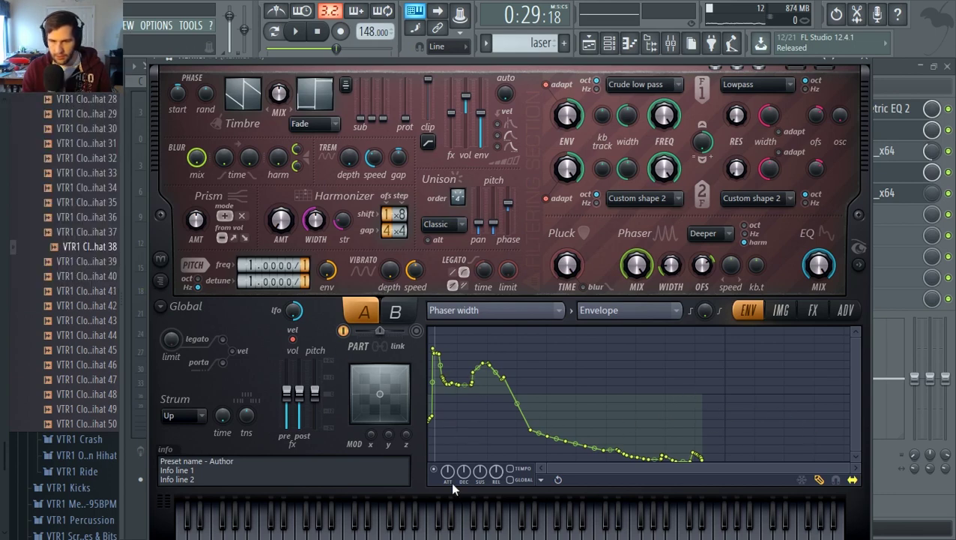
left_click(541, 480)
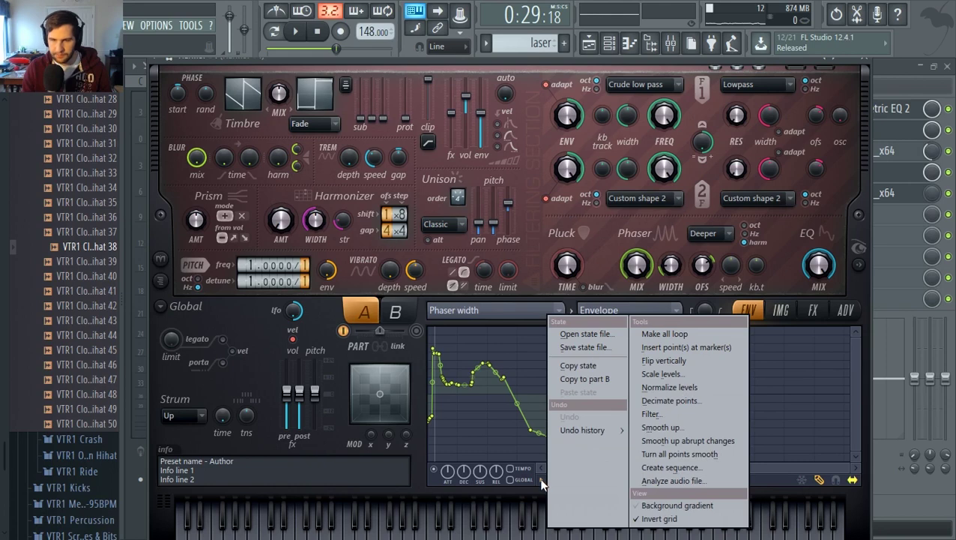
left_click(590, 369)
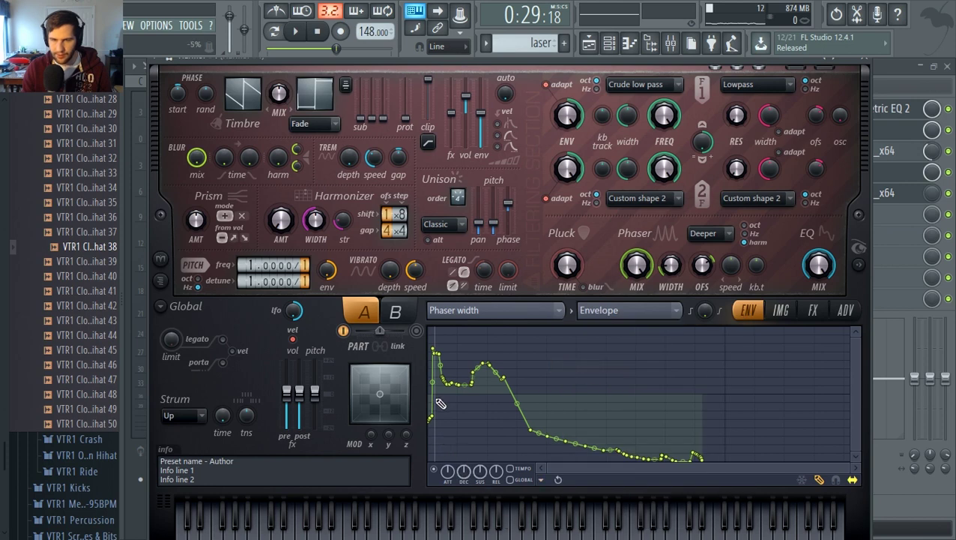
Try a redrawn start of the Phaser width envelope with a raised opening and a deep dip before the second peak
mouse_move(438, 413)
left_mouse_down()
mouse_move(454, 342)
mouse_move(444, 347)
left_mouse_up()
key("space")
key("space")
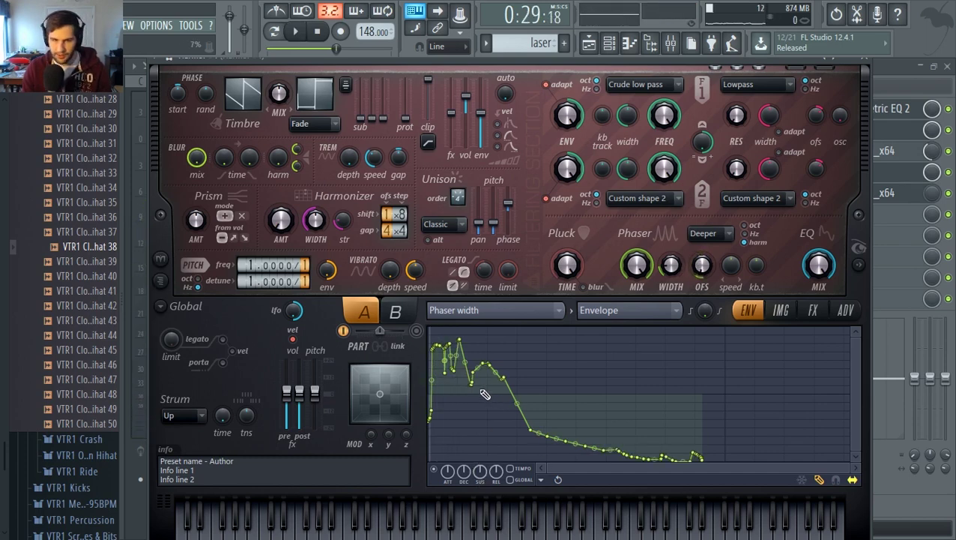
mouse_move(485, 395)
left_mouse_down()
mouse_move(450, 395)
mouse_move(476, 422)
left_mouse_up()
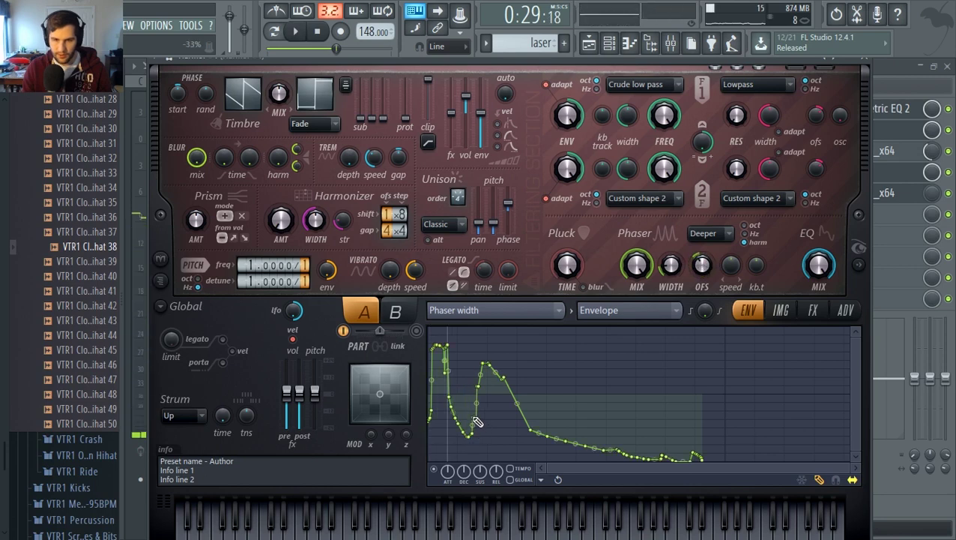
key("space")
Redraw the Phaser width envelope's second hump as a low gradual decay and lower its opening section while auditioning
mouse_move(458, 388)
left_mouse_down()
mouse_move(448, 408)
mouse_move(456, 405)
left_mouse_up()
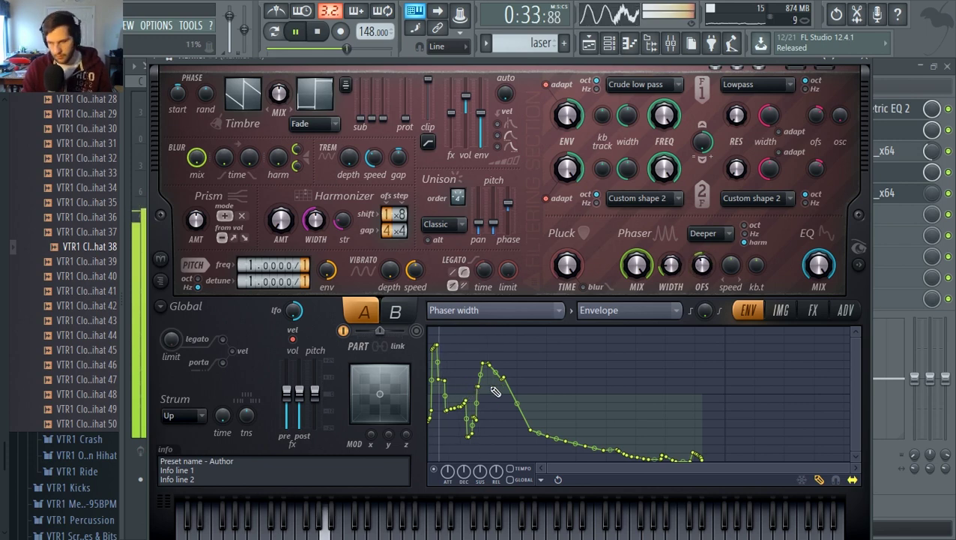
left_click_drag(475, 387, 519, 438)
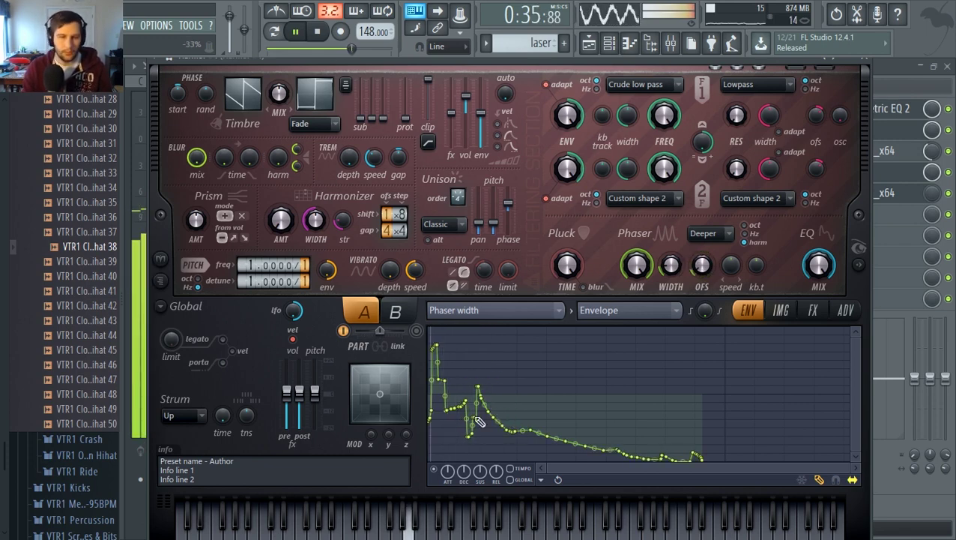
left_click_drag(466, 414, 502, 421)
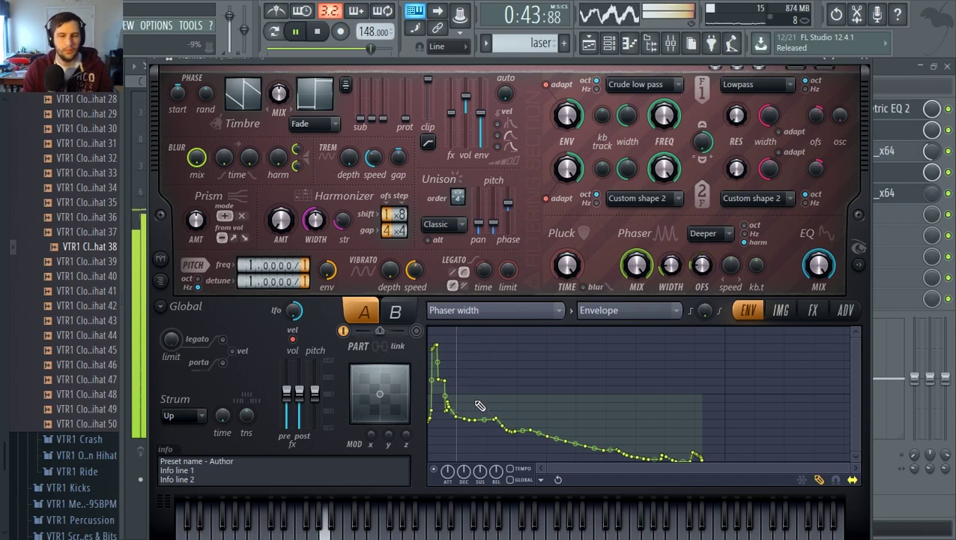
mouse_move(466, 420)
left_mouse_down()
mouse_move(455, 418)
mouse_move(448, 433)
mouse_move(442, 426)
left_mouse_up()
key("space")
key("space")
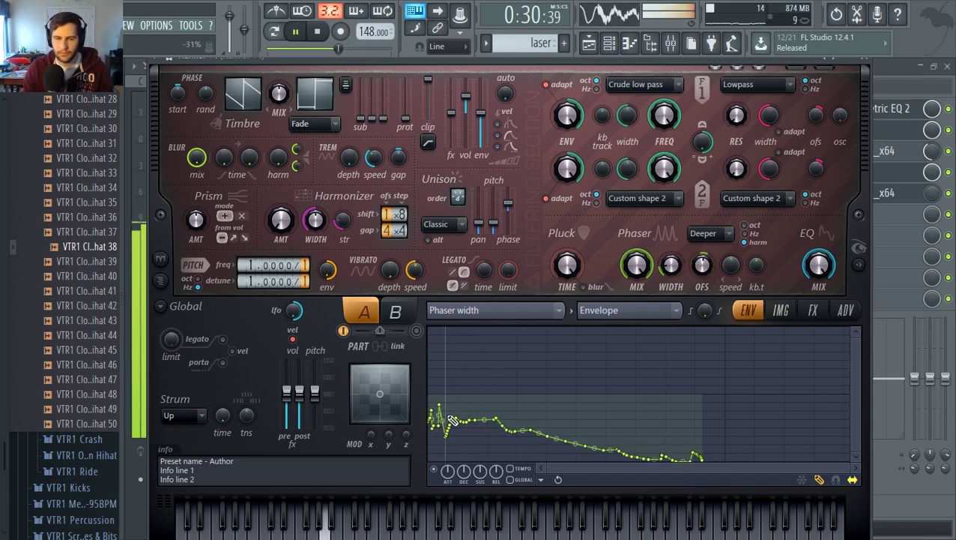
Redraw the start of the Phaser width envelope as rising steps leading into a sharp peak, and audition the laser
key("space")
mouse_move(469, 381)
left_mouse_down()
mouse_move(462, 364)
mouse_move(481, 359)
mouse_move(480, 379)
left_mouse_up()
key("space")
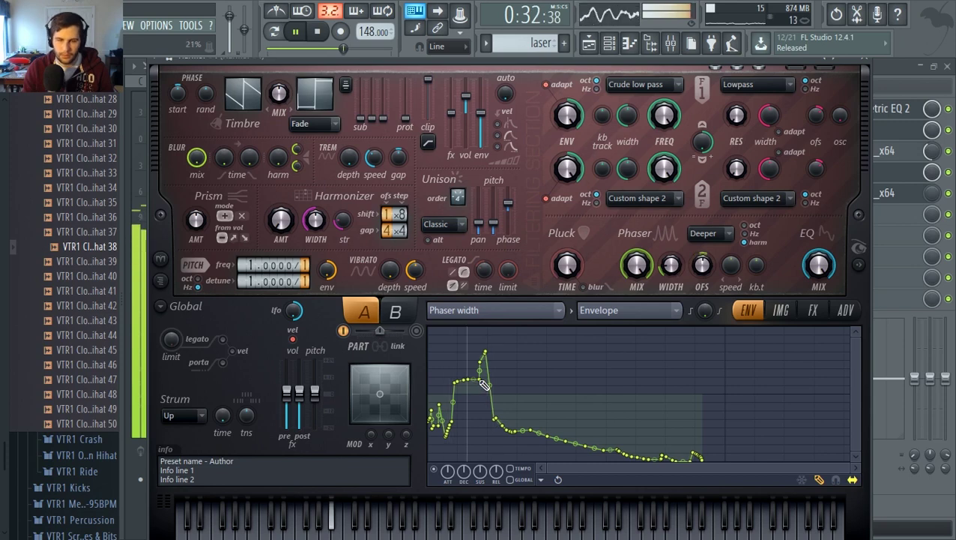
left_click_drag(431, 401, 451, 395)
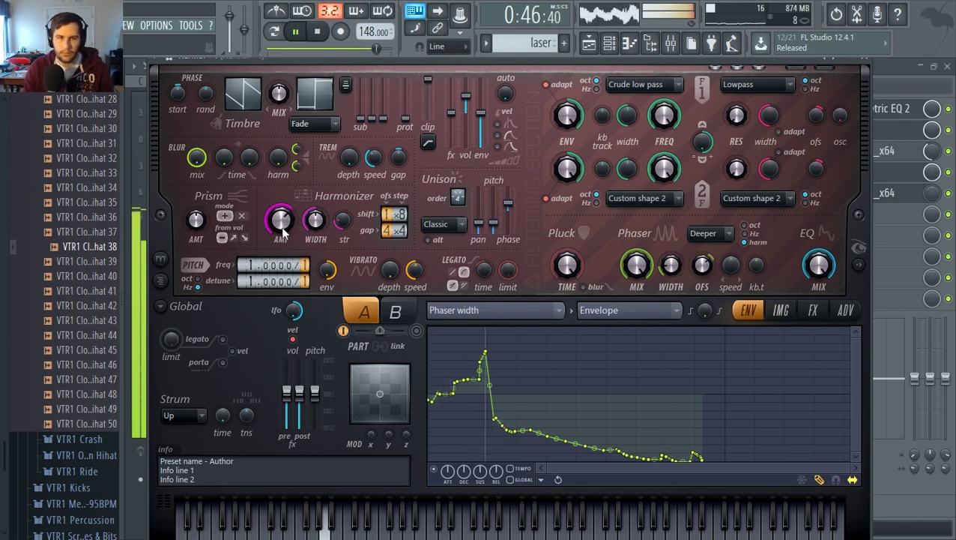
Try a different Prism amount in Harmor and audition the laser with it
key("space")
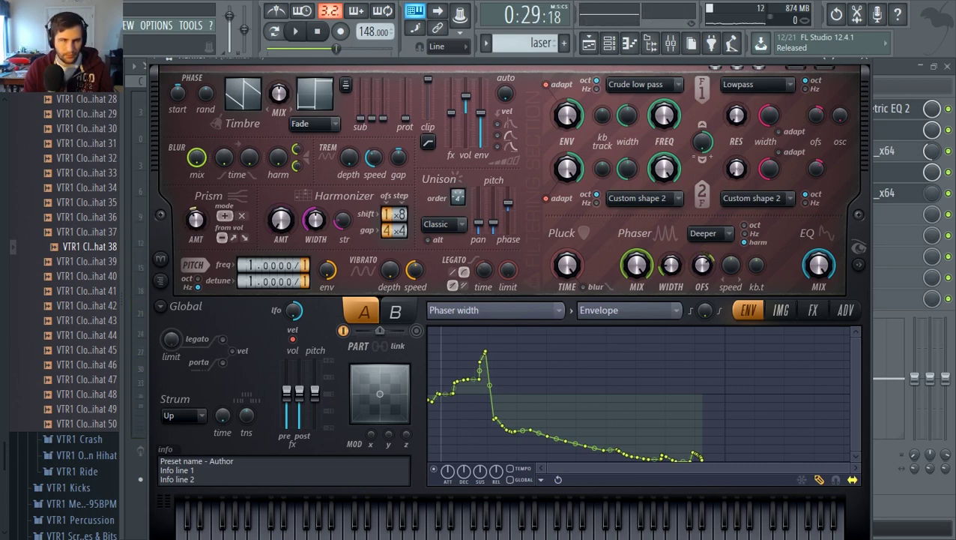
key("space")
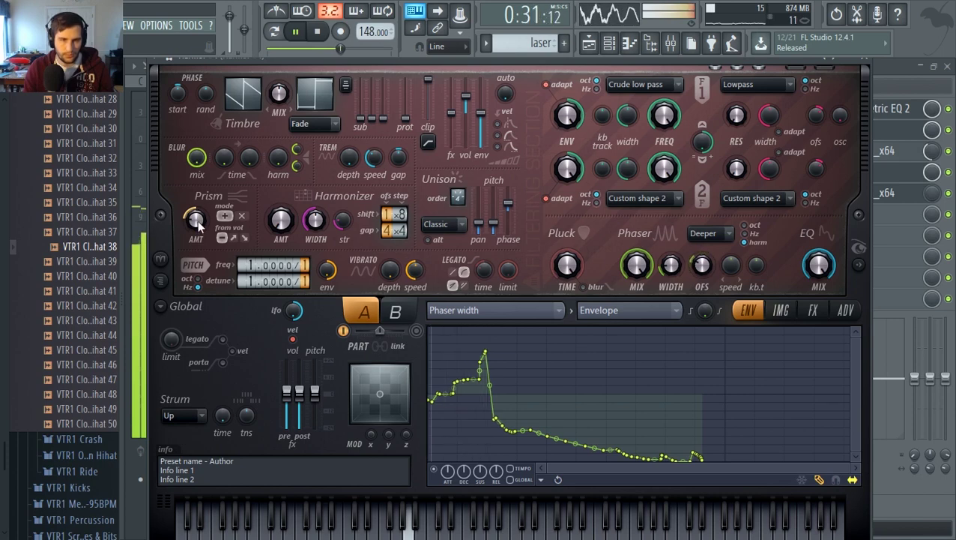
key("space")
Bring up the Harmonic prism shape in Harmor's envelope editor and redraw its sine curve freehand as a broad hump and dip
left_click(785, 314)
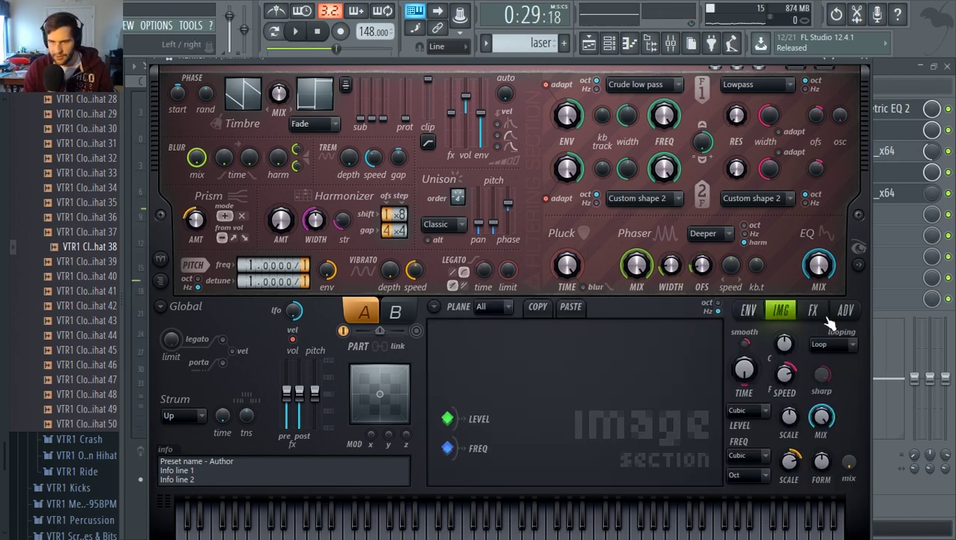
left_click(749, 314)
left_click(551, 310)
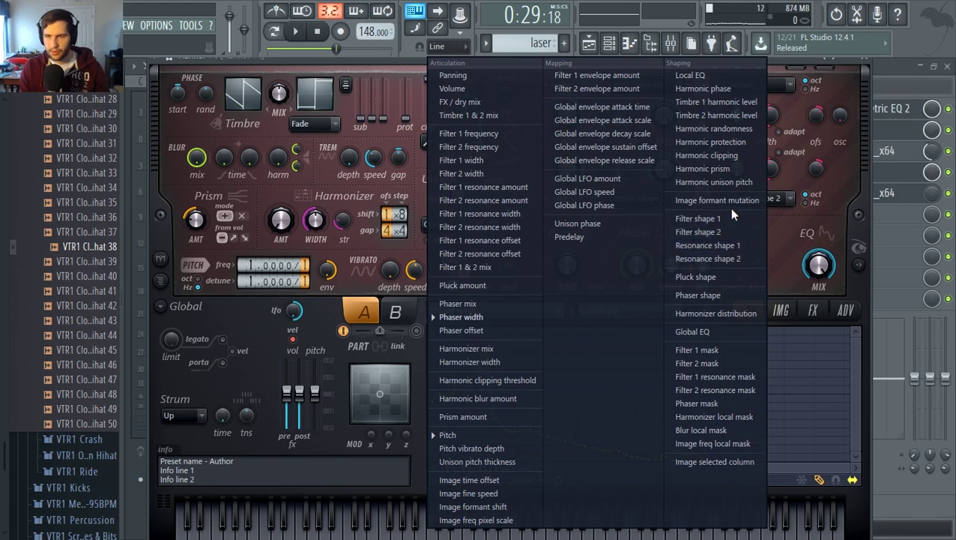
left_click(716, 171)
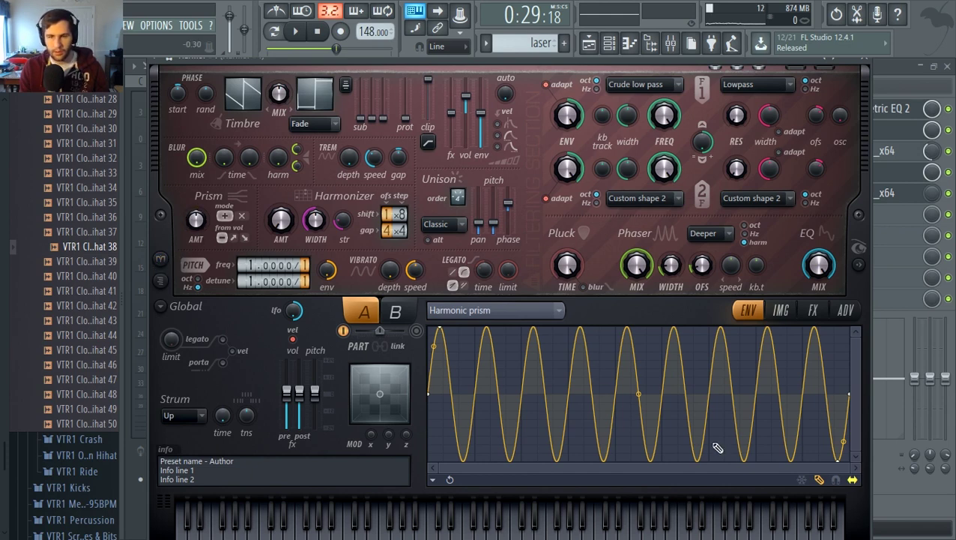
left_click(821, 482)
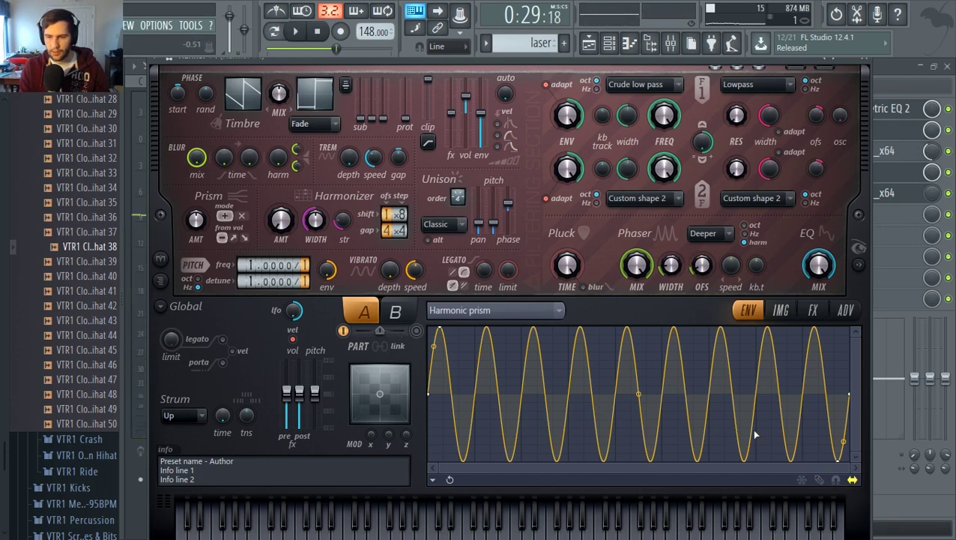
mouse_move(637, 391)
left_mouse_down()
mouse_move(571, 397)
mouse_move(492, 435)
mouse_move(850, 425)
mouse_move(414, 451)
mouse_move(497, 389)
mouse_move(828, 460)
left_mouse_up()
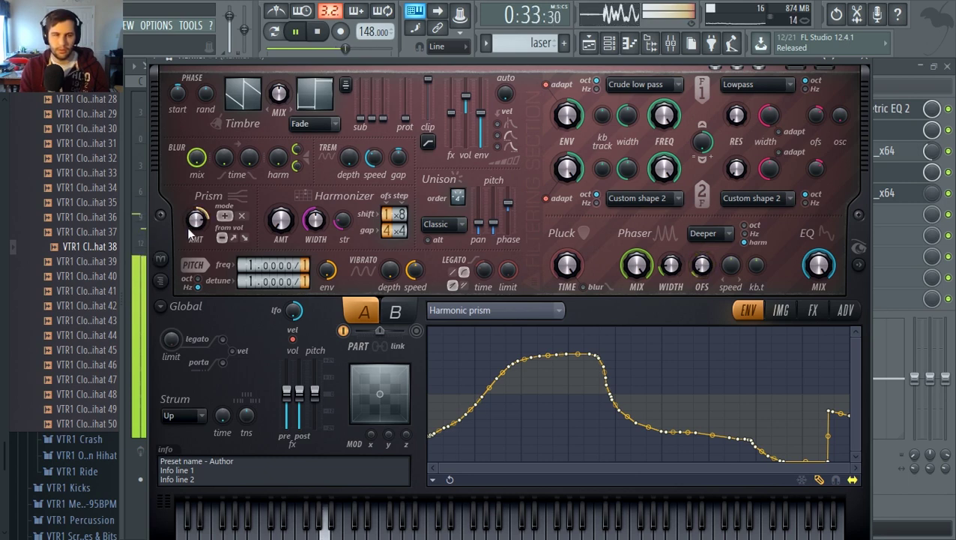
Try Prism's from-volume options while the laser plays and switch the Prism mode to ×
key("space")
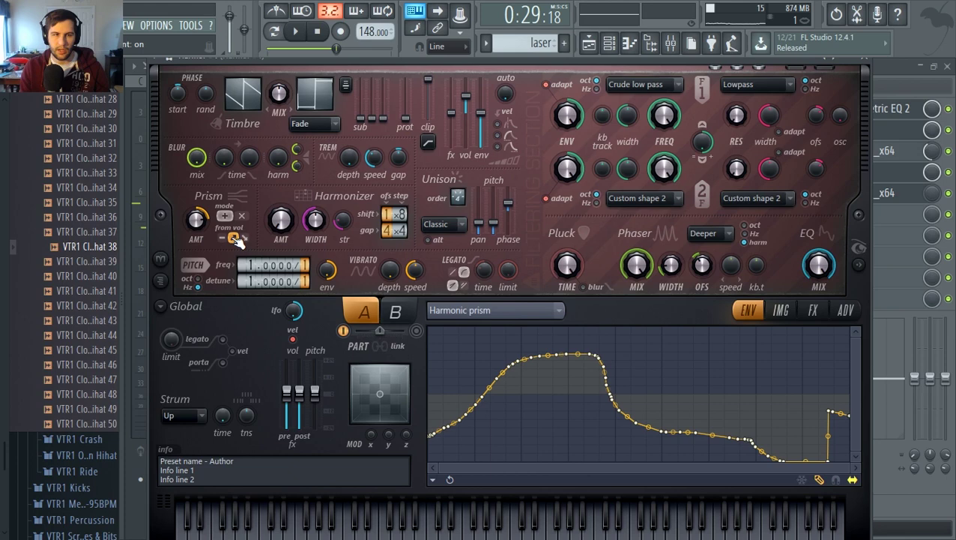
key("space")
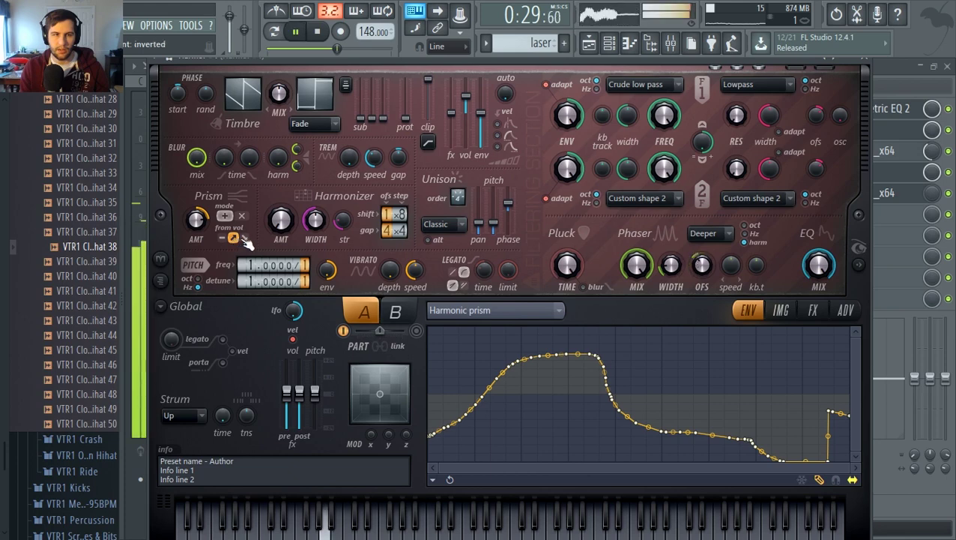
left_click(235, 238)
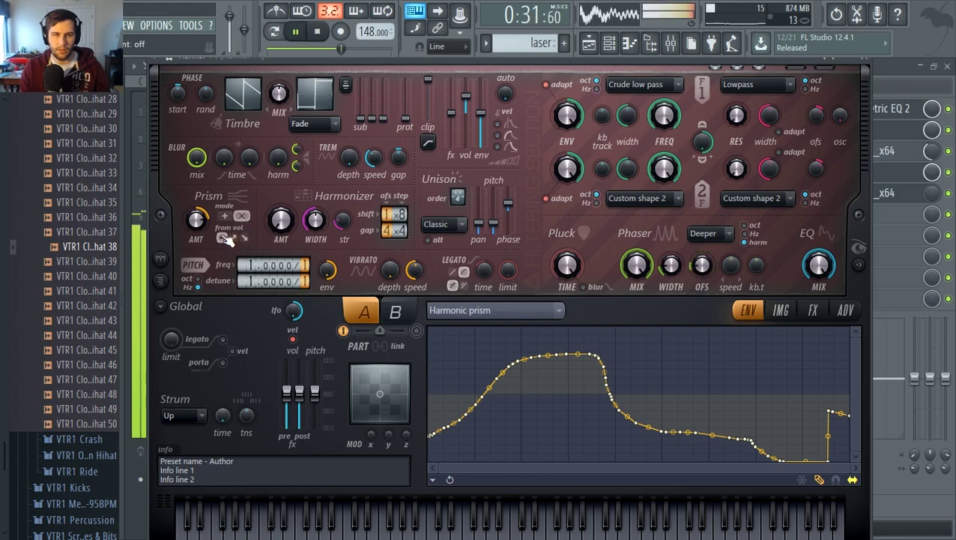
key("space")
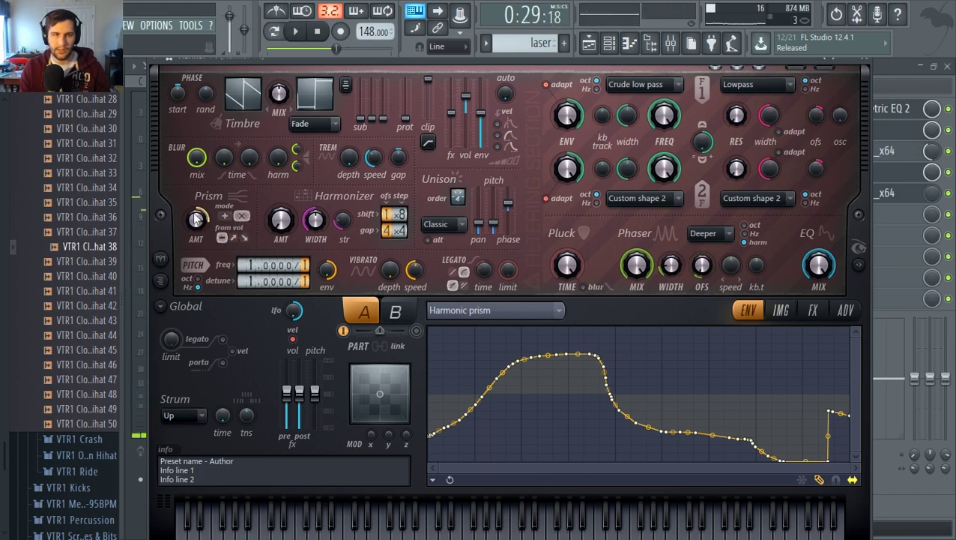
Redraw the first part of the Harmonic prism curve as a descending ramp during playback, and stop the song
key("space")
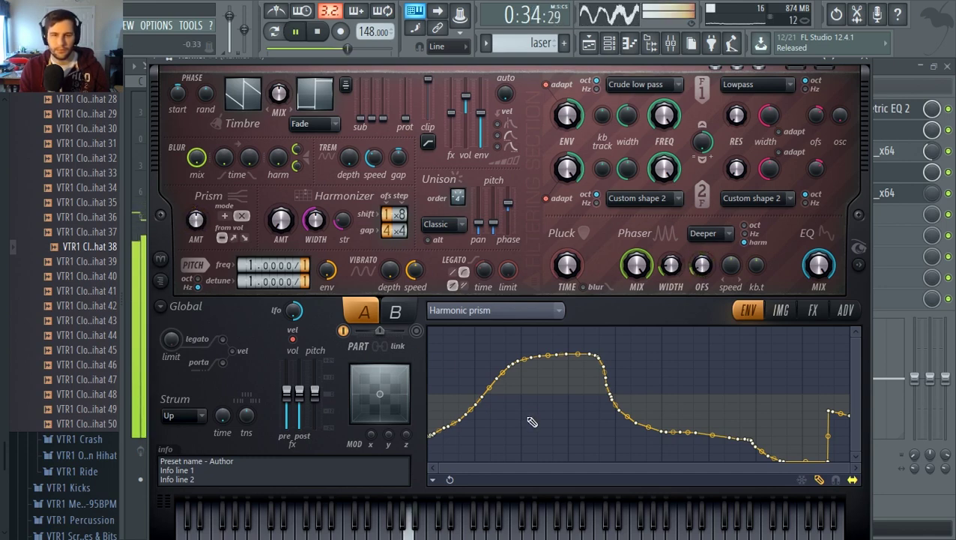
left_click_drag(531, 421, 440, 397)
key("space")
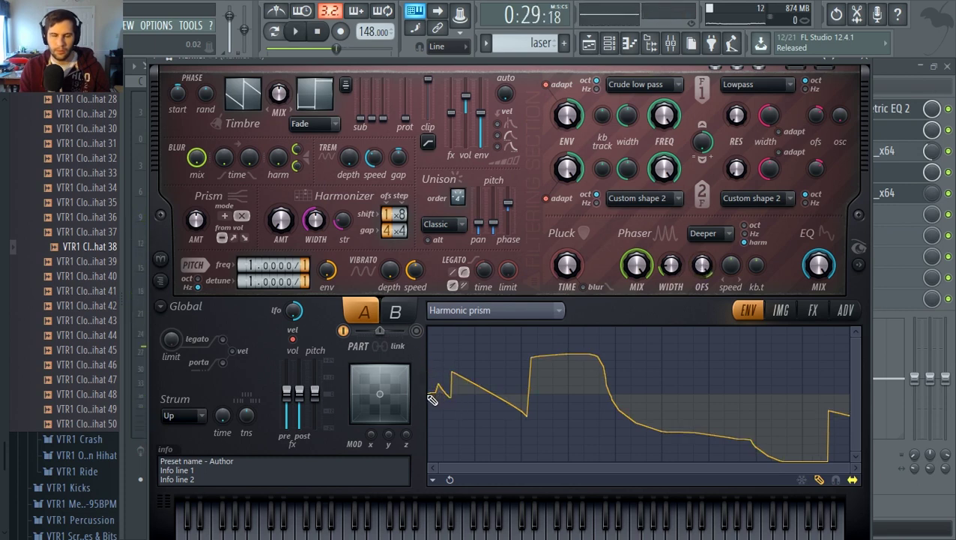
Redraw the whole Harmonic prism curve as a series of steep rising ramps during playback and audition the laser with it
key("space")
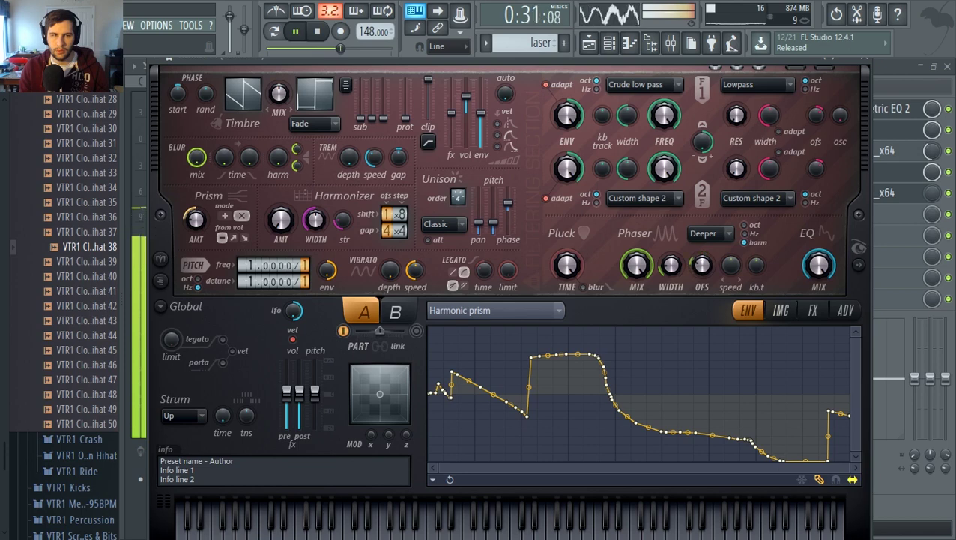
left_click_drag(431, 390, 478, 386)
mouse_move(429, 460)
left_mouse_down()
mouse_move(466, 526)
mouse_move(695, 416)
mouse_move(850, 424)
left_mouse_up()
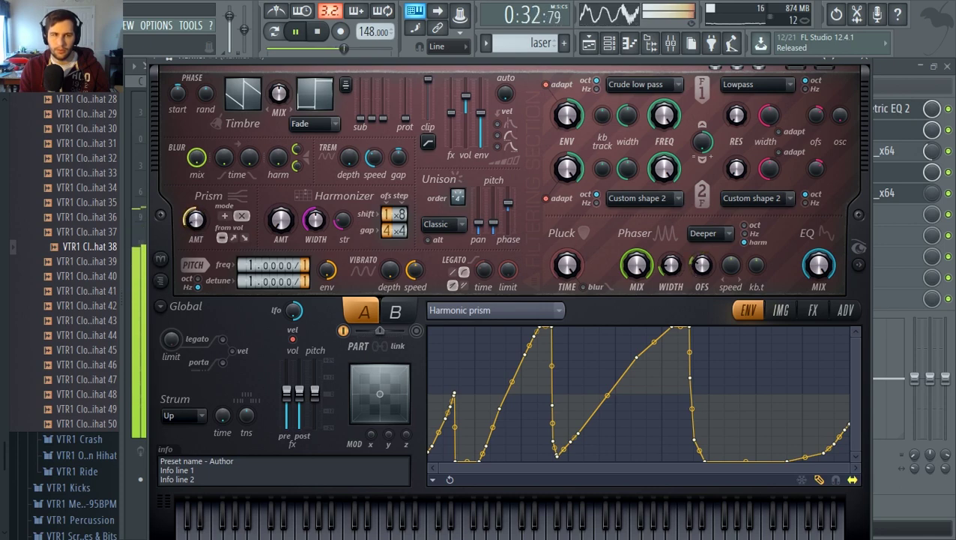
key("space")
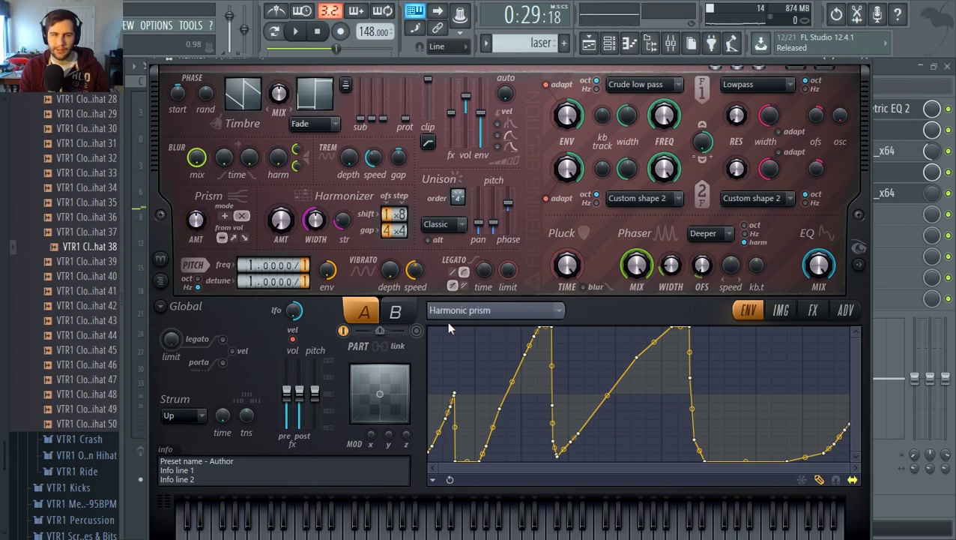
key("space")
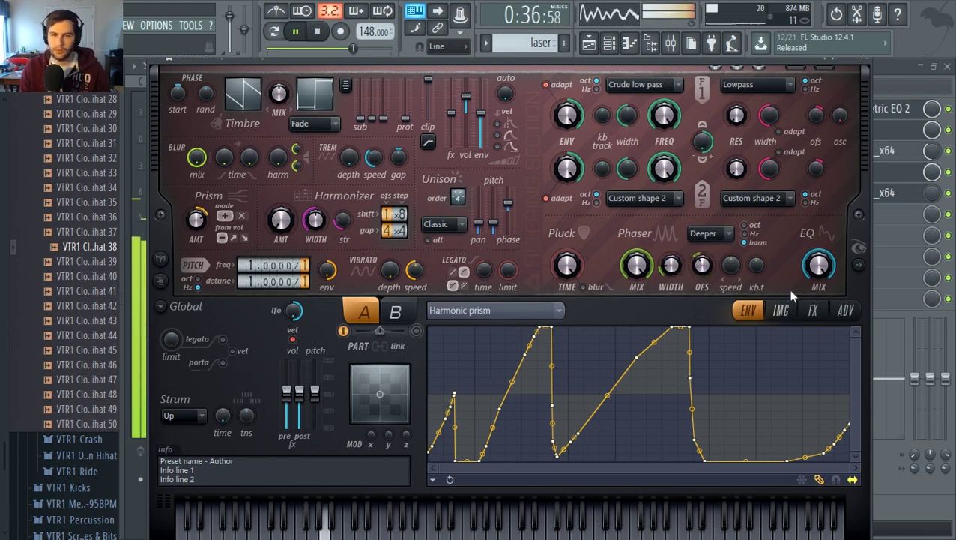
Flatten the Harmonic prism curve into a single gentle downward slope with an almost straight tension while the song plays
mouse_move(768, 404)
left_mouse_down()
mouse_move(687, 401)
mouse_move(777, 426)
mouse_move(582, 422)
mouse_move(674, 420)
mouse_move(536, 401)
mouse_move(433, 402)
mouse_move(649, 417)
left_mouse_up()
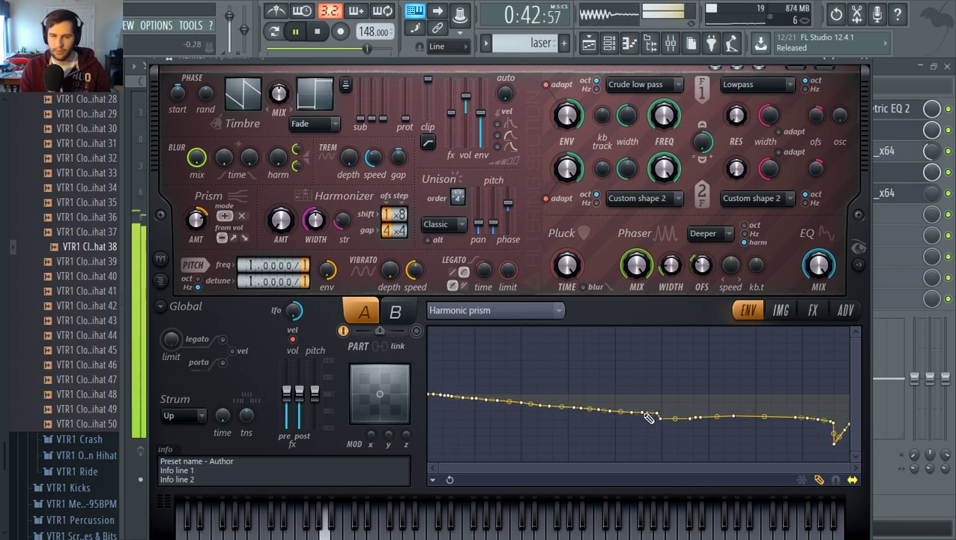
mouse_move(483, 412)
left_mouse_down()
mouse_move(455, 398)
mouse_move(746, 405)
left_mouse_up()
left_click_drag(814, 418, 885, 417)
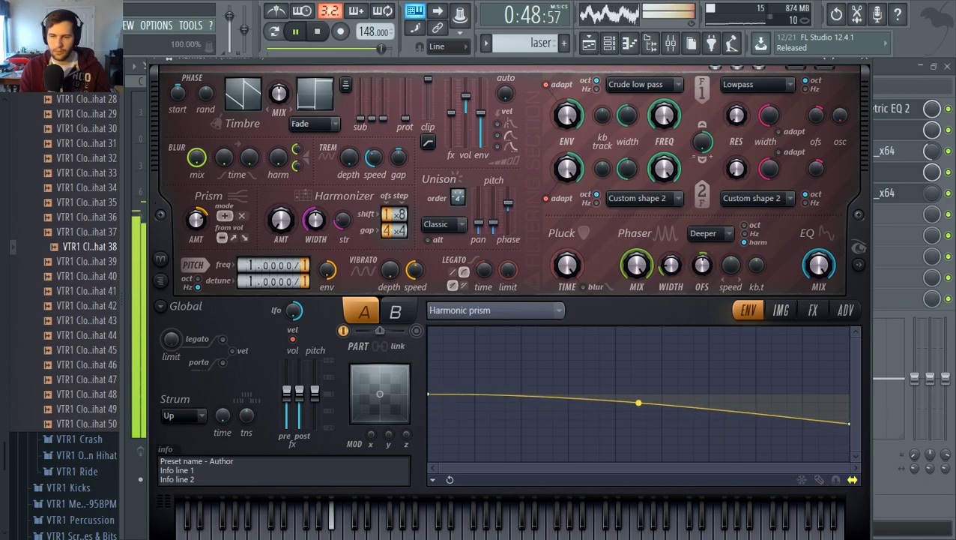
left_click_drag(638, 402, 638, 407)
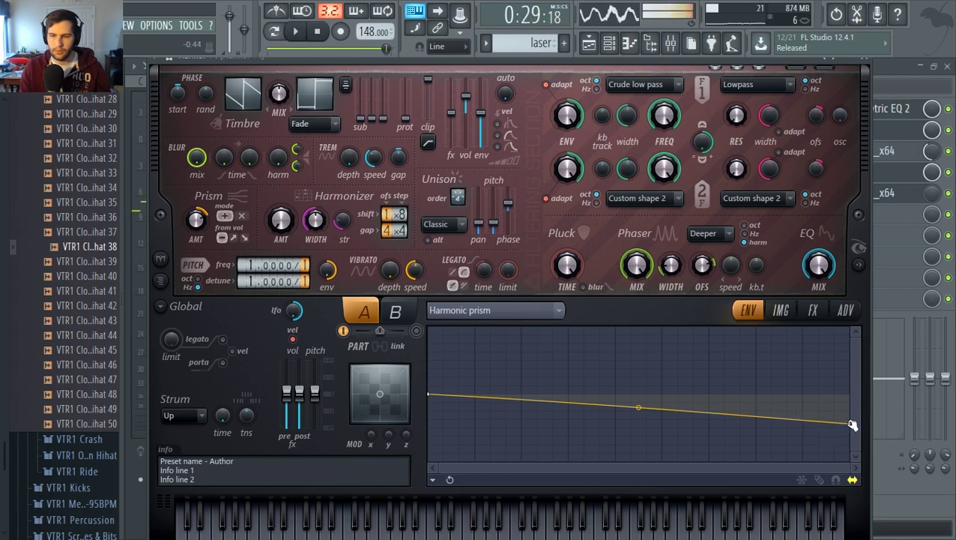
Raise the Harmonic prism curve's end point and add two inner points that form a deep V-shaped dip during playback
key("space")
left_click_drag(852, 425, 847, 372)
right_click(637, 368)
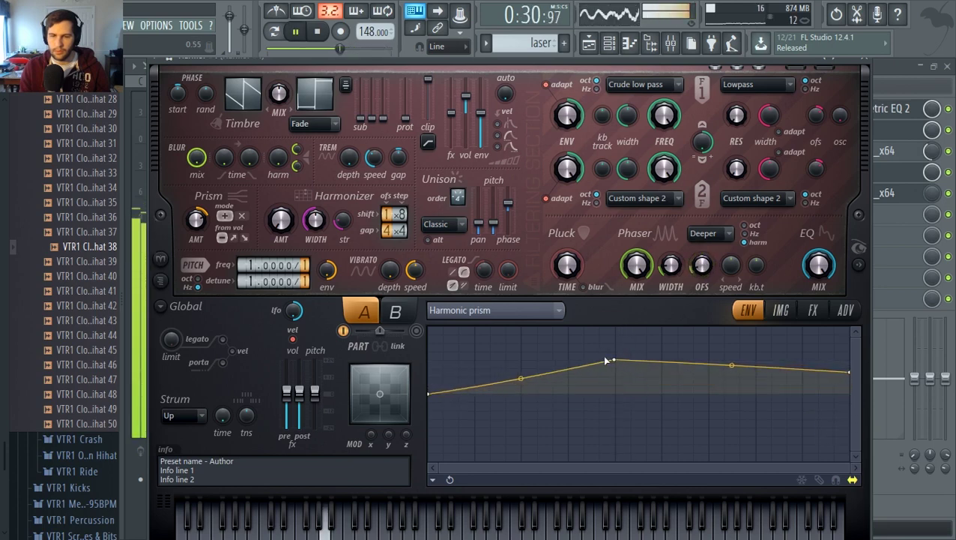
left_click_drag(613, 362, 521, 365)
right_click(604, 442)
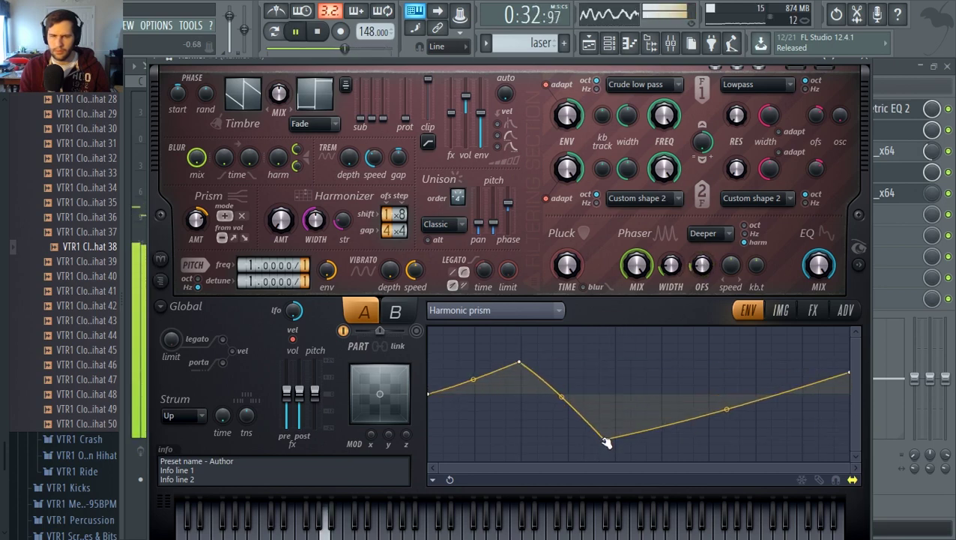
left_click_drag(608, 444, 613, 460)
left_click_drag(517, 365, 504, 427)
key("space")
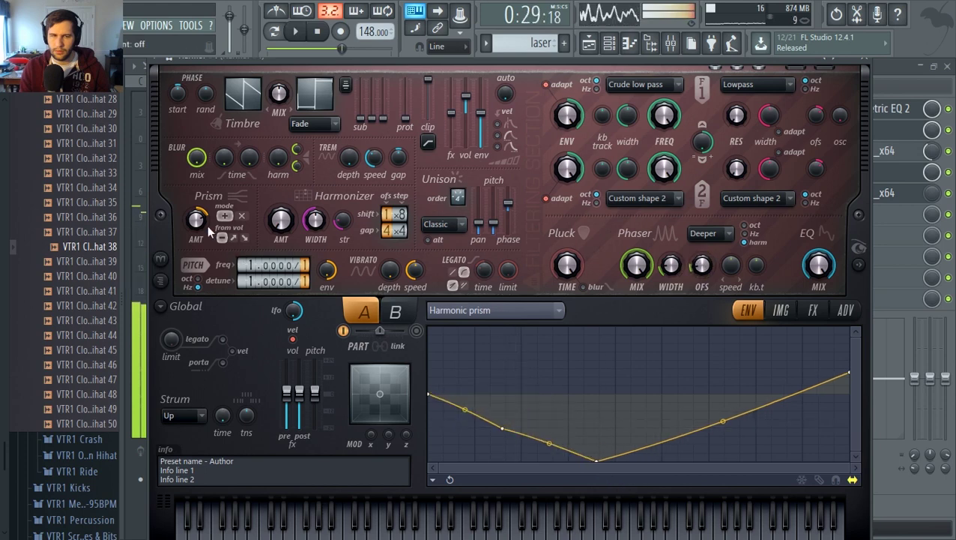
Return Harmor's Prism amount to neutral while auditioning the laser, and bring up the Phaser width envelope for editing
key("space")
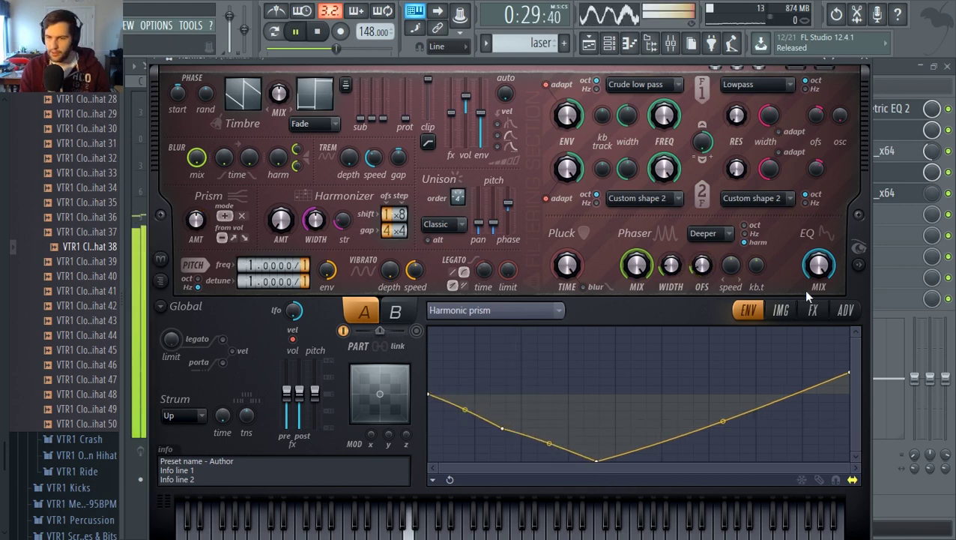
left_click(798, 317)
left_click(786, 314)
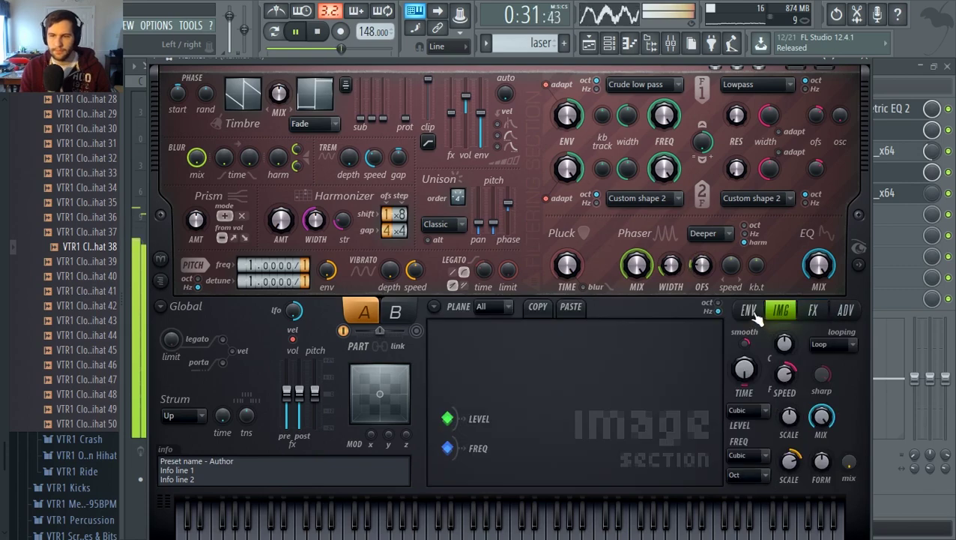
left_click(748, 310)
key("space")
left_click(546, 314)
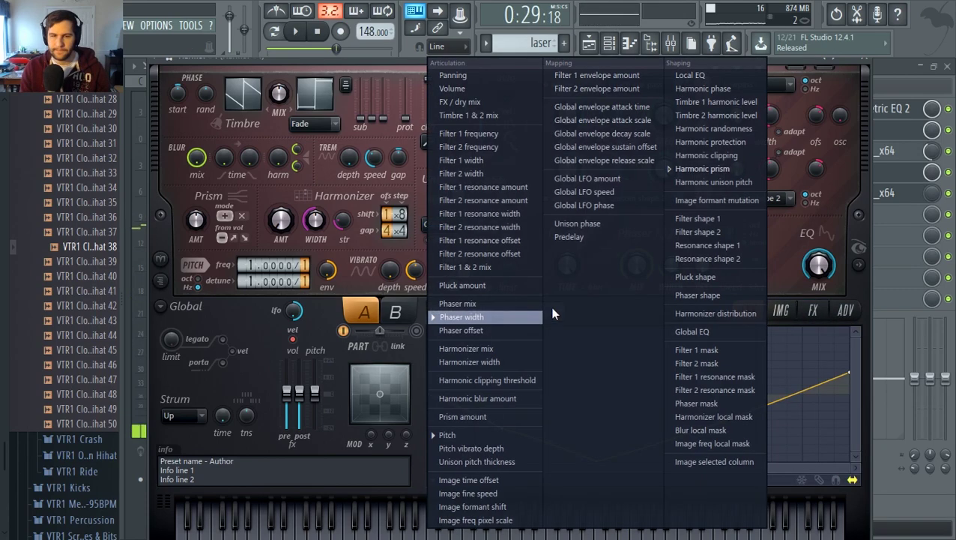
left_click(479, 317)
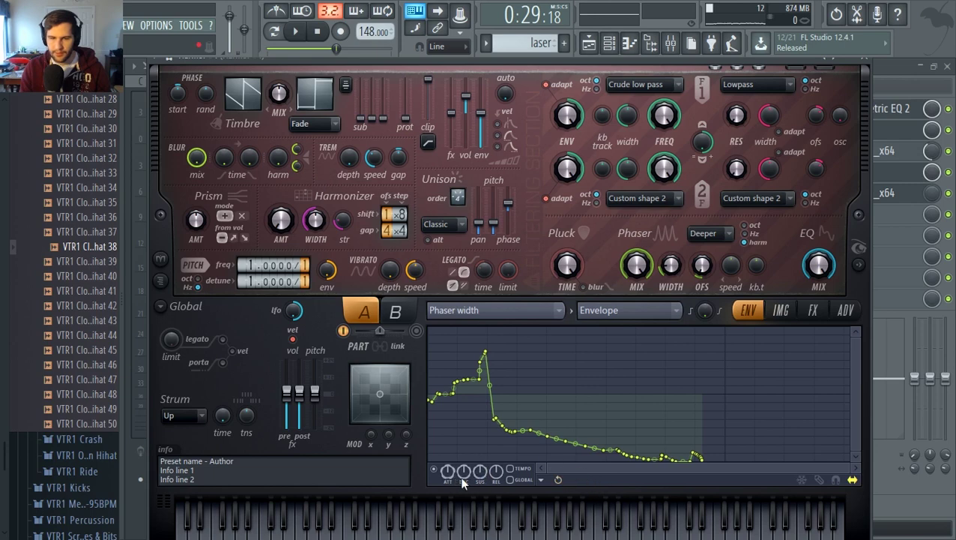
Redraw the start of the Phaser width envelope as a dip rising to a peak, with a small bump after the drop
key("space")
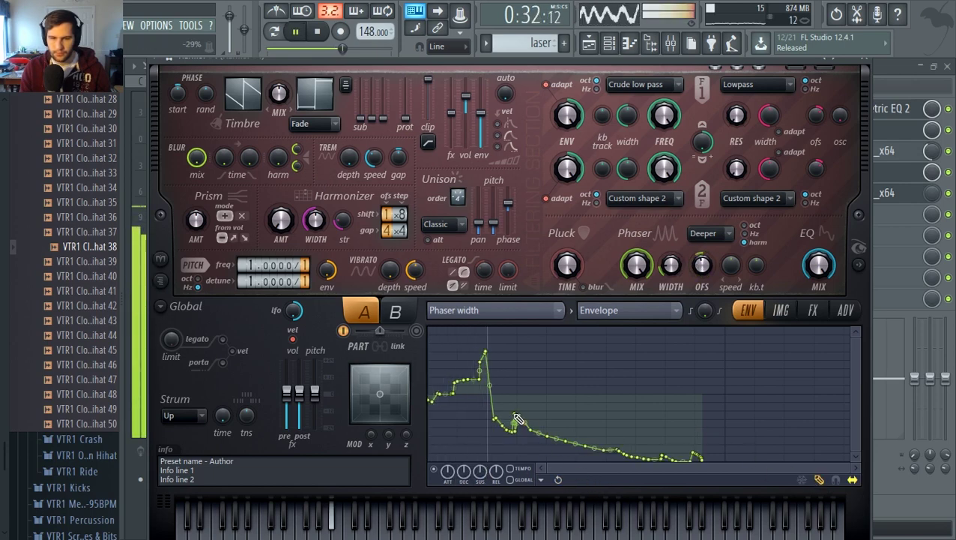
key("space")
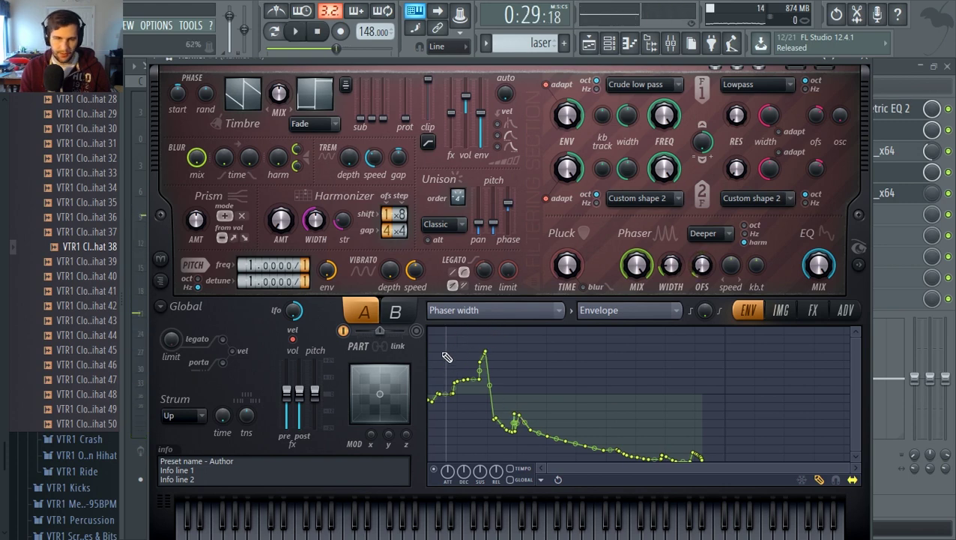
key("space")
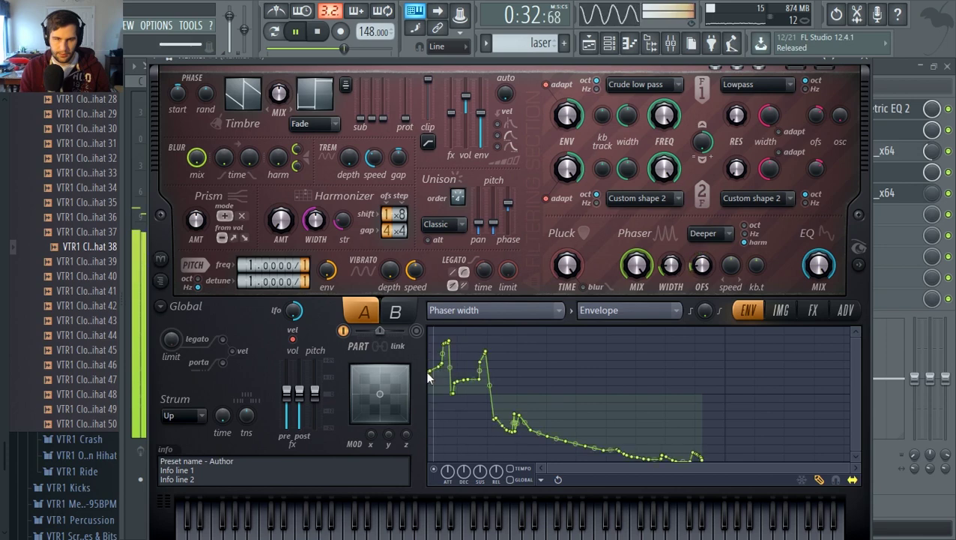
mouse_move(439, 369)
left_mouse_down()
mouse_move(451, 395)
mouse_move(488, 360)
left_mouse_up()
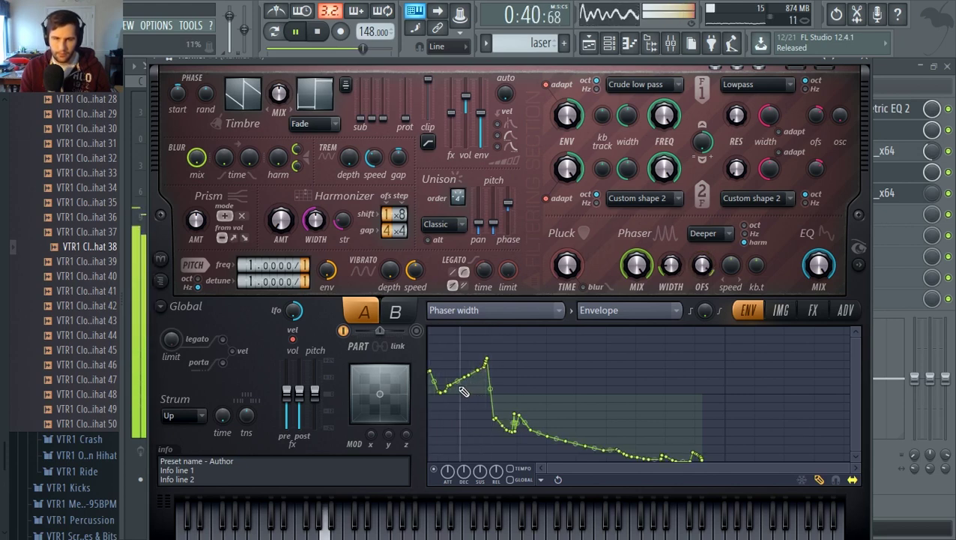
left_click_drag(442, 392, 479, 363)
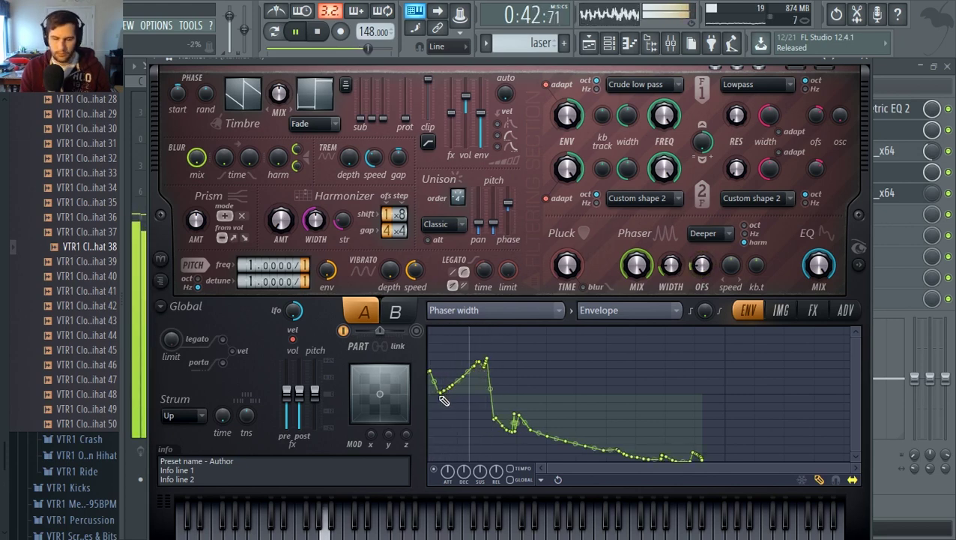
mouse_move(441, 396)
left_mouse_down()
mouse_move(451, 400)
mouse_move(482, 363)
left_mouse_up()
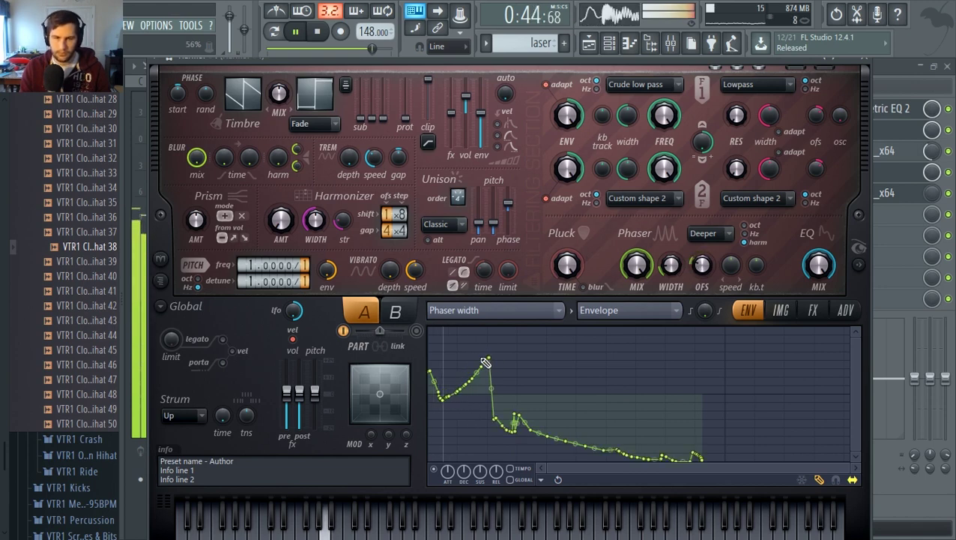
Reshape the Phaser width envelope's opening into a short gentle fall leading into a long rise before the drop
mouse_move(448, 400)
left_mouse_down()
mouse_move(450, 427)
mouse_move(472, 394)
mouse_move(446, 397)
mouse_move(435, 387)
mouse_move(448, 393)
mouse_move(445, 359)
mouse_move(434, 375)
mouse_move(512, 380)
mouse_move(457, 388)
left_mouse_up()
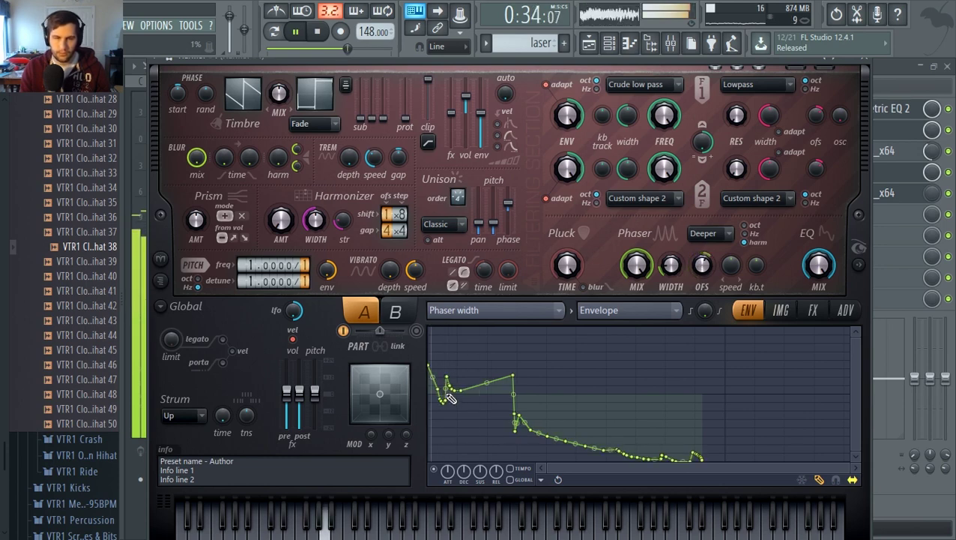
left_click_drag(433, 391, 446, 401)
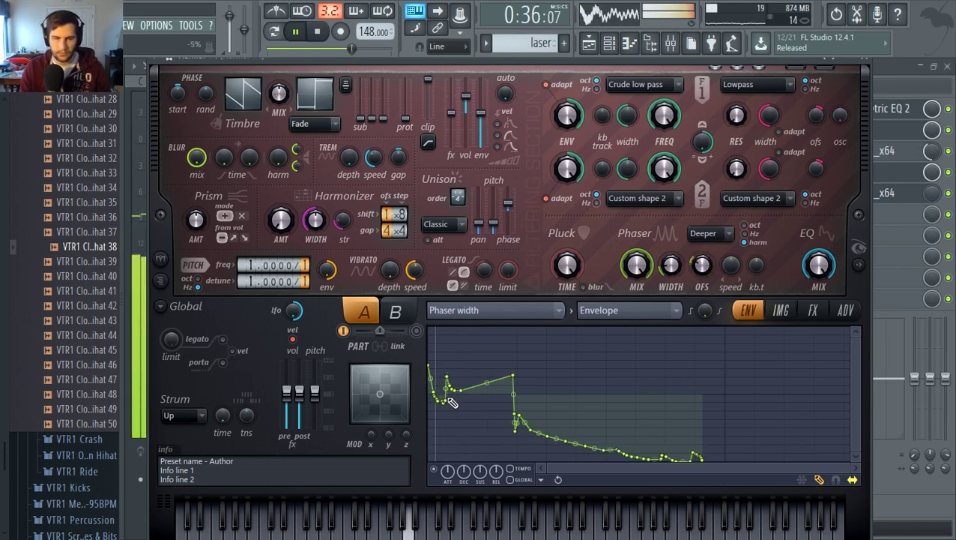
key("space")
left_click_drag(430, 369, 452, 376)
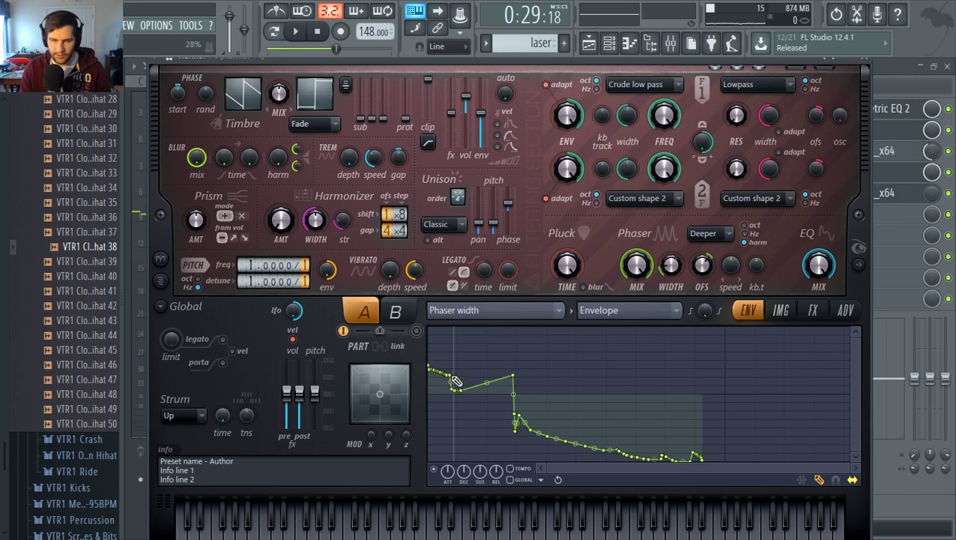
Try several ramps and plateaus at the Phaser width envelope's start during playback, ending with a low, nearly flat opening
key("space")
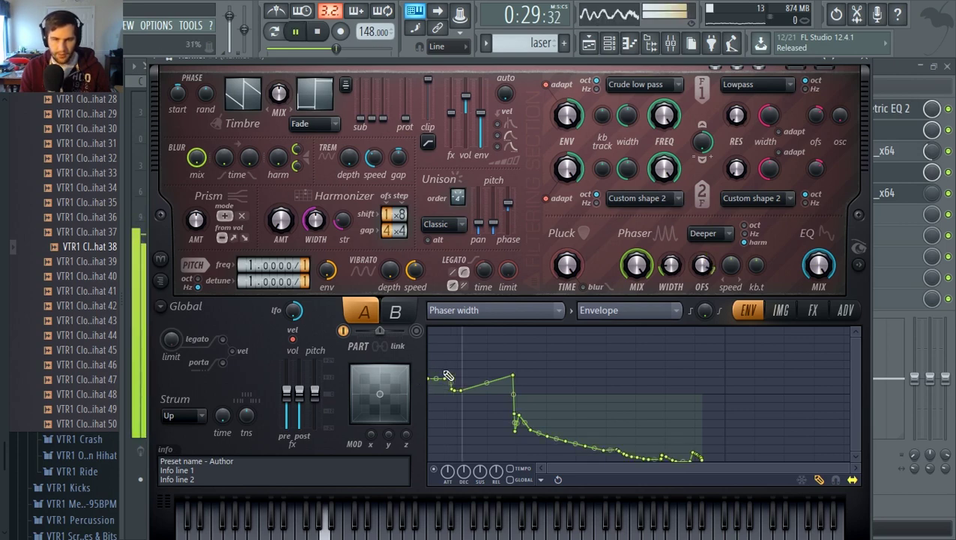
left_click_drag(450, 372, 442, 354)
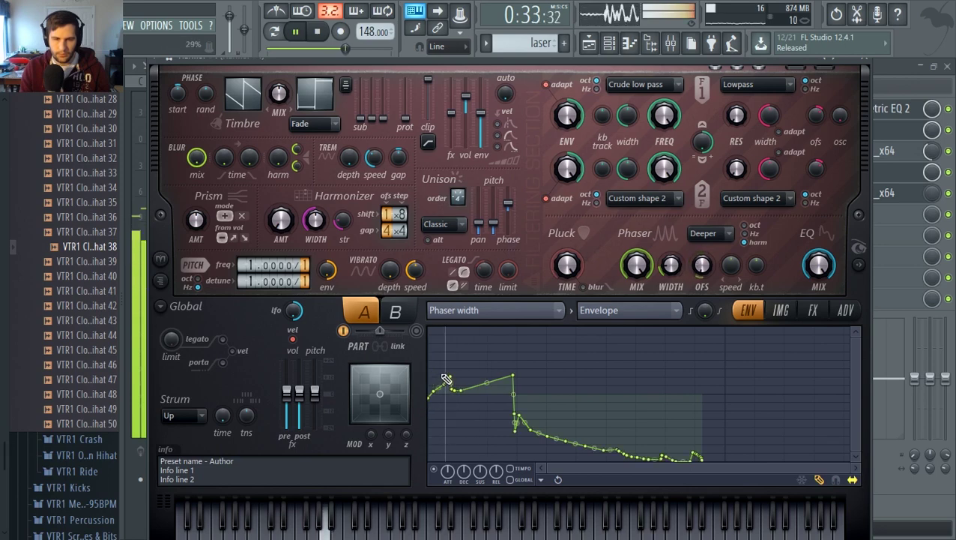
left_click_drag(453, 375, 437, 375)
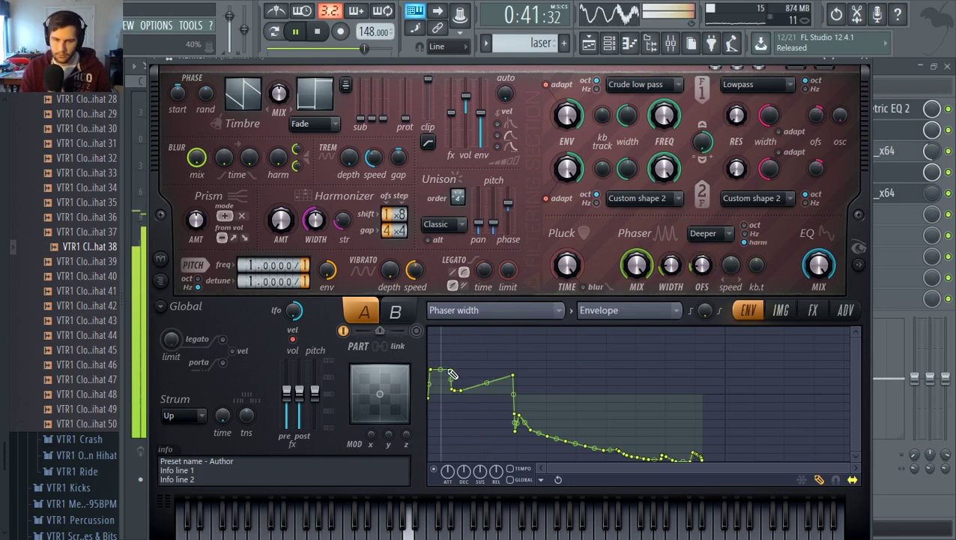
left_click_drag(450, 372, 477, 356)
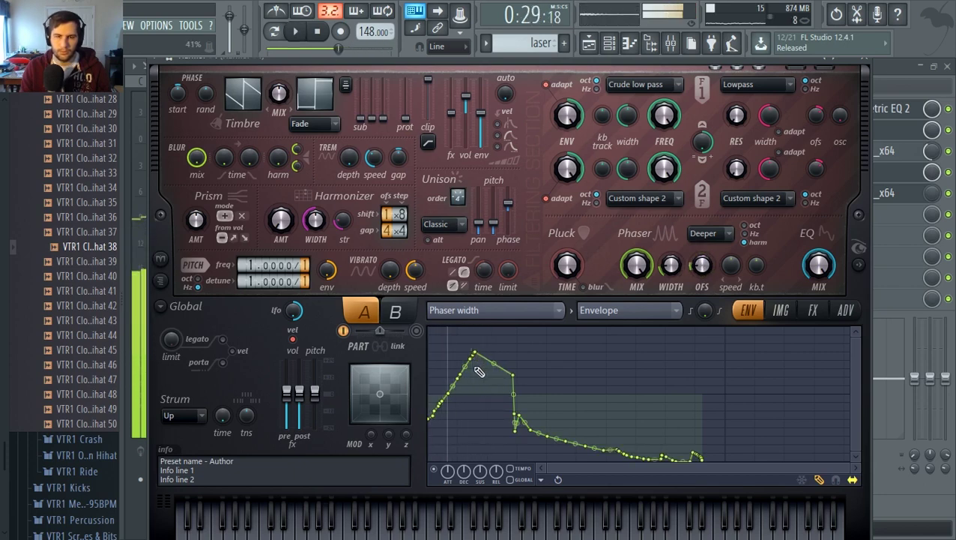
left_click_drag(461, 371, 486, 405)
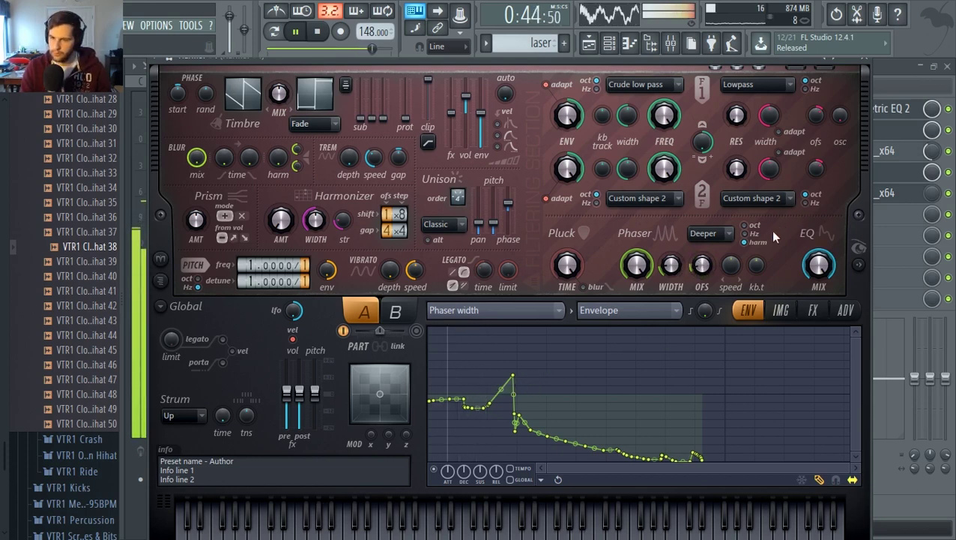
key("space")
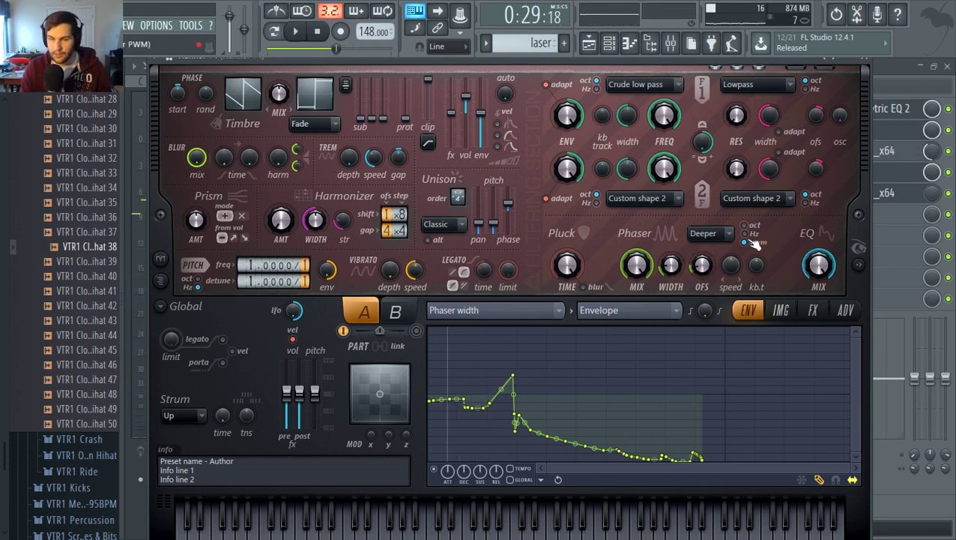
Try the Condom and Cascade phaser types on the laser during playback and switch the phaser to Box
key("space")
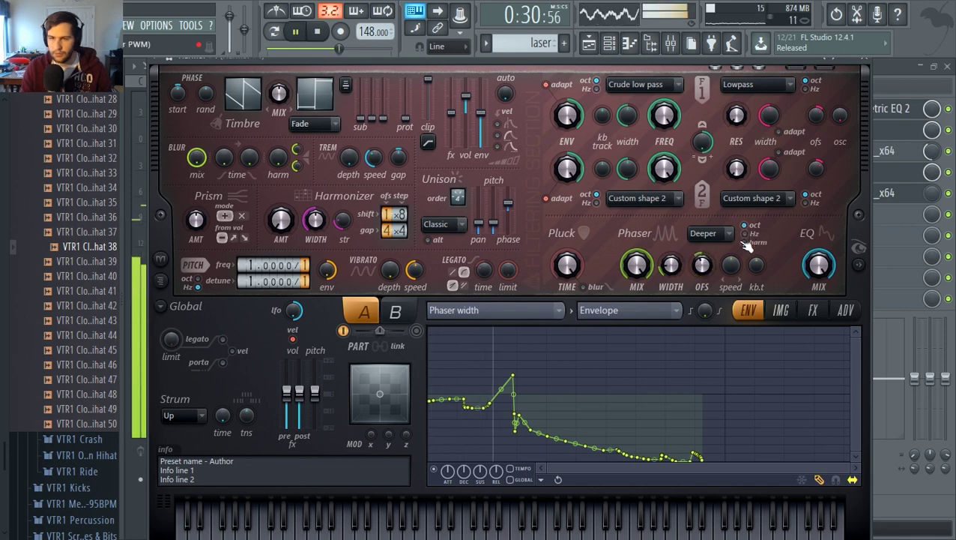
left_click(728, 234)
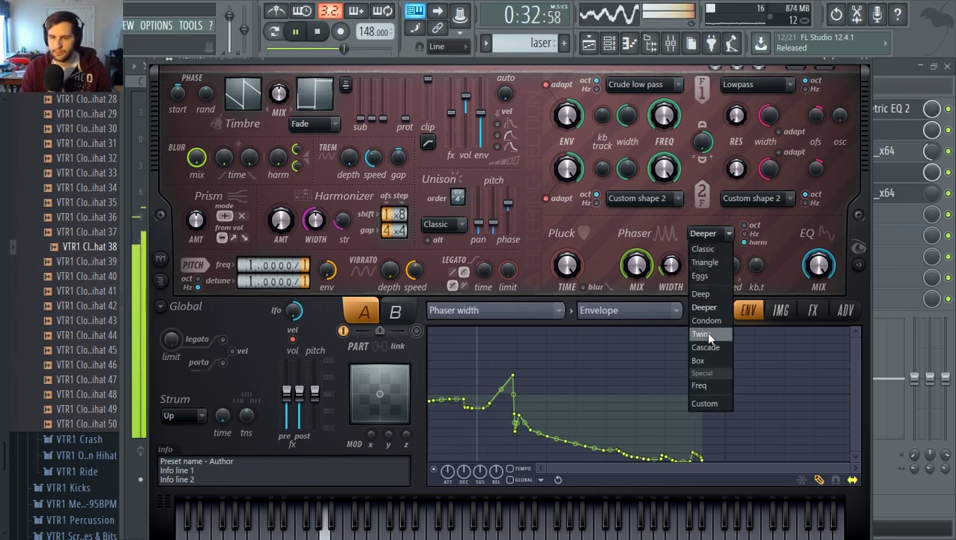
left_click(706, 320)
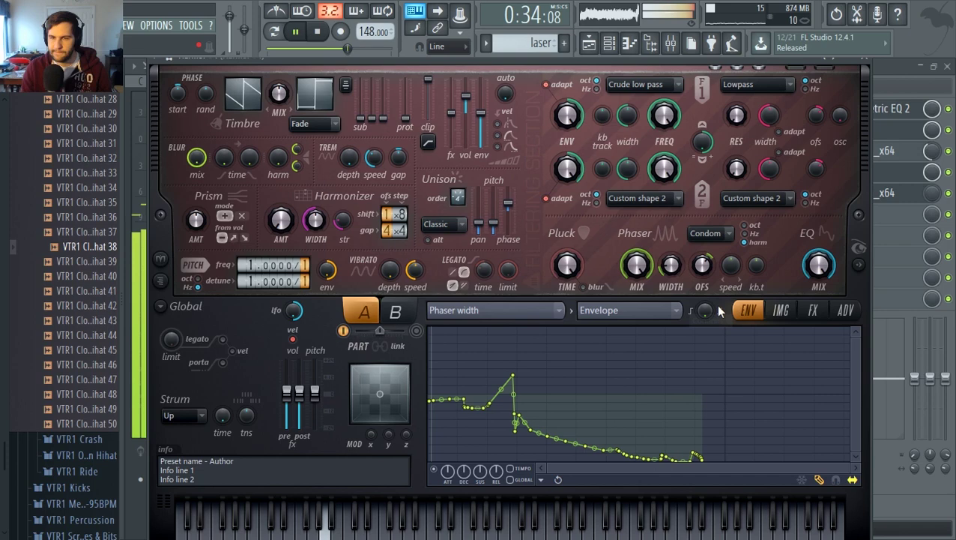
key("space")
left_click(722, 238)
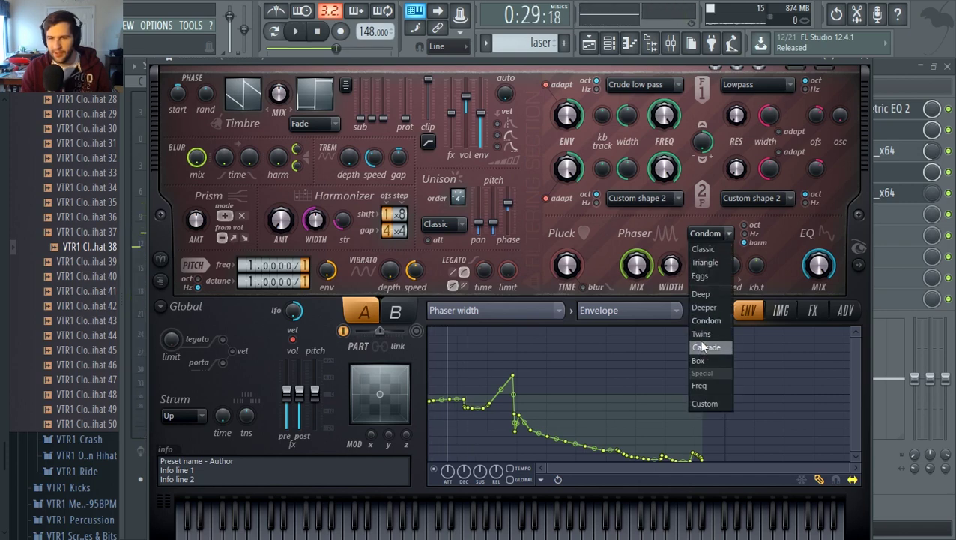
left_click(703, 346)
key("space")
left_click(722, 233)
left_click(700, 360)
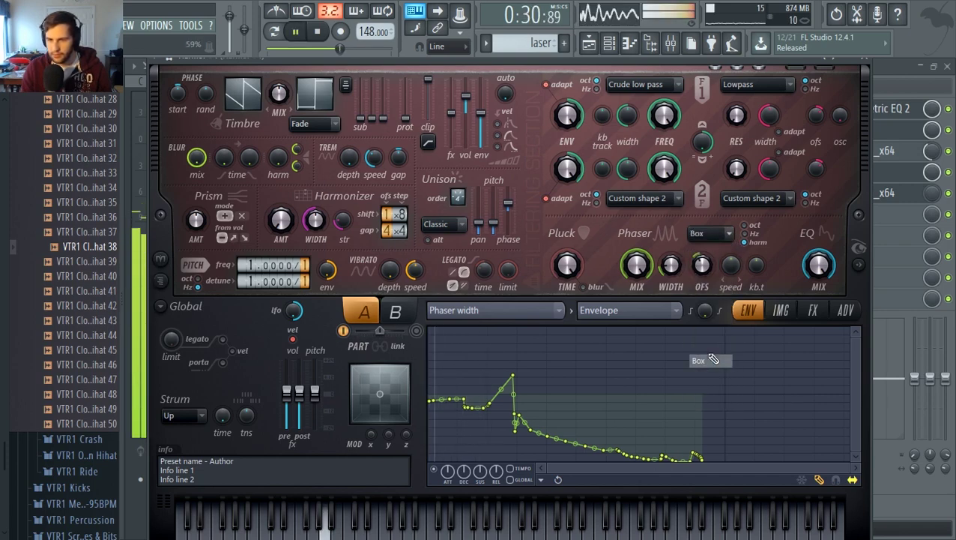
Draw a narrow spike near the end of the Phaser width envelope and extend its tail at the minimum level
left_click(709, 348)
mouse_move(709, 345)
left_mouse_down()
mouse_move(709, 453)
mouse_move(759, 460)
left_mouse_up()
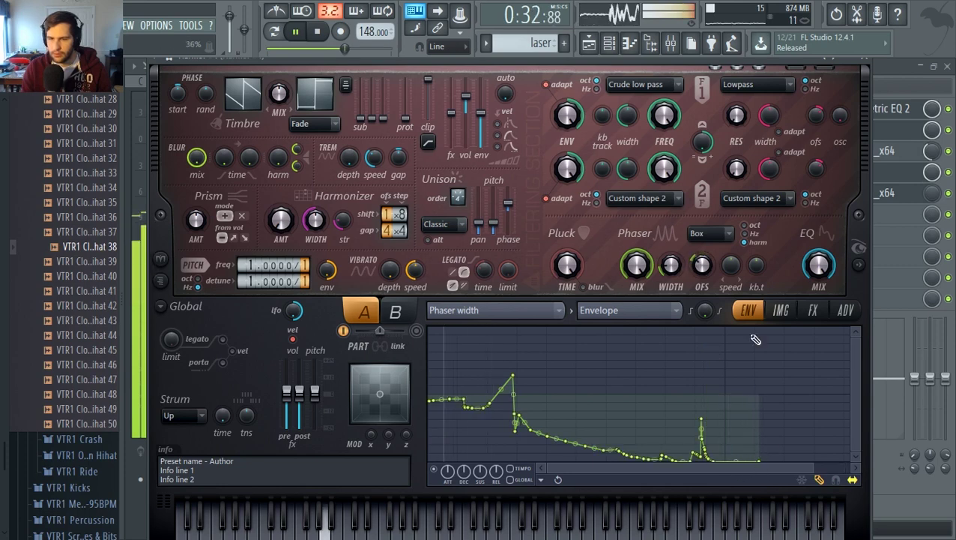
Try the Cascade, Deep, Condom and Twins phaser types on the laser during playback
left_click(731, 234)
left_click(709, 346)
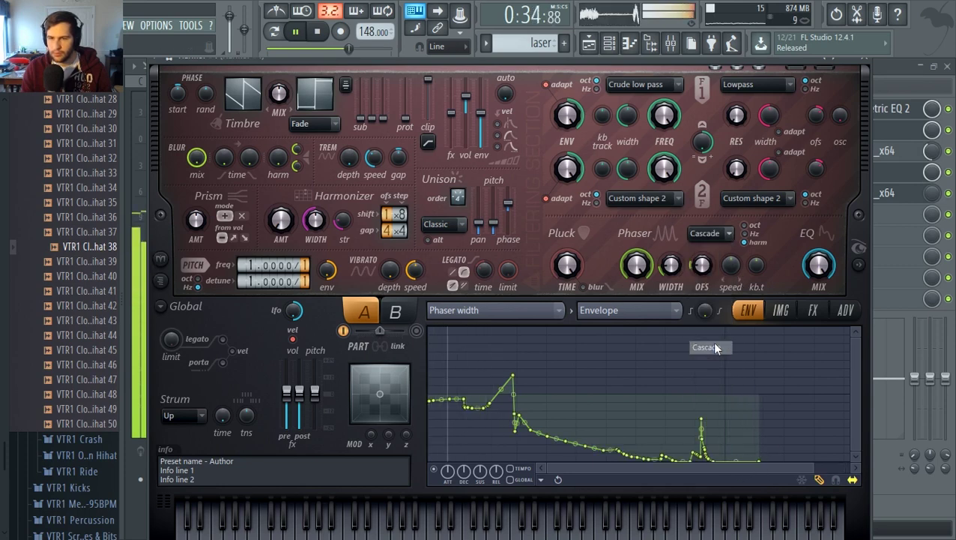
left_click(727, 234)
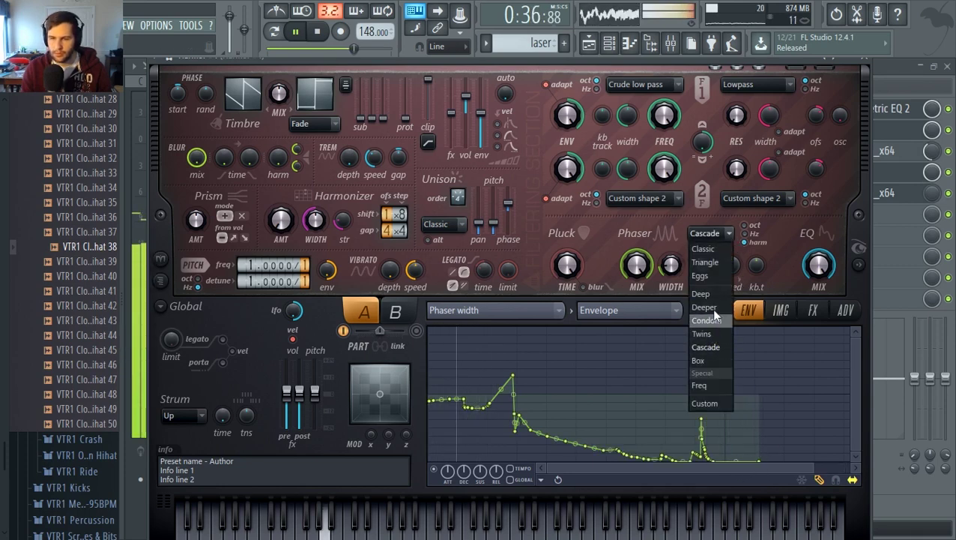
left_click(713, 299)
left_click(718, 240)
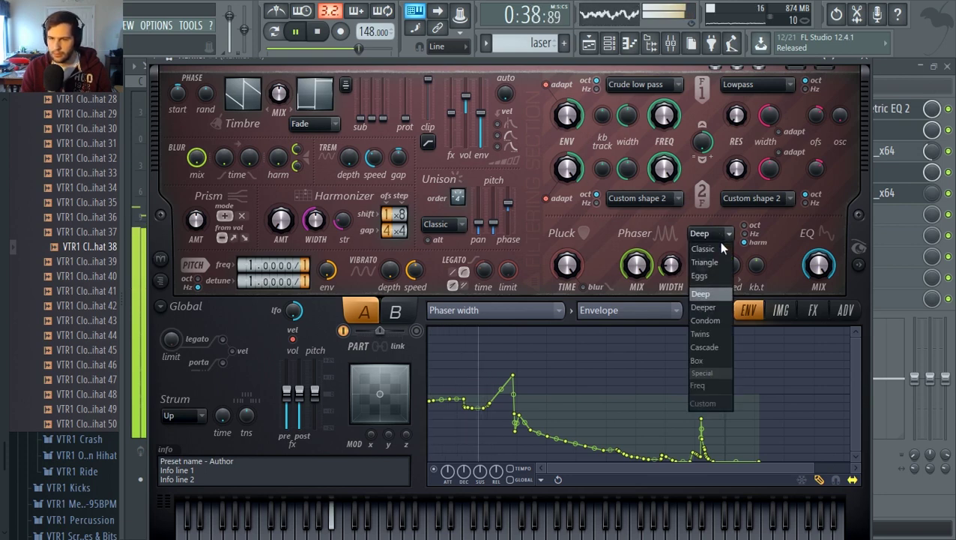
left_click(718, 323)
left_click(723, 235)
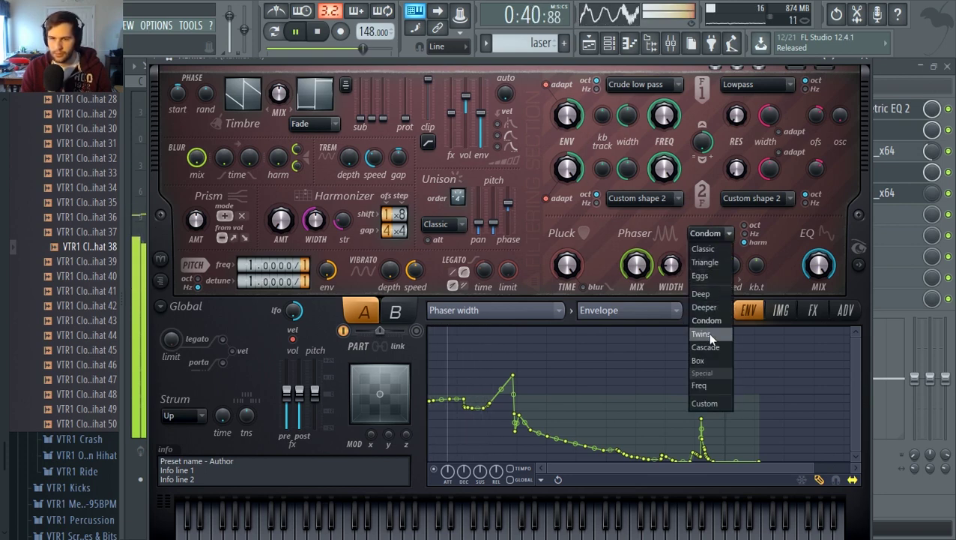
left_click(709, 335)
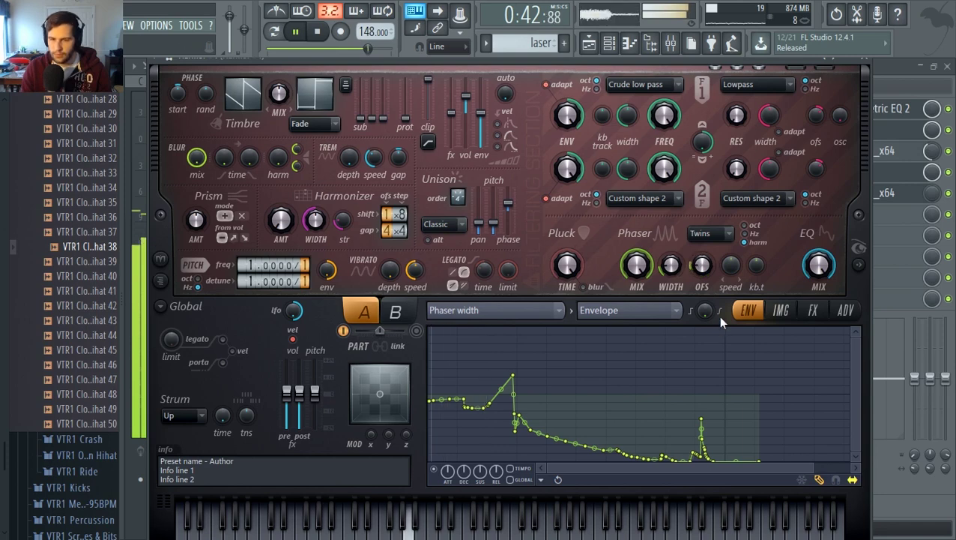
Try the Cascade phaser type again on the laser, switch the phaser to Deeper and stop playback
left_click(723, 234)
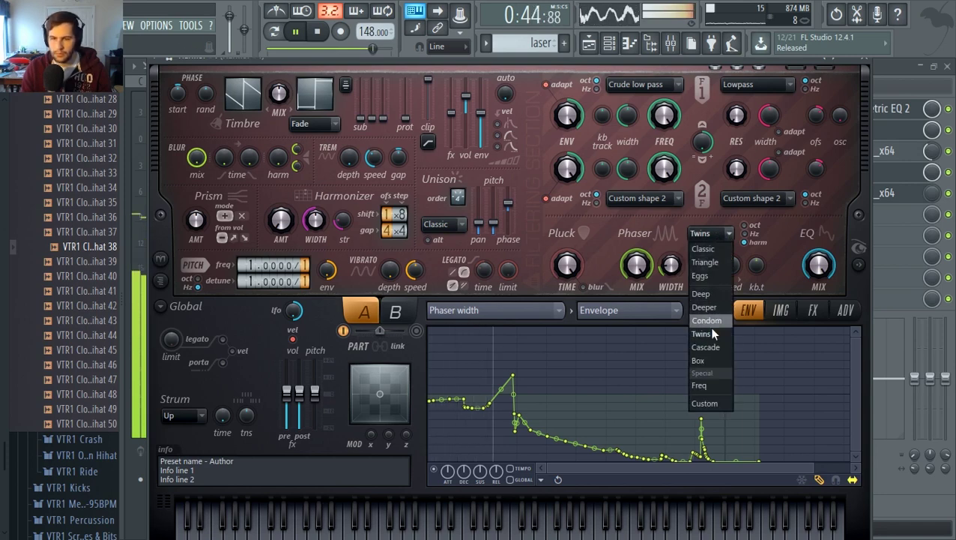
left_click(711, 346)
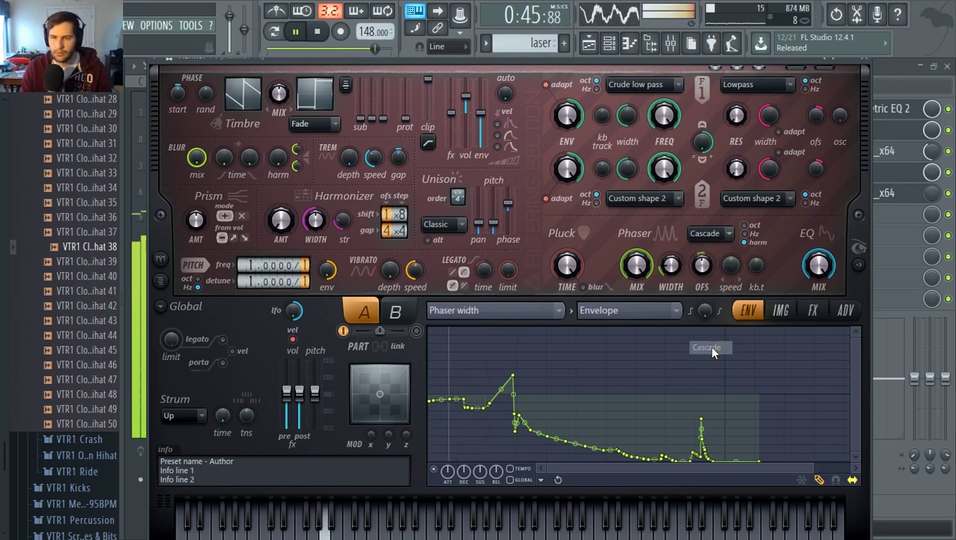
left_click(725, 235)
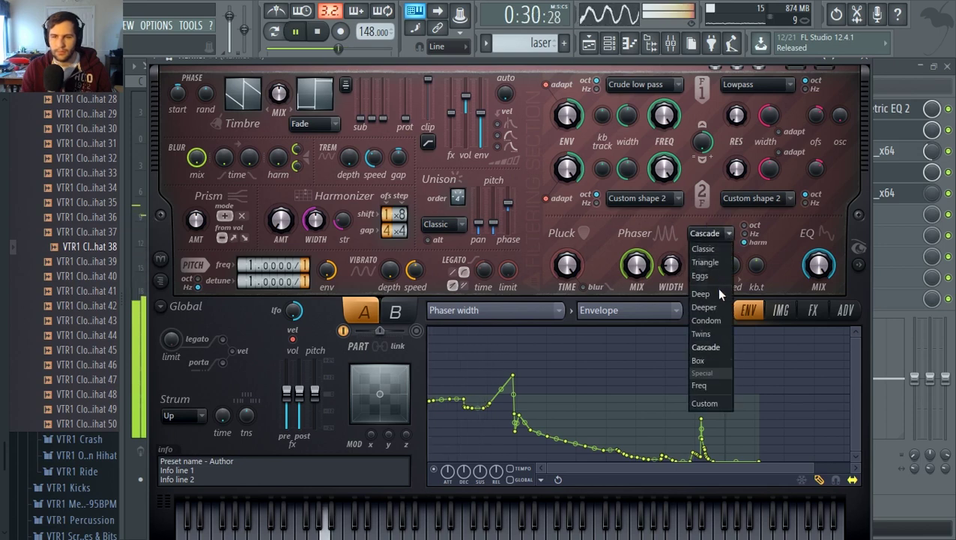
left_click(711, 308)
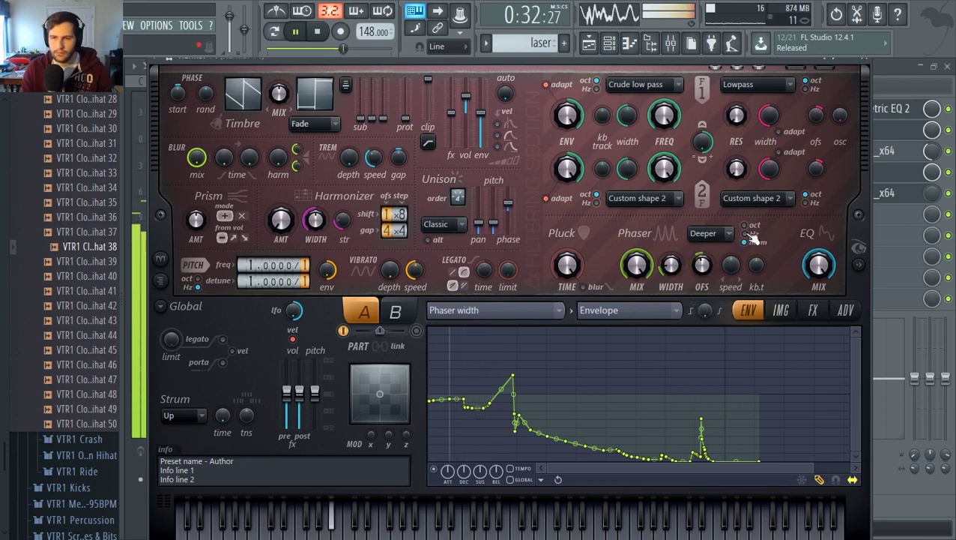
key("space")
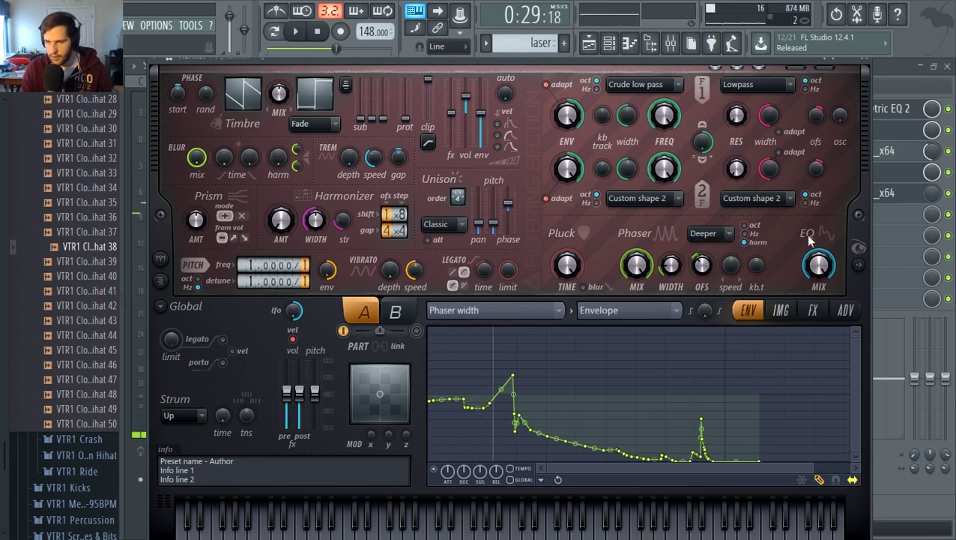
Close the laser's Harmor window and play the arrangement's intro from the beginning in the playlist
left_click(882, 67)
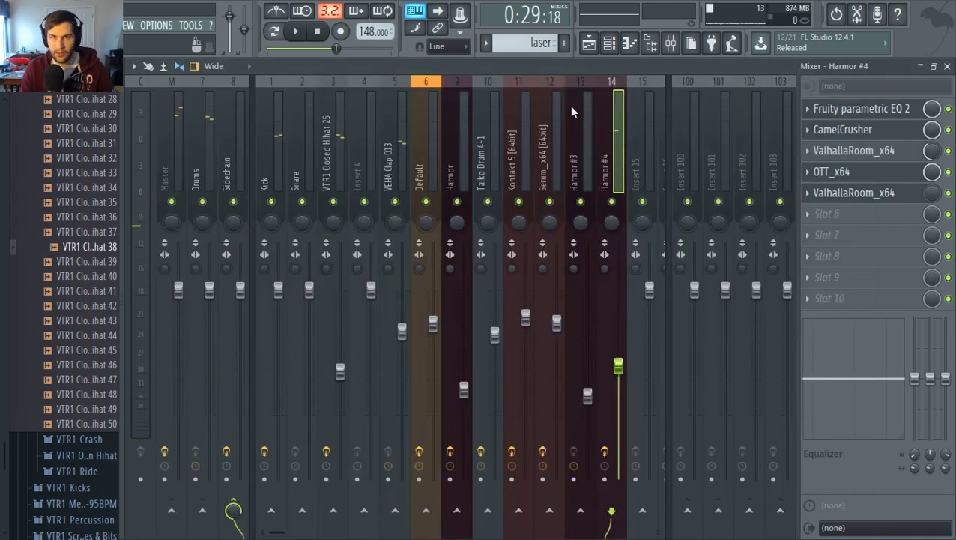
left_click(589, 45)
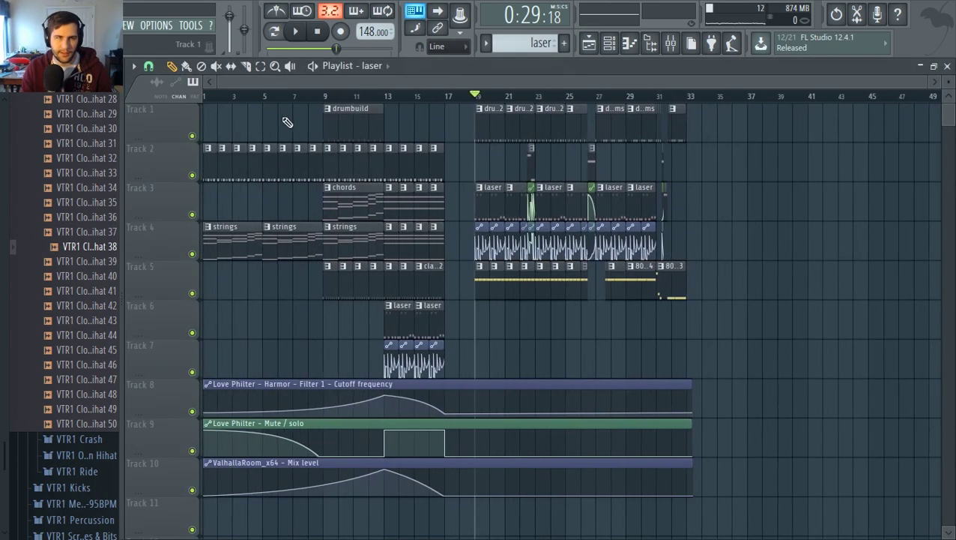
key("space")
key("space")
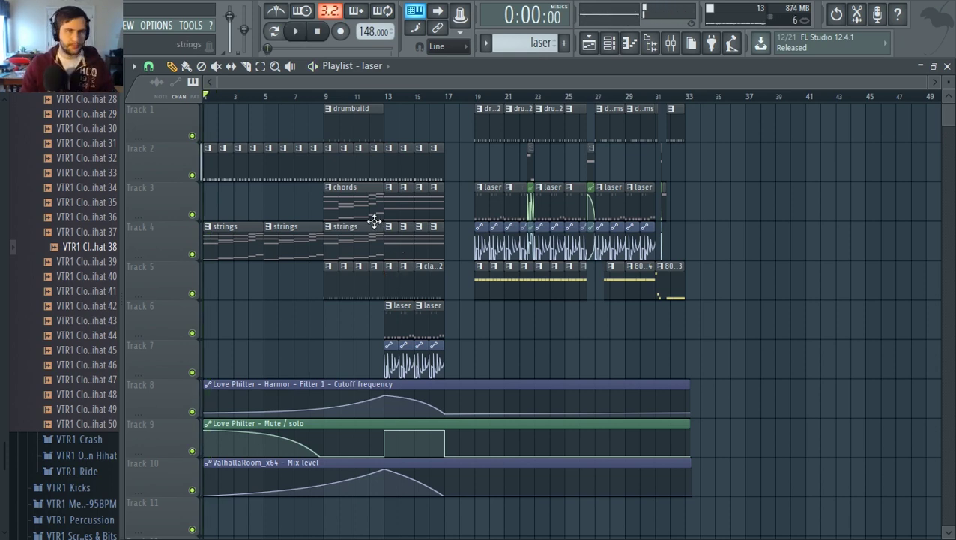
left_click(297, 31)
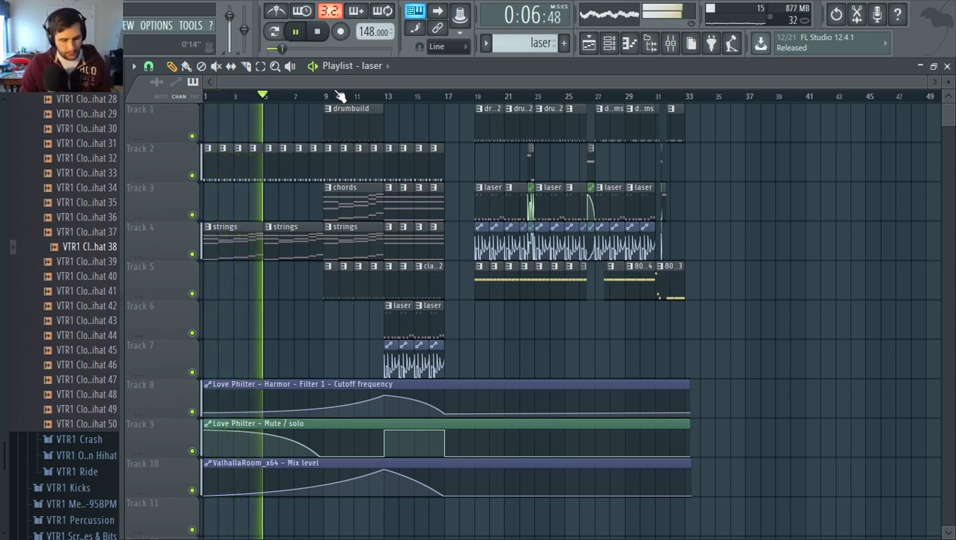
key("space")
scroll(546, 48, "up", 3)
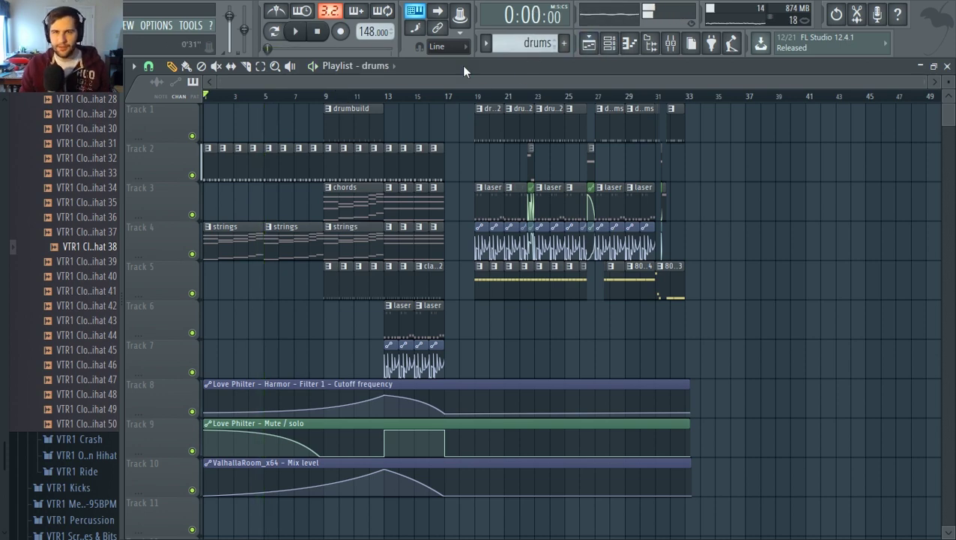
Add a new Harmor instrument channel and move its window so that the whole interface is in view
left_click(59, 25)
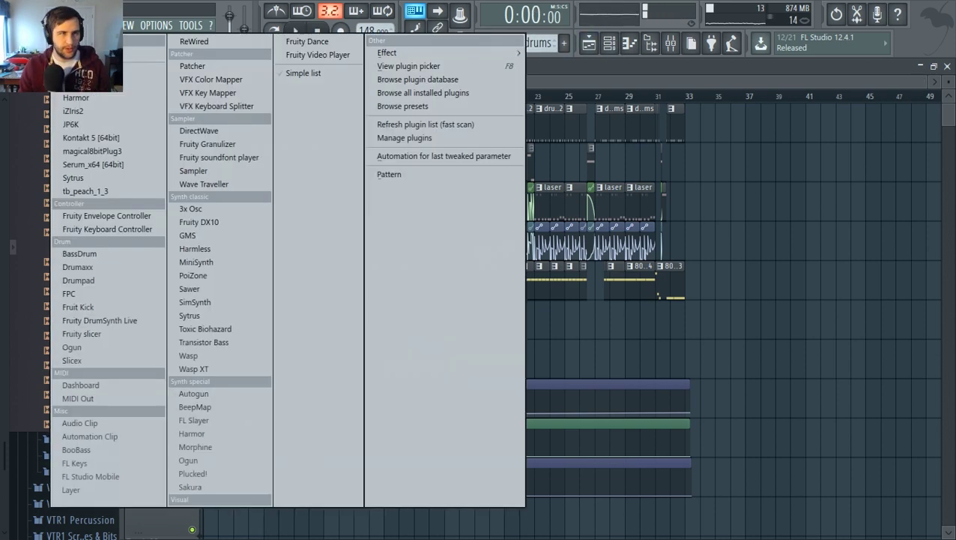
left_click(126, 98)
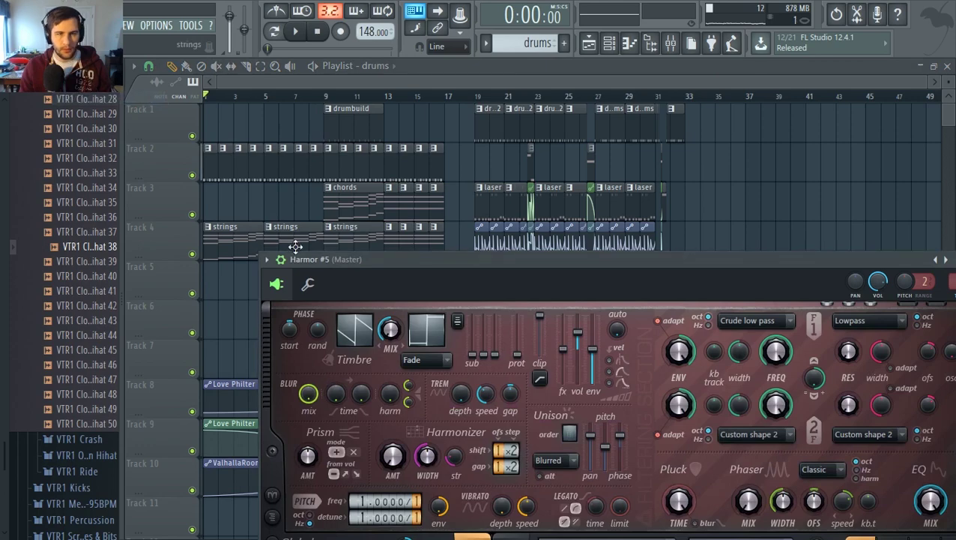
left_click_drag(317, 259, 229, 77)
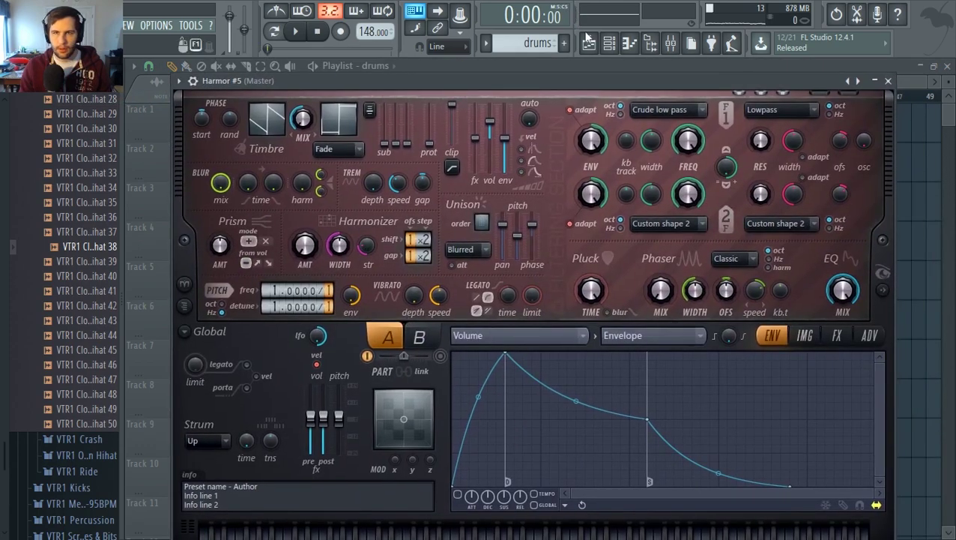
Insert a new pattern named SQUARE from the channel rack view
left_click(609, 43)
left_click(523, 42)
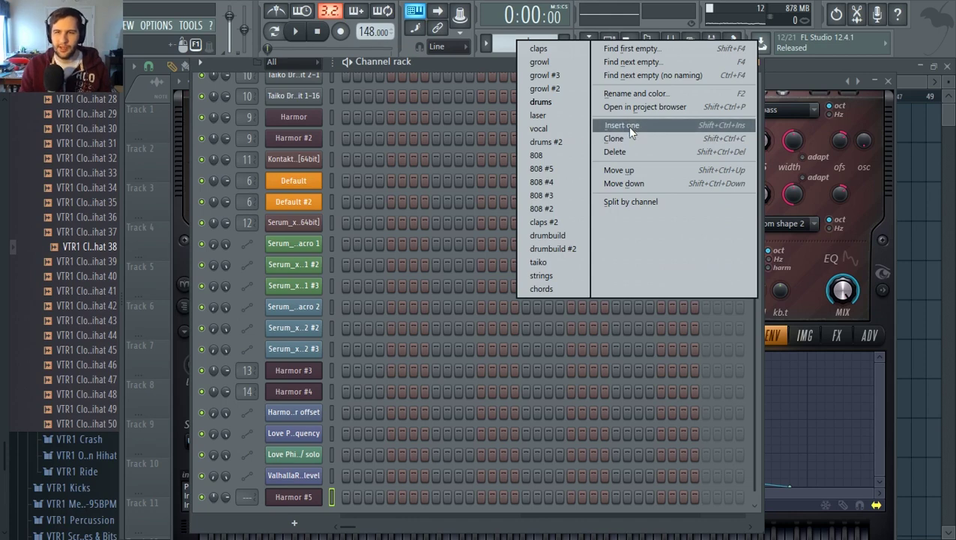
left_click(627, 126)
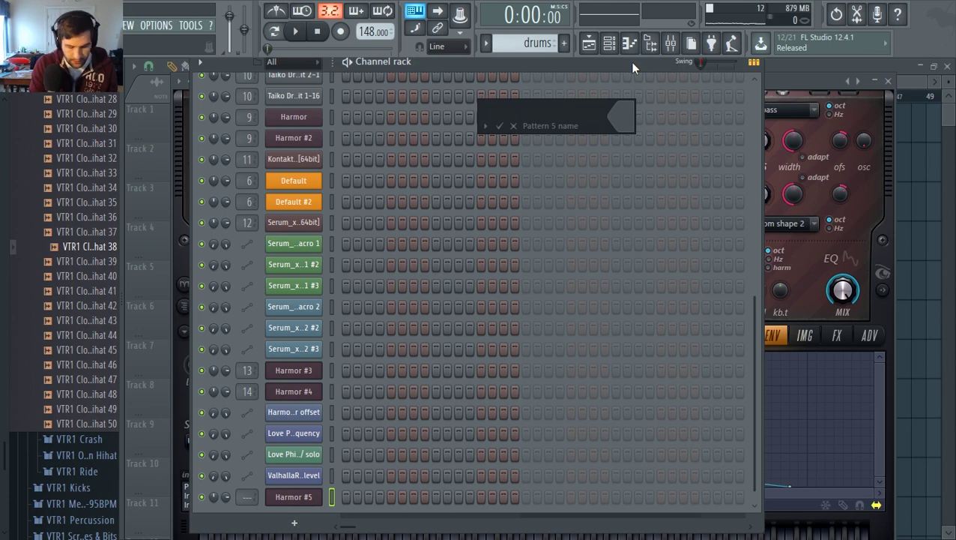
type("UAEW")
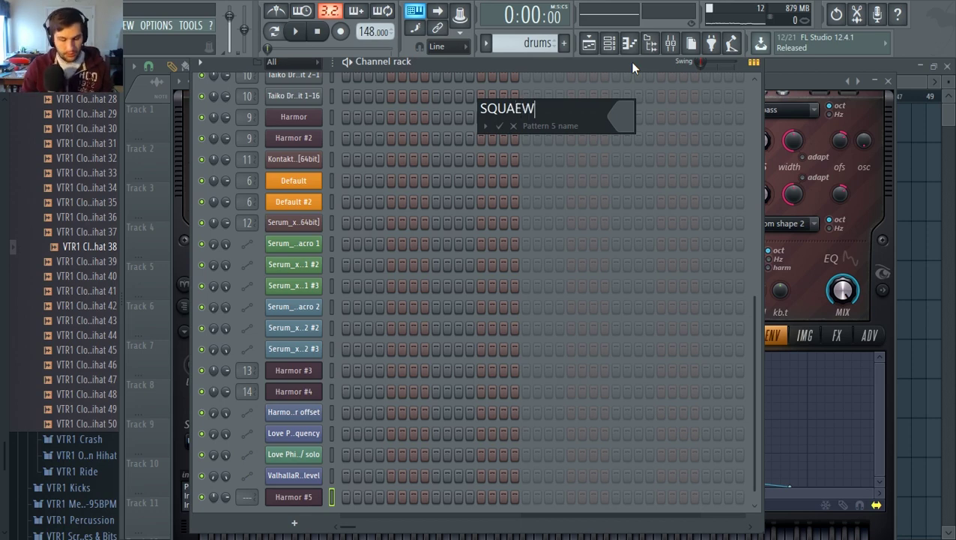
type("R")
key("BackSpace")
key("BackSpace")
type("RE")
key("BackSpace")
key("BackSpace")
key("BackSpace")
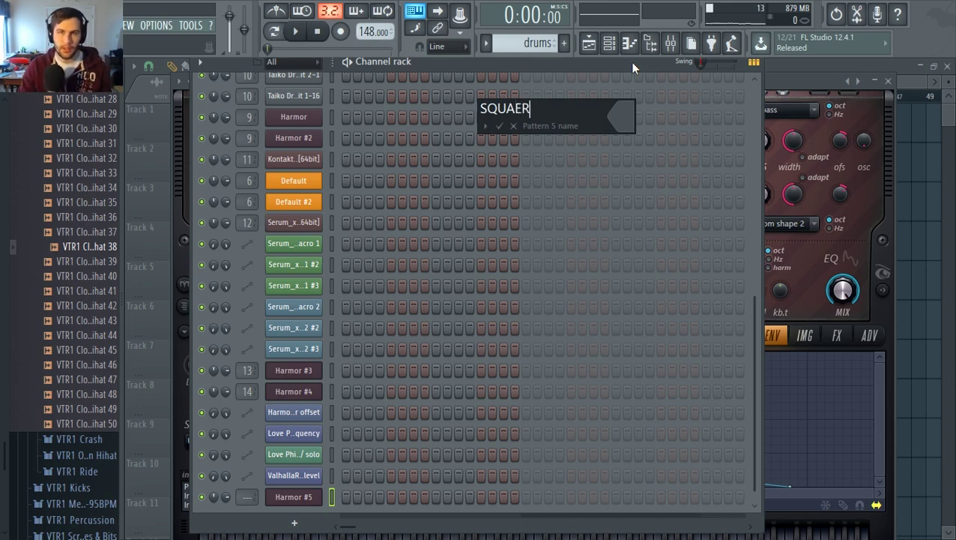
type("RE")
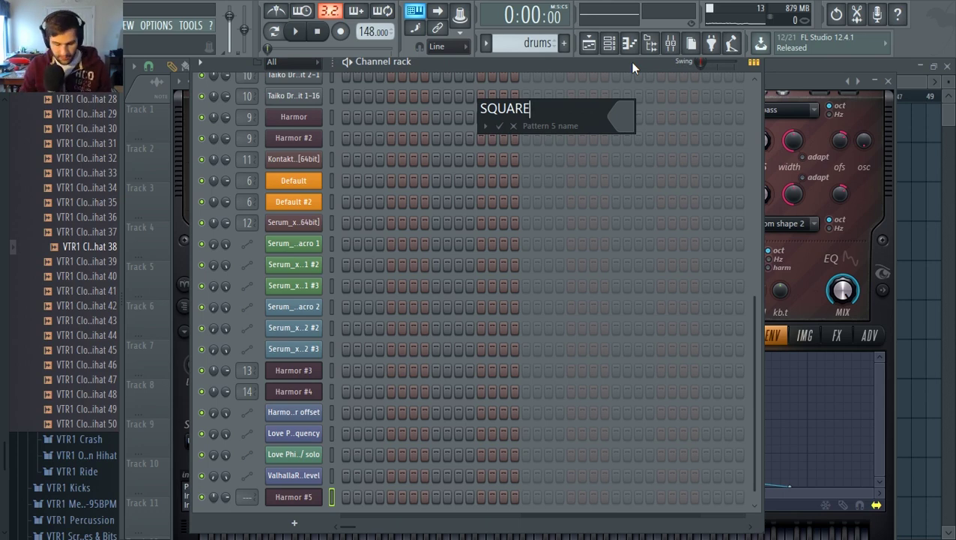
key("Return")
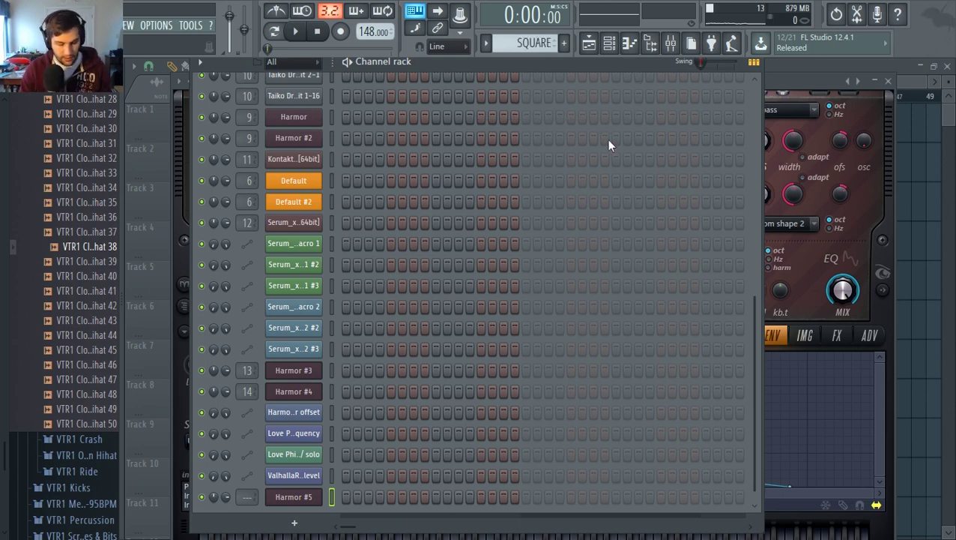
left_click(589, 44)
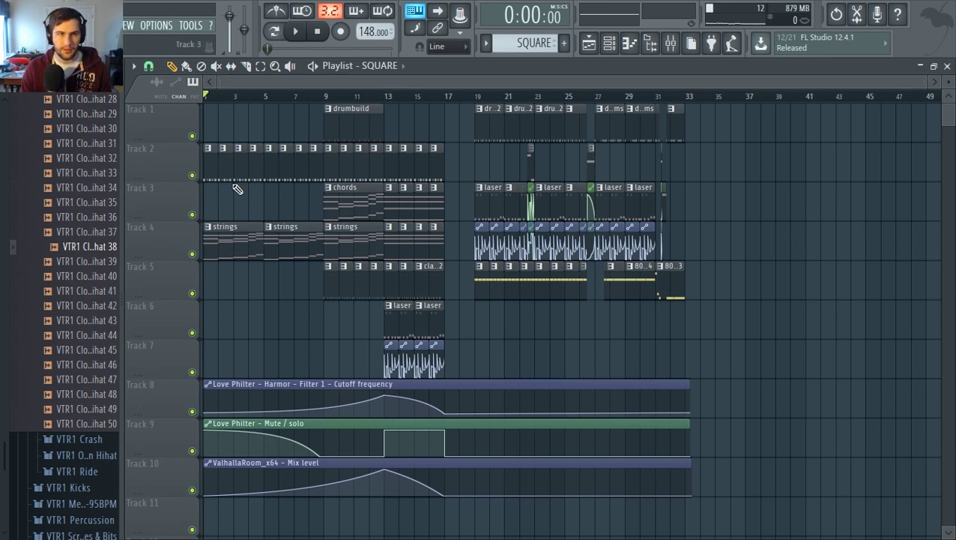
left_click_drag(224, 244, 155, 239)
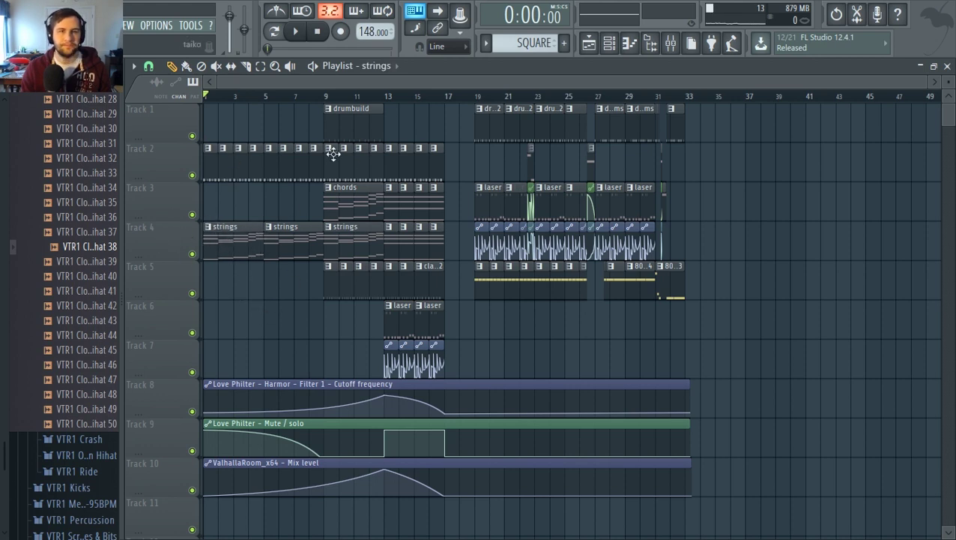
left_click_drag(229, 120, 177, 128)
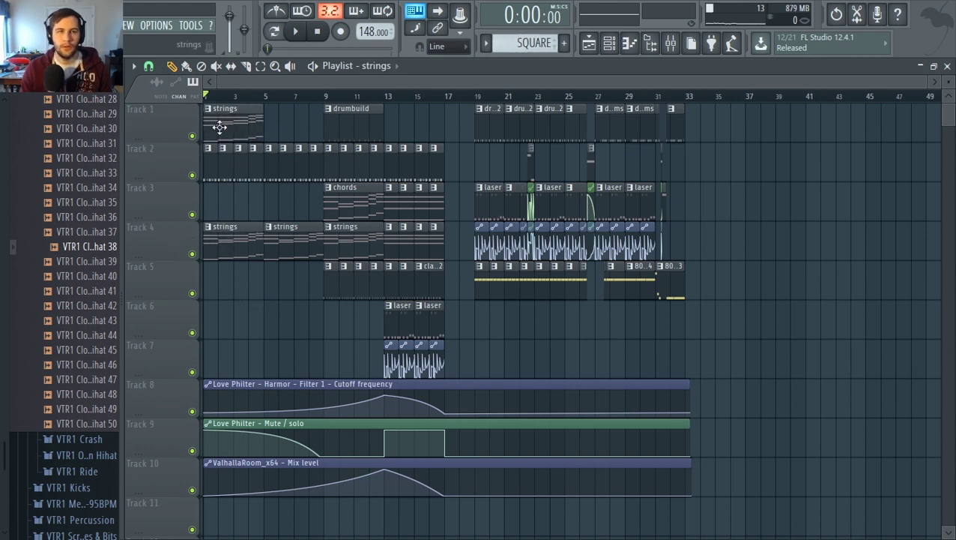
right_click(218, 128)
left_click(509, 42)
Select the new Harmor #5 channel and route it to mixer insert 15
left_click(612, 42)
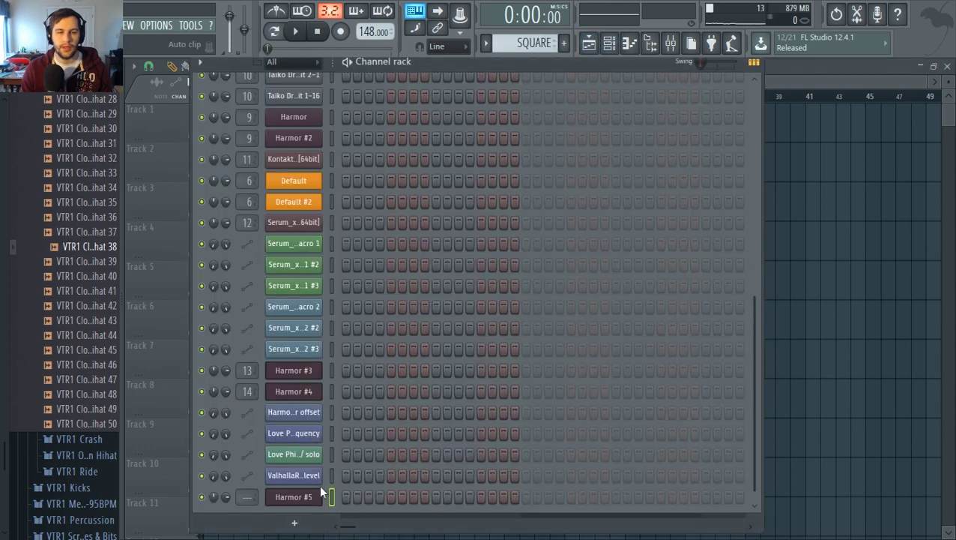
left_click(322, 498)
left_click(651, 43)
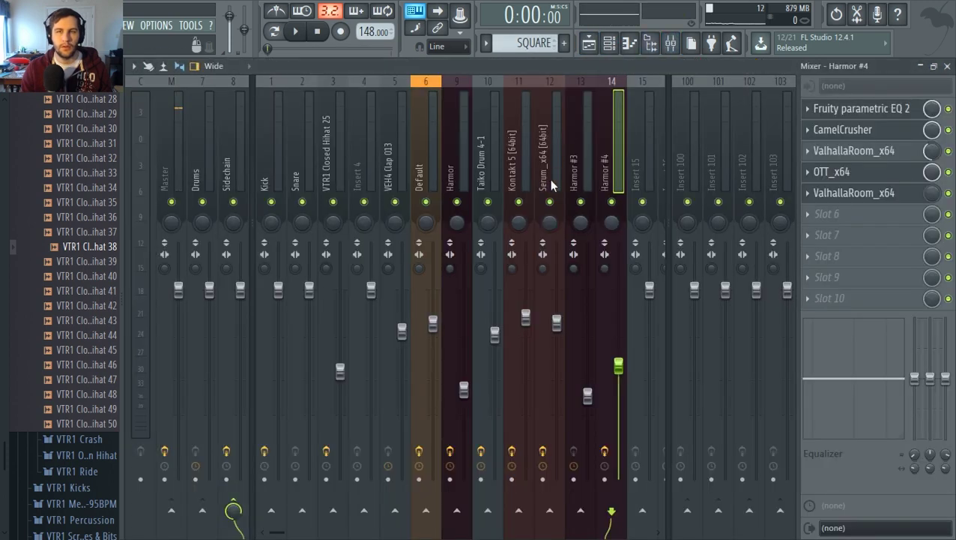
right_click(555, 186)
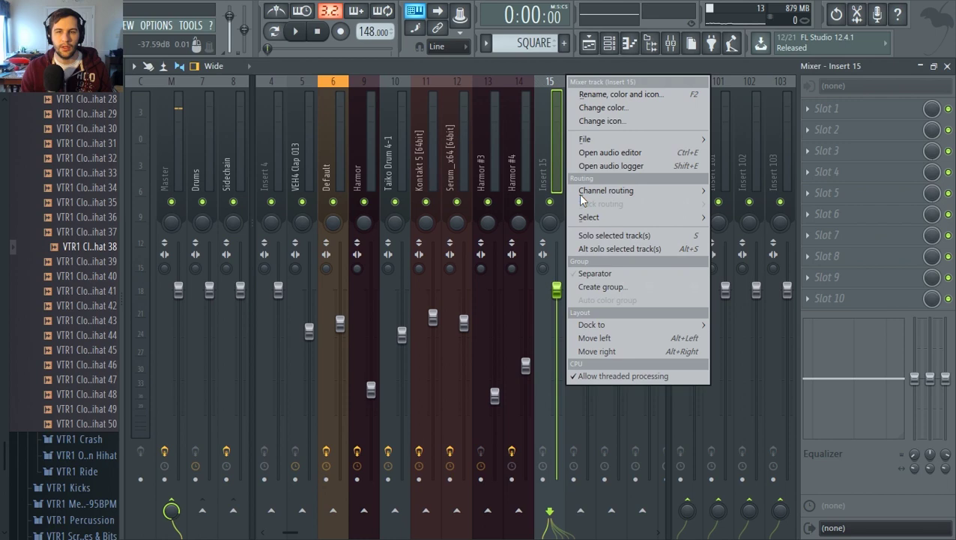
mouse_move(712, 194)
left_click(745, 195)
left_click(162, 27)
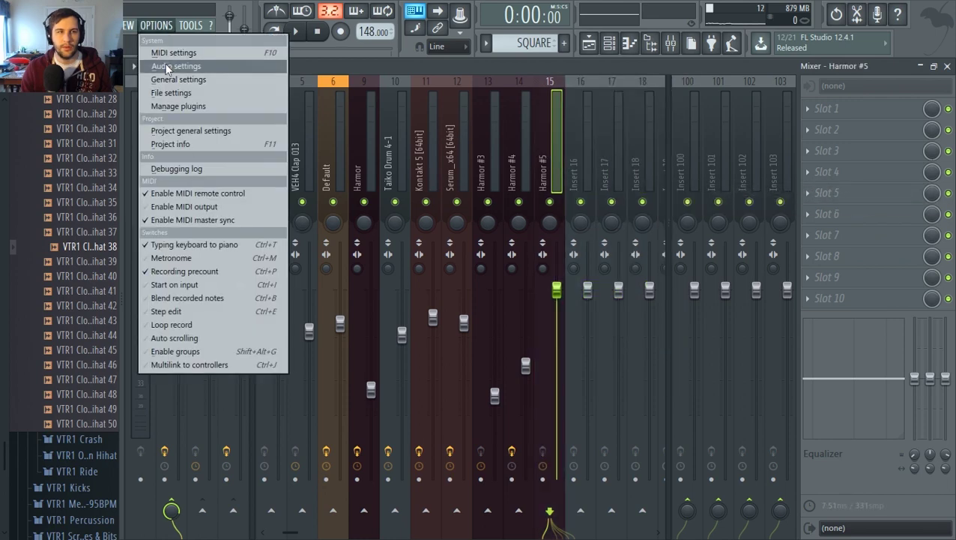
left_click(172, 63)
left_click(702, 44)
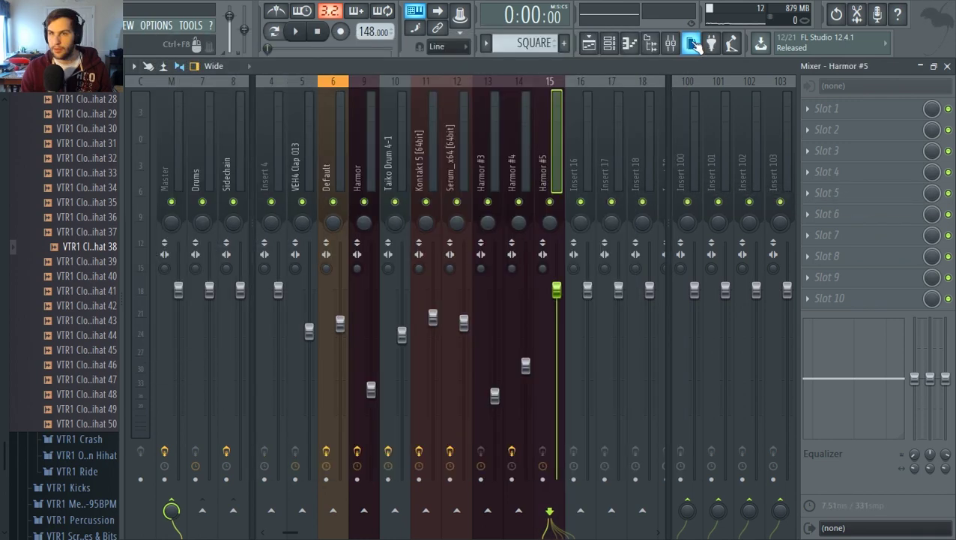
Place a SQUARE pattern clip at bar 1 of Track 5 in the playlist and open Harmor #5's piano roll
left_click(589, 43)
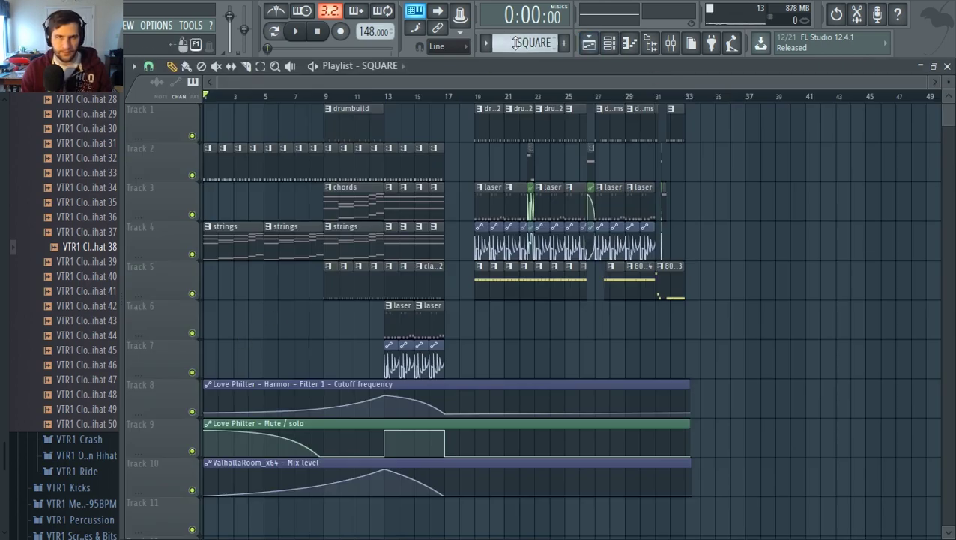
left_click(211, 280)
key("F6")
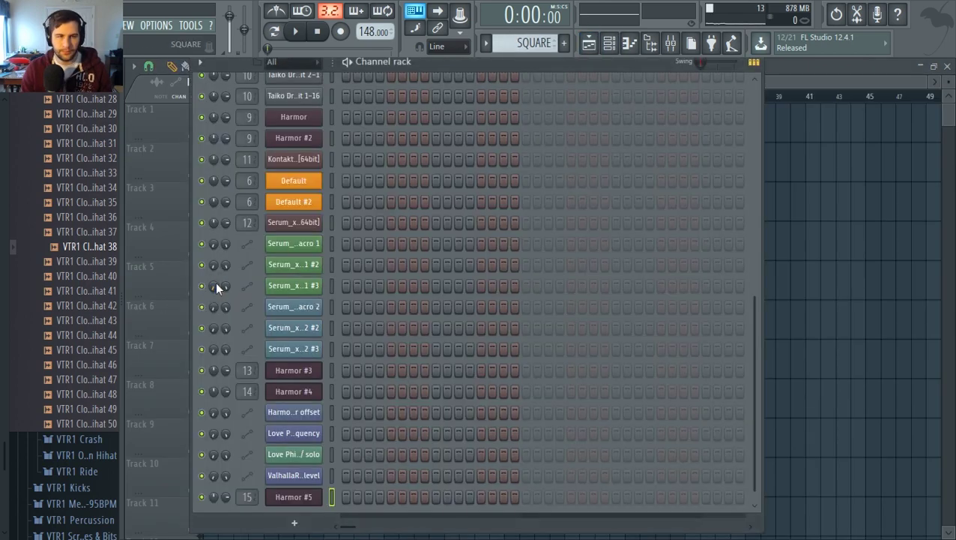
right_click(312, 487)
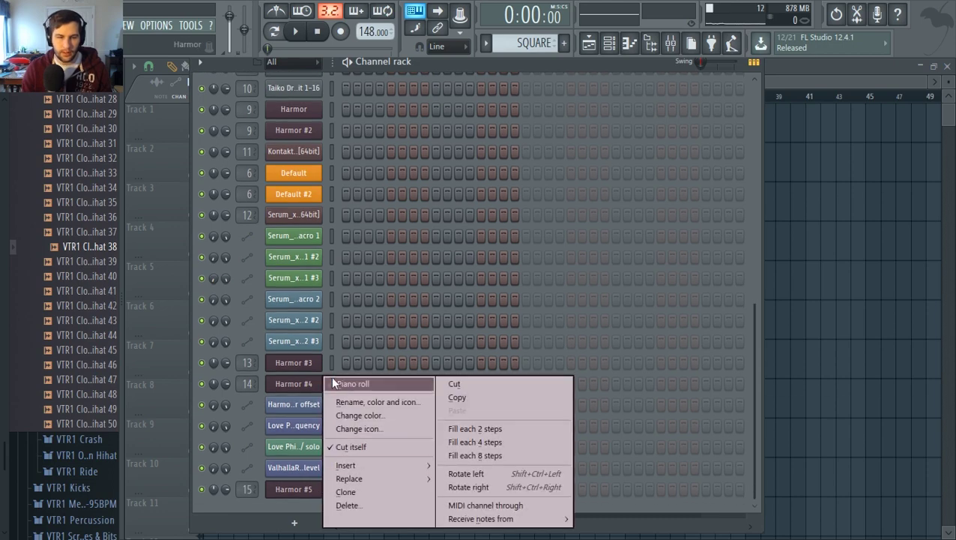
left_click(335, 382)
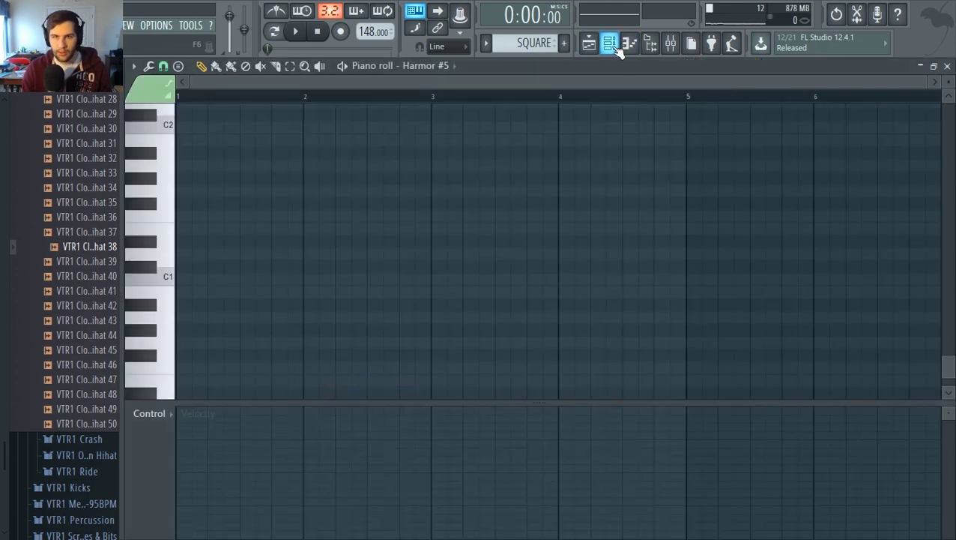
Reopen Harmor #5 with its whole interface in view and set its compression effect to Burning
left_click(611, 45)
left_click(299, 489)
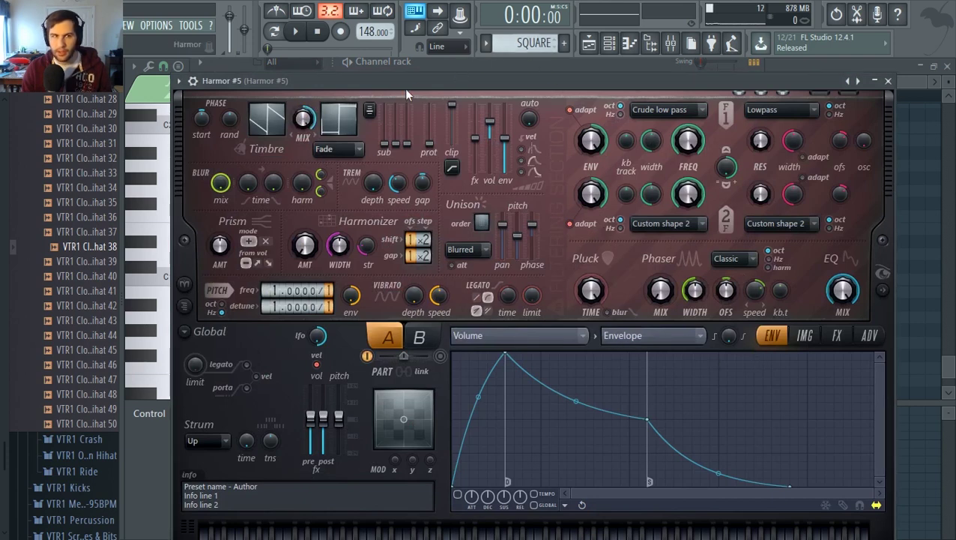
left_click_drag(390, 84, 371, 50)
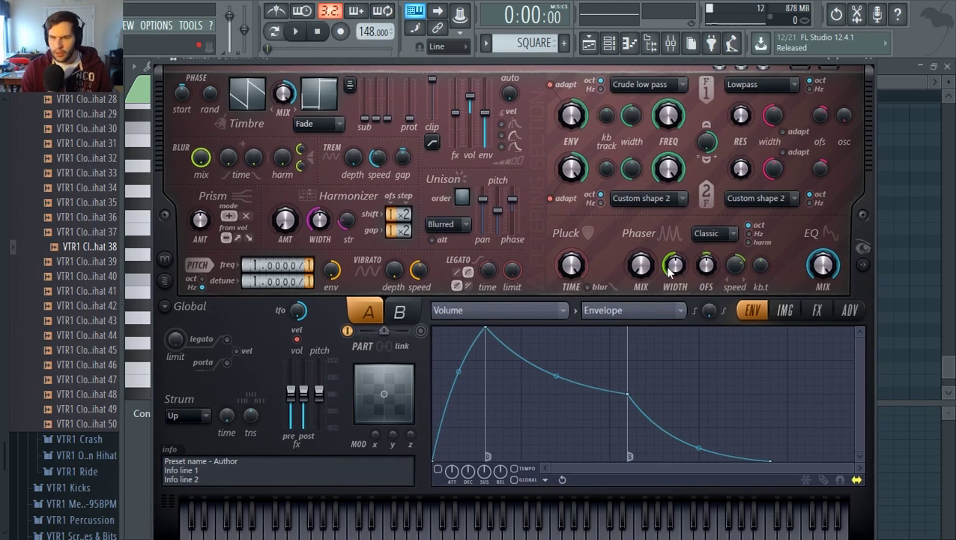
left_click(818, 311)
left_click(793, 446)
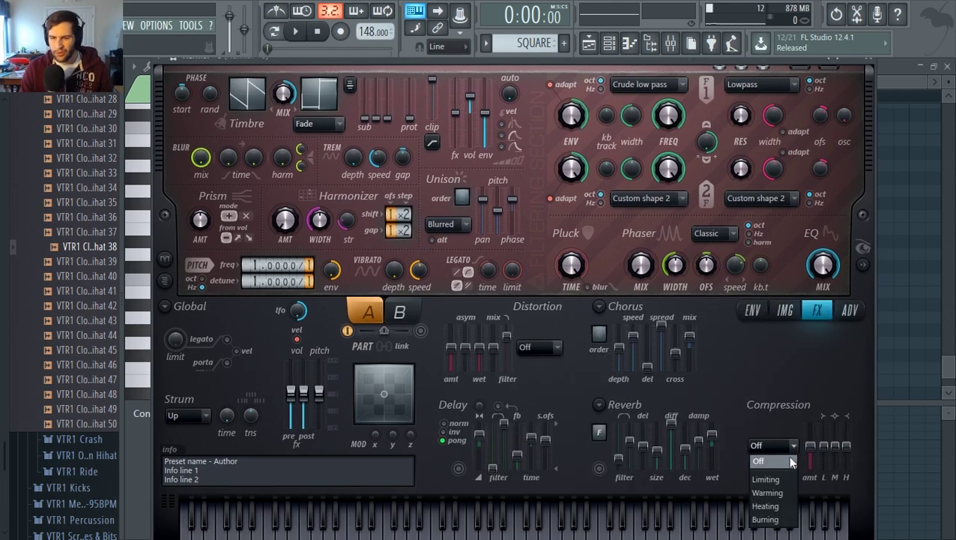
left_click(784, 516)
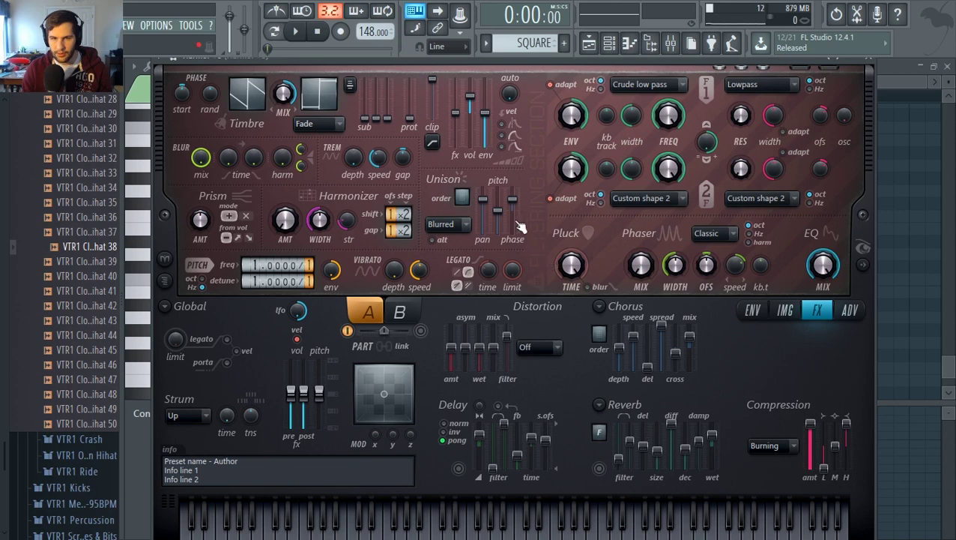
Set Harmor #5's unison order to 3 and lower the unison pan and pitch sliders to near their minimum
left_click_drag(462, 198, 462, 191)
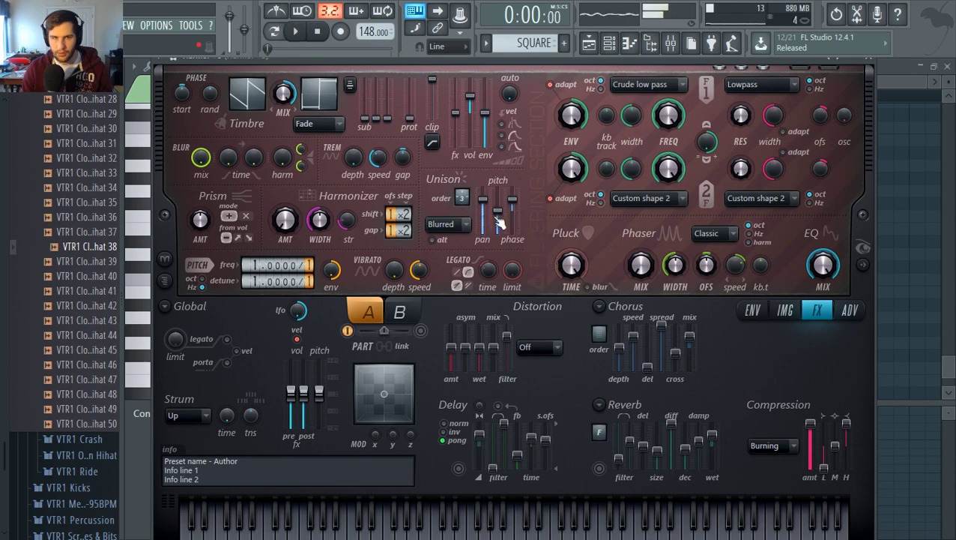
mouse_move(574, 268)
left_mouse_down()
mouse_move(574, 232)
mouse_move(575, 266)
left_mouse_up()
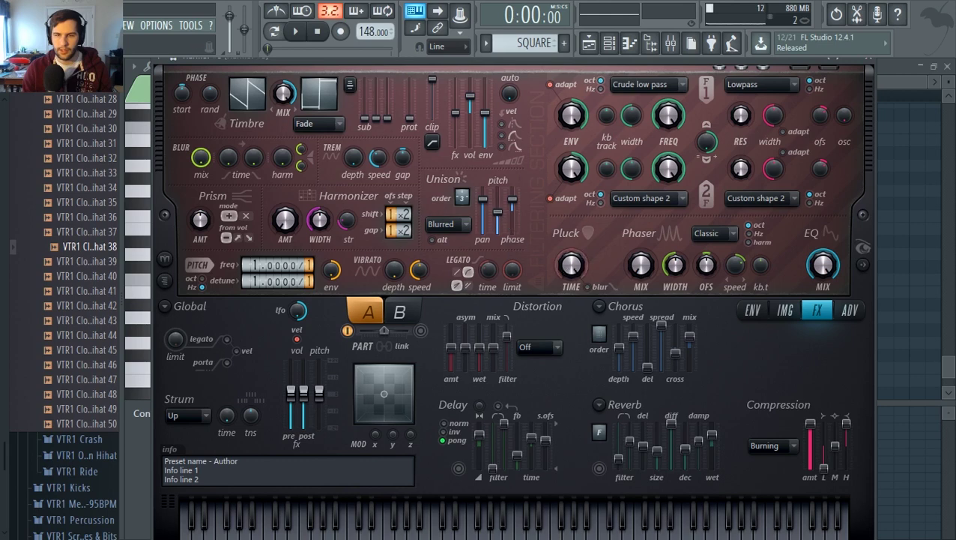
left_click_drag(497, 212, 482, 233)
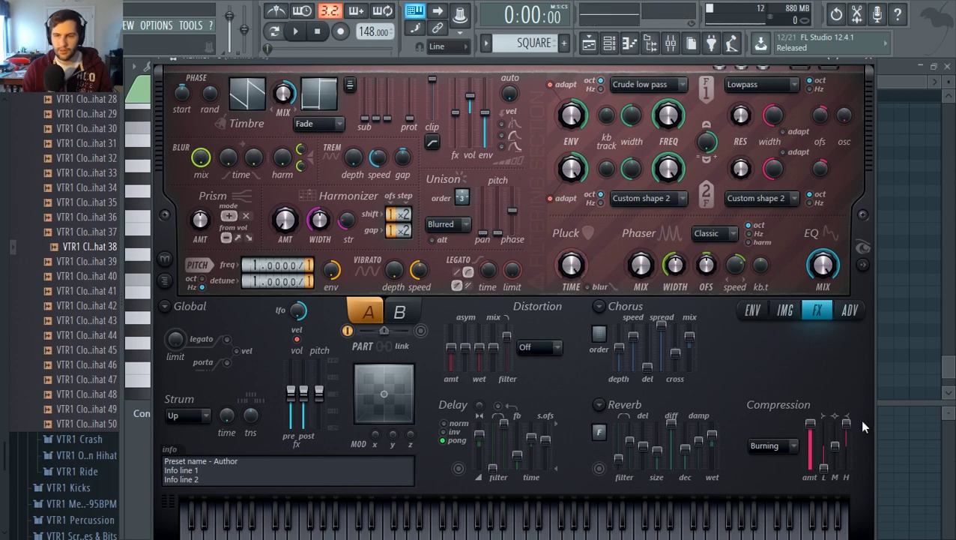
Lower the Harmor #5 fader on mixer insert 15 to about the same height as the Harmor #3 fader
left_click(671, 44)
left_click(571, 177)
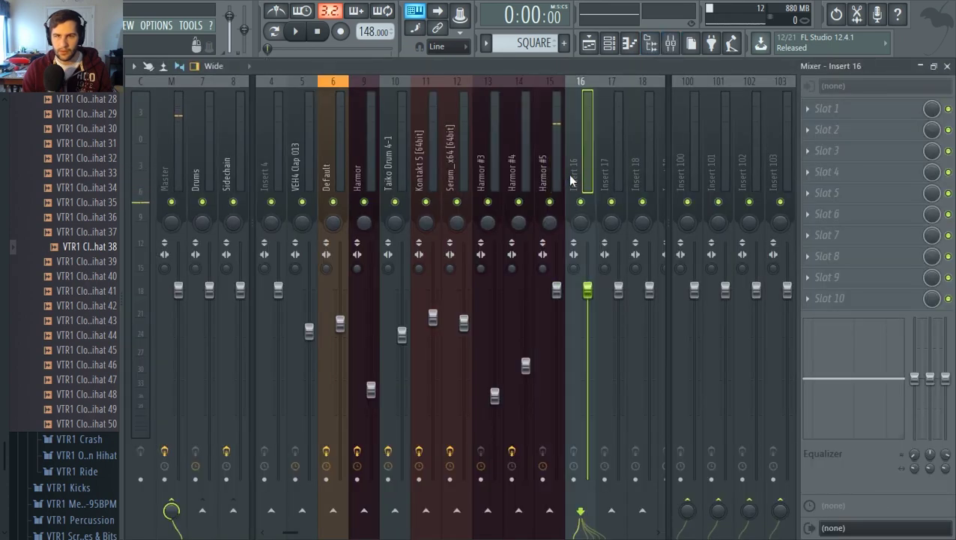
left_click(561, 195)
left_click_drag(558, 290, 558, 394)
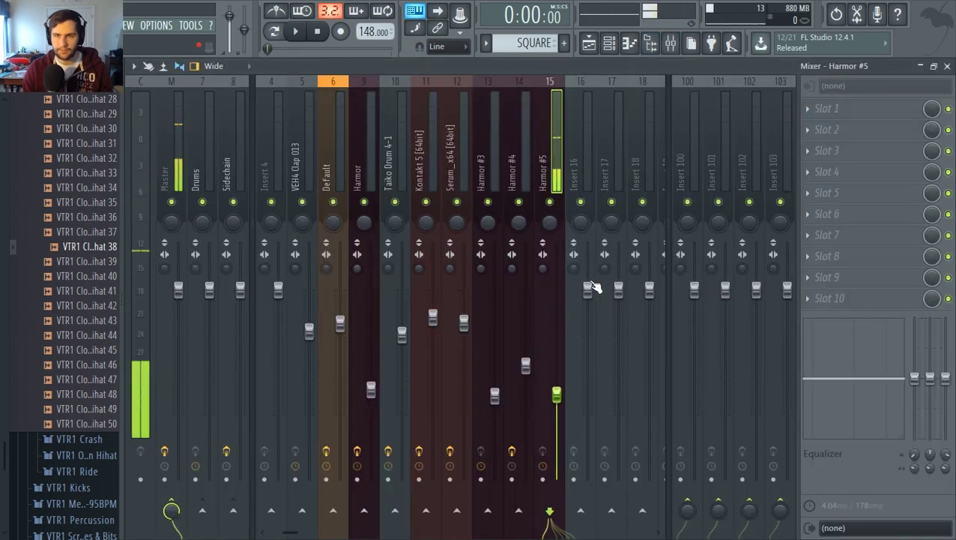
Try Log distortion on Harmor #5, choose Classic instead, and raise the unison order to 9
left_click(612, 43)
left_click(289, 493)
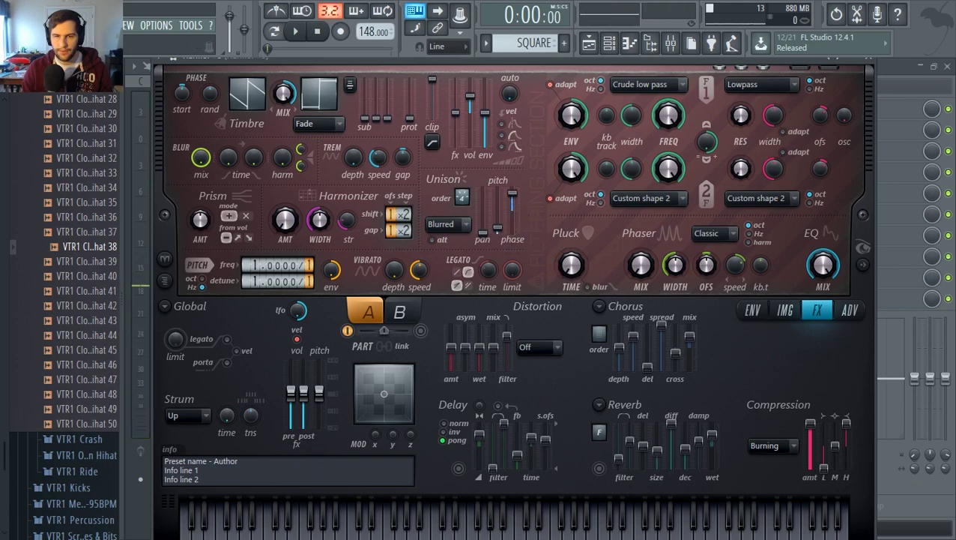
left_click(537, 347)
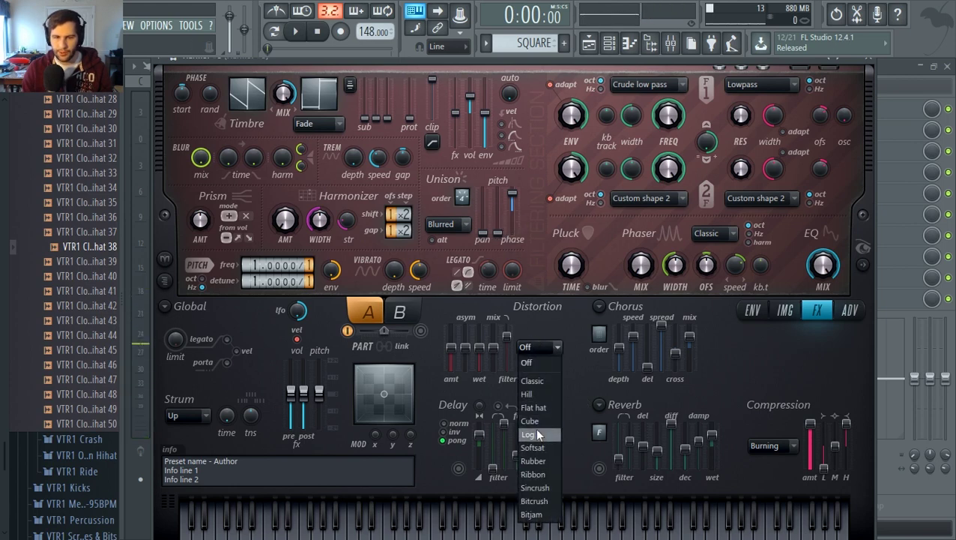
left_click(537, 434)
left_click(543, 348)
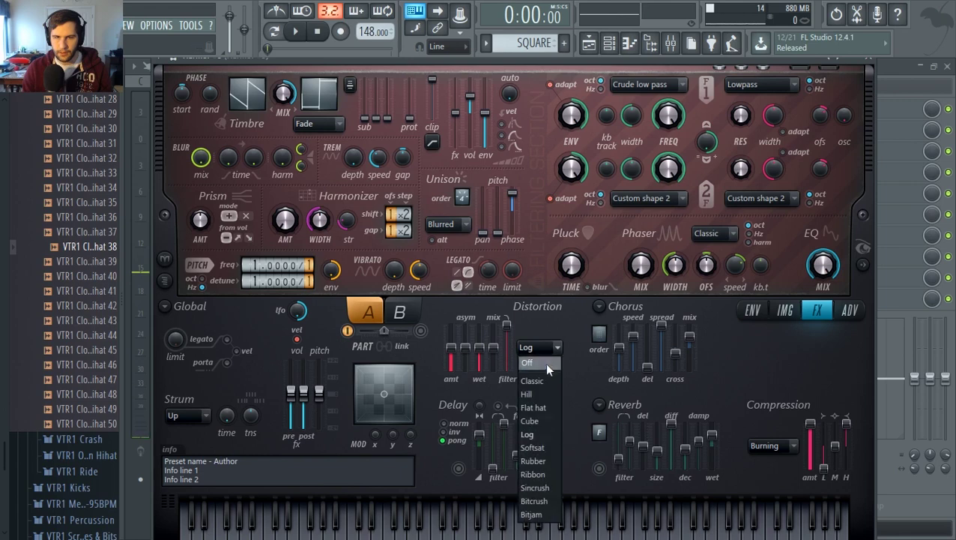
left_click(542, 380)
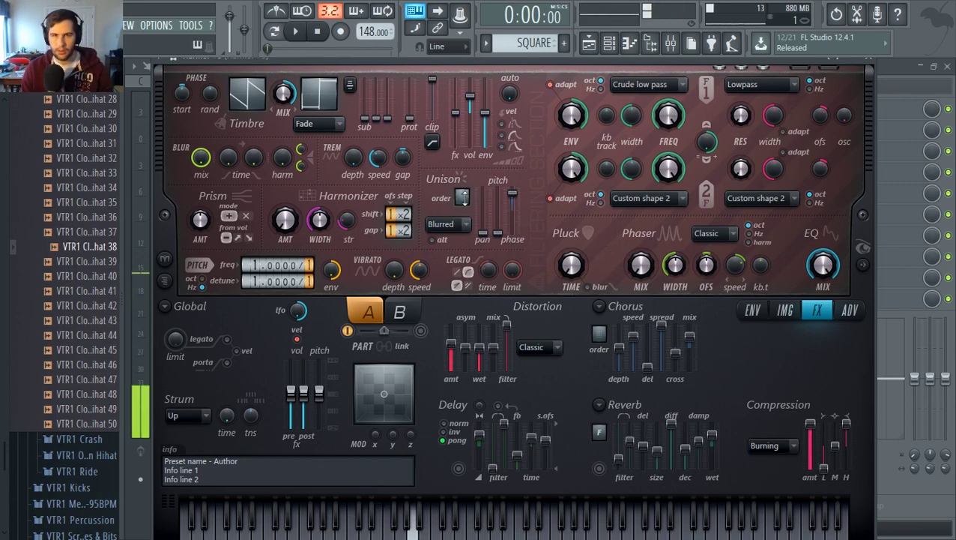
mouse_move(482, 232)
left_mouse_down()
mouse_move(483, 194)
mouse_move(482, 231)
left_mouse_up()
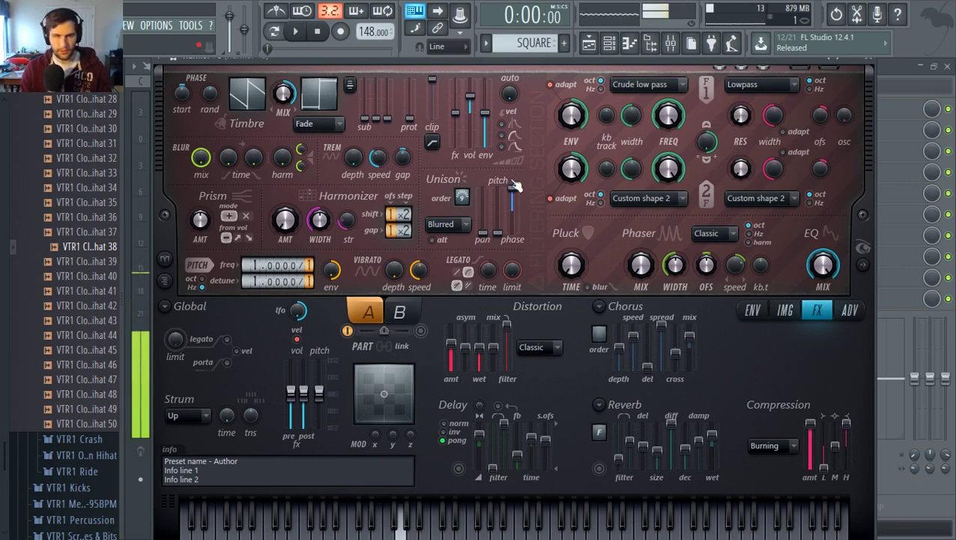
Try different Harmonizer and Prism amounts on Harmor #5 and reset the Prism amount to its default
mouse_move(286, 219)
left_mouse_down()
mouse_move(285, 159)
mouse_move(285, 223)
left_mouse_up()
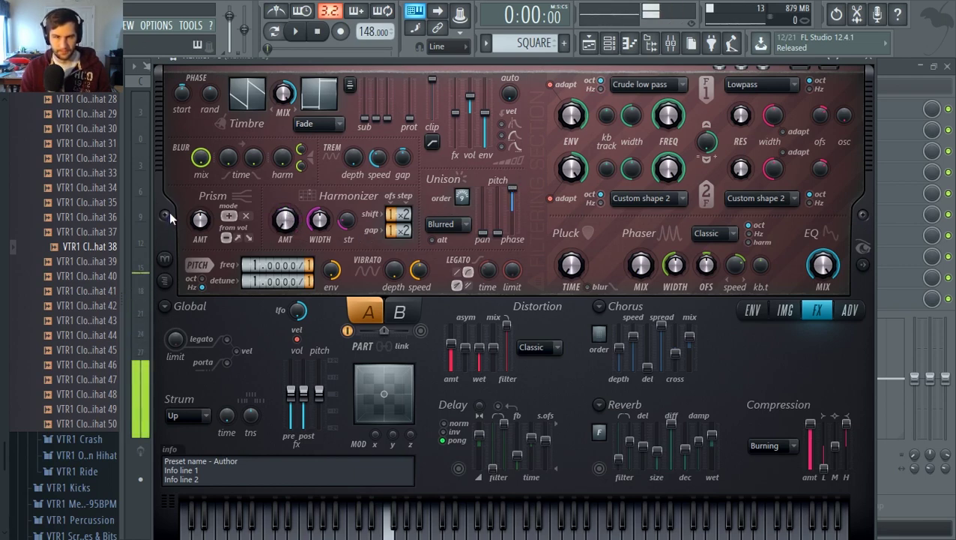
left_click_drag(197, 221, 196, 207)
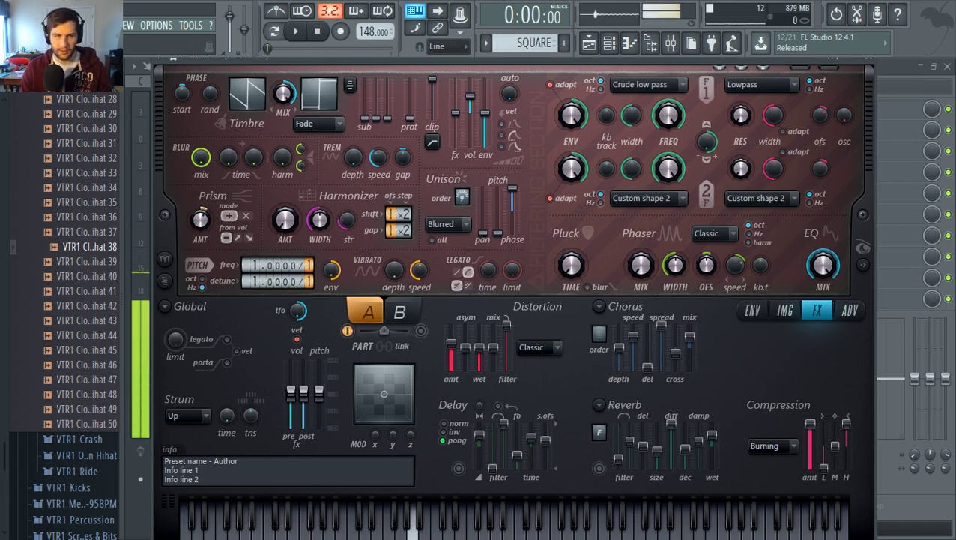
right_click(204, 226)
left_click(215, 237)
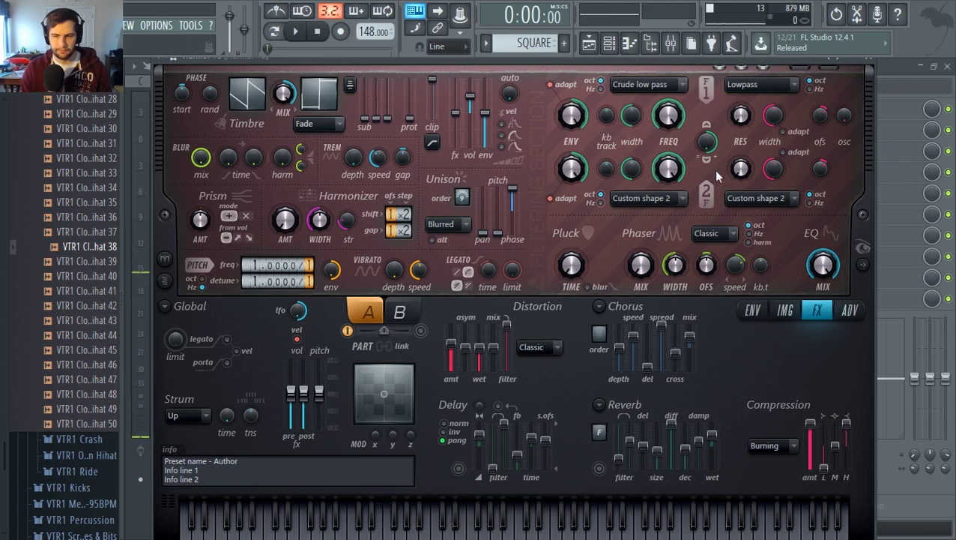
Enable Harmor #5's reverb in W+ mode with a higher wet level, and raise the low-band compression slider
left_click(601, 469)
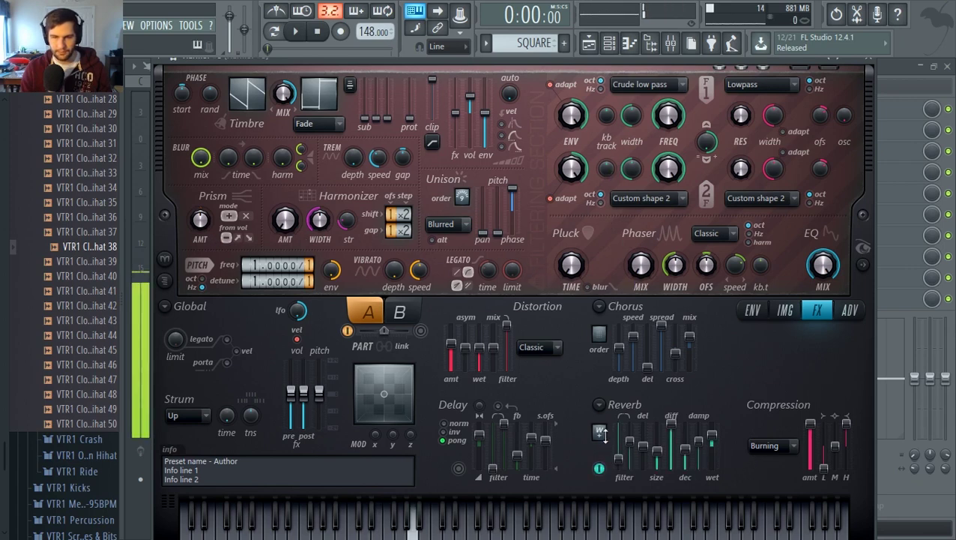
left_click_drag(721, 440, 716, 425)
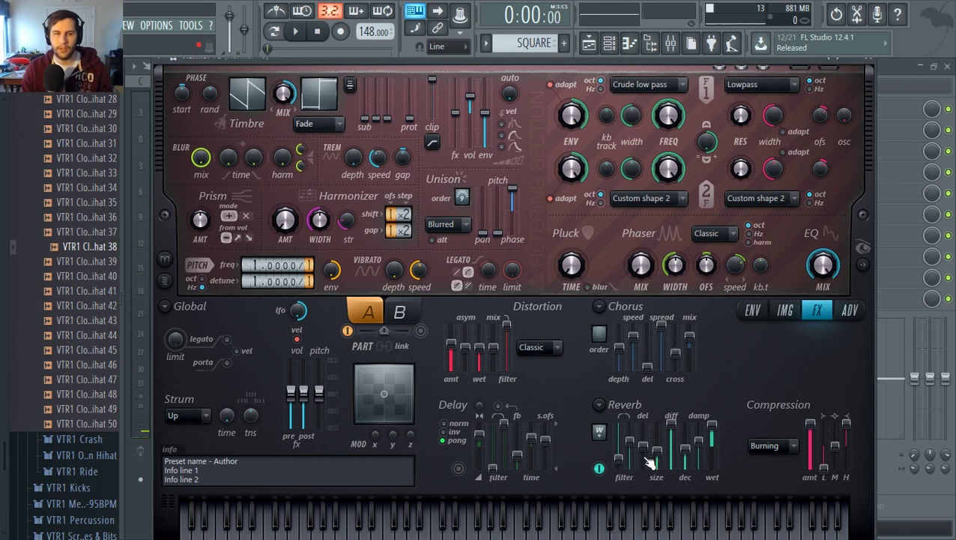
left_click(460, 470)
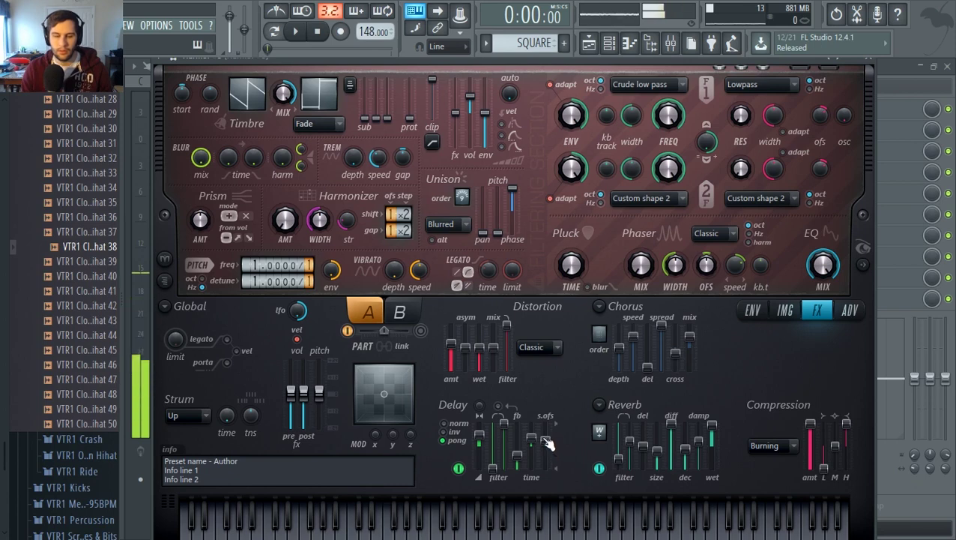
left_click(459, 469)
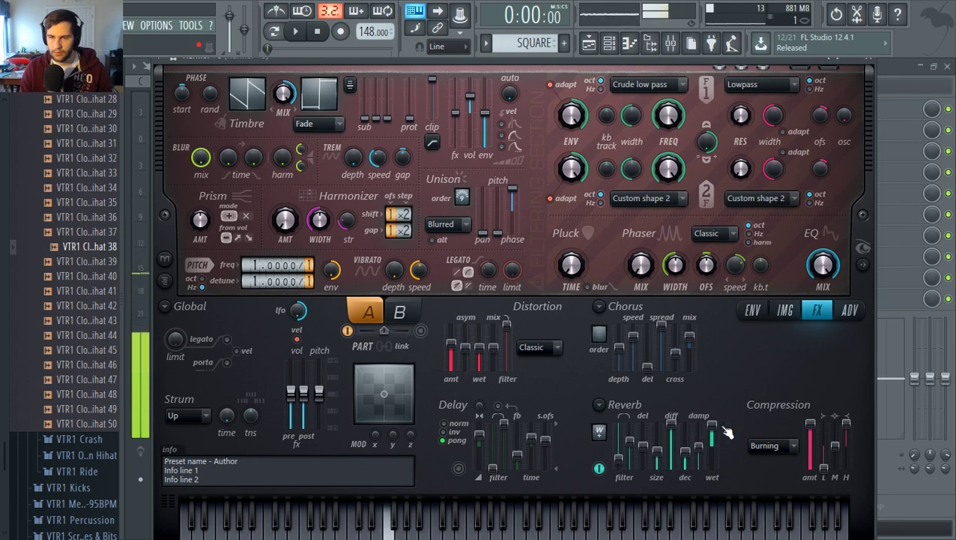
left_click_drag(824, 466, 834, 448)
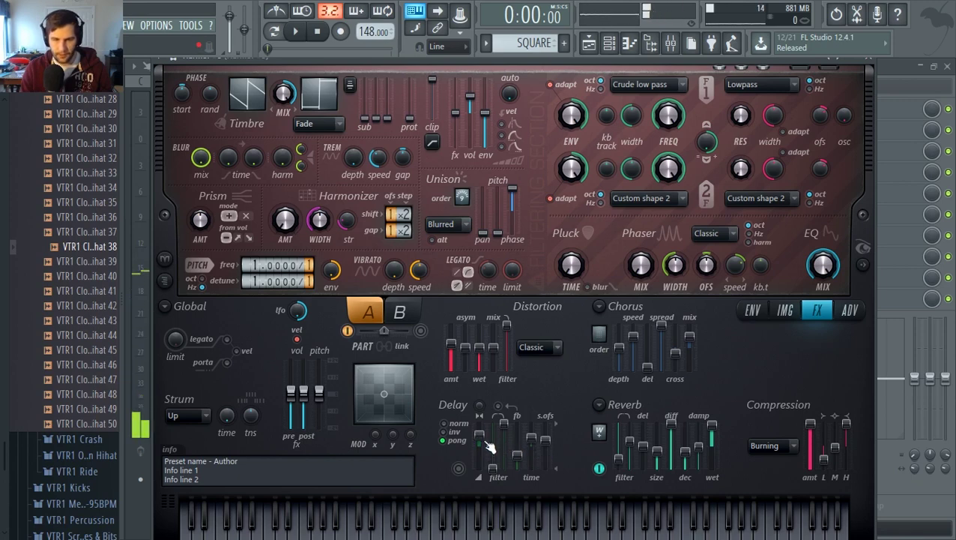
Enable Harmor #5's pong delay, raise its level, filter and feedback sliders, and reset the small knob above the delay level
left_click(458, 469)
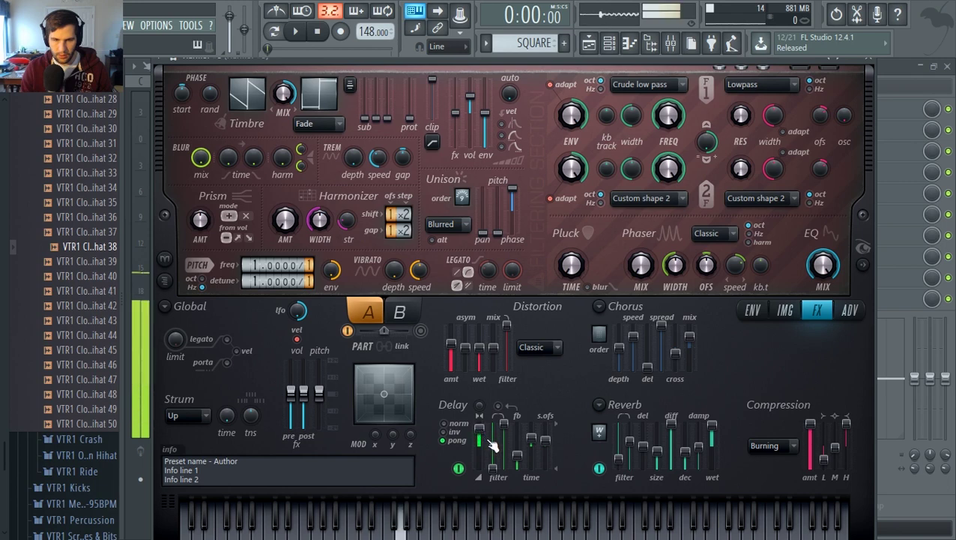
left_click_drag(494, 472, 518, 446)
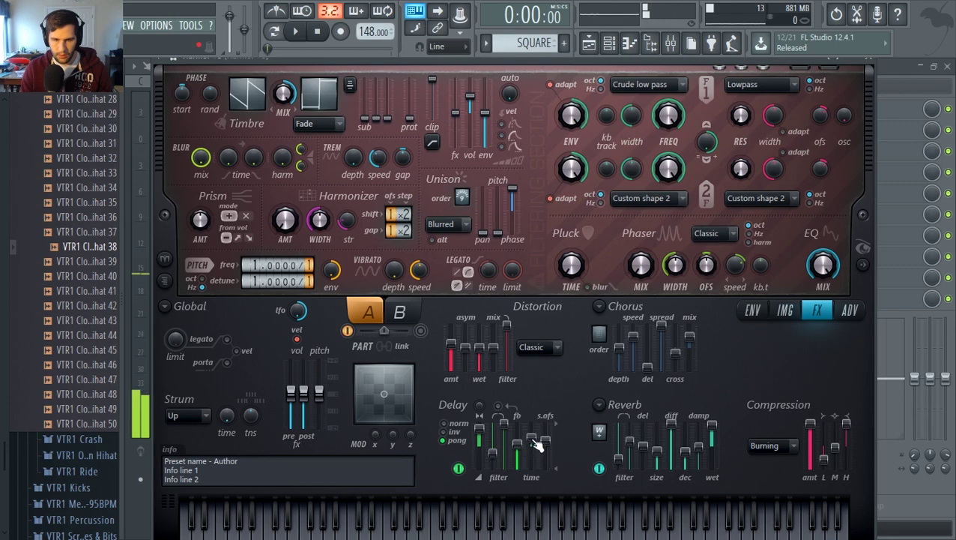
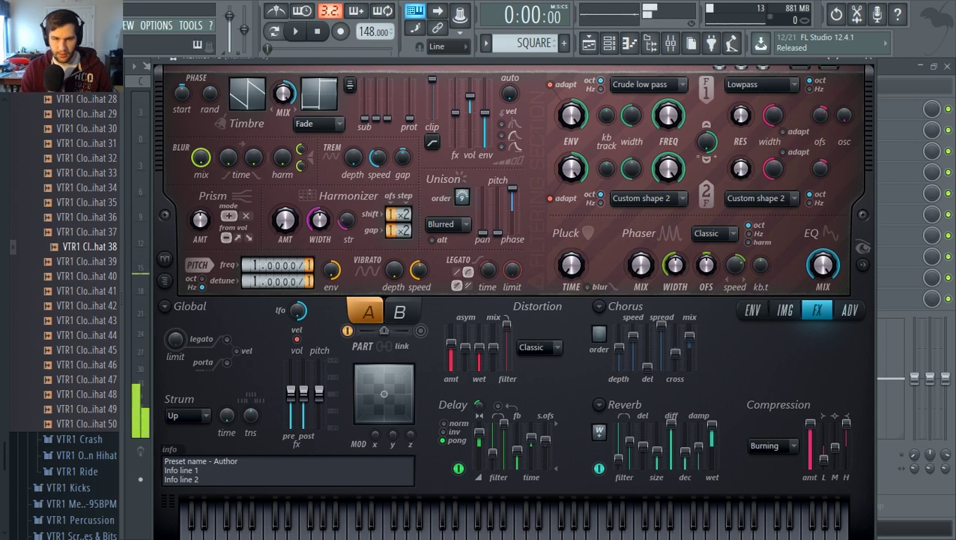
right_click(478, 409)
left_click(498, 337)
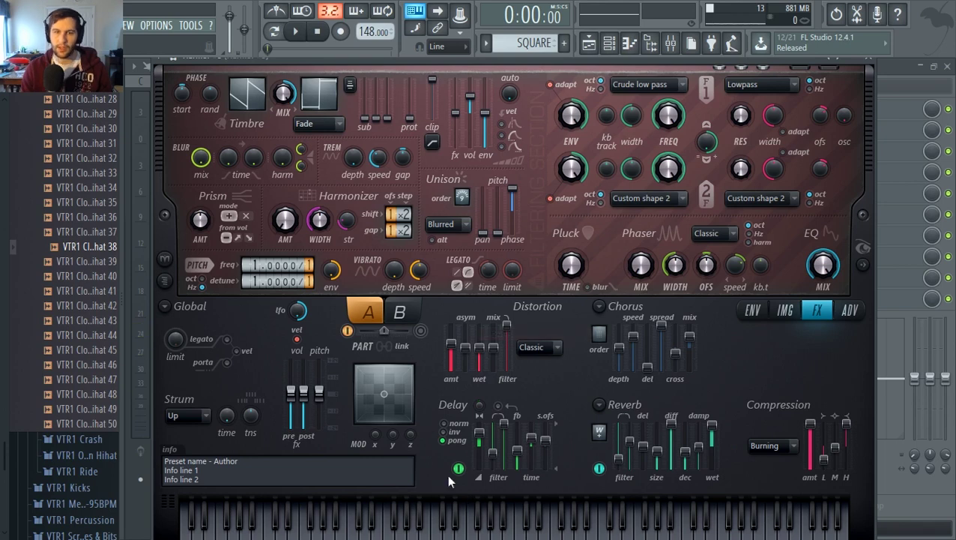
Play the arrangement's intro from the beginning in the playlist
left_click(588, 53)
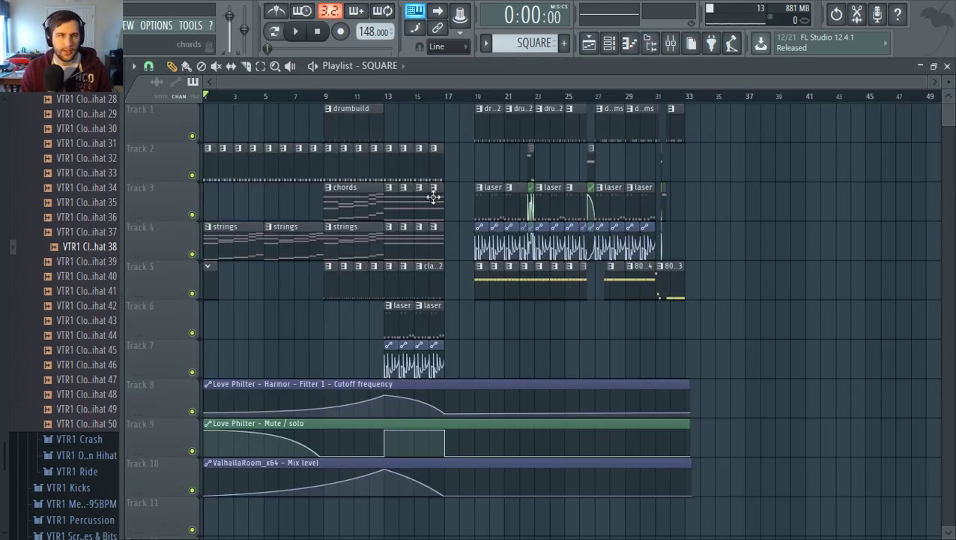
key("space")
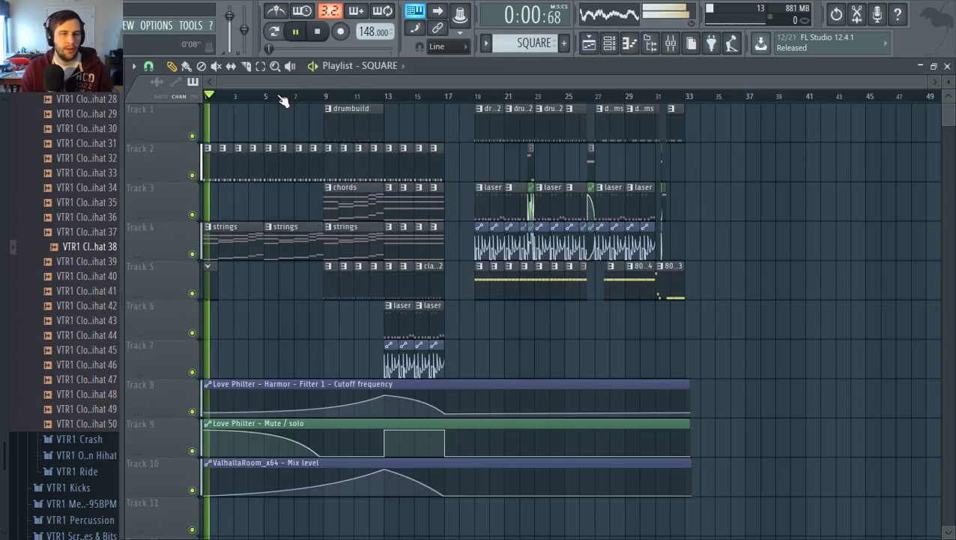
key("space")
key("space")
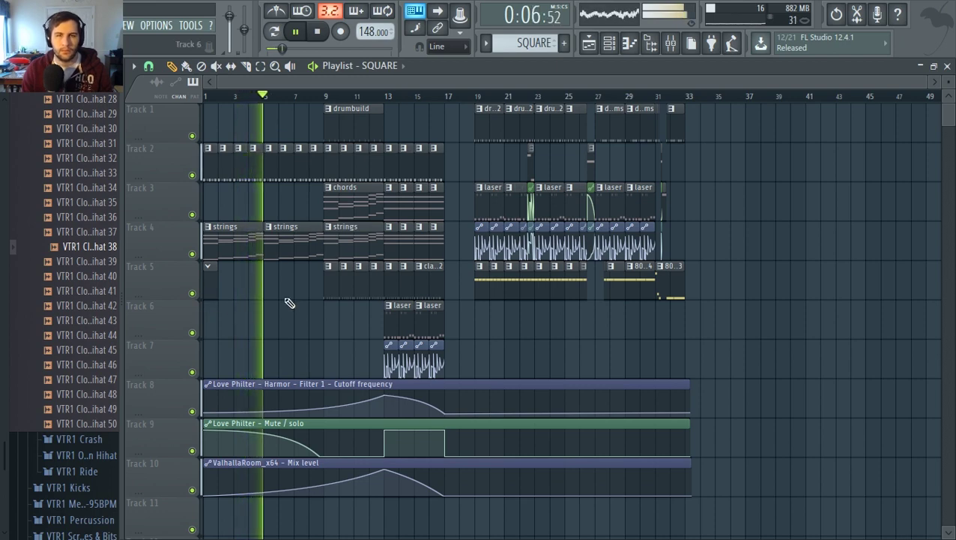
Switch off Harmor #5's delay during playback and return to the playlist
left_click(609, 45)
left_click(294, 495)
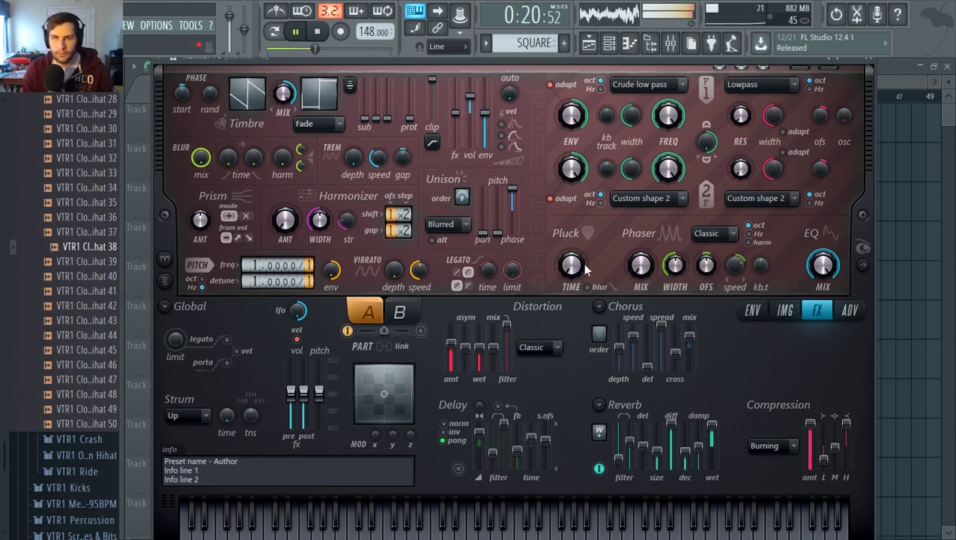
left_click(589, 45)
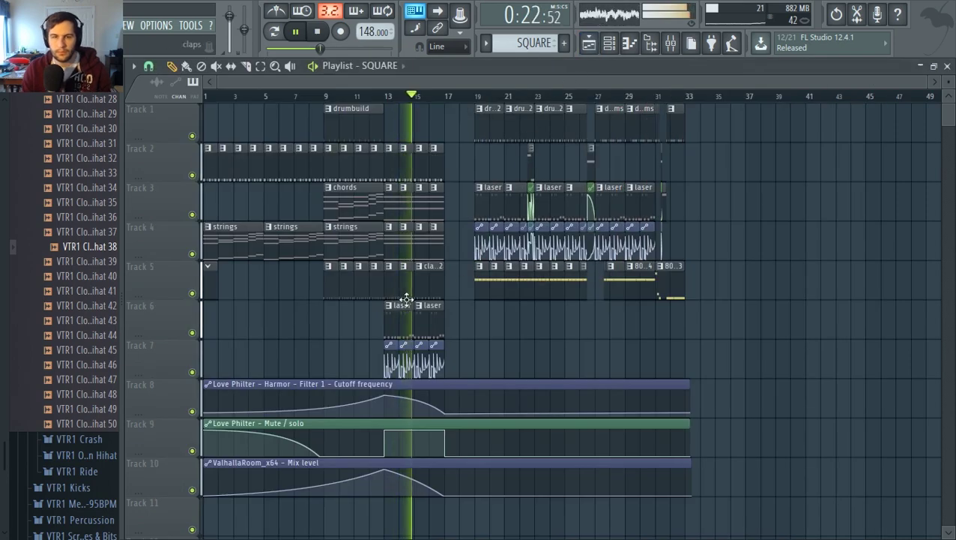
Play the arrangement from bar 13 and lower Harmor #4's mixer fader to about the level of the neighbouring Harmor tracks
key("space")
scroll(395, 349, "down", 2)
scroll(353, 355, "up", 3, "ctrl")
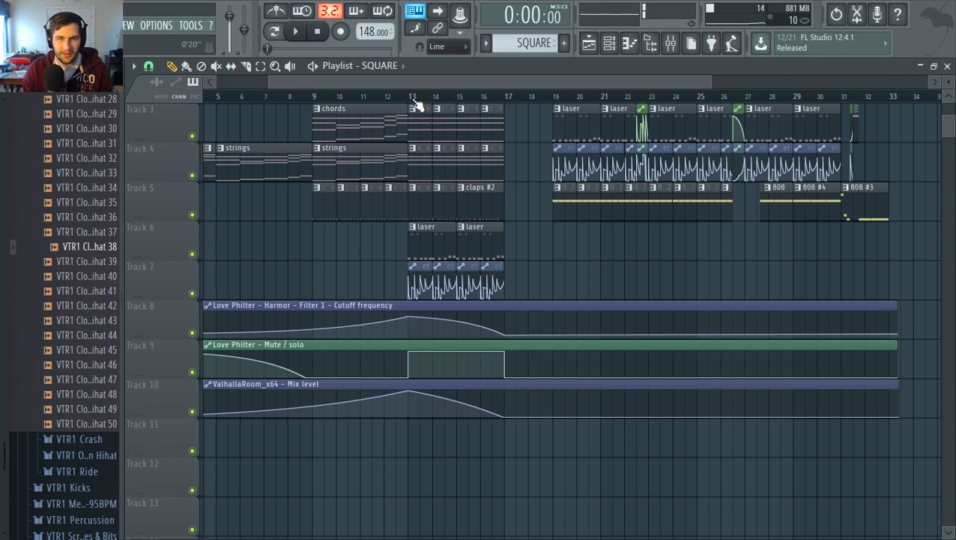
key("space")
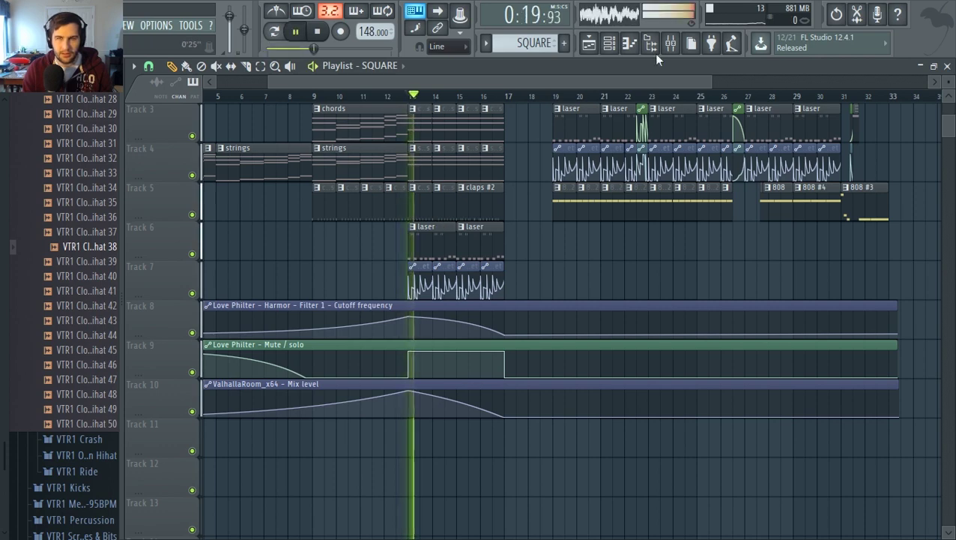
left_click(672, 45)
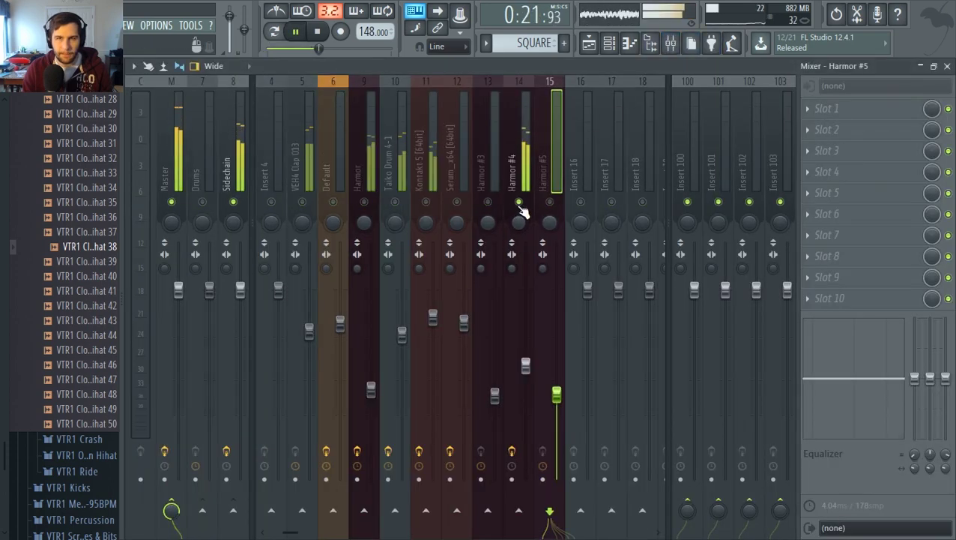
left_click_drag(525, 365, 526, 395)
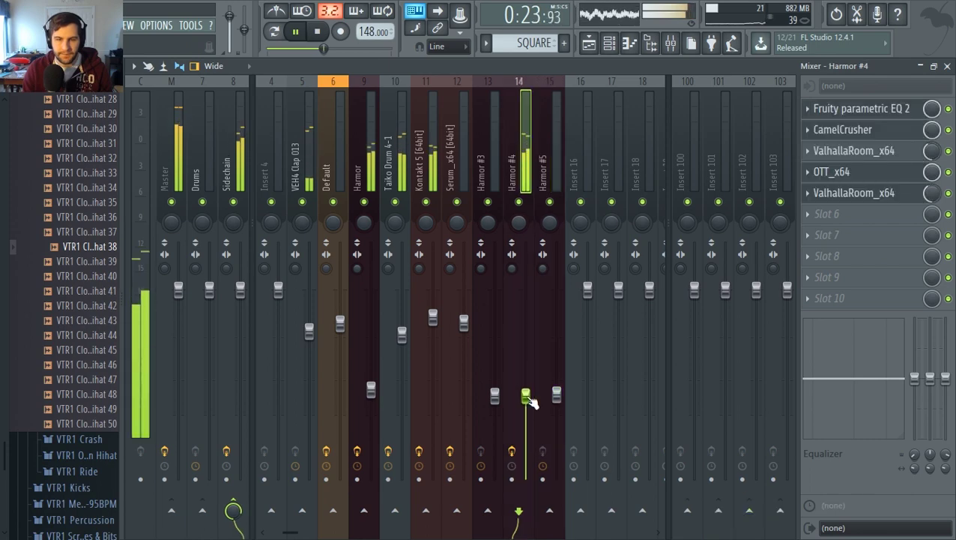
left_click(590, 45)
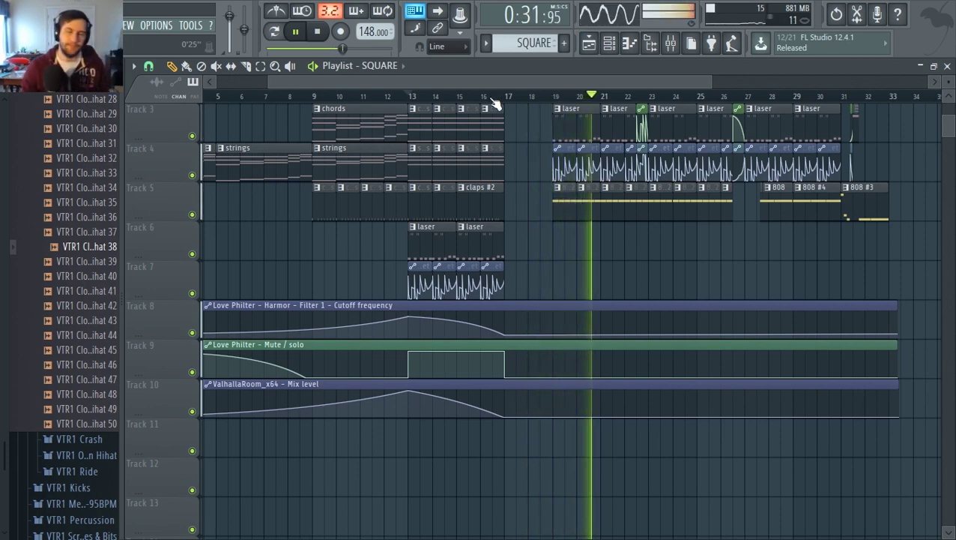
Replay from bar 13 and bend the ValhallaRoom mix level automation upward between bars 13 and 17
key("space")
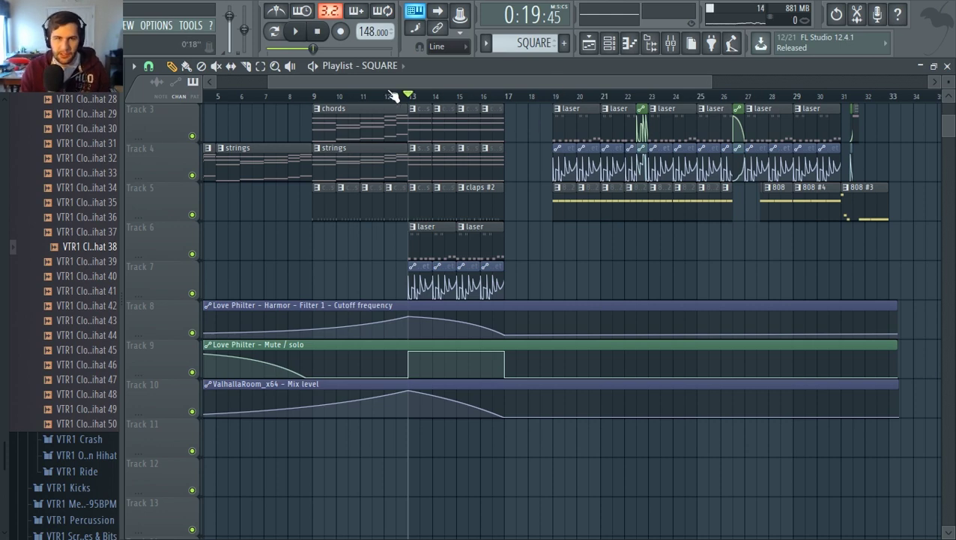
left_click_drag(353, 83, 334, 83)
scroll(337, 161, "up", 2)
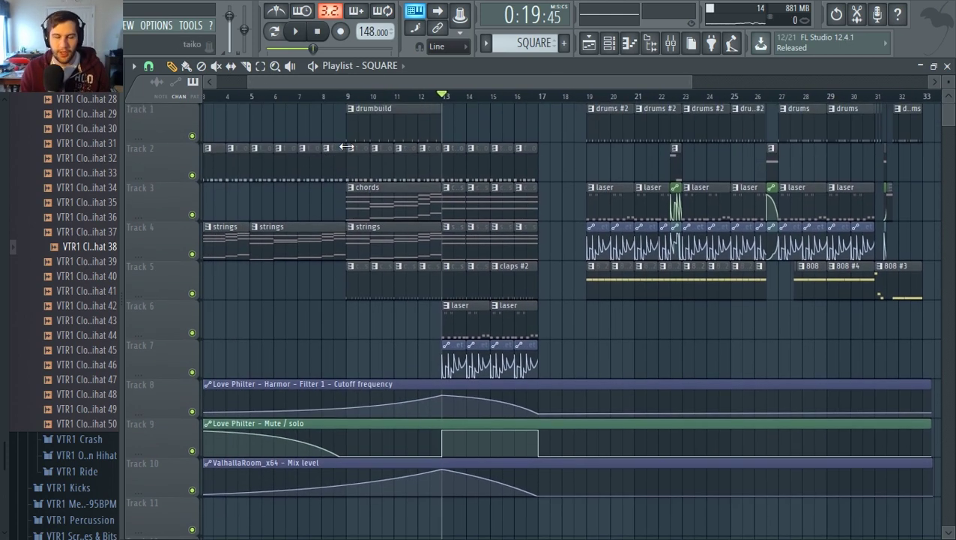
key("space")
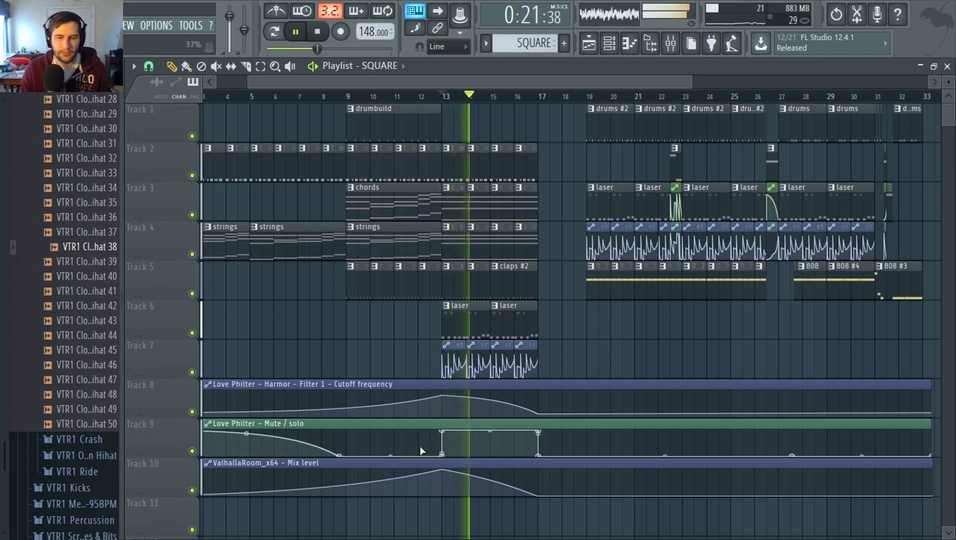
mouse_move(489, 482)
left_mouse_down()
mouse_move(489, 470)
mouse_move(489, 481)
left_mouse_up()
key("space")
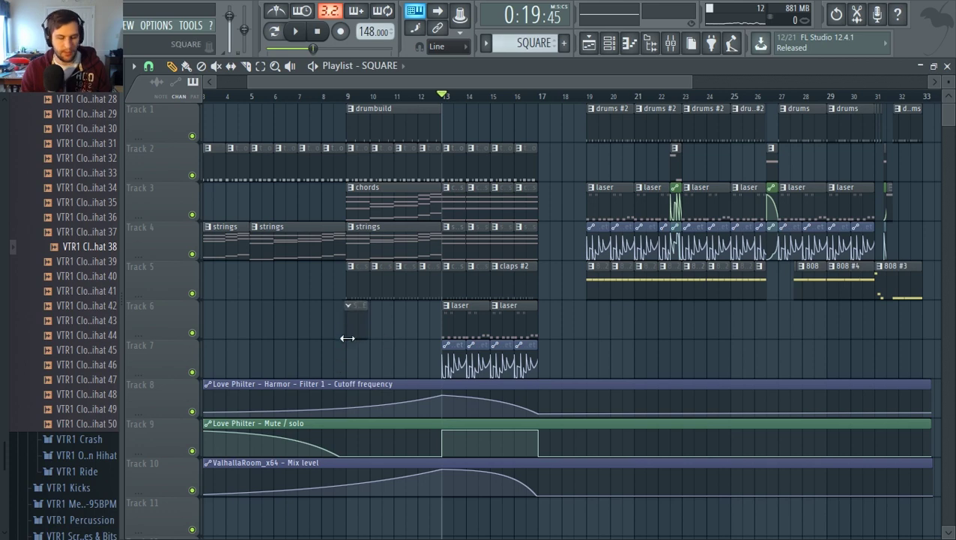
Open Harmor #5's piano roll for the SQUARE pattern and audition its higher keys over playback from bar 13
scroll(366, 335, "up", 5)
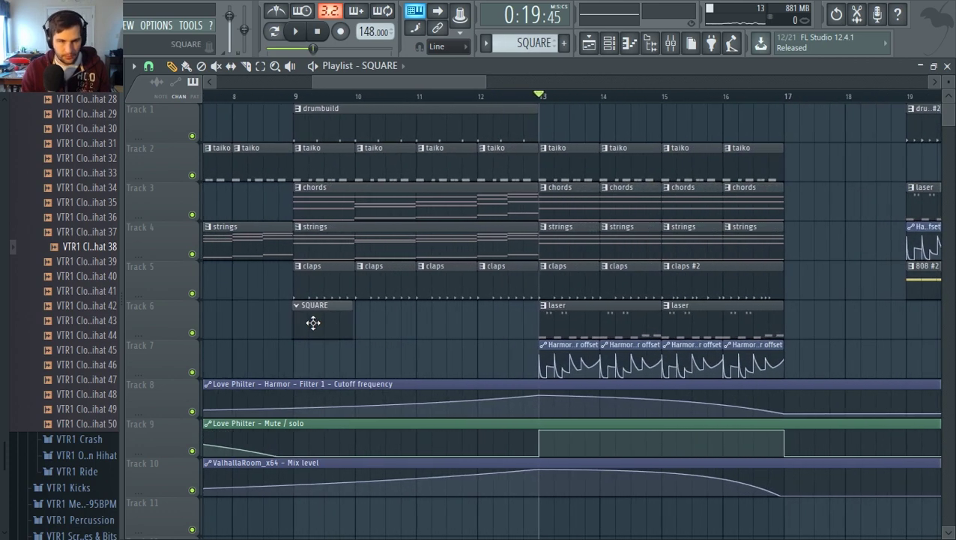
key("F6")
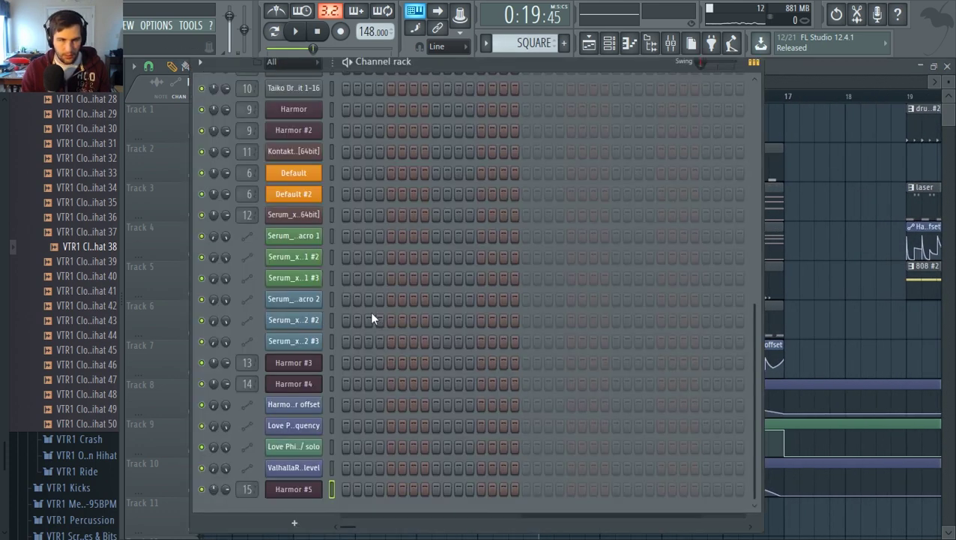
right_click(322, 486)
left_click(376, 387)
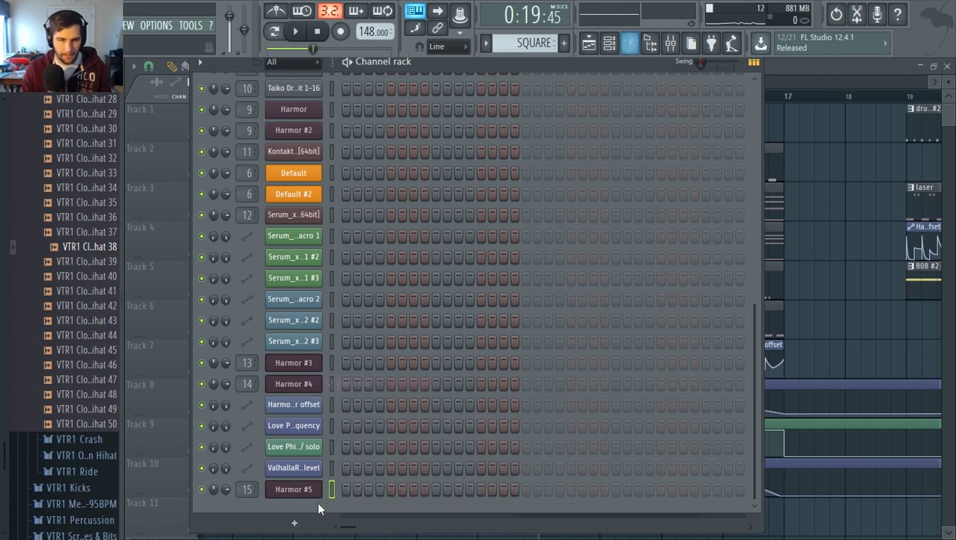
right_click(321, 492)
left_click(354, 384)
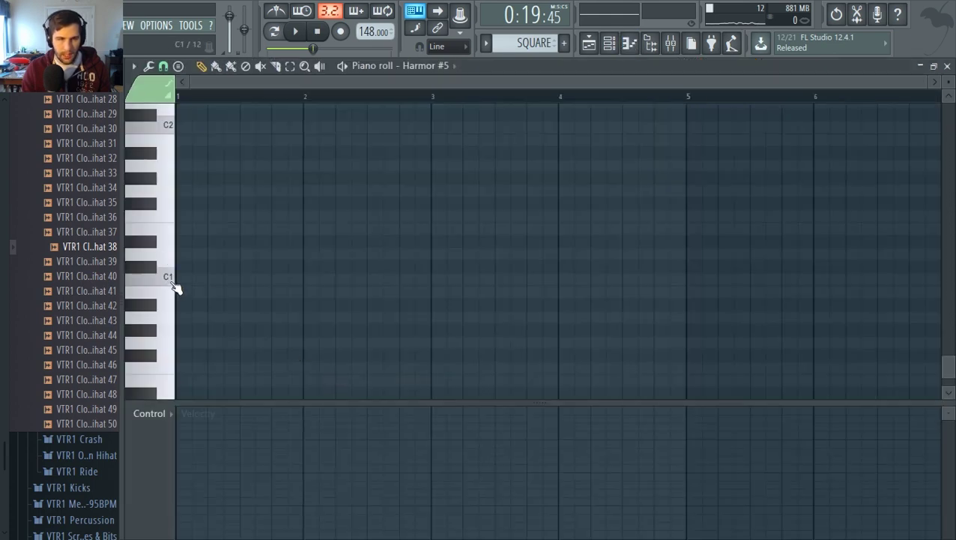
scroll(172, 284, "up", 6)
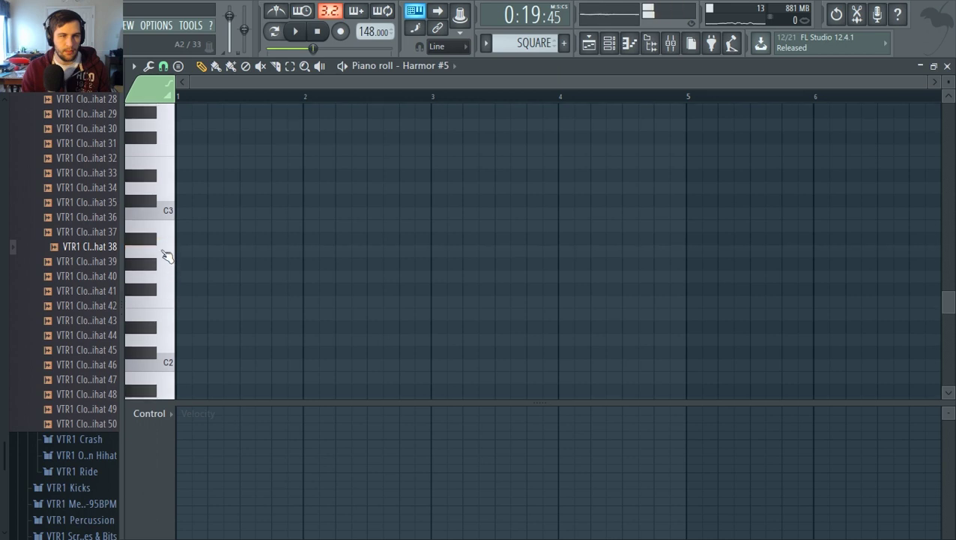
scroll(165, 251, "up", 9)
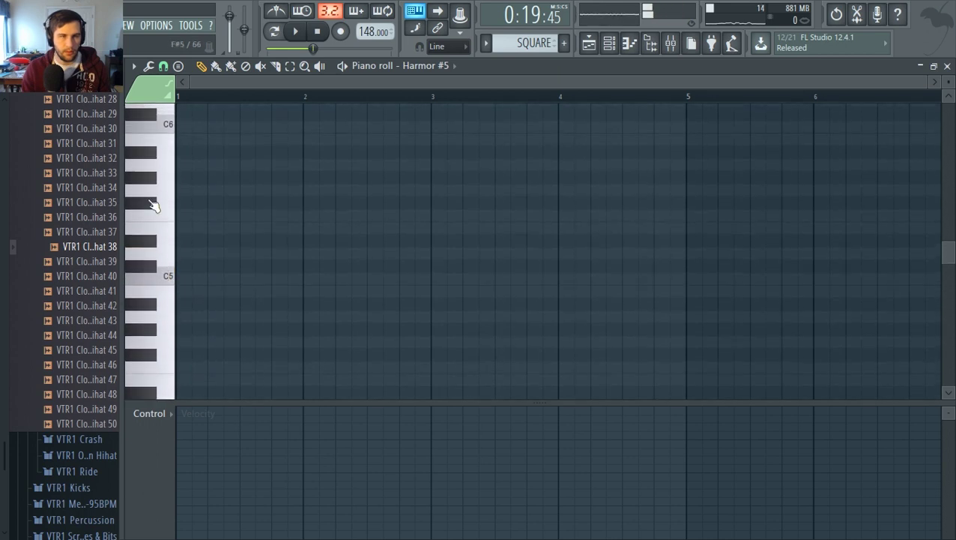
scroll(161, 240, "up", 3)
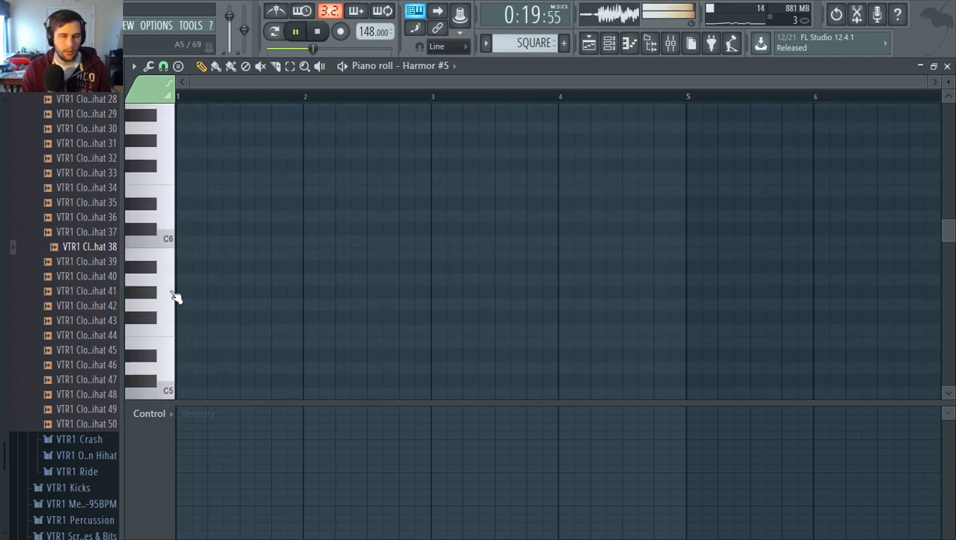
scroll(180, 255, "up", 2)
key("space")
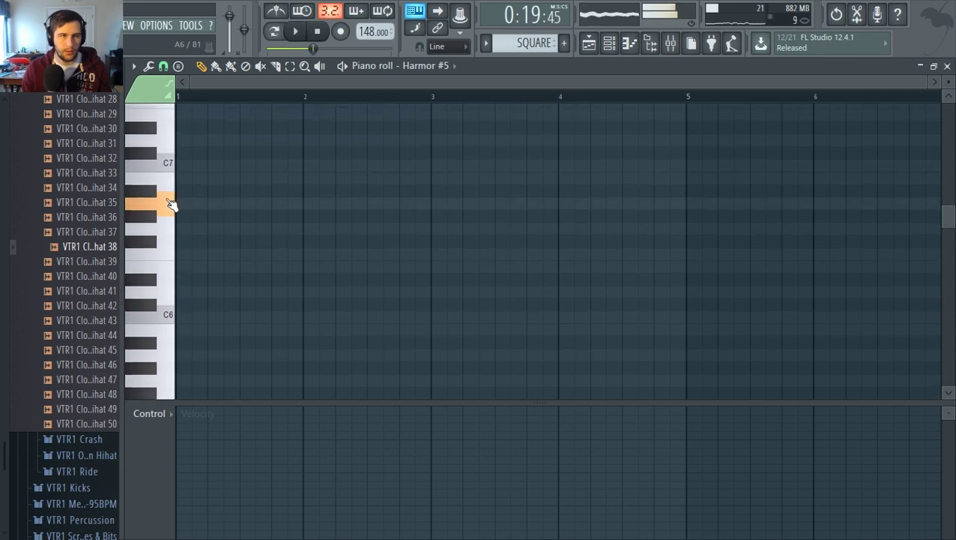
Return to the playlist and remove the SQUARE clip at bar 9 on Track 6
left_click(589, 43)
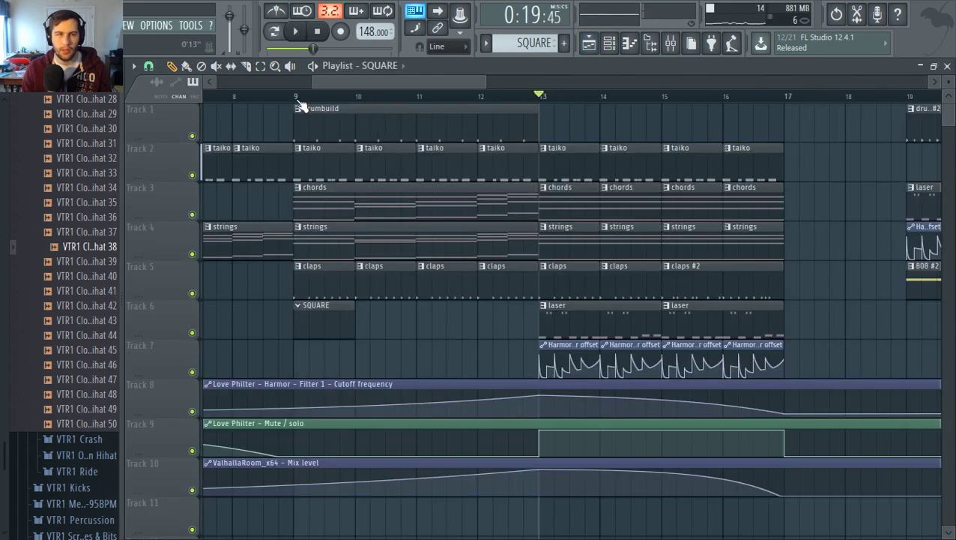
scroll(227, 163, "up", 3)
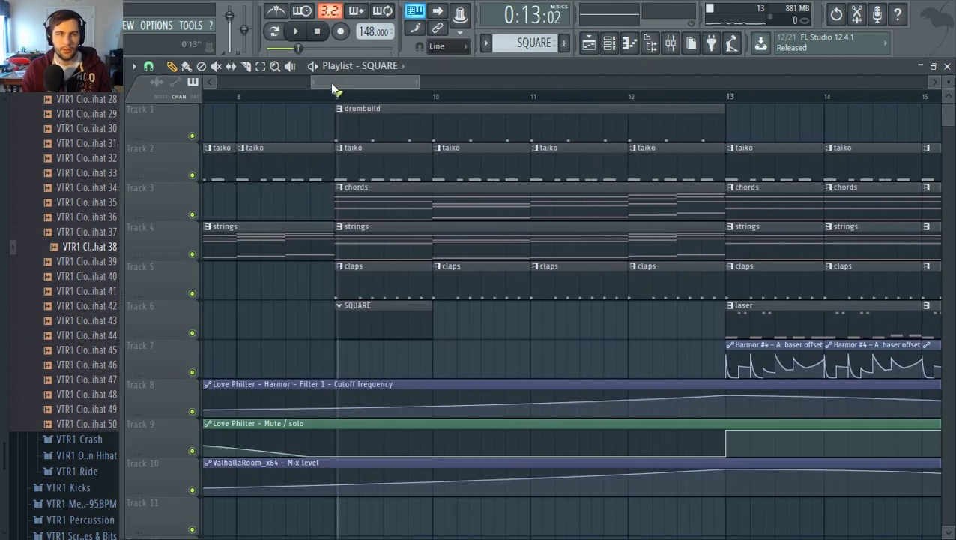
left_click_drag(330, 83, 231, 84)
scroll(281, 300, "down", 5)
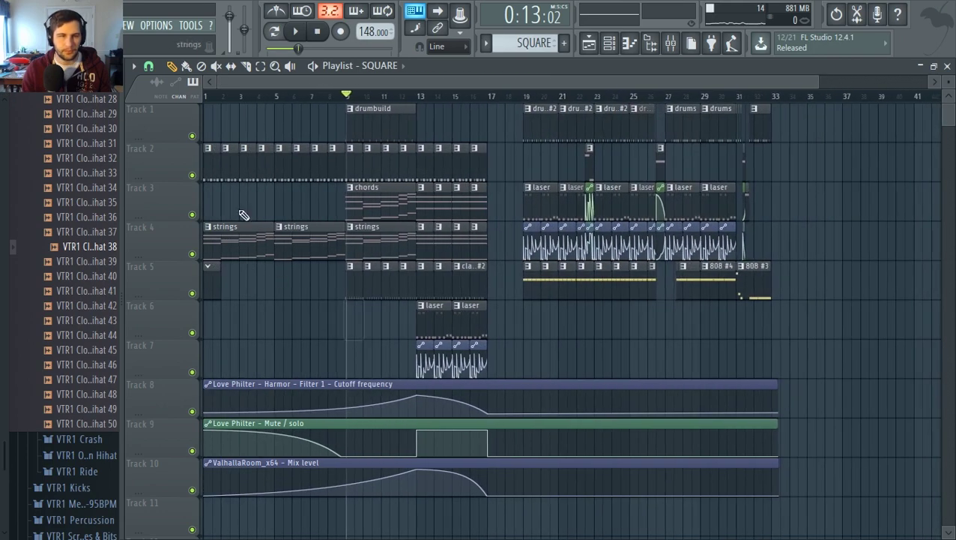
Reopen Harmor #5's piano roll and place a short E5 note at bar 1, auditioning it against the intro
key("F6")
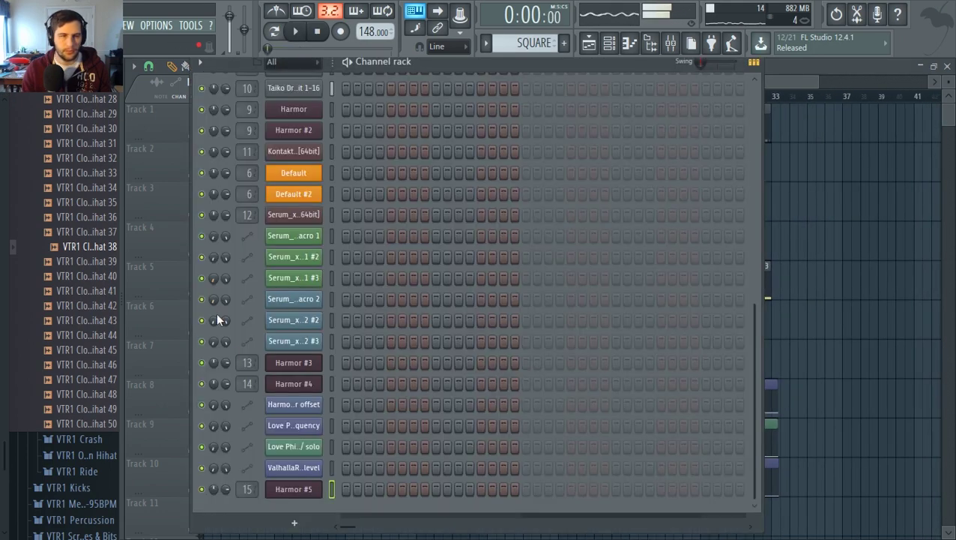
right_click(322, 509)
left_click(350, 383)
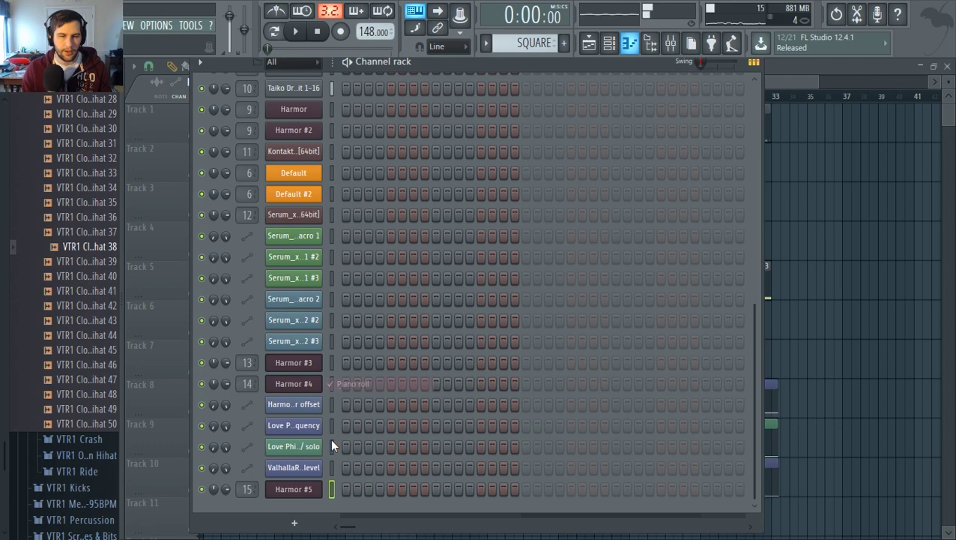
right_click(311, 498)
left_click(377, 386)
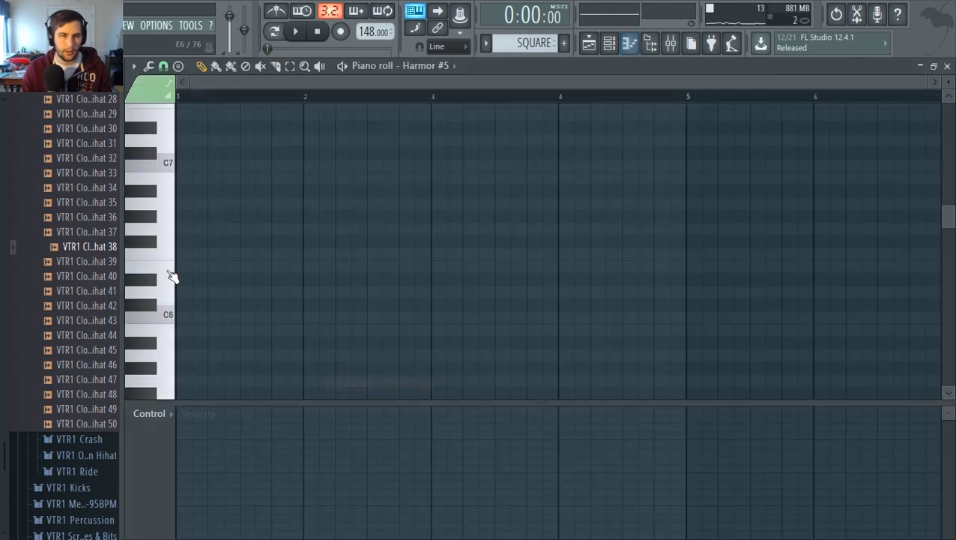
scroll(164, 352, "down", 3)
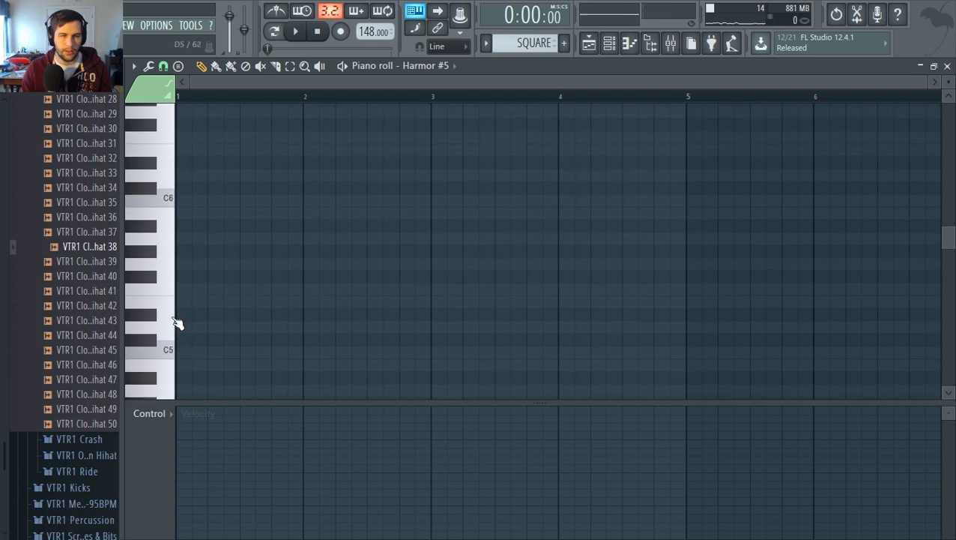
left_click(183, 154)
key("space")
key("space")
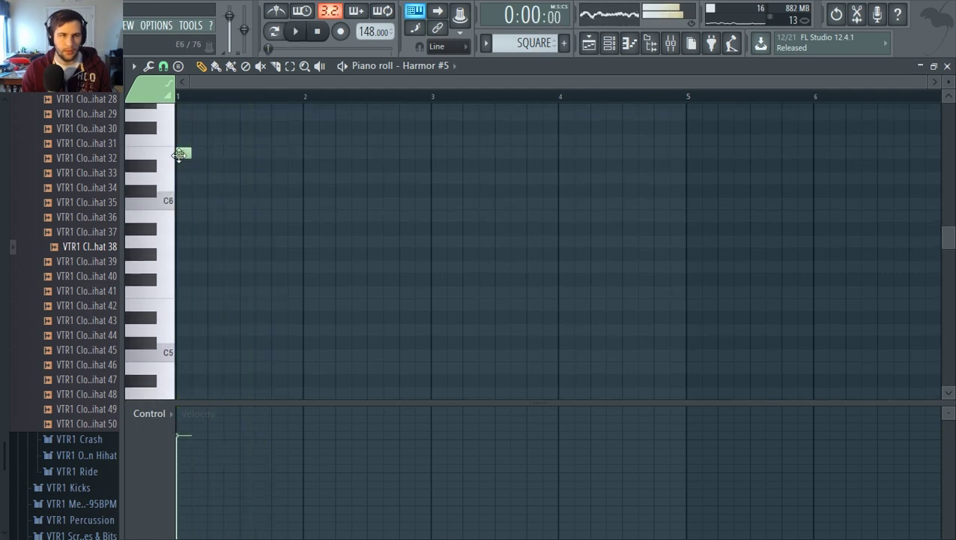
left_click_drag(178, 249, 167, 323)
key("space")
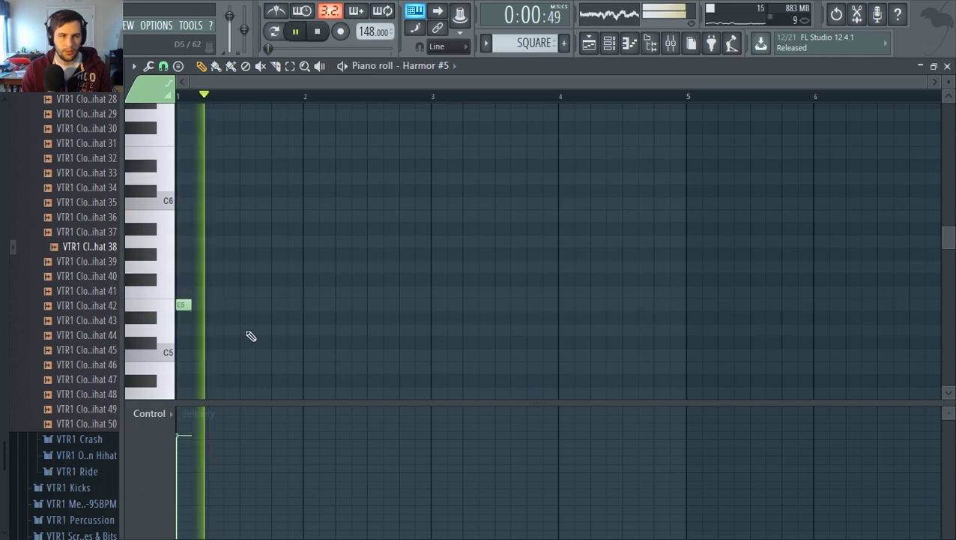
Add a short D5 note at bar 2 and a C5 note at bar 3, and replay the intro
left_click(309, 330)
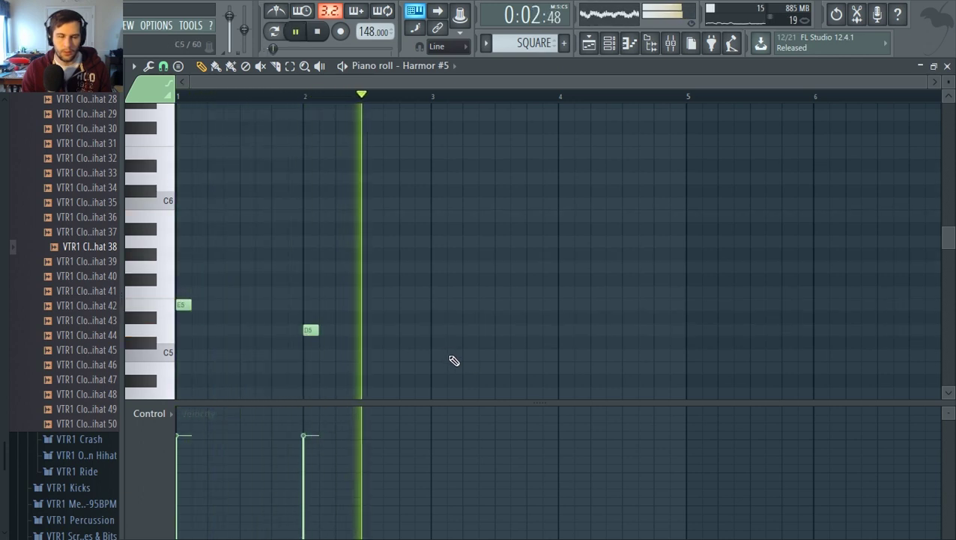
left_click(435, 356)
key("space")
key("space")
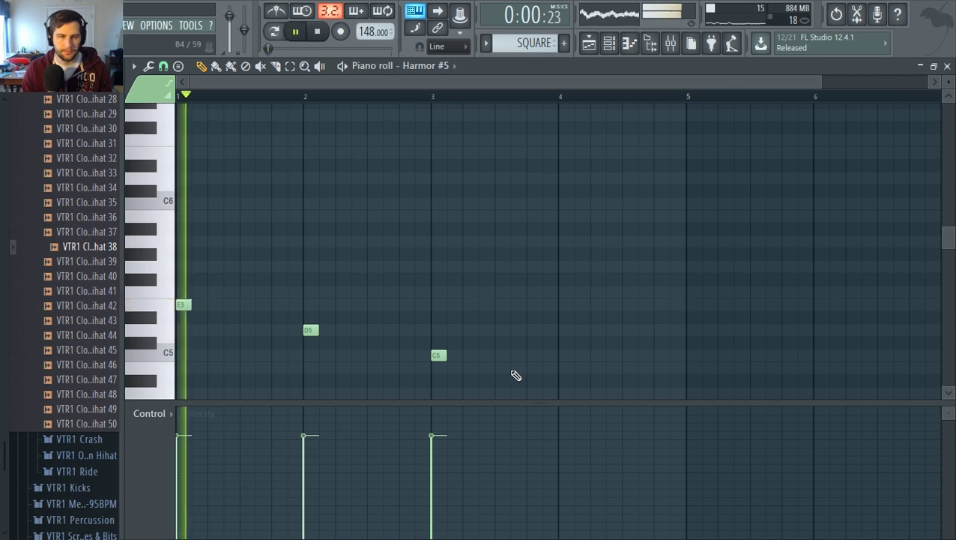
Select and deselect the three notes, stop playback, and place a short A4 note on beat 2 of bar 1
left_click_drag(519, 391, 180, 293)
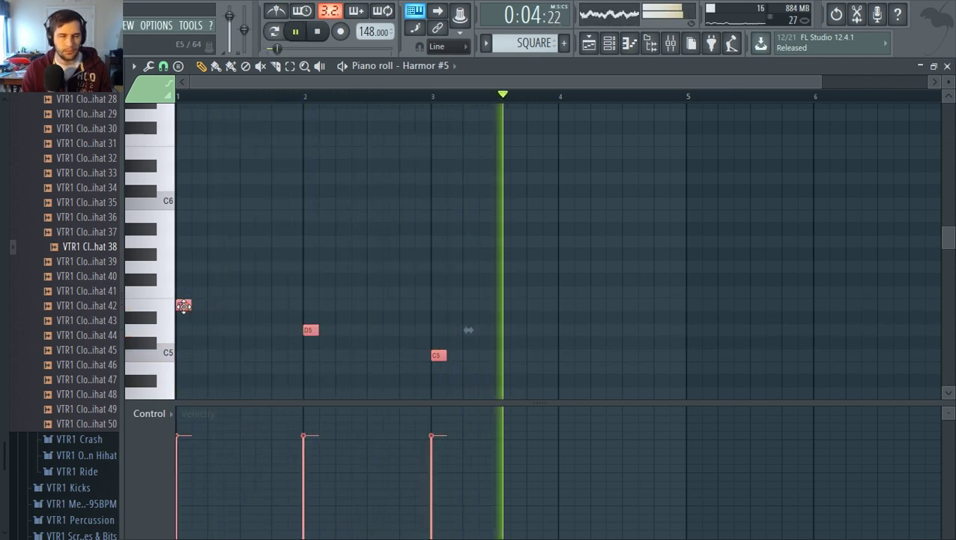
key("space")
scroll(330, 369, "down", 1)
left_click(421, 380, "ctrl")
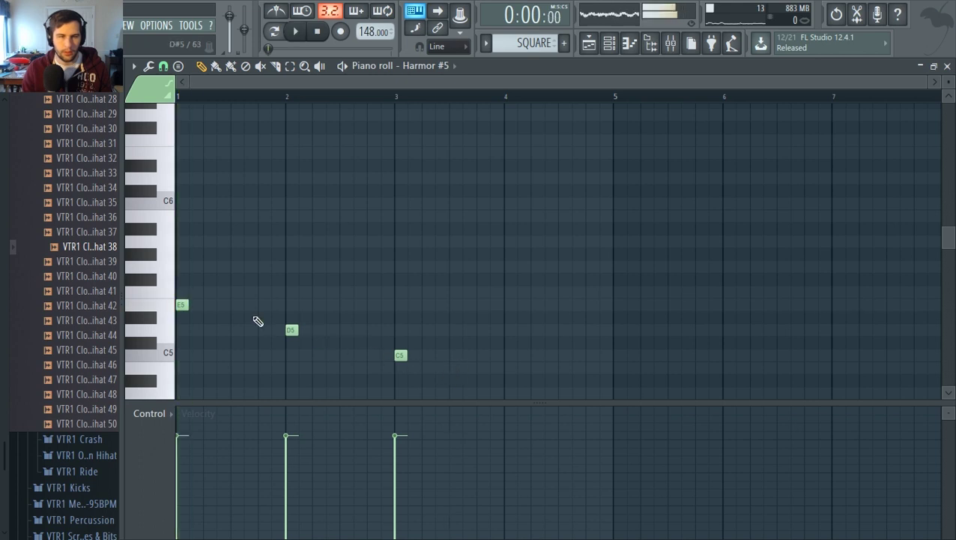
left_click_drag(204, 355, 203, 375)
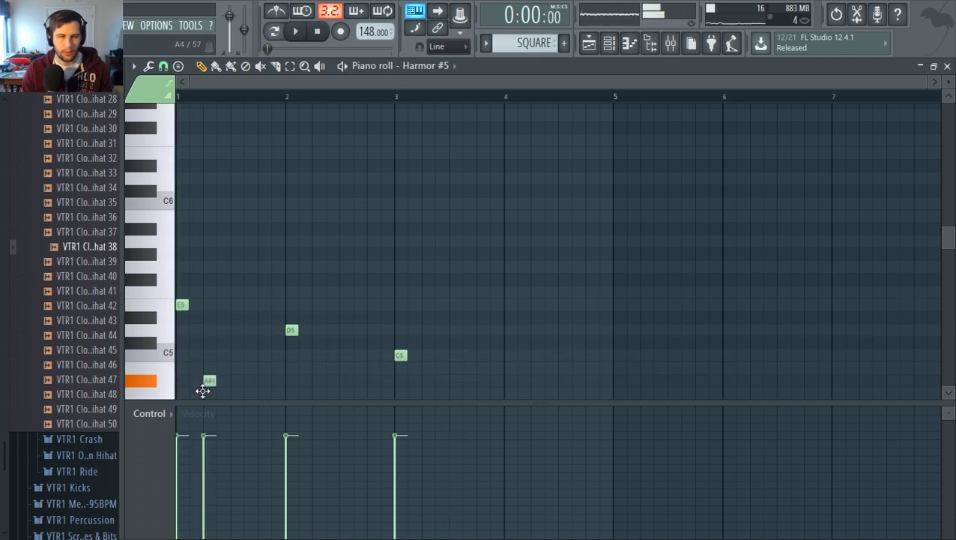
scroll(247, 260, "down", 3)
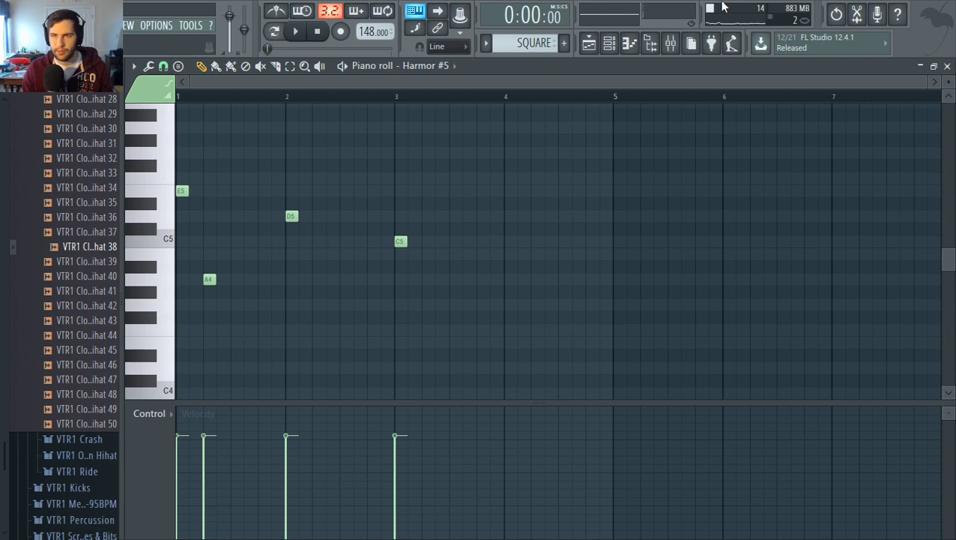
Load Fruity parametric EQ 2 into the first effect slot of Harmor #5's mixer track
left_click(670, 43)
left_click(555, 179)
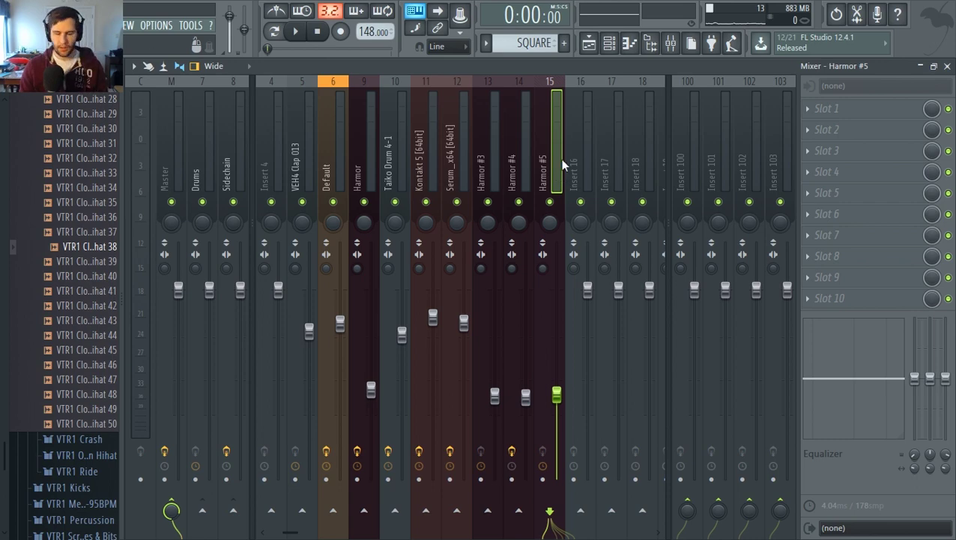
key("space")
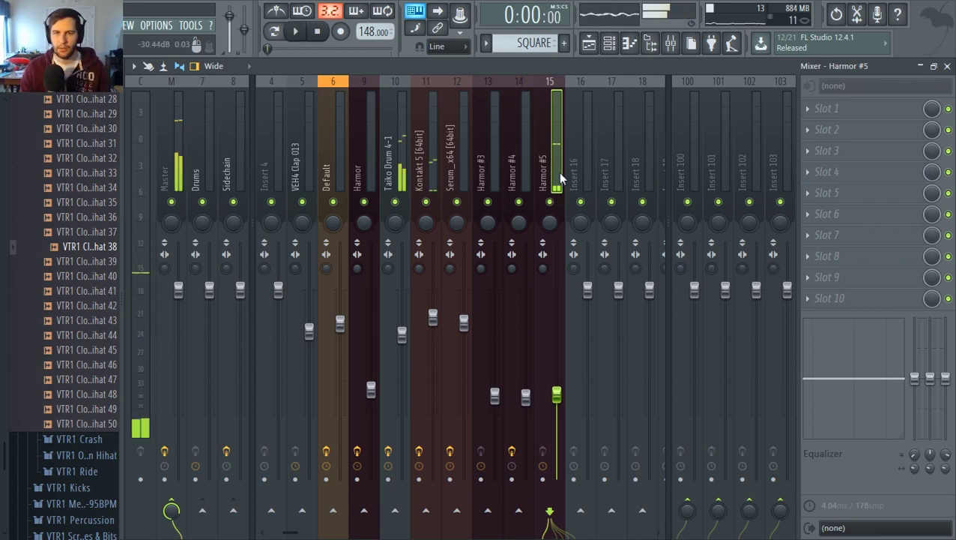
left_click(843, 112)
left_click(652, 125)
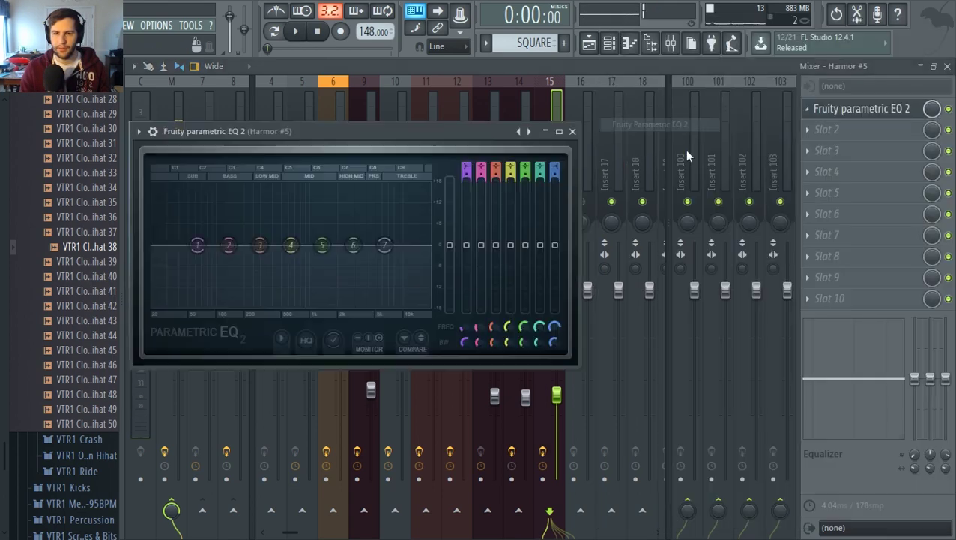
Roll off the highs with EQ band 7 above about 10 kHz and lower band 1 in the low end, auditioning the sound
key("space")
left_click_drag(386, 246, 420, 296)
key("space")
key("space")
key("space")
key("space")
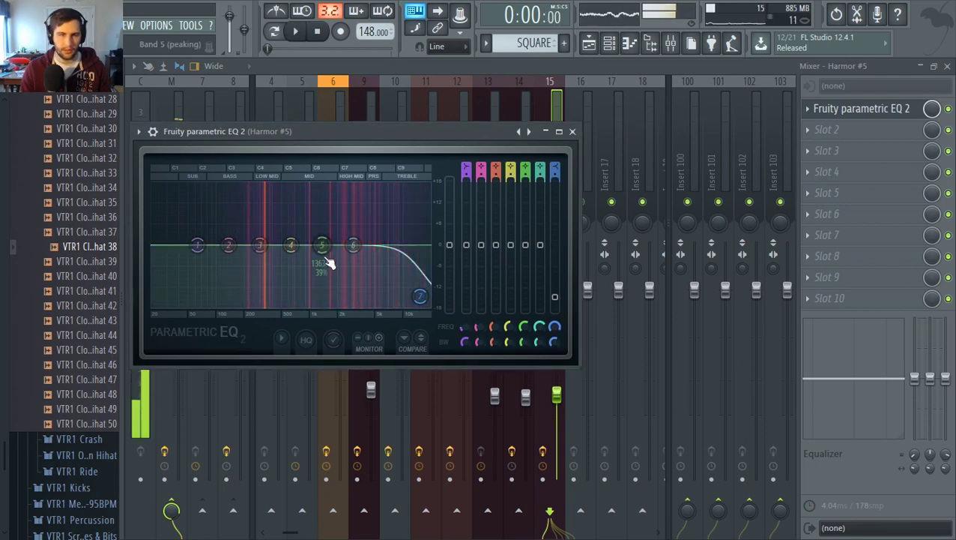
left_click_drag(197, 245, 204, 296)
key("space")
key("space")
Load OTT_x64 into slot 2 of the Harmor #5 mixer track, set its Depth to 58 %, and audition it
left_click(855, 134)
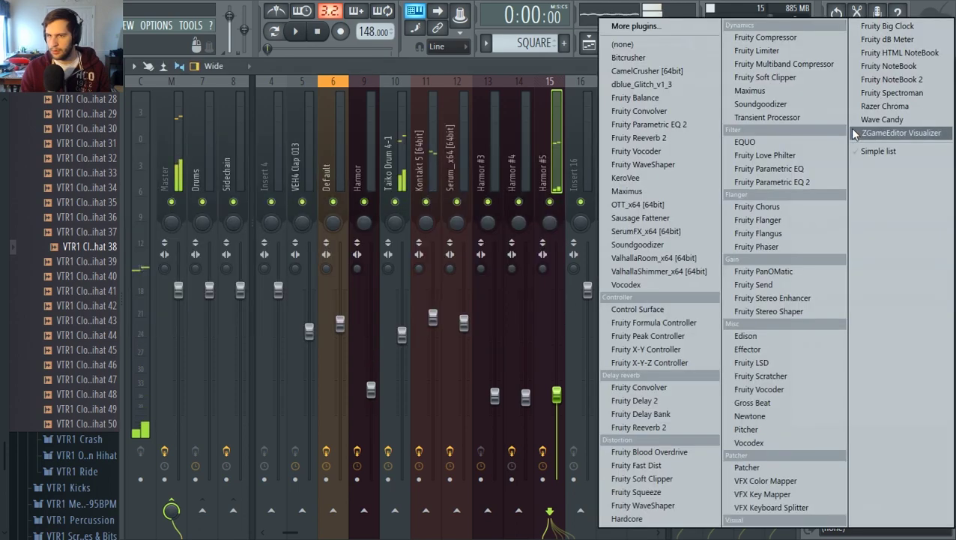
left_click(653, 204)
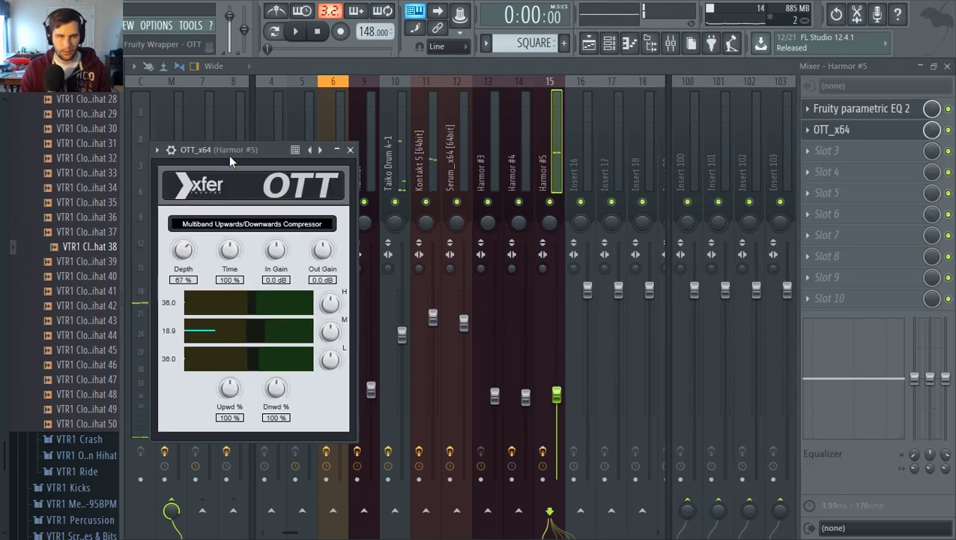
key("space")
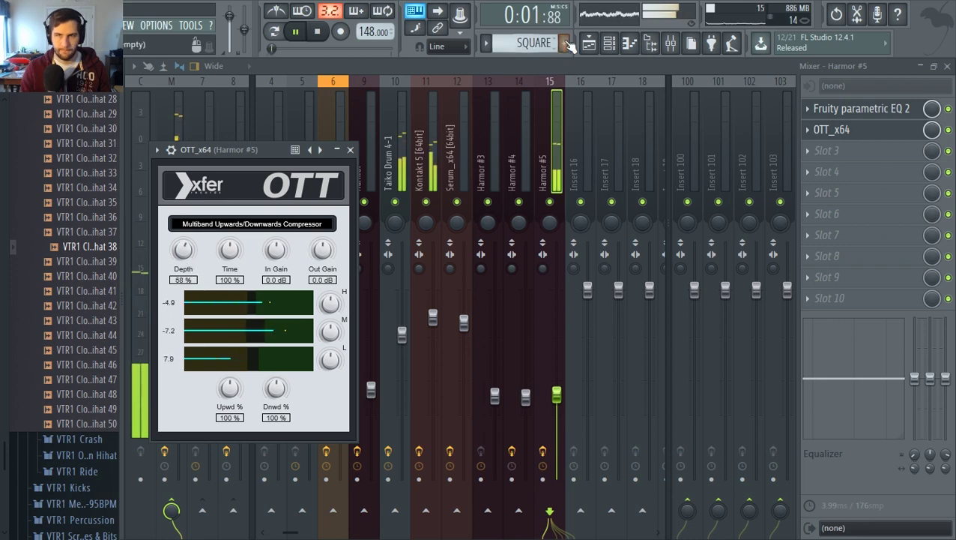
Return to Harmor #5's piano roll and shift the A4 note in bar 1 half a beat later during playback
key("space")
key("F5")
double_click(212, 280)
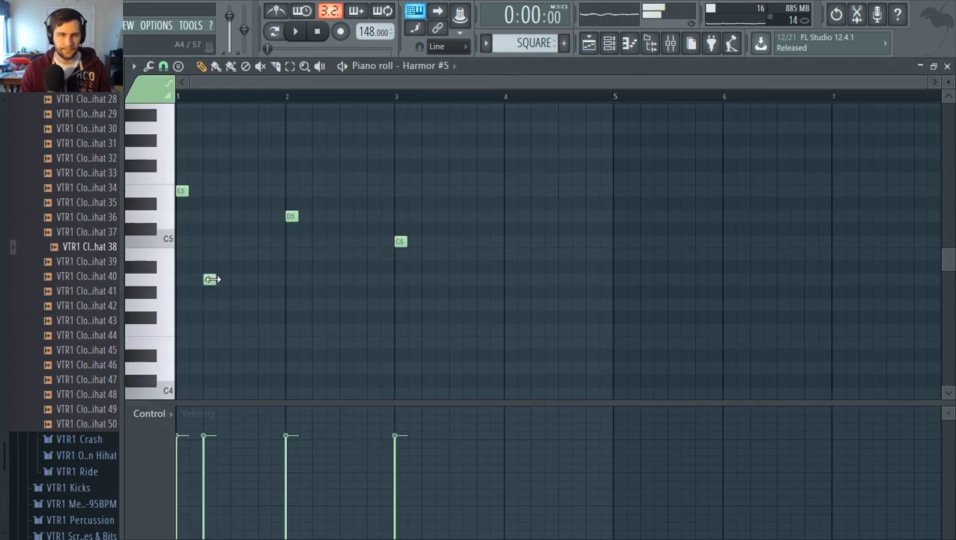
key("space")
mouse_move(212, 278)
left_mouse_down()
mouse_move(237, 280)
mouse_move(224, 280)
left_mouse_up()
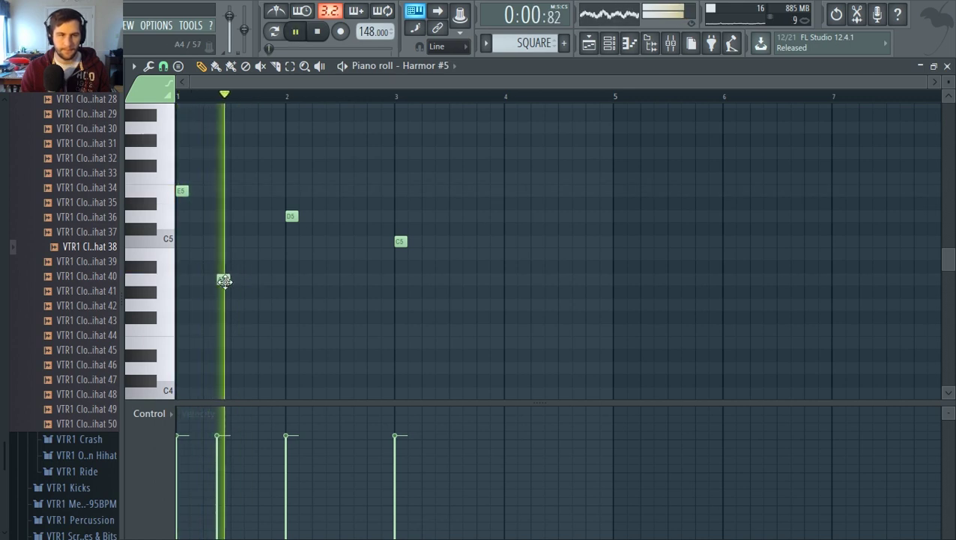
Add short A4 notes in bars 2 and 3 at the same offset as bar 1's A4, and replay the melody
left_click(328, 279)
key("space")
key("space")
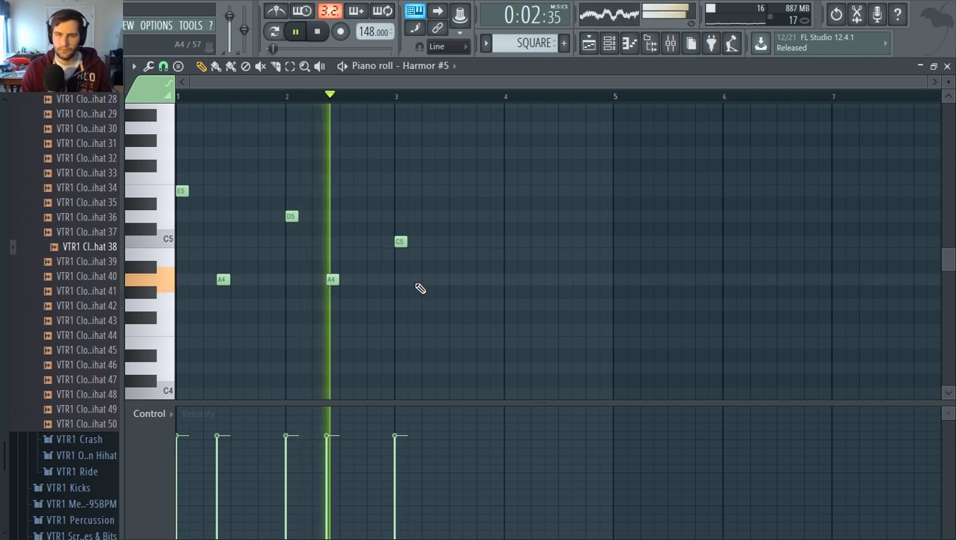
left_click(450, 279)
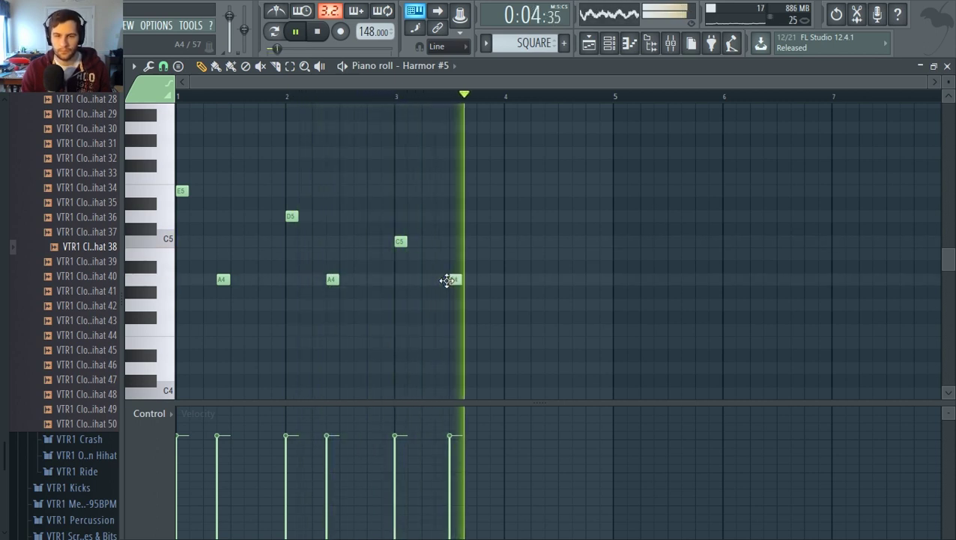
left_click_drag(450, 279, 437, 279)
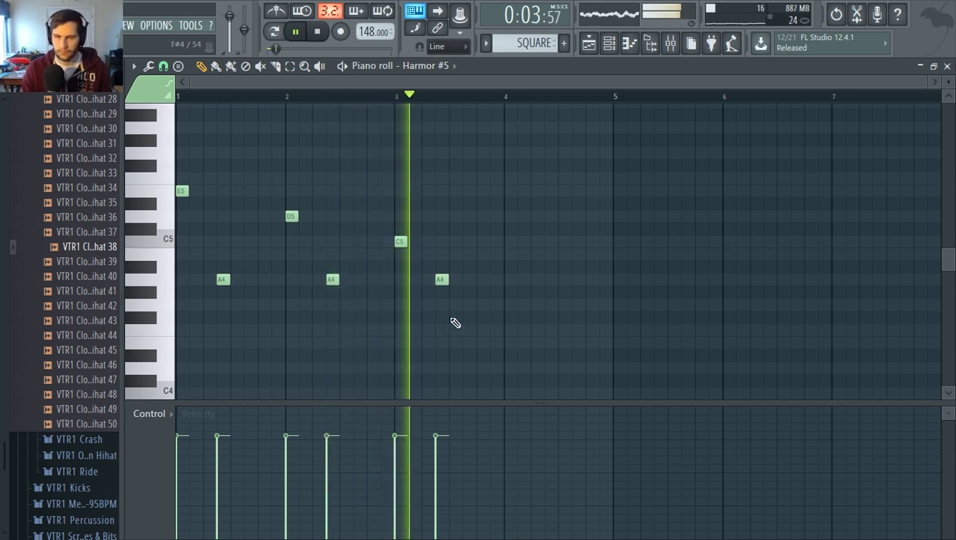
Stop playback and add a short B4 note at bar 4 and an A4 note halfway through bar 4
key("space")
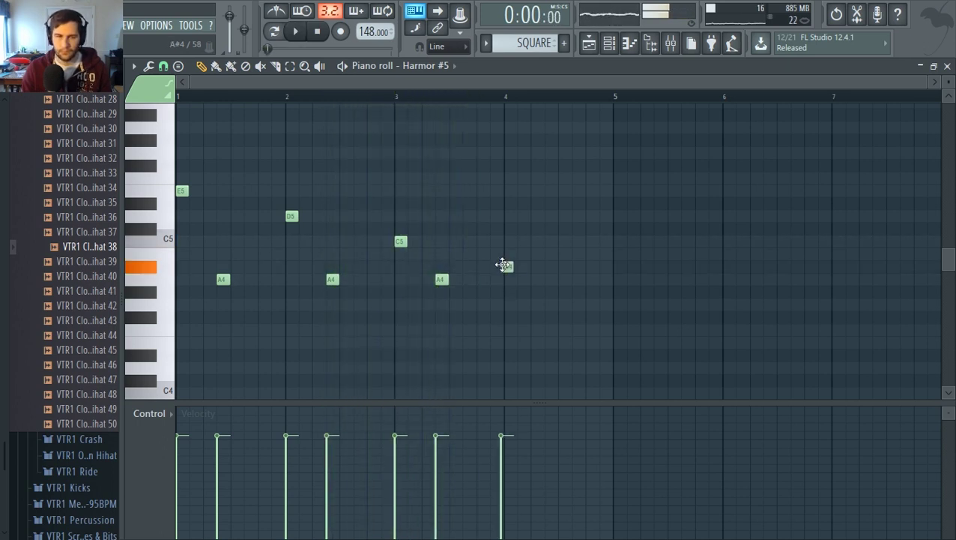
left_click_drag(502, 265, 506, 250)
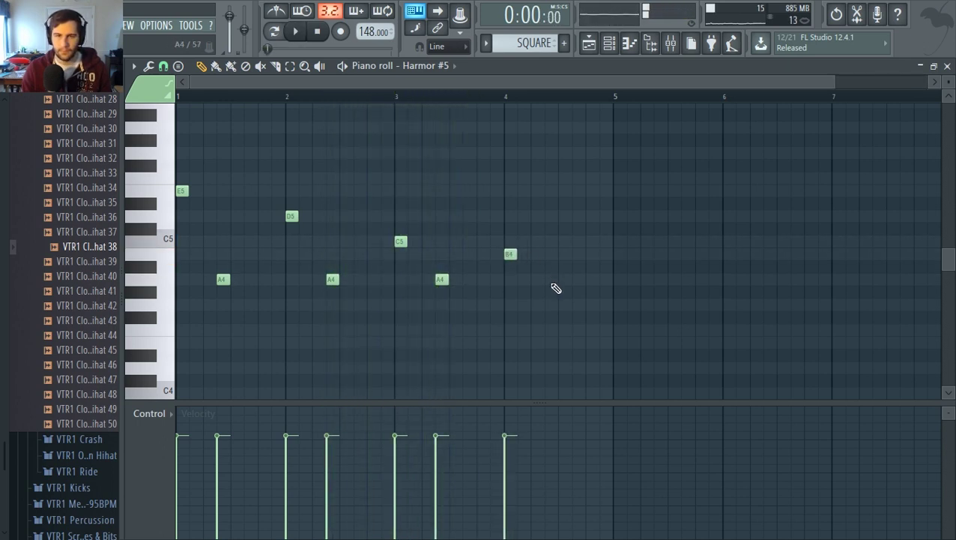
scroll(548, 293, "down", 1)
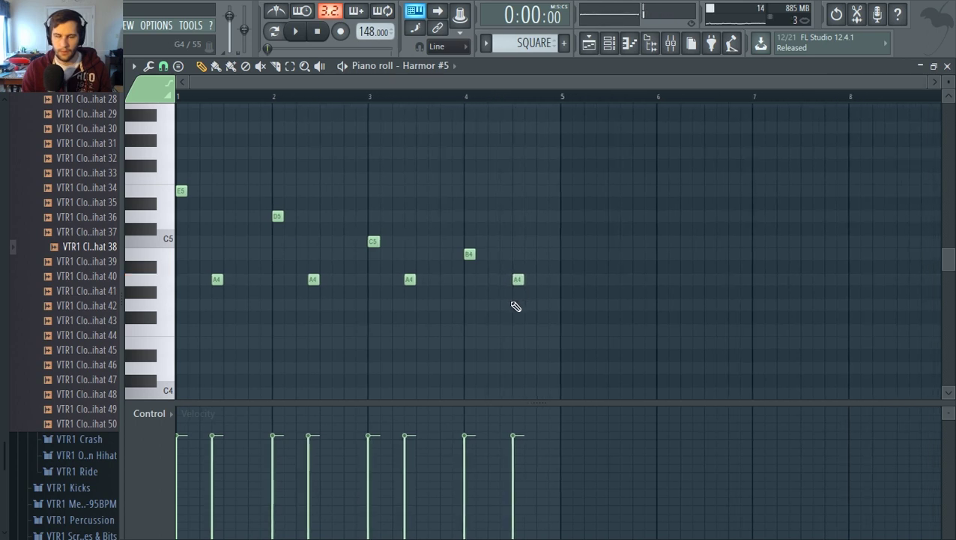
Duplicate the four-bar melody into bars 5 to 8 and play it from bar 5
left_click_drag(587, 328, 53, 133)
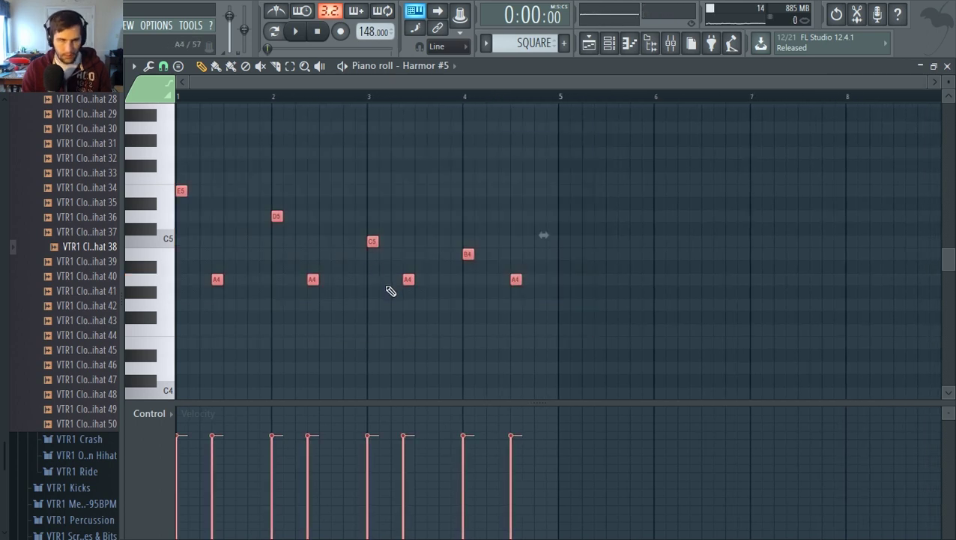
left_click_drag(182, 191, 565, 191)
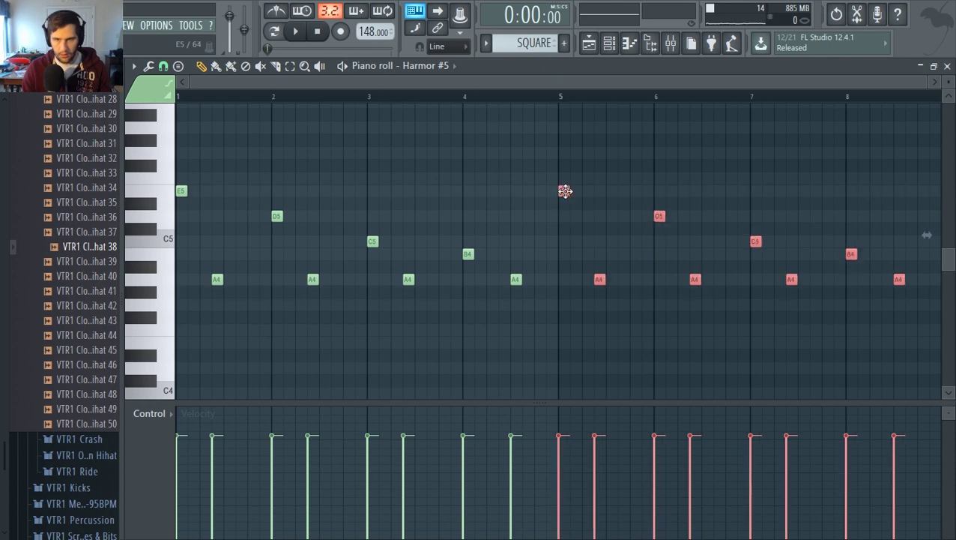
scroll(534, 207, "down", 2)
left_click(435, 96)
key("space")
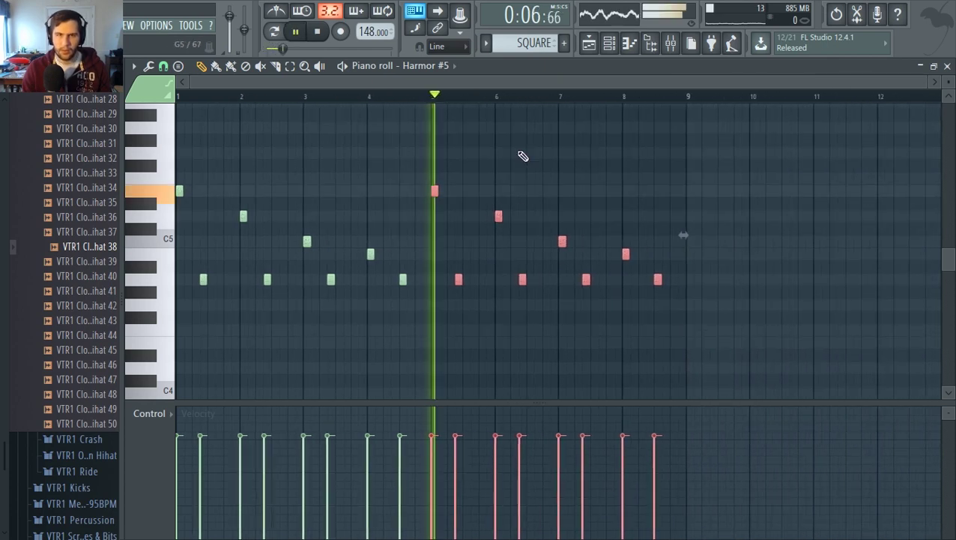
Raise the bar 6 note to F#5 and the bar 7 note to G5, auditioning the melody between edits
key("space")
left_click_drag(498, 216, 494, 172)
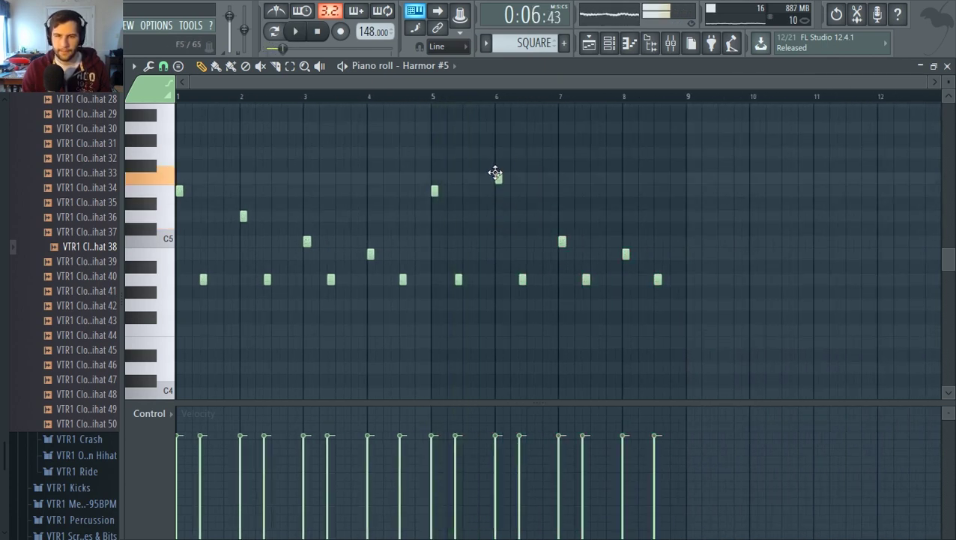
key("space")
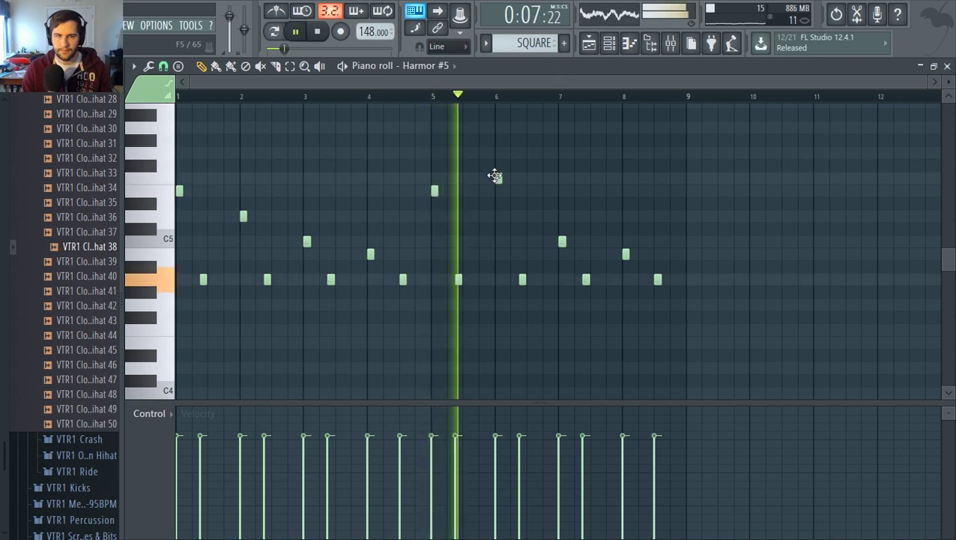
key("space")
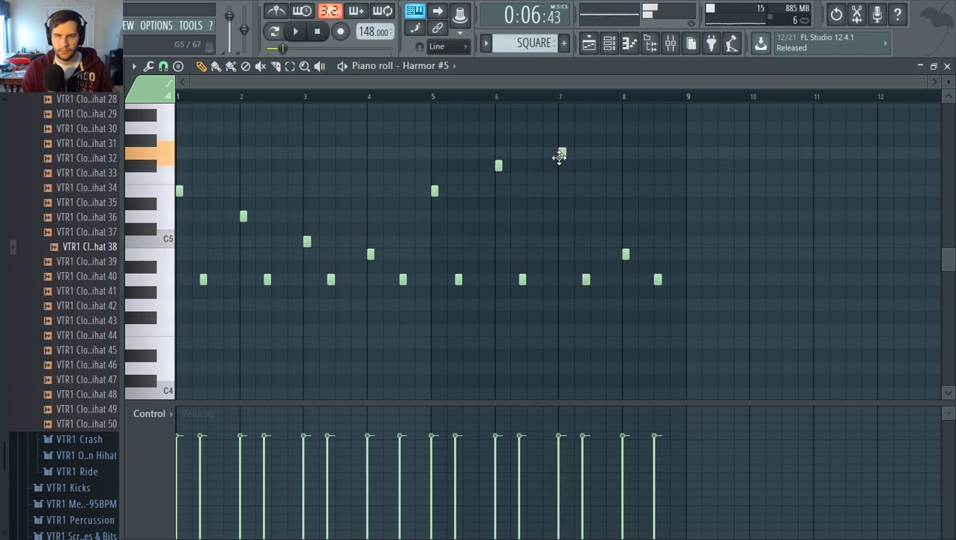
key("space")
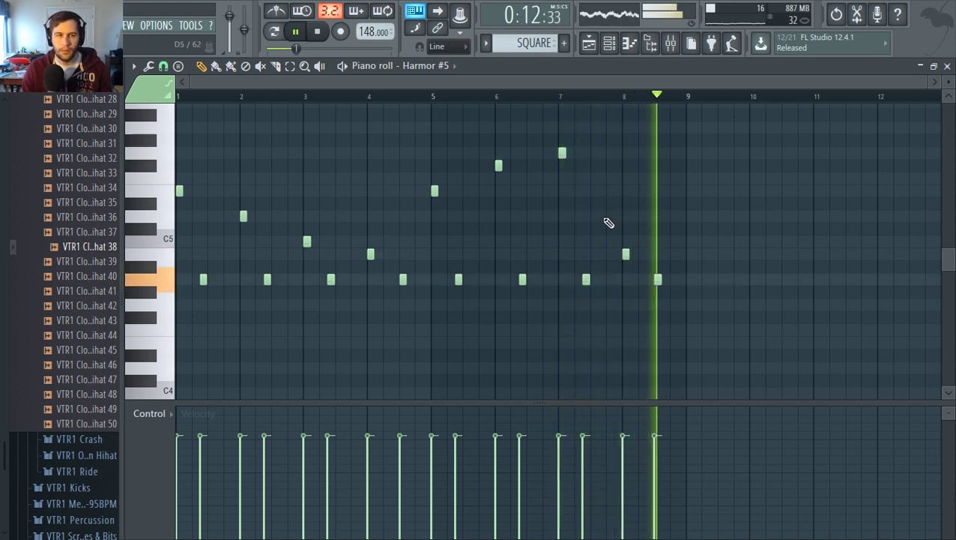
key("space")
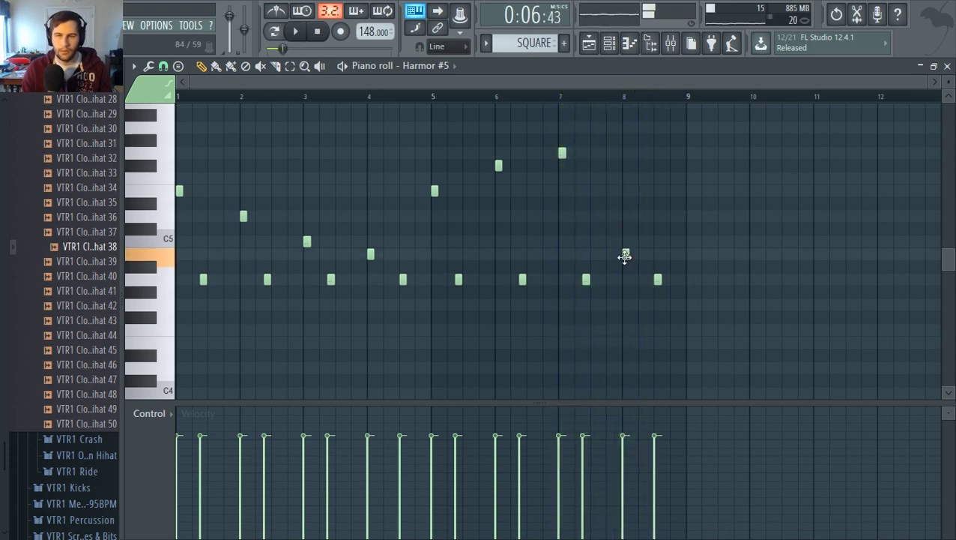
Raise the bar 8 note to C5 and the melody's final note to D5, checking the ending by playback
left_click_drag(625, 256, 623, 239)
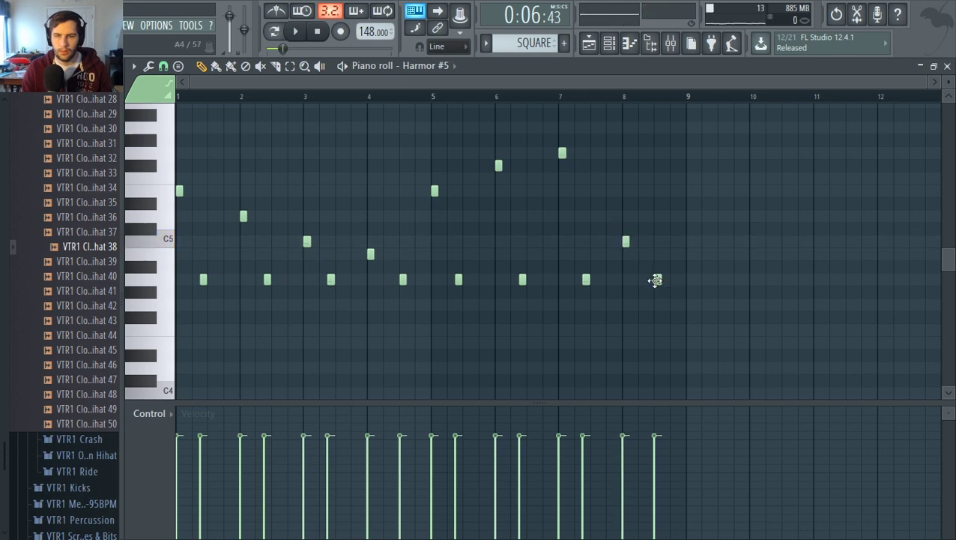
left_click_drag(655, 280, 654, 257)
key("space")
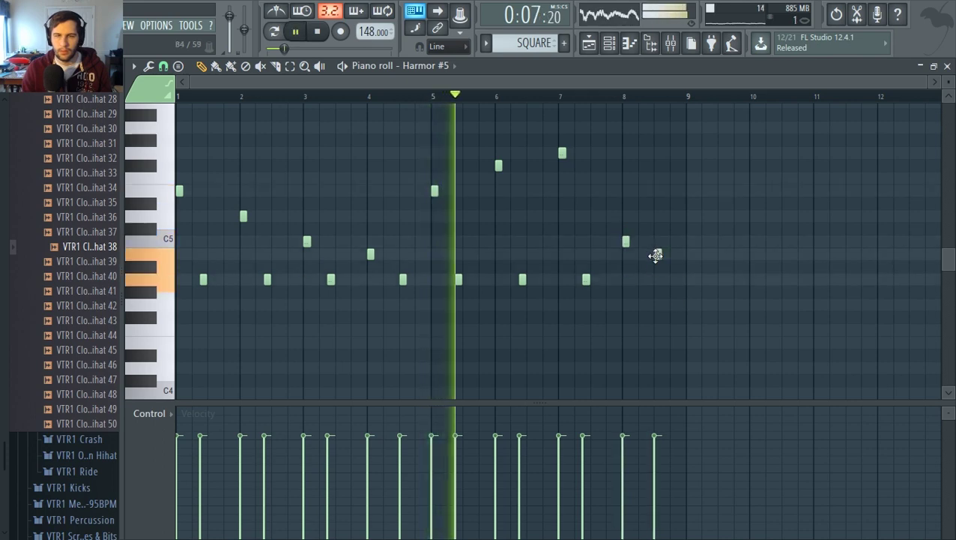
key("space")
left_click(620, 98)
key("space")
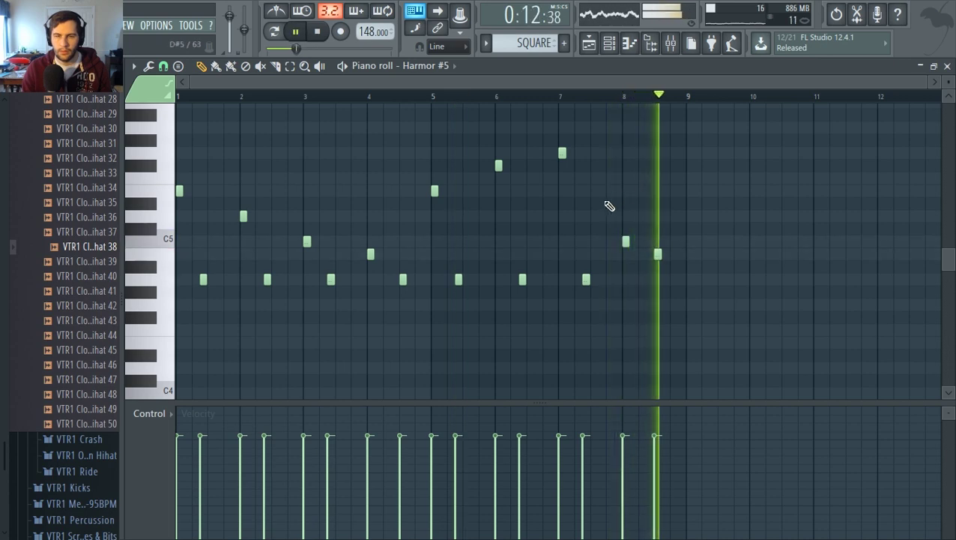
key("space")
key("space")
left_click_drag(661, 262, 659, 210)
key("space")
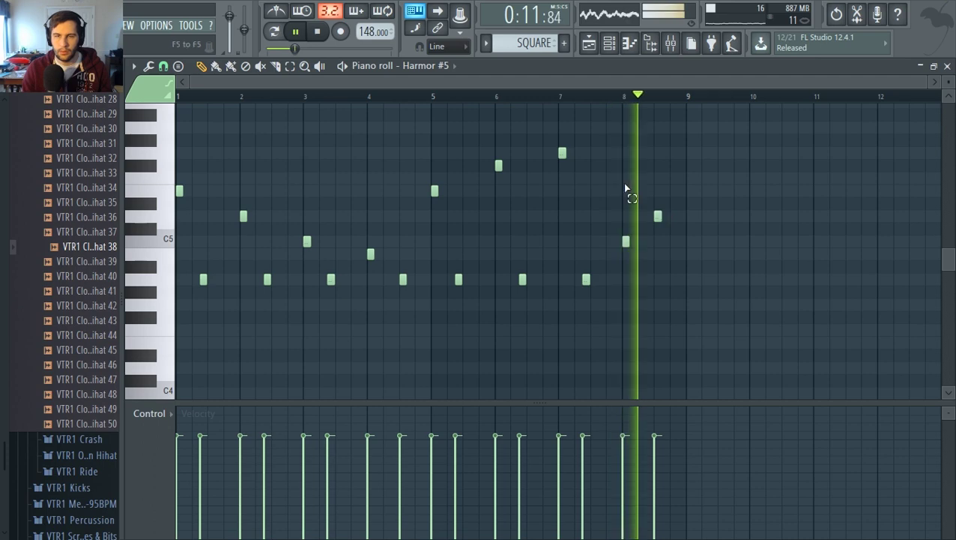
Switch to the playlist in song mode and listen to the arrangement from bar 9
left_click(591, 43)
key("space")
left_click(272, 32)
key("space")
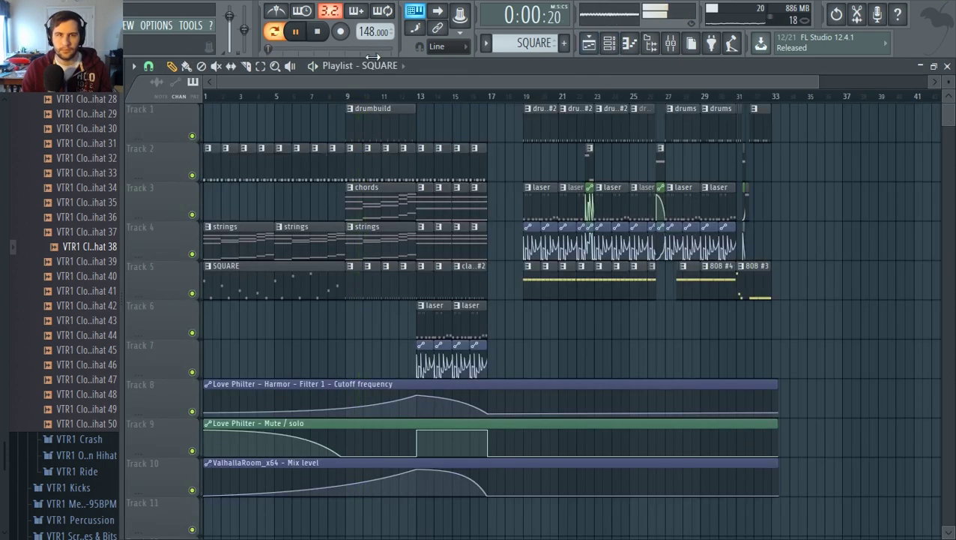
left_click(349, 98)
key("space")
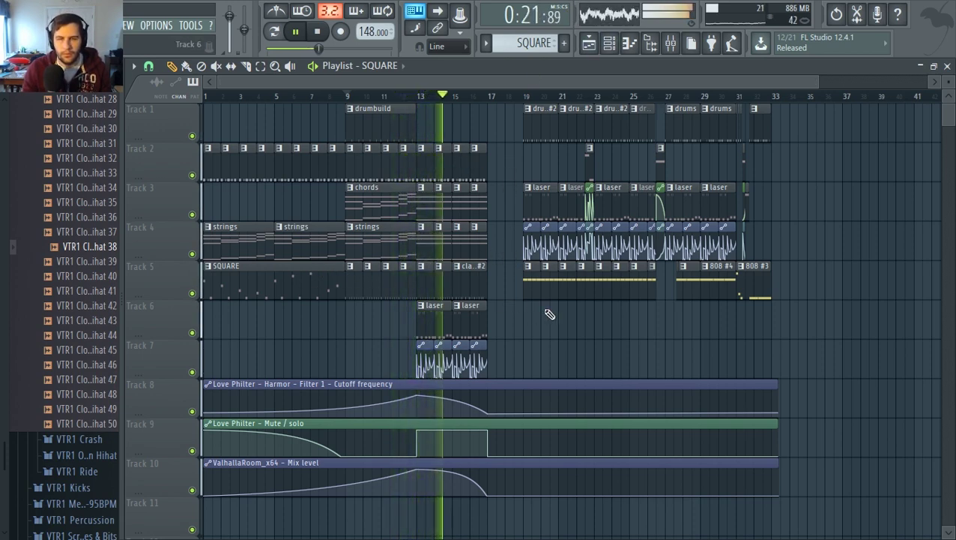
Stop playback and delete the laser clips on Track 6 and the automation clips on Track 7 at bars 13 to 17
left_click_drag(530, 85, 555, 90)
key("space")
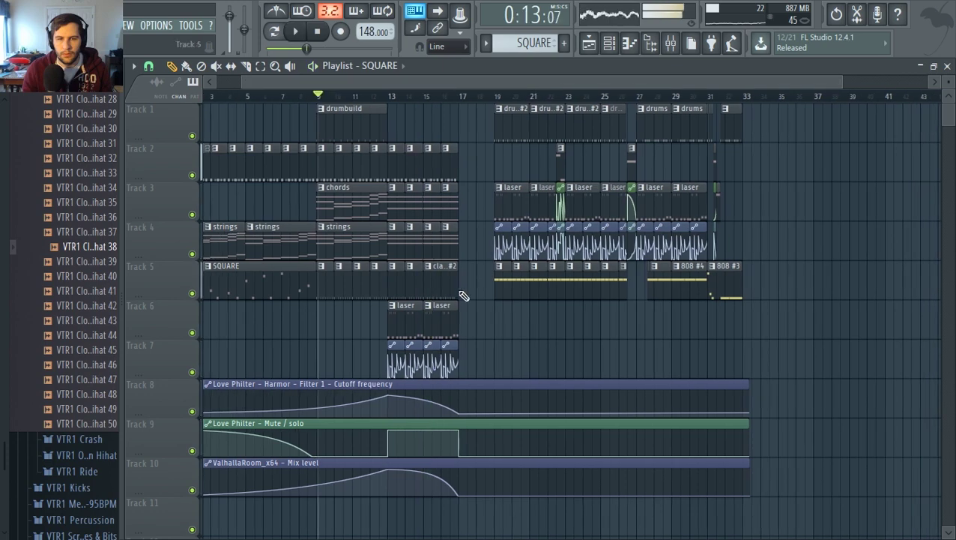
right_click(442, 326)
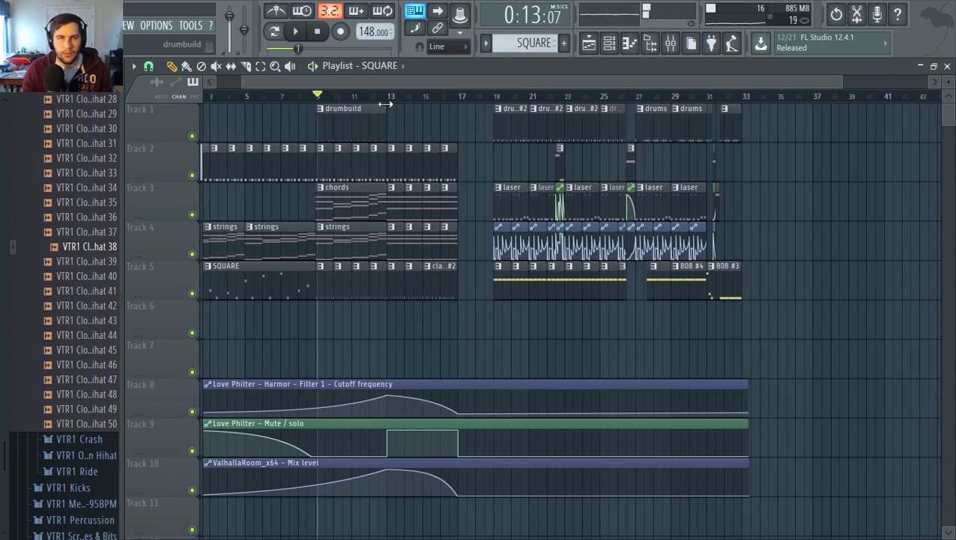
Listen to the arrangement from bar 13 and to the drop from bar 19
left_click(386, 101)
key("space")
left_click(500, 100)
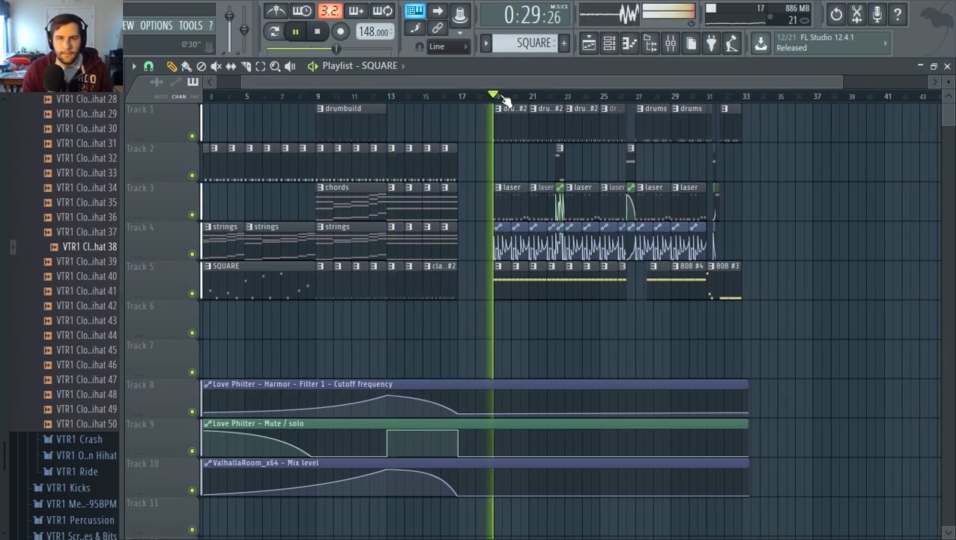
left_click_drag(496, 81, 555, 90)
key("space")
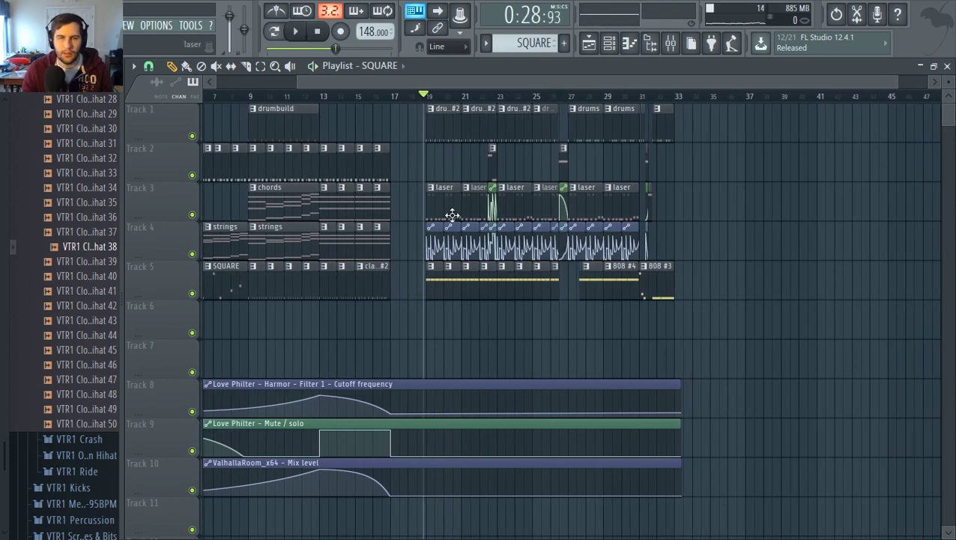
Place a chords clip on Track 2 at bar 19 and shorten it to a quarter bar
left_click_drag(533, 82, 554, 85)
scroll(481, 242, "up", 3)
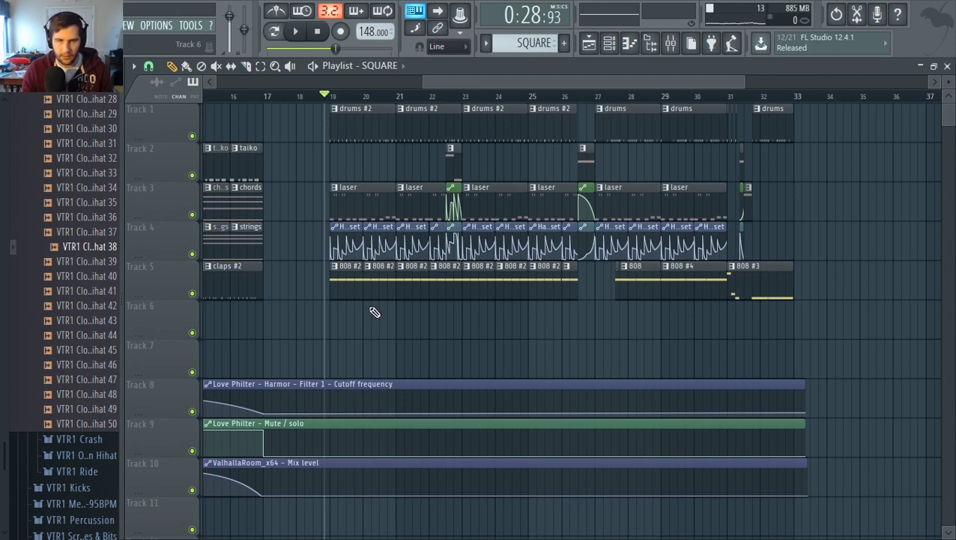
left_click_drag(455, 84, 408, 84)
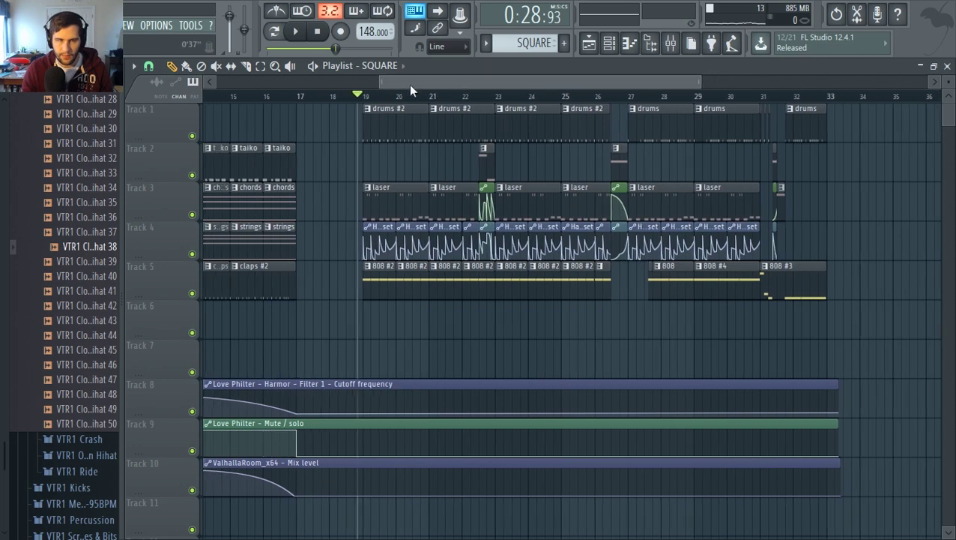
left_click(320, 210)
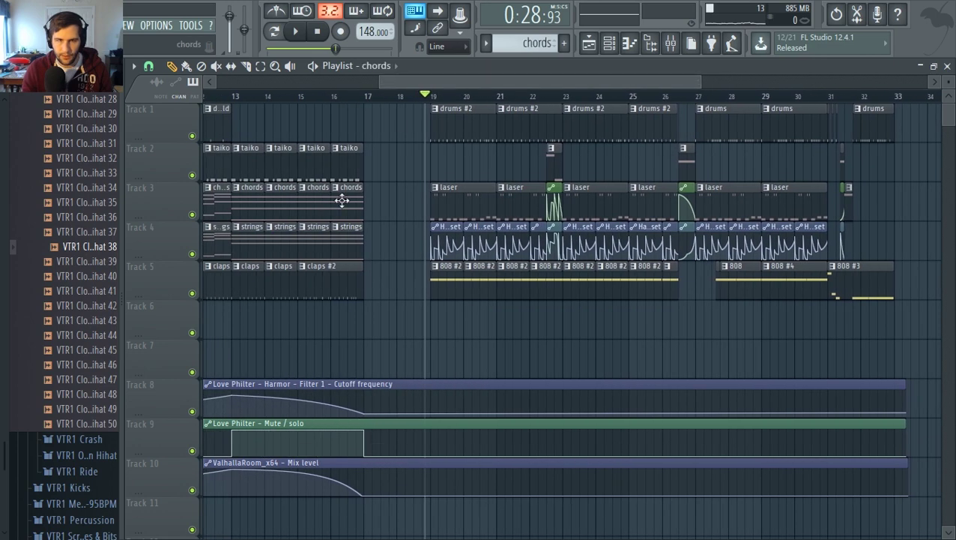
left_click(422, 170)
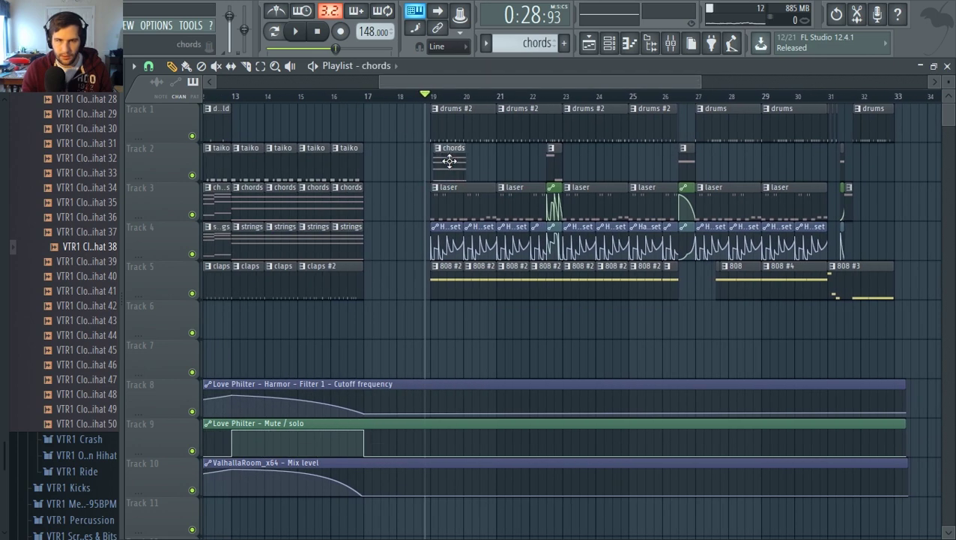
scroll(447, 160, "up", 3)
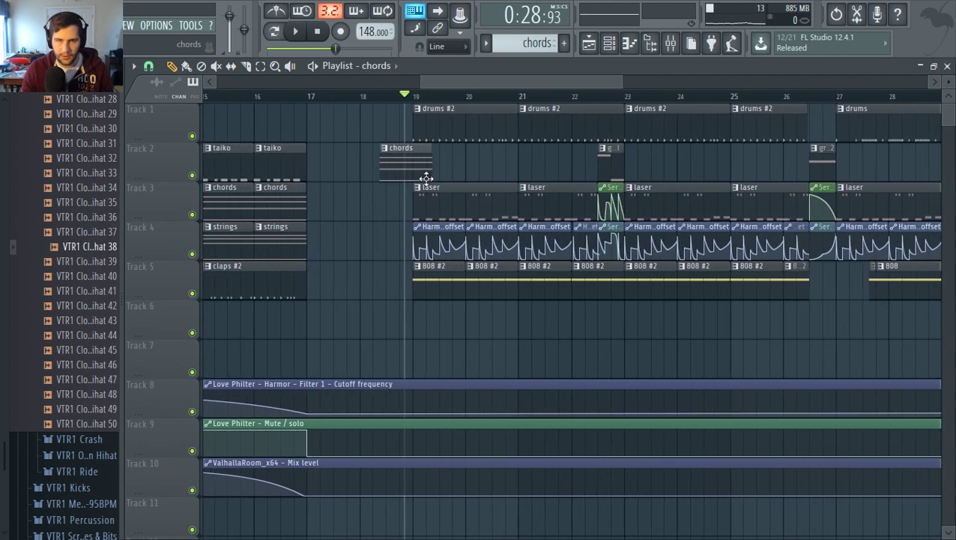
left_click_drag(459, 172, 428, 177)
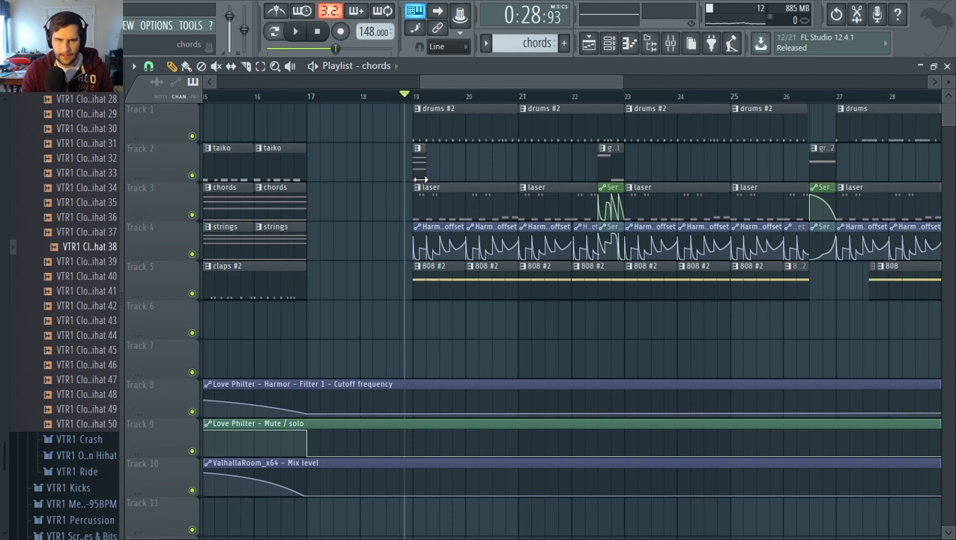
Place a copy of the SQUARE pattern clip on Track 6 starting at bar 19
scroll(409, 191, "down", 5)
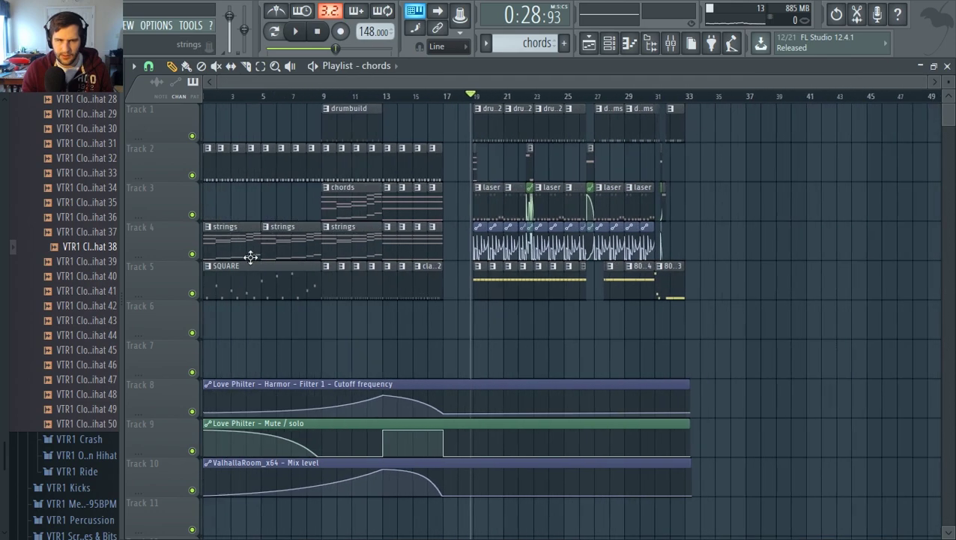
left_click(235, 279)
scroll(479, 324, "up", 3)
left_click(403, 315)
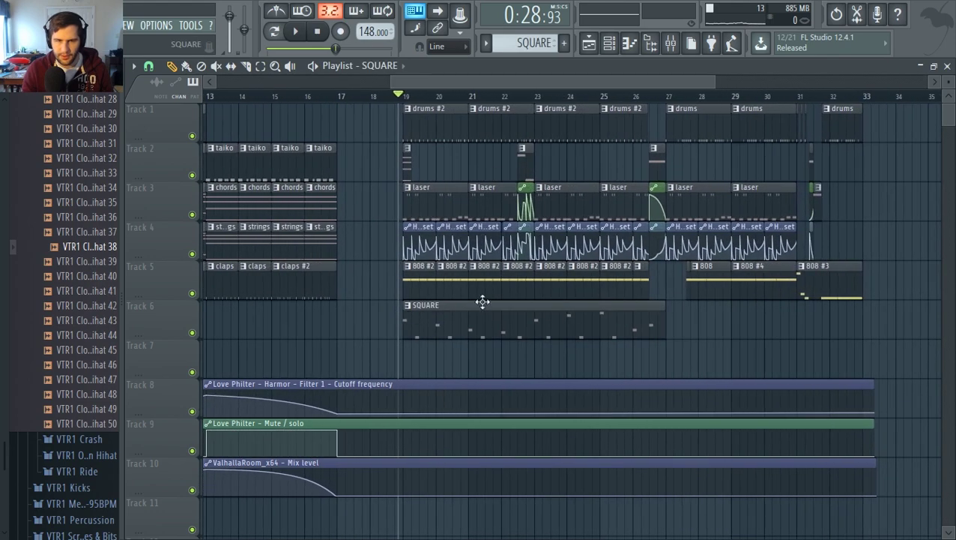
Make the SQUARE clip on Track 6 a unique pattern, SQUARE #2, and open it in the piano roll
scroll(482, 301, "up", 3)
scroll(412, 300, "up", 1)
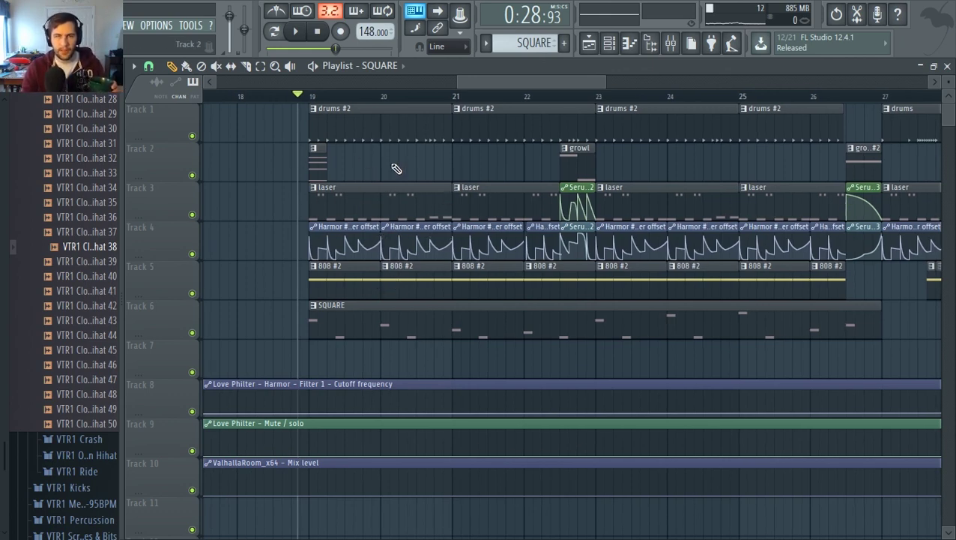
mouse_move(403, 240)
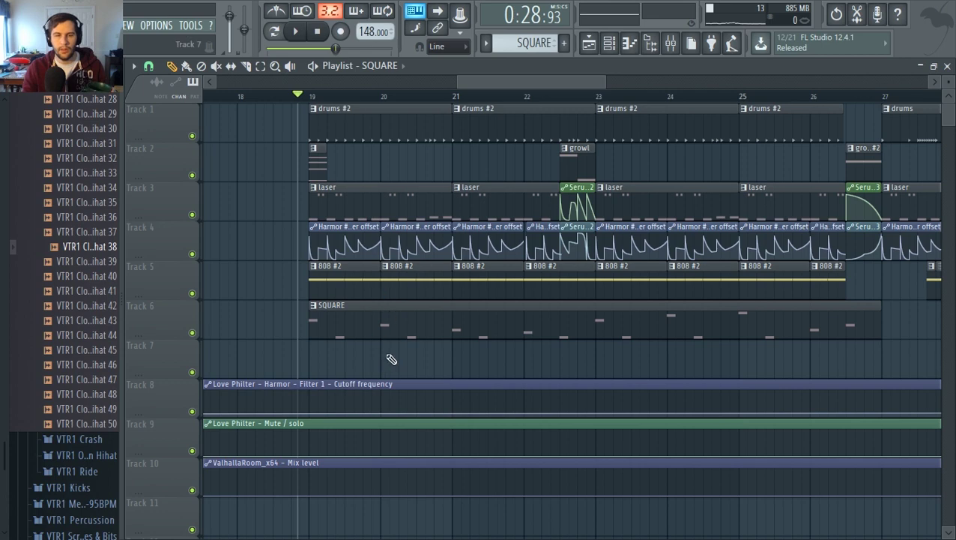
left_click(314, 305)
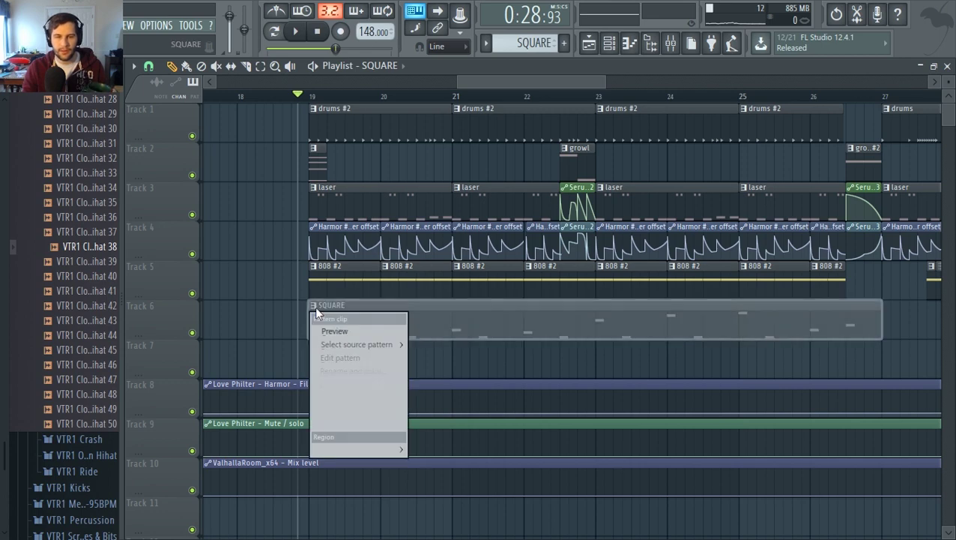
left_click(377, 397)
double_click(369, 309)
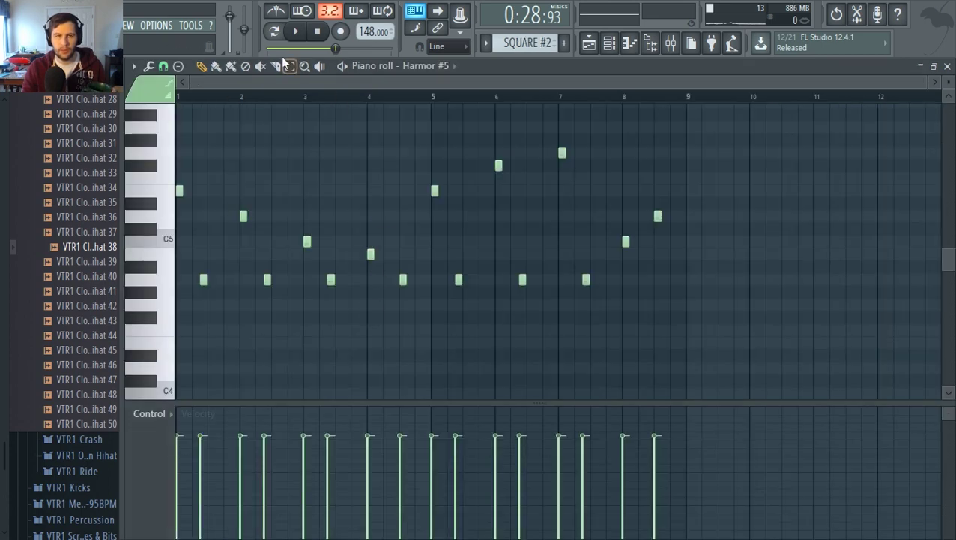
Stop playback of the SQUARE #2 pattern and delete all of its notes
left_click(289, 33)
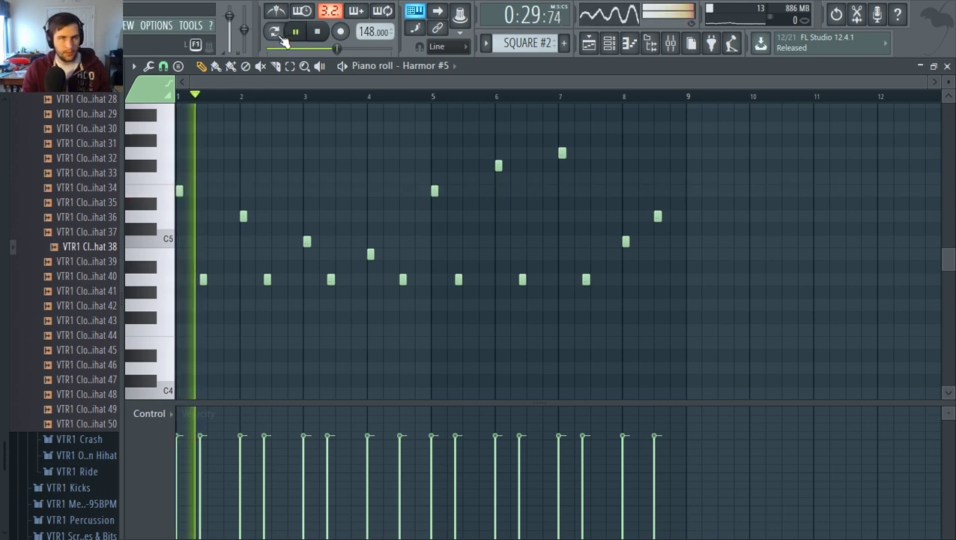
key("space")
left_click_drag(690, 334, 171, 148)
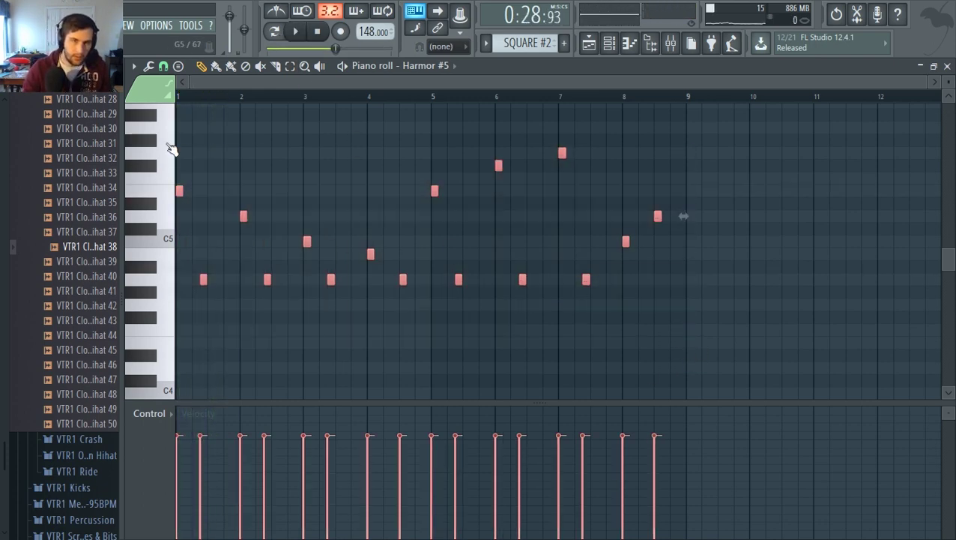
key("Delete")
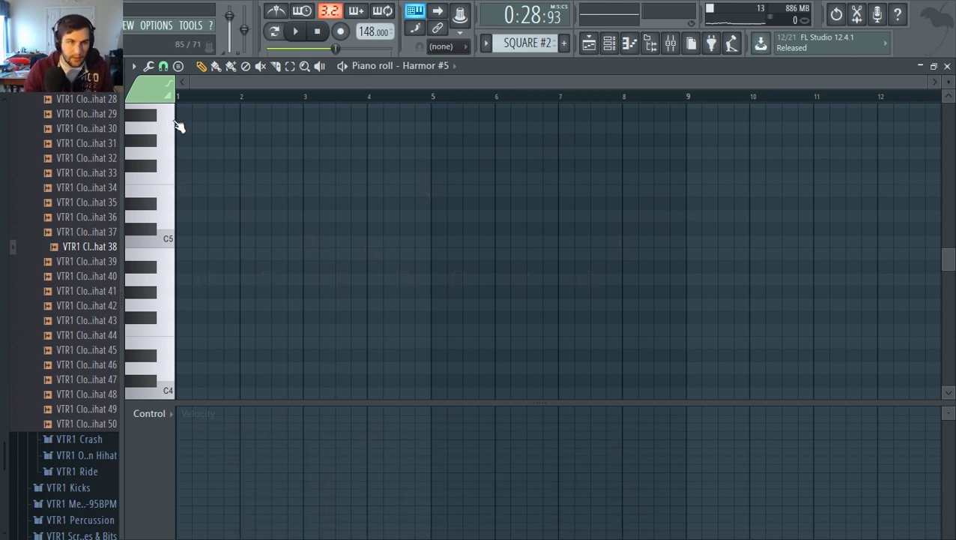
Audition single keys from the fourth to the sixth octave on the Harmor #5 piano roll keyboard
left_click(164, 239)
left_click(164, 277)
scroll(167, 174, "up", 1)
scroll(165, 174, "up", 3)
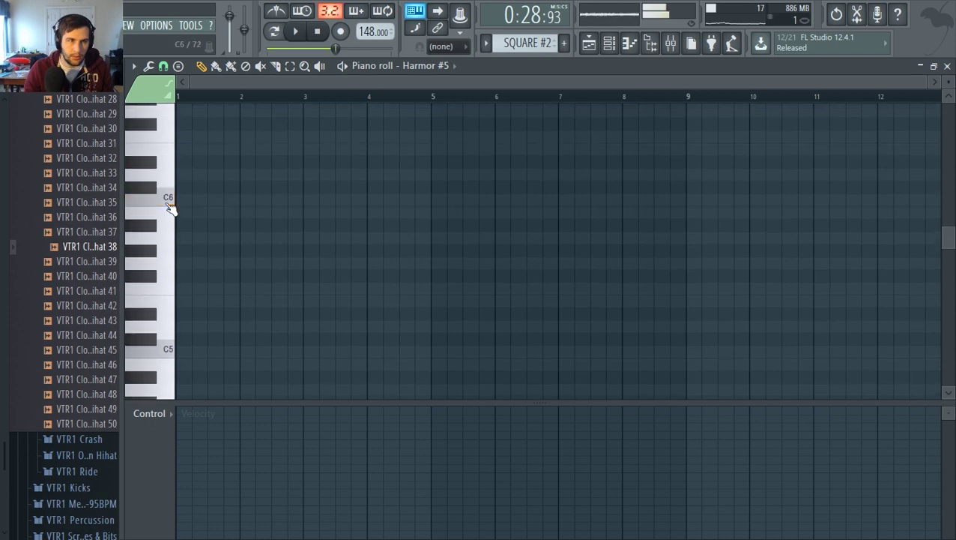
left_click(166, 199)
left_click(170, 184)
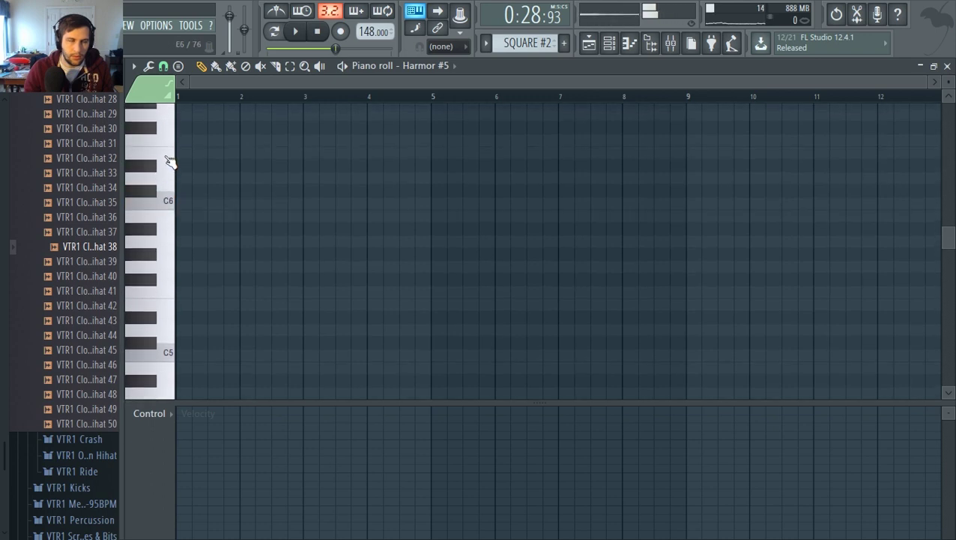
left_click(171, 145)
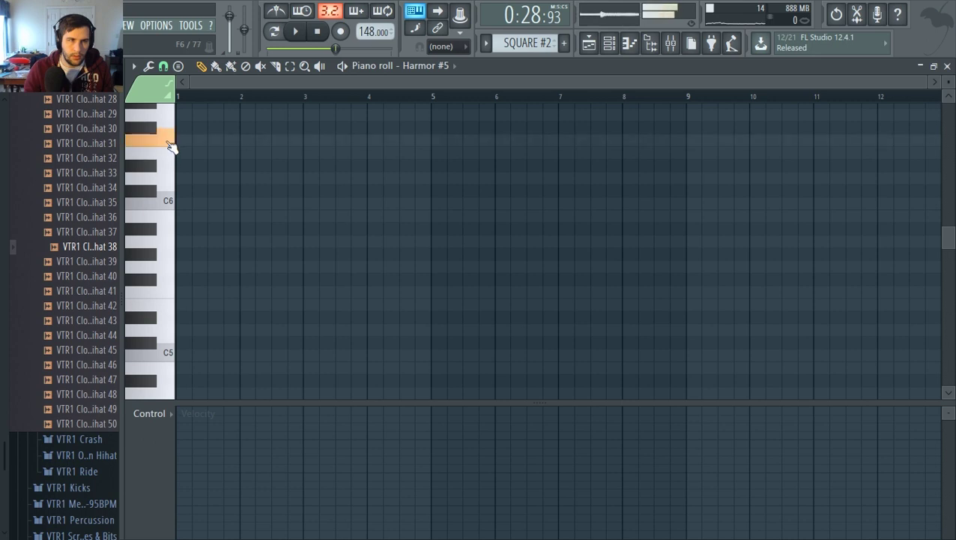
left_click(171, 204)
left_click(166, 221)
left_click(169, 239)
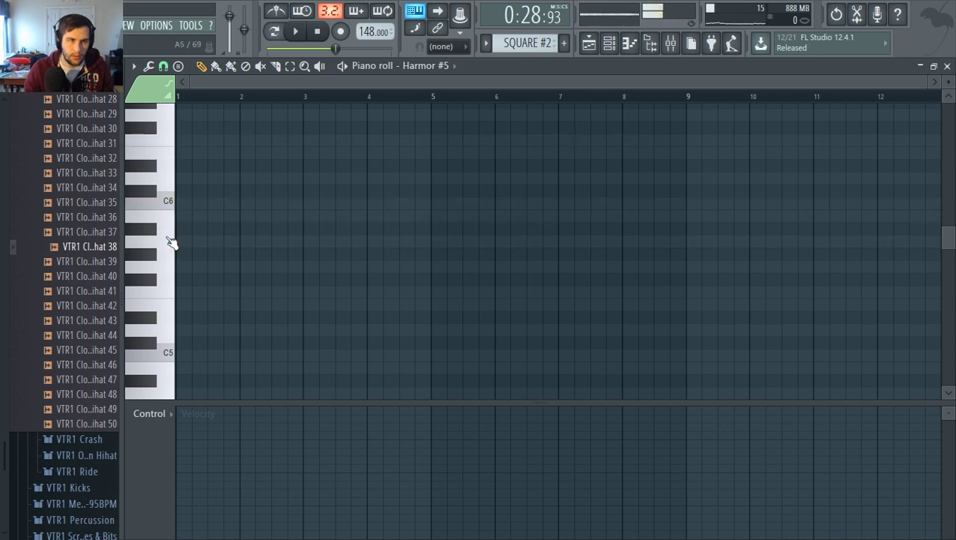
left_click(170, 240)
left_click(175, 159)
left_click(174, 242)
Place a short E6 note at the start of the SQUARE #2 pattern and play it
left_click(179, 154)
right_click(179, 154)
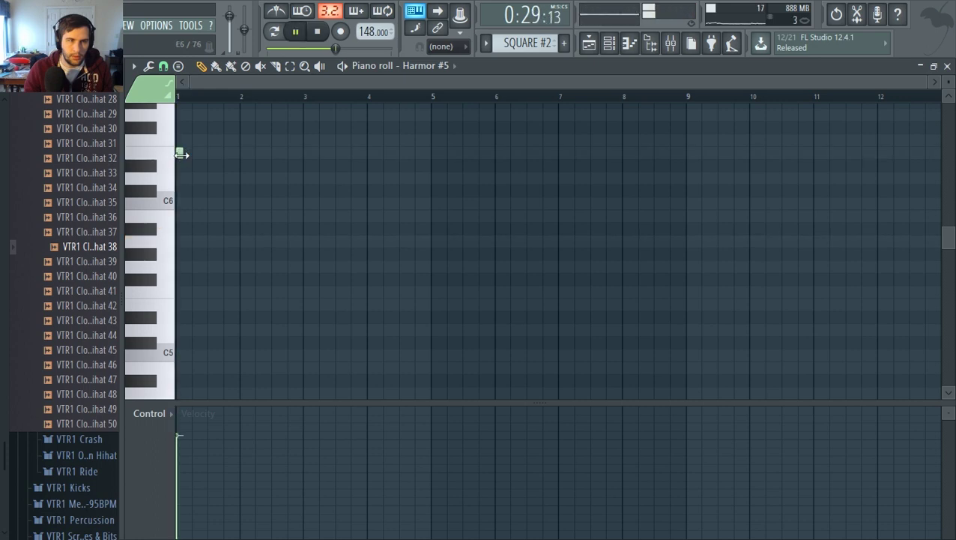
key("space")
In the playlist, delete the first laser clip and the two Harmor offset automation clips across bars 19 and 20
left_click(590, 43)
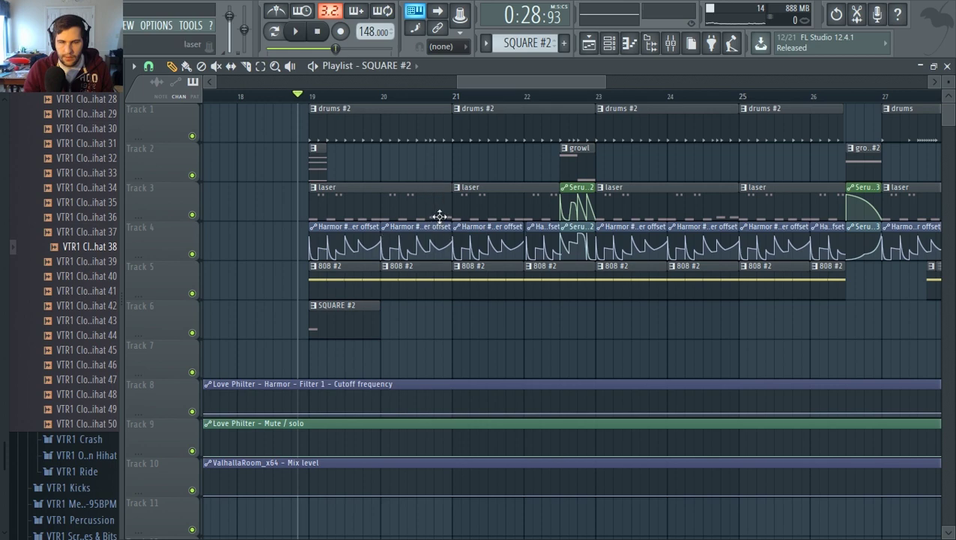
right_click(434, 214)
right_click(418, 239)
right_click(374, 241)
Shorten the SQUARE #2 clip to about one beat, move it to Track 3 at bar 19's second beat, and shift the following laser and Harmor clips to bar 20
left_click_drag(338, 321, 356, 321)
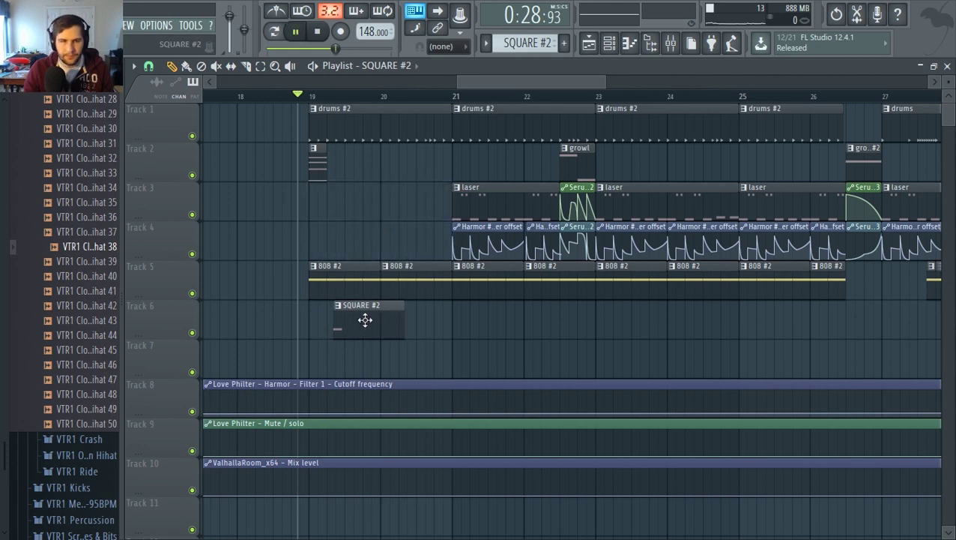
key("space")
key("space")
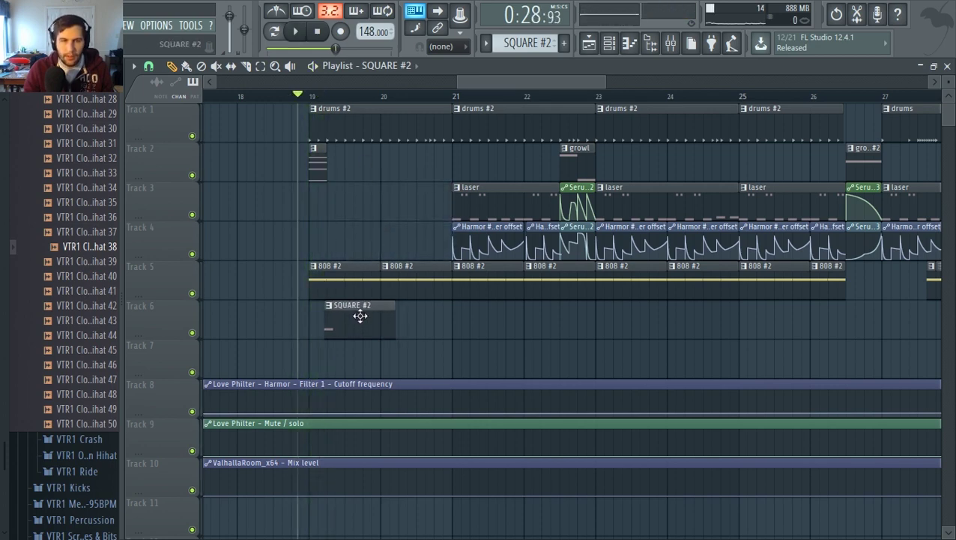
left_click_drag(394, 320, 332, 321)
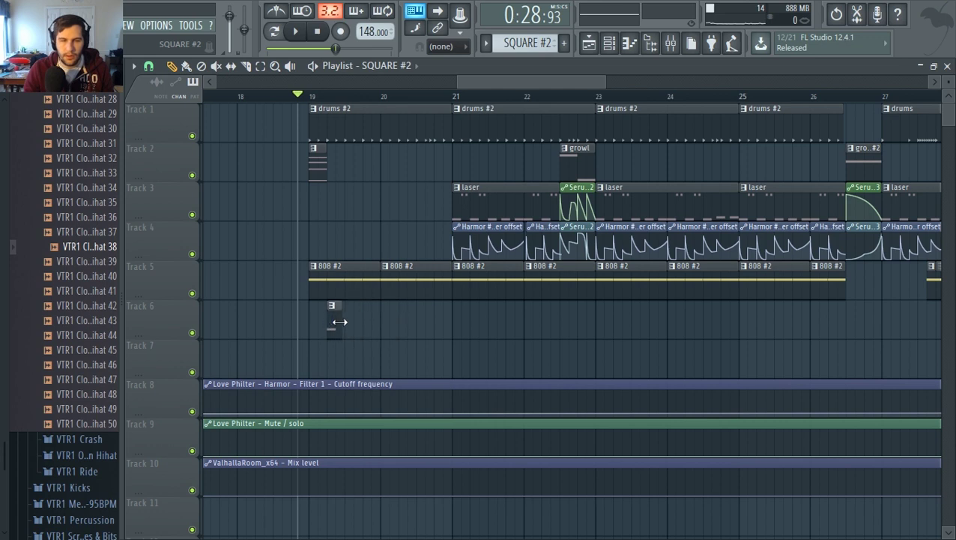
left_click_drag(453, 241, 433, 211)
left_click_drag(334, 315, 342, 193)
Open SQUARE #2 in the piano roll, clear the time selection, and add a second E6 note half a beat after the first
double_click(338, 195)
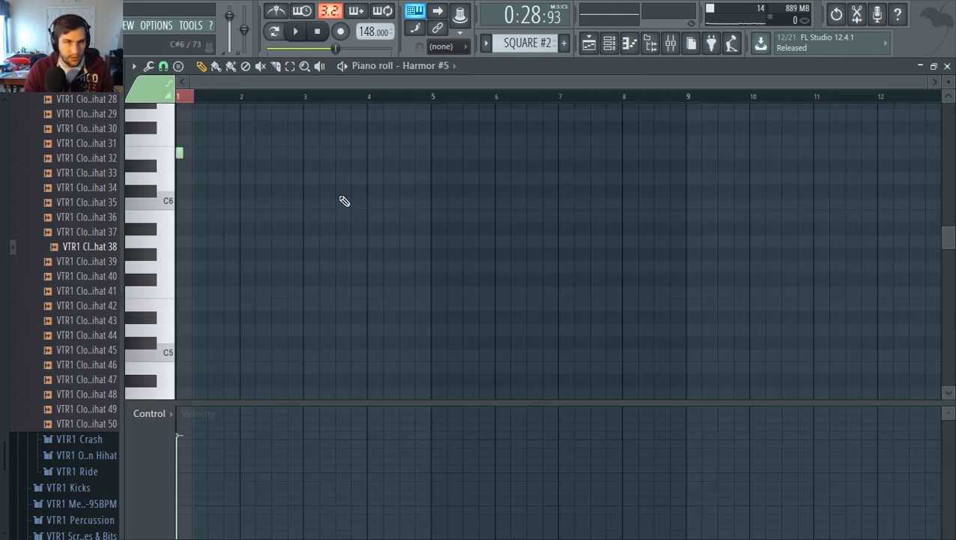
right_click(195, 98)
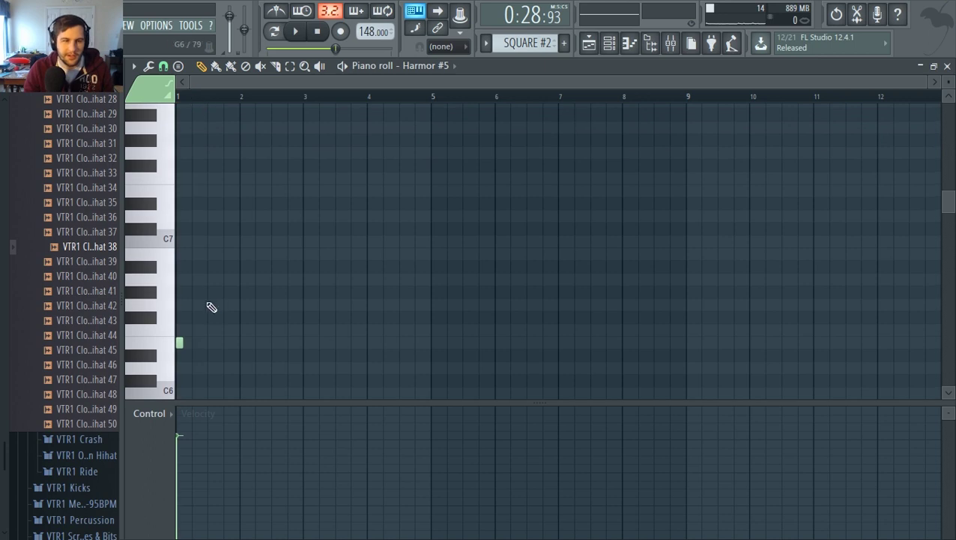
scroll(209, 311, "down", 1)
scroll(199, 236, "up", 3)
scroll(203, 239, "up", 2)
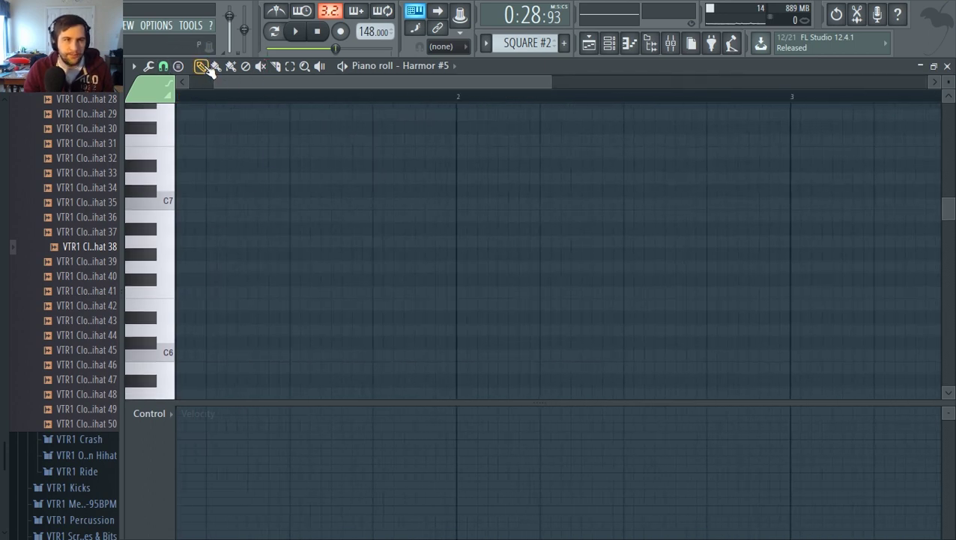
left_click_drag(218, 76, 195, 76)
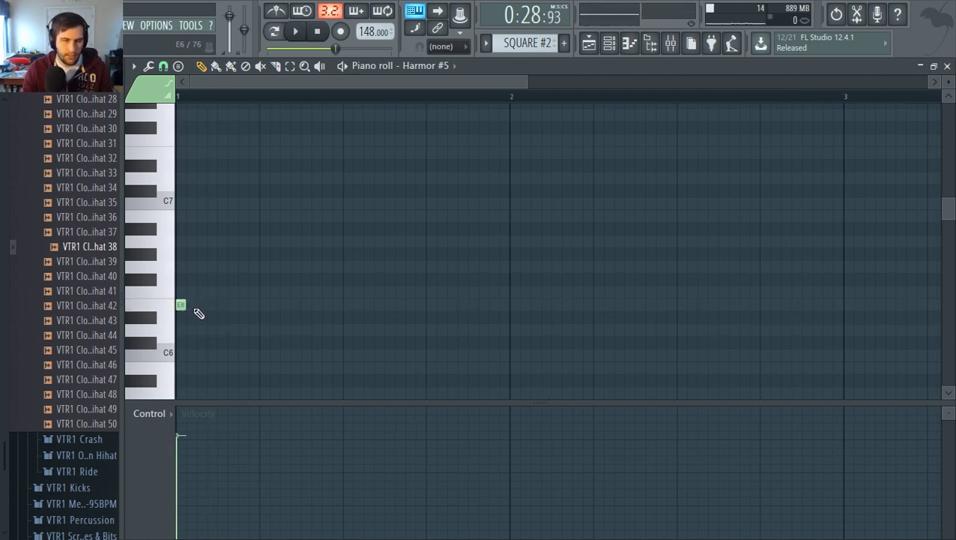
key("space")
left_click_drag(198, 304, 224, 304)
key("space")
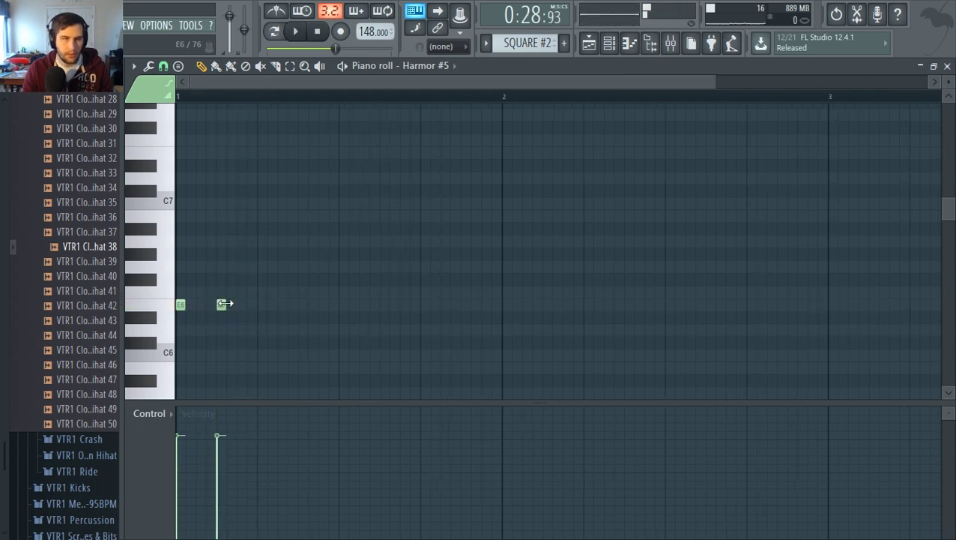
Switch playback to pattern mode and add a third E6 note on beat 2 of SQUARE #2
scroll(225, 303, "down", 3)
left_click(275, 33)
key("space")
key("space")
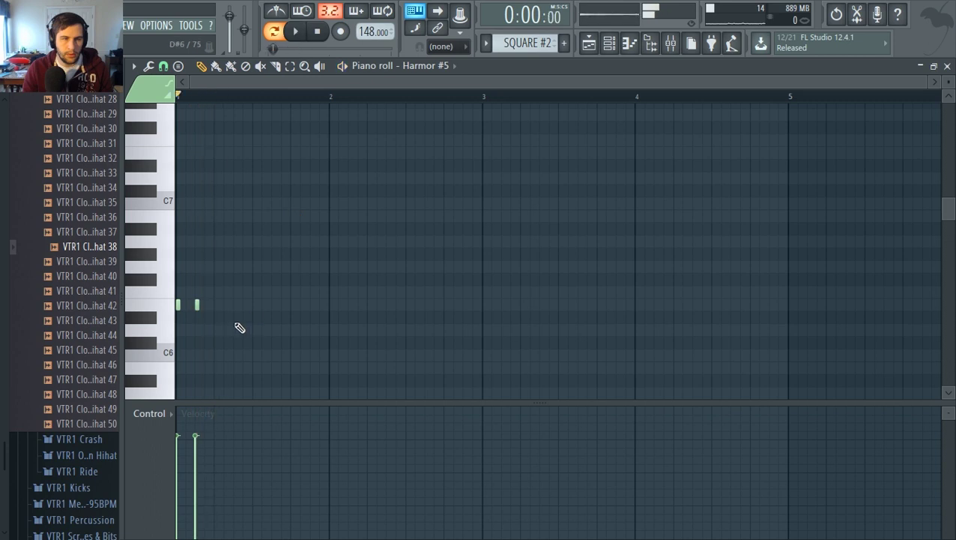
left_click(216, 304)
key("space")
left_click_drag(247, 349, 251, 387)
key("space")
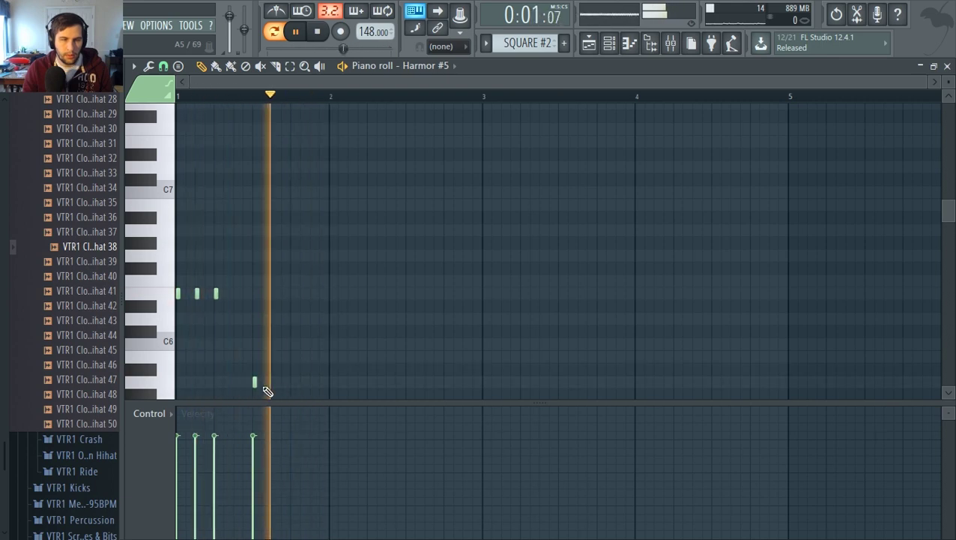
right_click(252, 385)
key("space")
Set the song playback position to bar 19 in the playlist and play the drop's opening
left_click(589, 42)
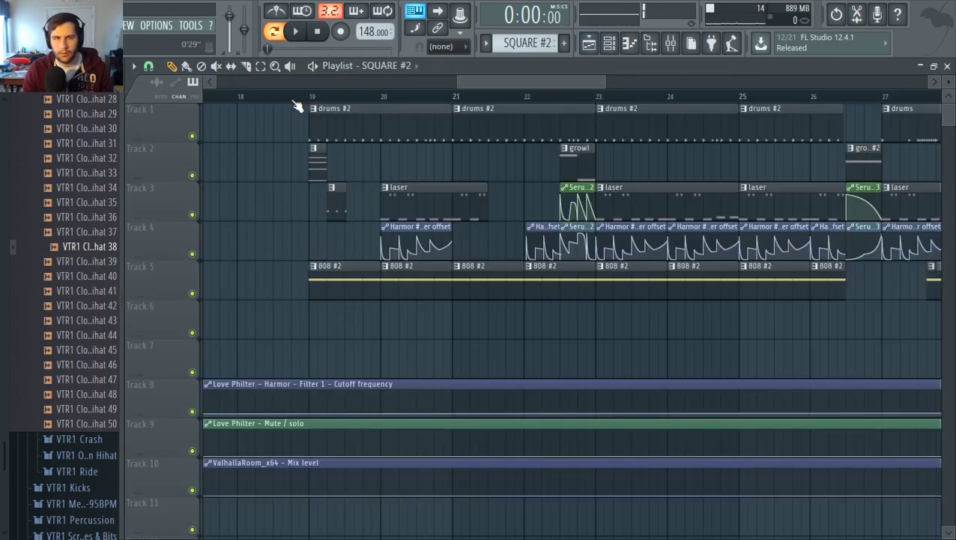
left_click(311, 98)
key("space")
key("space")
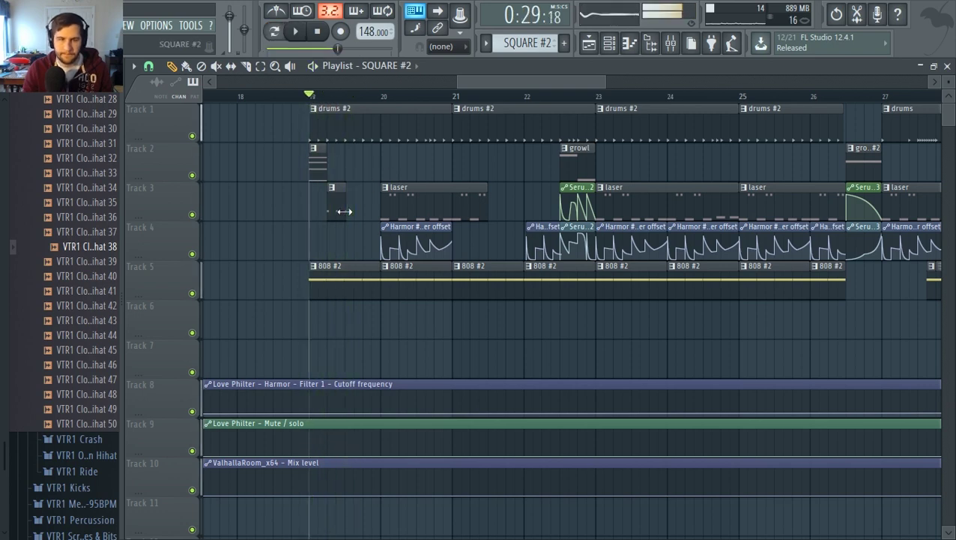
Fill the two gaps between the three E6 notes of SQUARE #2 with additional E6 notes and play the result
double_click(335, 215)
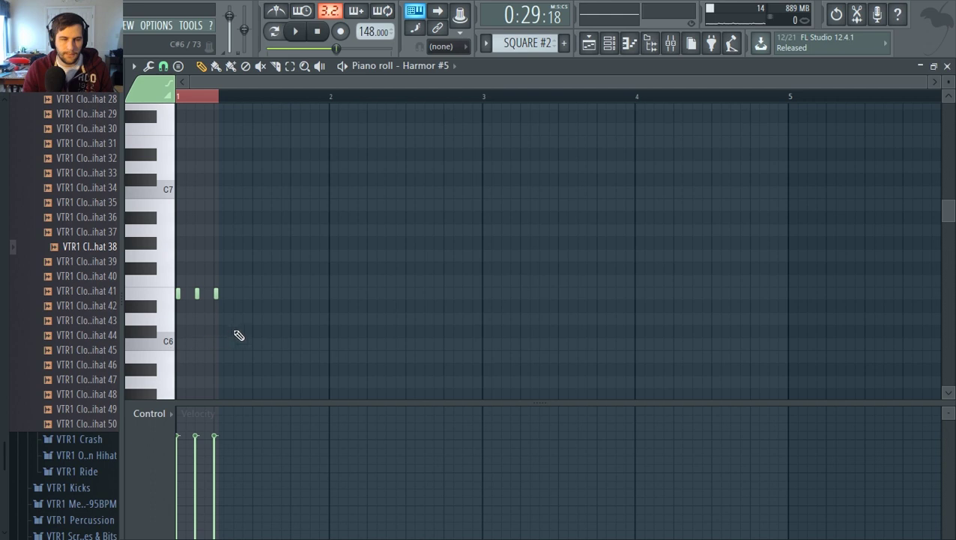
left_click(188, 296)
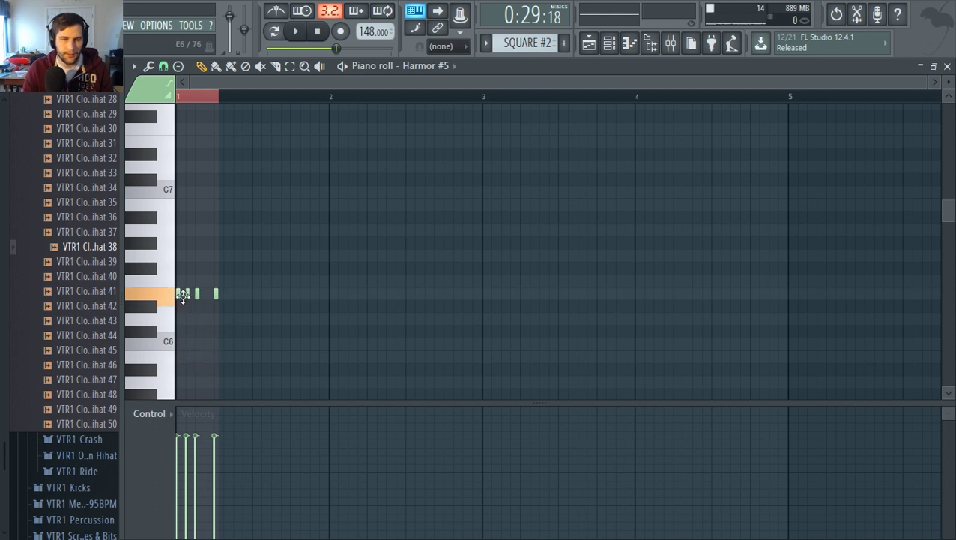
left_click(206, 298)
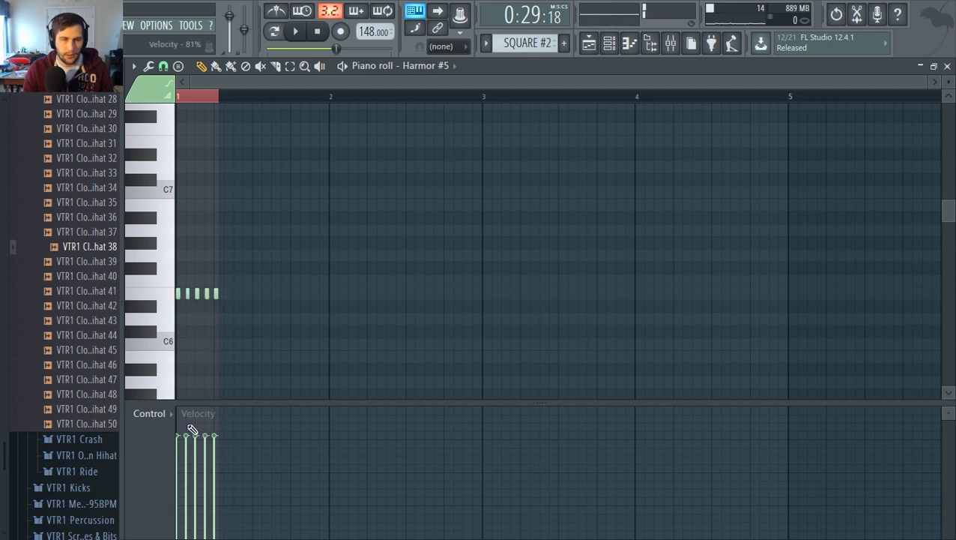
key("space")
key("space")
Shape a rising velocity ramp across the five E6 notes, starting at about 40%, and listen to it
left_click(176, 474)
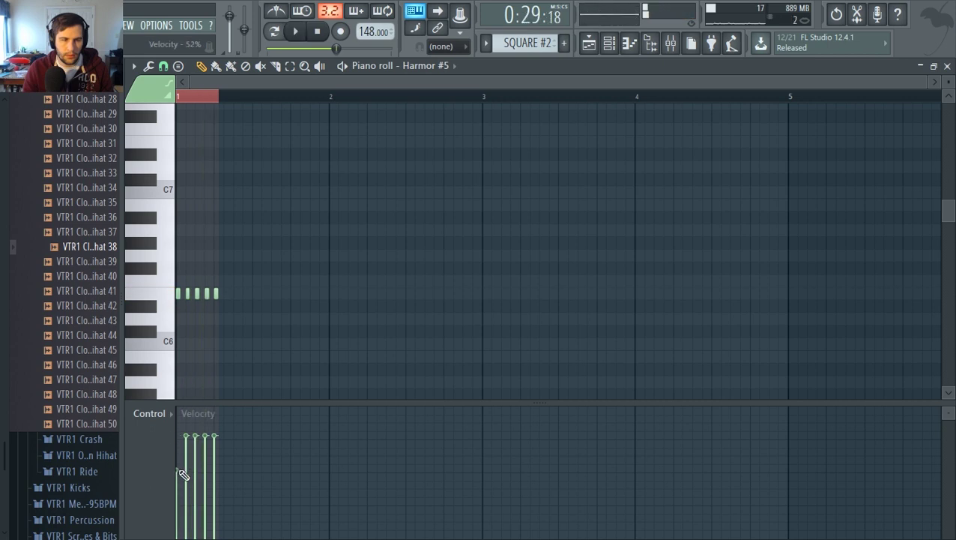
left_click_drag(189, 470, 215, 449)
key("space")
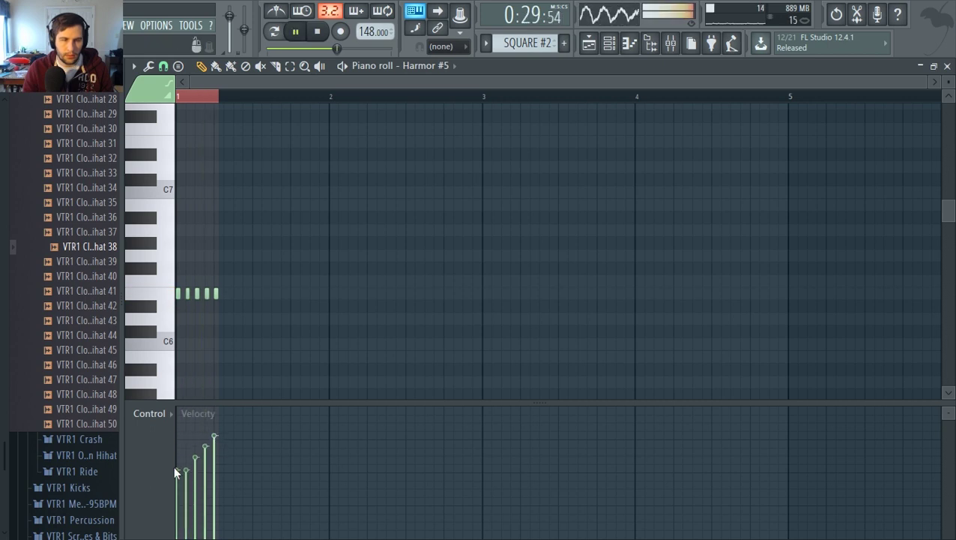
left_click(178, 486)
left_click_drag(187, 486, 196, 466)
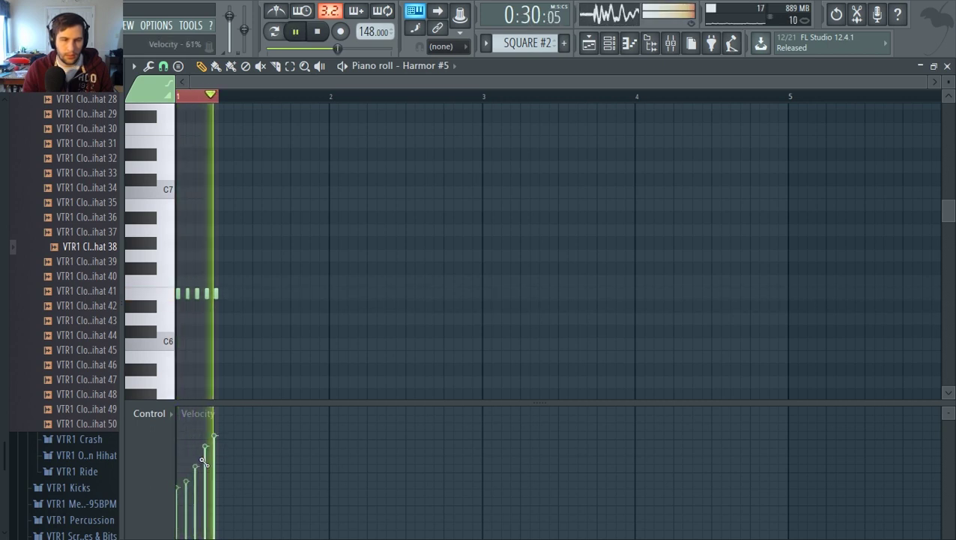
key("space")
Bypass the OTT_x64 effect on the Harmor #5 mixer track and play the song
left_click(610, 45)
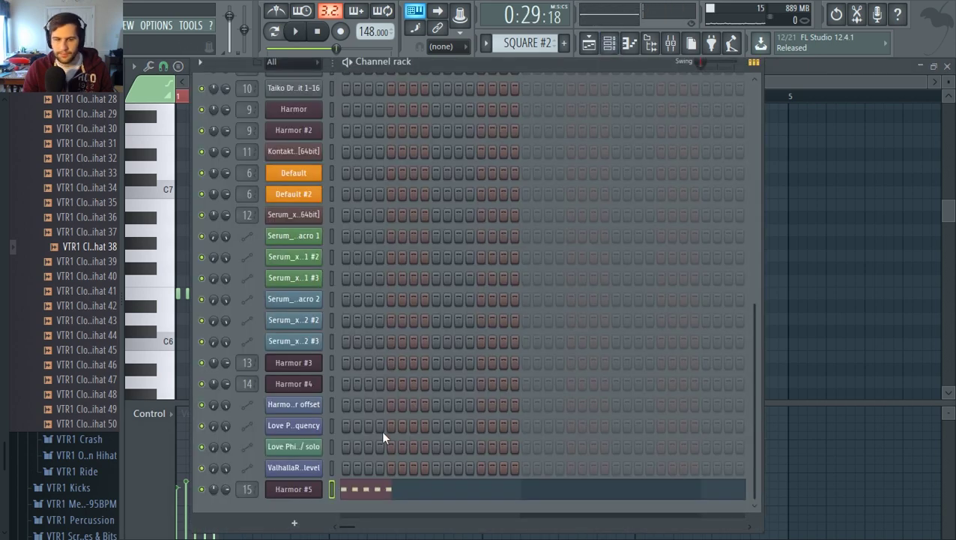
left_click(313, 492)
left_click(671, 44)
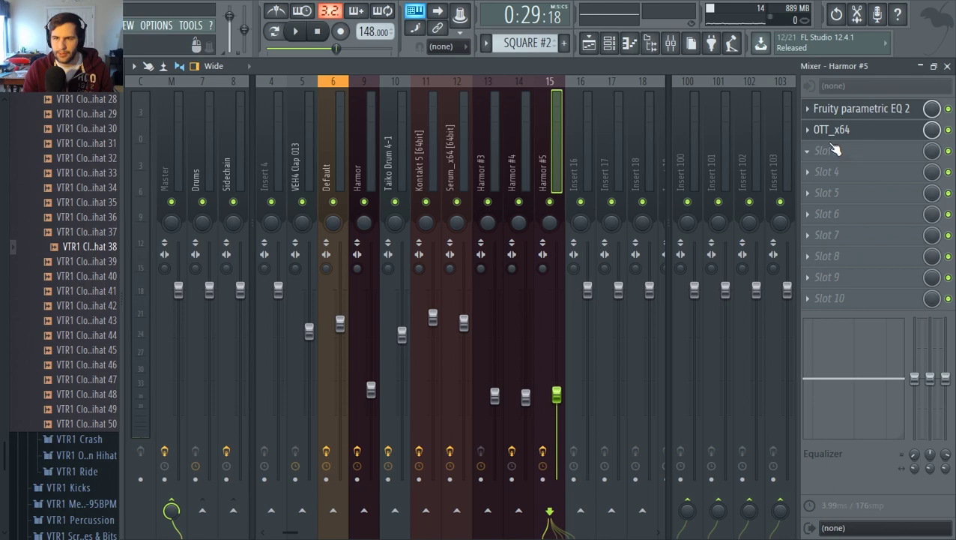
left_click(948, 130)
key("space")
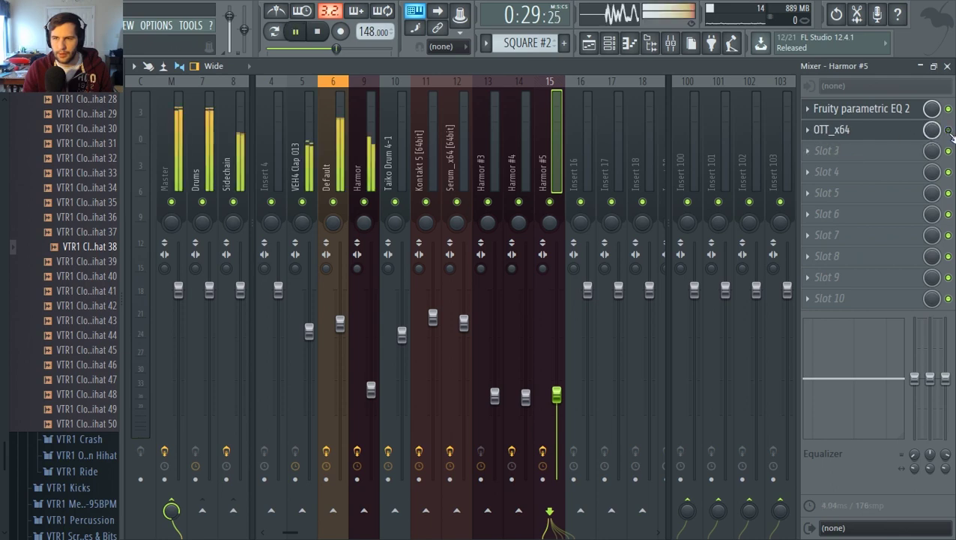
Raise the Harmor #5 mixer fader and remove OTT_x64 from its second effect slot
left_click_drag(562, 396, 563, 363)
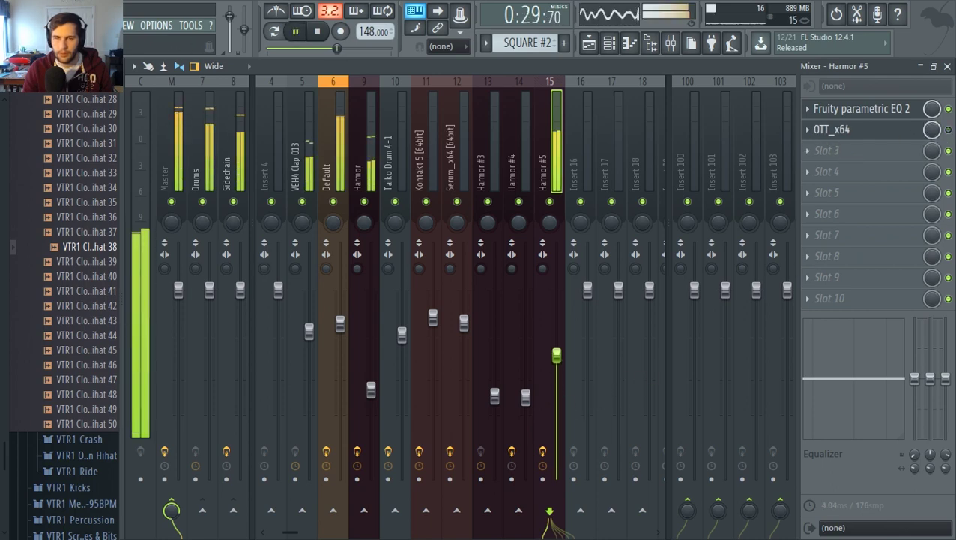
key("space")
left_click(810, 131)
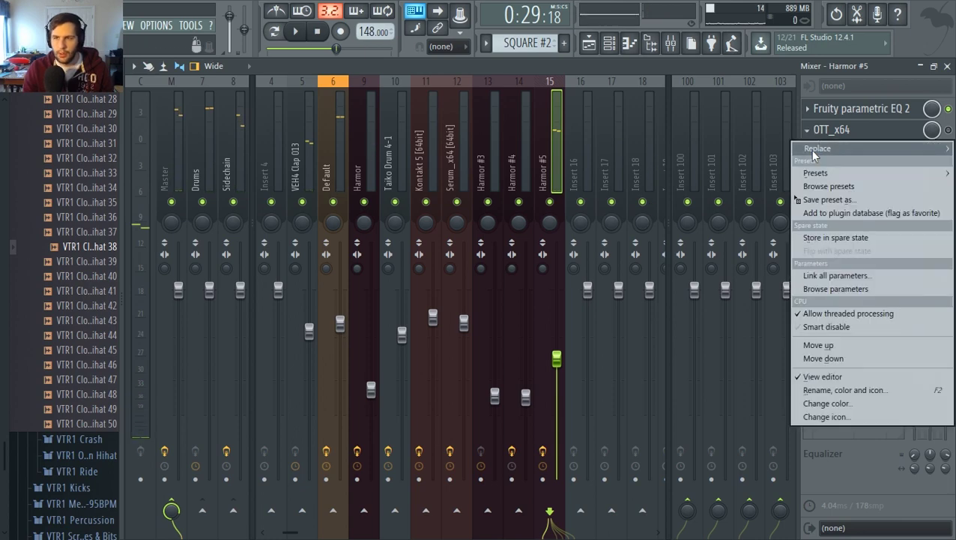
left_click(811, 150)
View the Harmor #5 synth settings, reopen its piano roll from the channel rack, and play the SQUARE #2 notes
left_click(611, 45)
left_click(590, 44)
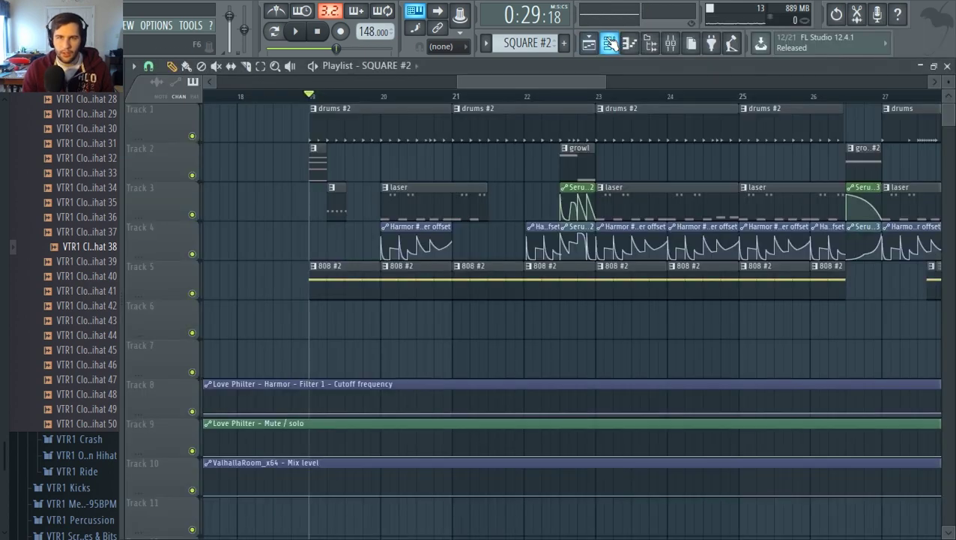
left_click(608, 43)
left_click(293, 489)
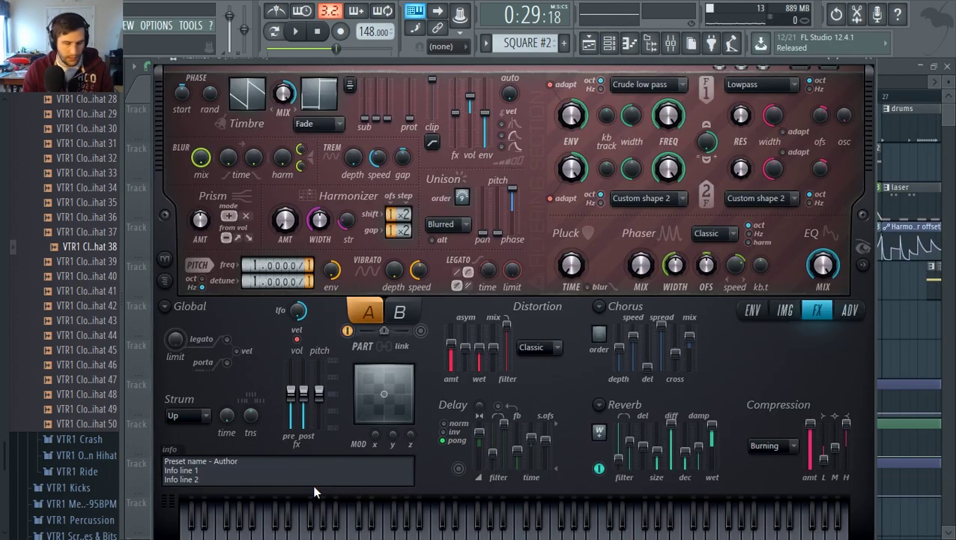
left_click(608, 45)
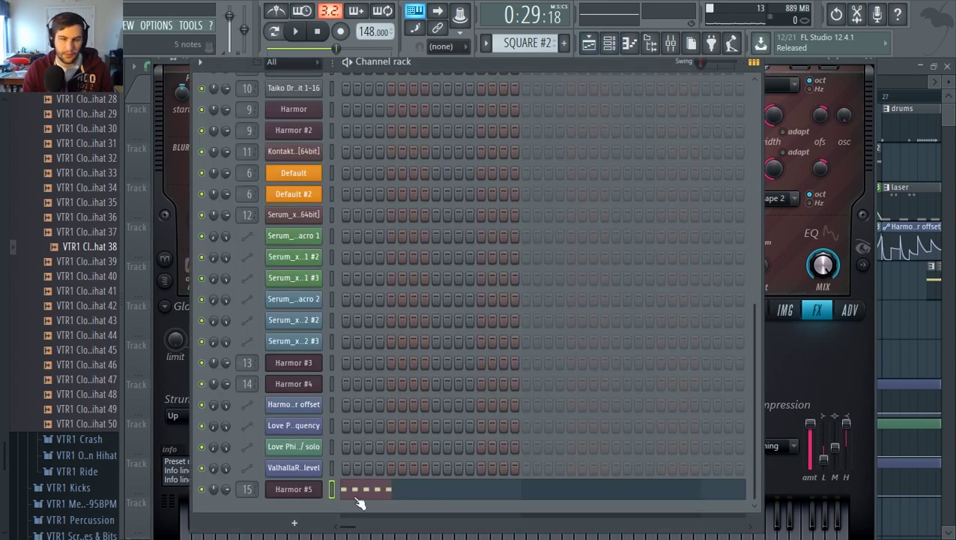
left_click(372, 493)
key("space")
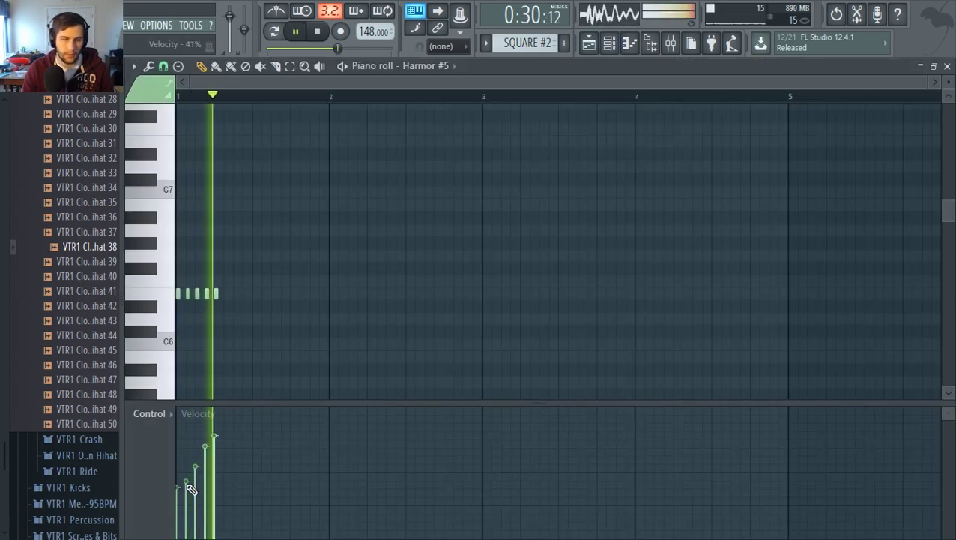
key("space")
Insert an extra E6 note between the first two notes of SQUARE #2 and even out the opening notes' velocities
left_click(186, 293)
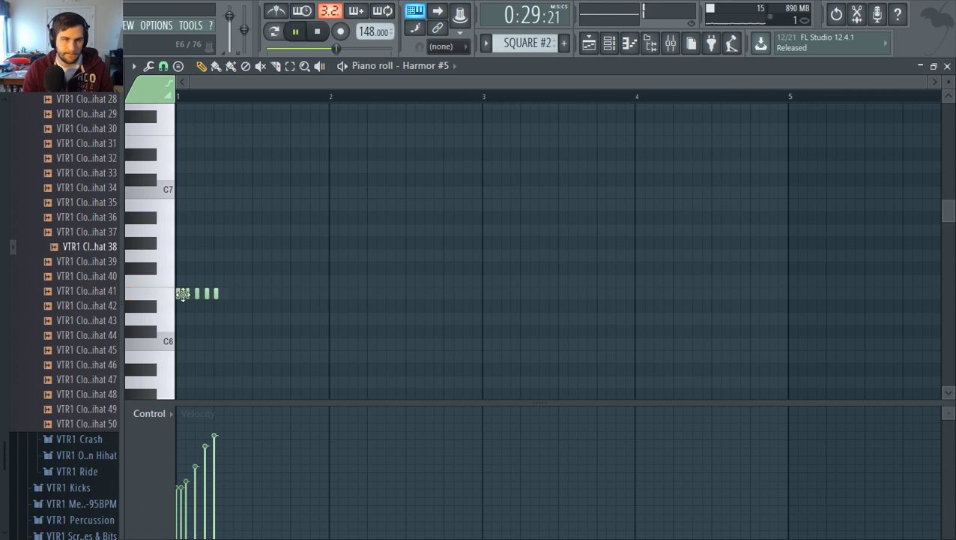
key("space")
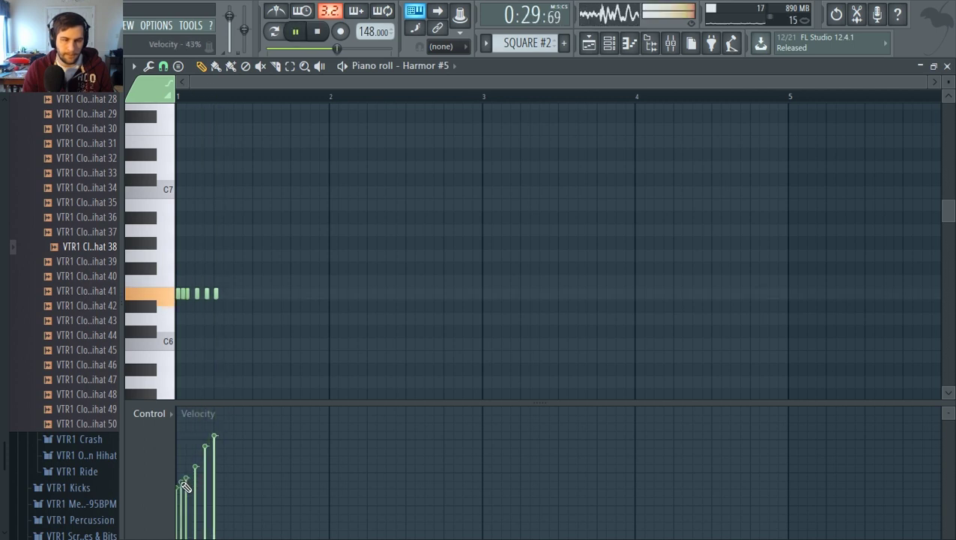
key("space")
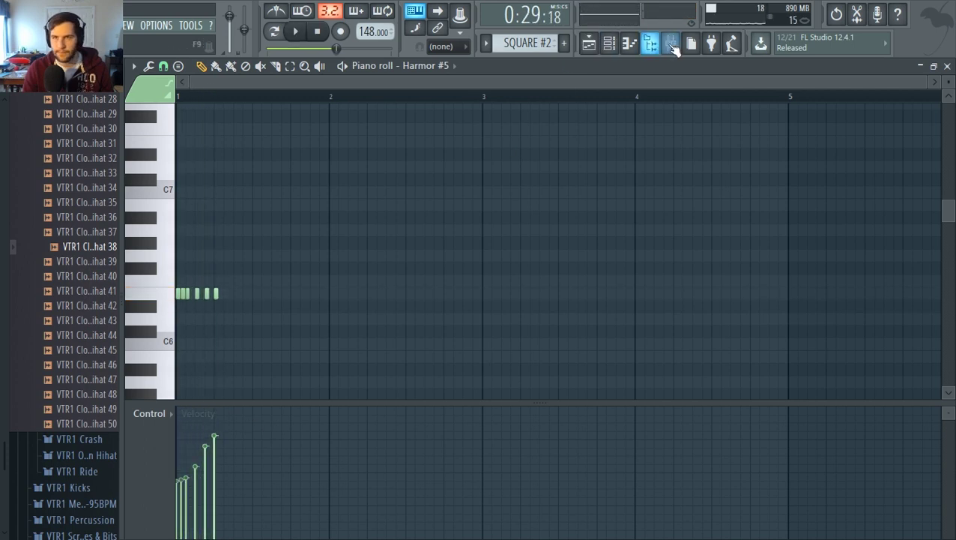
Check the Harmor #5 mixer level during playback and play the drop from bar 19 in the playlist
left_click(671, 42)
key("space")
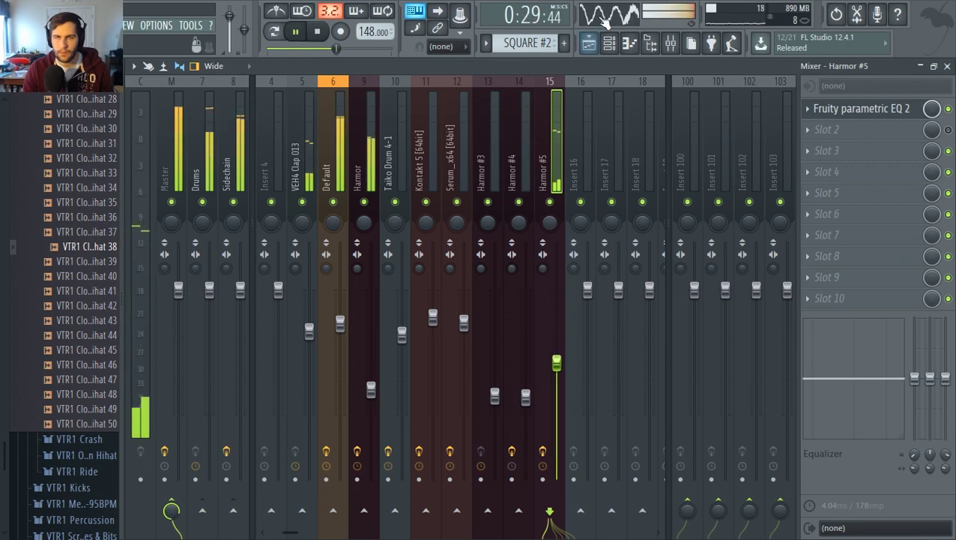
key("space")
left_click(590, 44)
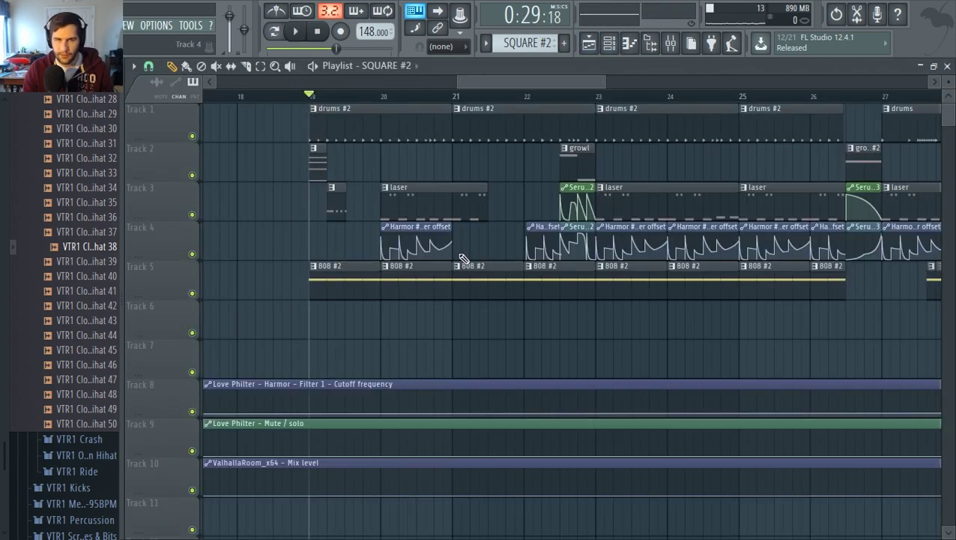
key("space")
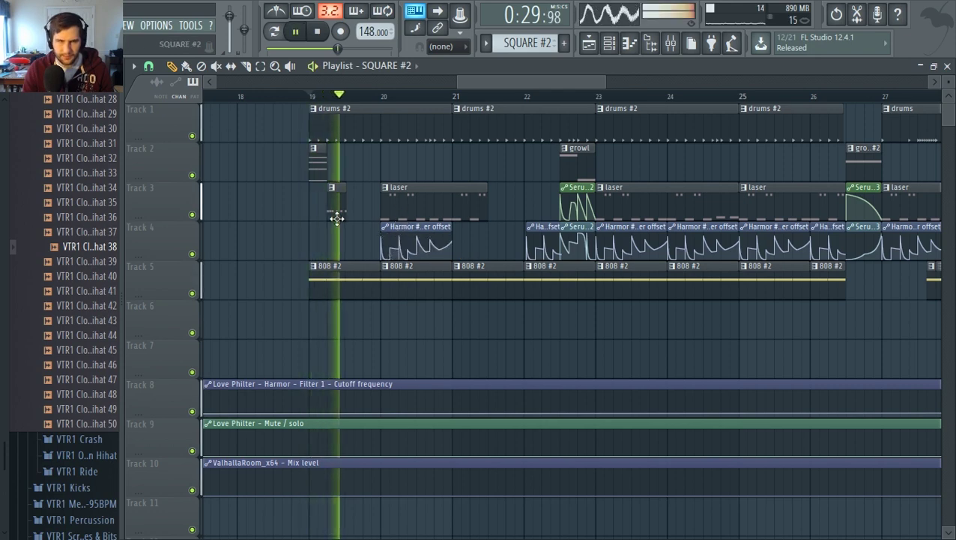
Move the laser clip at bar 20 and its phaser offset automation earlier, into the second half of bar 19, and play the passage
key("space")
scroll(338, 219, "up", 3)
left_click_drag(443, 235, 409, 200)
key("space")
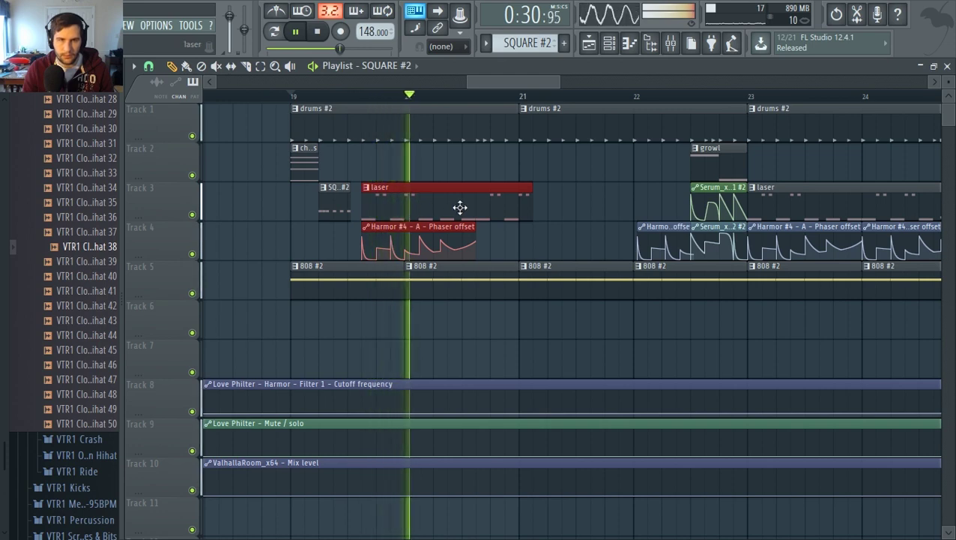
key("space")
left_click(525, 243, "ctrl")
Shorten the moved laser clip and its phaser automation to end at bar 20, and play the passage
left_click_drag(474, 226, 400, 224)
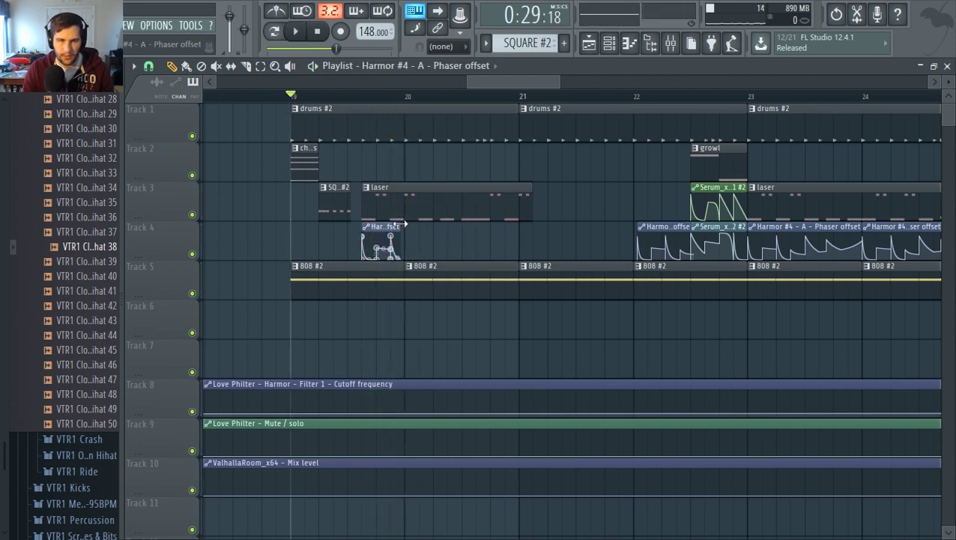
left_click_drag(529, 200, 404, 202)
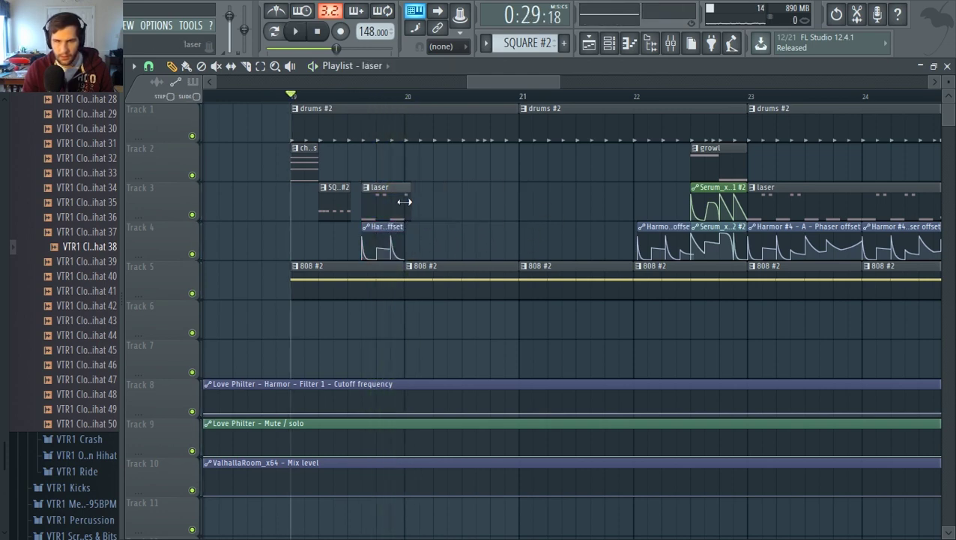
key("space")
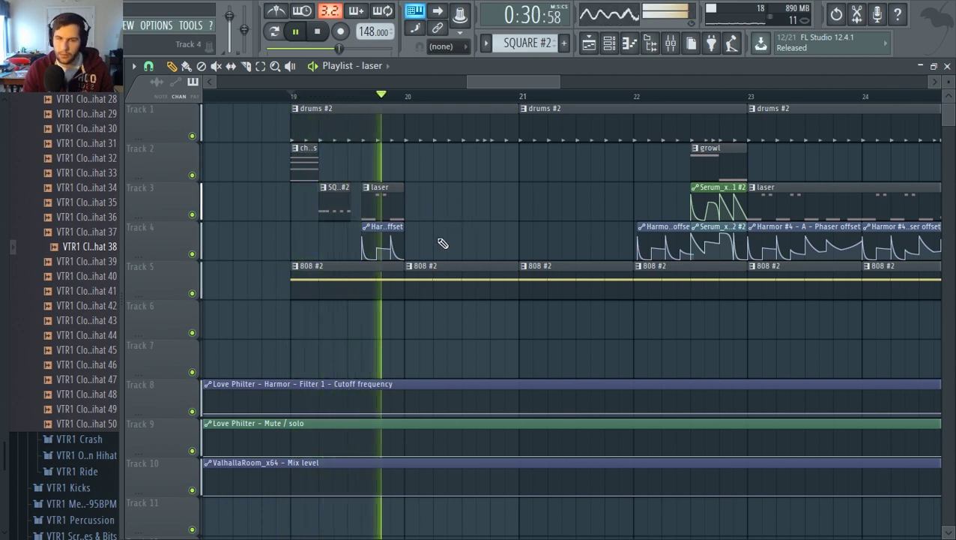
key("space")
Move the growl clip and its green Serum automation clip to start at bar 20, and play from bar 19
left_click_drag(697, 214, 709, 177)
left_click_drag(662, 164, 433, 164)
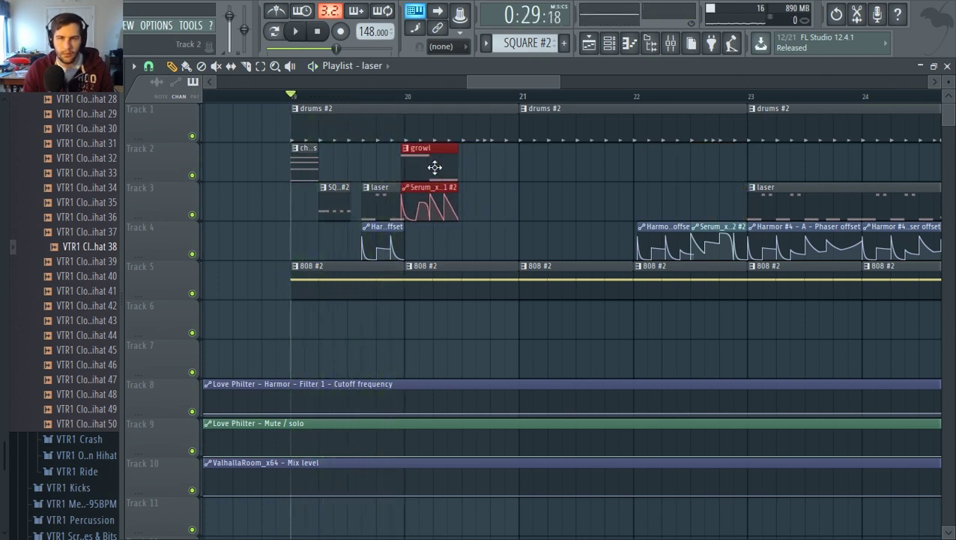
key("space")
left_click(487, 208)
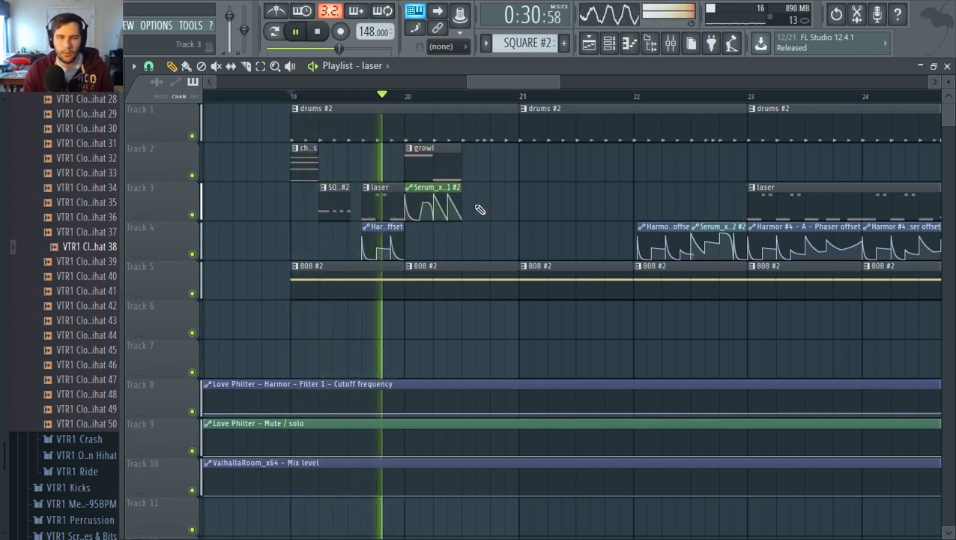
key("space")
Lower the first three SQUARE #2 notes to A5, B5 and D6 to make a rising line, and play it
double_click(338, 206)
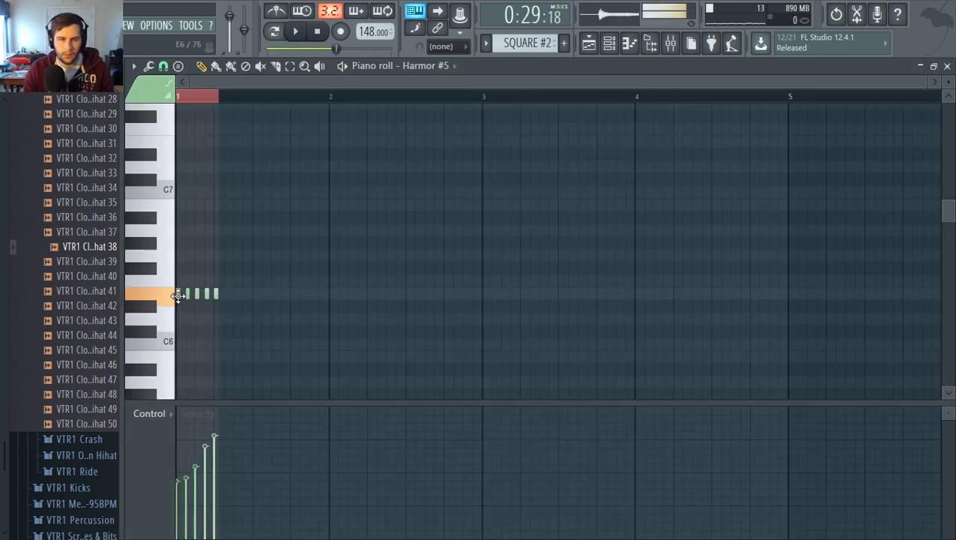
left_click_drag(178, 296, 166, 393)
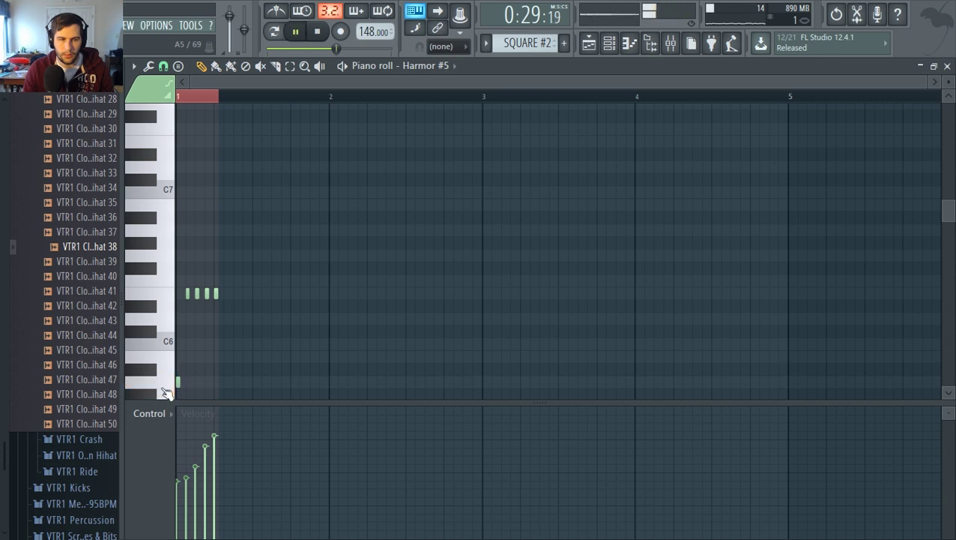
key("space")
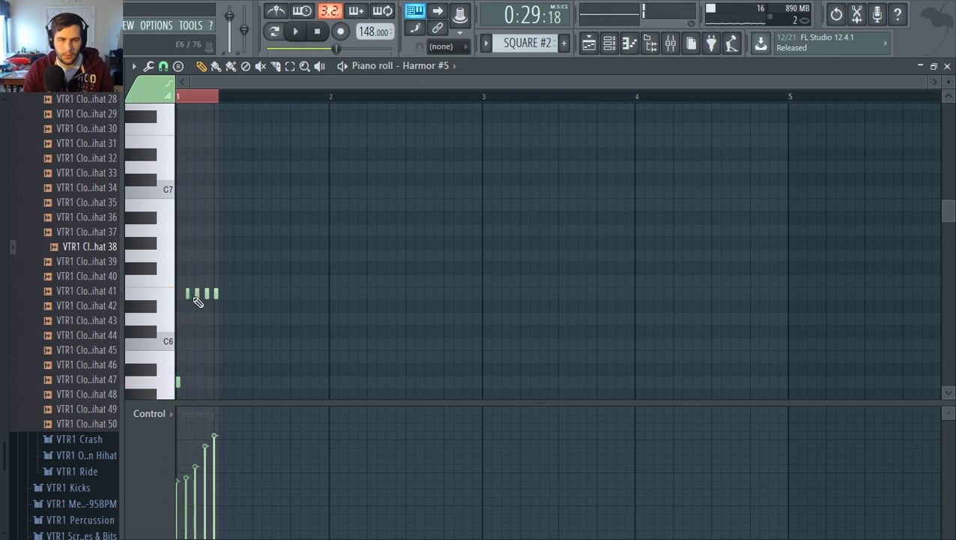
left_click_drag(186, 299, 189, 368)
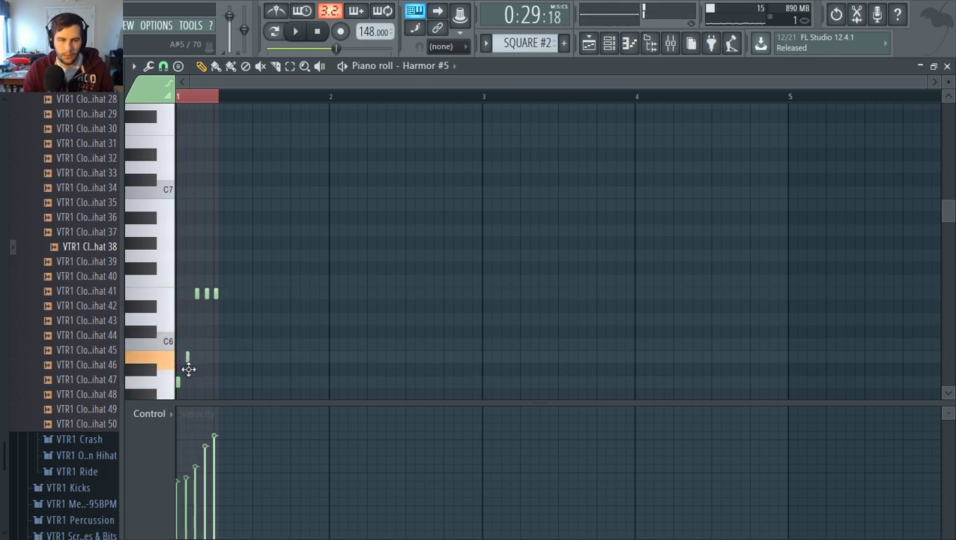
left_click_drag(199, 305, 196, 330)
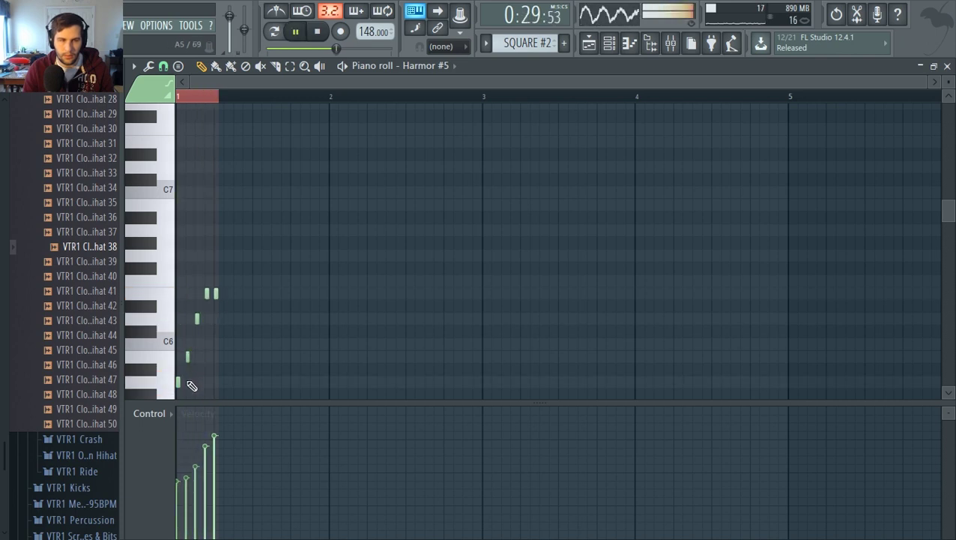
key("space")
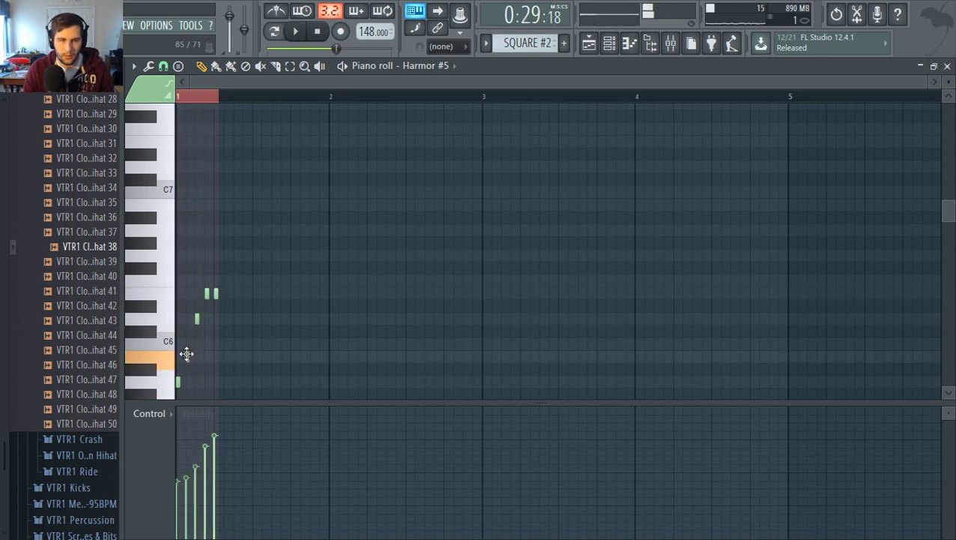
Raise the second SQUARE #2 note to C6, delete the fifth note, and play the line
left_click_drag(186, 354, 184, 337)
scroll(187, 335, "down", 2)
key("space")
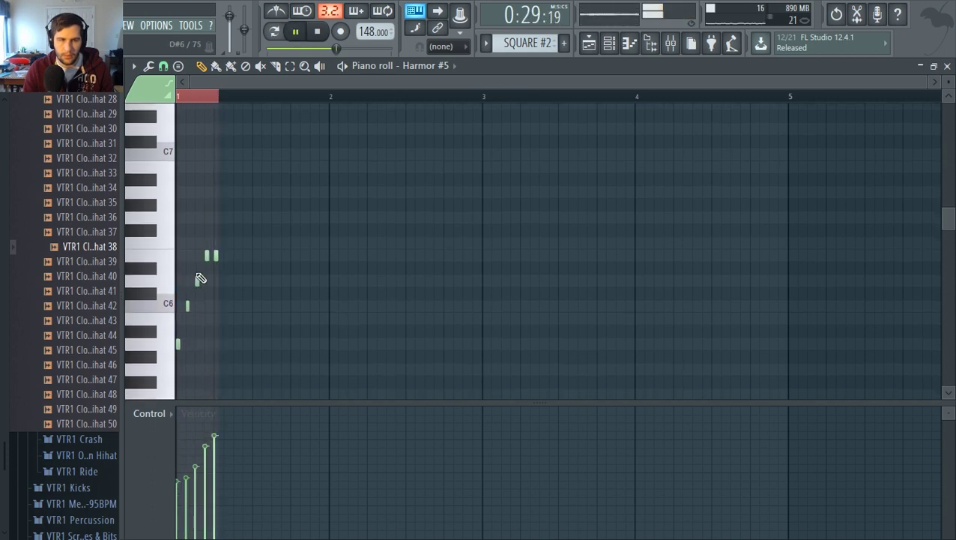
right_click(215, 257)
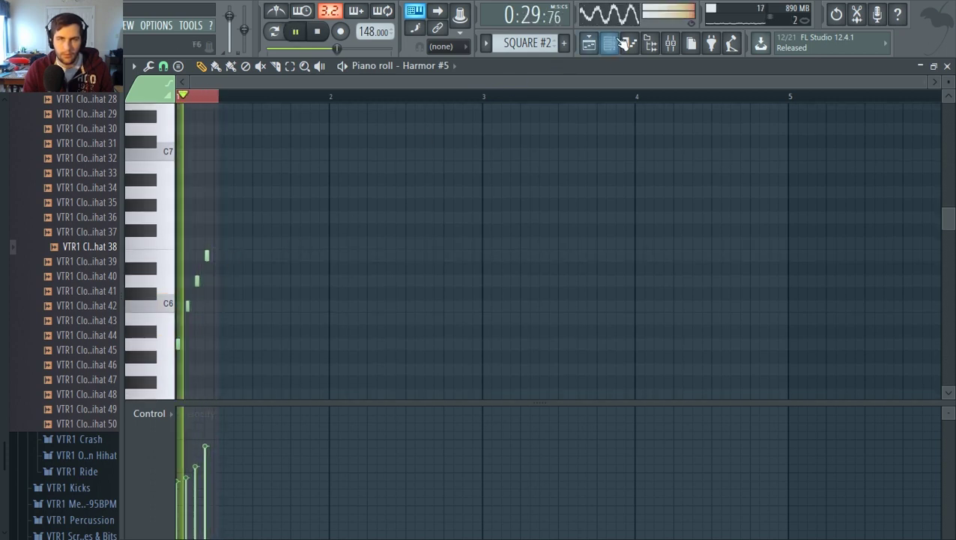
key("space")
Create an automation clip for the reverb enable switch of Harmor #5 and return to the playlist
left_click(671, 45)
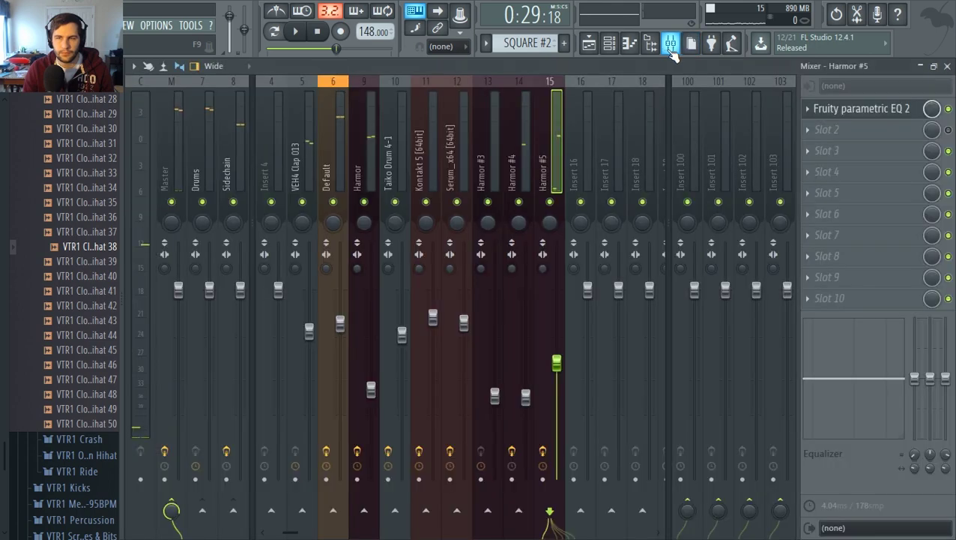
left_click(609, 44)
left_click(293, 490)
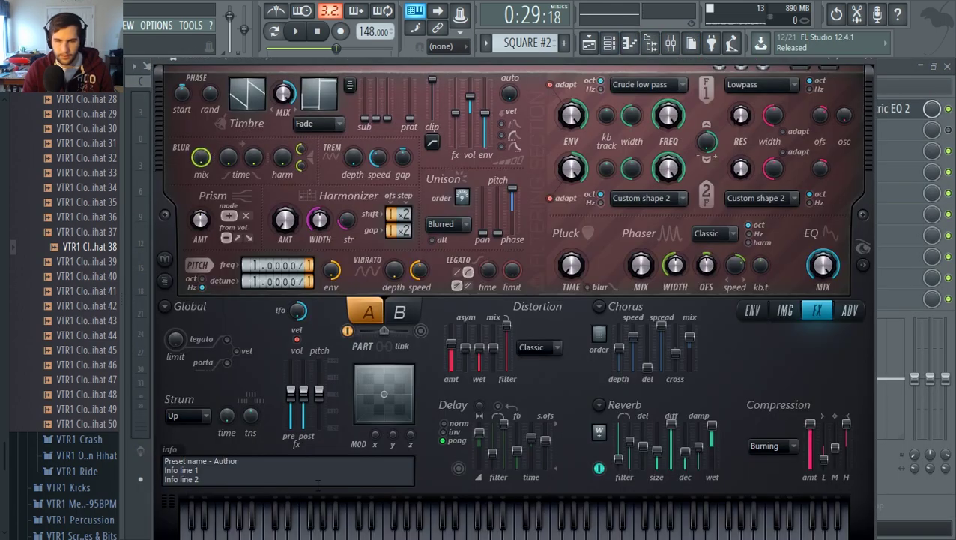
right_click(598, 469)
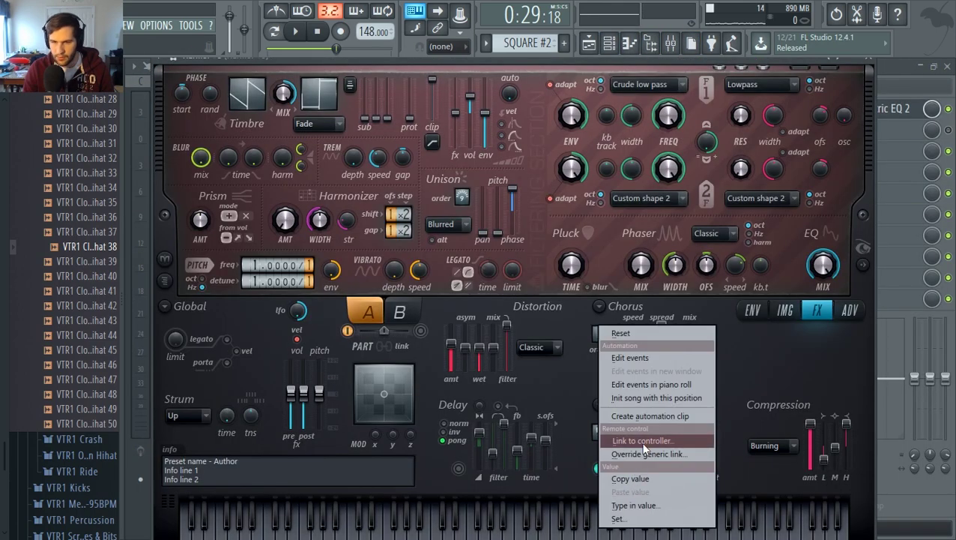
left_click(643, 416)
left_click(589, 43)
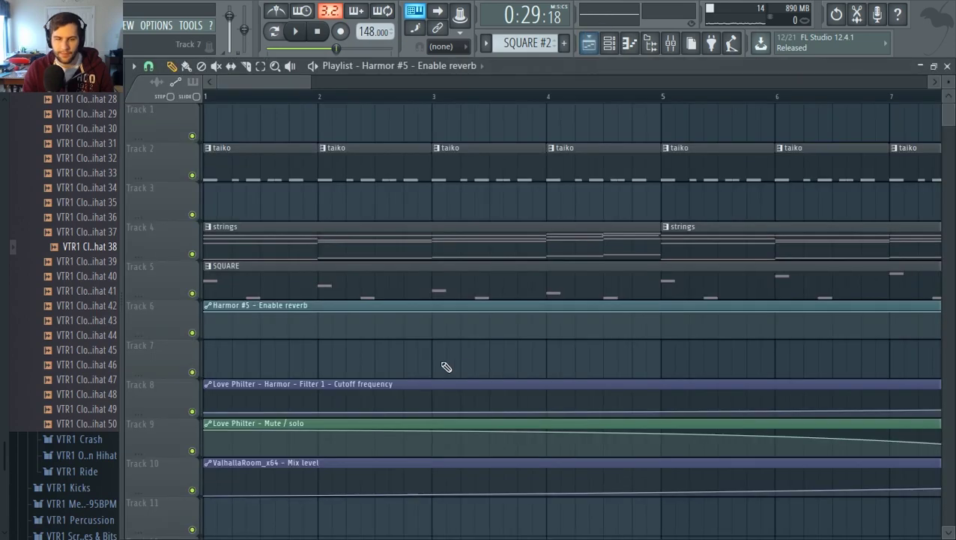
Trim the Enable reverb automation to start with SQUARE #2, make it drop to off midway through bar 19, and play it
scroll(446, 366, "down", 6)
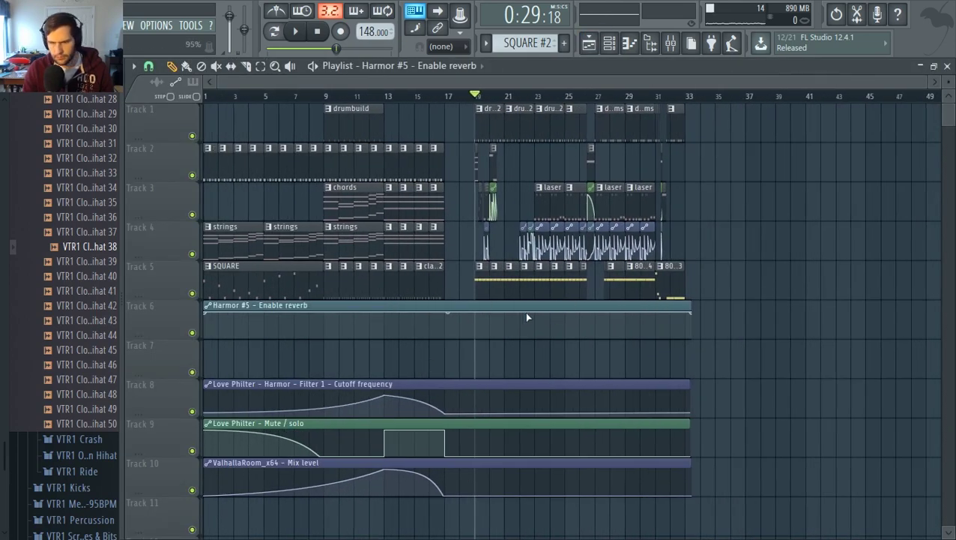
right_click(521, 310)
scroll(482, 342, "up", 7)
mouse_move(418, 324)
left_mouse_down()
mouse_move(349, 316)
mouse_move(383, 309)
mouse_move(422, 335)
left_mouse_up()
right_click(430, 317)
key("space")
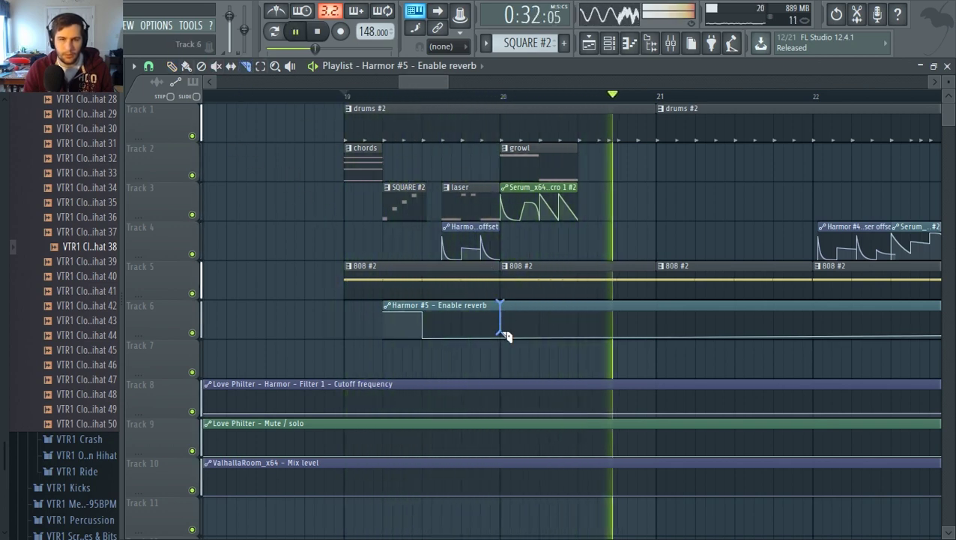
Slice the Enable reverb automation at bar 20, delete the remainder, and move its drop-off to the laser clip's start
left_click_drag(506, 337, 506, 337)
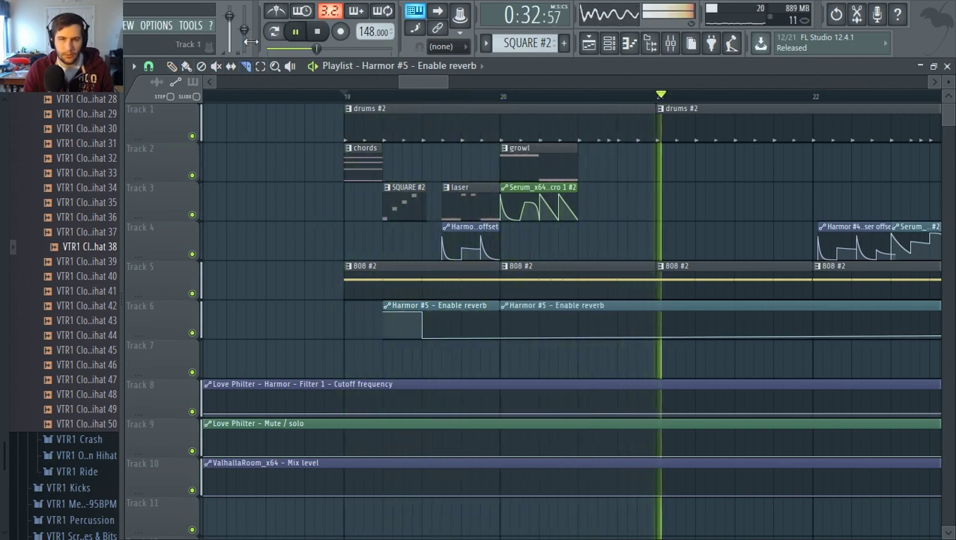
right_click(526, 299)
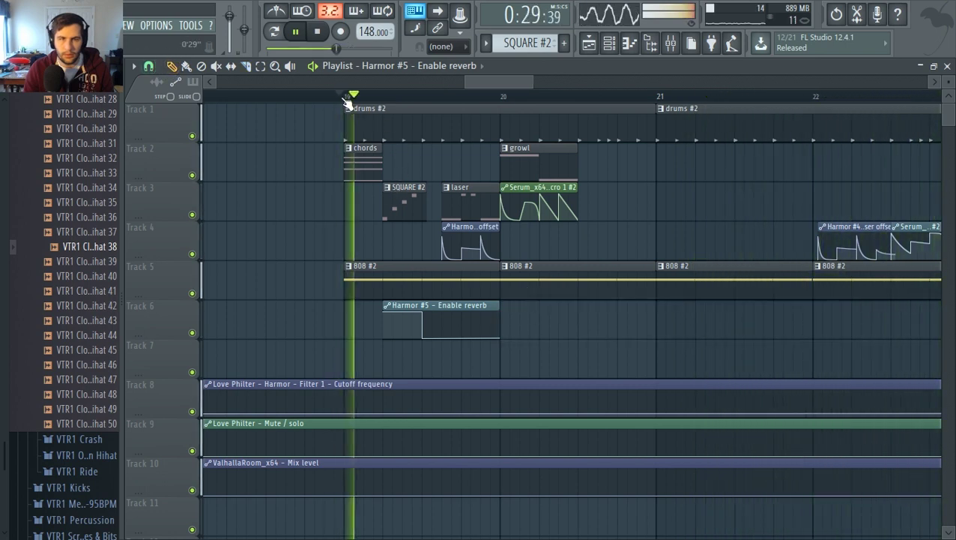
key("space")
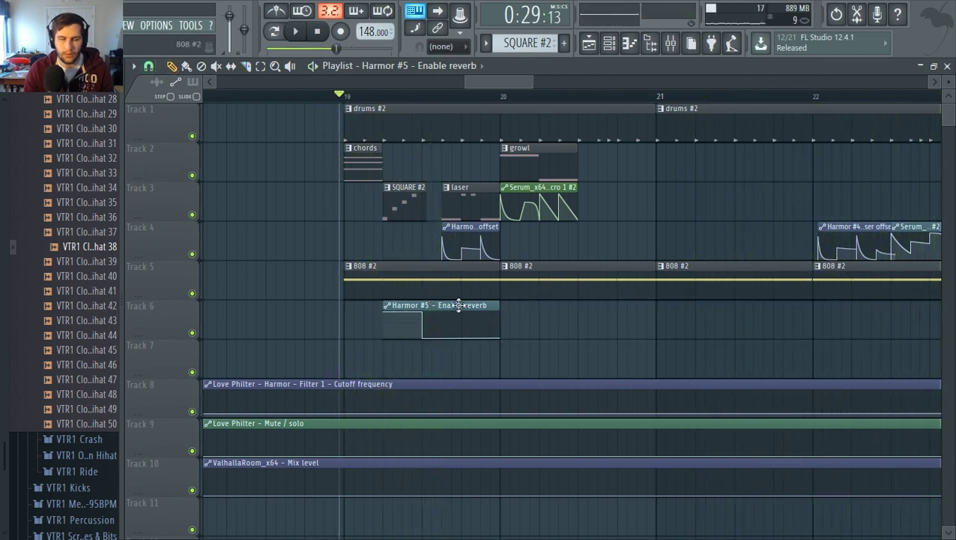
left_click_drag(425, 337, 446, 310)
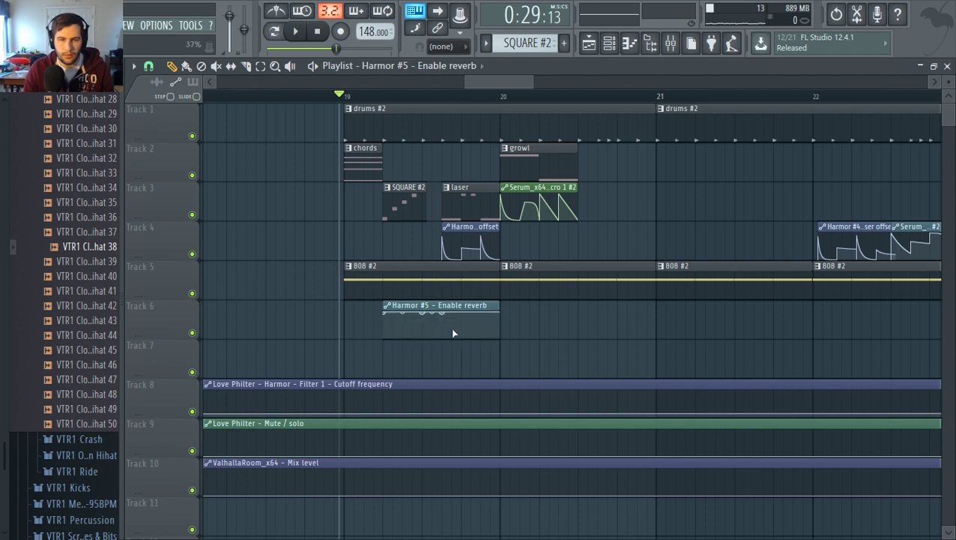
Delete all SQUARE #2 notes except the first A5 note, and play the result
double_click(400, 208)
scroll(278, 299, "down", 3)
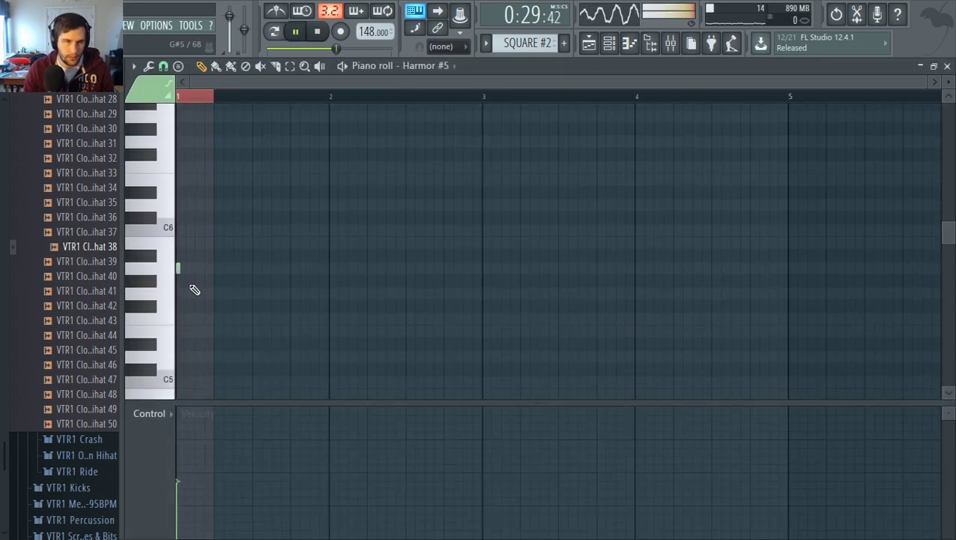
key("space")
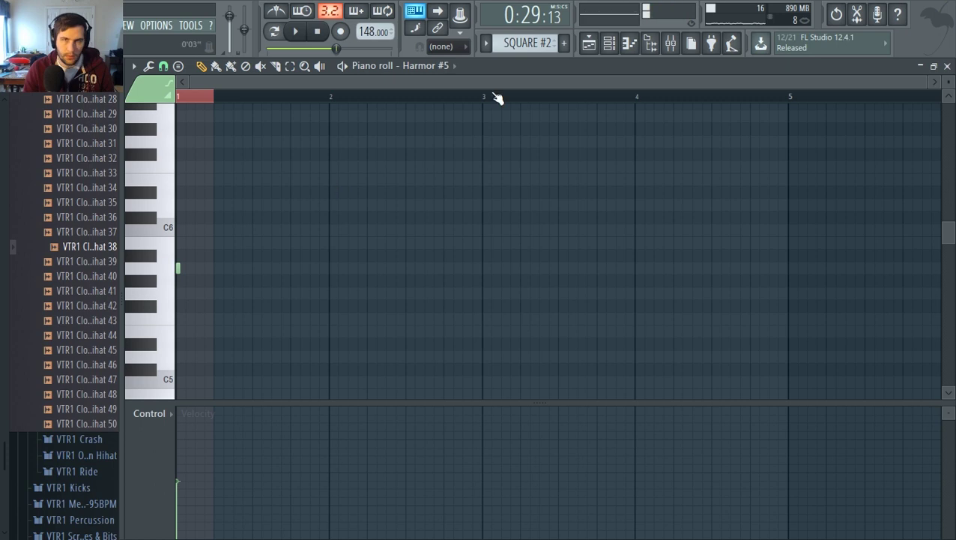
Shorten the opening chords clip to half a beat, move the SQUARE #2 clip slightly earlier, and play the passage
left_click(589, 45)
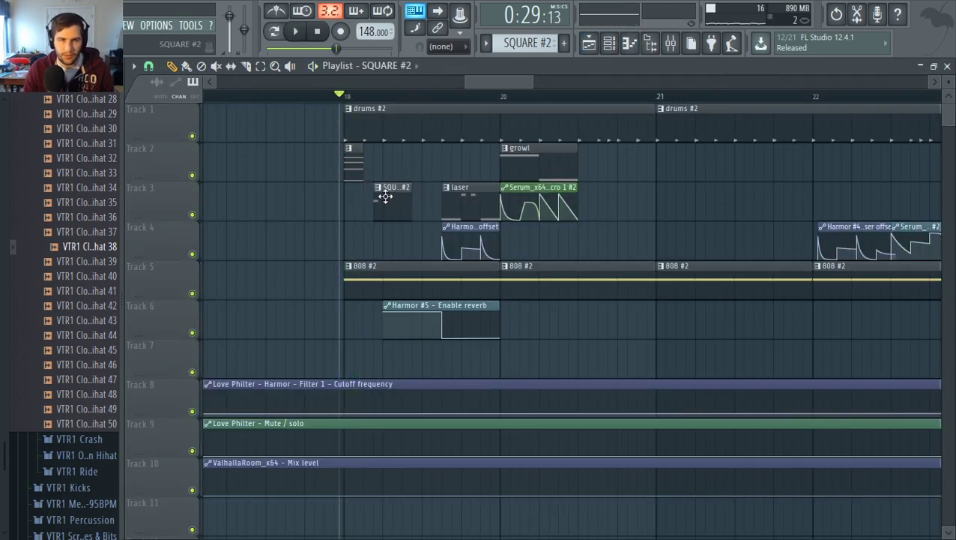
key("space")
key("space")
key("space")
key("space")
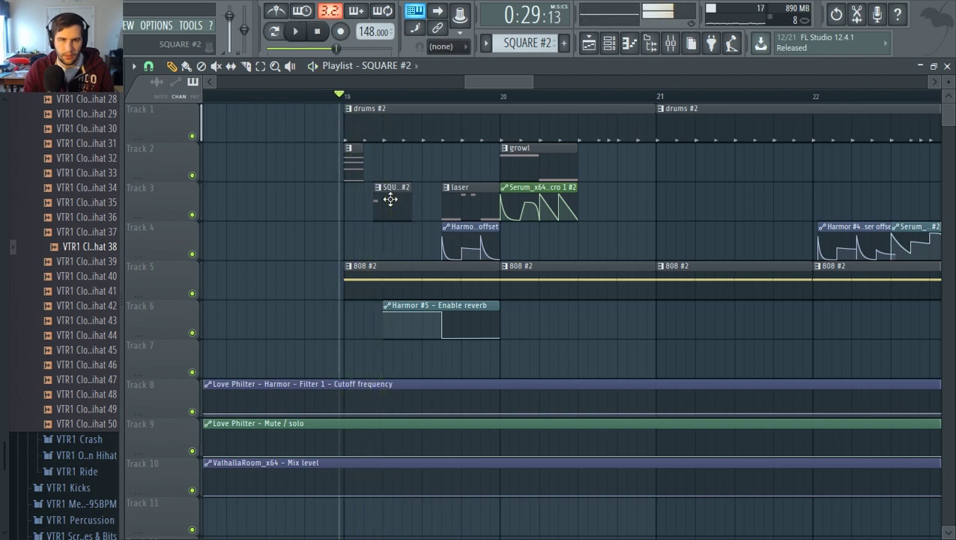
Add two more evenly spaced A5 notes after the first note of SQUARE #2, and play them
double_click(390, 198)
key("space")
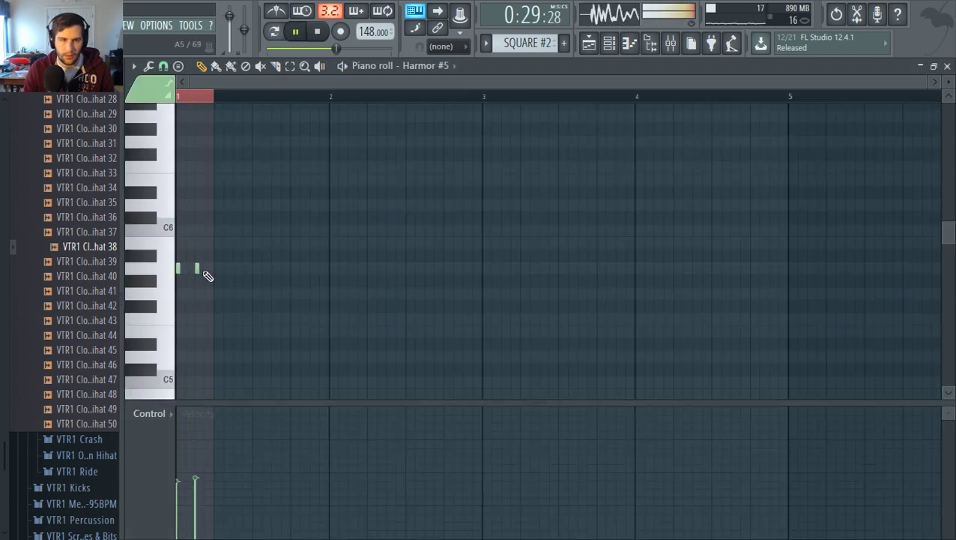
left_click(214, 268)
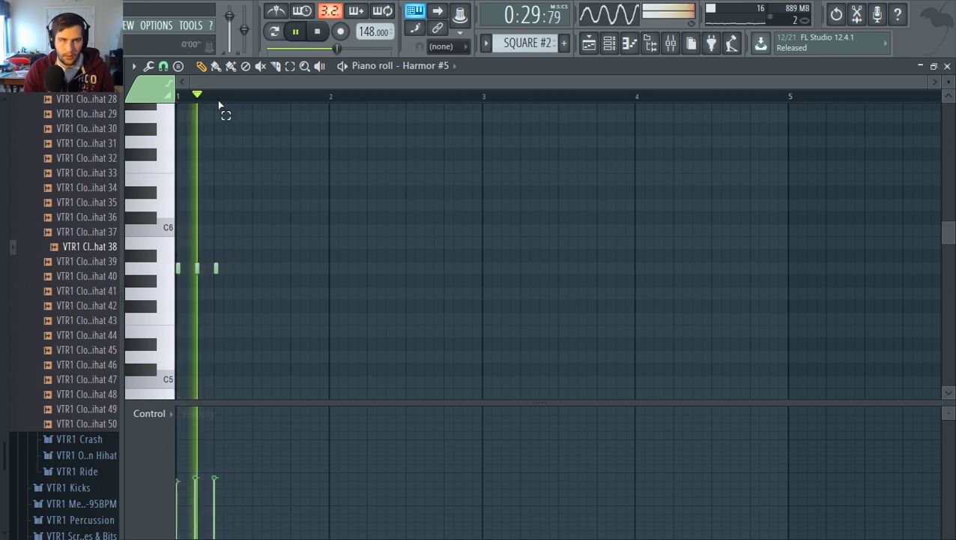
key("space")
key("space")
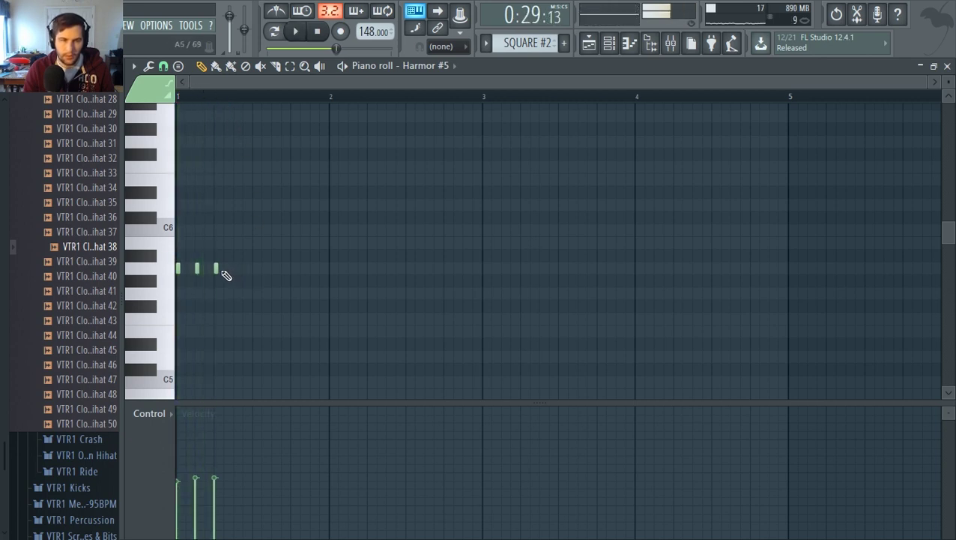
Extend the SQUARE #2 clip to the laser clip's start, raise its third note to A#5, and play the passage
left_click(589, 46)
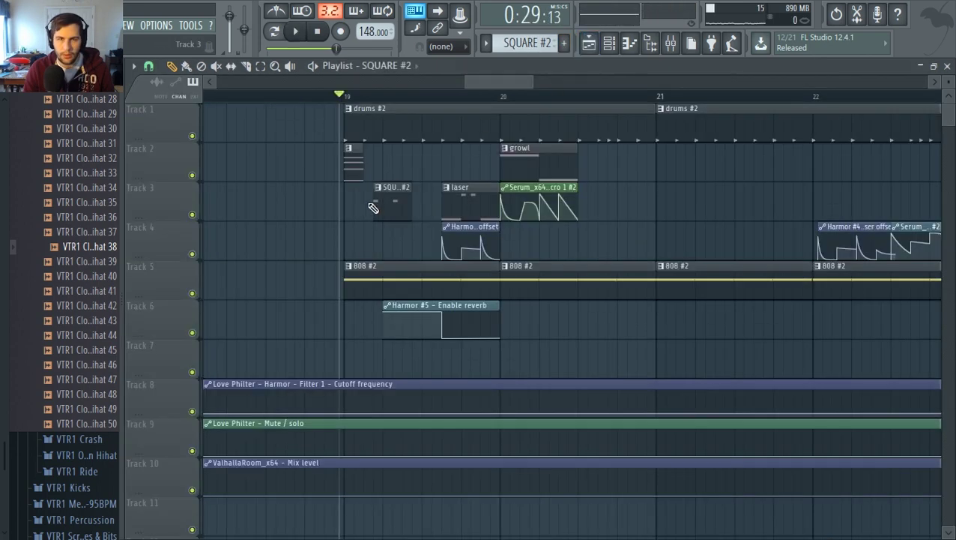
double_click(426, 213)
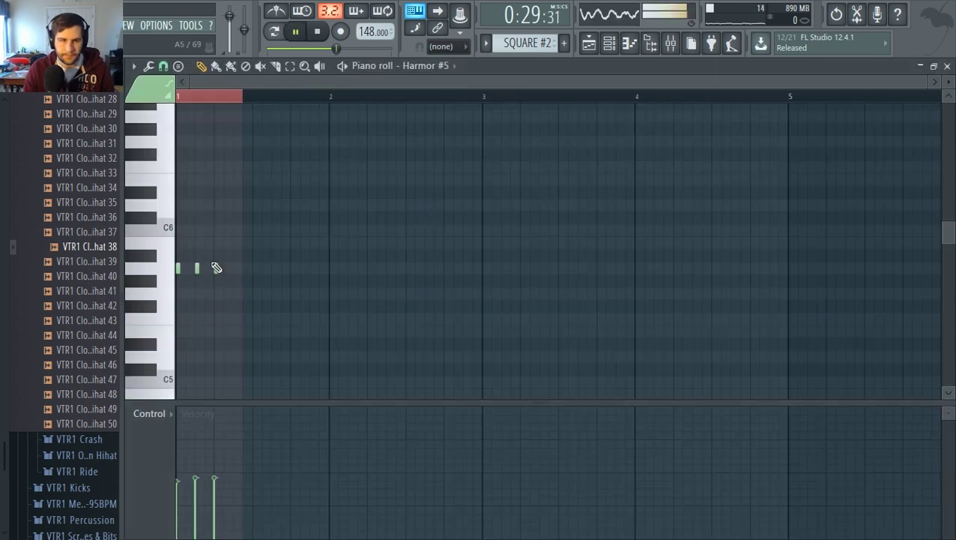
key("space")
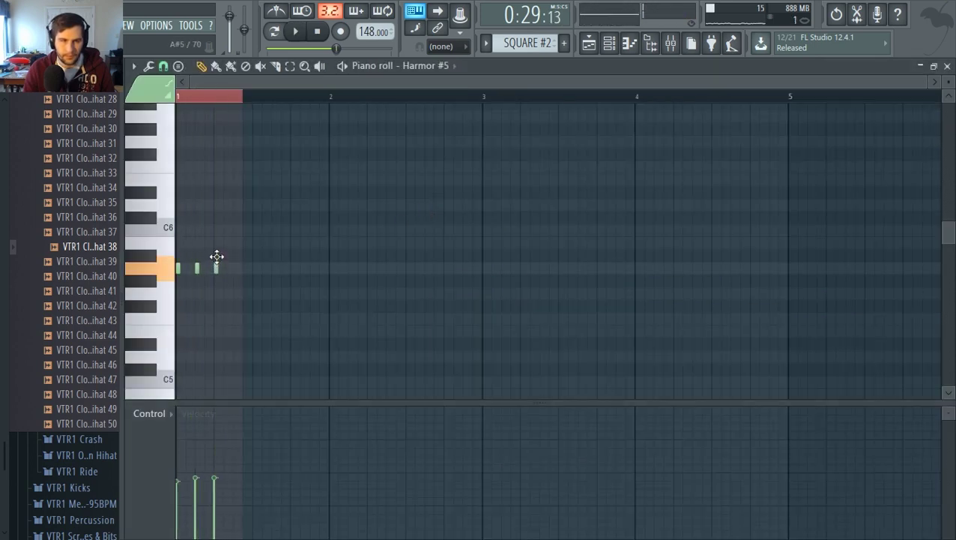
left_click_drag(217, 242, 214, 255)
key("space")
key("space")
key("space")
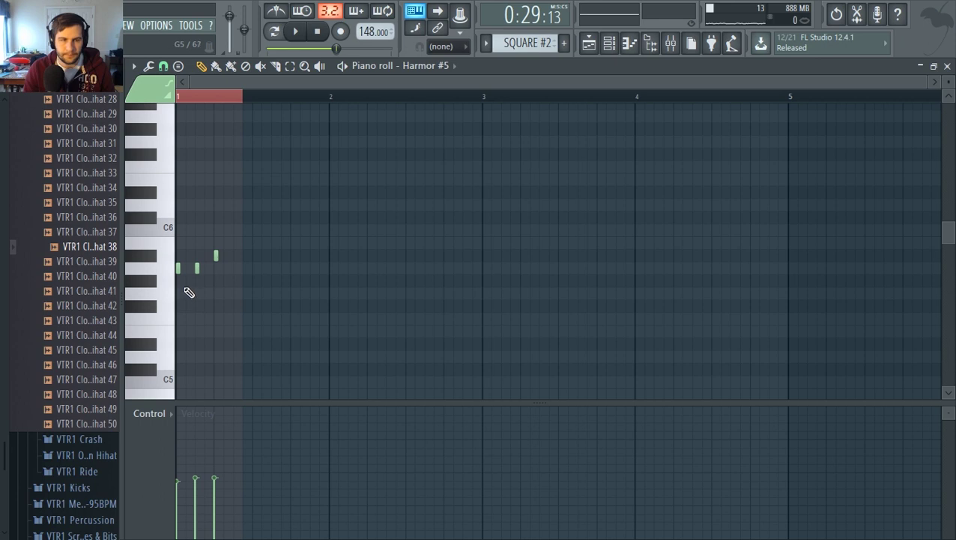
Add an A5 note midway between the first two SQUARE #2 notes and level all note velocities at roughly 77% during playback
left_click_drag(184, 281, 191, 268)
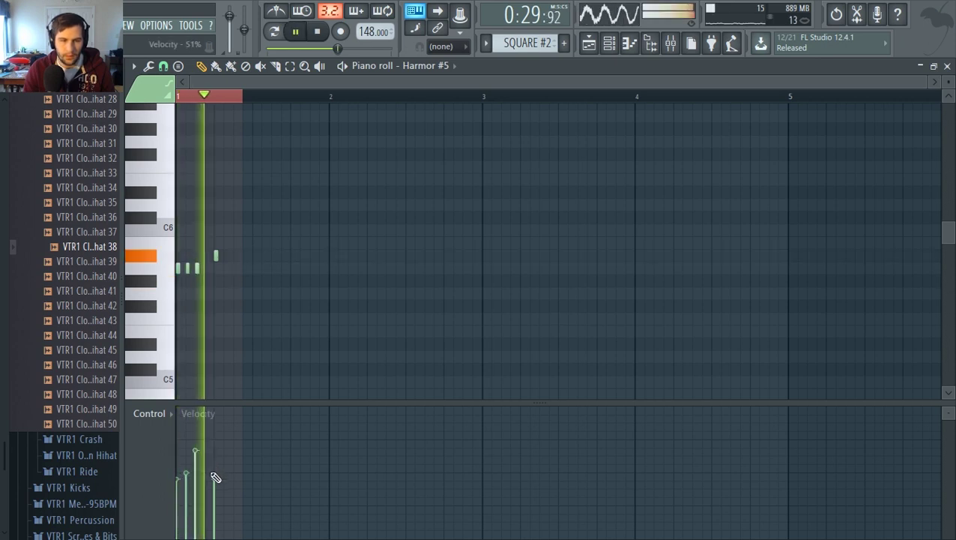
key("space")
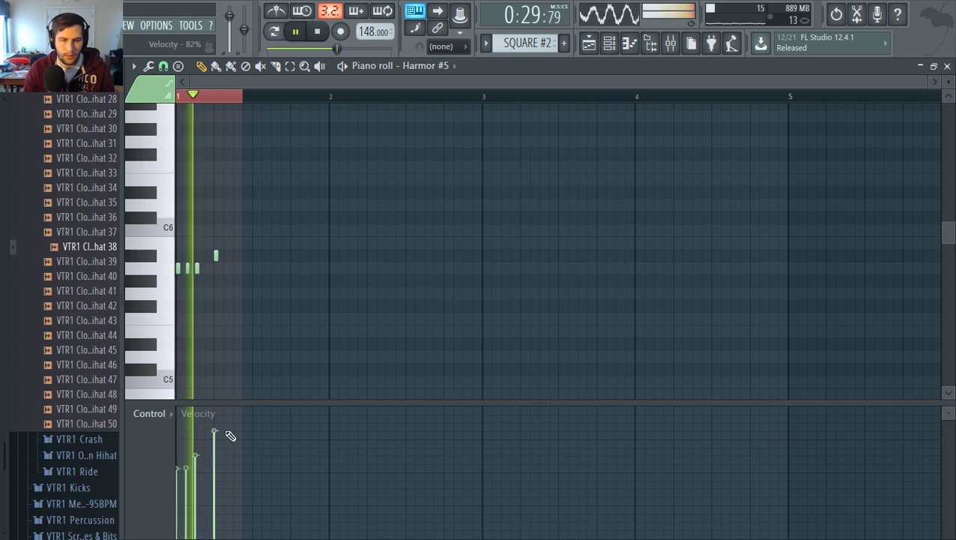
left_click_drag(214, 444, 174, 450)
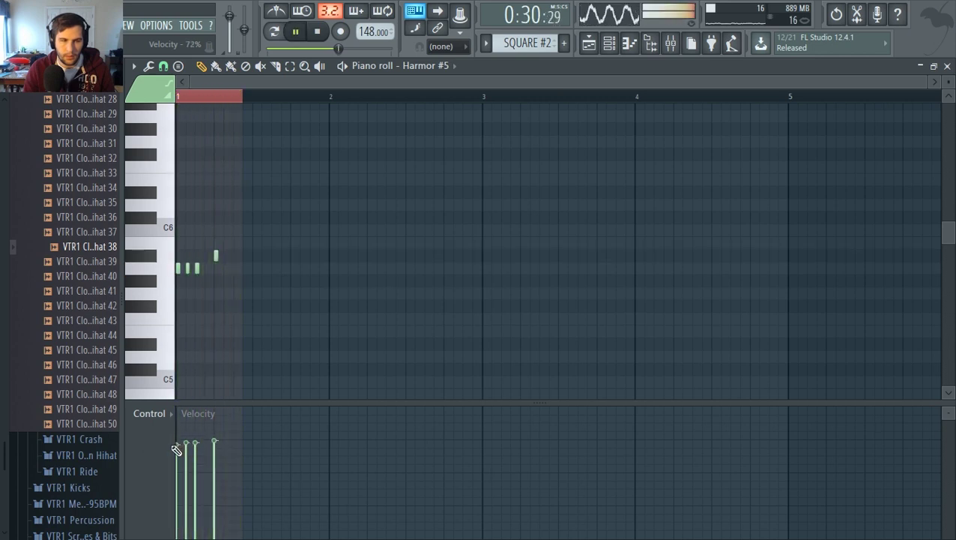
key("space")
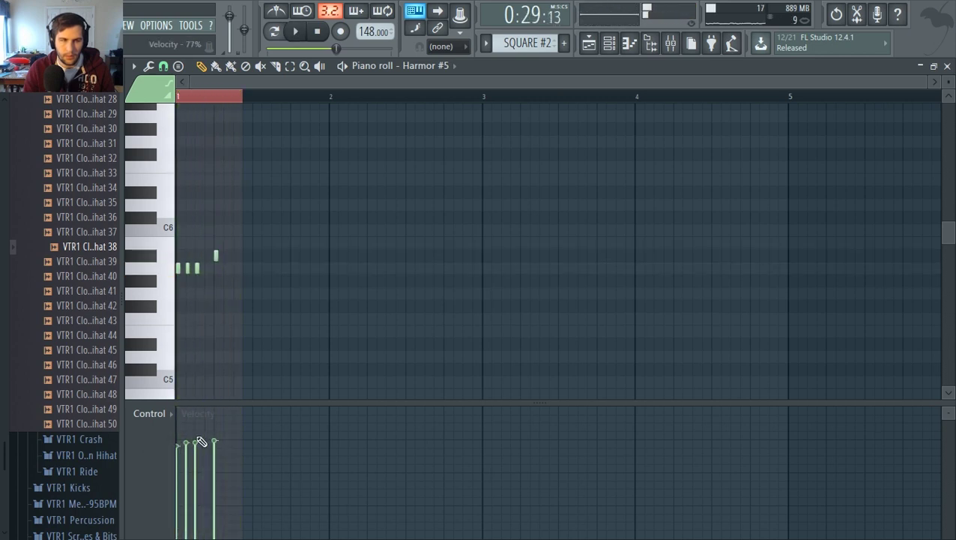
Try an extra A5 note immediately after the first SQUARE #2 note, and play the result
left_click(183, 268)
key("space")
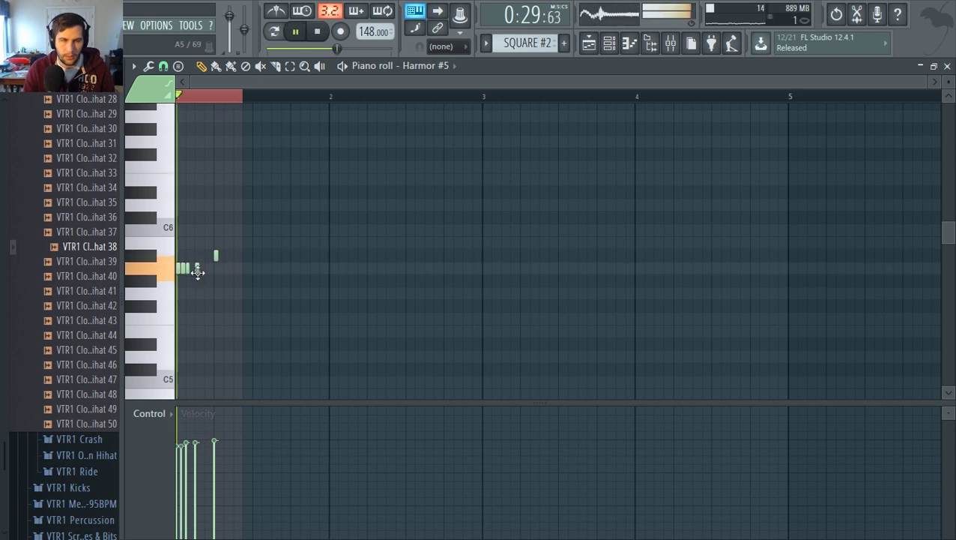
key("space")
left_click(187, 270)
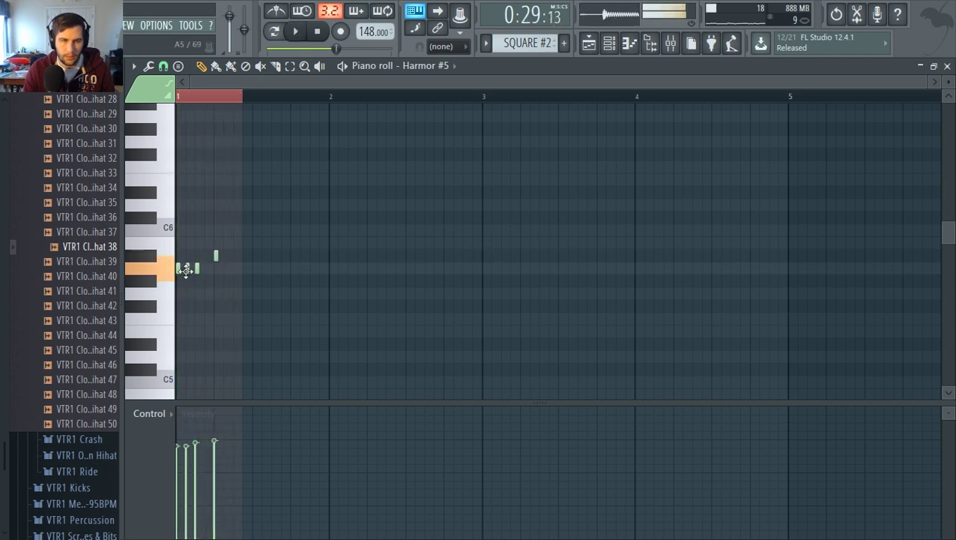
Delete the added A5 note between the first two SQUARE #2 notes, return to the playlist, and play from bar 19
key("space")
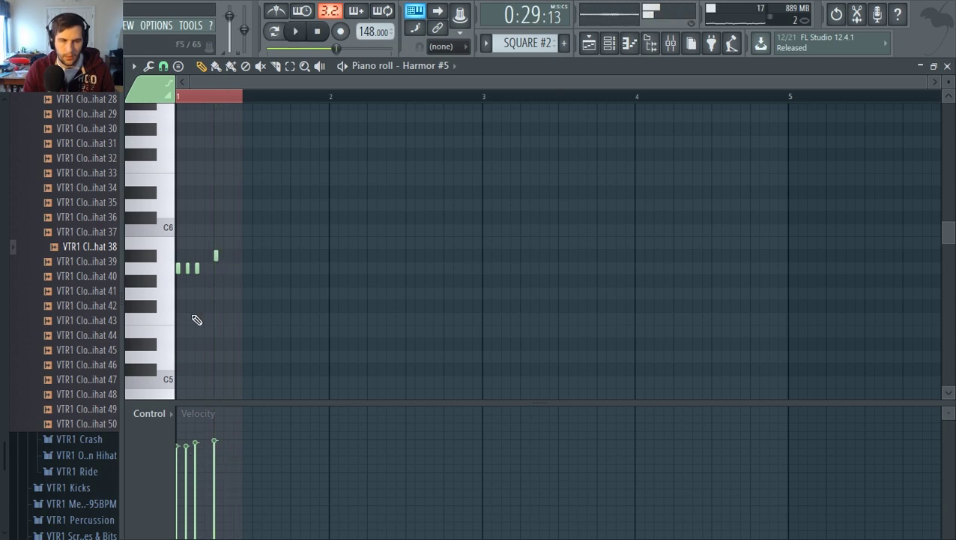
key("space")
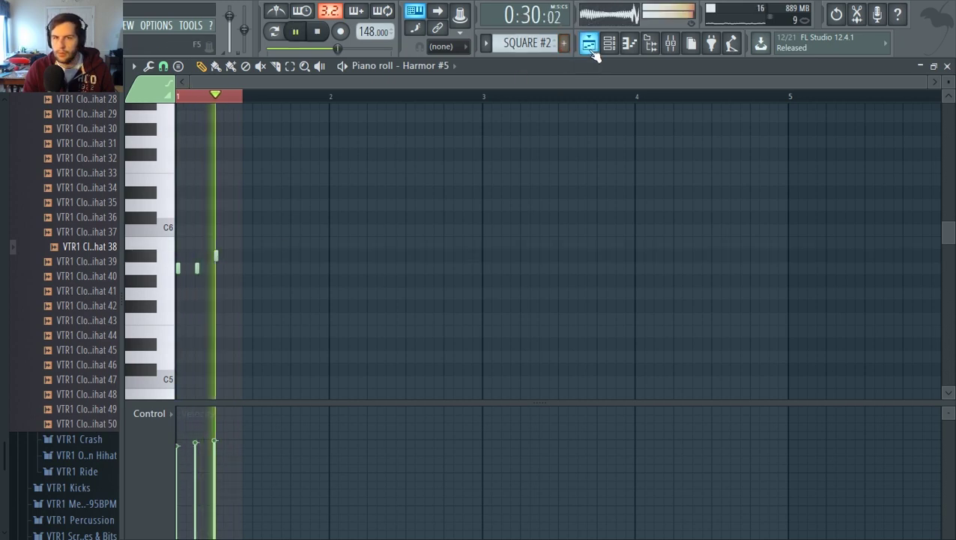
left_click(589, 43)
key("space")
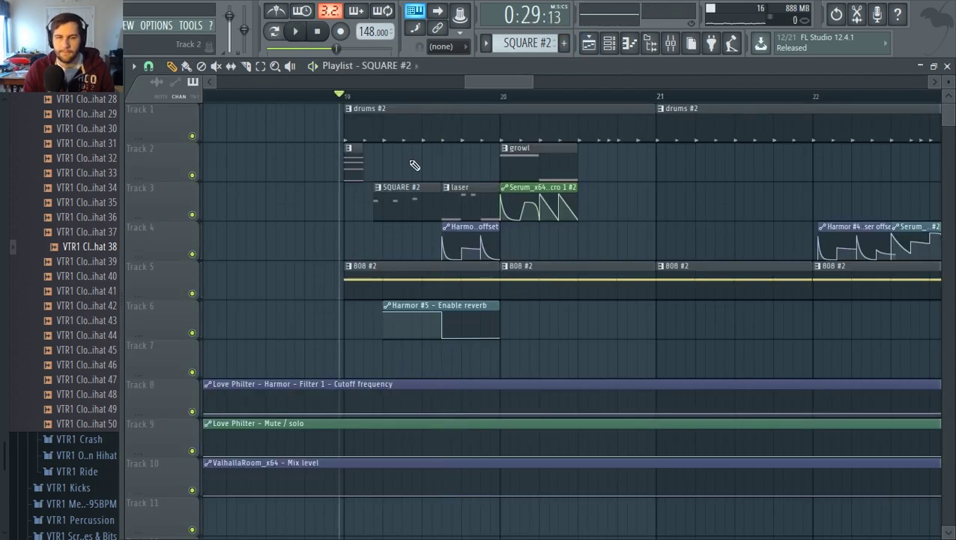
key("space")
scroll(647, 216, "down", 4)
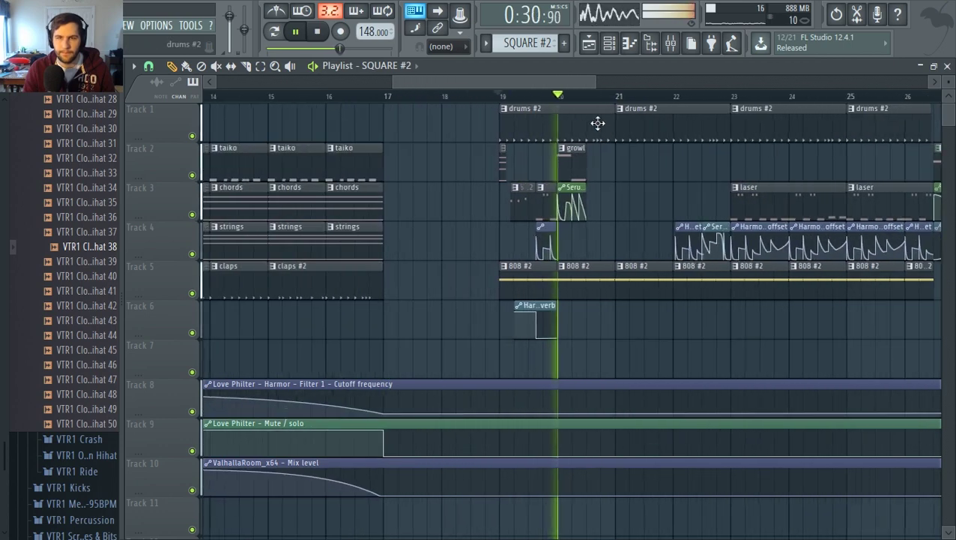
left_click_drag(564, 82, 585, 85)
key("space")
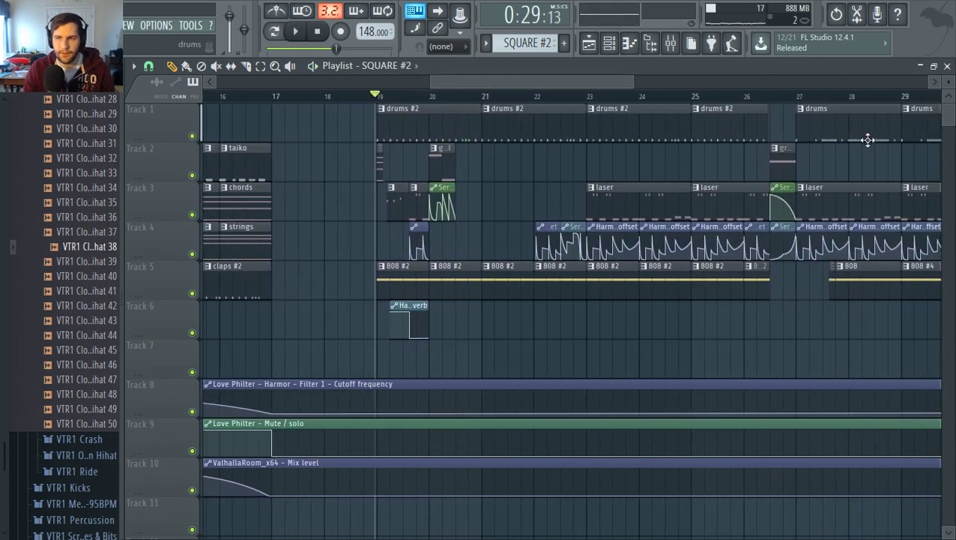
Try the drums pattern in place of the drums #2 clip at bar 19, and play the passage
scroll(393, 136, "up", 3)
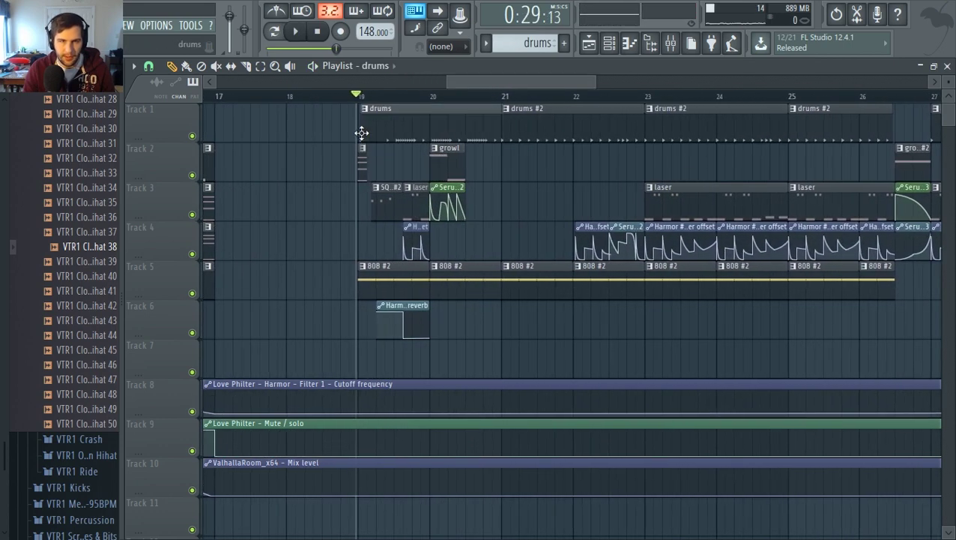
scroll(442, 197, "up", 2)
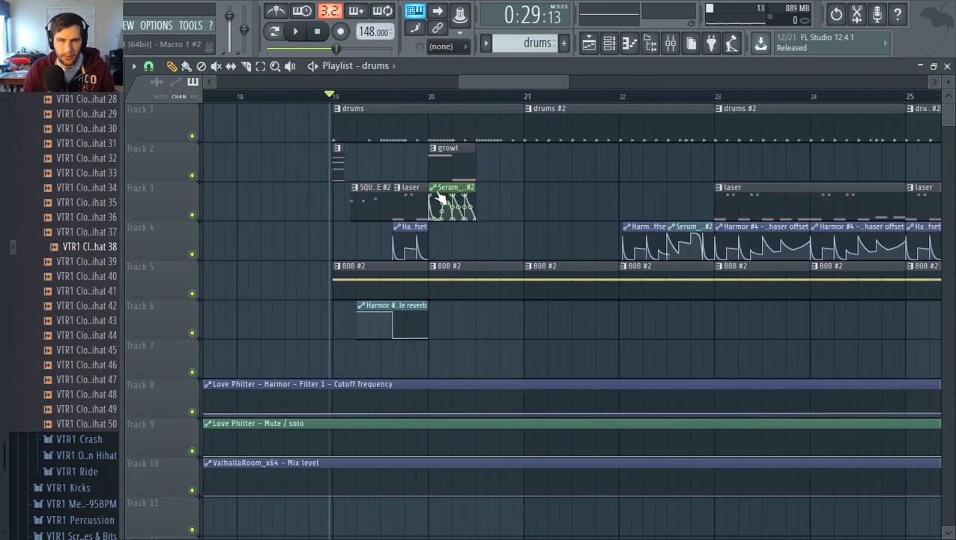
key("space")
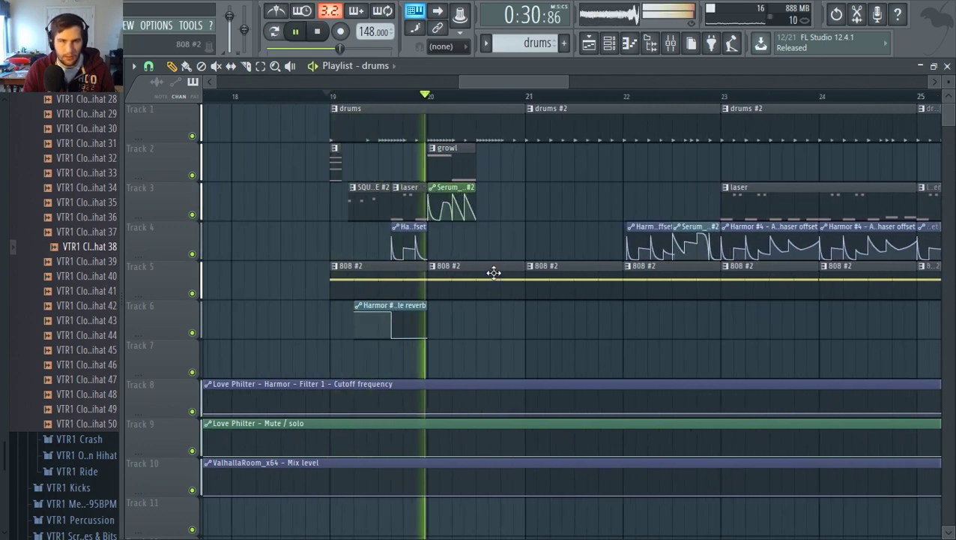
key("space")
key("space")
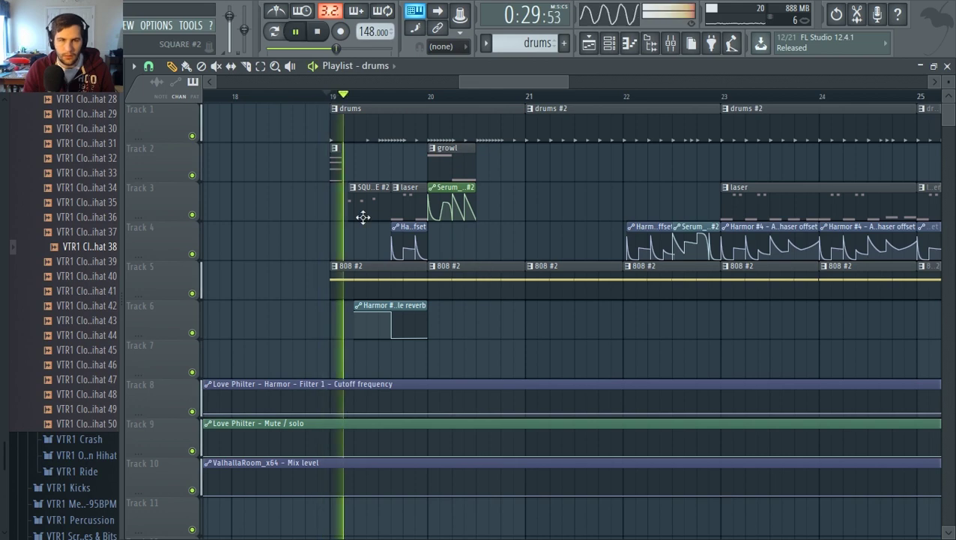
key("space")
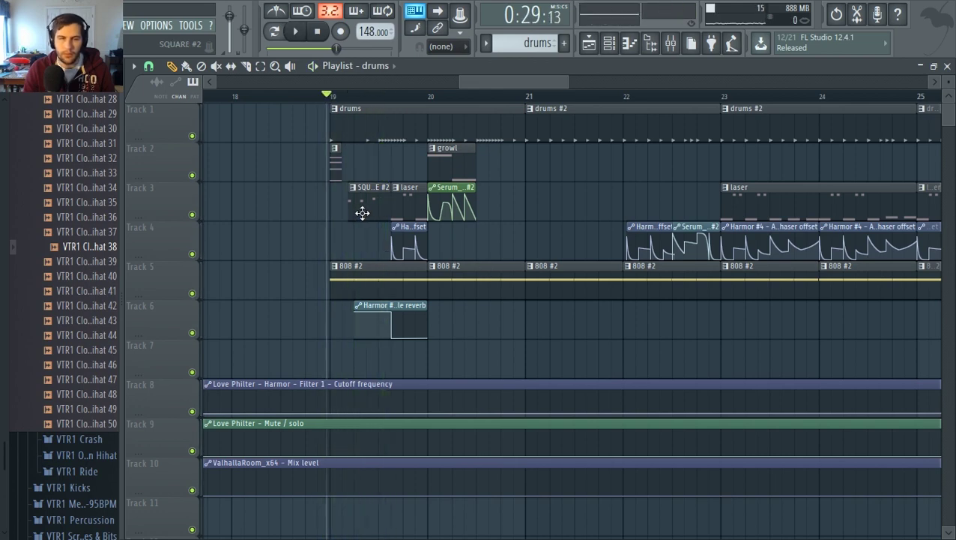
Raise the first SQUARE #2 note to C6, re-enter the second note at A5, and play the passage in the playlist
double_click(362, 213)
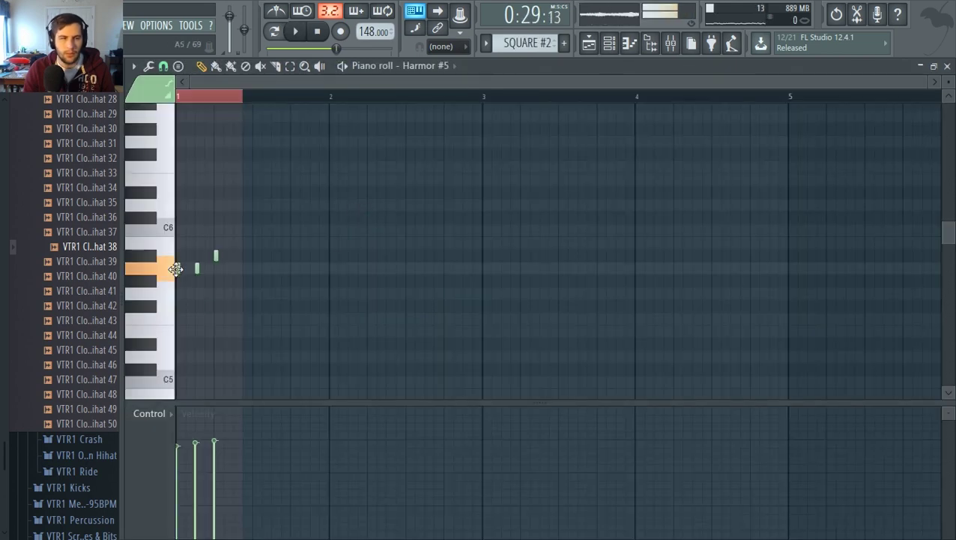
left_click_drag(175, 269, 169, 226)
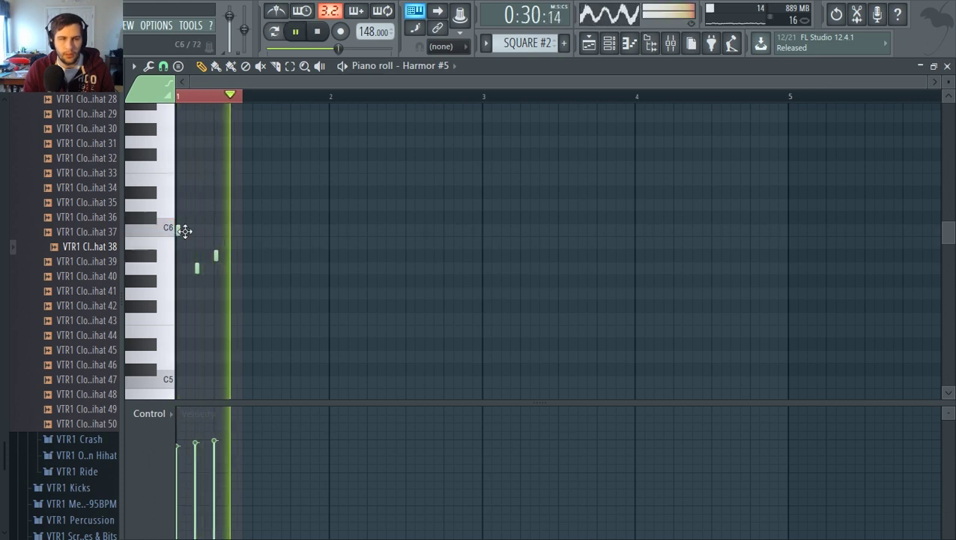
right_click(196, 268)
key("space")
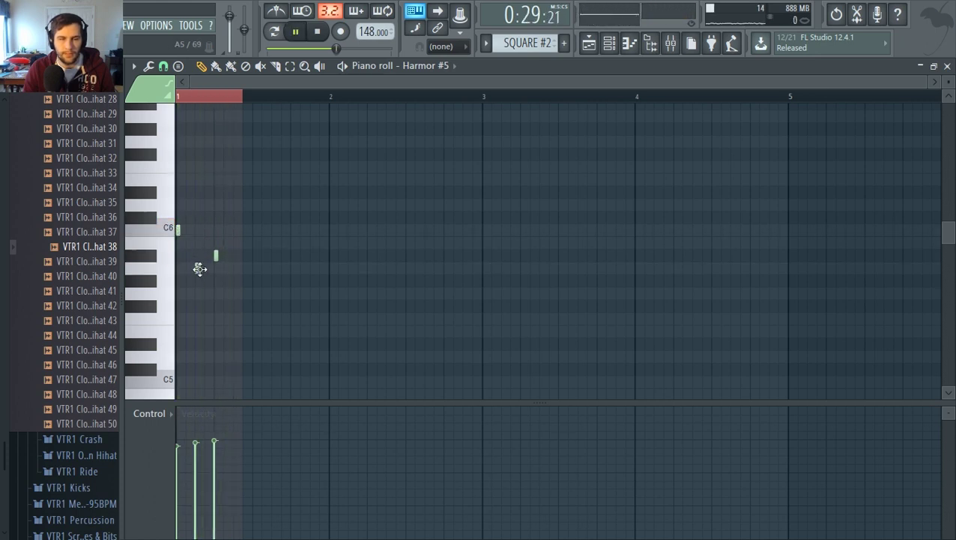
left_click(197, 267)
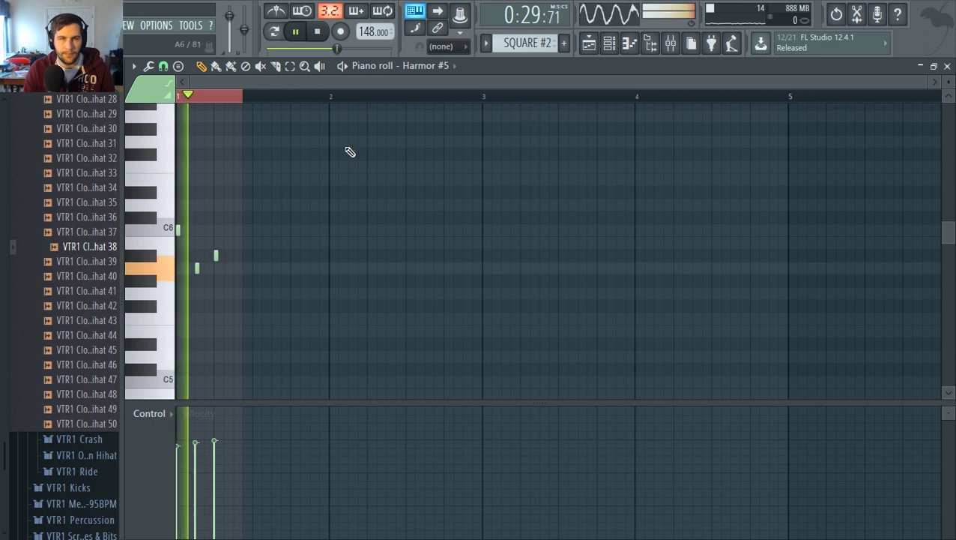
left_click(589, 45)
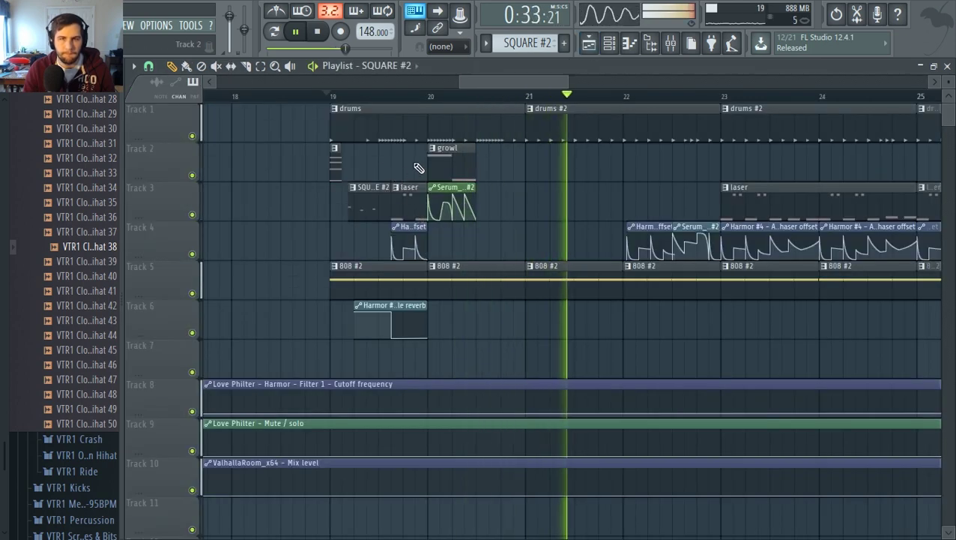
Replace the drums clip at bar 19 with a drums #2 clip, and play the passage
right_click(471, 132)
left_click(538, 119)
key("space")
left_click_drag(380, 118, 329, 119)
key("space")
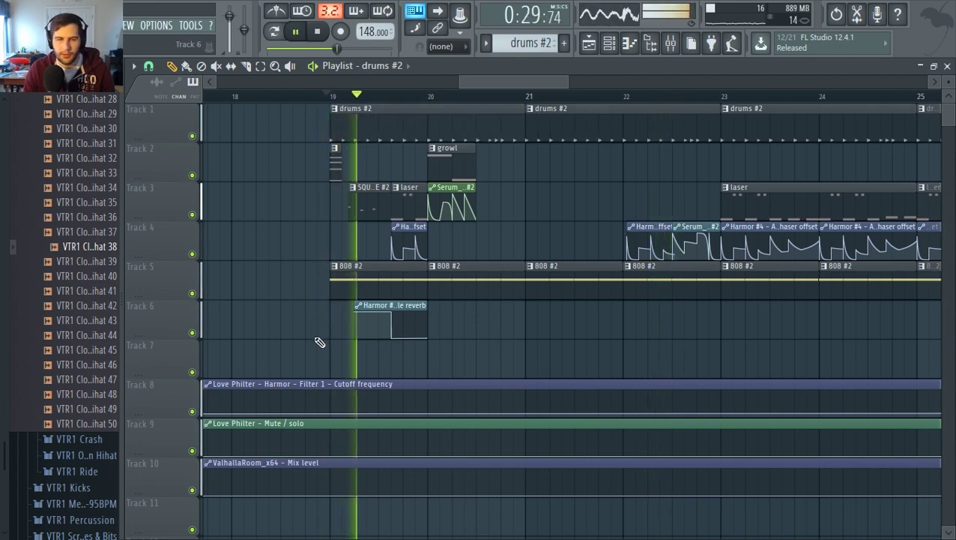
key("space")
scroll(326, 338, "down", 7)
scroll(312, 337, "up", 9)
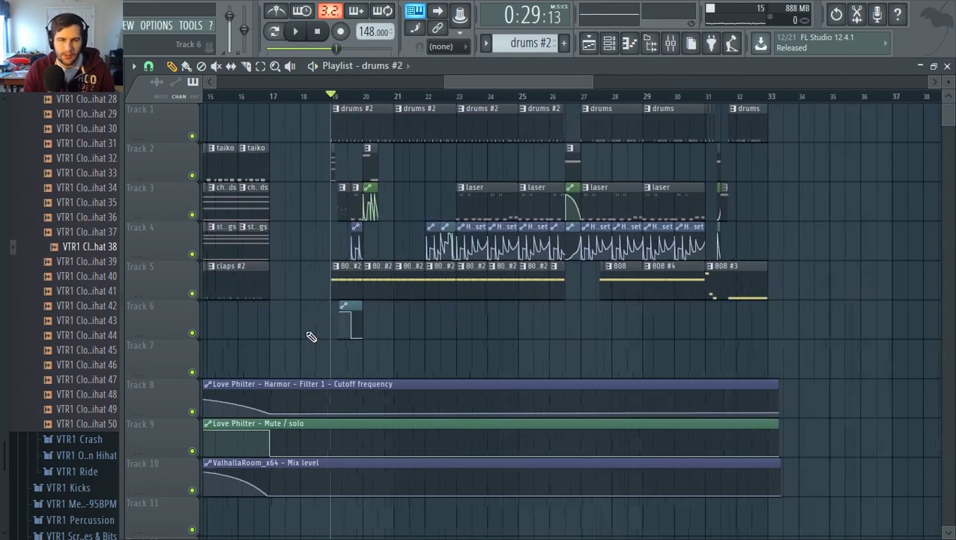
key("space")
key("space")
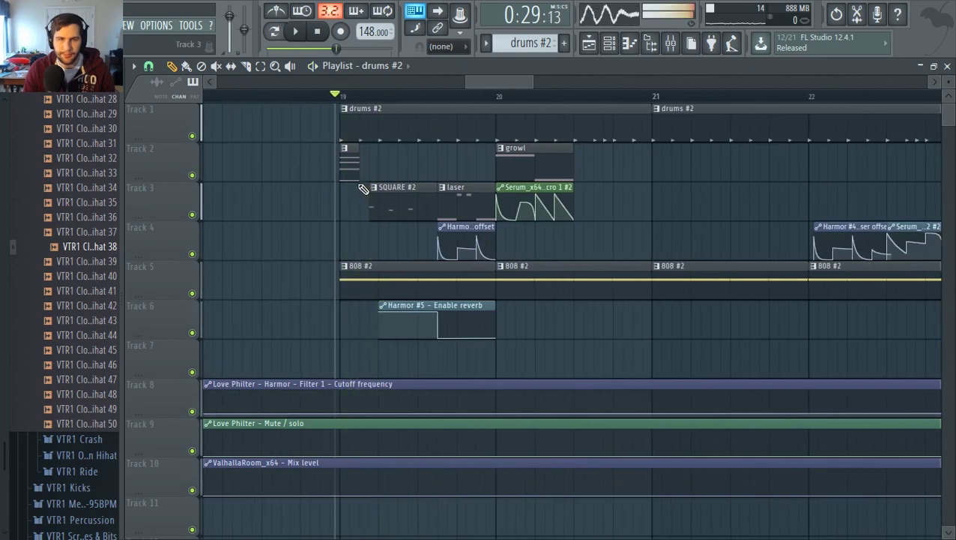
Open the notes of the short chords clip at bar 19, play the pattern alone, and open the Harmor #2 instrument
double_click(352, 170)
left_click(275, 31)
key("space")
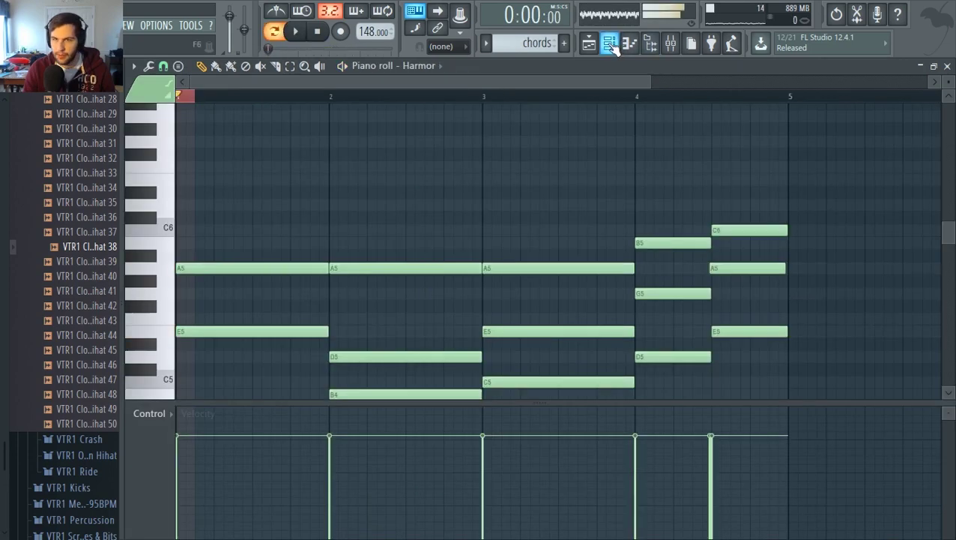
left_click(610, 43)
scroll(330, 252, "up", 10)
left_click(309, 344)
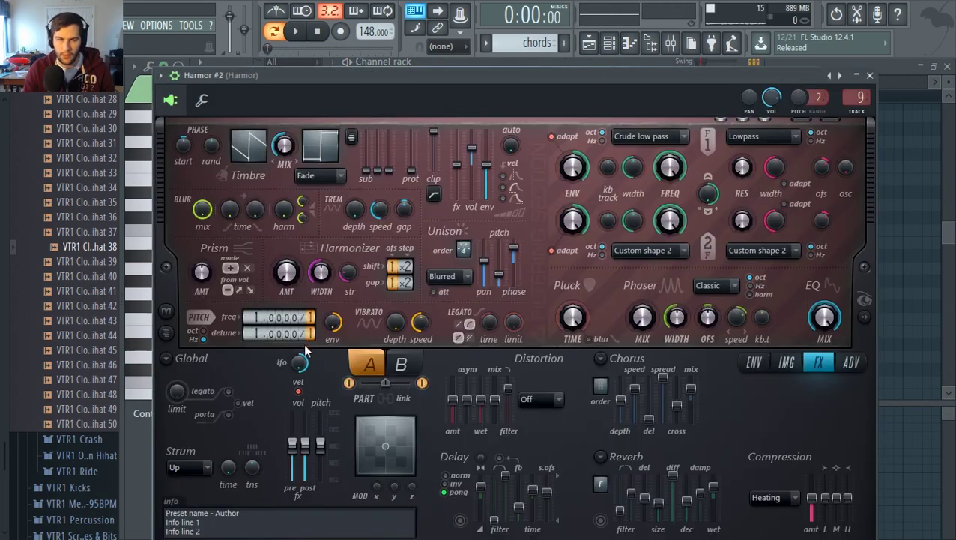
Set Harmor #2's unison order to 8 and adjust the unison pitch in parts A and B while playing the chords
key("space")
left_click(415, 371)
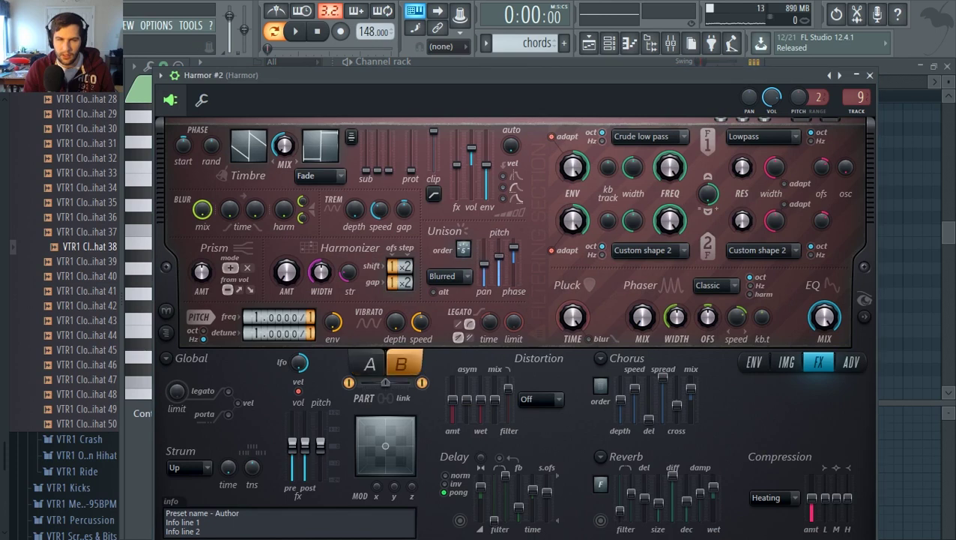
key("space")
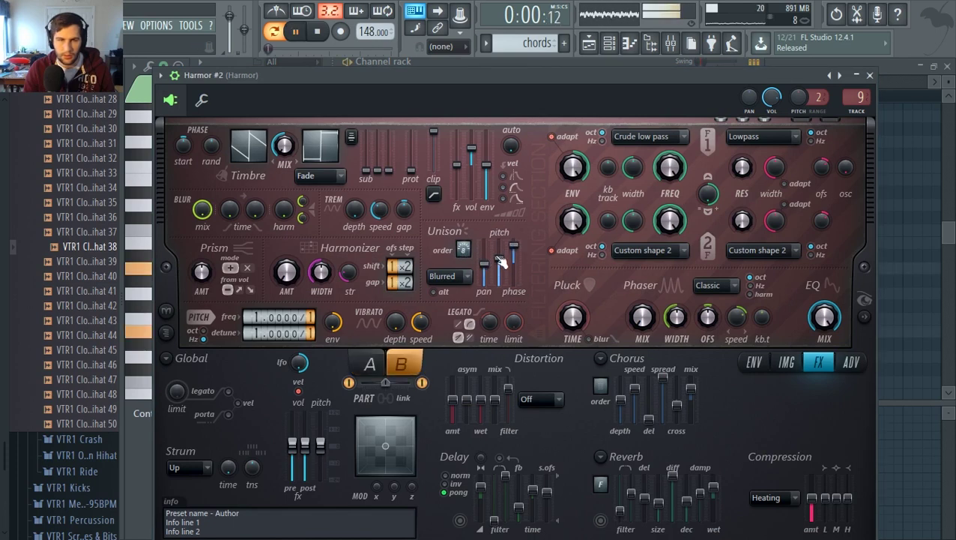
left_click(370, 364)
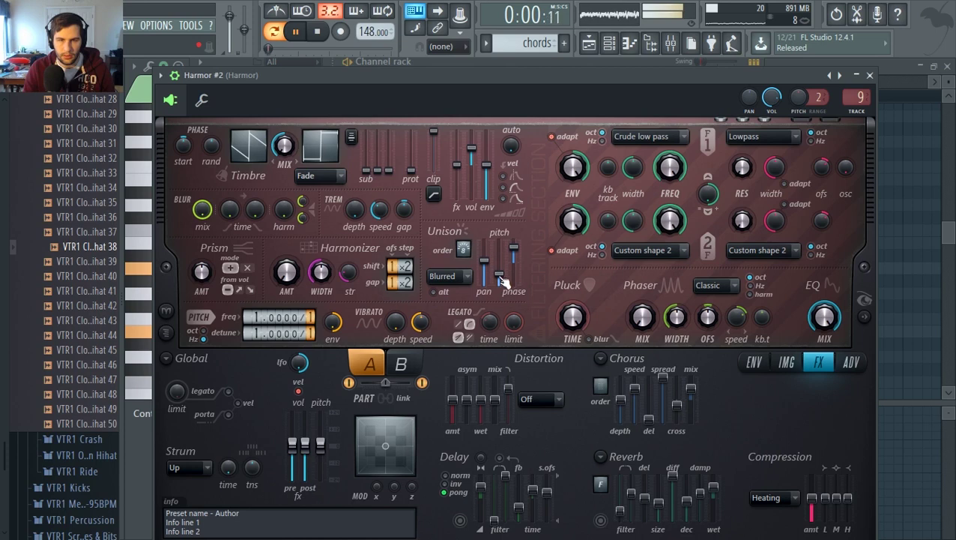
Return to the playlist, play from bar 19, and shorten the SQUARE #2 clip to end just after its third note
left_click(589, 43)
key("space")
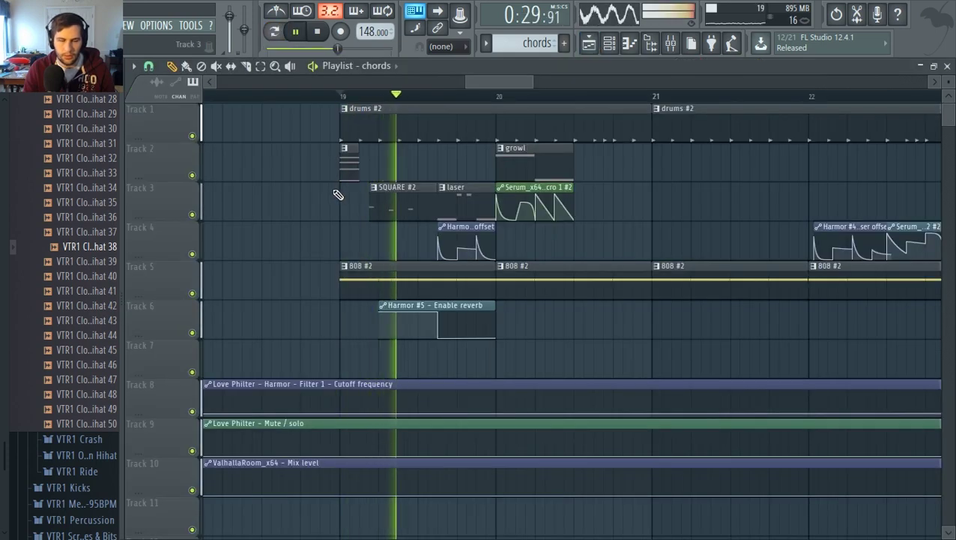
key("space")
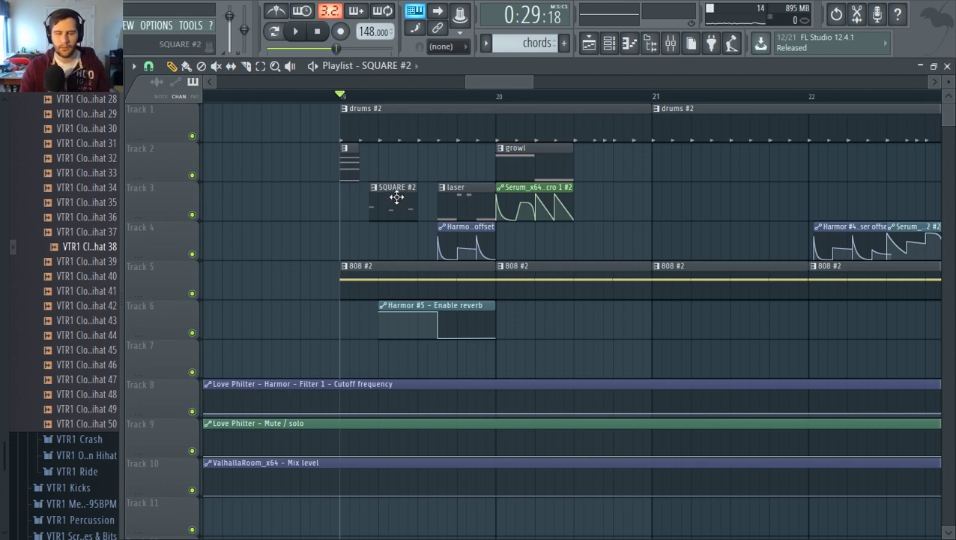
Play the whole arrangement from bar 1 to listen to the intro
scroll(349, 219, "down", 6)
left_click_drag(442, 82, 206, 93)
scroll(360, 143, "down", 6)
left_click(267, 96)
key("space")
left_click(203, 96)
key("space")
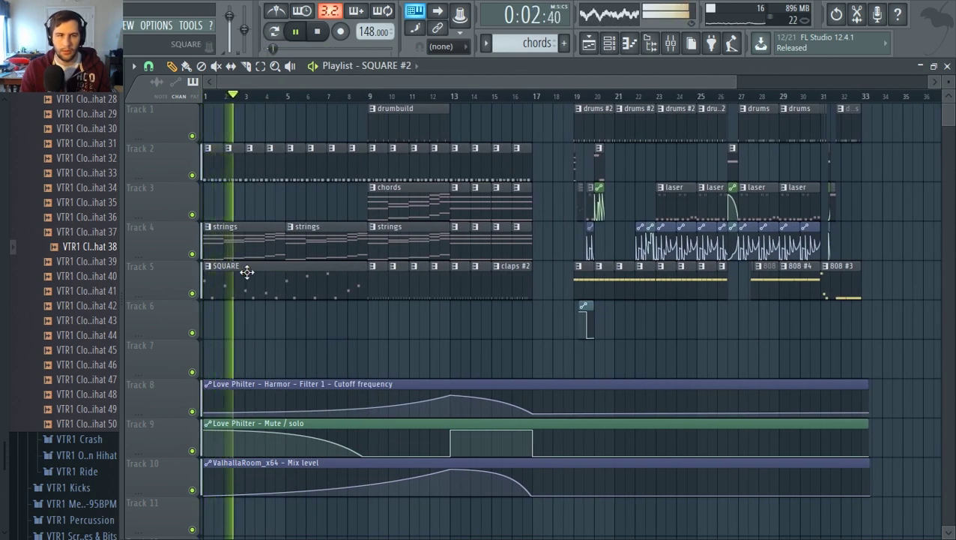
Inspect the Harmor #5 mixer track's effects and the channel rack while the intro plays
left_click(650, 43)
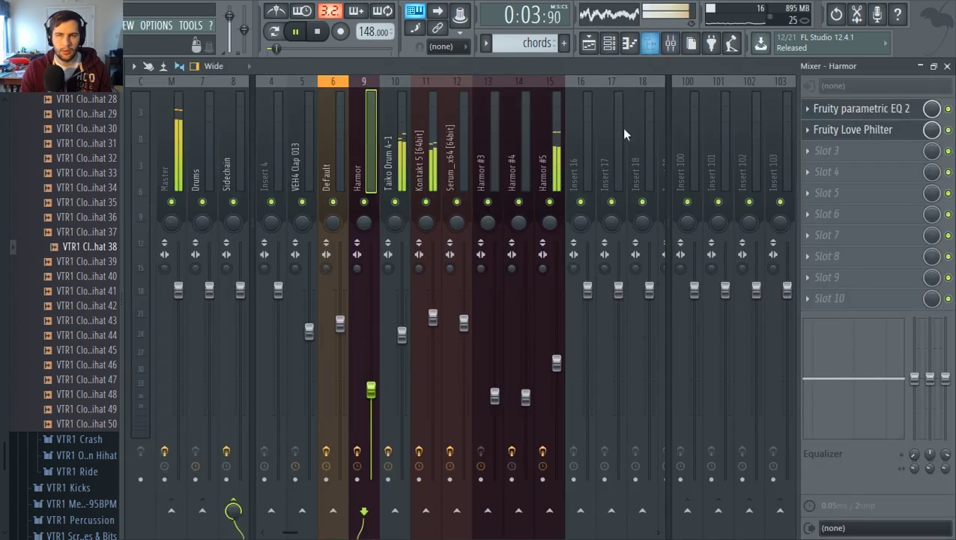
left_click(545, 162)
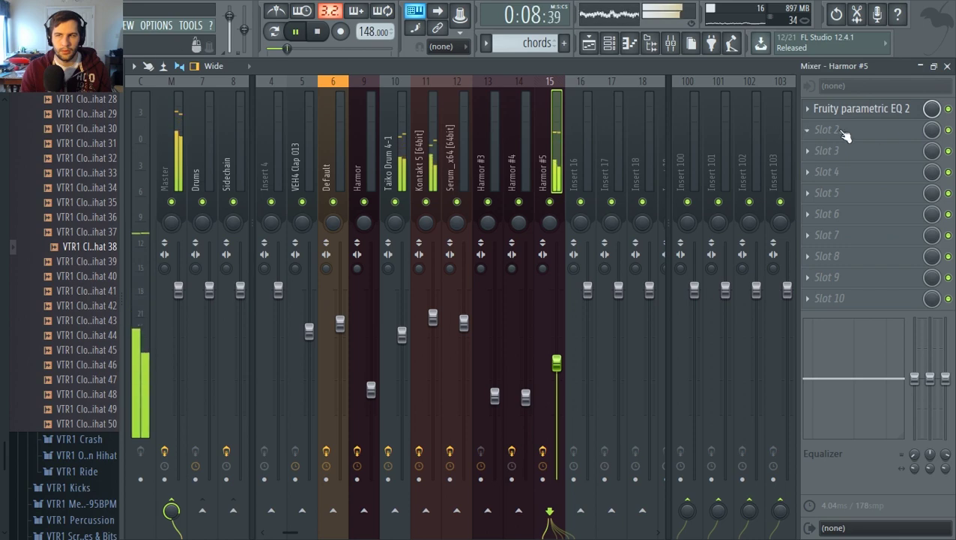
left_click(609, 43)
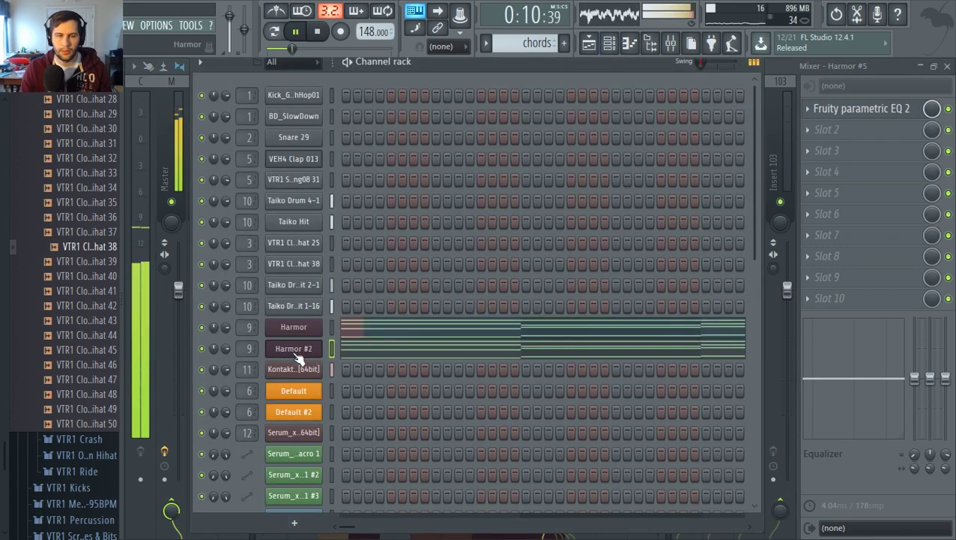
left_click(590, 42)
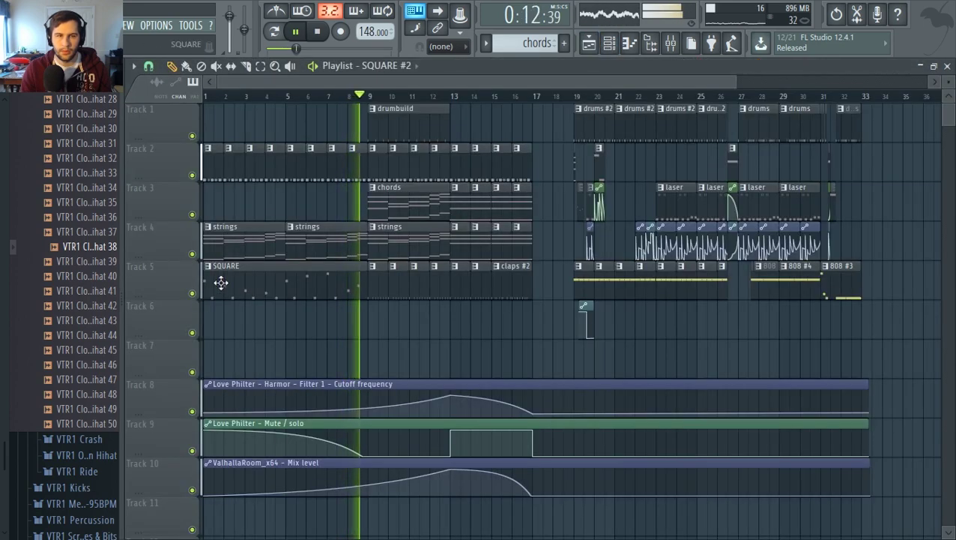
Open the SQUARE clip's pattern, play it alone, and open its Harmor #5 instrument to inspect the sound
double_click(227, 286)
left_click(609, 43)
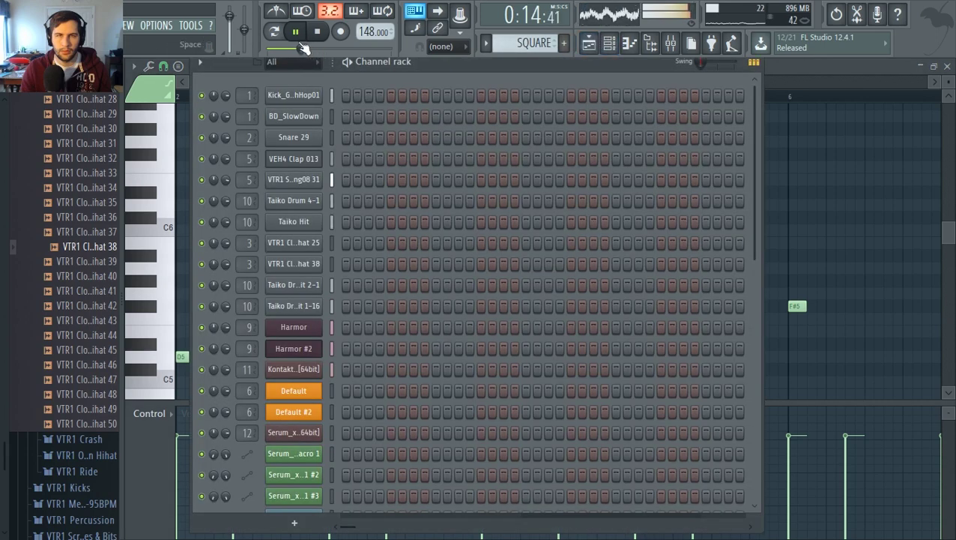
left_click(274, 32)
scroll(367, 352, "down", 6)
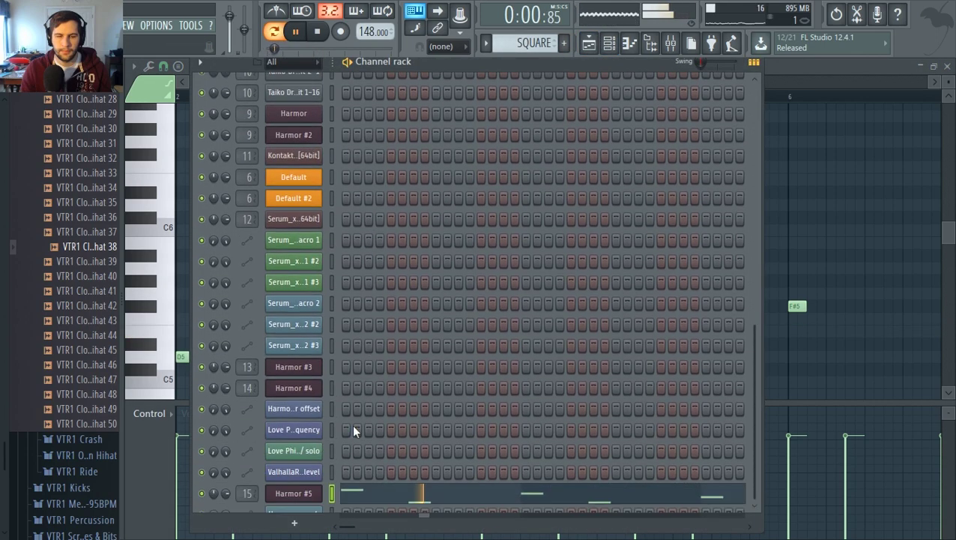
left_click(304, 469)
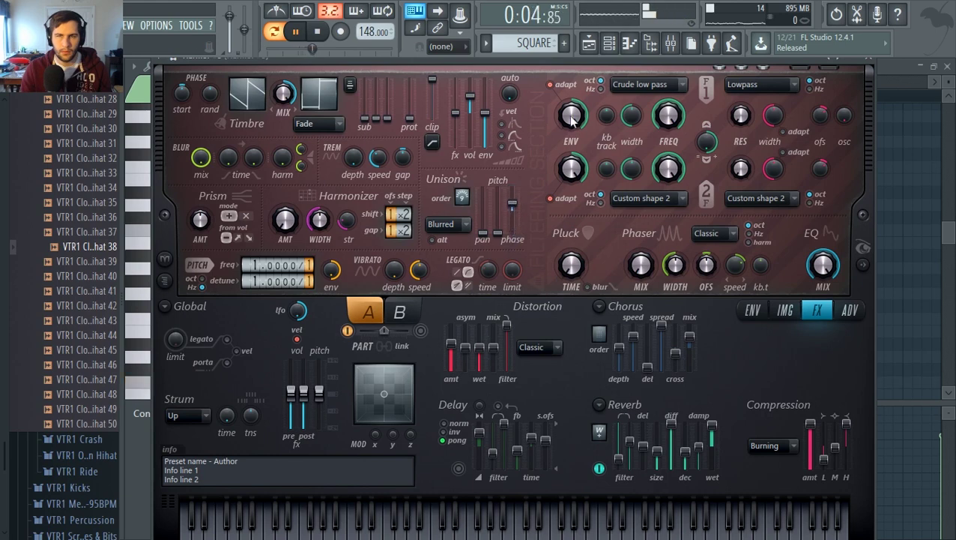
Return to the playlist and play the song from bar 9 and from bar 19 to hear the drop
left_click(589, 43)
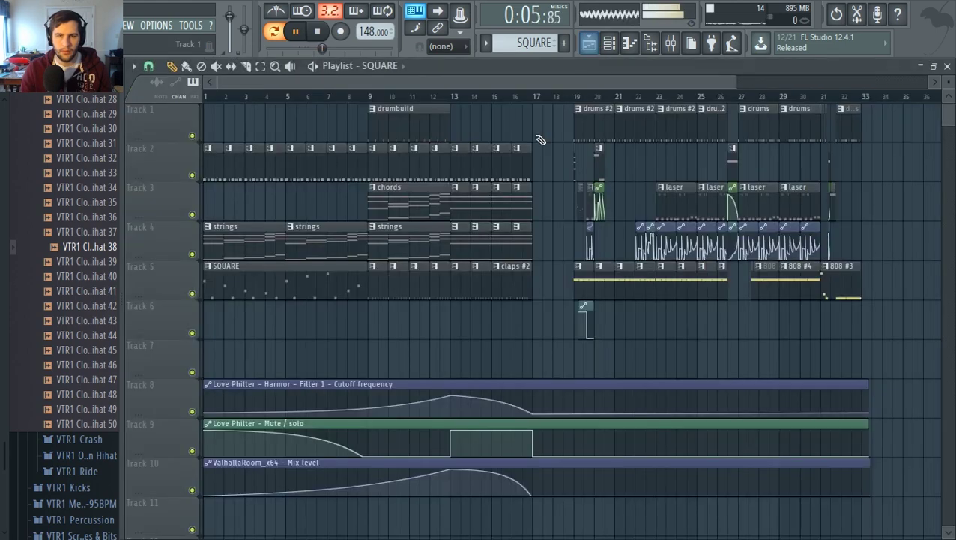
left_click(368, 96)
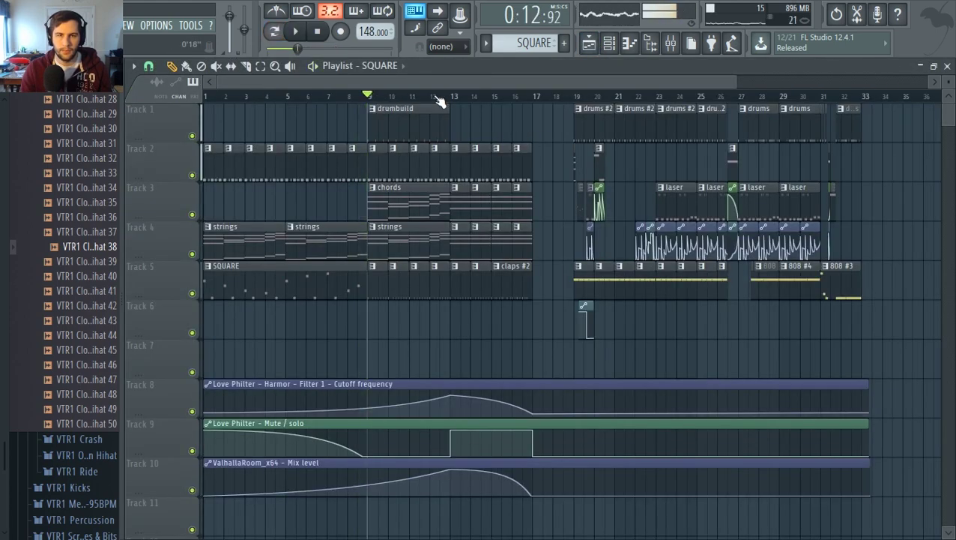
left_click(577, 96)
scroll(637, 100, "right", 3)
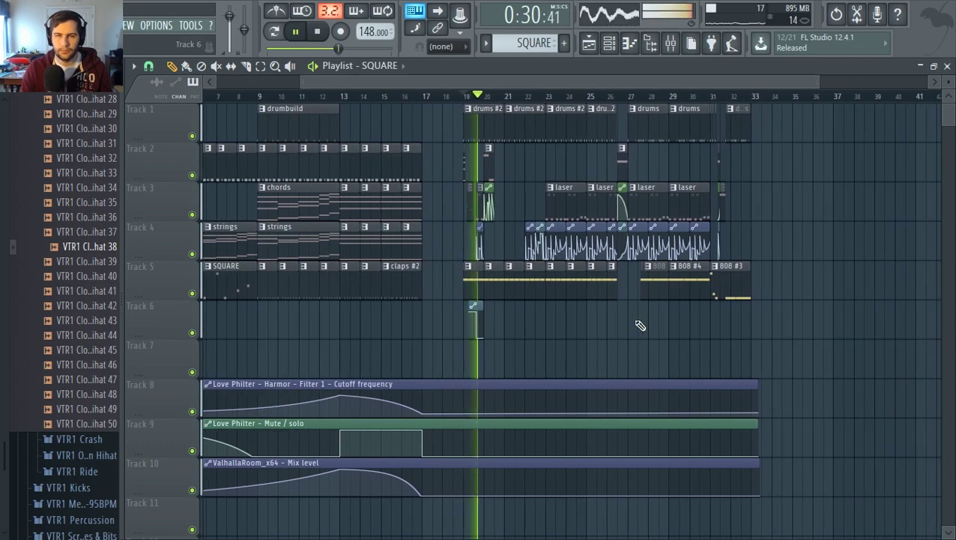
key("space")
Open the SQUARE #2 pattern and reduce it to a single short A5 note at its start
scroll(584, 299, "up", 3)
double_click(339, 213)
scroll(330, 228, "left", 2)
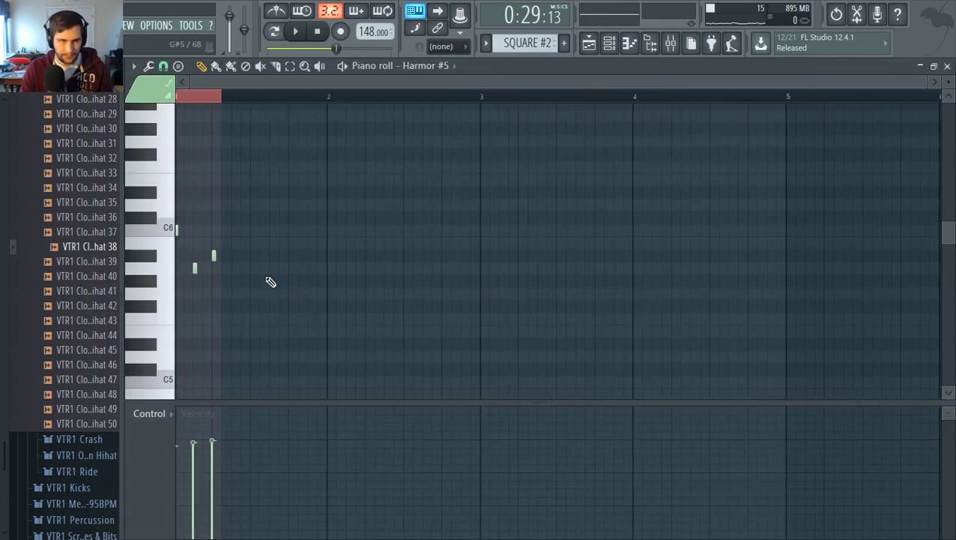
right_click(216, 256)
mouse_move(178, 229)
left_mouse_down()
mouse_move(158, 176)
mouse_move(158, 296)
left_mouse_up()
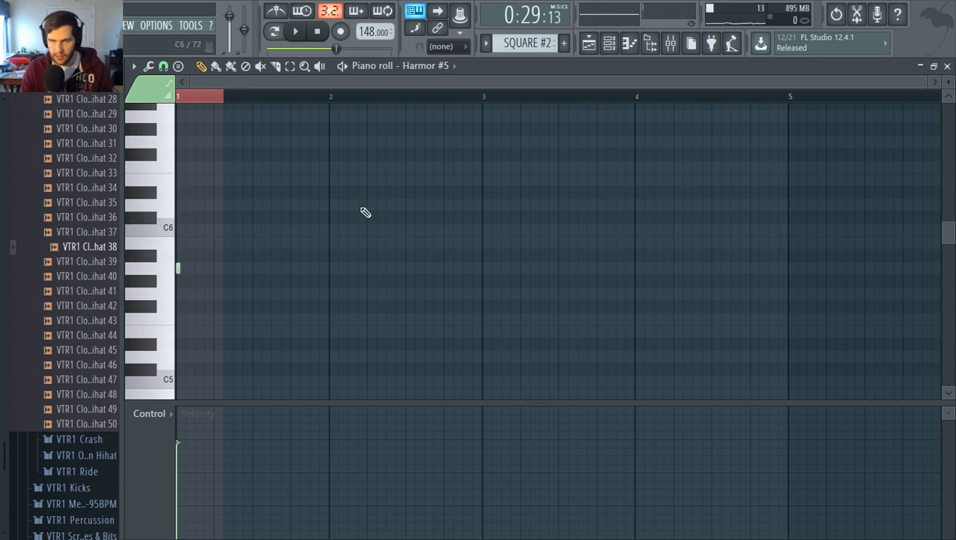
Place SQUARE #2 on Track 6 at bar 27 and delete the laser and Harmor #4 phaser offset clips between bars 27 and 29
left_click(589, 43)
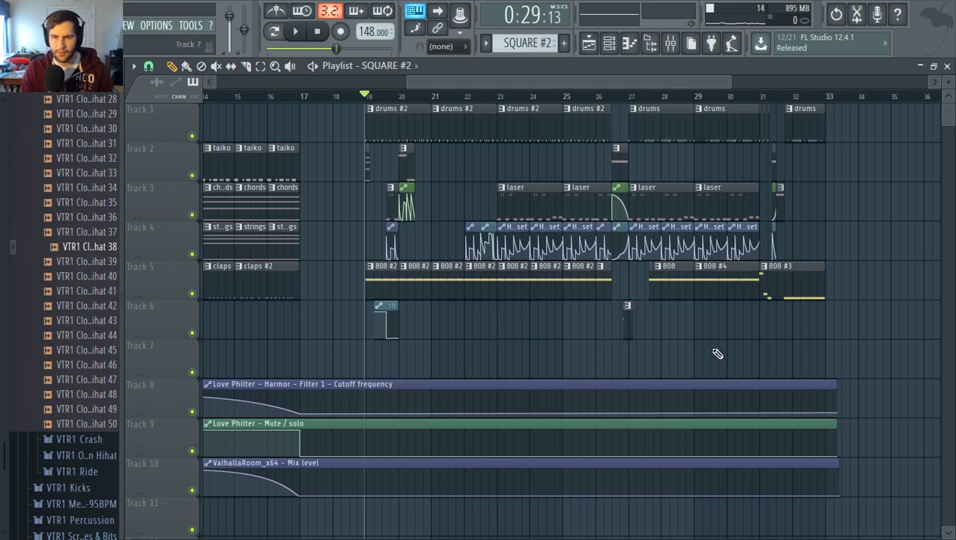
scroll(718, 354, "up", 4)
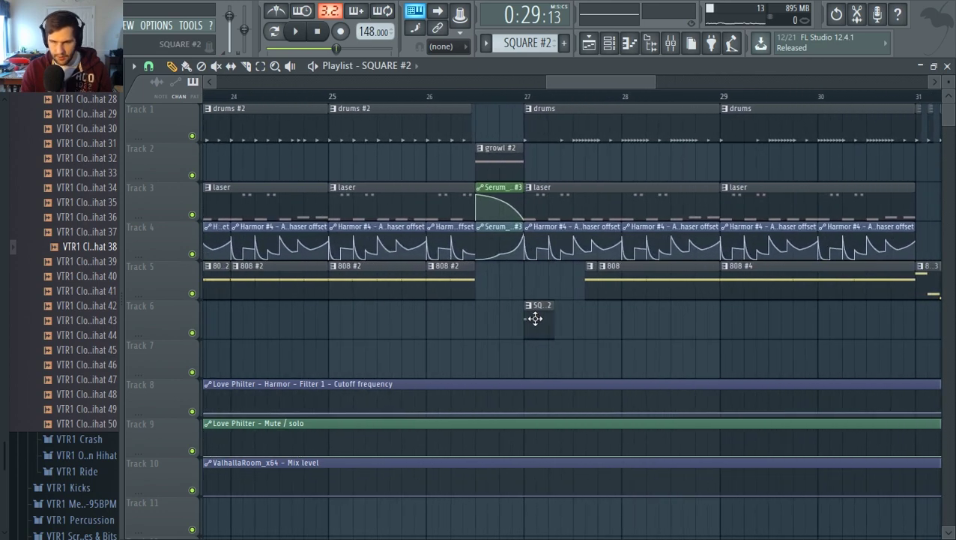
right_click(581, 210)
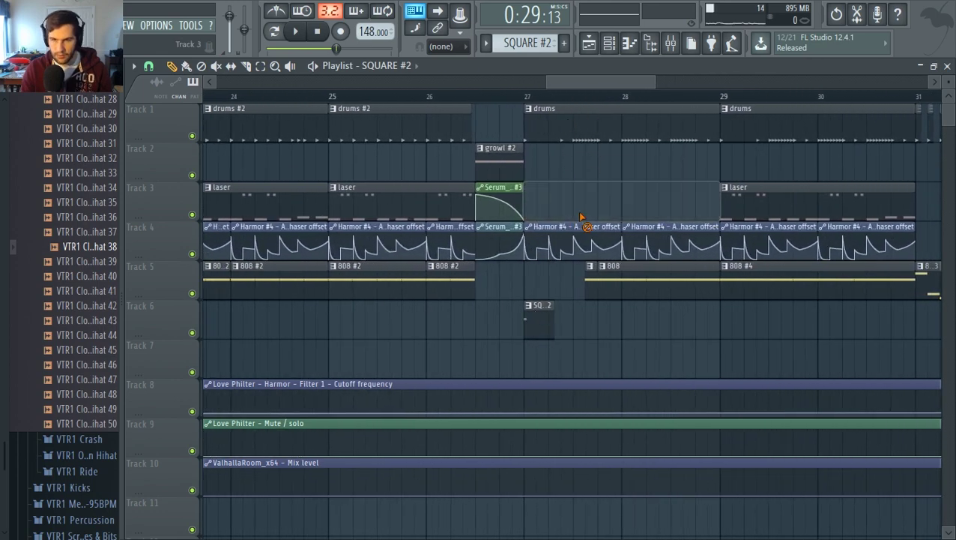
right_click(628, 234)
right_click(593, 231)
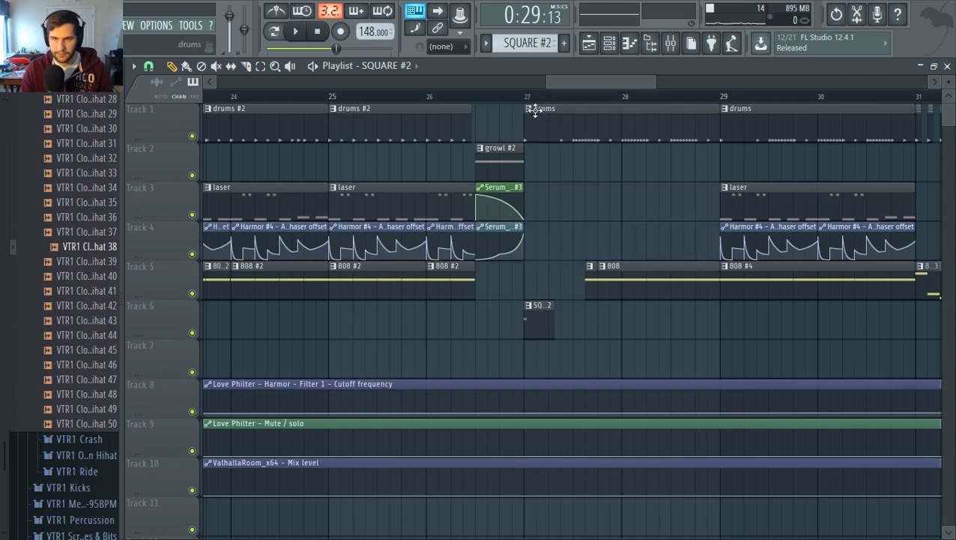
Play from bar 27 and place a copy of the Harmor #5 Enable reverb automation clip on Track 7 at bar 27
key("space")
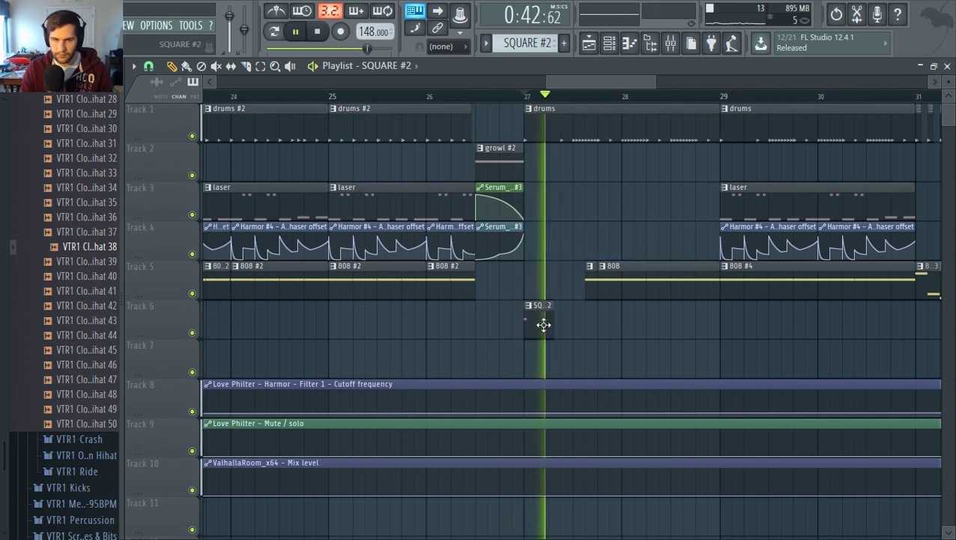
scroll(542, 325, "down", 4)
scroll(487, 357, "down", 3)
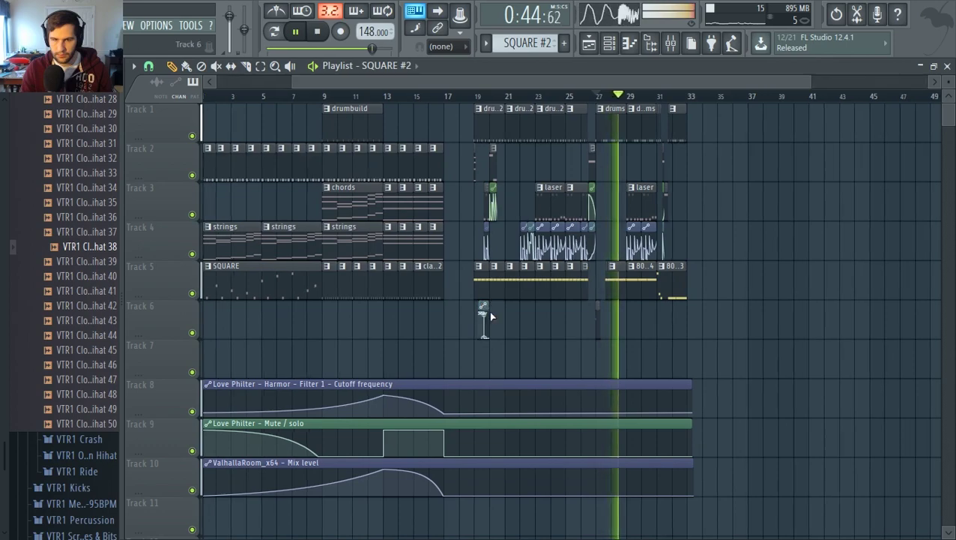
scroll(486, 315, "up", 4)
left_click(487, 315)
scroll(805, 341, "up", 4)
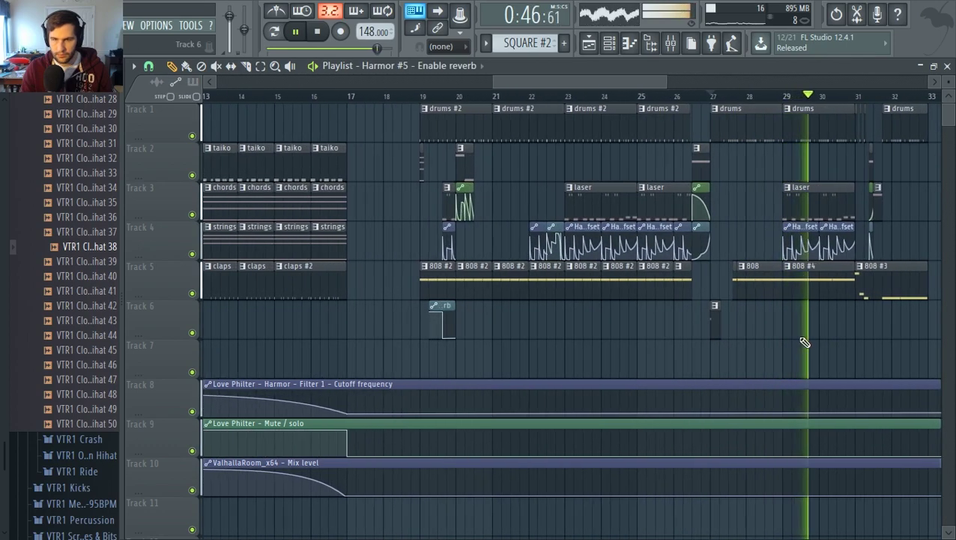
key("space")
left_click_drag(572, 364, 550, 360)
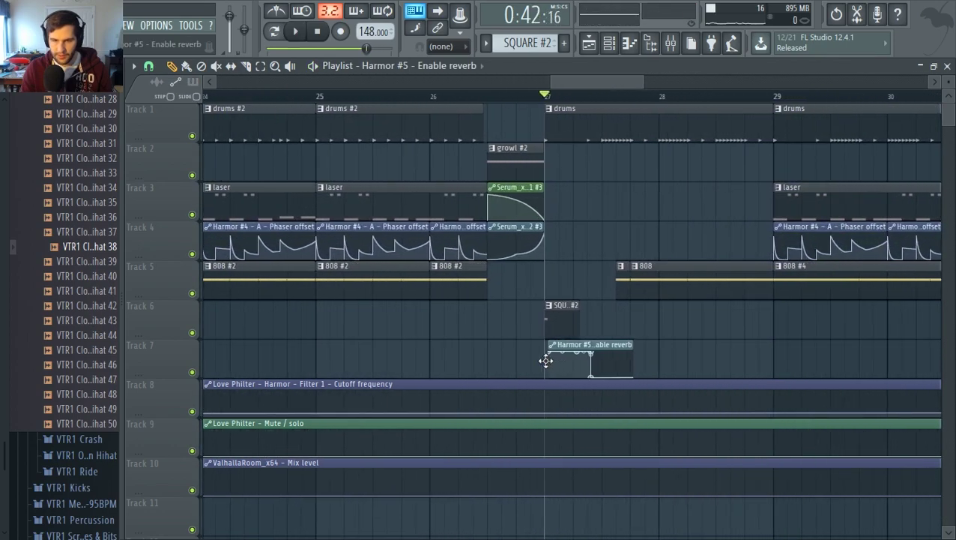
Make the reverb automation clip at bar 27 unique, hold it at its maximum level, and extend it to bar 29
right_click(556, 344)
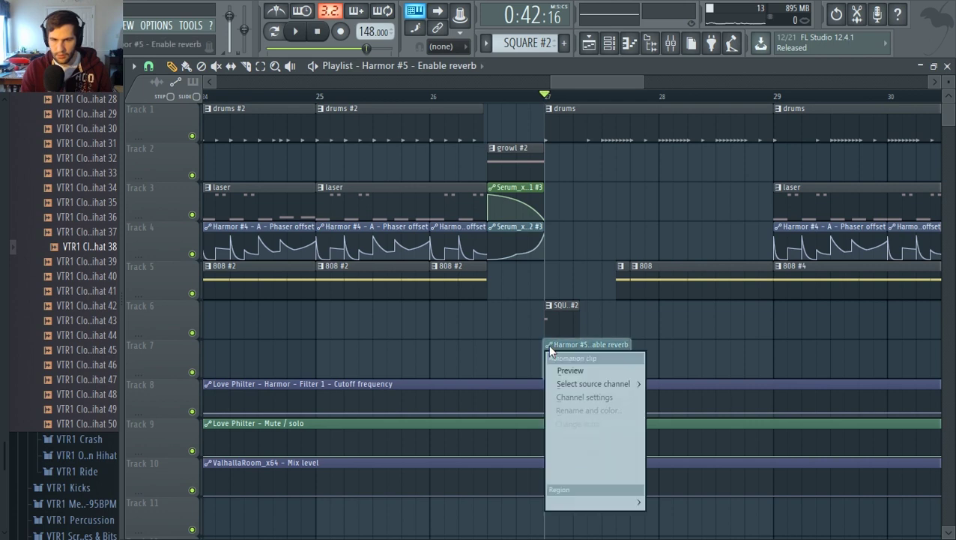
left_click(583, 448)
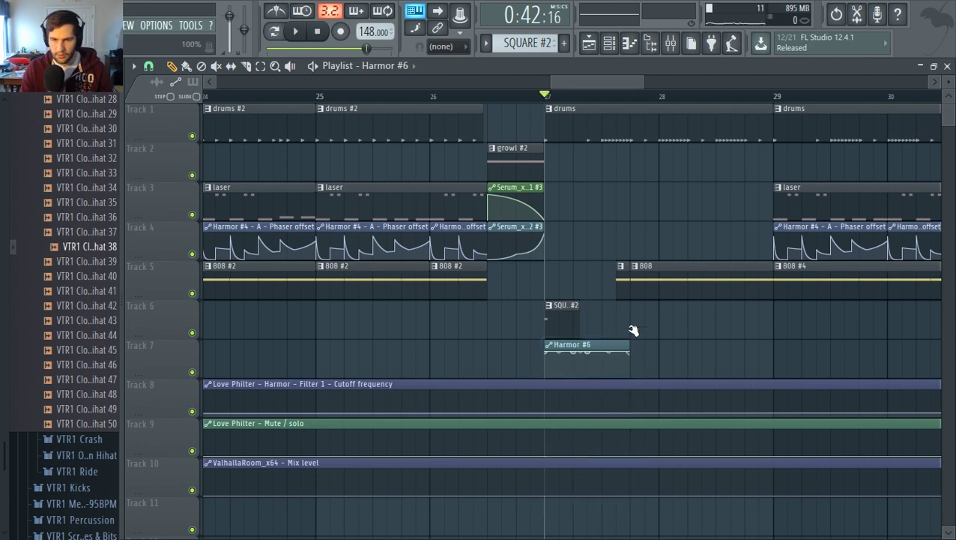
left_click_drag(629, 342, 777, 351)
scroll(683, 305, "up", 4)
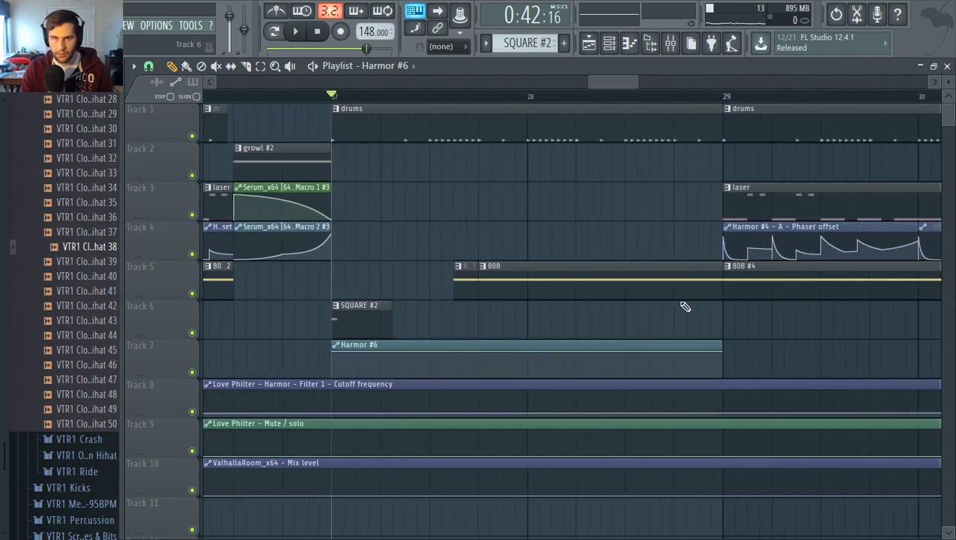
Reopen the SQUARE #2 notes and move the single note to E5, trying E6 first and playing each version
key("space")
double_click(320, 312)
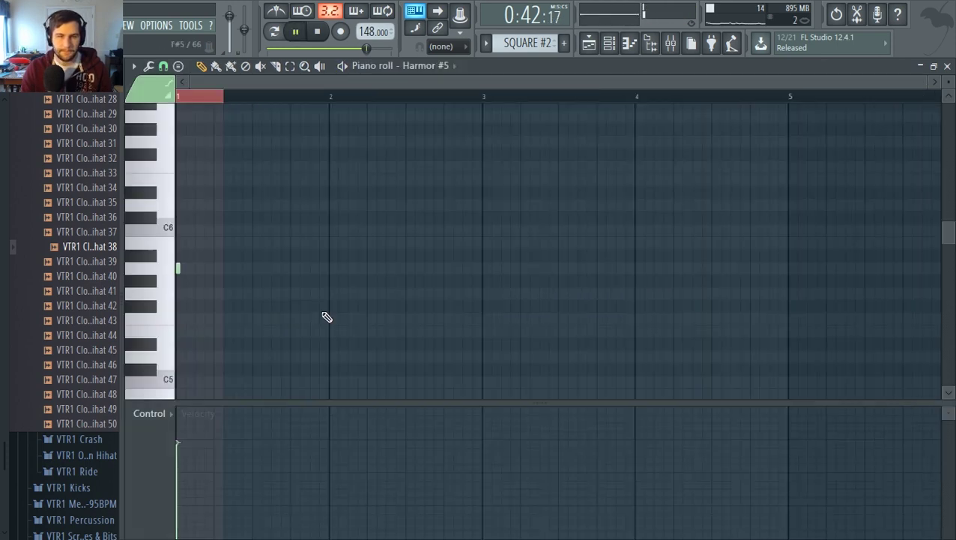
key("space")
left_click_drag(172, 297, 135, 186)
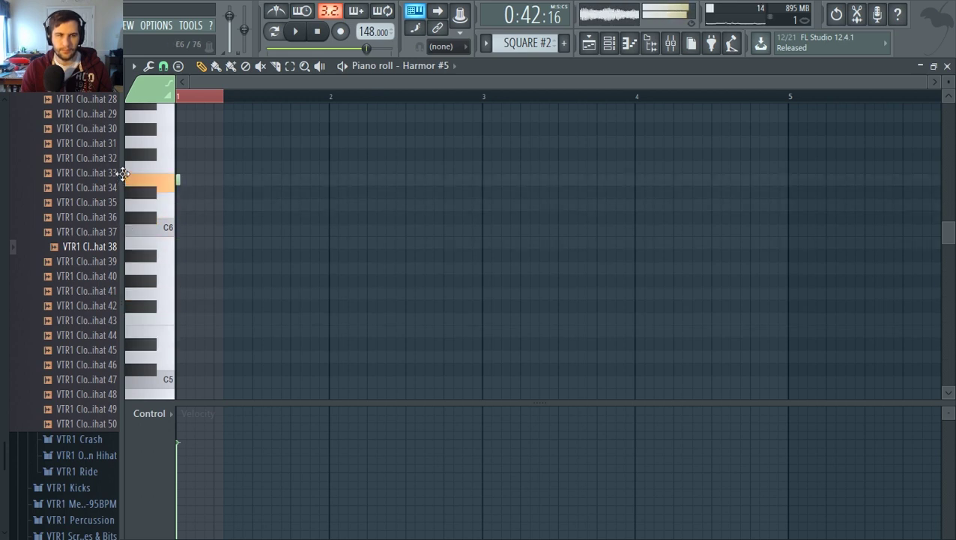
key("space")
key("space")
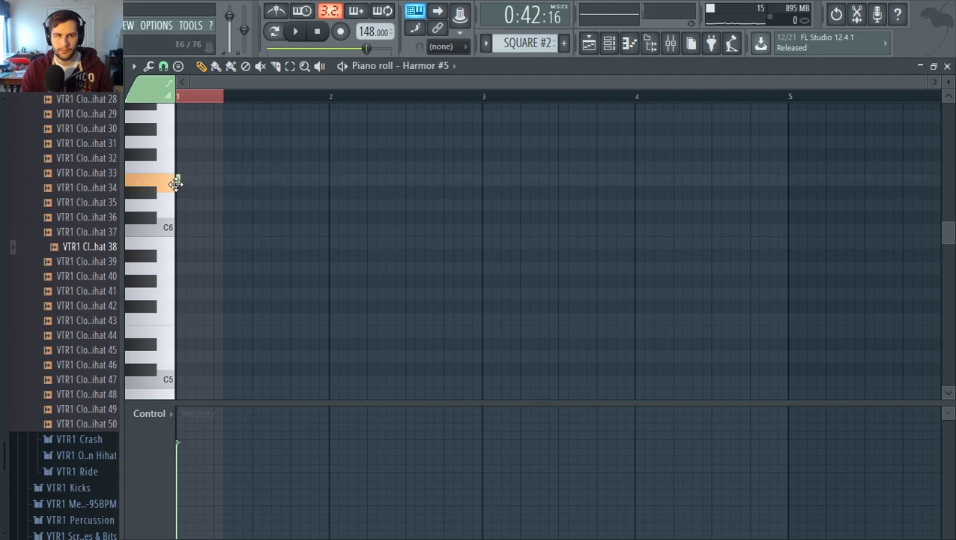
left_click_drag(174, 184, 172, 331)
key("space")
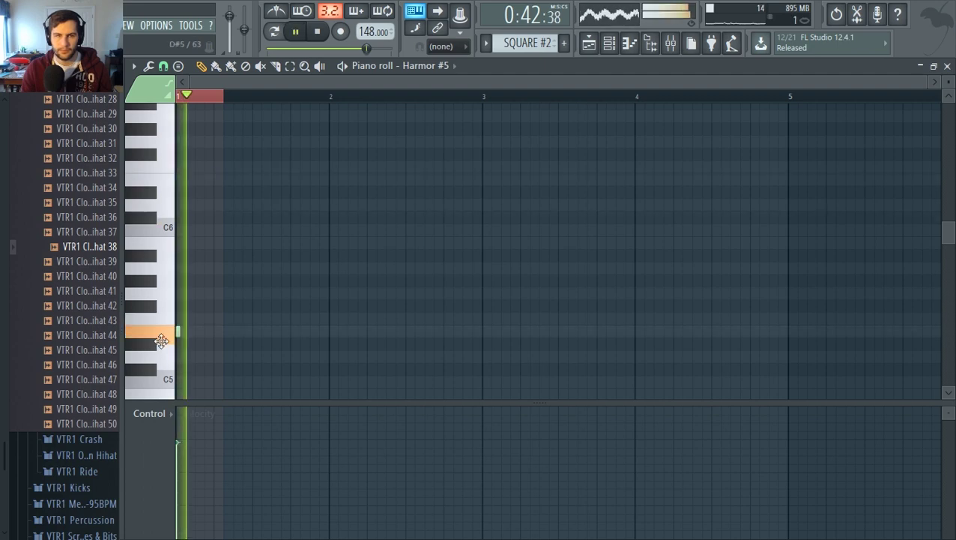
Move the SQUARE #2 clip on Track 6 to start together with the 808 in bar 27, and play from bar 27
left_click(594, 52)
key("space")
key("space")
left_click_drag(330, 324, 459, 321)
key("space")
key("space")
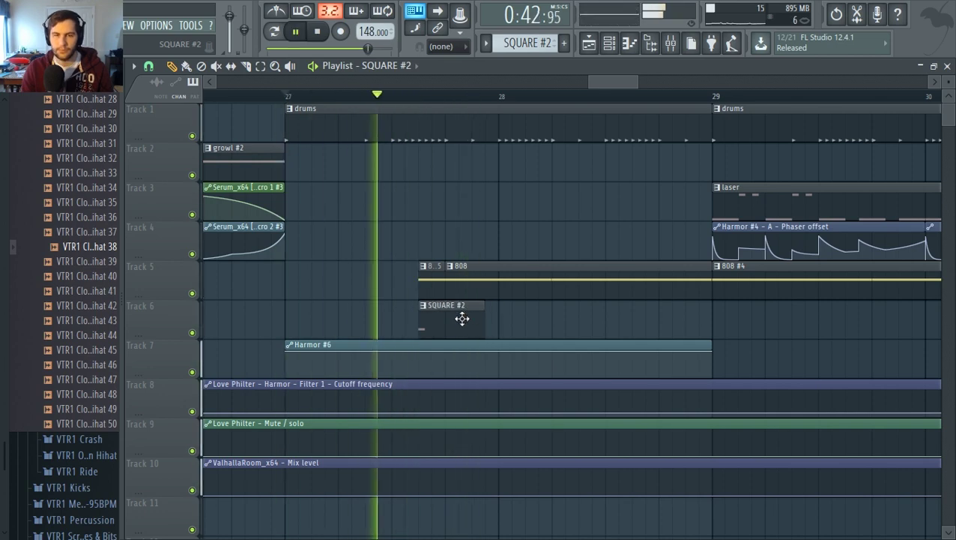
key("space")
Add a short F5 note halfway through bar 1 of the SQUARE #2 pattern and extend its playlist clip to bar 29
key("F7")
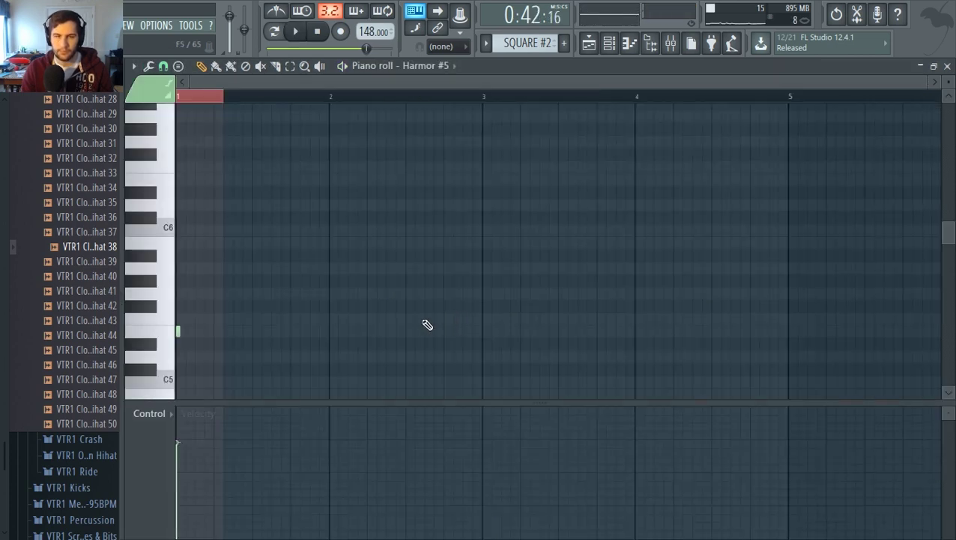
left_click(250, 319)
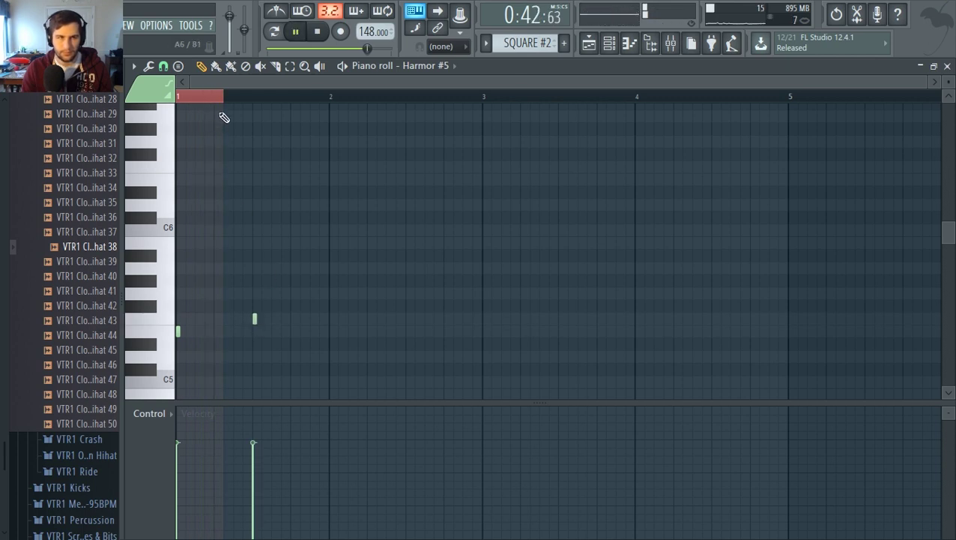
right_click(228, 100)
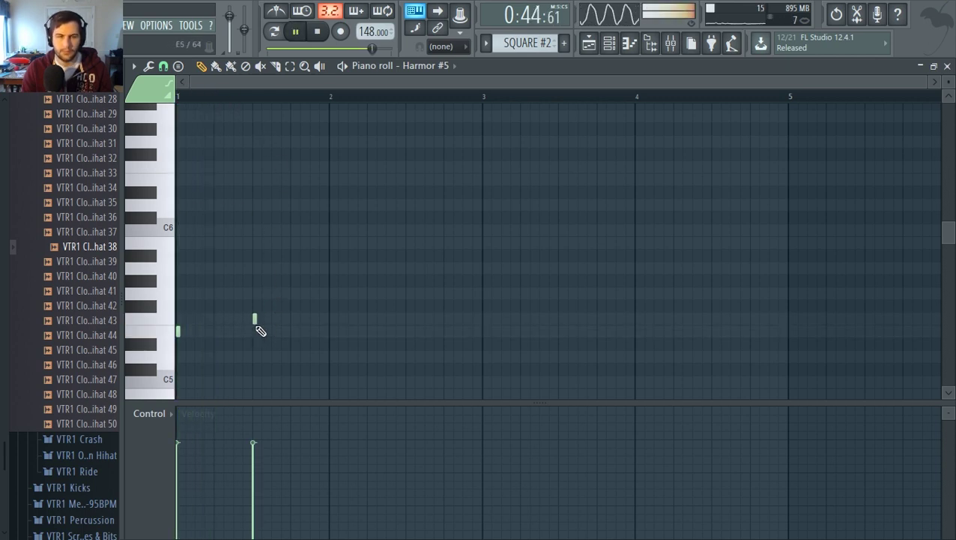
left_click(596, 45)
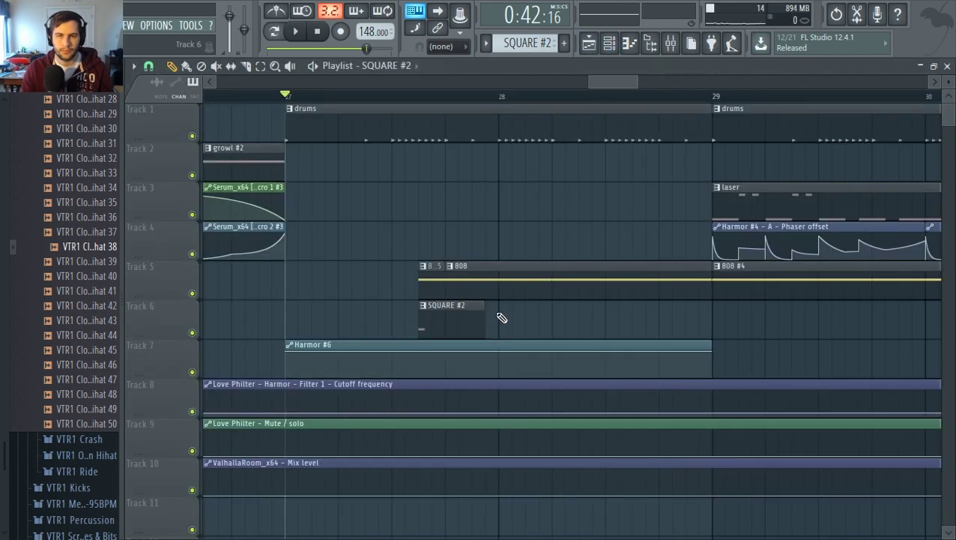
left_click_drag(489, 306, 700, 317)
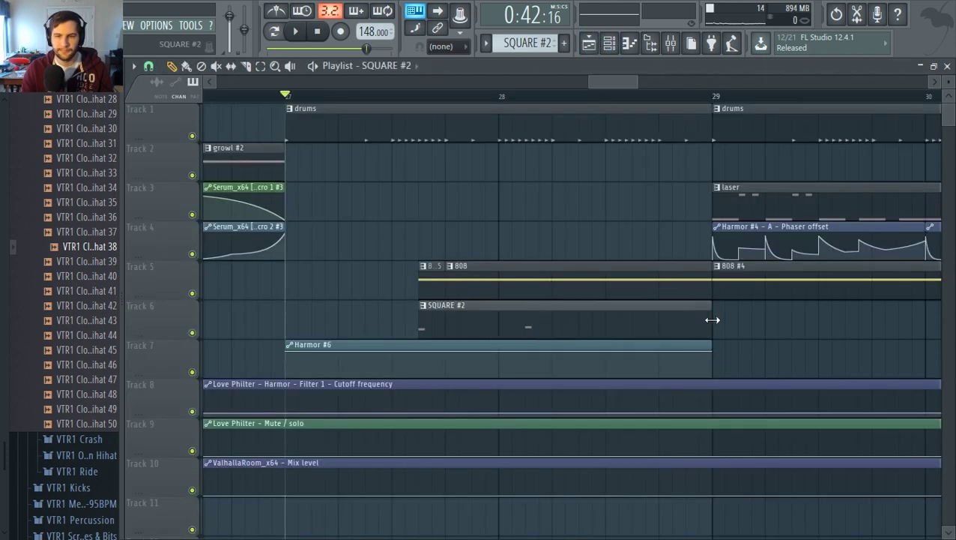
Add a short E5 note midway through beat 2 of the SQUARE #2 pattern and move the F5 note to beat 4, playing the result
key("F7")
key("space")
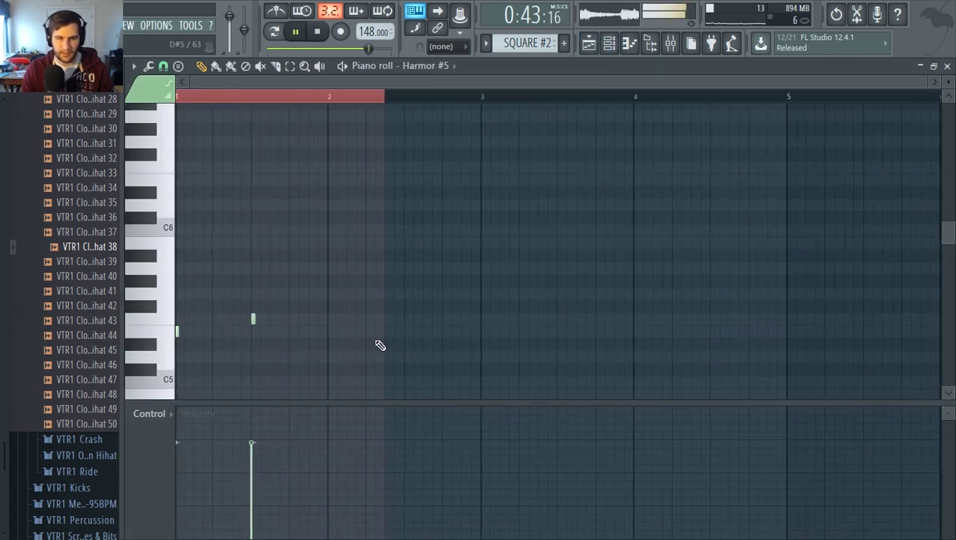
key("space")
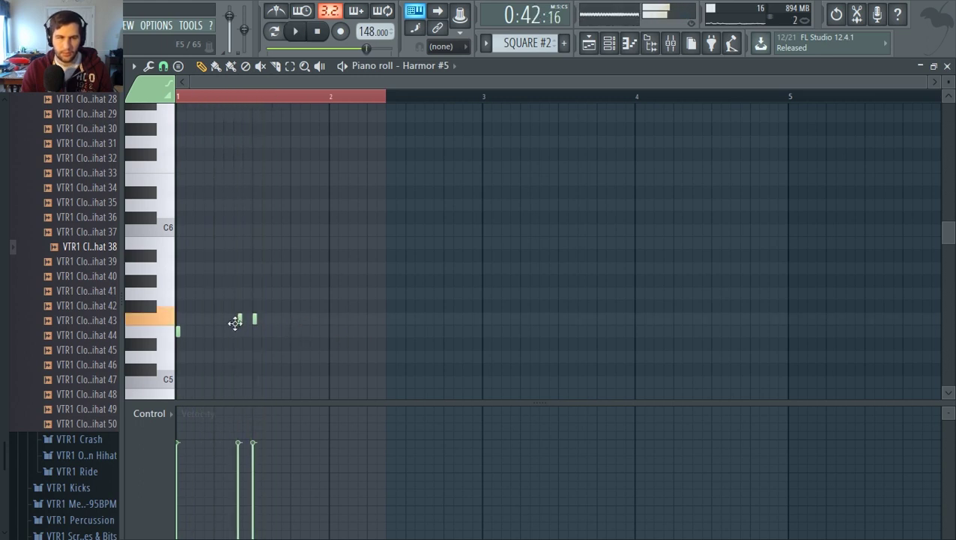
left_click_drag(234, 322, 232, 332)
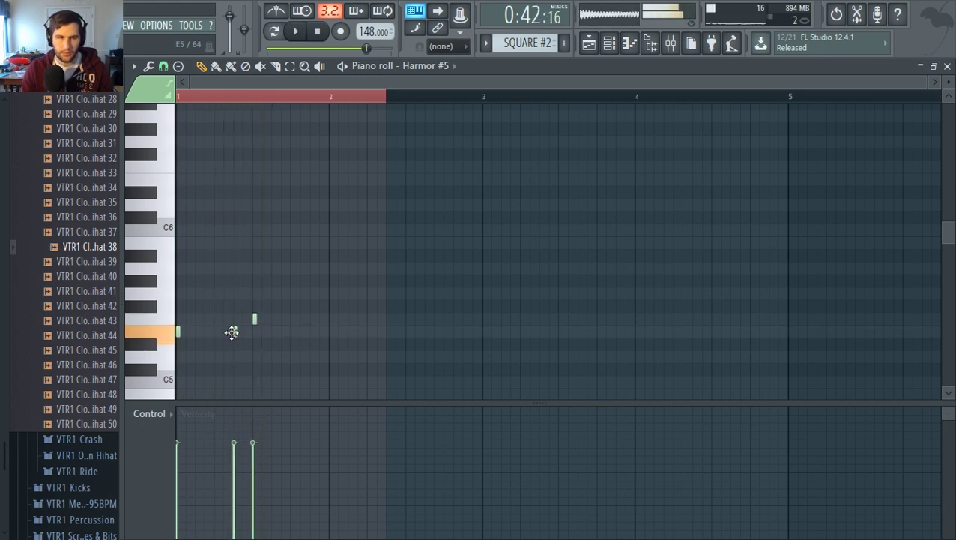
key("space")
left_click(292, 320)
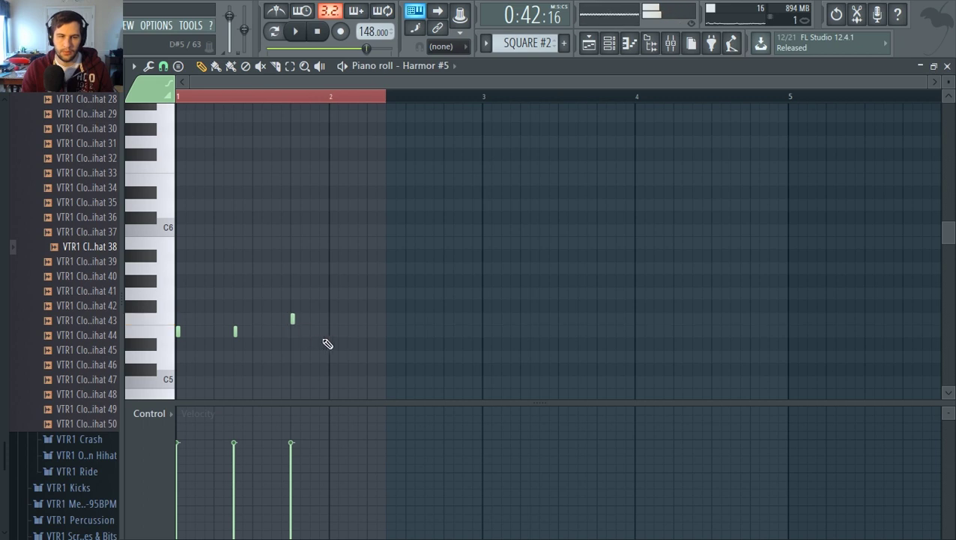
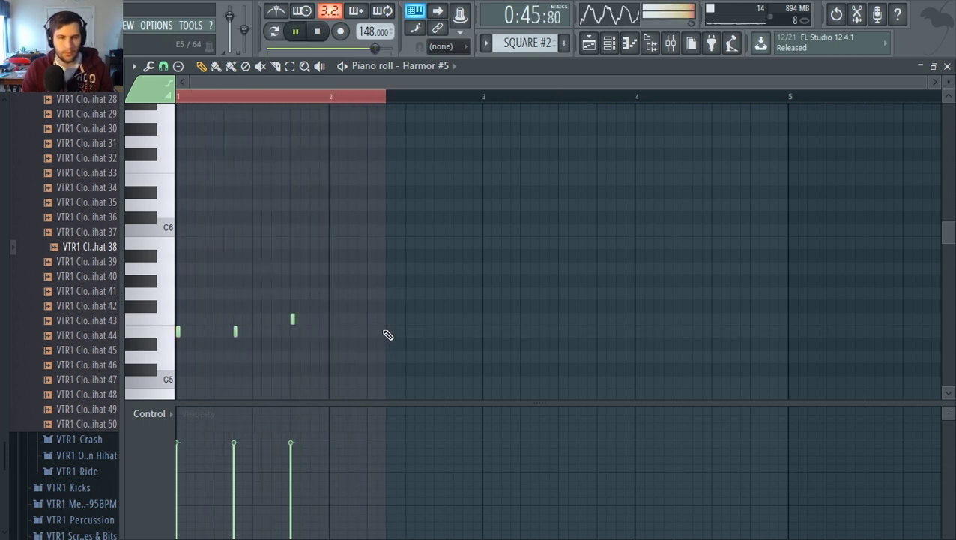
left_click(590, 42)
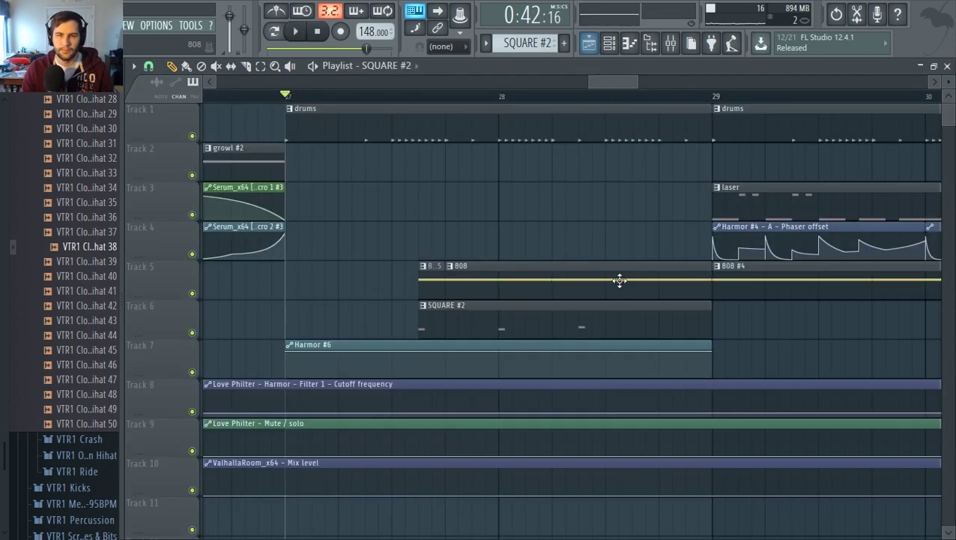
Place a second SQUARE #2 clip on Track 6 in bar 29, nudge it slightly later, and play from just before bar 29
scroll(584, 332, "down", 3)
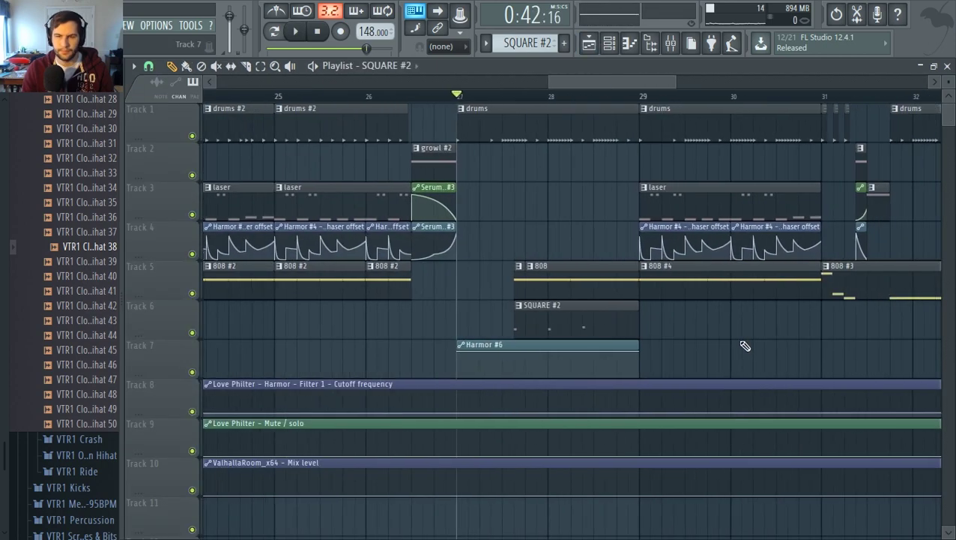
left_click(685, 308)
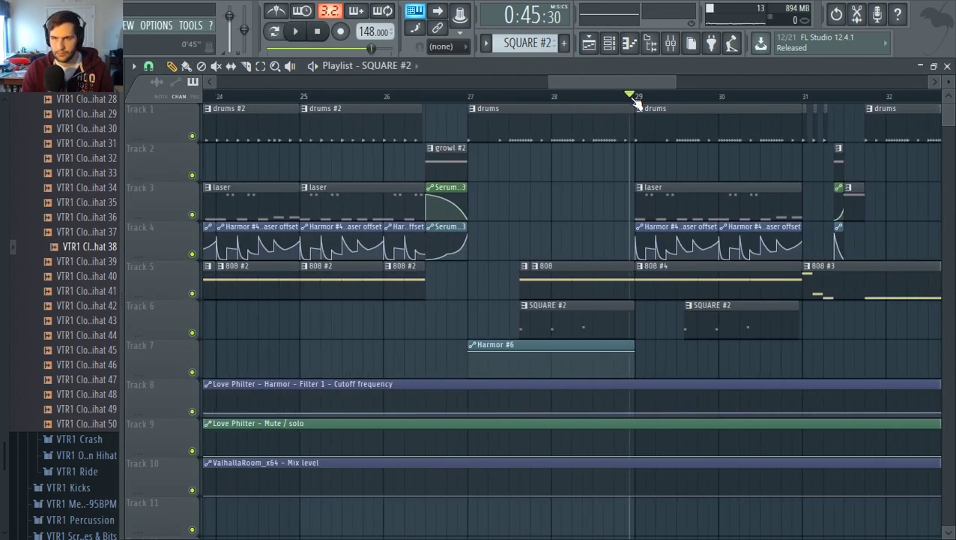
key("space")
mouse_move(719, 320)
left_mouse_down()
mouse_move(698, 322)
mouse_move(736, 322)
mouse_move(728, 320)
left_mouse_up()
key("space")
key("space")
key("space")
key("space")
key("space")
key("space")
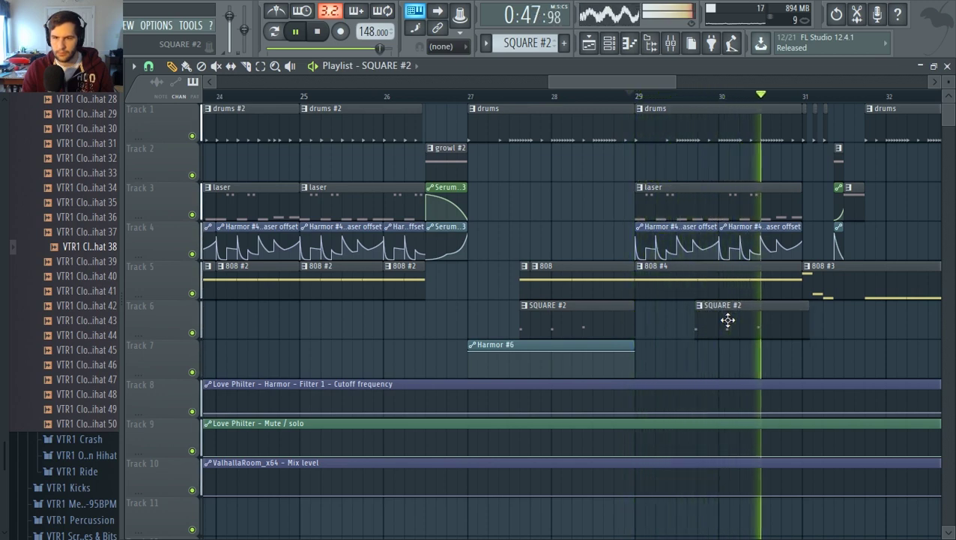
key("space")
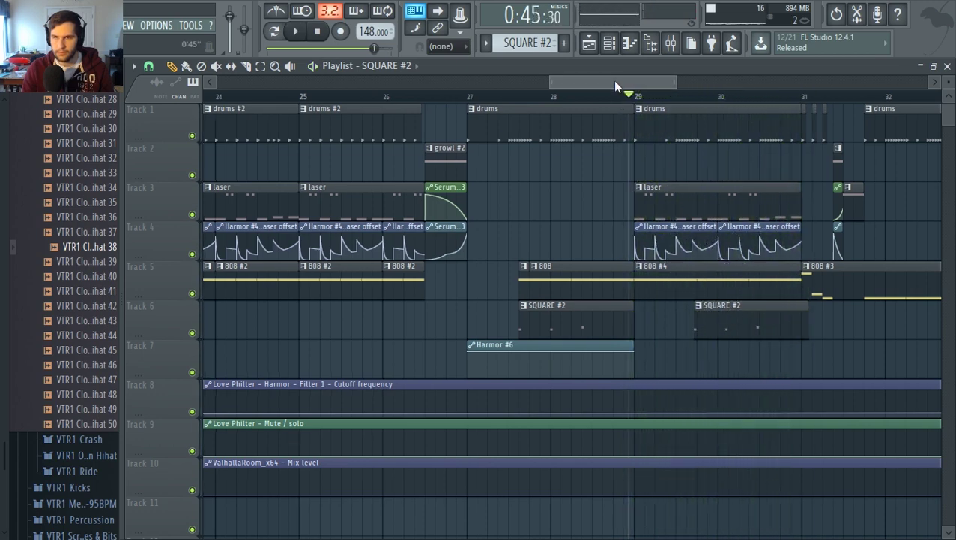
Shift the second SQUARE #2 clip earlier so it ends at bar 31, playing the section from bar 27
left_click_drag(616, 84, 661, 101)
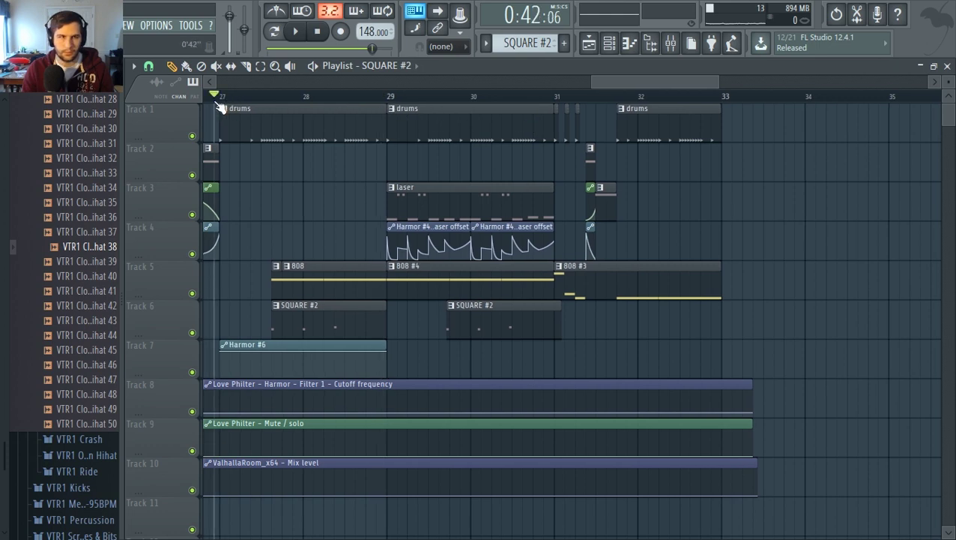
key("space")
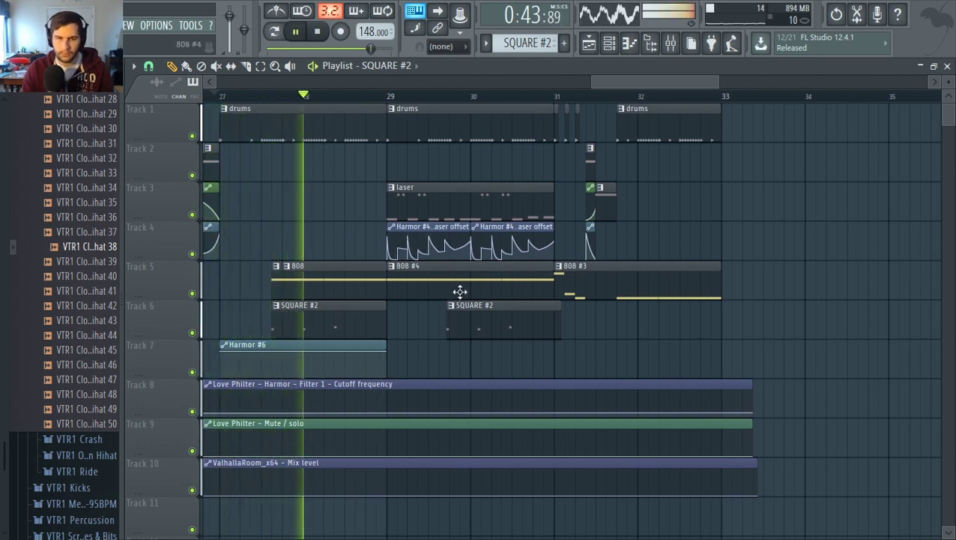
key("space")
key("space")
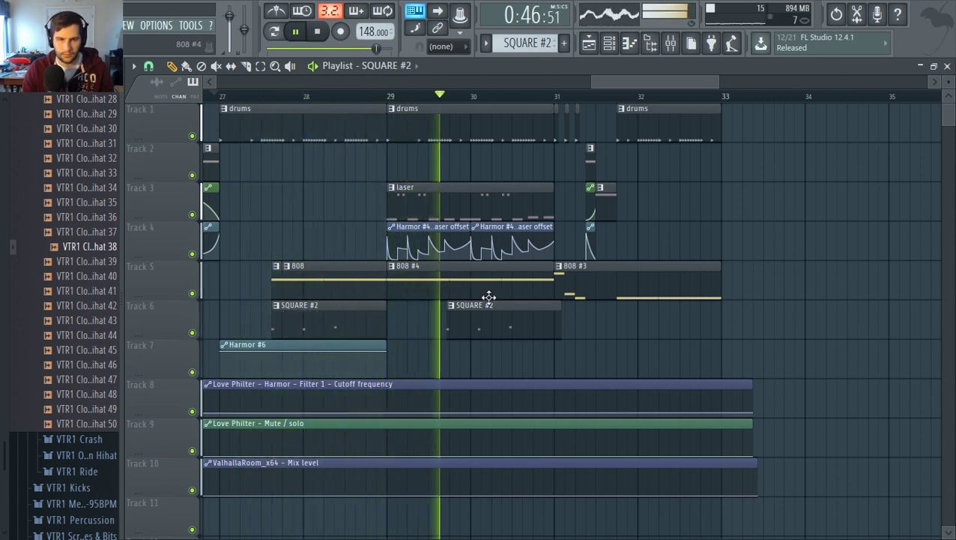
key("space")
left_click_drag(475, 324, 473, 325)
key("space")
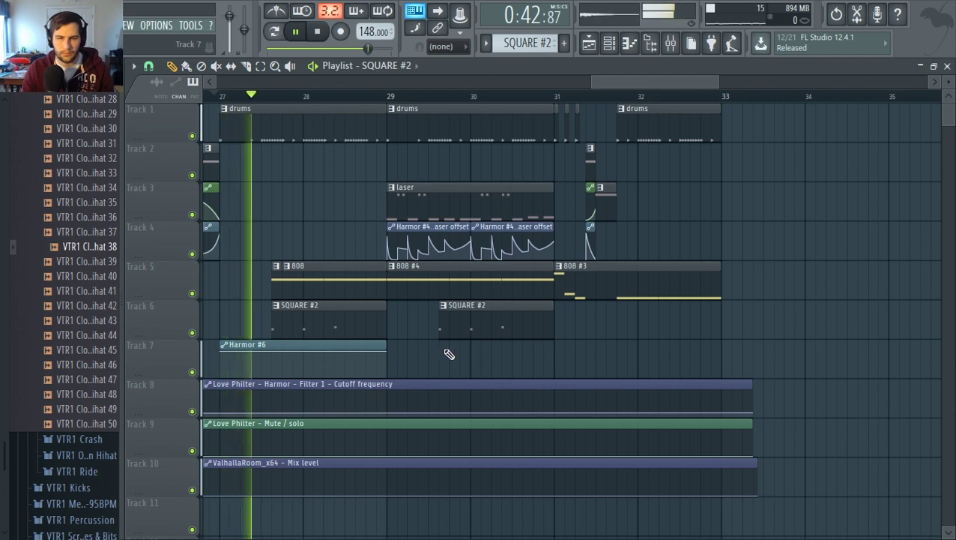
key("space")
left_click_drag(630, 82, 595, 93)
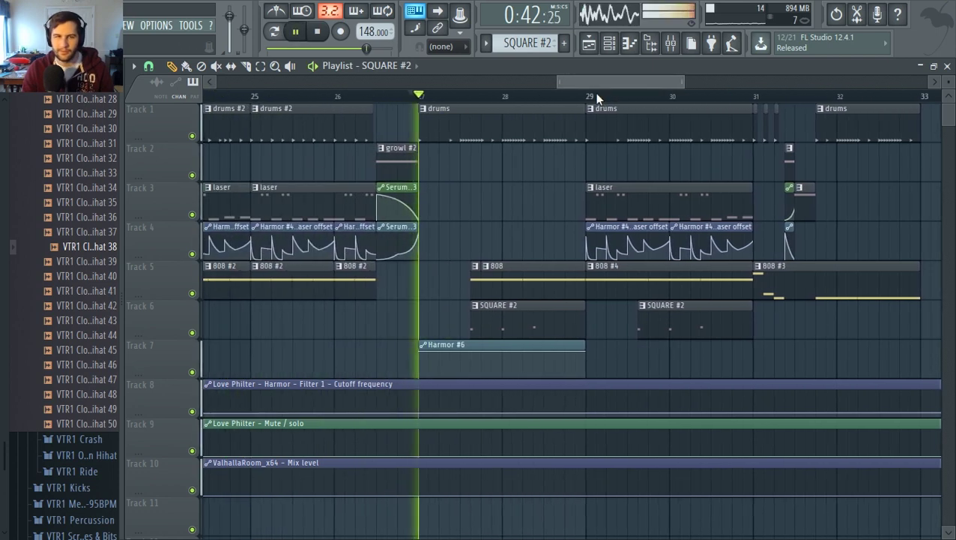
key("space")
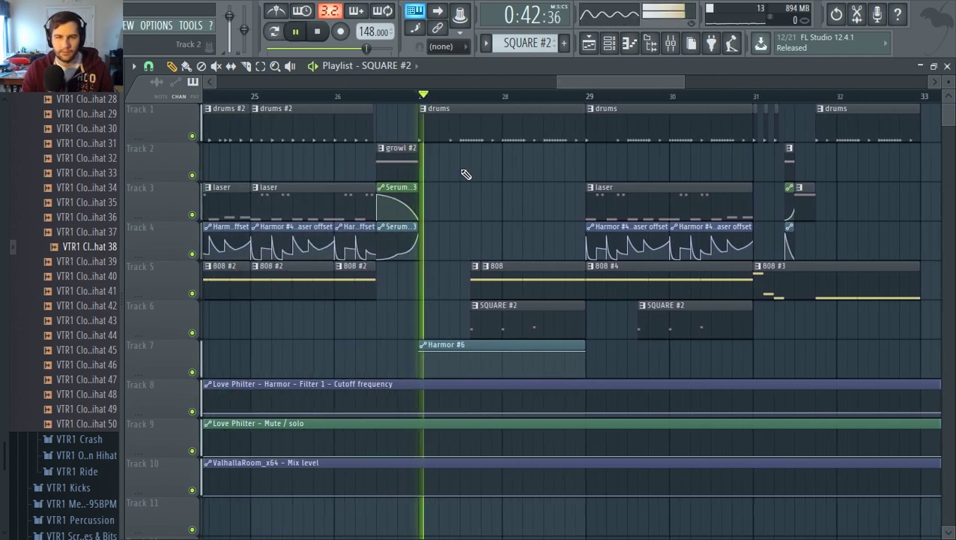
key("space")
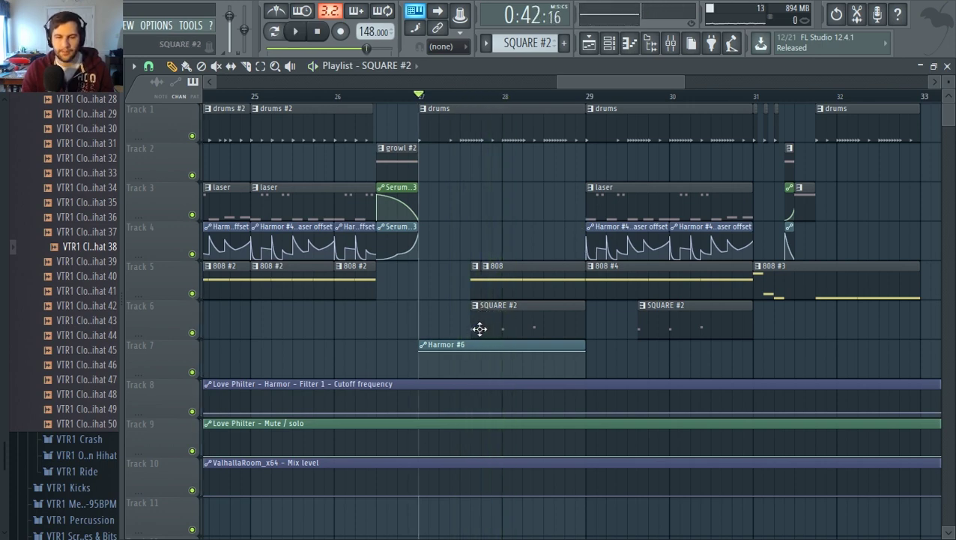
Shift the SQUARE #2 notes slightly later and add two short E5 notes before the first one, with rising velocities of 39% and 52%
double_click(480, 328)
left_click_drag(388, 350, 188, 337)
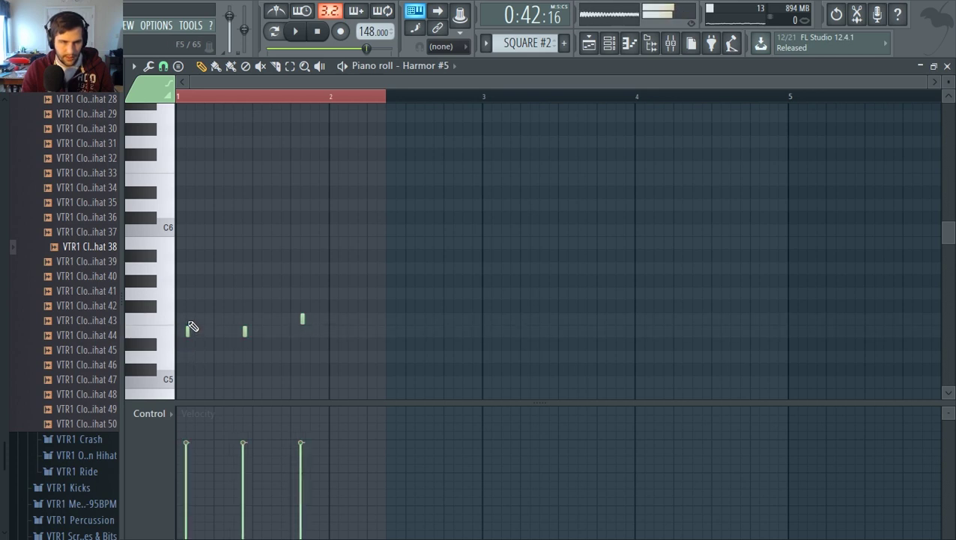
left_click(178, 330)
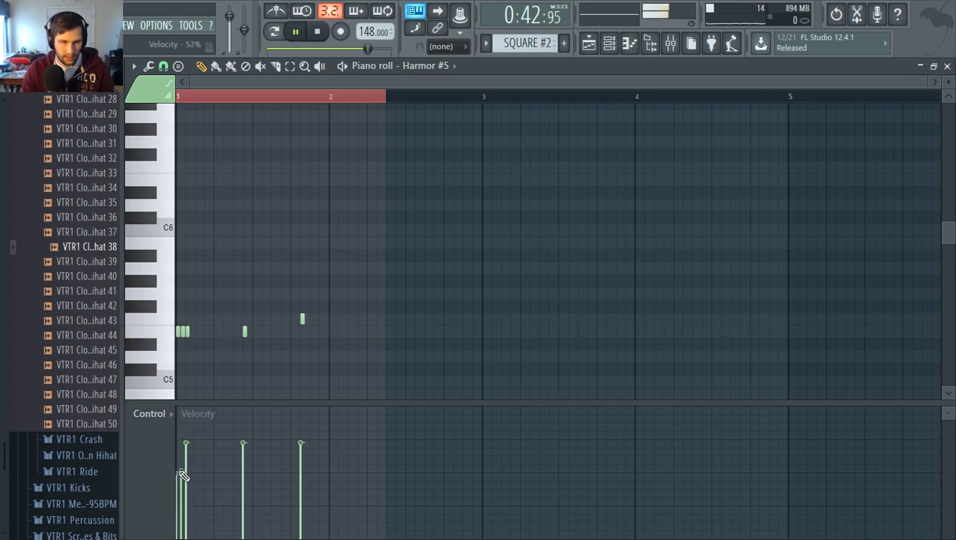
left_click_drag(181, 474, 181, 495)
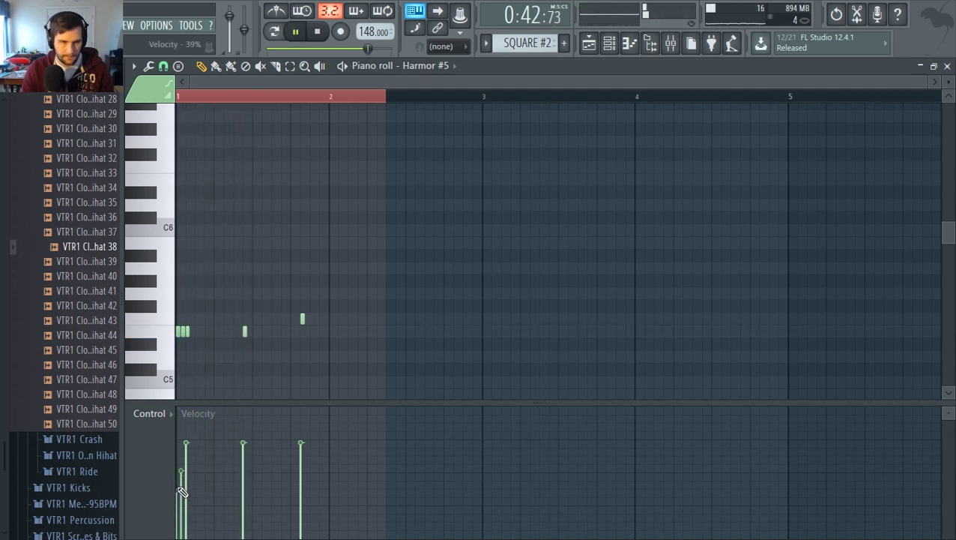
key("space")
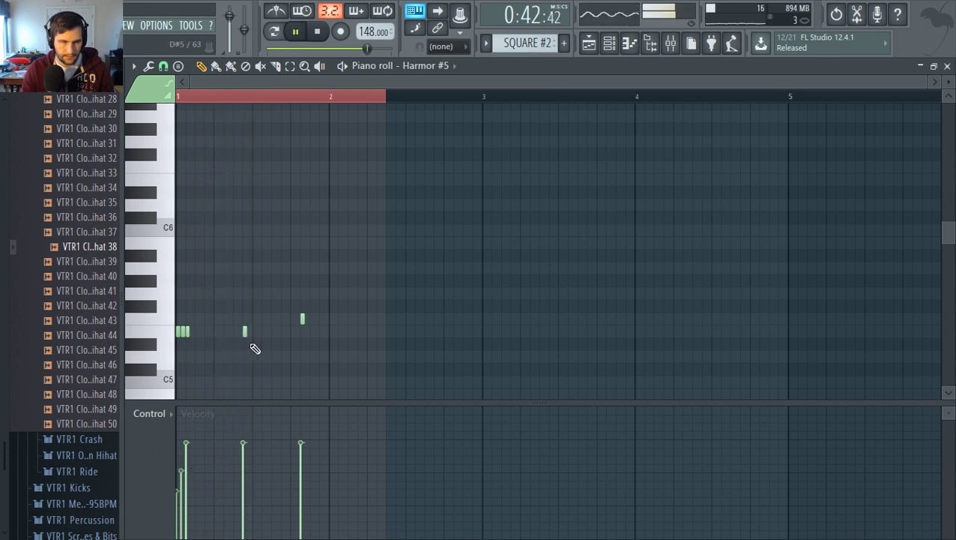
Move the last E5 and F5 notes back earlier to mid-beat 2 and beat 4, and return to the playlist
left_click_drag(255, 349, 317, 313)
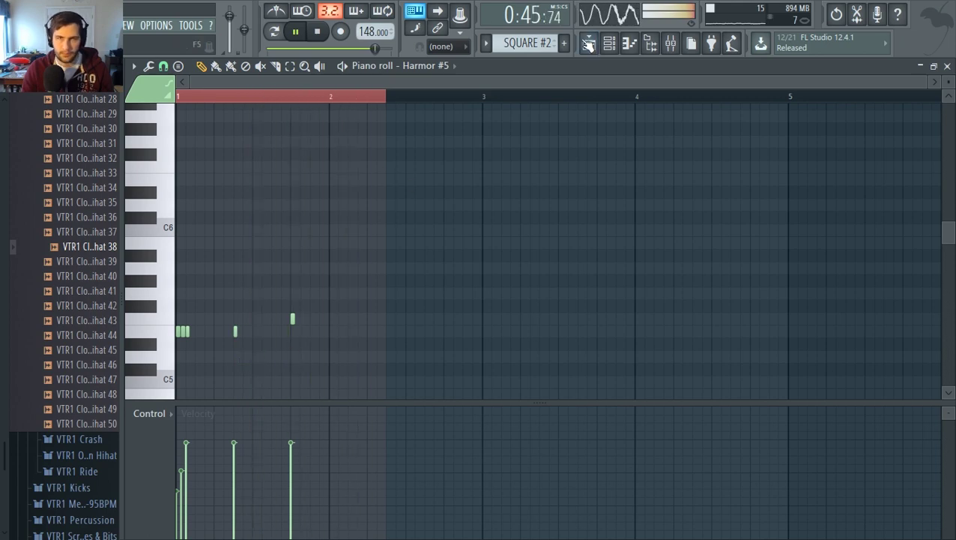
left_click(589, 45)
key("space")
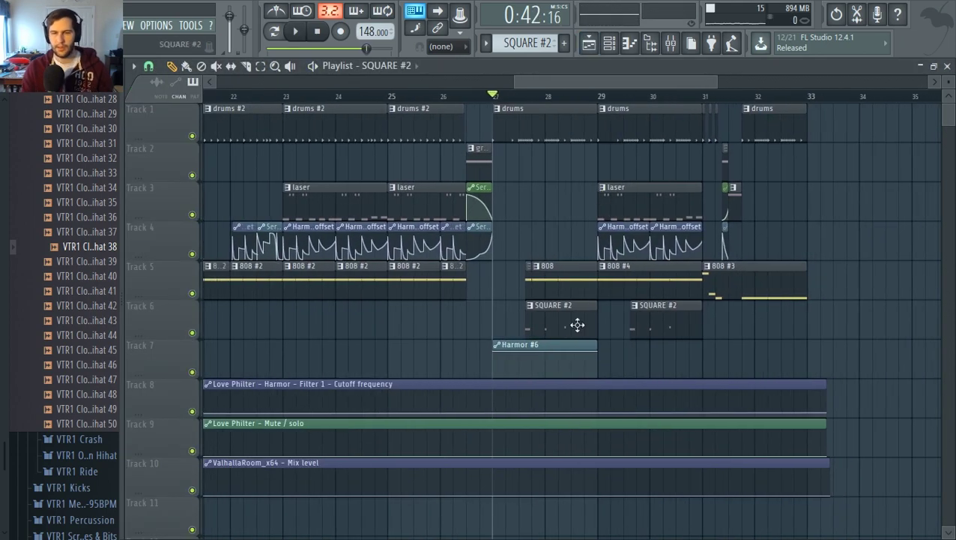
Solo the Harmor #5 mixer track during playback and load OTT_x64 into its second effect slot
left_click(671, 44)
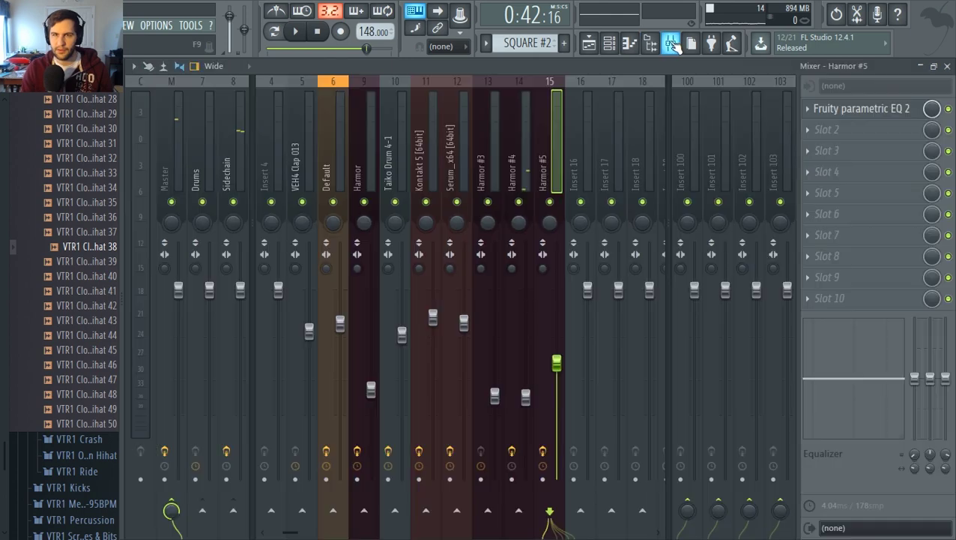
key("space")
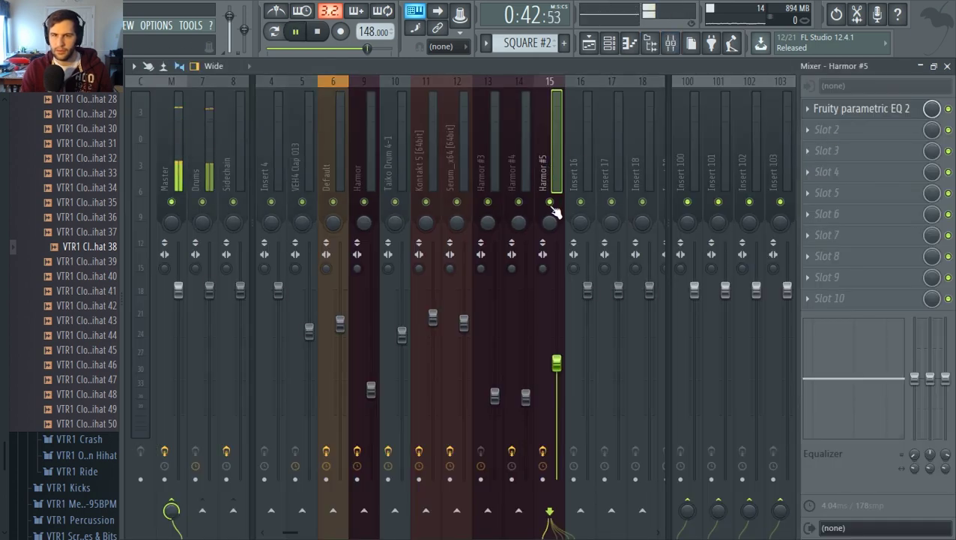
left_click(551, 202)
left_click(839, 131)
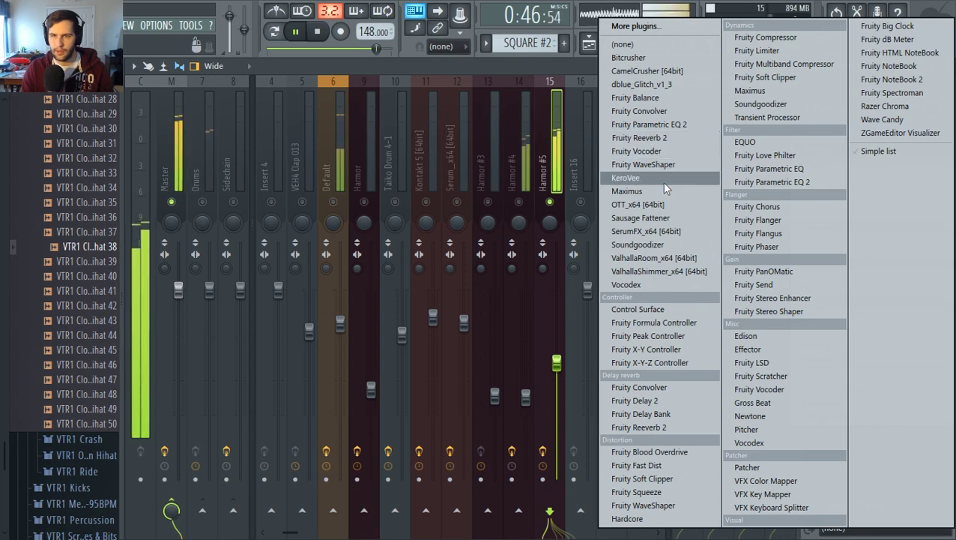
left_click(658, 203)
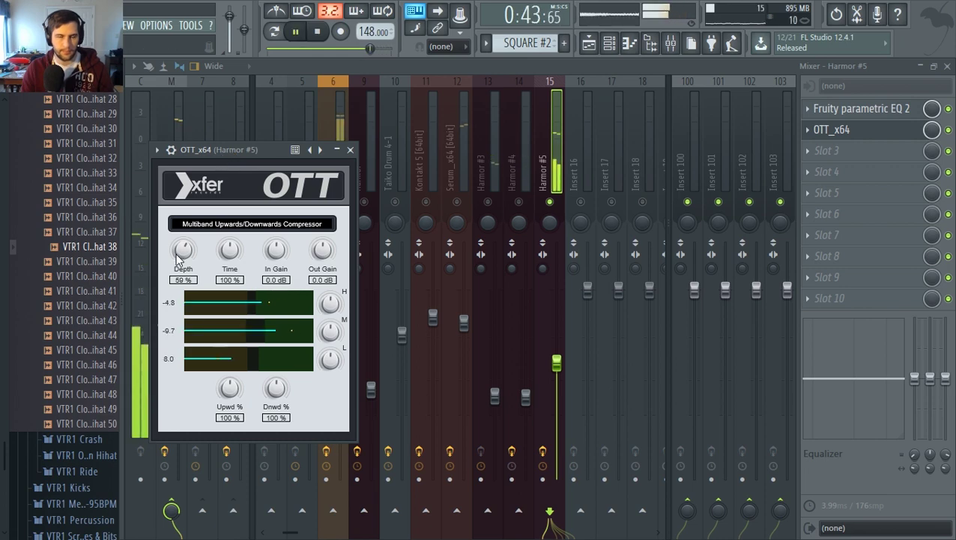
Set the OTT depth to about 63%, unsolo Harmor #5, and play the section back in the playlist
left_click_drag(183, 274, 186, 257)
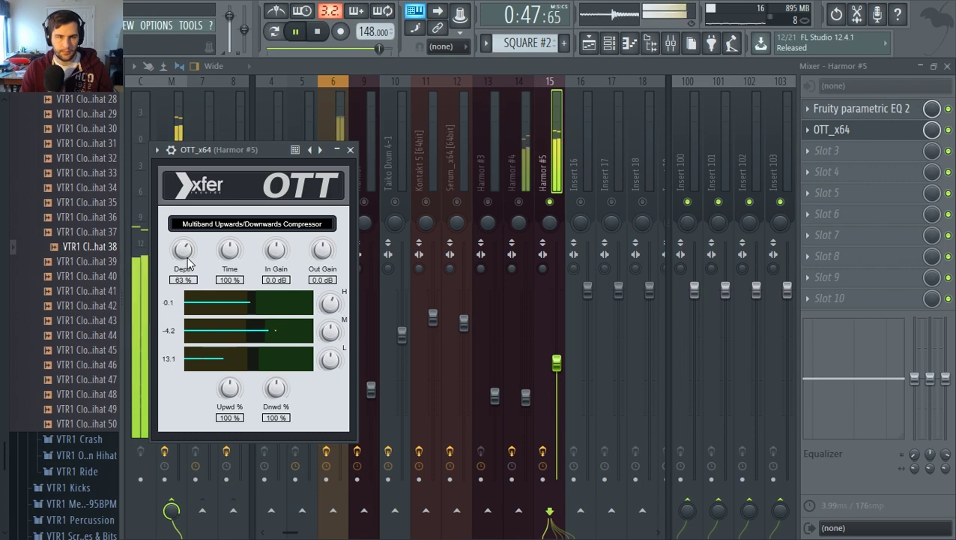
left_click(549, 202)
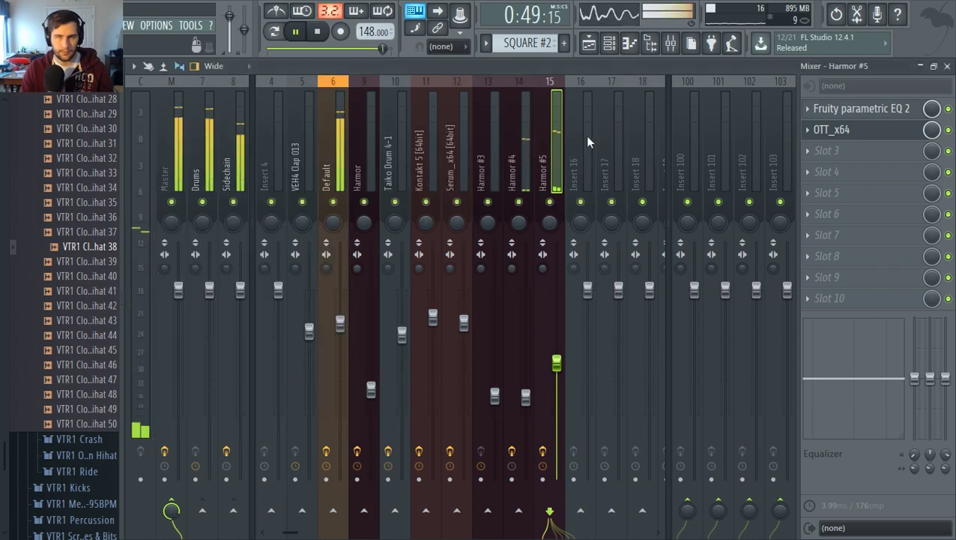
left_click(589, 43)
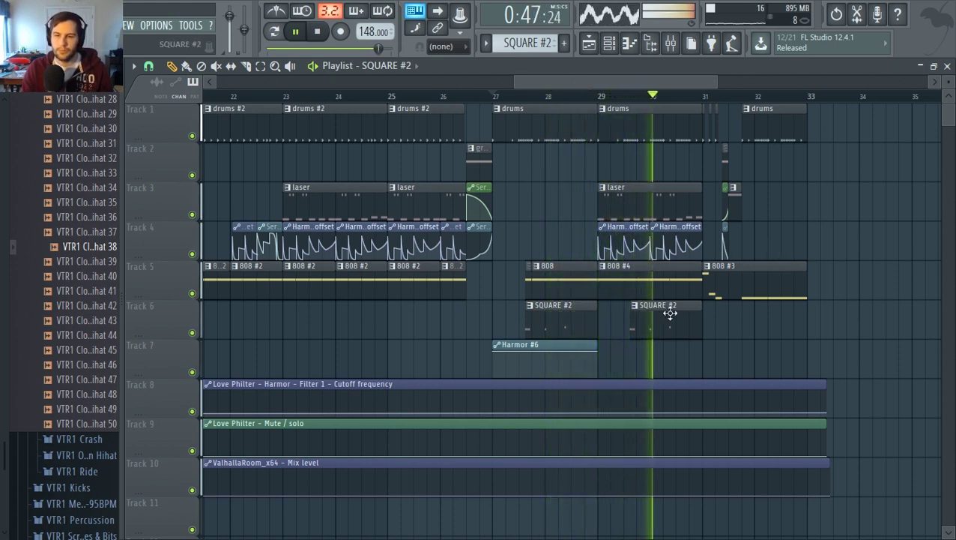
key("space")
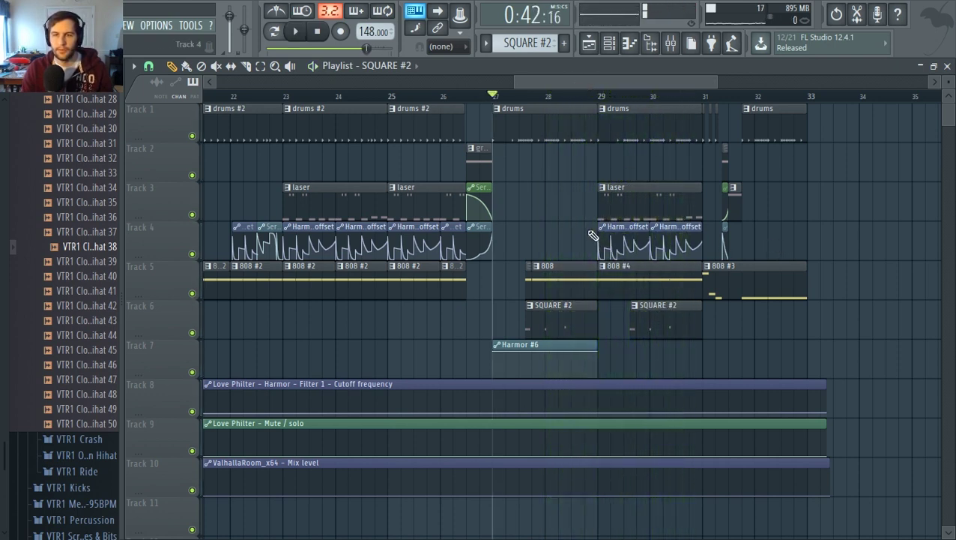
Place a SQUARE #2 clip on Track 7 in bar 19, under the Harmor reverb automation, and play from bar 19
scroll(525, 82, "left", 5)
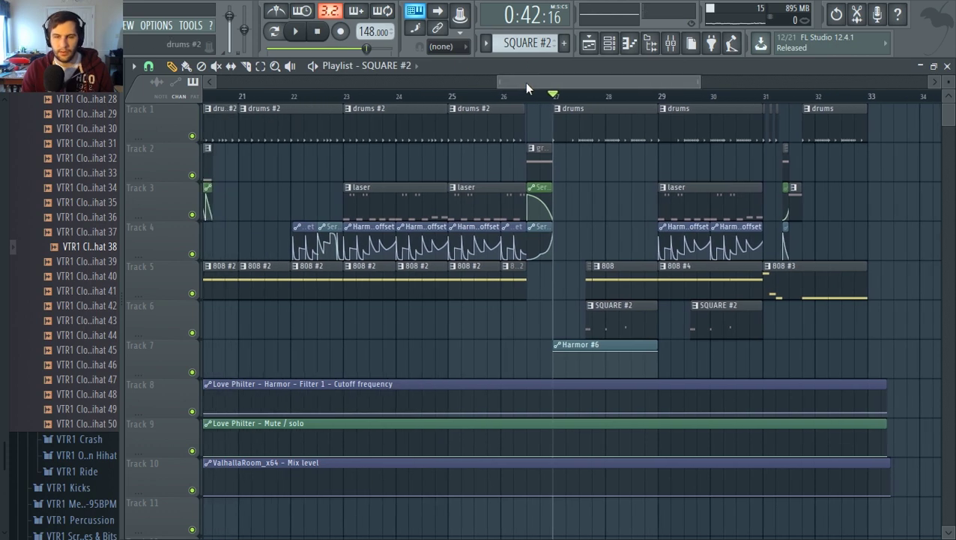
scroll(492, 88, "down", 2)
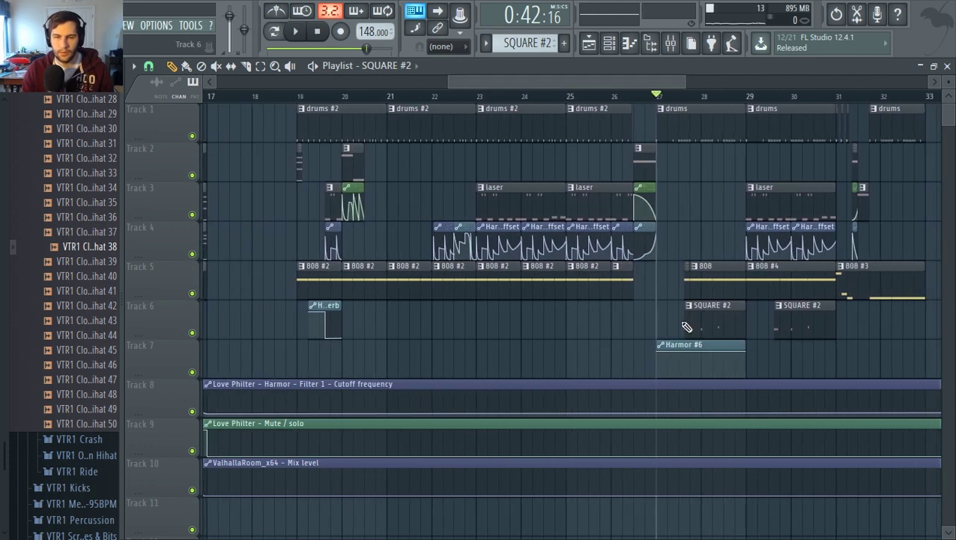
left_click(300, 98)
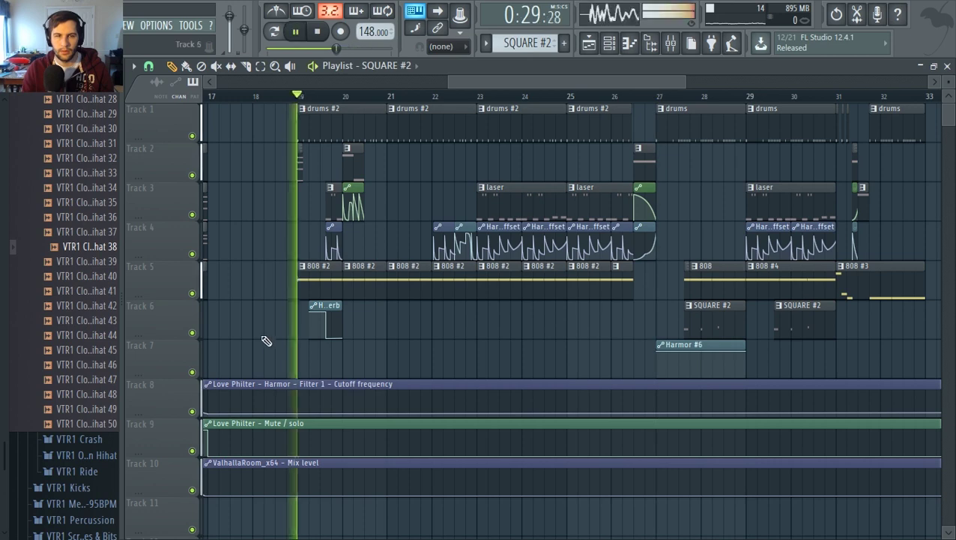
scroll(270, 345, "up", 5)
key("space")
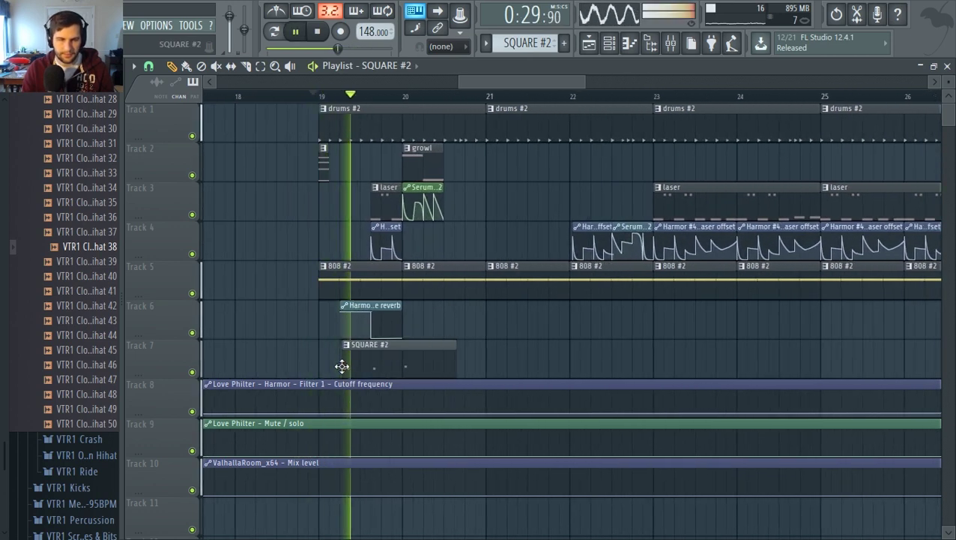
Try the SQUARE #2 clip on Track 7 at progressively later positions in bar 19, playing back from bar 19 each time
left_click_drag(341, 366, 352, 363)
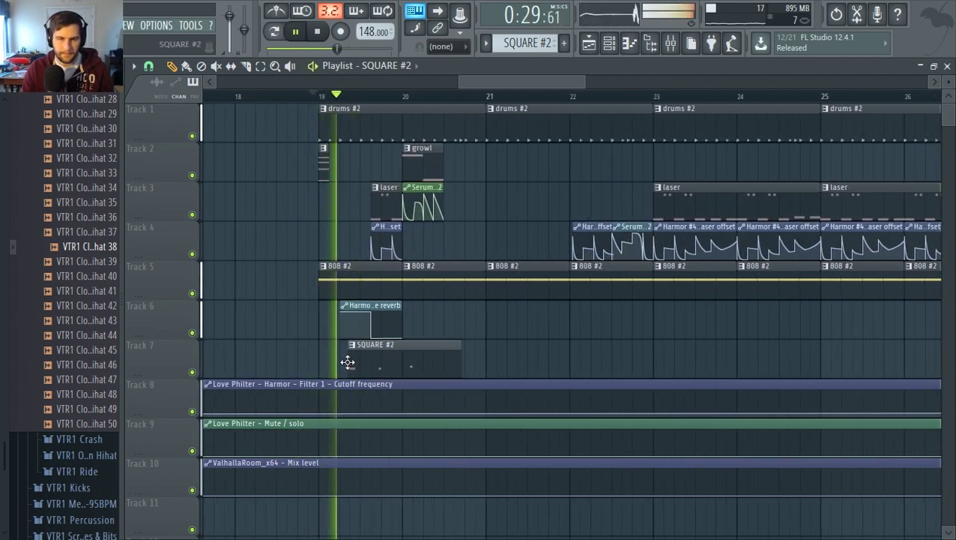
key("space")
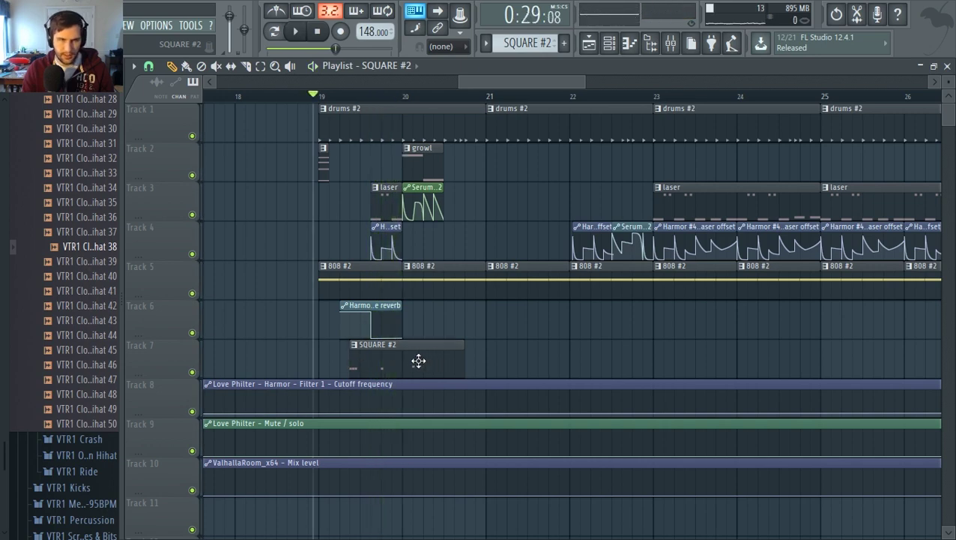
key("space")
left_click_drag(412, 363, 420, 365)
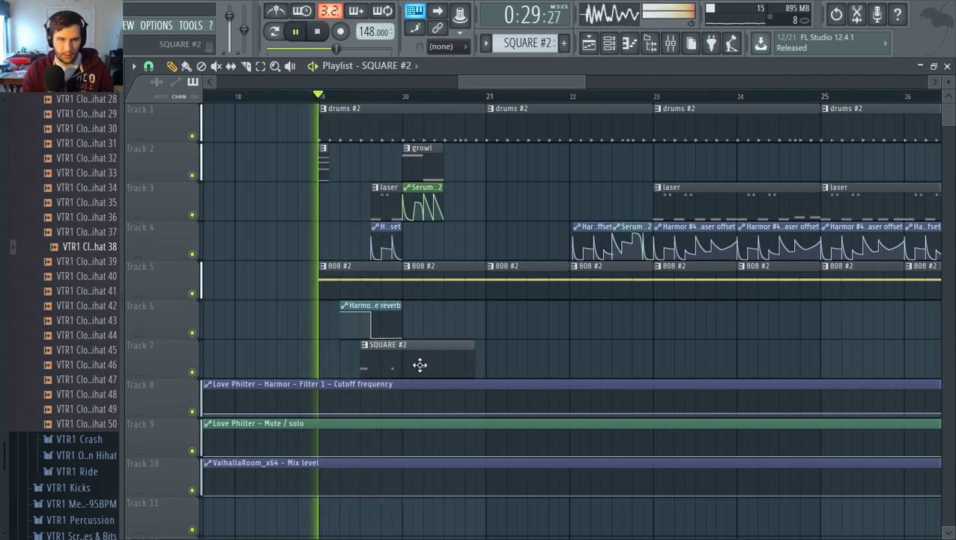
key("space")
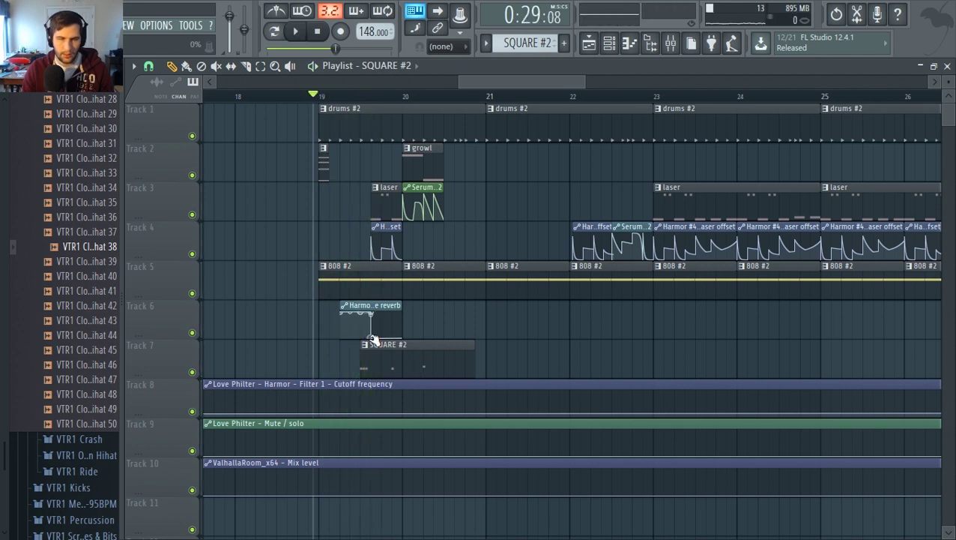
key("space")
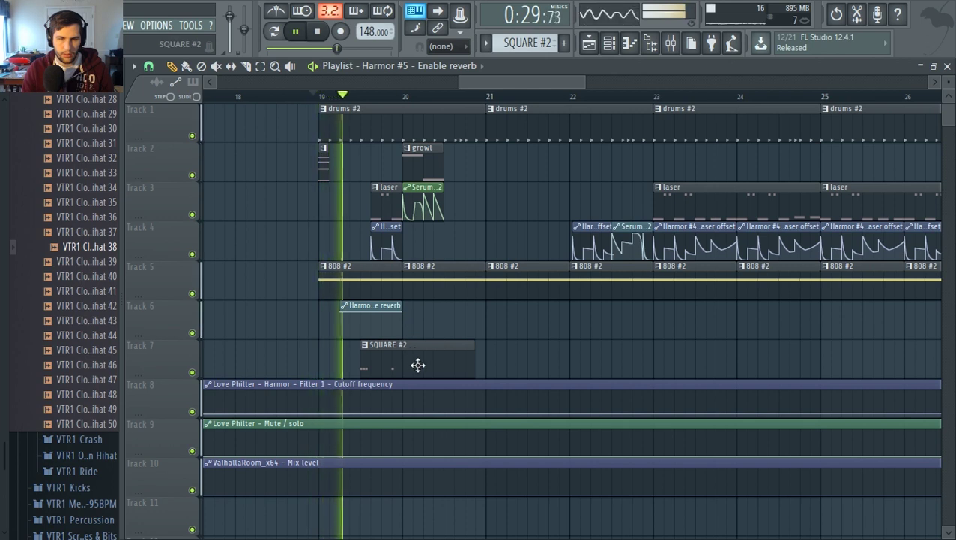
left_click_drag(418, 365, 433, 358)
key("space")
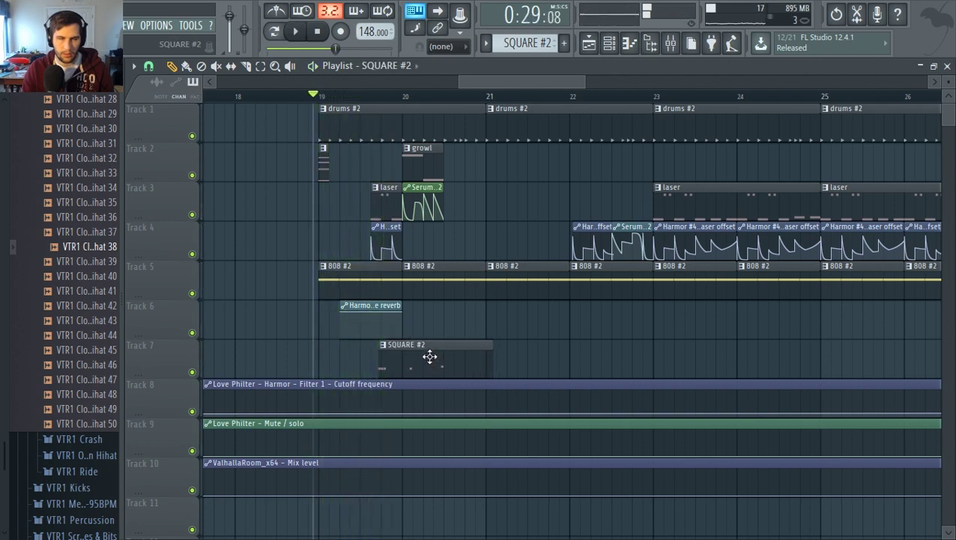
key("space")
Delete the SQUARE #2 clip and place a new one on Track 7, starting at mid-beat 3 of bar 19 under the laser clip
right_click(428, 361)
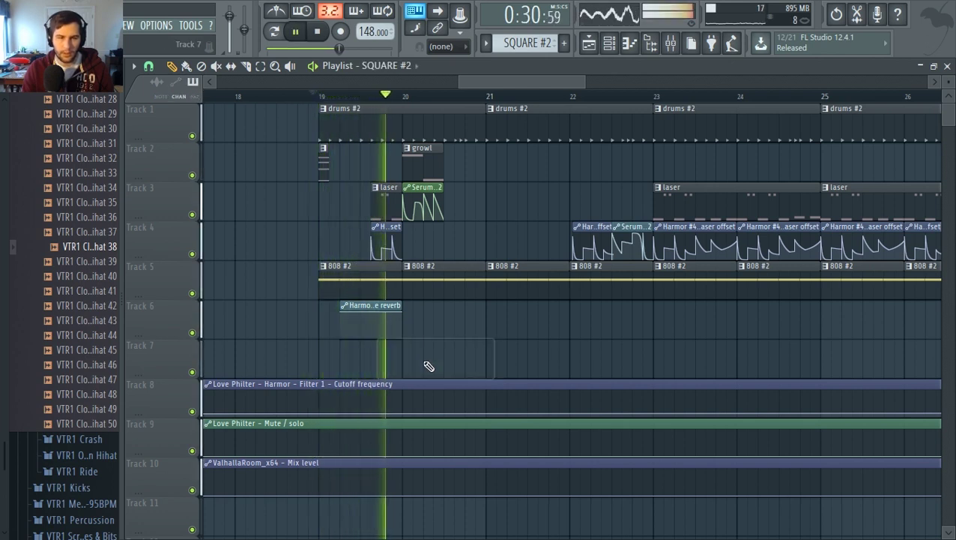
key("space")
left_click(404, 362)
key("space")
left_click_drag(374, 367, 370, 367)
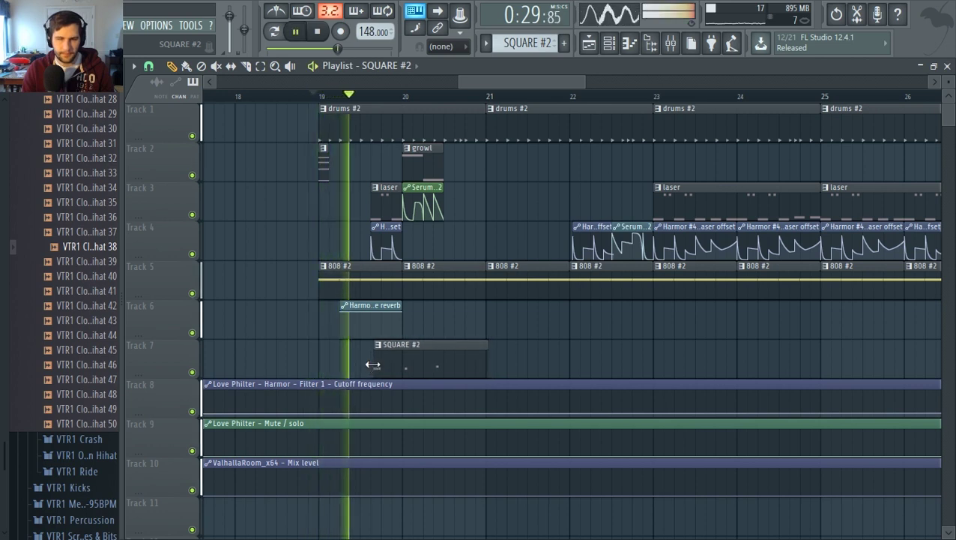
left_click_drag(438, 364, 430, 362)
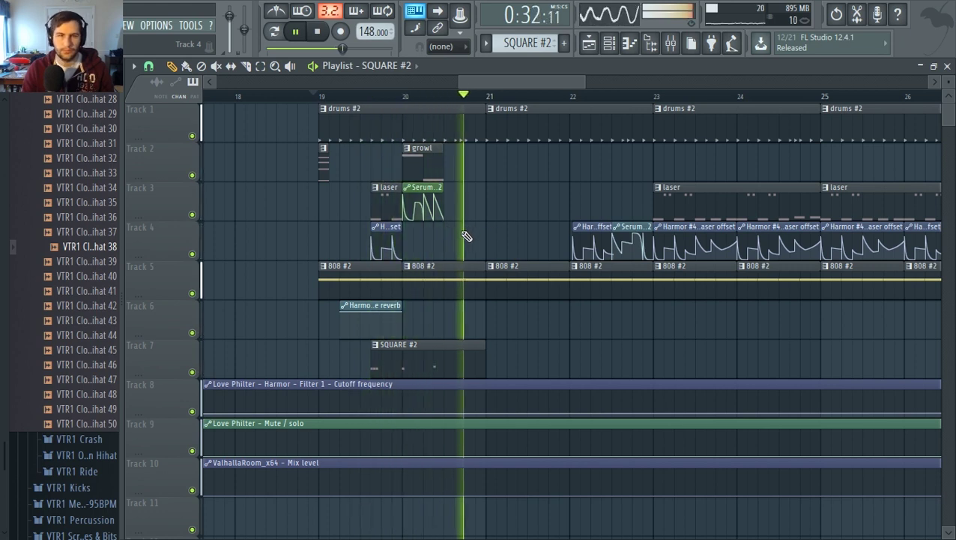
Stop playback and move the growl clip with its Serum automation to the last sixteenth before bar 21
key("space")
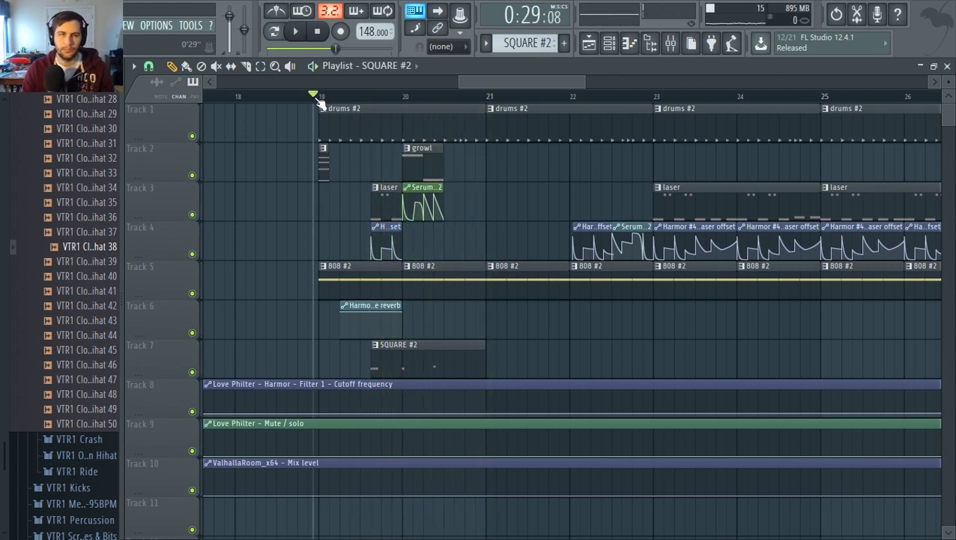
left_click_drag(466, 238, 502, 184)
scroll(390, 226, "up", 4)
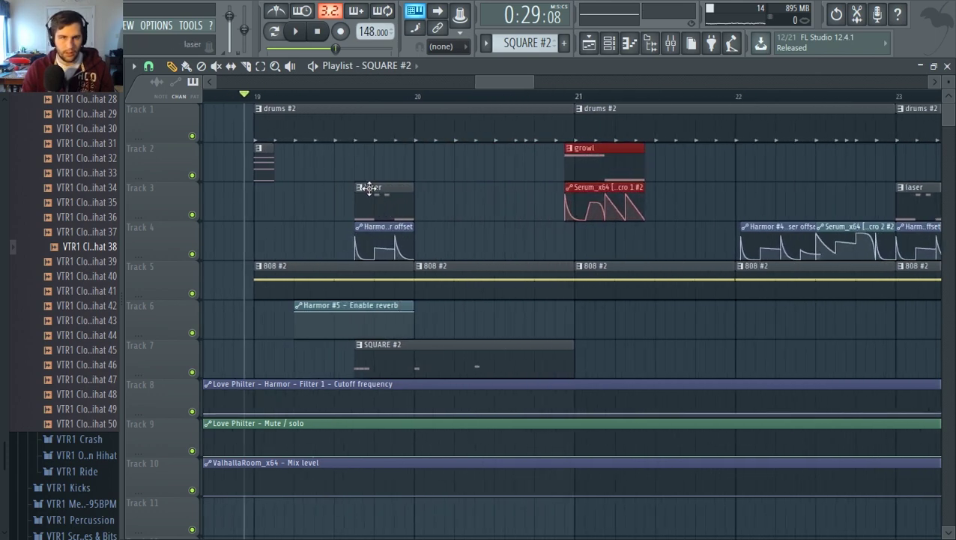
Make the bar 19 laser clip unique and reduce its pattern to a single one-beat A3 note
right_click(353, 195)
left_click(391, 279)
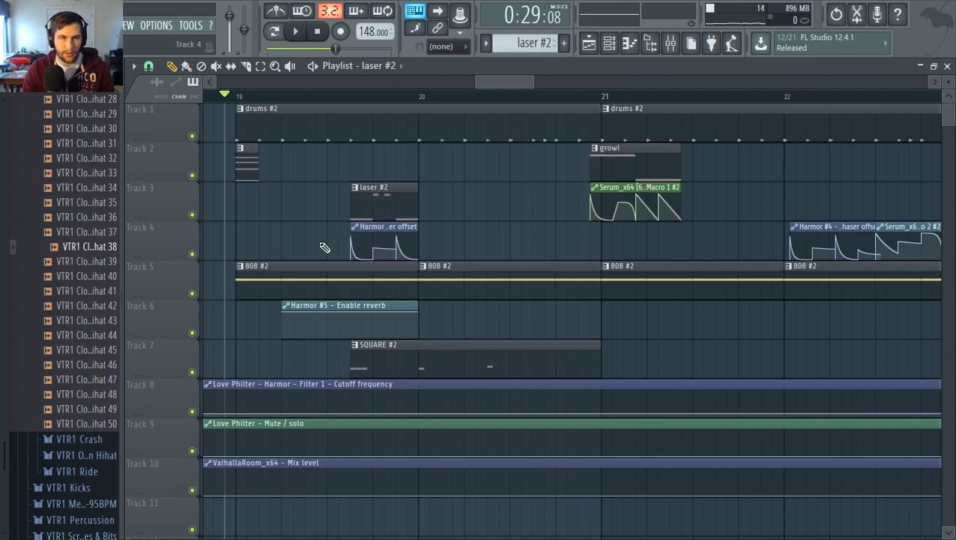
double_click(378, 213)
scroll(297, 242, "down", 5)
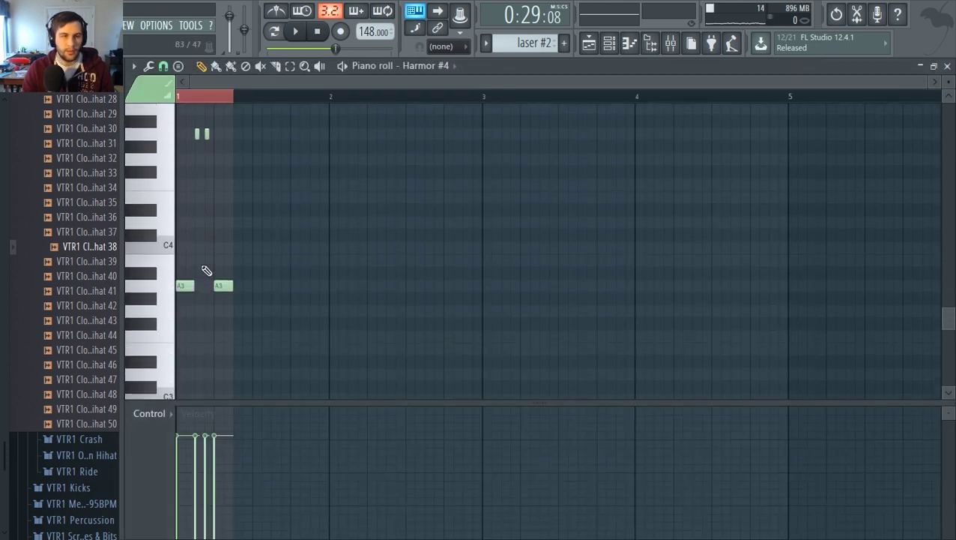
scroll(229, 189, "up", 1)
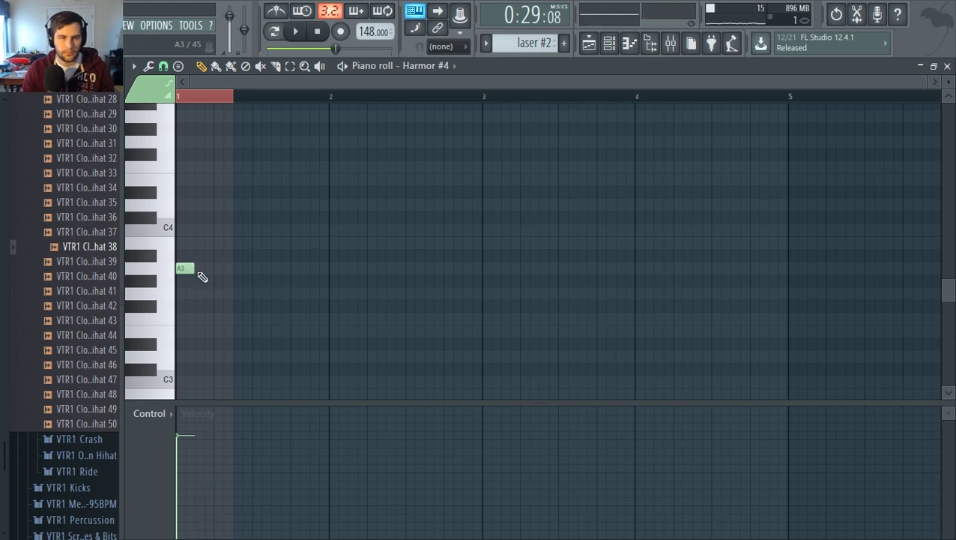
left_click(590, 45)
Make the Harmor phaser offset automation clip under laser #2 unique and delete its third point
right_click(375, 256)
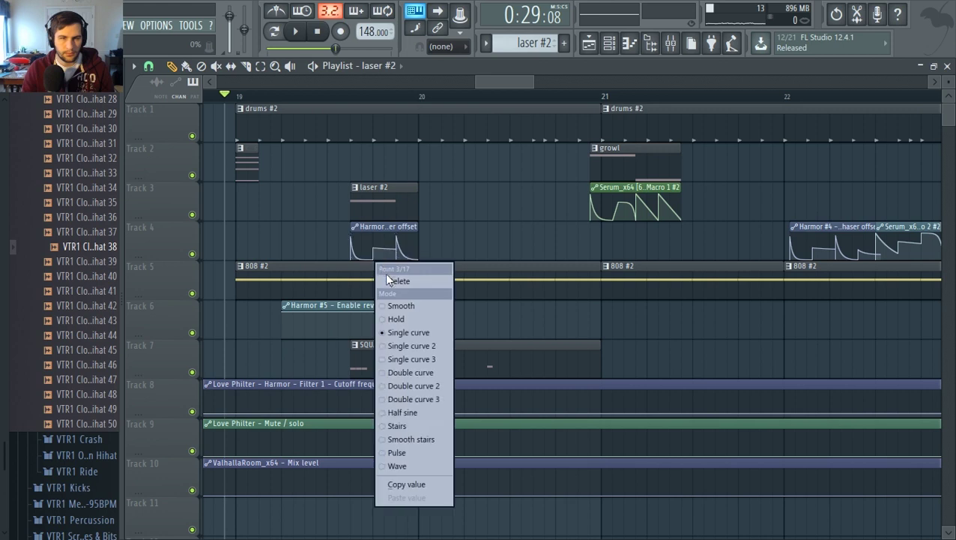
left_click(395, 280)
right_click(352, 234)
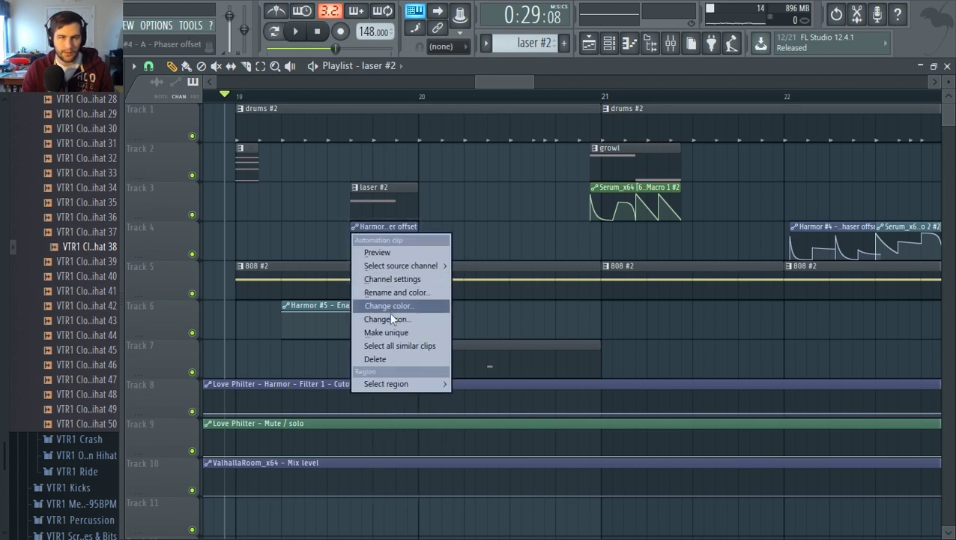
left_click(392, 332)
right_click(374, 262)
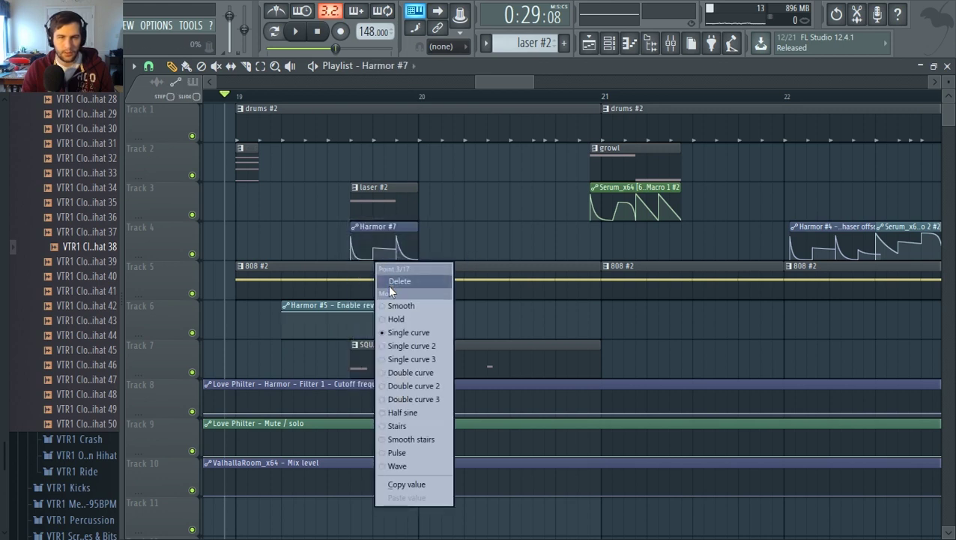
left_click(394, 279)
Delete the remaining middle points and the second peak from the Harmor #7 automation while playing it back
key("space")
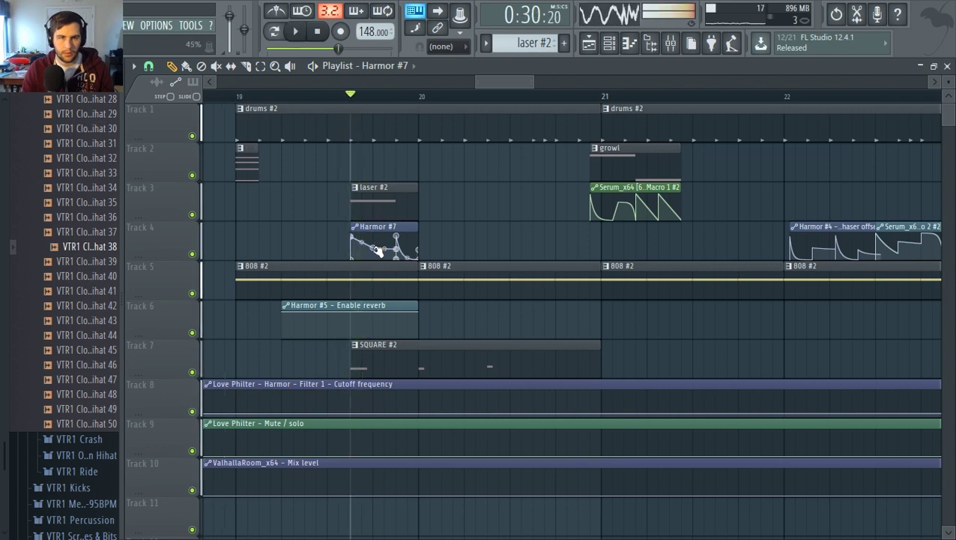
right_click(372, 250)
left_click(395, 262)
right_click(395, 238)
left_click(404, 257)
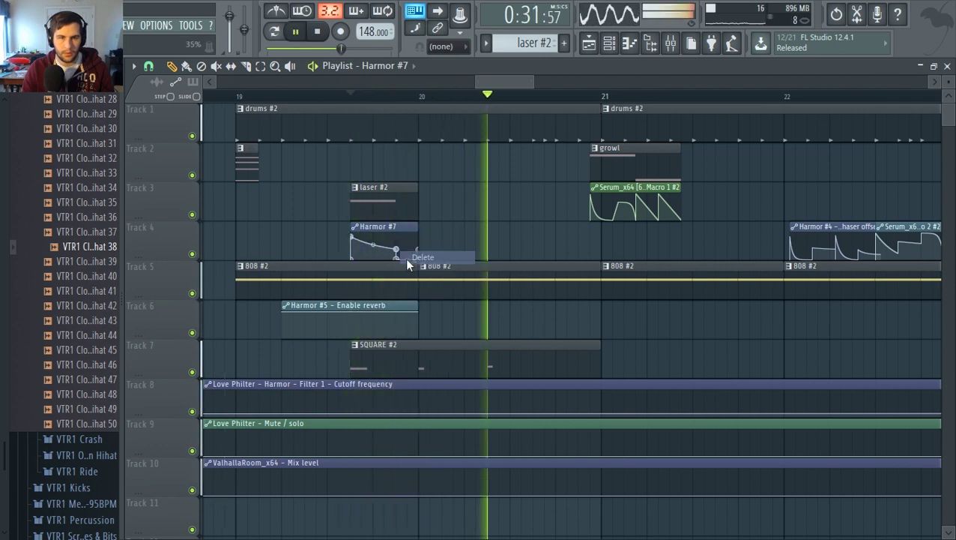
right_click(395, 250)
left_click(420, 272)
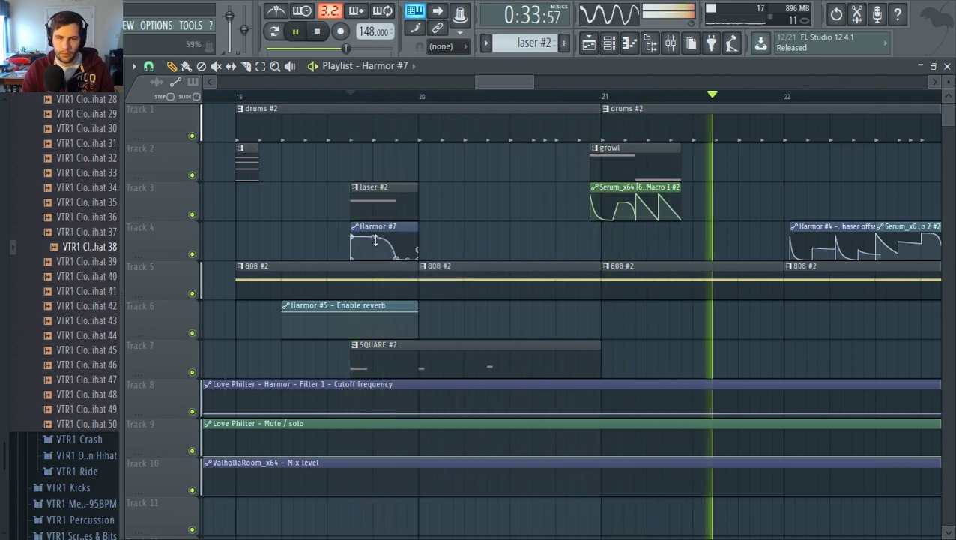
Reshape the Harmor #7 automation into a low, smoothly rising curve while auditioning the laser #2 sound
key("space")
left_click_drag(373, 237, 266, 207)
key("space")
key("space")
key("space")
key("space")
key("space")
key("space")
key("space")
key("space")
key("space")
right_click(352, 236)
left_click(351, 236)
Trim the laser #2 and Harmor #7 clips to half a beat and move them directly after the short Track 2 clip in bar 19
key("space")
key("space")
key("space")
key("space")
key("space")
key("space")
key("space")
key("space")
key("space")
key("space")
key("space")
key("space")
key("space")
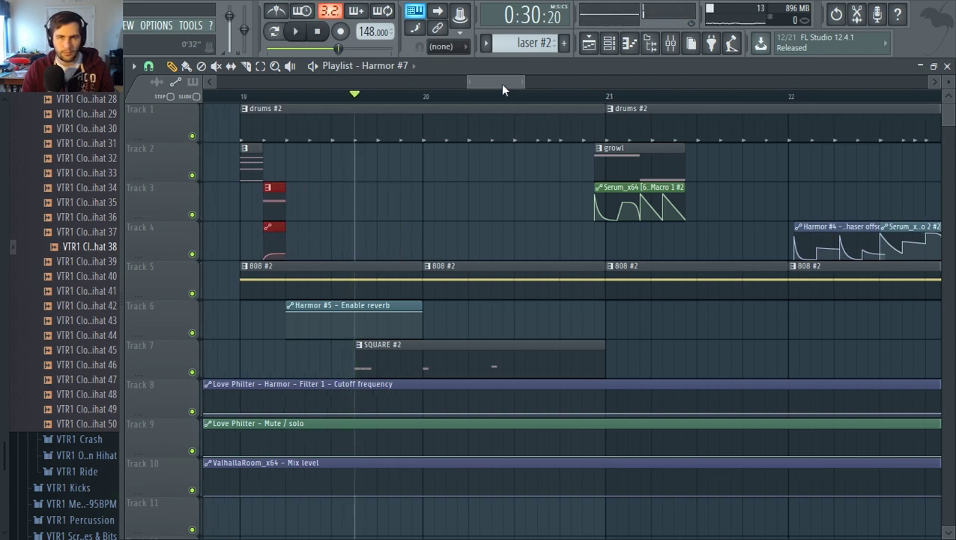
Move the laser #2 and Harmor #7 clips to beat 3 of bar 19 and play back from bar 19
left_click_drag(501, 84, 493, 83)
left_click(491, 96)
key("space")
key("space")
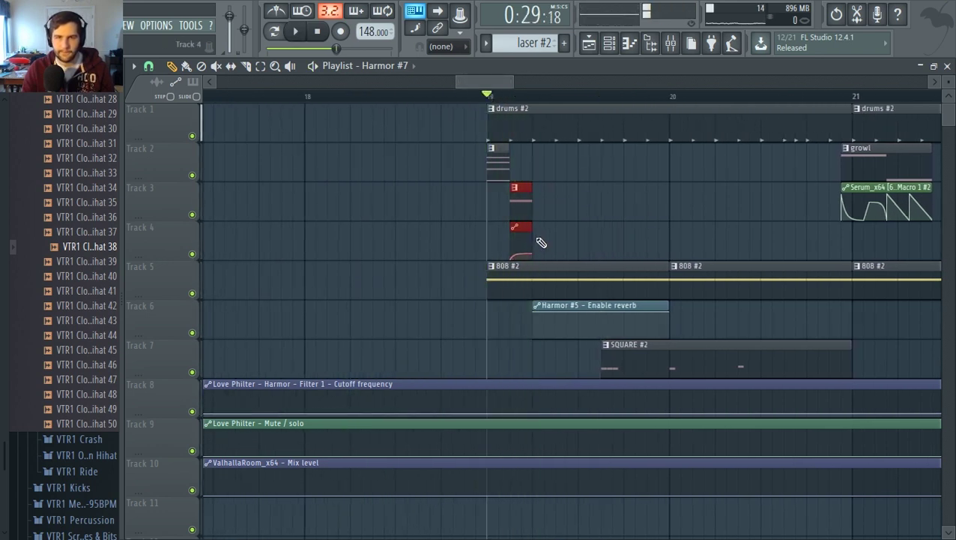
left_click_drag(484, 82, 493, 82)
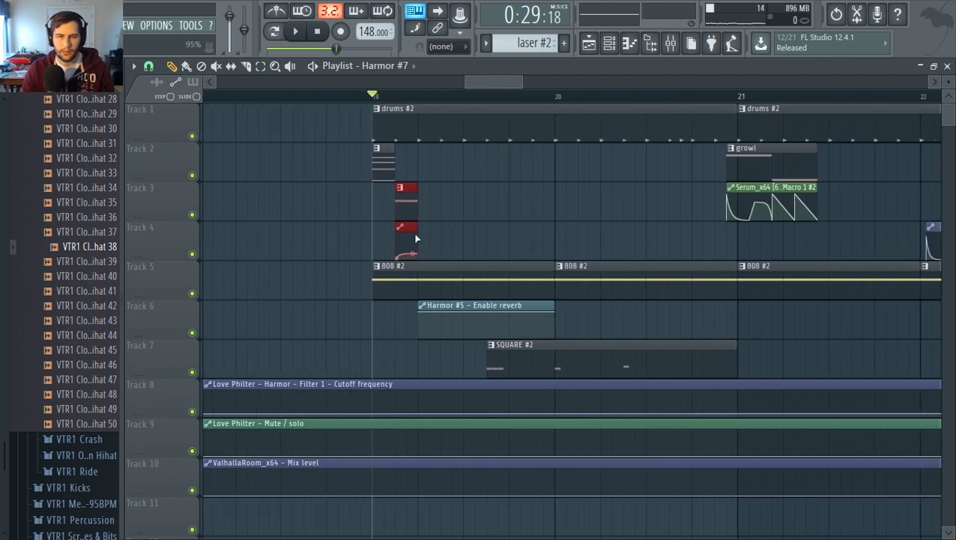
left_click_drag(407, 211, 475, 211)
key("space")
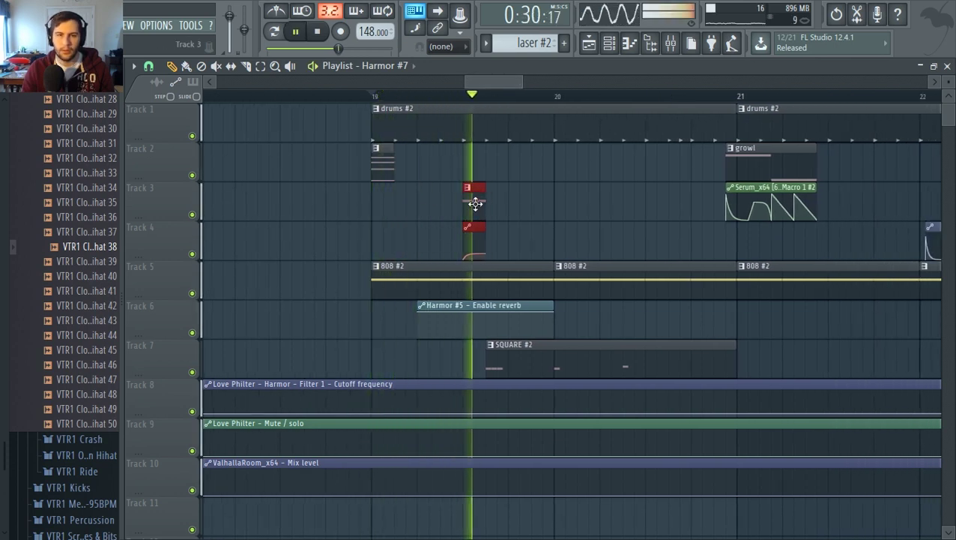
key("space")
key("space")
left_click_drag(504, 86, 509, 86)
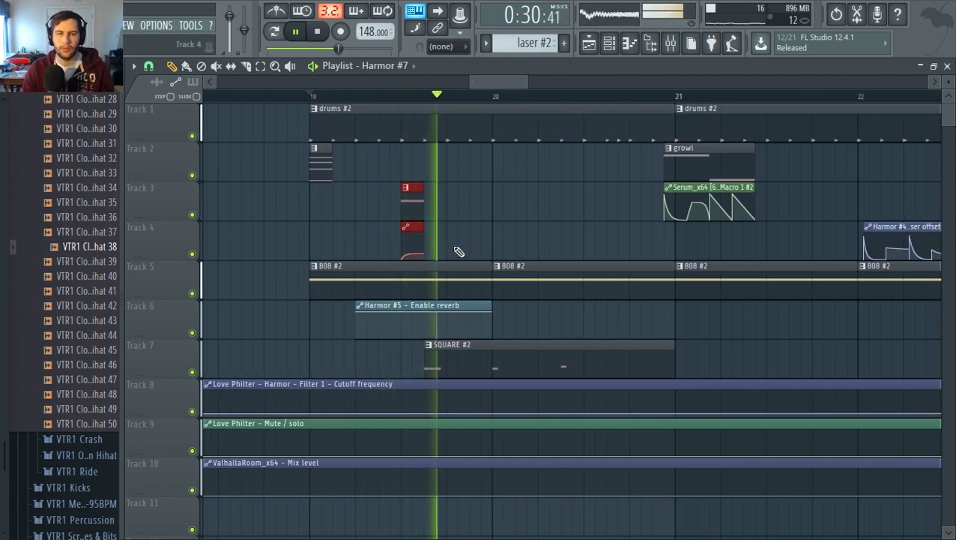
key("space")
Audition the laser #2 hit, duplicate it with its Harmor #7 automation at the start of bar 20, and play back
left_click_drag(438, 239, 417, 200)
key("space")
key("space")
key("space")
key("space")
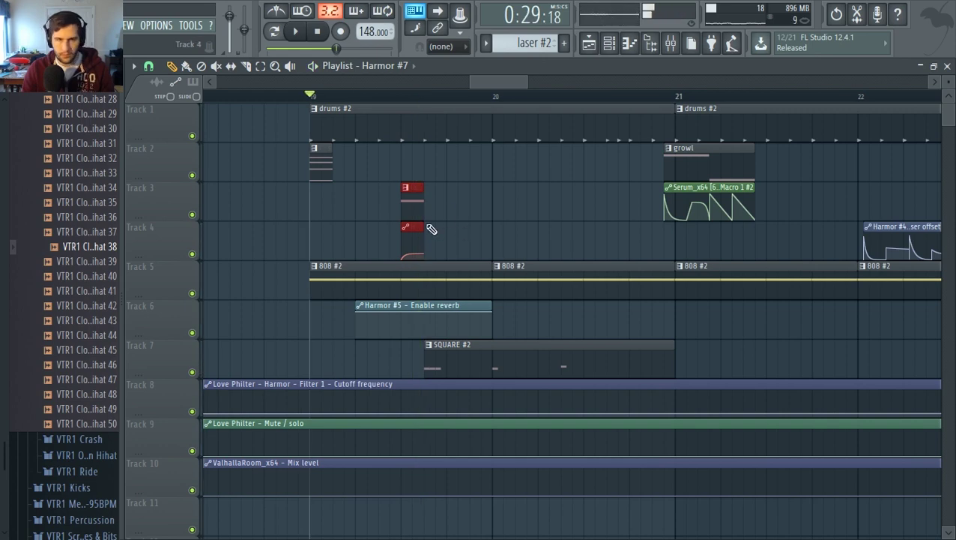
left_click_drag(419, 212, 498, 220)
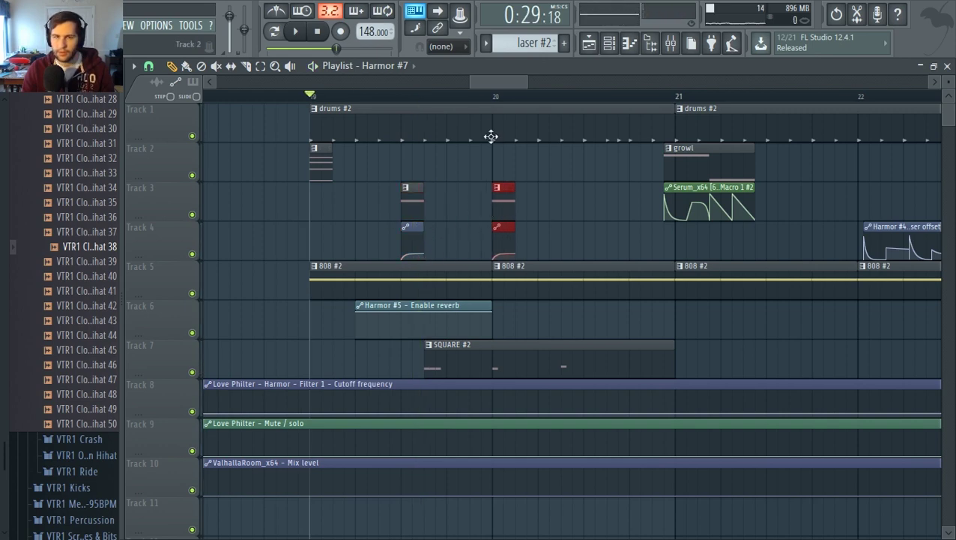
left_click_drag(486, 80, 493, 80)
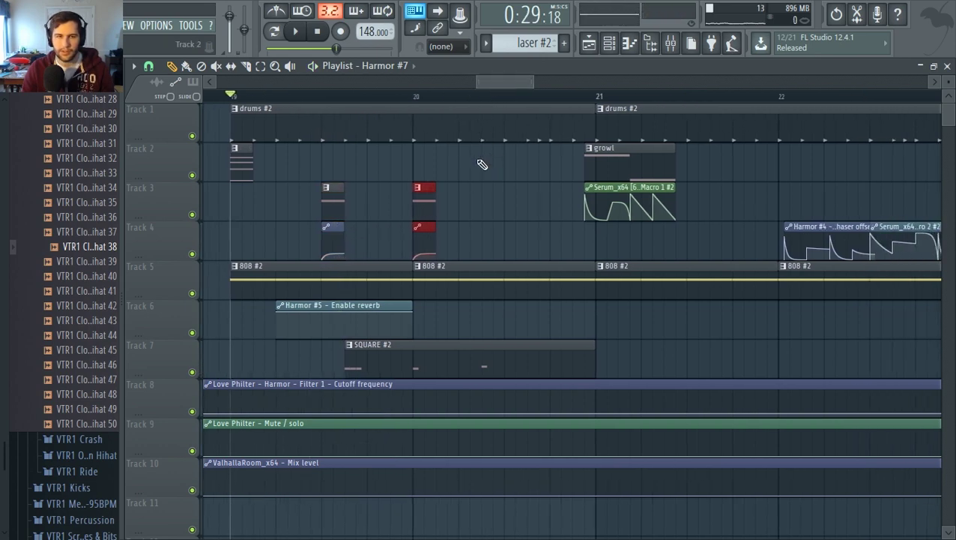
key("space")
key("space")
Route the Harmor #5 mixer track only to Sidechain, checking the soloed Harmor track, then unsolo it and return to the playlist
key("F9")
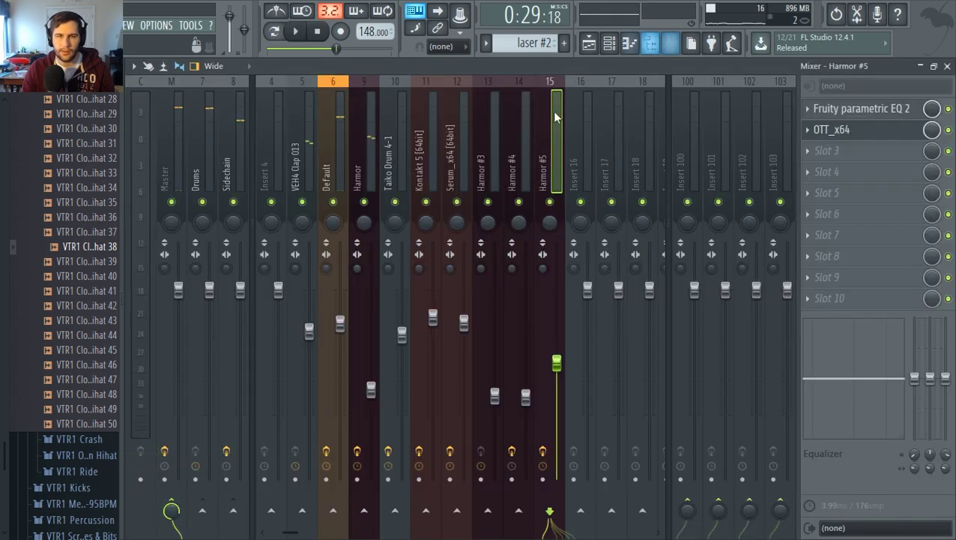
right_click(367, 203)
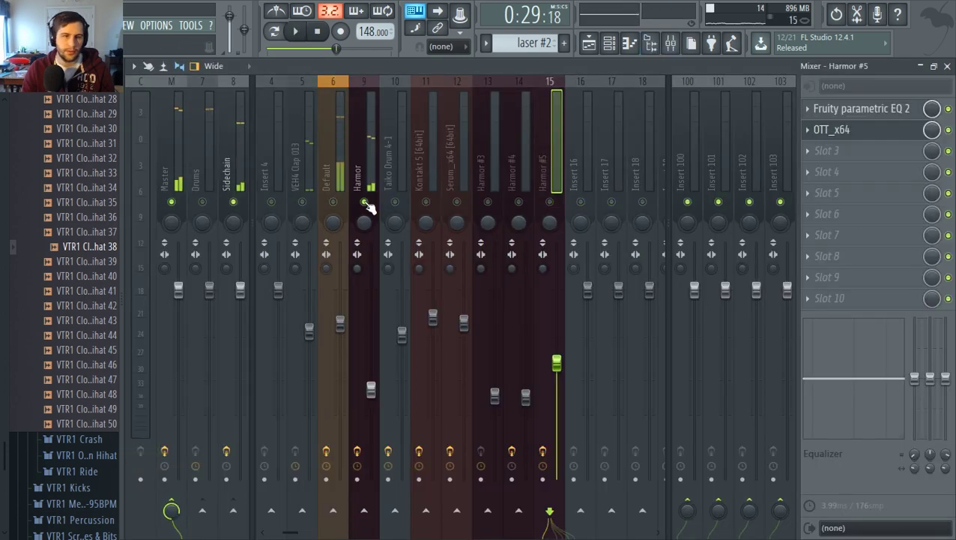
right_click(233, 511)
left_click(255, 487)
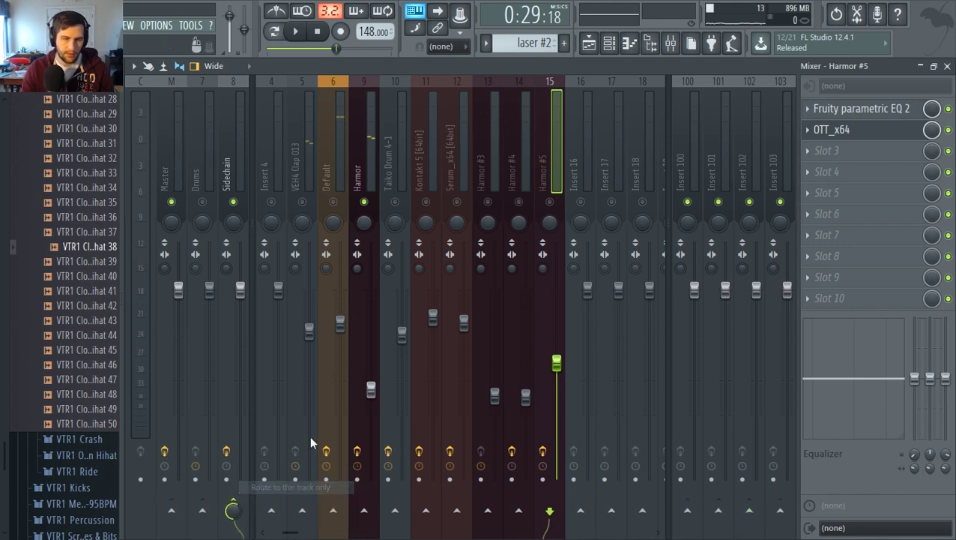
key("space")
right_click(365, 202)
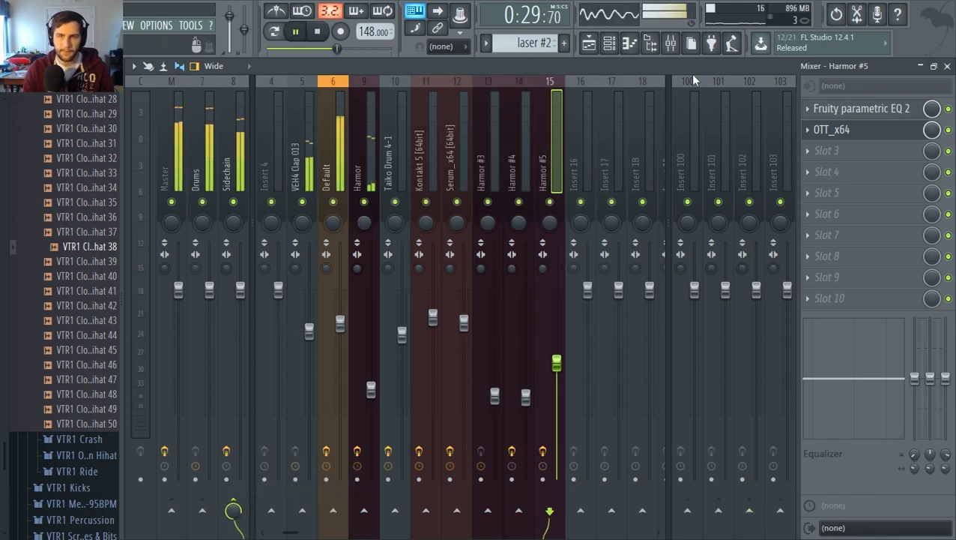
left_click(589, 43)
key("space")
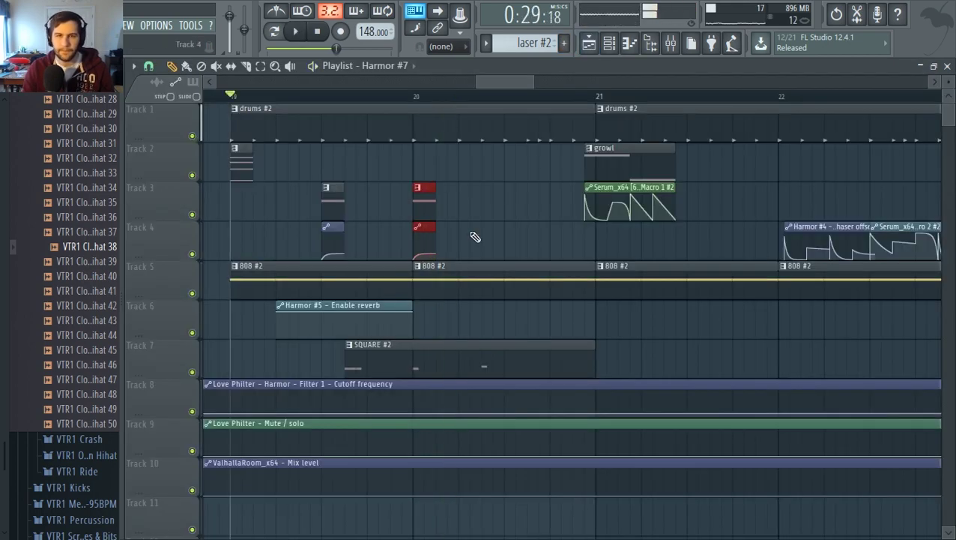
Move the bar 20 laser #2 and Harmor #7 clips back to beat 2 of bar 19 and play back
key("space")
left_click_drag(423, 207, 298, 204)
key("space")
key("space")
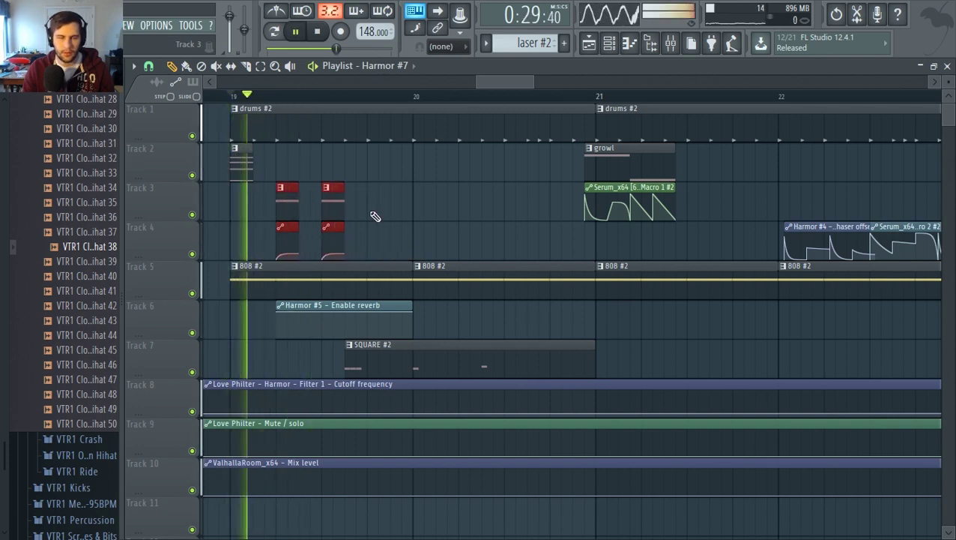
Duplicate the laser #2 and Harmor #7 clip pair at beat 4 of bar 19 and play back
left_click(375, 213, "ctrl")
key("ctrl+b")
mouse_move(376, 231)
left_mouse_down()
mouse_move(335, 214)
mouse_move(382, 217)
left_mouse_up()
key("space")
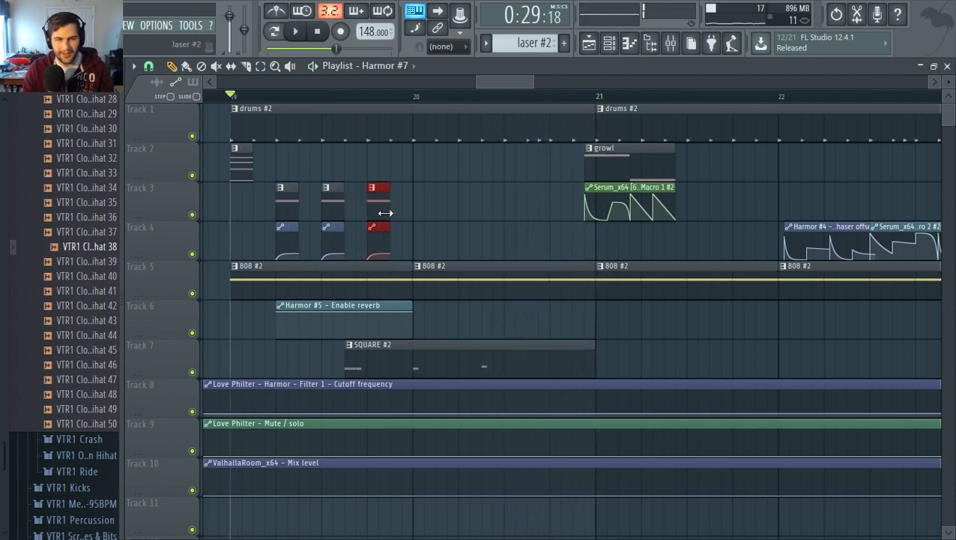
Duplicate the three laser #2 and Harmor #7 clip pairs from bar 19 onto beats 1 to 3 of bar 20 and play back
scroll(511, 220, "down", 1)
key("space")
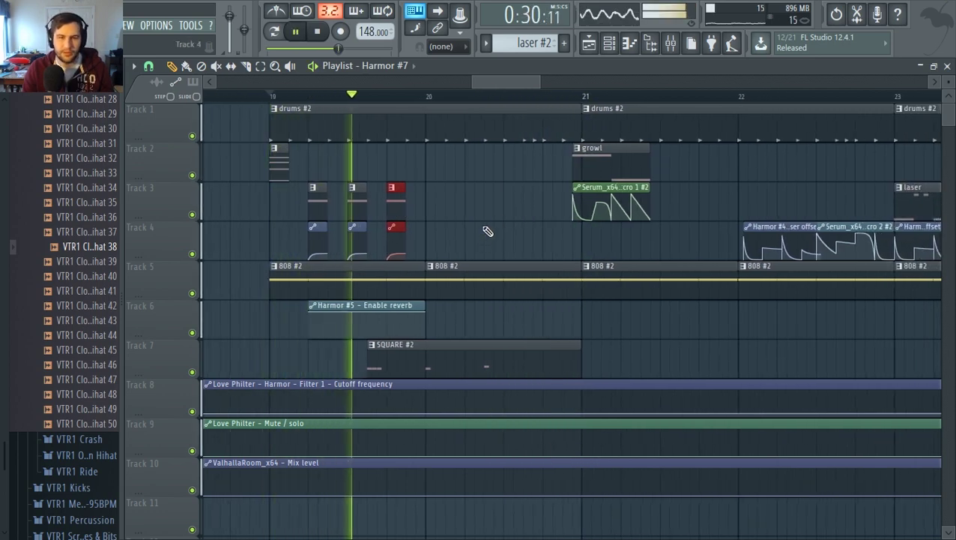
left_click_drag(431, 250, 434, 217)
key("space")
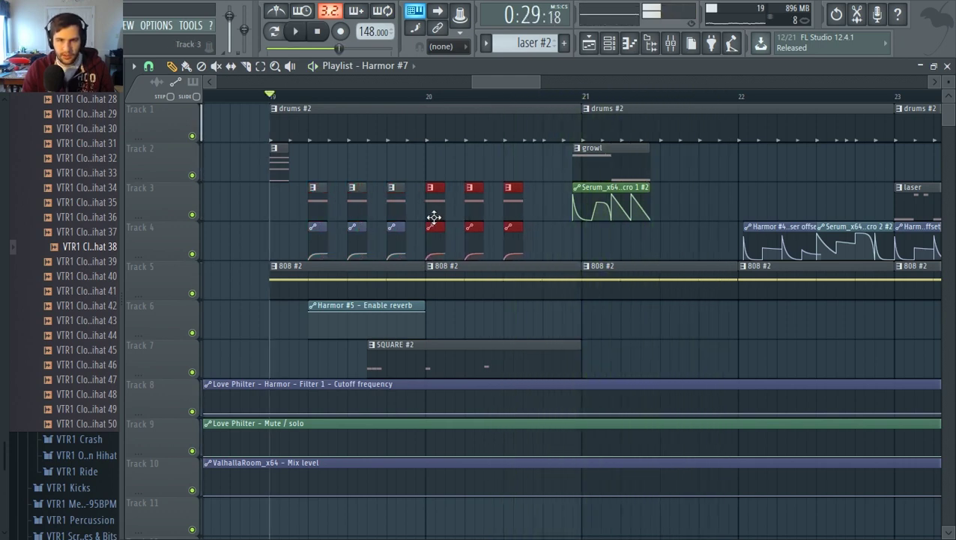
Move the growl clip and its Serum Macro 1 #2 automation to the start of bar 21, play back and deselect the clips
left_click_drag(642, 229, 586, 171)
left_click_drag(597, 169, 606, 169)
key("space")
left_click(552, 198, "ctrl")
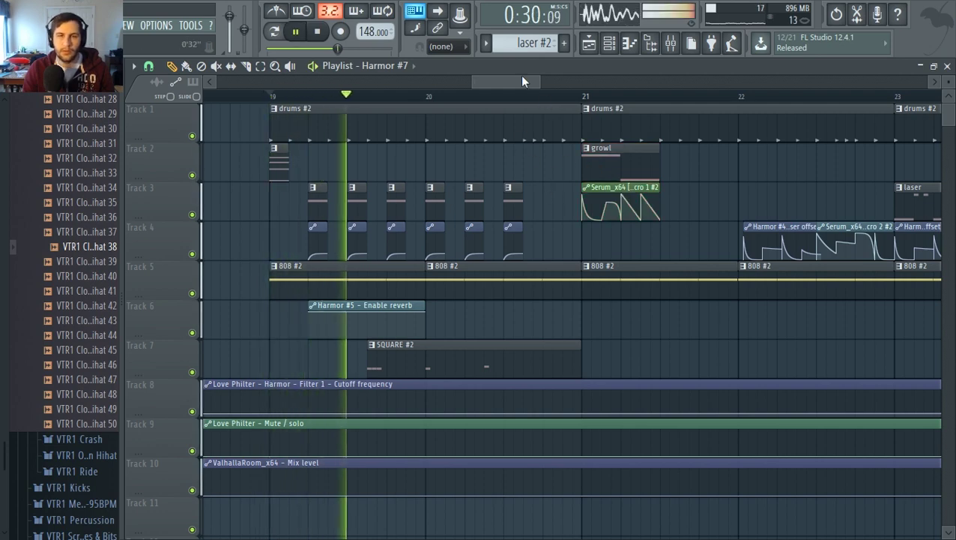
key("space")
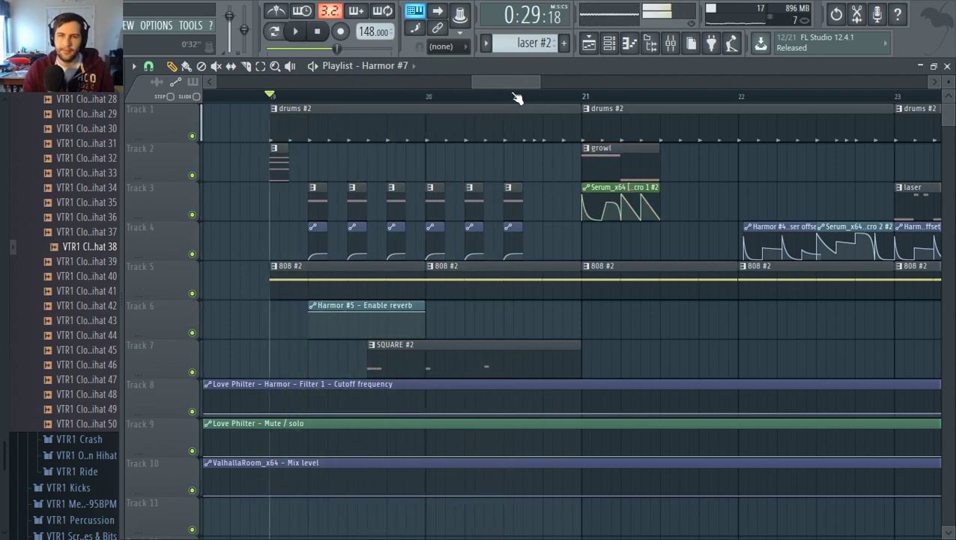
Duplicate the laser #2 and Harmor #7 clip pair at beat 4 of bar 20 and play the section from bar 19
scroll(524, 84, "right", 3)
left_click_drag(441, 258, 385, 183)
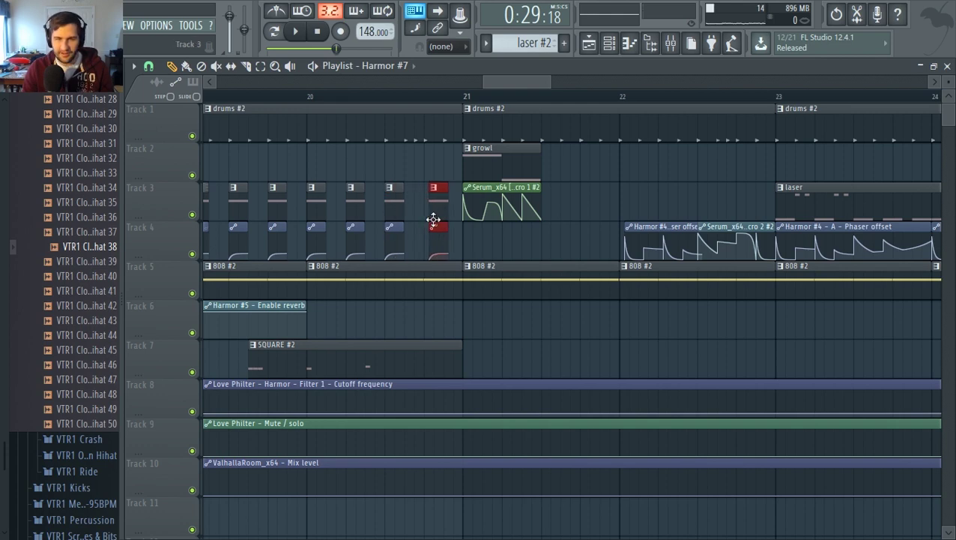
scroll(433, 176, "down", 2, "ctrl")
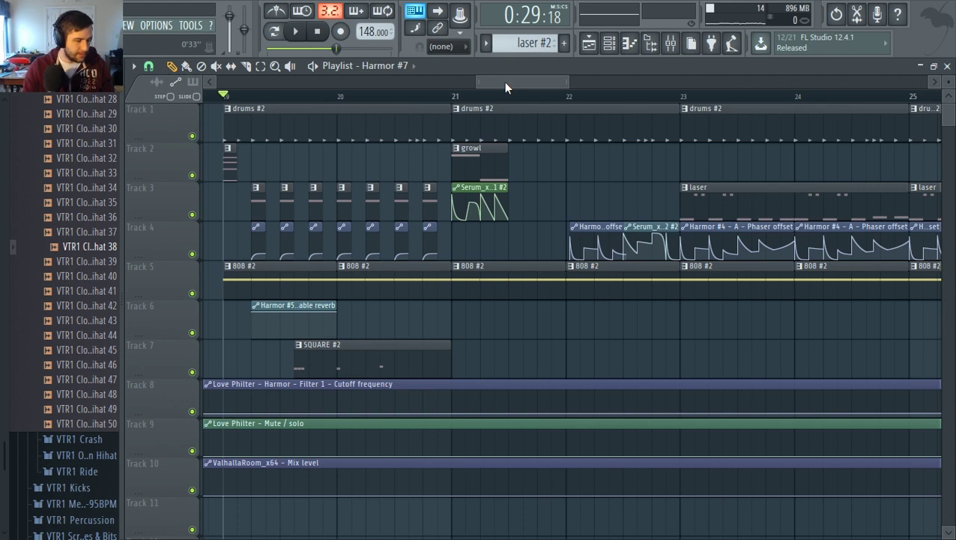
left_click(298, 31)
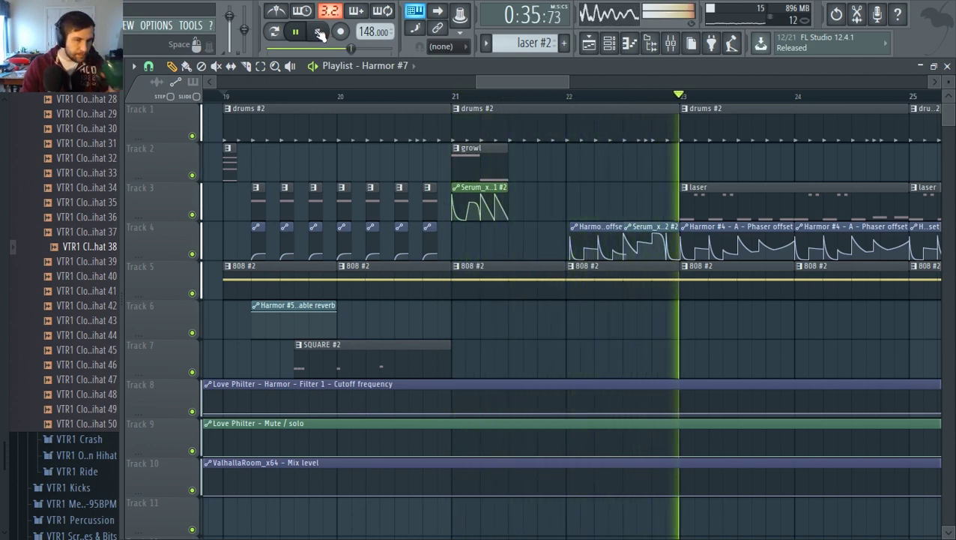
left_click(319, 33)
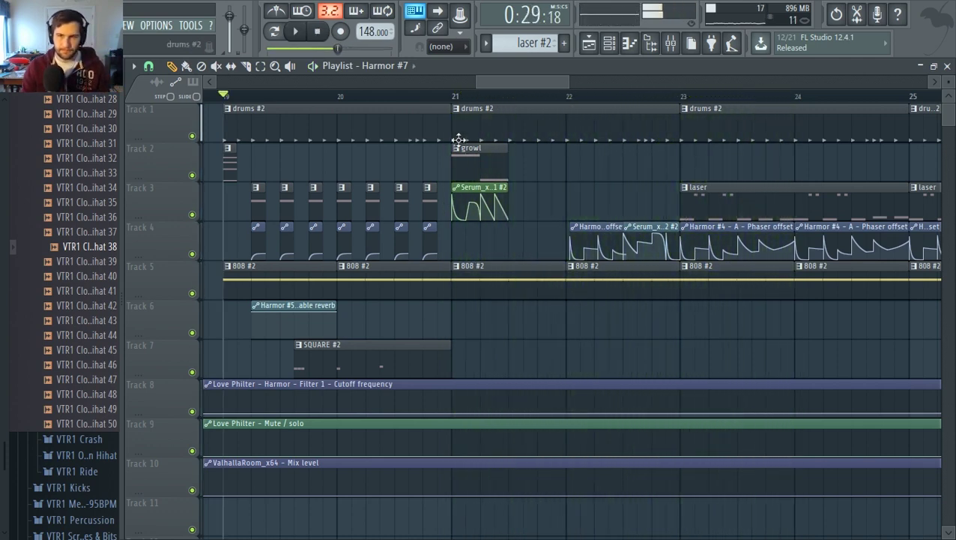
scroll(547, 195, "down", 3)
key("space")
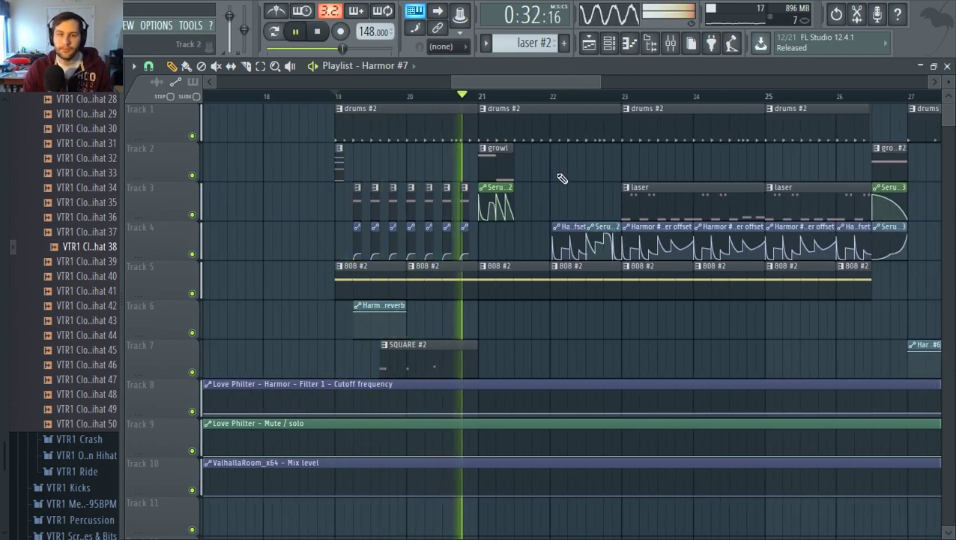
key("space")
Shift bar 20's last laser #2 and Harmor #7 pair slightly earlier, add a copy ending at bar 21, and play back
scroll(442, 228, "up", 3)
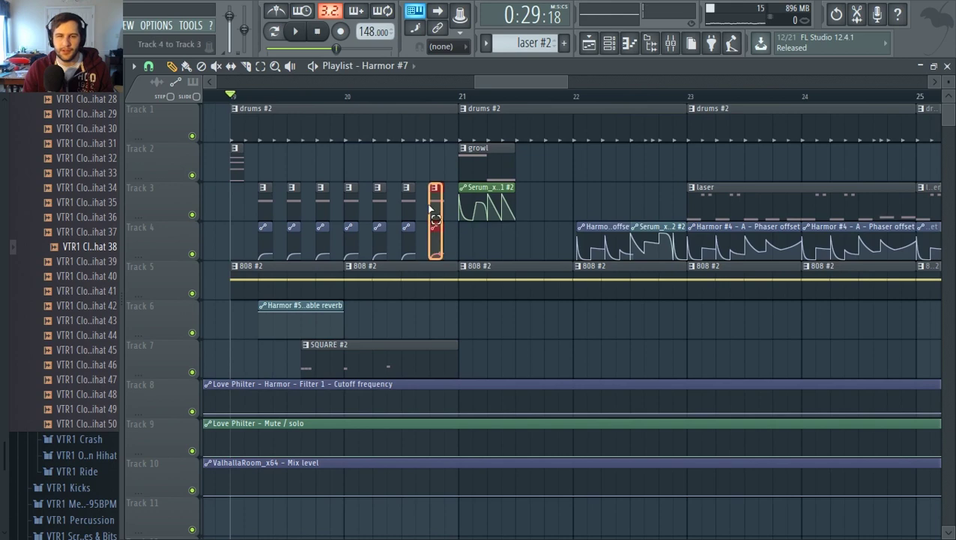
scroll(433, 213, "up", 3)
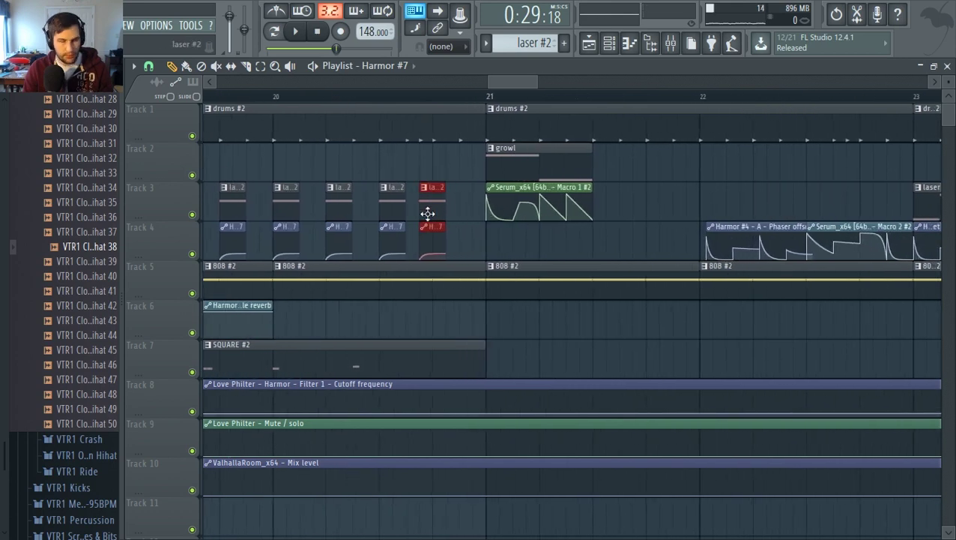
left_click_drag(448, 208, 474, 210)
key("space")
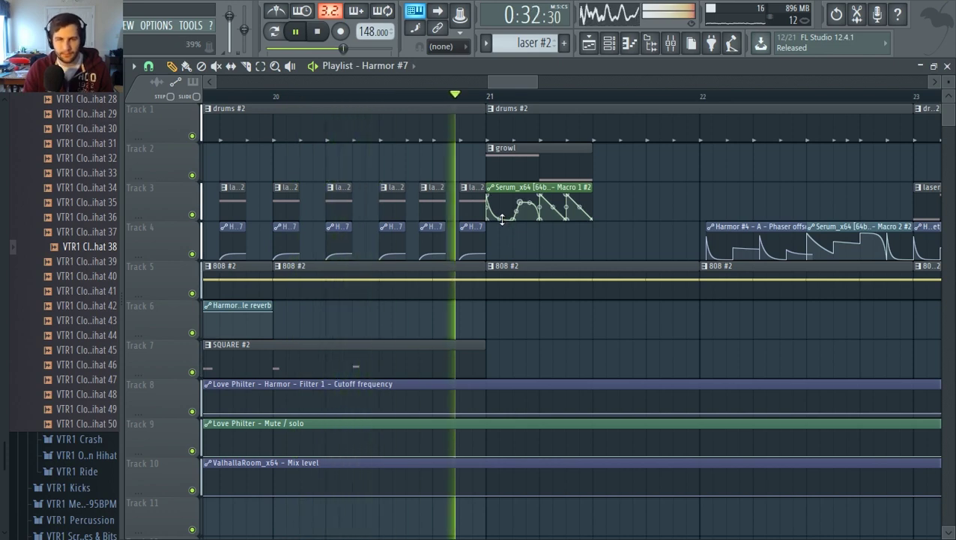
key("space")
Move the growl and Serum automation clips to beat 2 of bar 21, trim them to one beat, and place a short chord hit at bar 21
left_click_drag(518, 85, 530, 85)
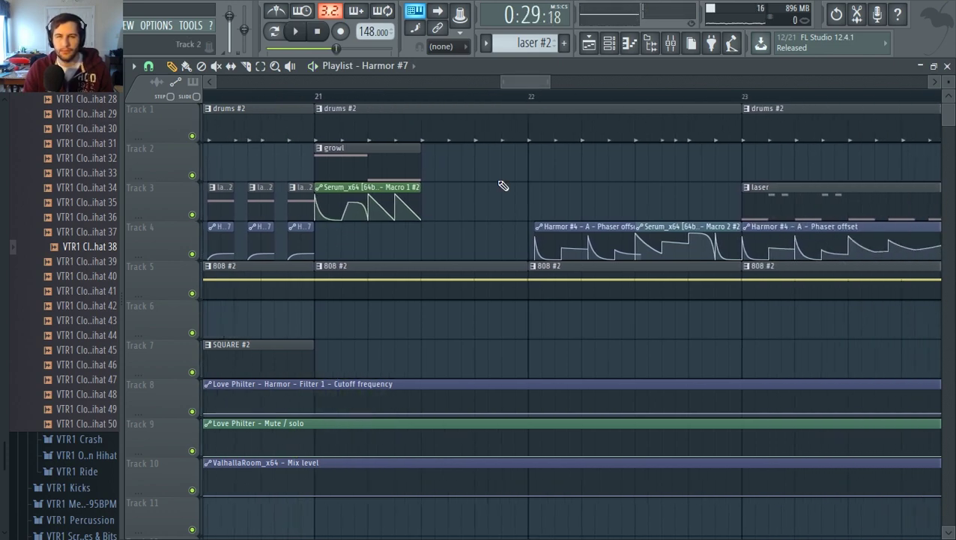
scroll(483, 212, "down", 4)
left_click_drag(467, 212, 434, 174)
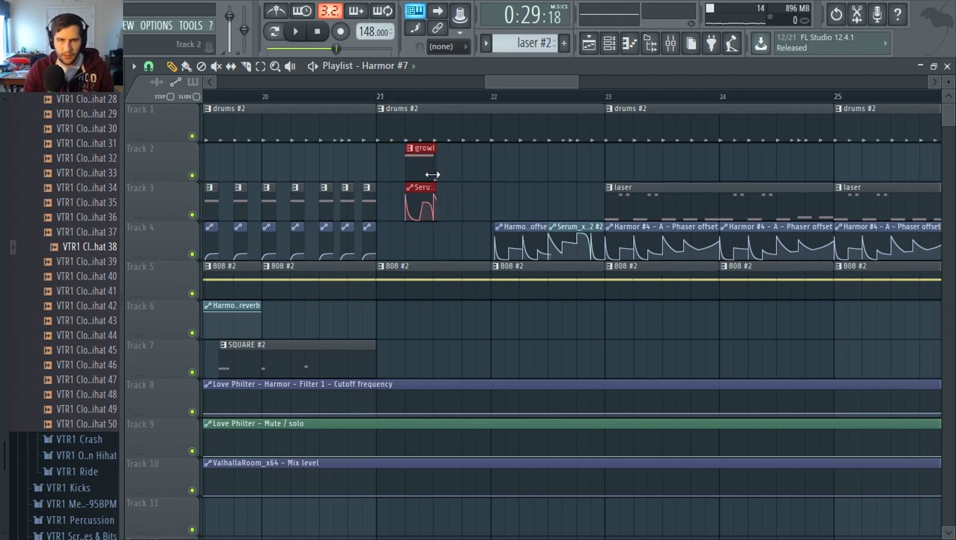
scroll(391, 141, "left", 5)
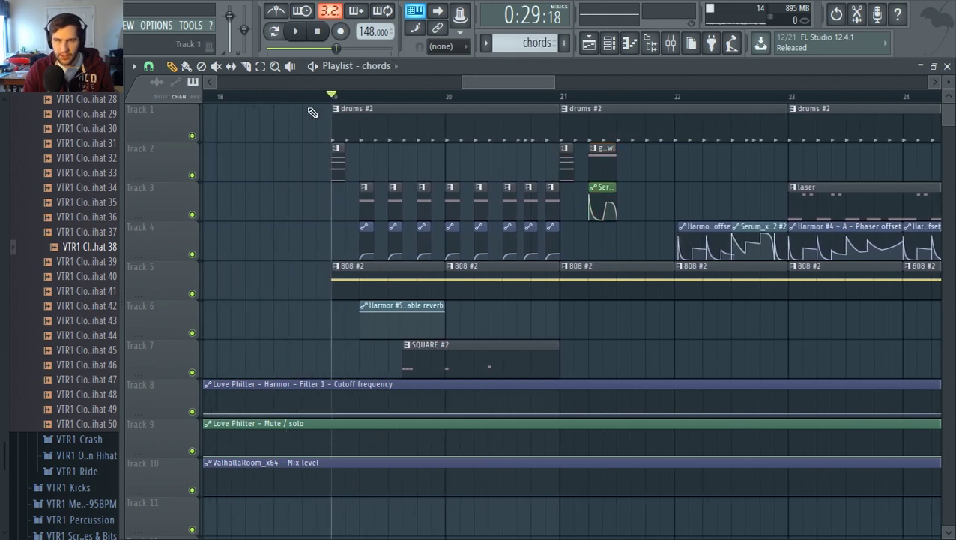
Clone the Harmor #2 channel and reposition the clone's plugin window so all its controls fit on screen
scroll(378, 276, "down", 8)
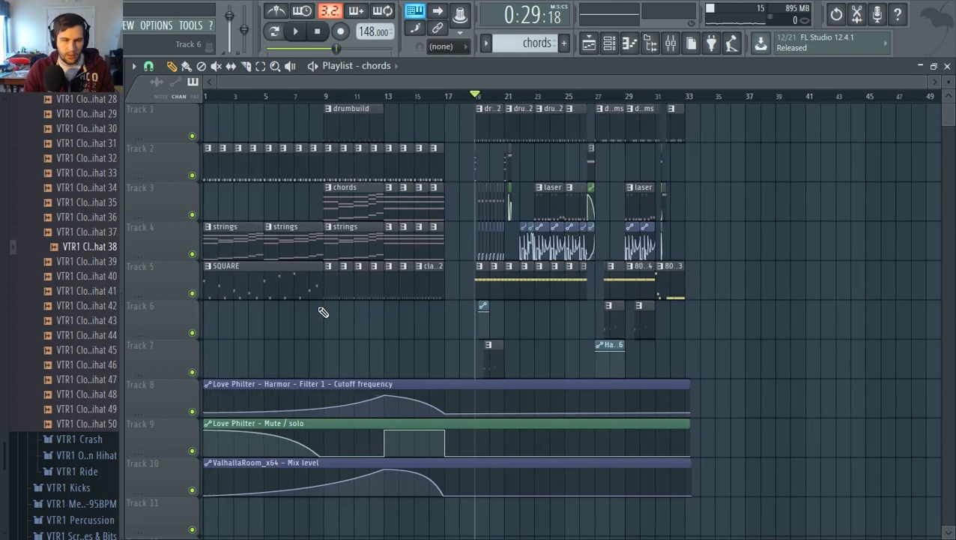
scroll(513, 91, "up", 8)
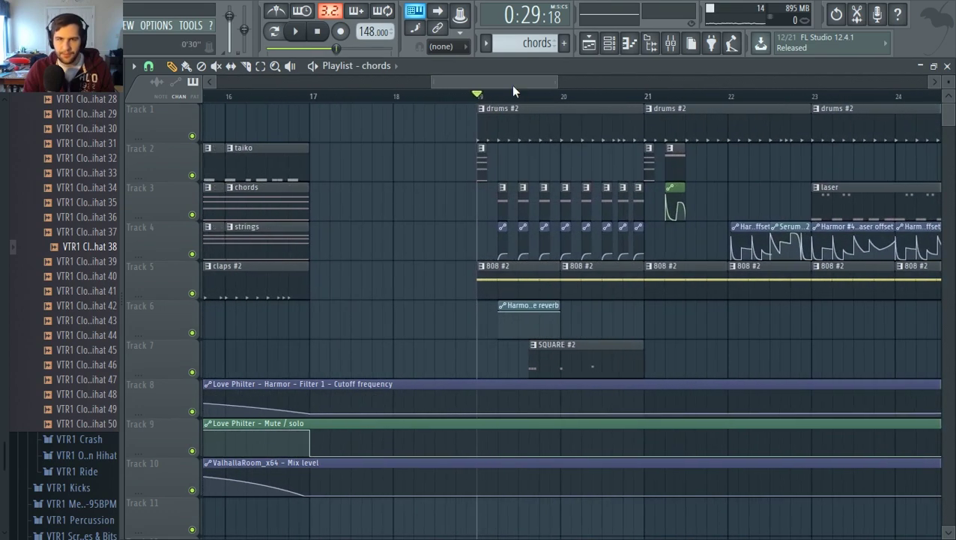
left_click(670, 43)
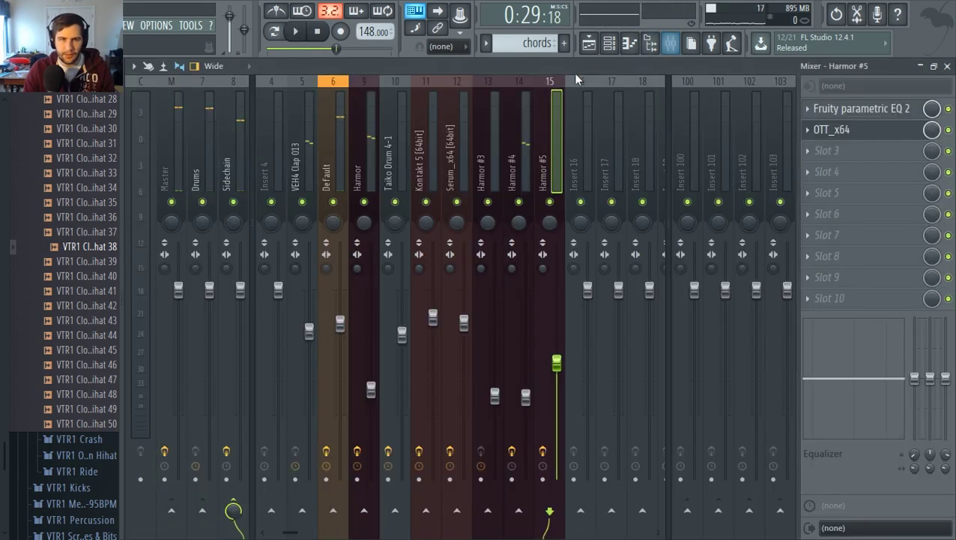
left_click(611, 47)
scroll(315, 351, "up", 5)
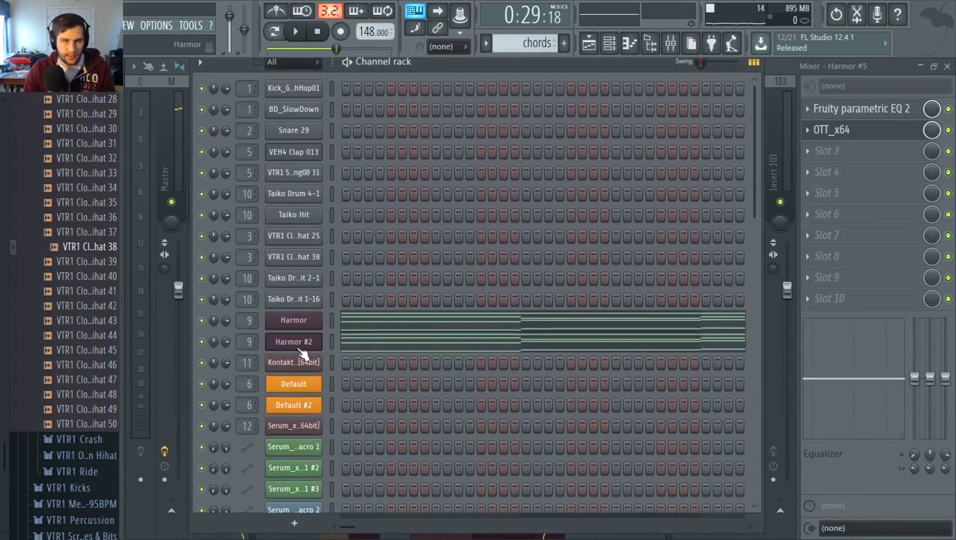
right_click(319, 347)
left_click(393, 457)
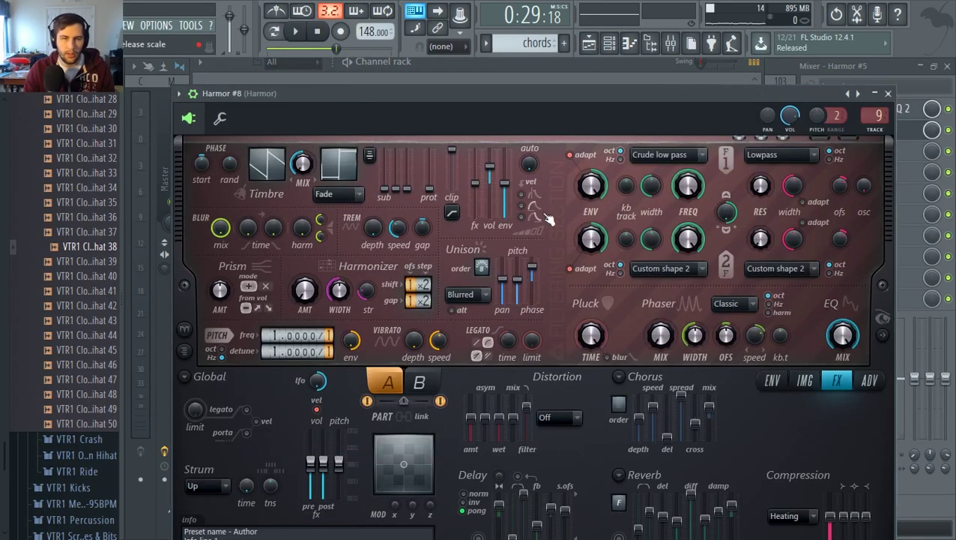
left_click(192, 94)
left_click_drag(219, 98, 208, 72)
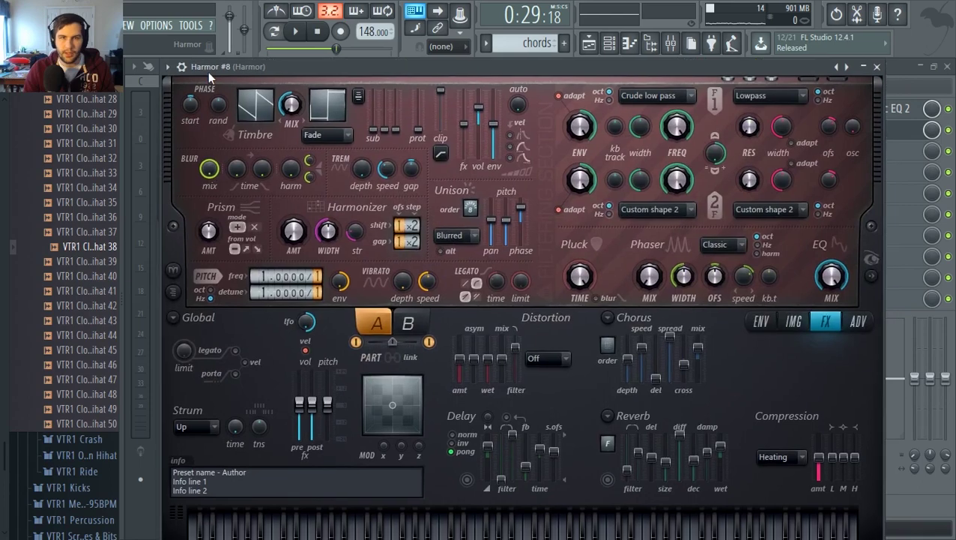
left_click(610, 45)
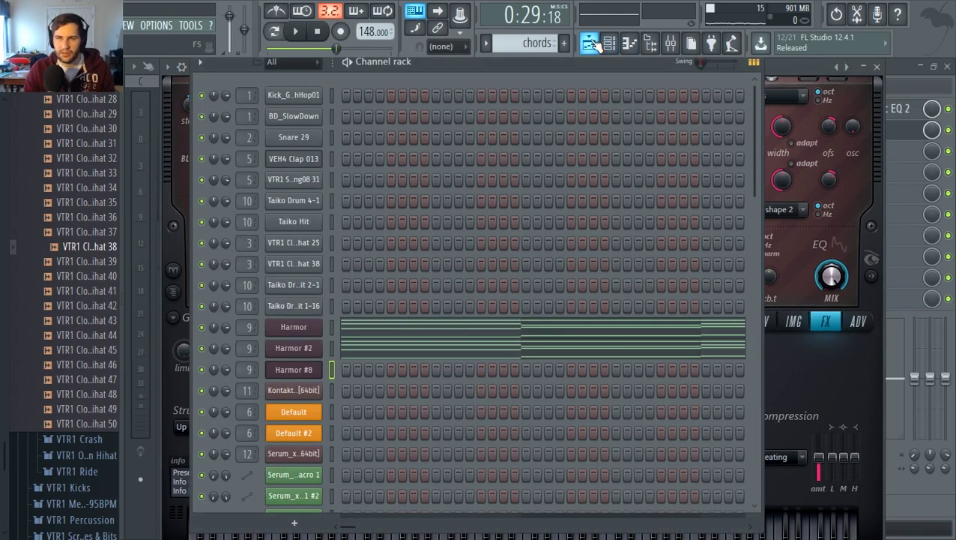
left_click(593, 44)
left_click(609, 43)
left_click(597, 45)
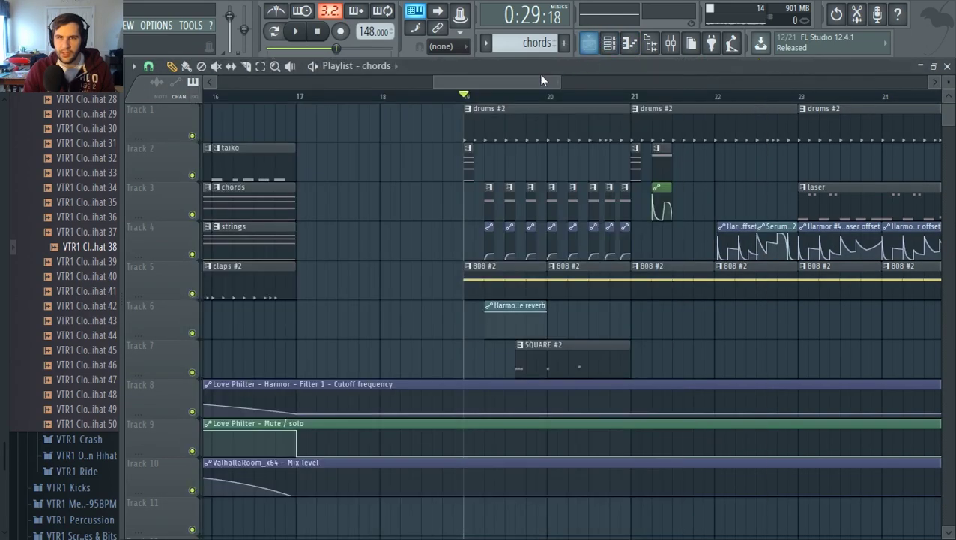
scroll(539, 115, "up", 3)
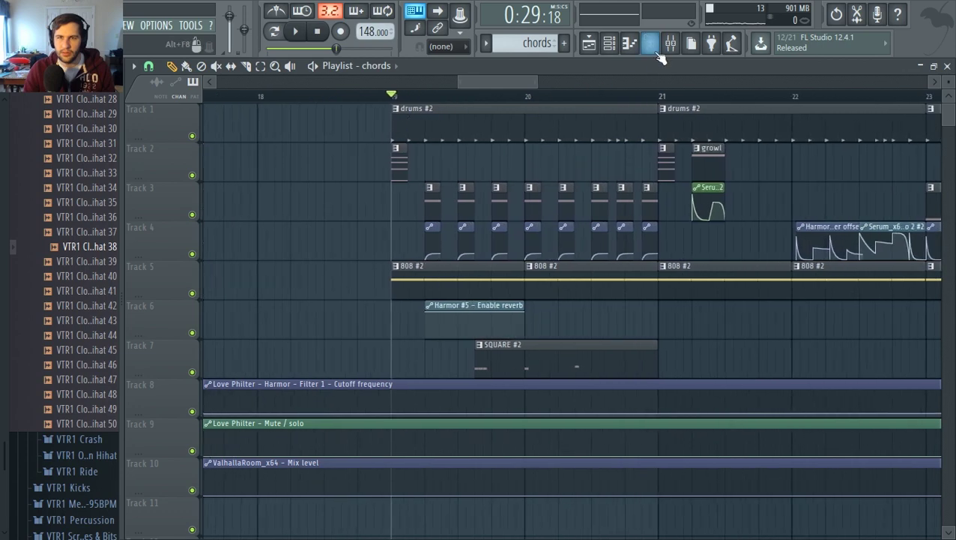
Copy the Harmor #2 notes into the Harmor #8 channel and open the Harmor #8 synth to audition its sound
left_click(612, 44)
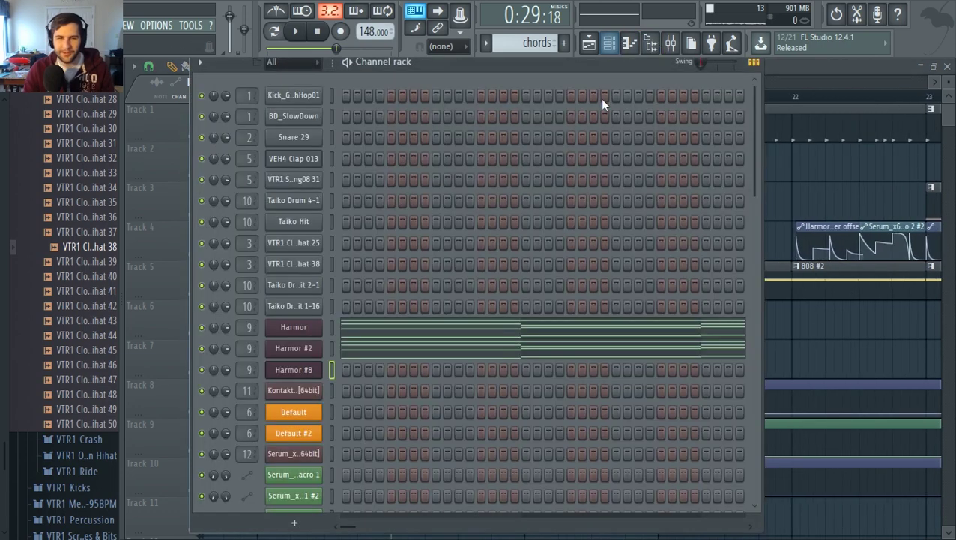
right_click(305, 352)
left_click(487, 363)
right_click(294, 370)
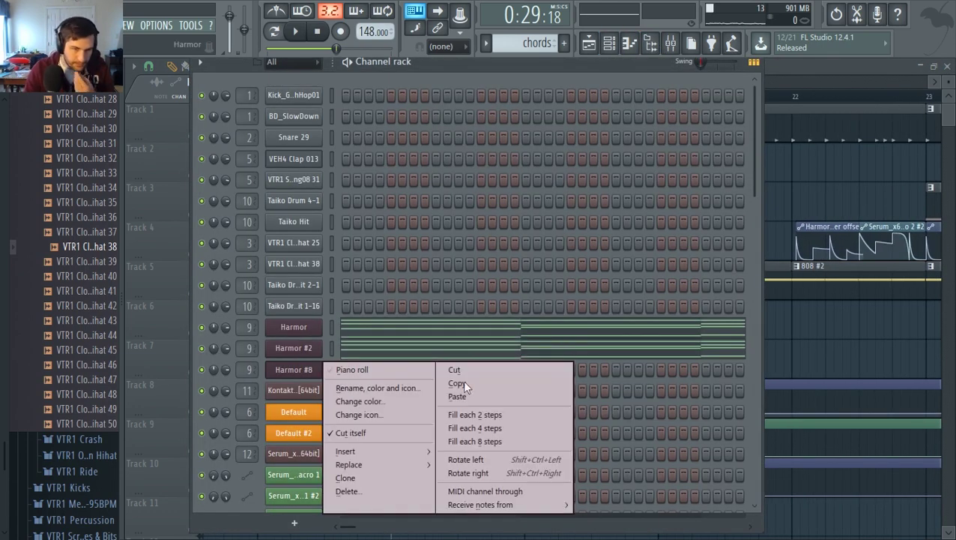
left_click(472, 396)
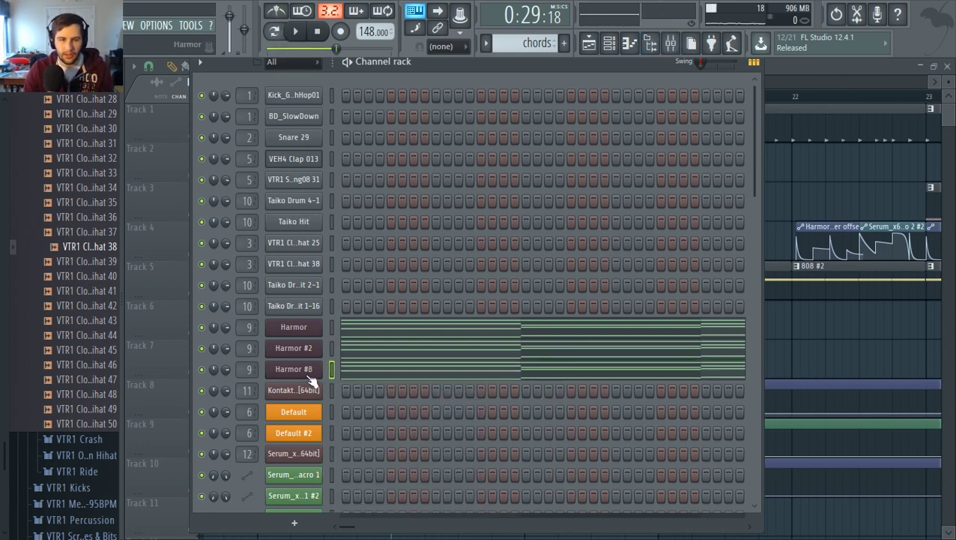
left_click(307, 373)
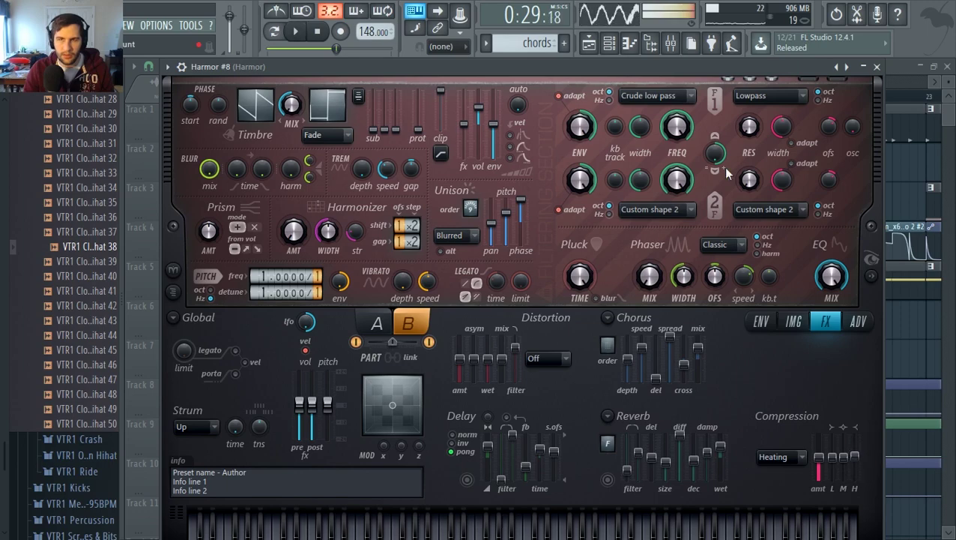
Load ValhallaRoom_x64 into effect slot 3 of the Harmor mixer track
left_click(687, 48)
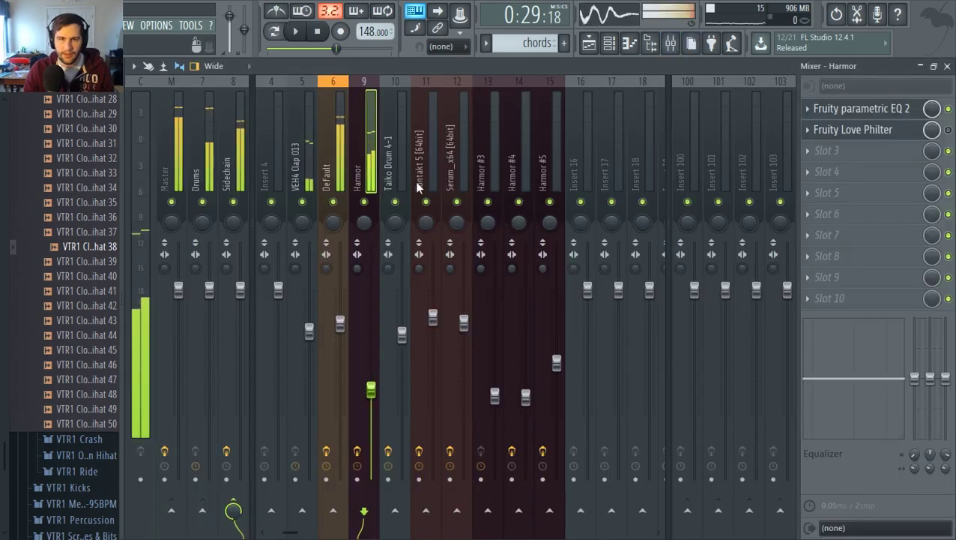
left_click(862, 154)
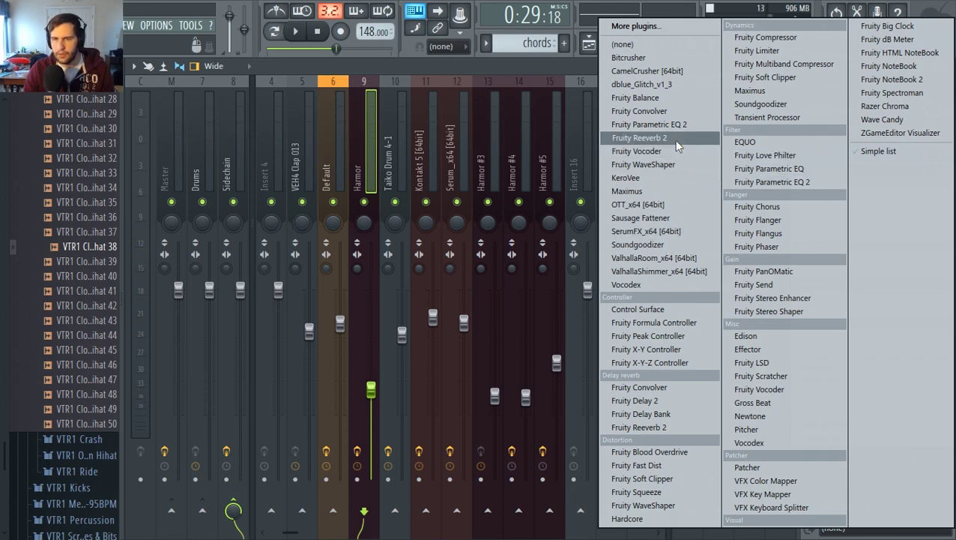
left_click(678, 258)
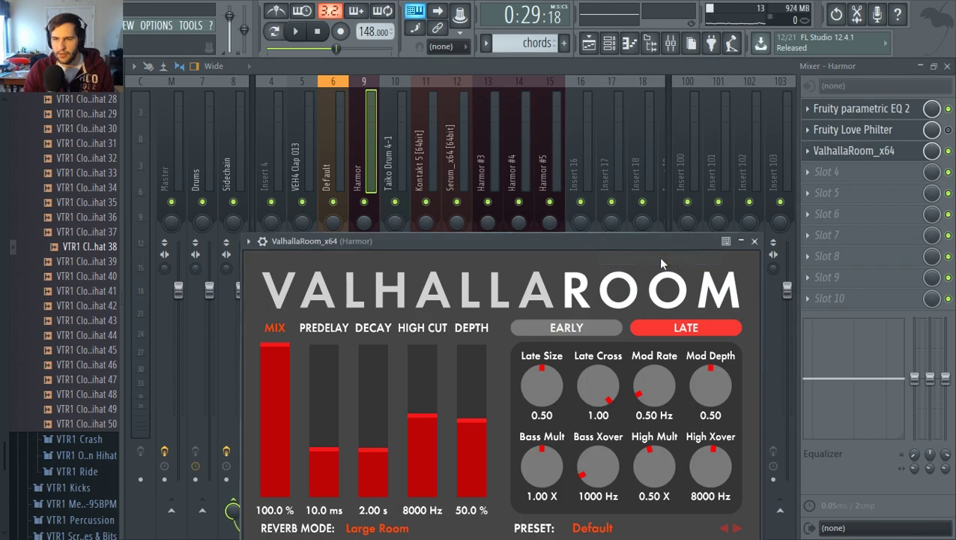
Set the Harmor track's ValhallaRoom decay to 0.11 s and its mix to 59.4 % while playing back
left_click(289, 453)
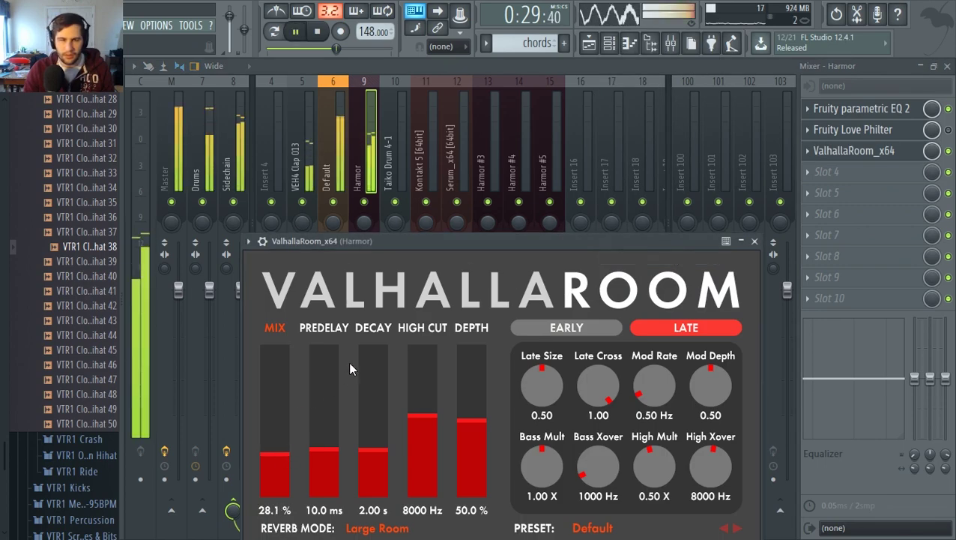
left_click_drag(383, 243, 386, 141)
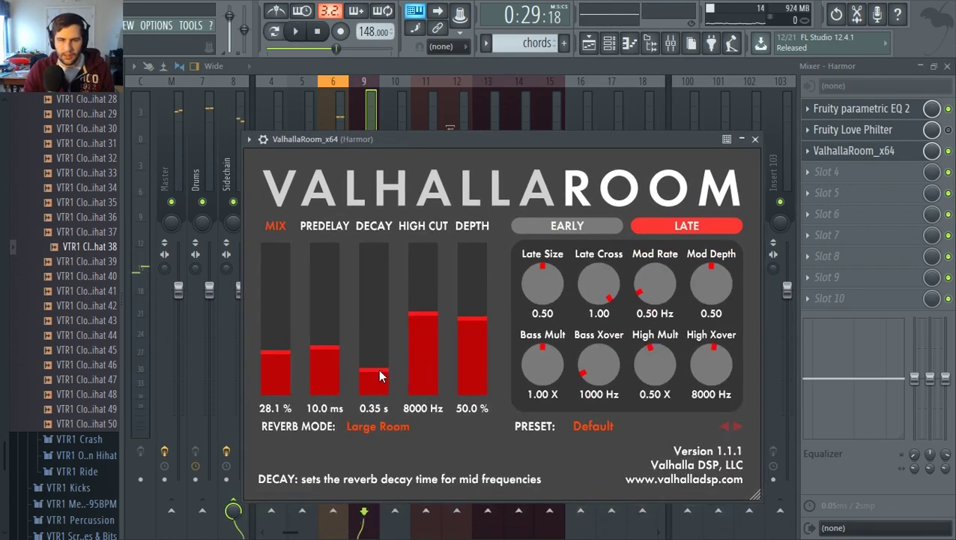
left_click(378, 396)
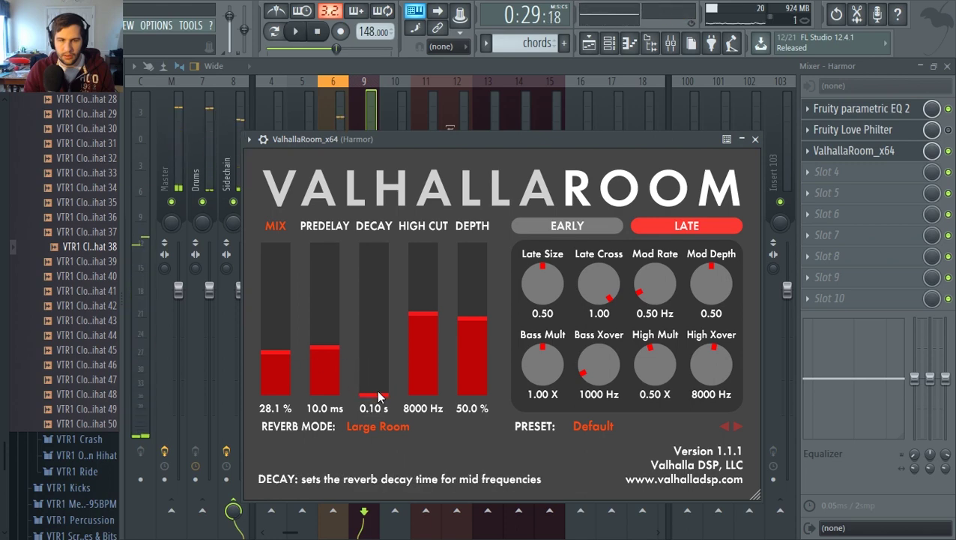
left_click(373, 384)
left_click(275, 304)
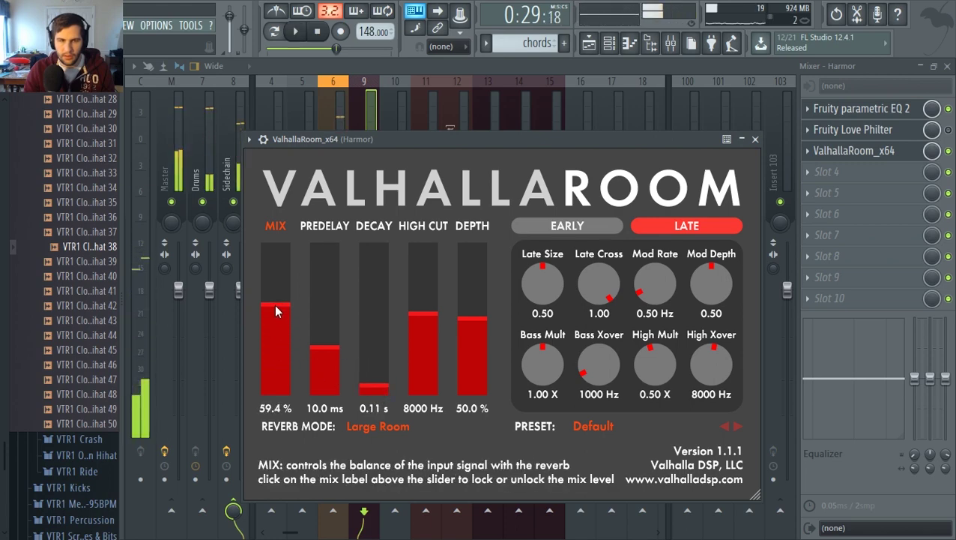
Set the Harmor track's ValhallaRoom mix to 45.2 %, decay to 1.55 s and high cut to 12320 Hz during playback
left_click_drag(274, 305, 273, 359)
left_click_drag(373, 363, 366, 351)
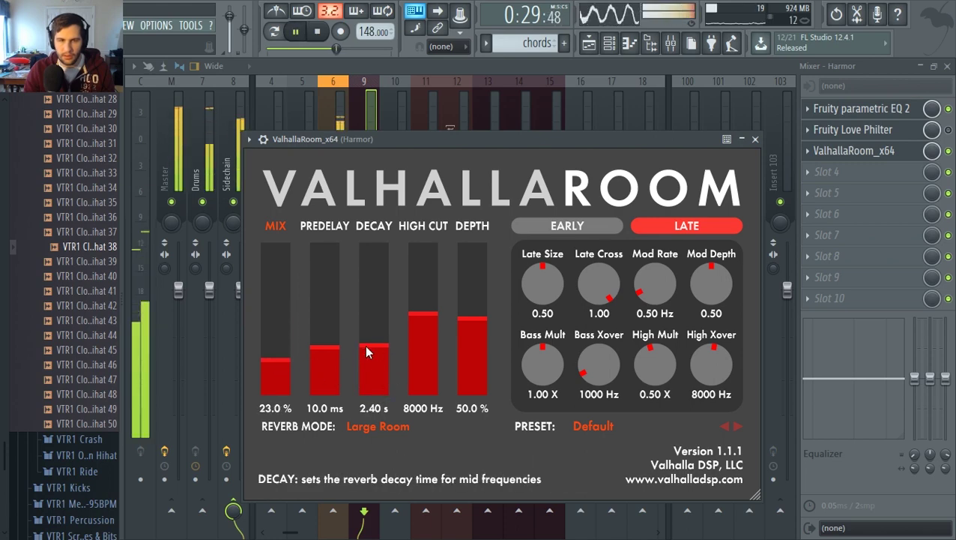
left_click(275, 325)
left_click(373, 352)
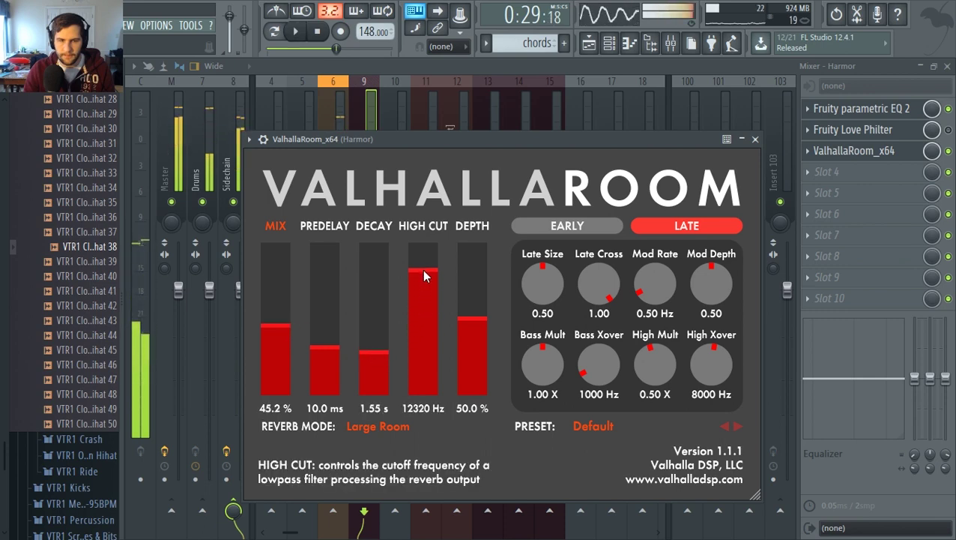
Load OTT_x64 into effect slot 4 of the Harmor mixer track and set its depth to 32 %
left_click(886, 175)
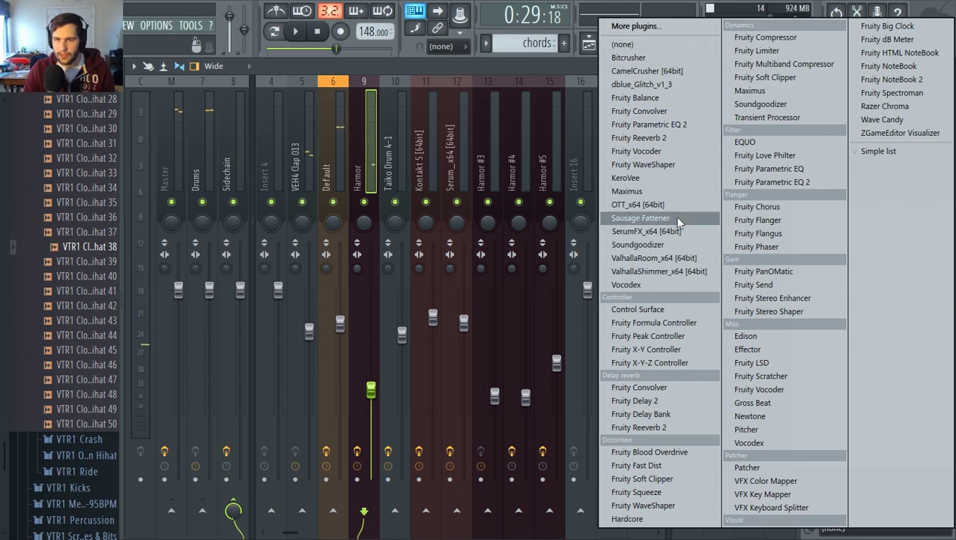
left_click(654, 203)
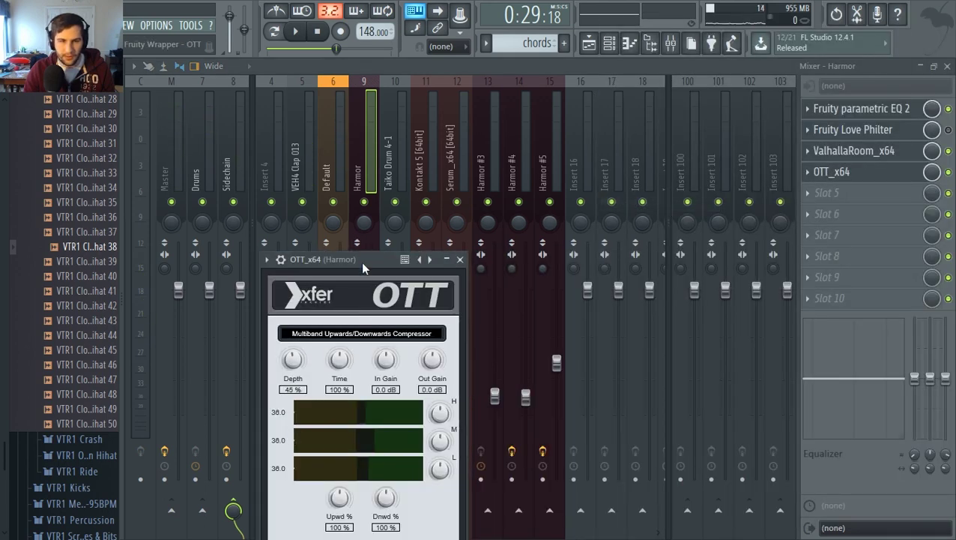
left_click_drag(293, 359, 295, 352)
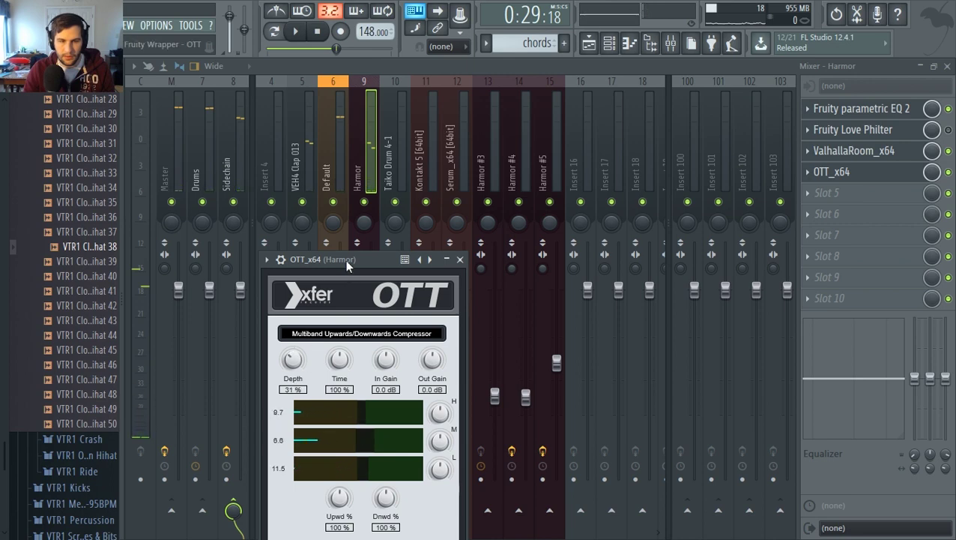
left_click_drag(347, 260, 368, 211)
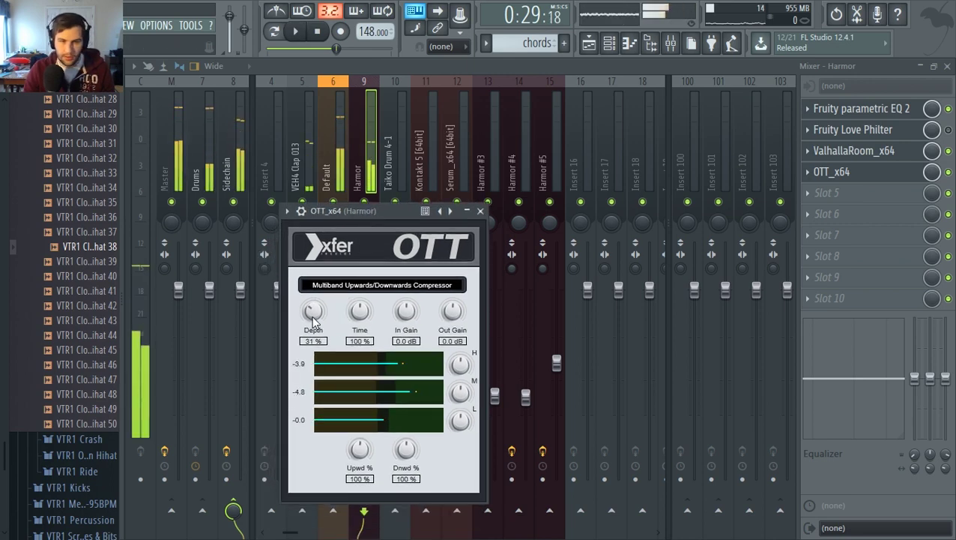
key("space")
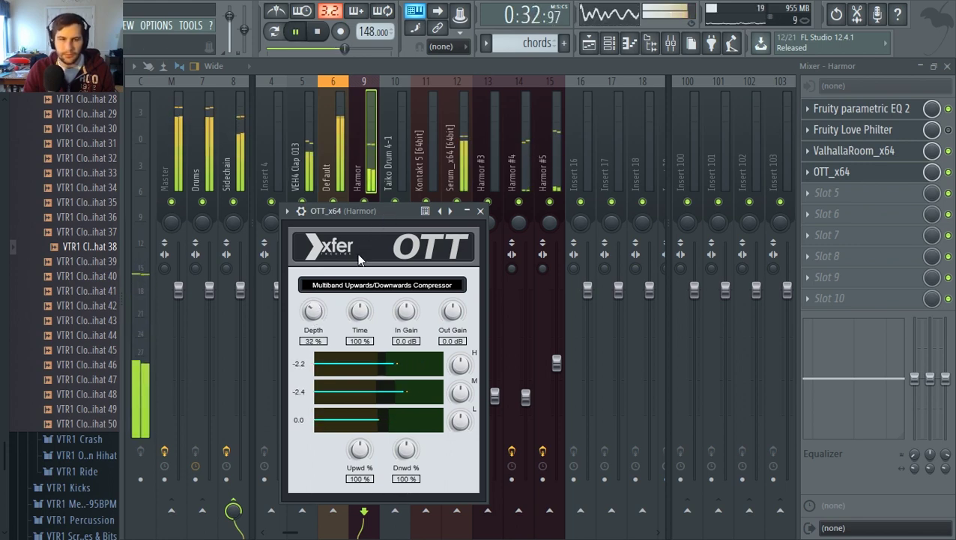
Create an automation clip for the mute state of the Harmor track's ValhallaRoom slot and show it in the playlist
right_click(949, 153)
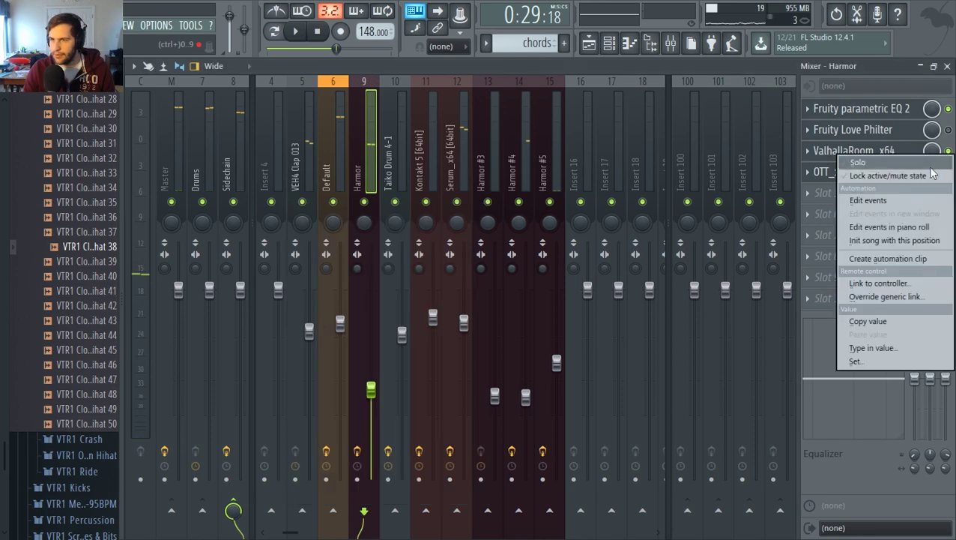
left_click(888, 258)
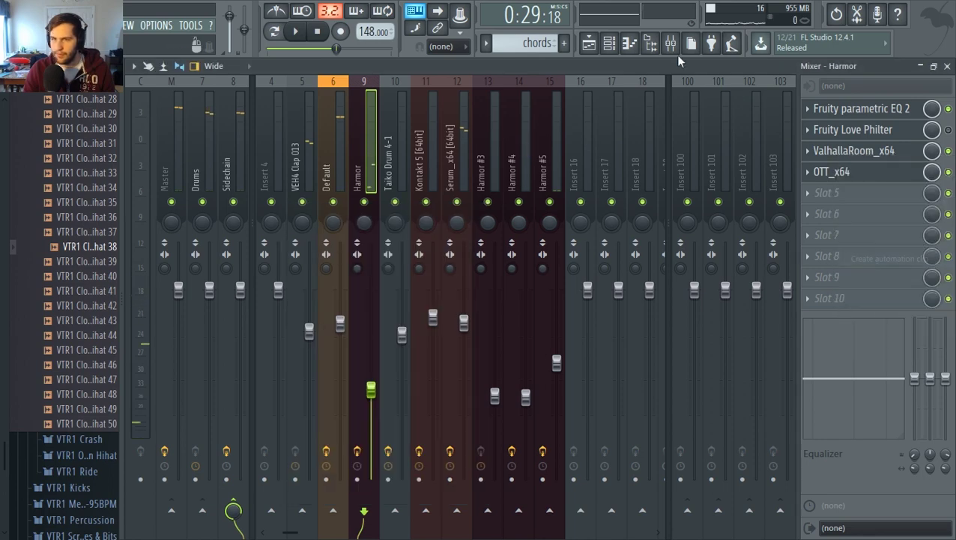
left_click(592, 49)
scroll(561, 400, "down", 10)
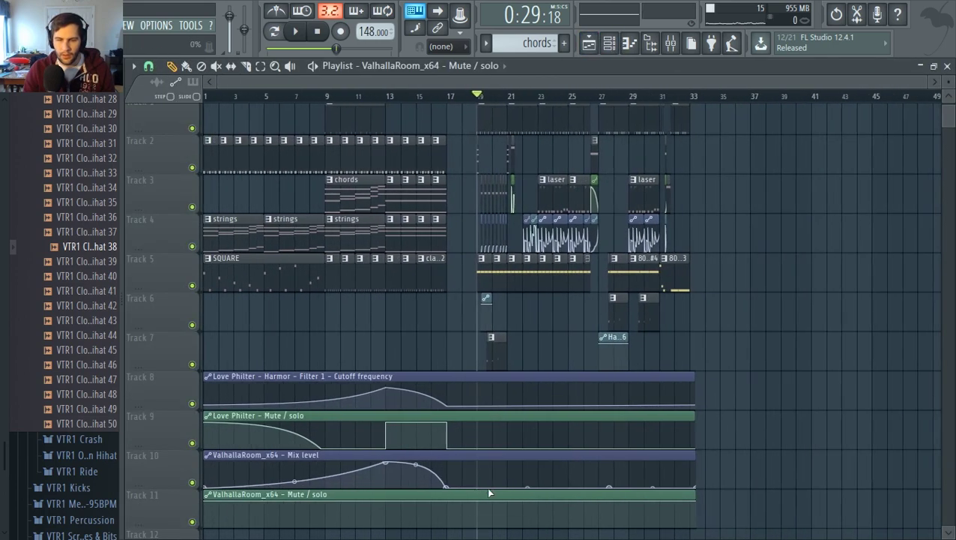
Replace the full-length ValhallaRoom mute automation on Track 11 with a quarter-bar clip at bar 19 on Track 3
right_click(489, 493)
scroll(319, 347, "up", 6)
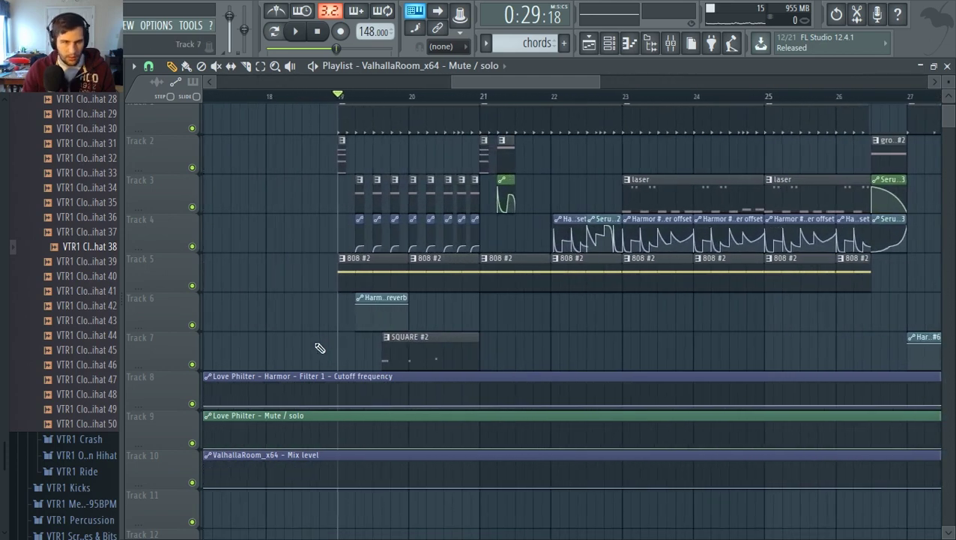
left_click_drag(319, 347, 337, 376)
left_click_drag(280, 337, 265, 322)
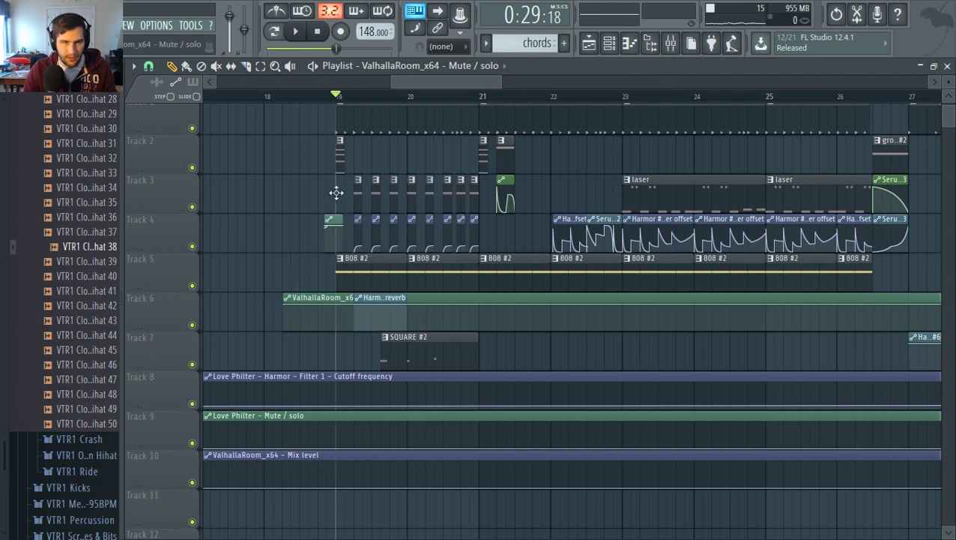
right_click(309, 301)
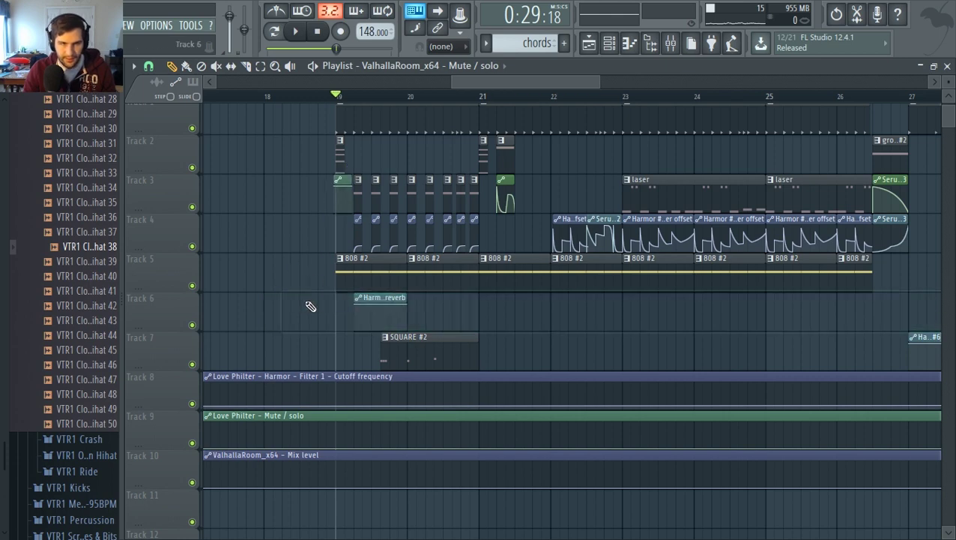
scroll(308, 301, "up", 3)
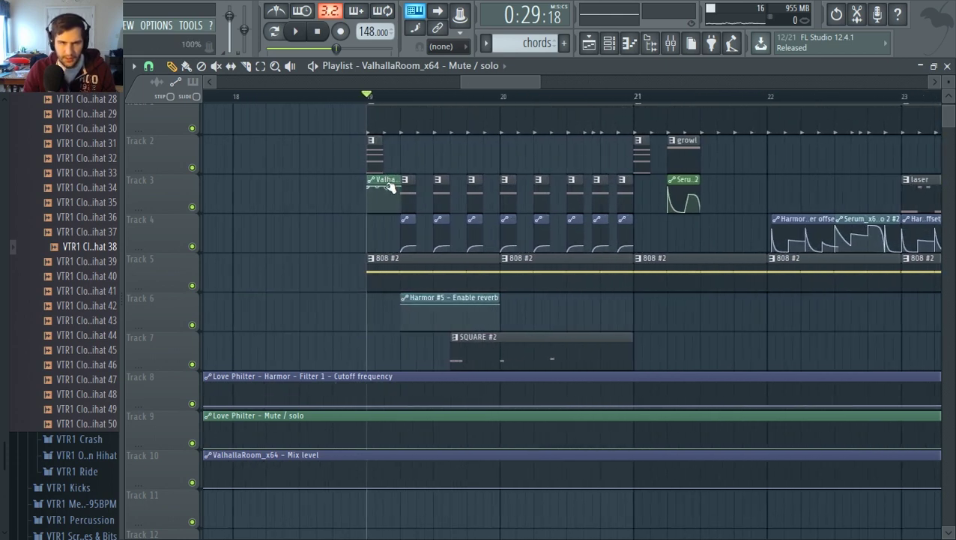
Try shaping the ValhallaRoom mute clip at bar 19 to fall off towards its end, auditioning the drop each time
key("space")
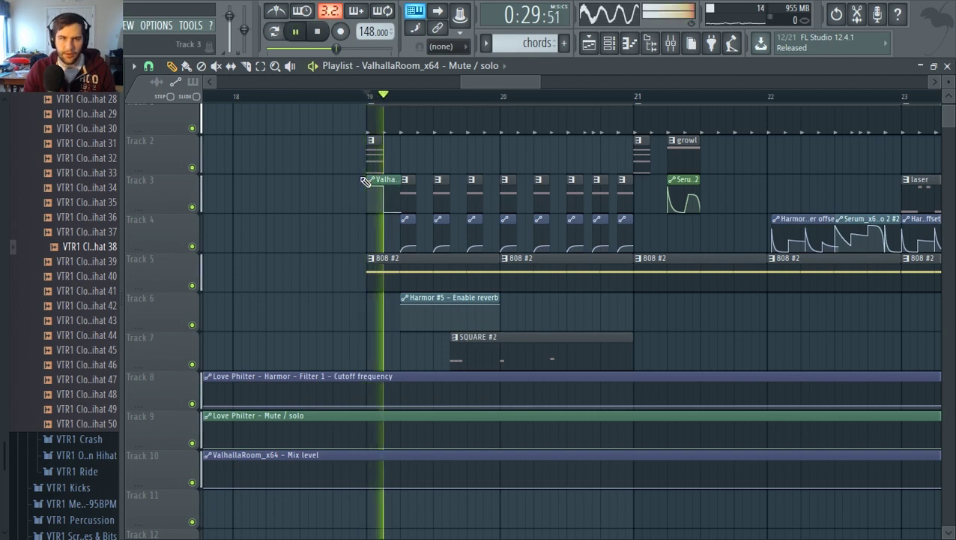
key("space")
left_click_drag(383, 211, 398, 216)
key("space")
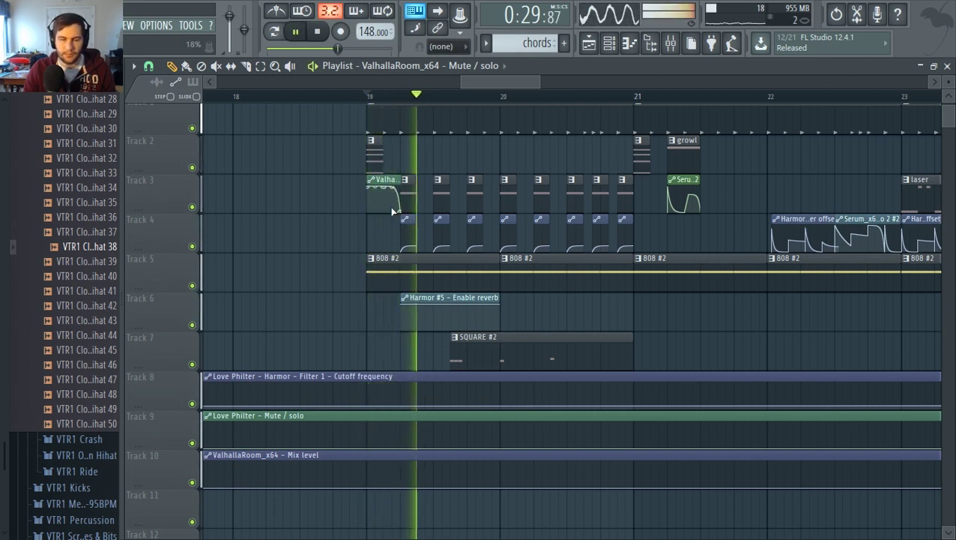
key("space")
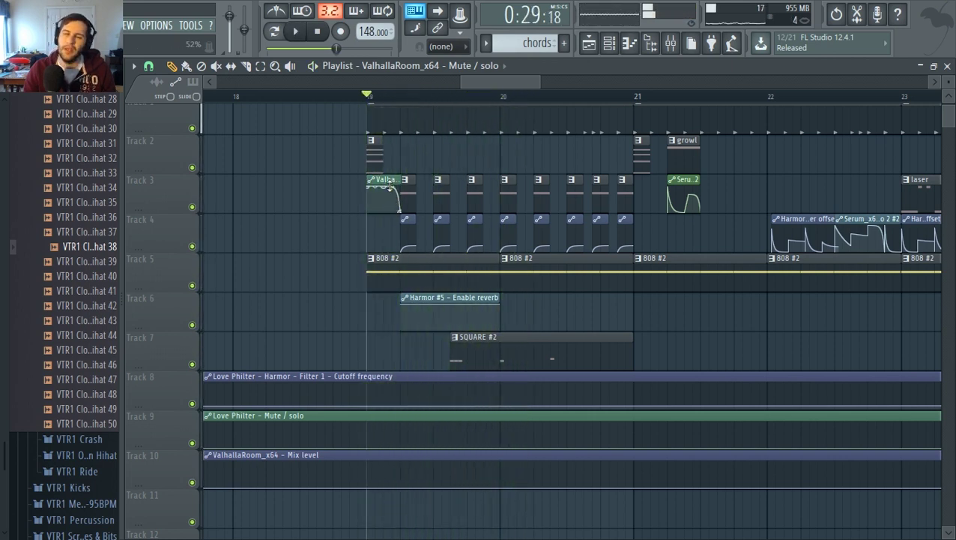
key("space")
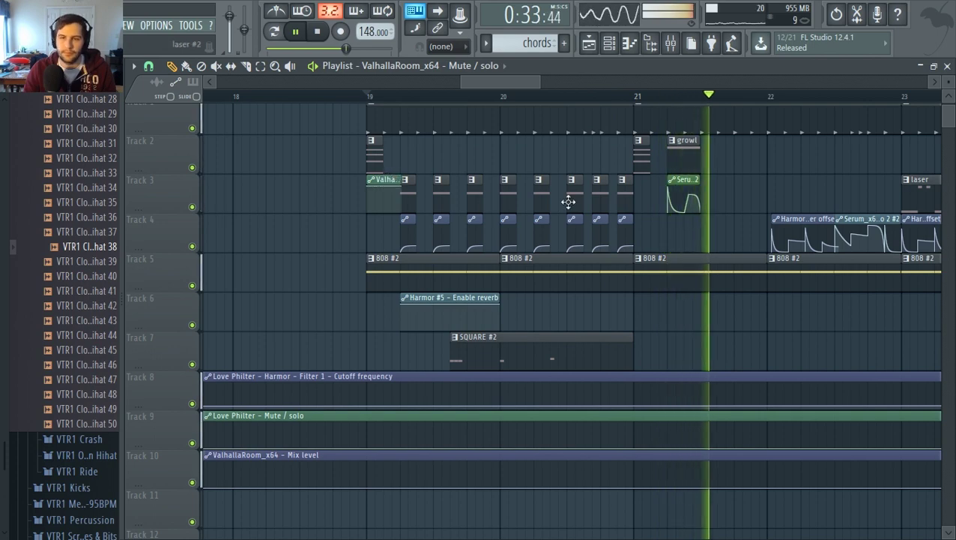
Place a ValhallaRoom Mute / solo automation clip at bar 21 on Track 3 and play the section from bar 19
left_click(639, 192)
key("space")
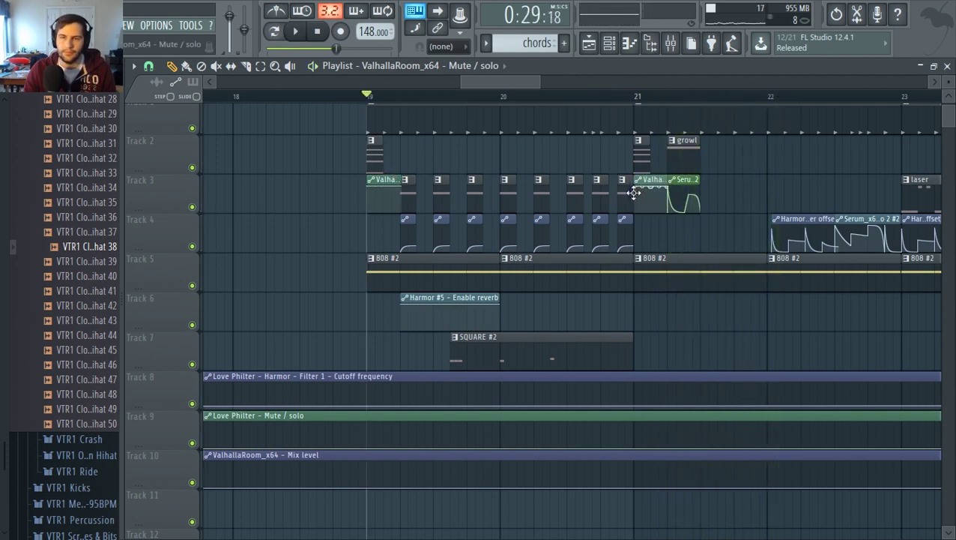
key("space")
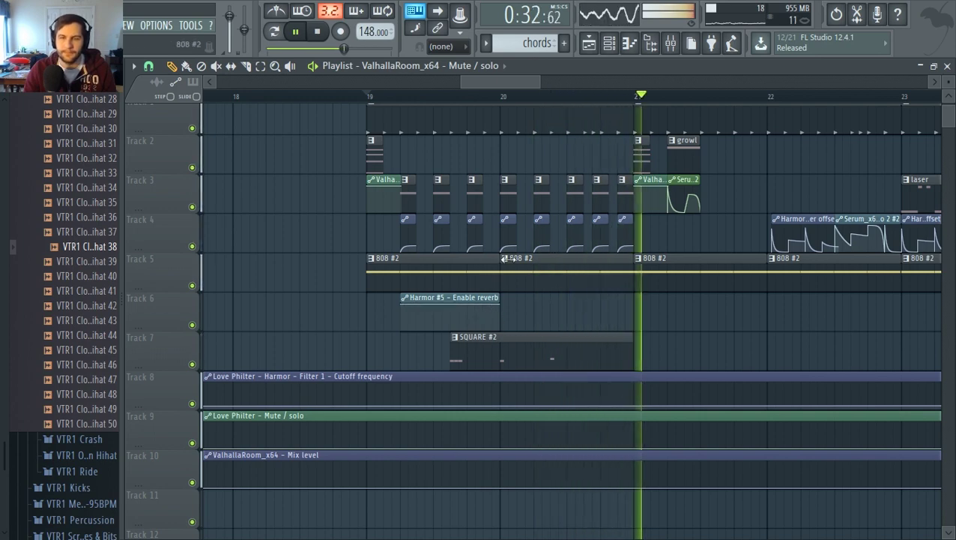
key("space")
Move the two long Love Philter automation clips and the ValhallaRoom Mix level clip together down to Tracks 10 to 12
left_click_drag(527, 90, 535, 92)
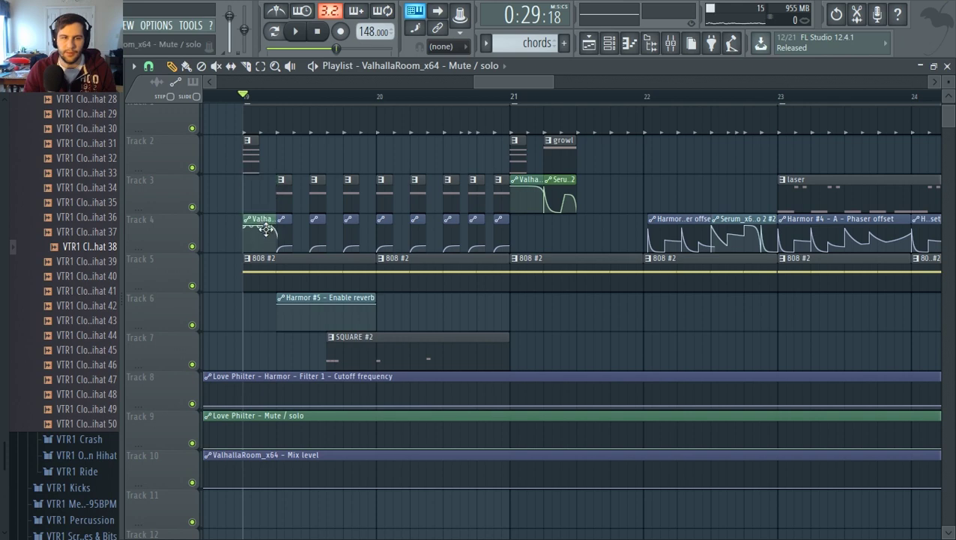
scroll(299, 363, "down", 4)
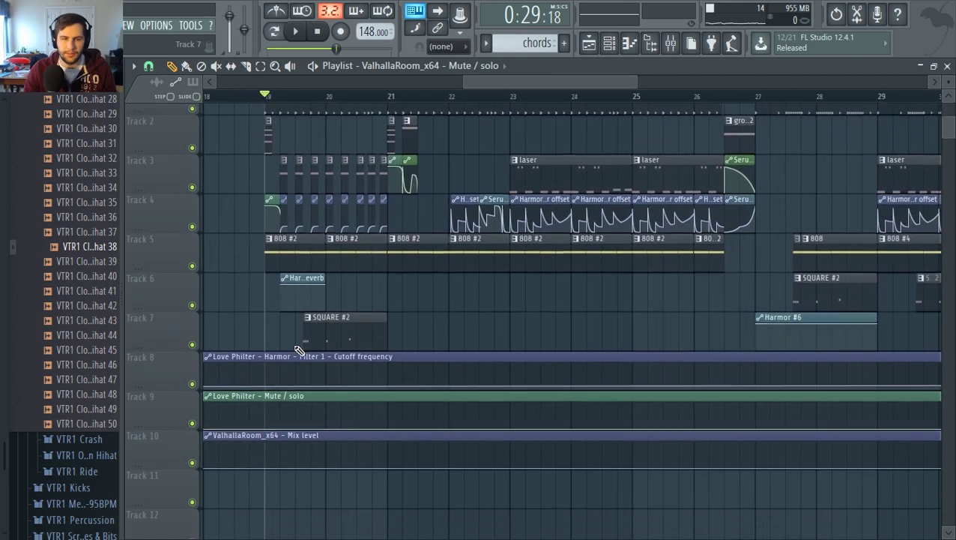
scroll(299, 342, "down", 3)
scroll(288, 333, "down", 3)
left_click_drag(225, 405, 209, 273)
right_click(209, 272)
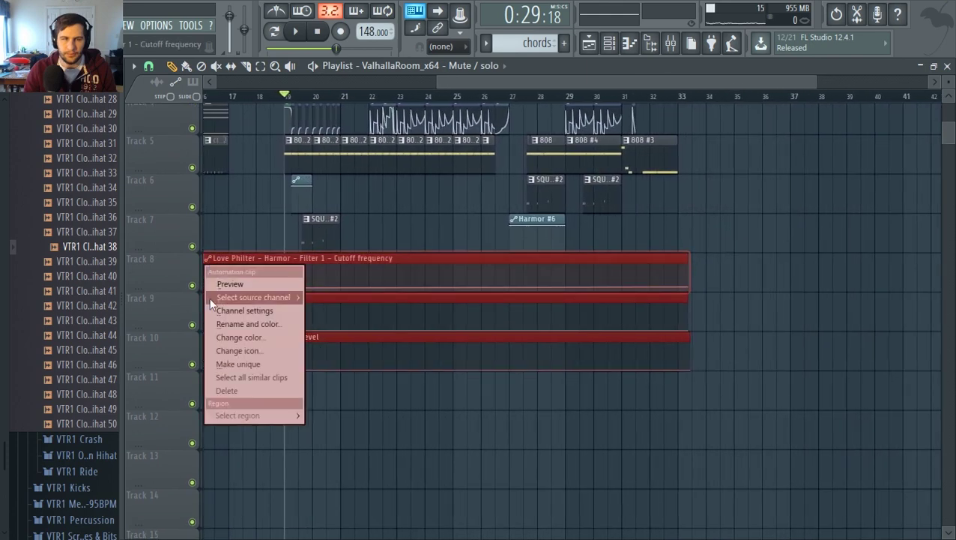
left_click(243, 231)
scroll(256, 273, "down", 2)
left_click_drag(232, 264, 235, 343)
Move the bar 19 ValhallaRoom Mute / solo clip to Track 6, lengthening it, and the Harmor #5 reverb clip below SQUARE #2 on Track 8
scroll(487, 252, "up", 3)
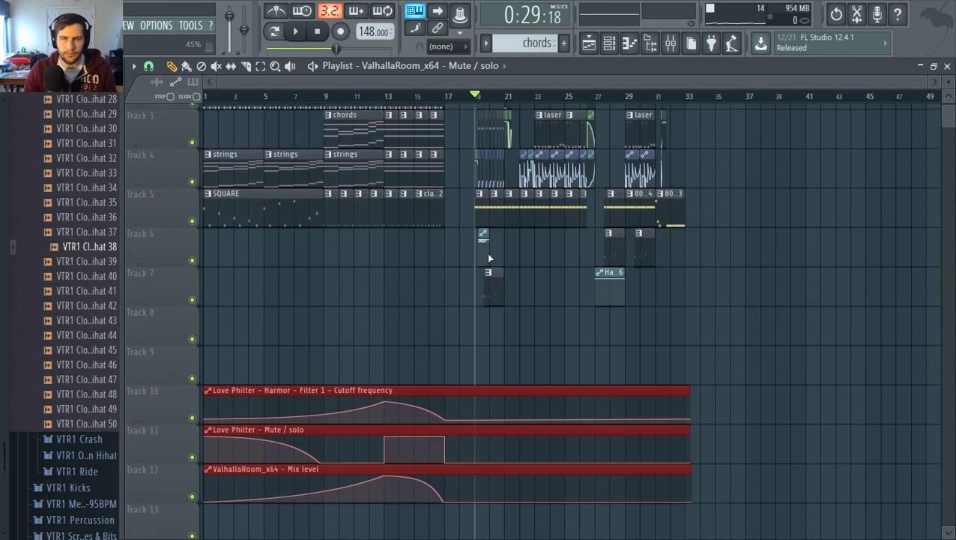
scroll(449, 240, "up", 5)
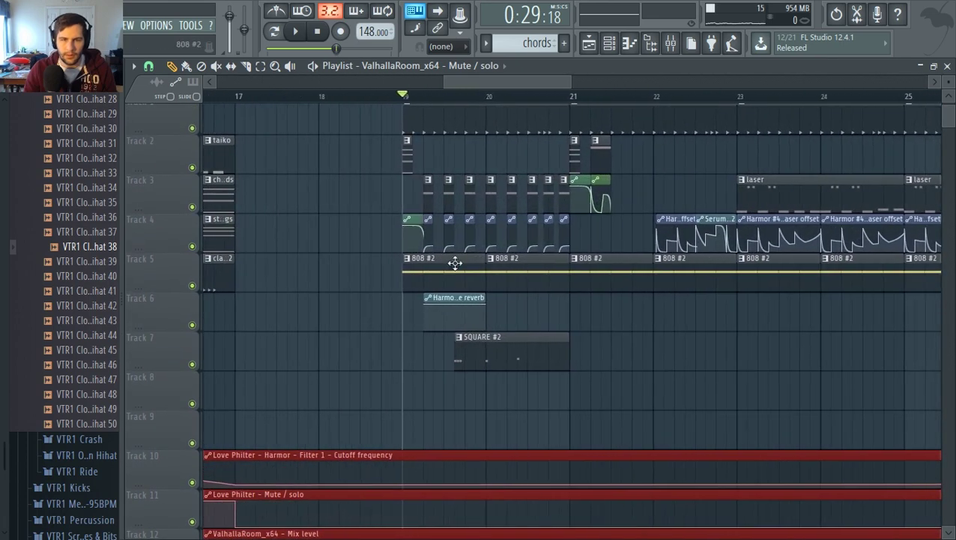
left_click_drag(411, 223, 414, 319)
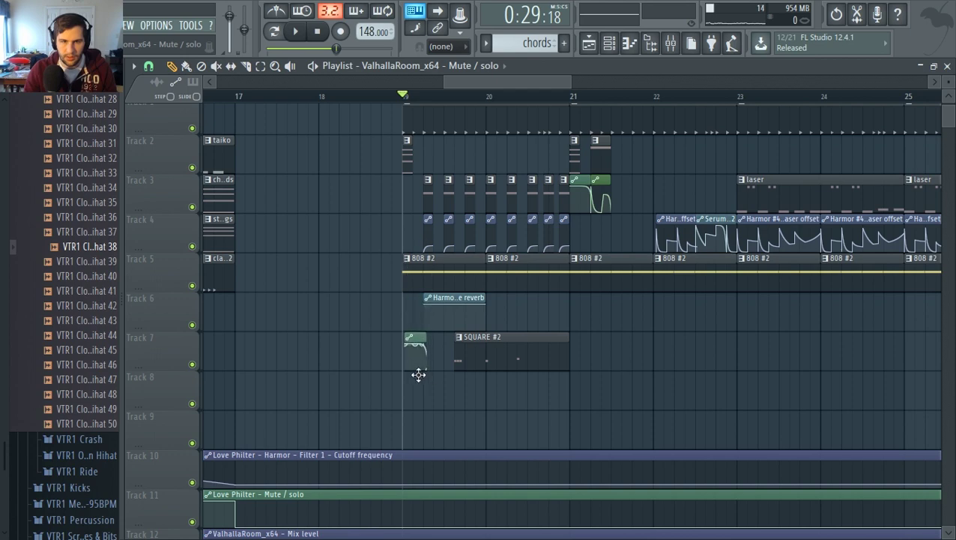
scroll(474, 384, "up", 4)
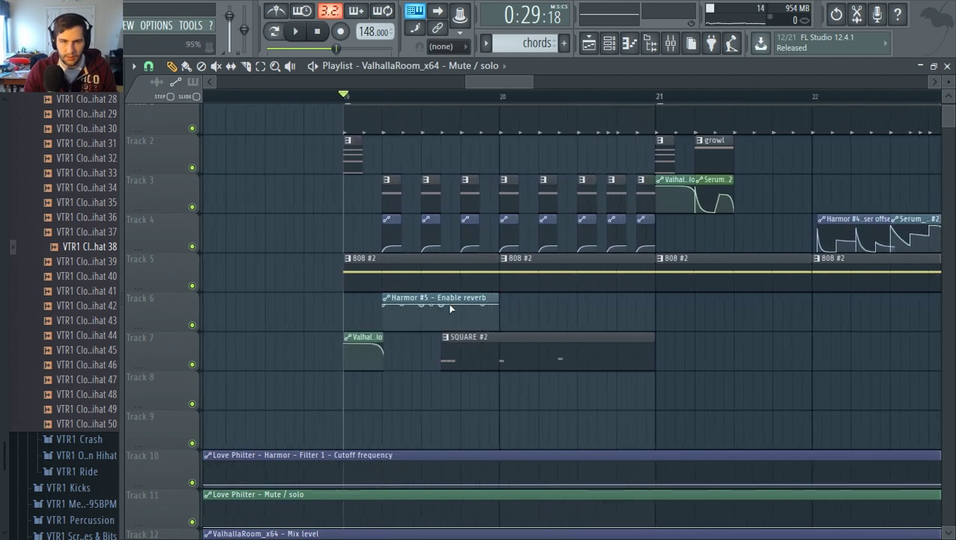
left_click_drag(449, 313, 515, 391)
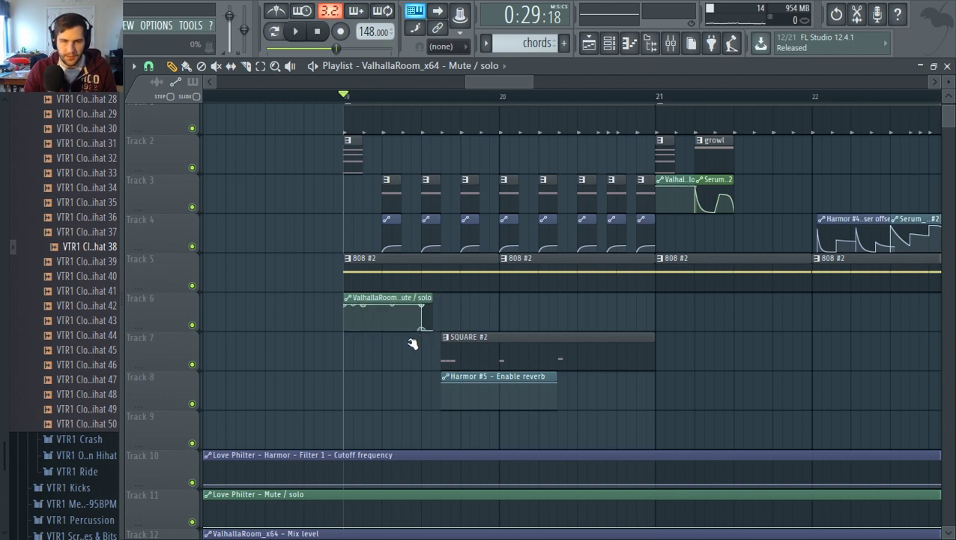
Move the bar 21 ValhallaRoom Mute / solo clip down to Track 6 and play the section back from bar 19
key("space")
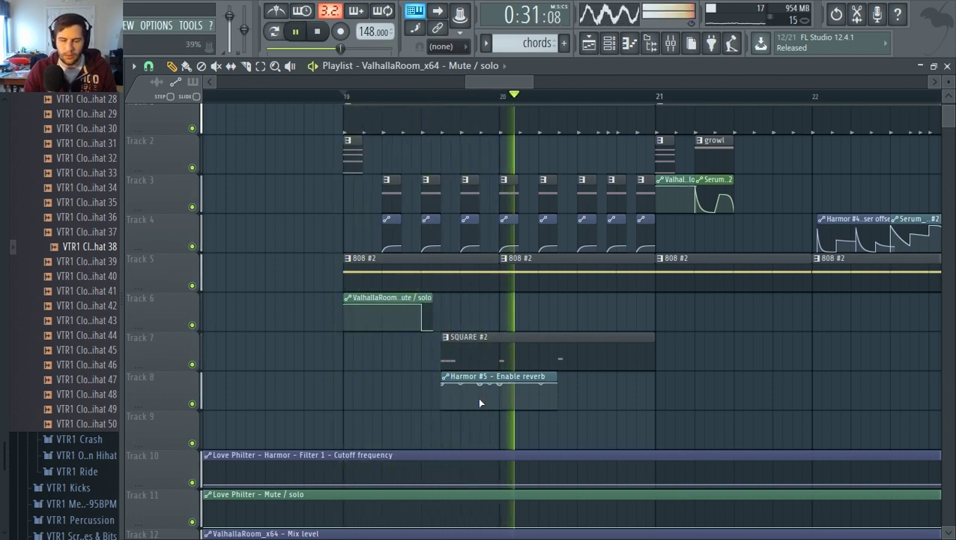
left_click_drag(481, 402, 493, 344)
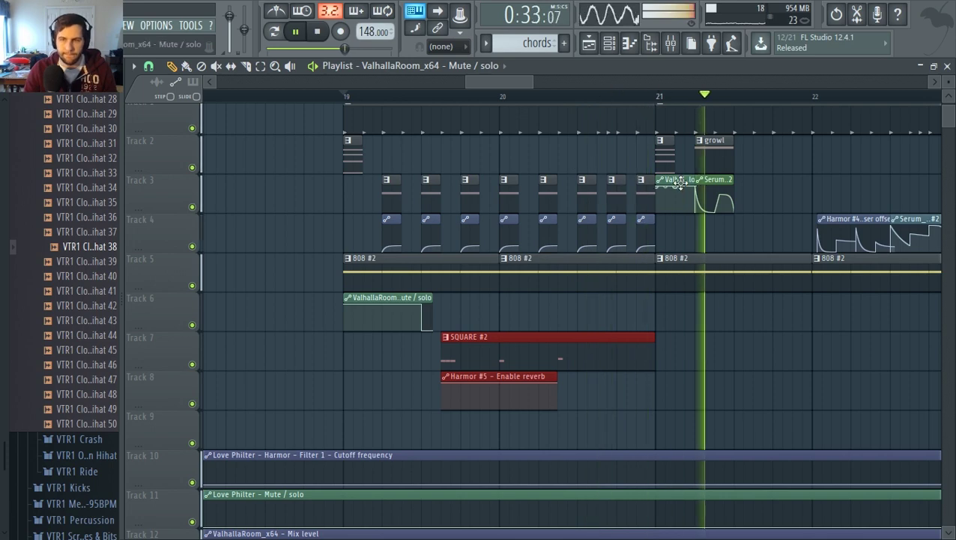
left_click_drag(678, 182, 687, 302)
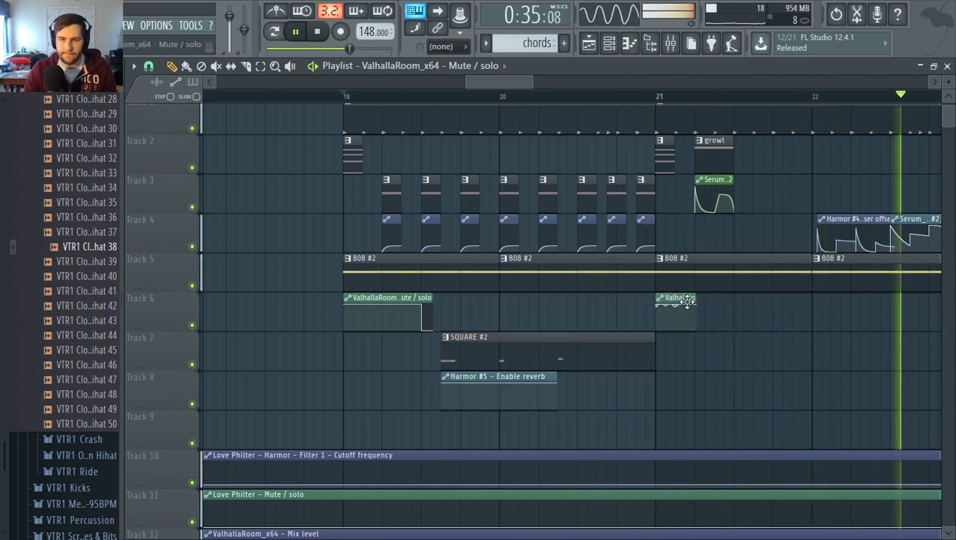
scroll(689, 301, "up", 2)
key("space")
scroll(682, 309, "down", 4)
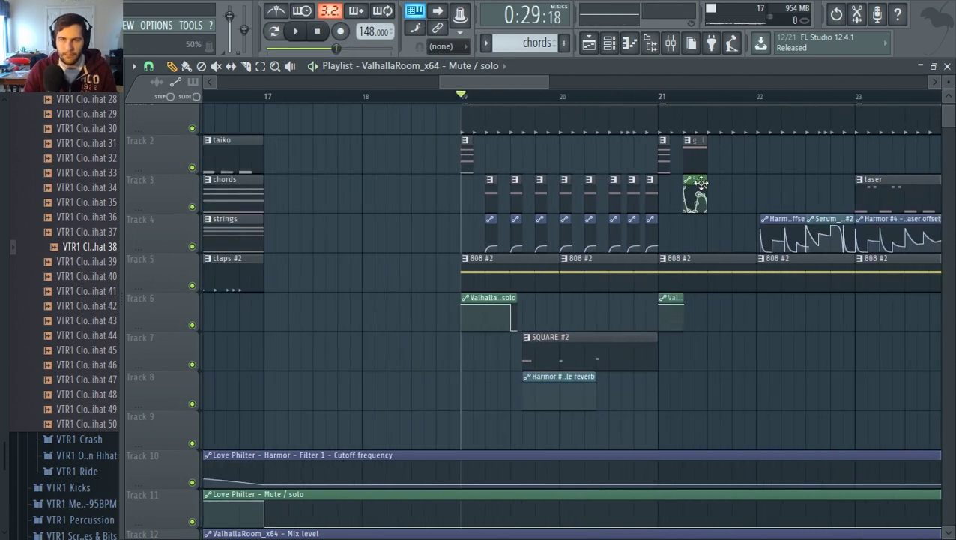
left_click_drag(523, 81, 549, 97)
key("space")
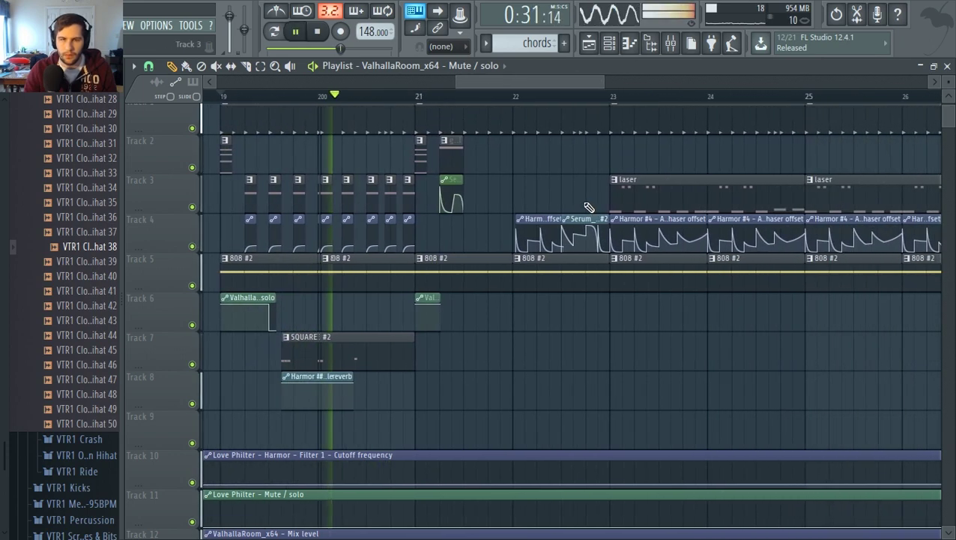
key("space")
Reshape the Harmor #7 automation curve on Track 4 into a quick rise with a low plateau and play it back
scroll(322, 251, "up", 3)
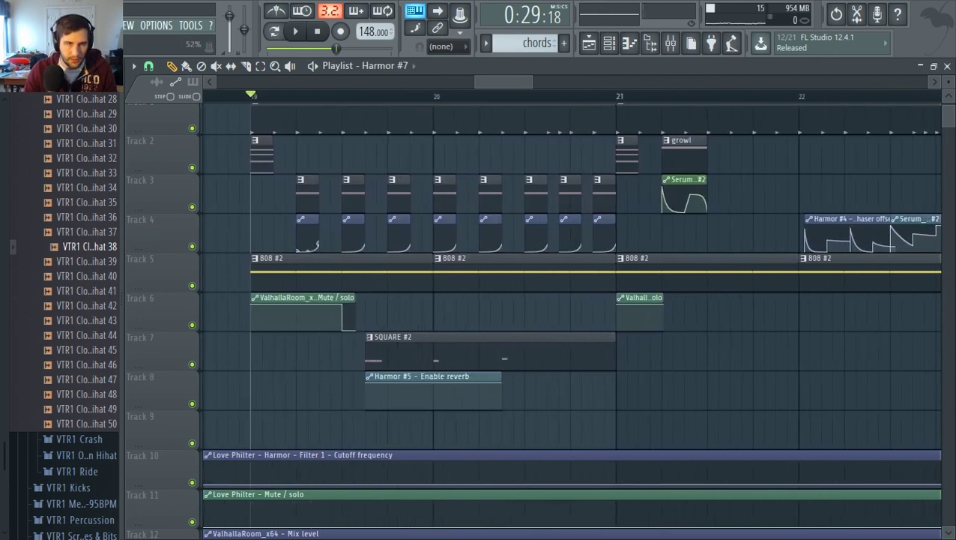
left_click_drag(316, 243, 308, 250)
key("space")
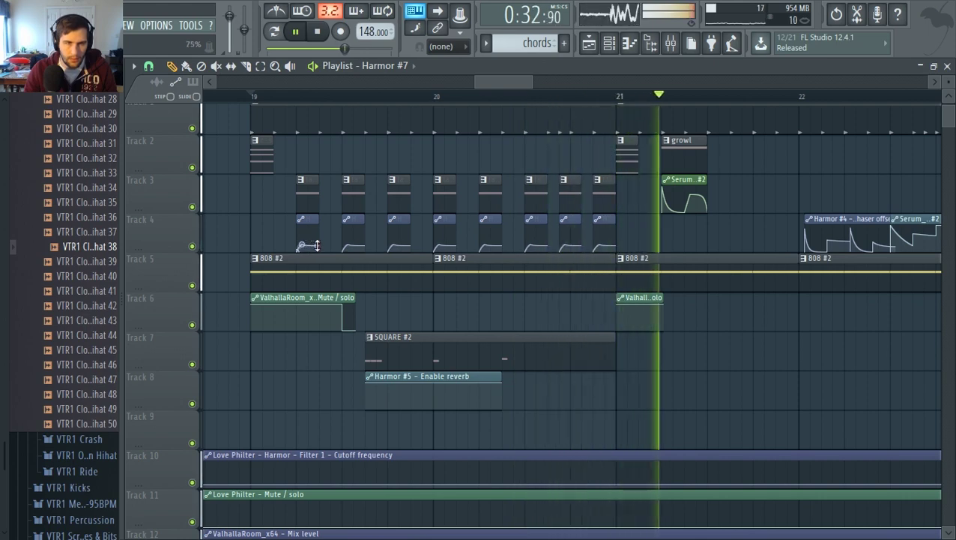
key("space")
Lower the note in the laser #2 pattern to A2 and play the section back in the playlist
double_click(309, 190)
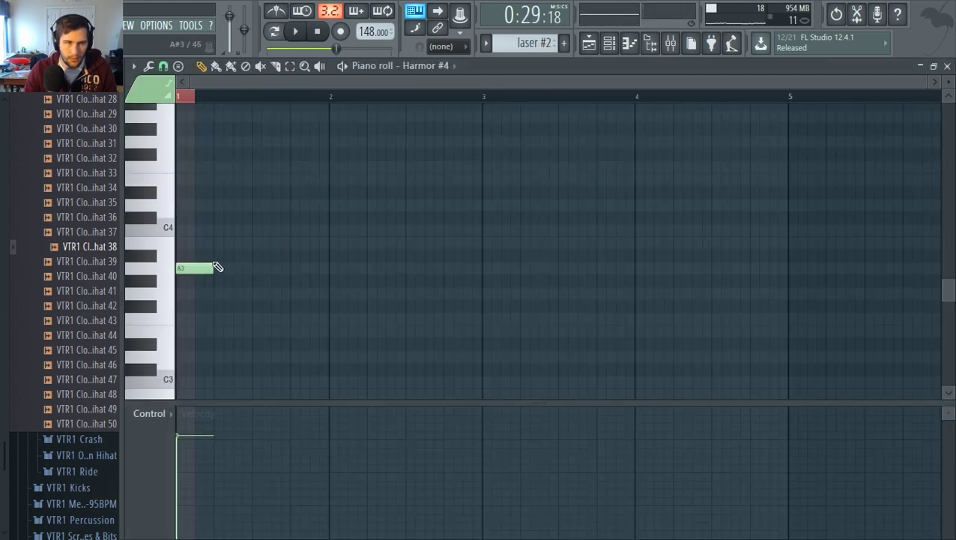
left_click_drag(191, 267, 187, 395)
key("space")
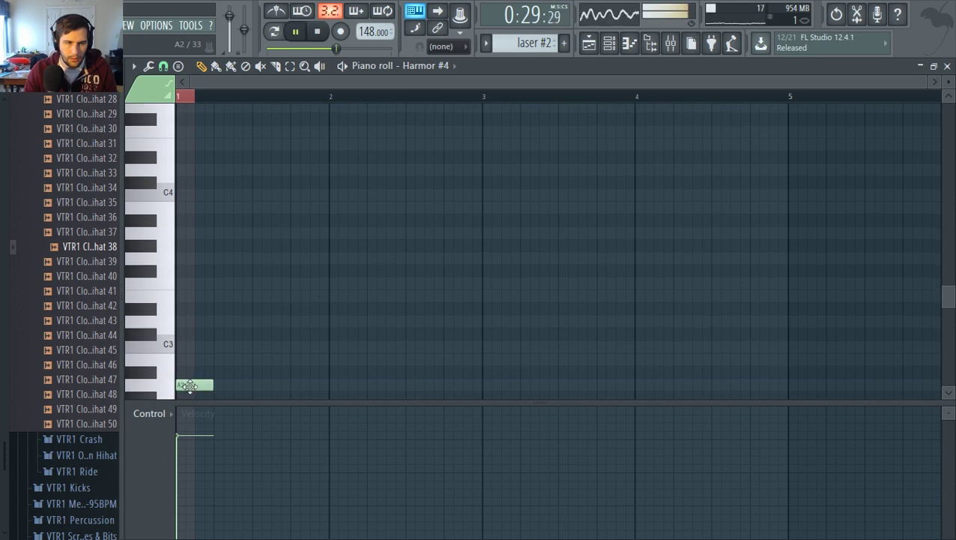
left_click(589, 42)
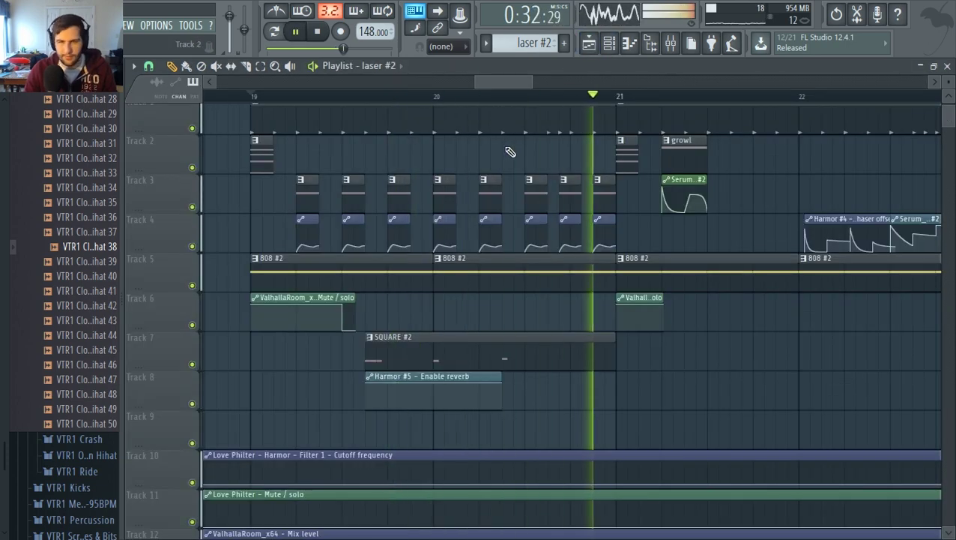
key("space")
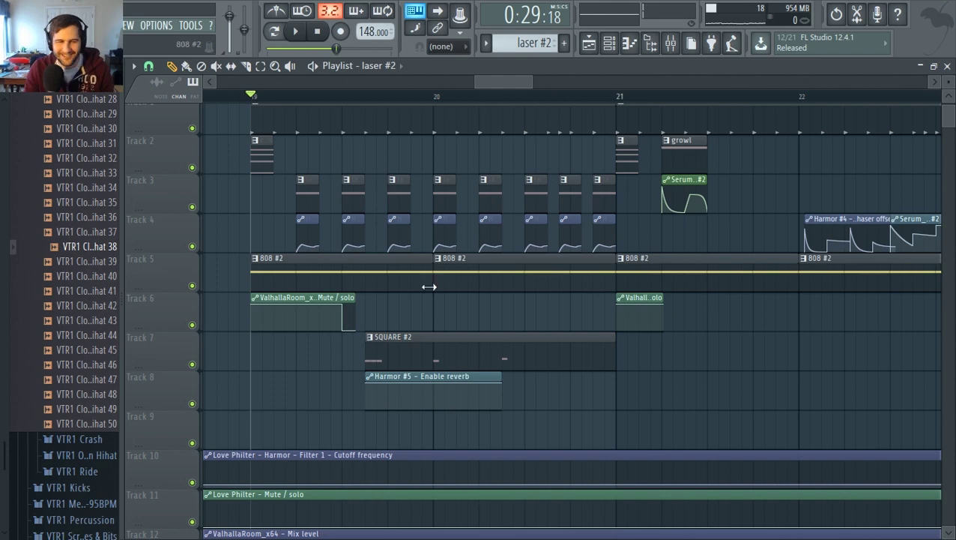
Remove the extra point near the end of the first Harmor #7 automation curve and play the section again
key("space")
scroll(324, 247, "up", 3)
key("space")
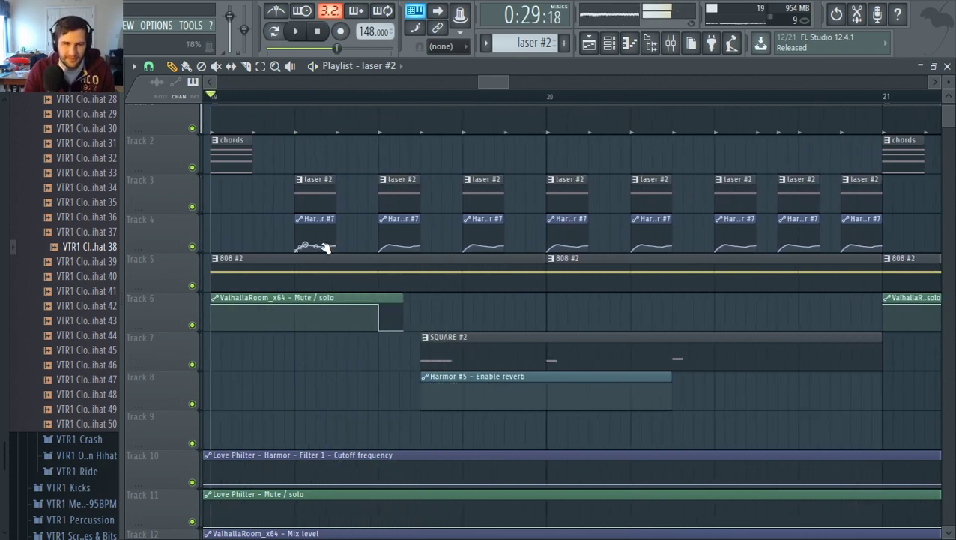
scroll(337, 251, "up", 1)
right_click(327, 245)
left_click(350, 267)
key("space")
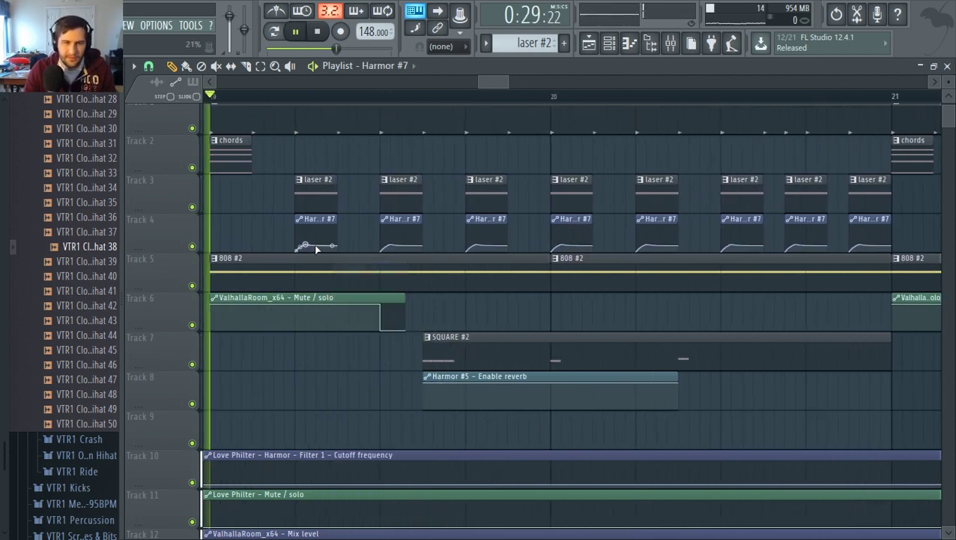
Try a higher arched shape and a sharp early peak for the Harmor #7 automation curve during playback
mouse_move(306, 245)
left_mouse_down()
mouse_move(316, 244)
mouse_move(306, 238)
left_mouse_up()
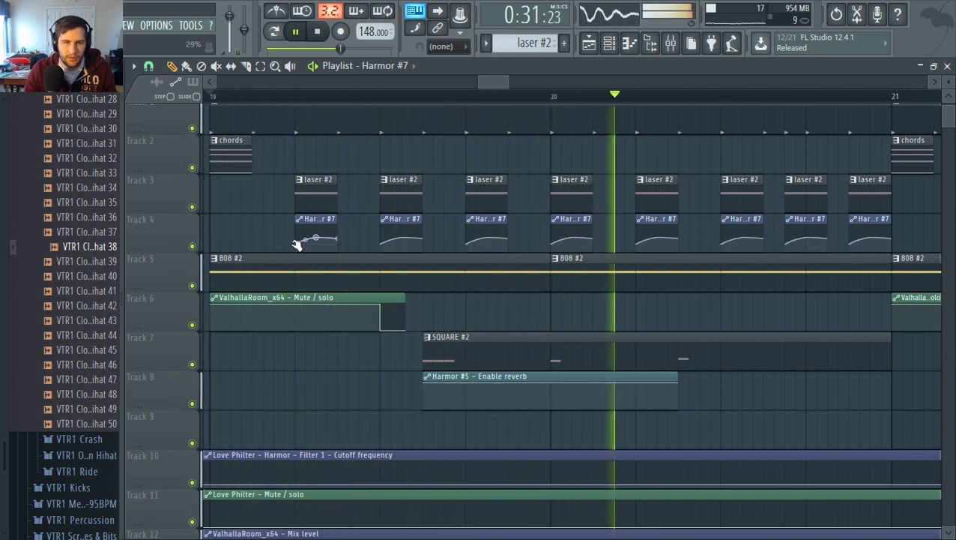
mouse_move(316, 237)
left_mouse_down()
mouse_move(318, 245)
mouse_move(317, 228)
left_mouse_up()
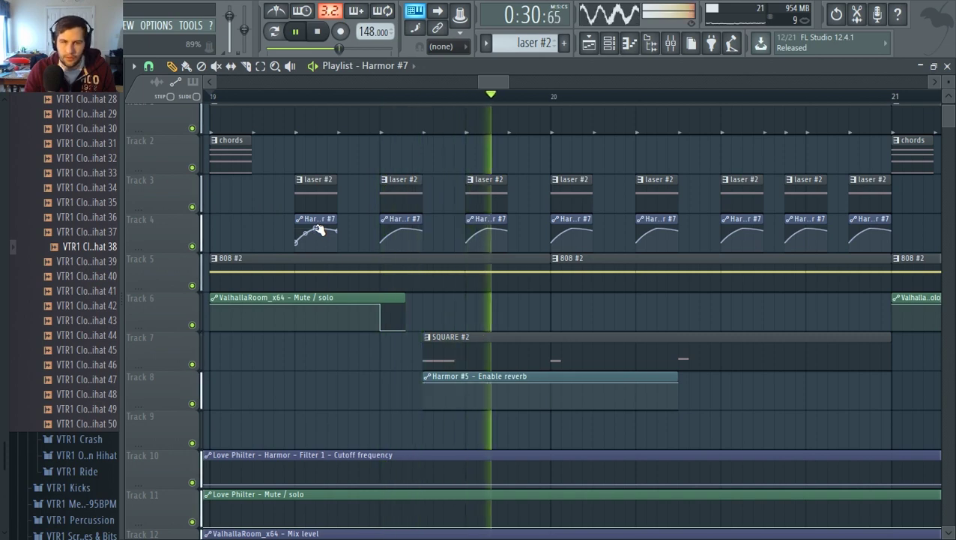
left_click_drag(317, 228, 316, 235)
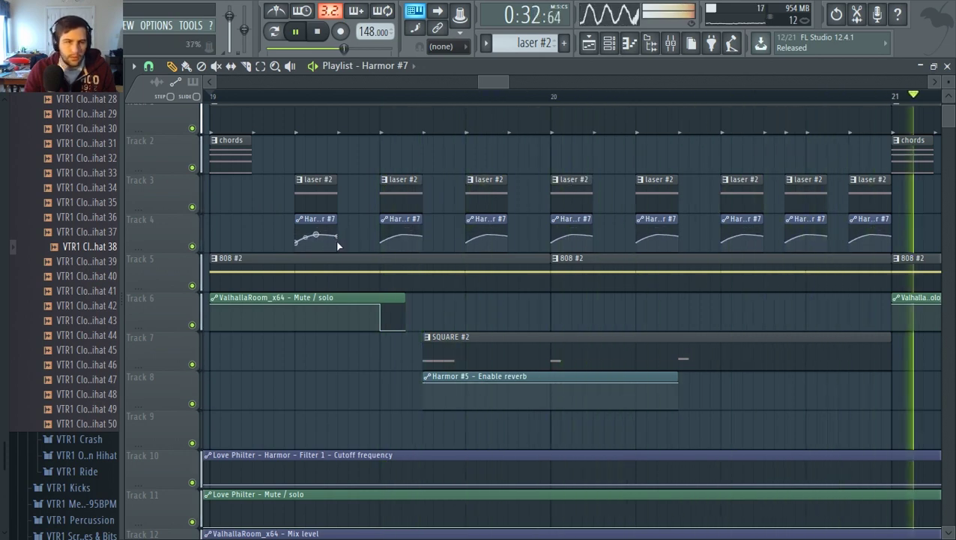
key("space")
left_click_drag(316, 235, 297, 250)
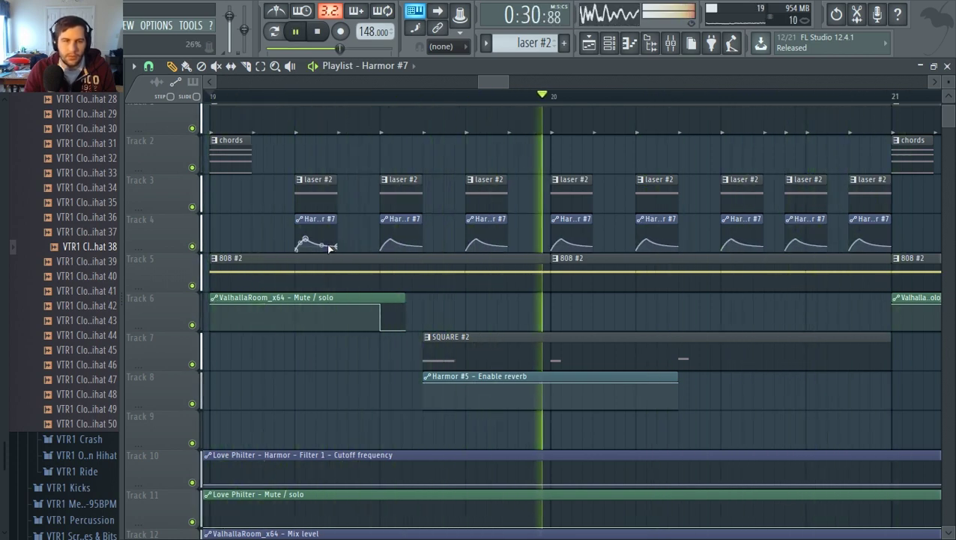
key("space")
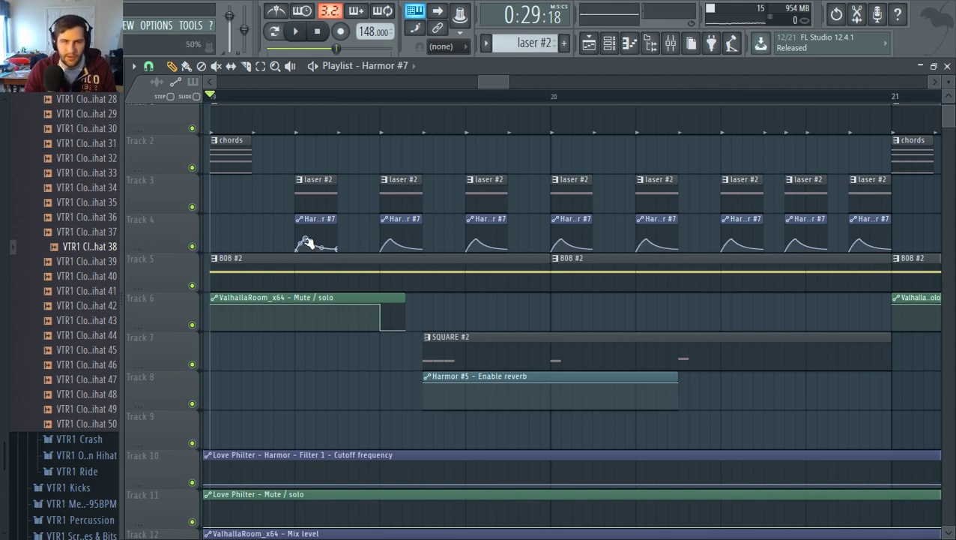
Reshape the Harmor #7 automation curve into a low rounded dome and listen to the section
mouse_move(306, 238)
left_mouse_down()
mouse_move(295, 239)
mouse_move(316, 249)
left_mouse_up()
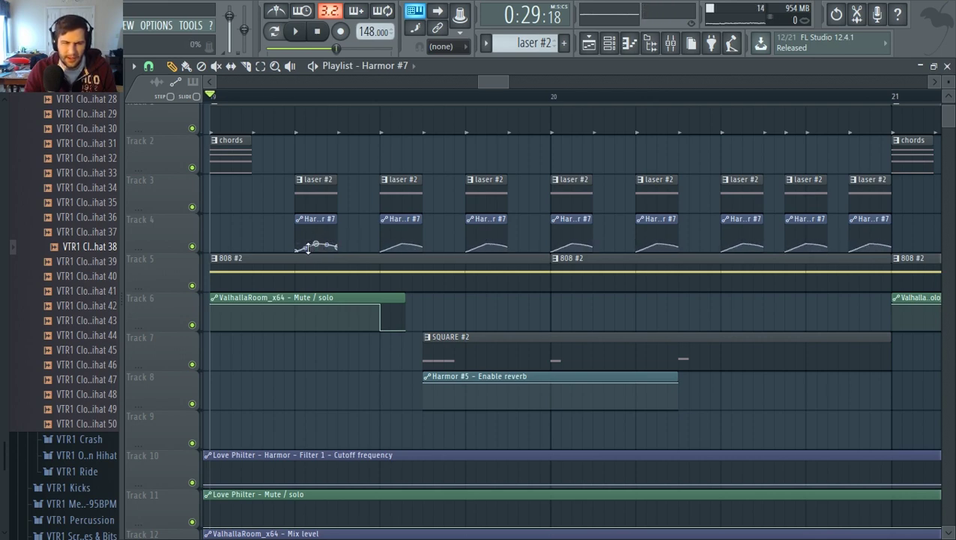
key("space")
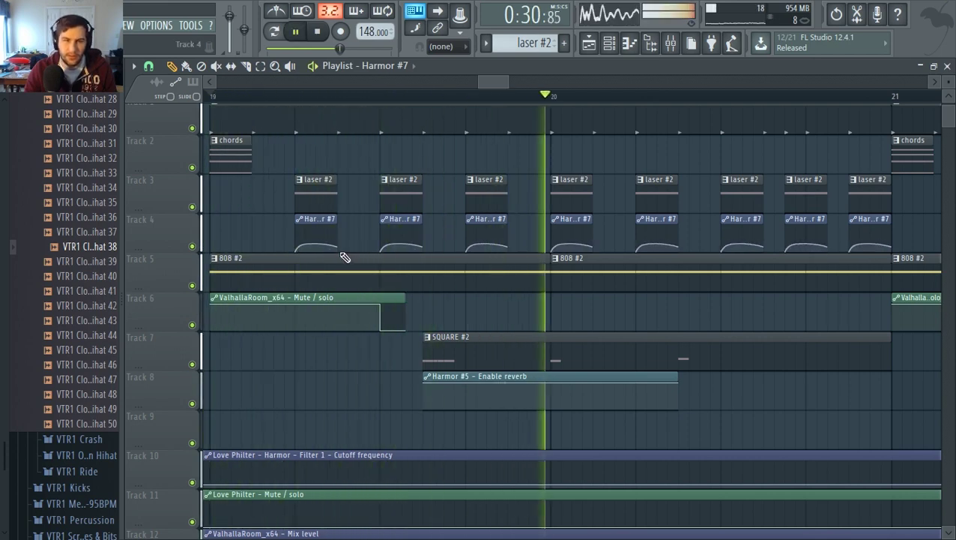
key("space")
Place a copy of the SQUARE #2 pattern at bar 23 on Track 7 and make it unique
scroll(541, 375, "down", 3)
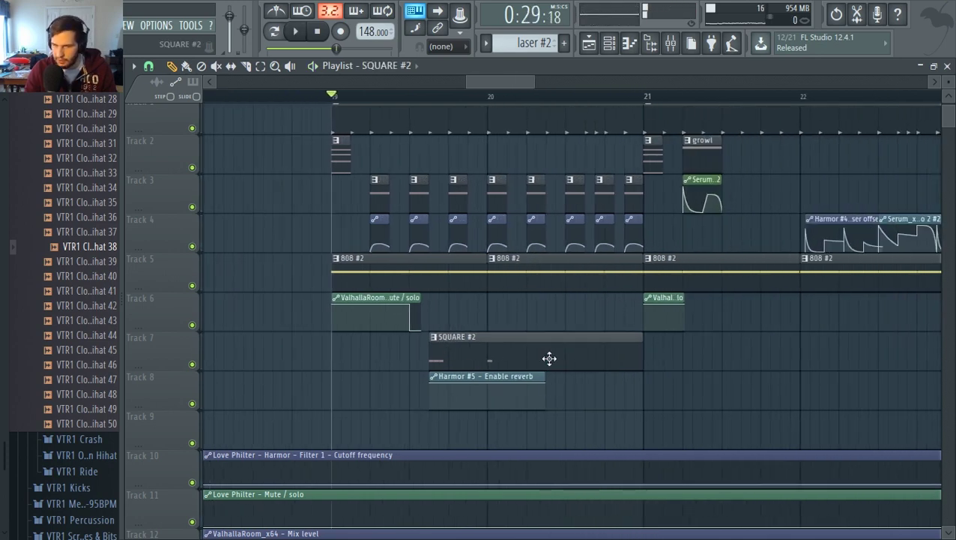
scroll(862, 386, "down", 2)
scroll(800, 348, "up", 1)
left_click(771, 352)
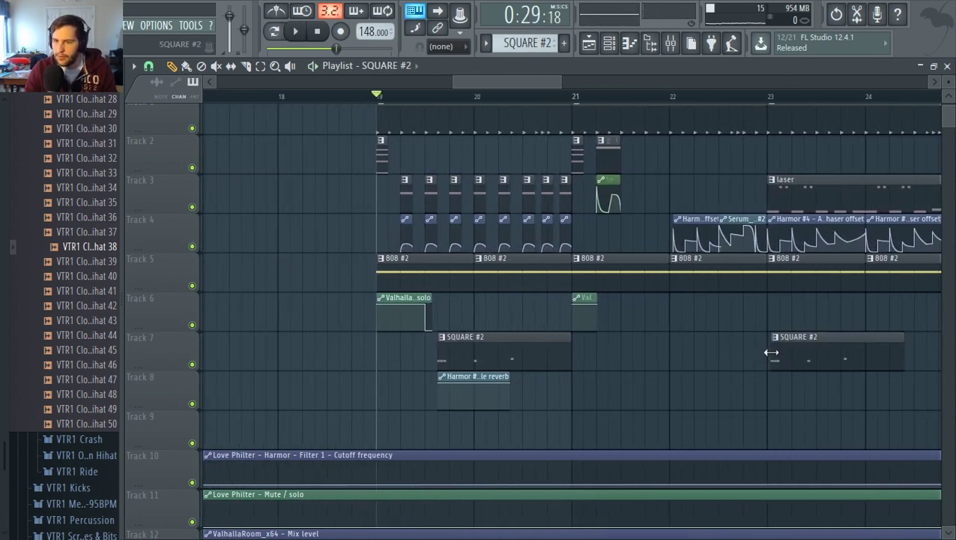
left_click(778, 342)
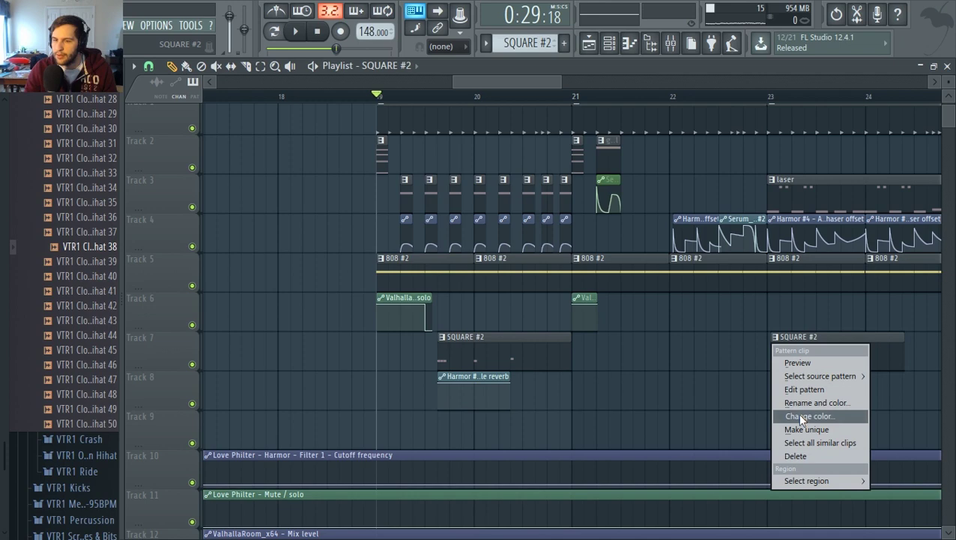
left_click(803, 429)
Open the unique square pattern in the piano roll and play it on its own in pattern mode, viewing its notes above C5
double_click(806, 346)
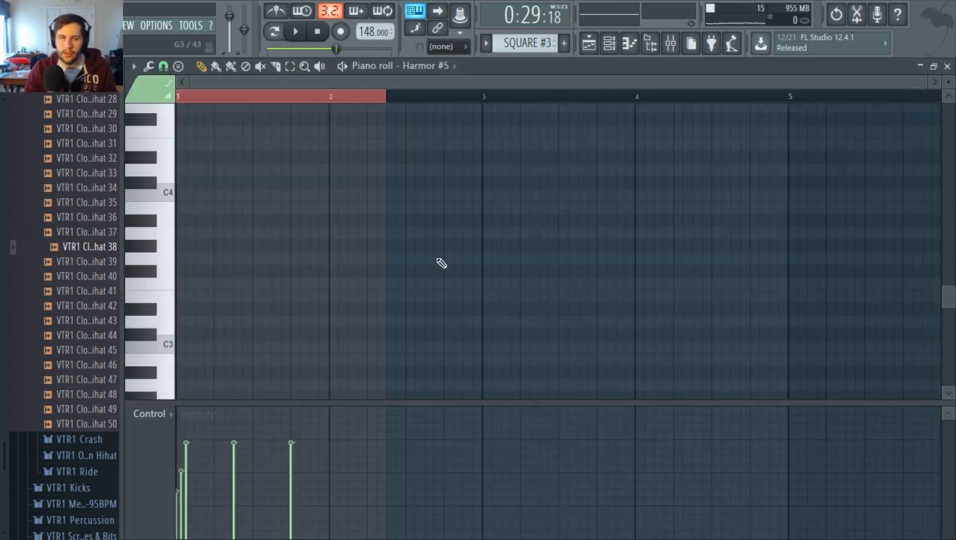
left_click(275, 32)
key("space")
scroll(261, 233, "up", 7)
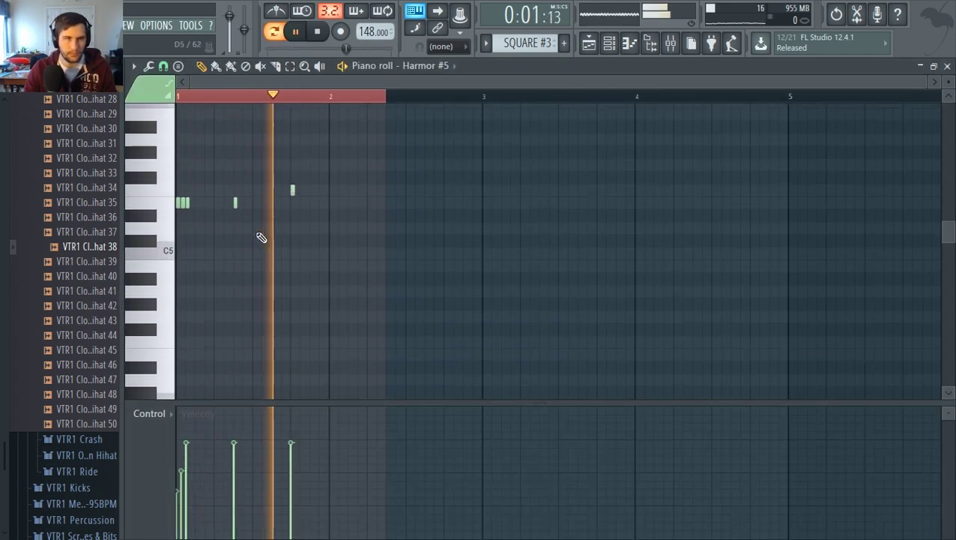
Raise the last note of the SQUARE #3 pattern to G5 and play the pattern
scroll(253, 257, "down", 5)
scroll(247, 270, "up", 3)
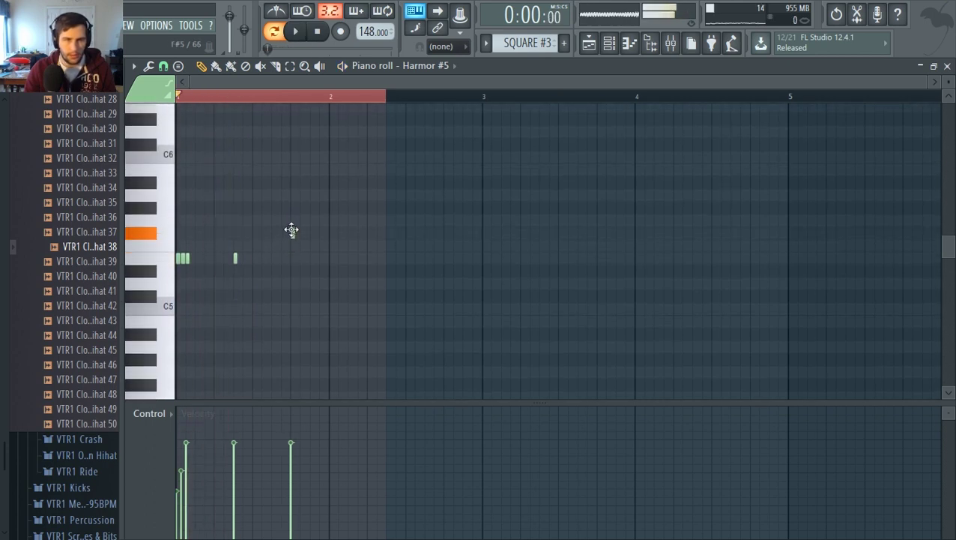
key("space")
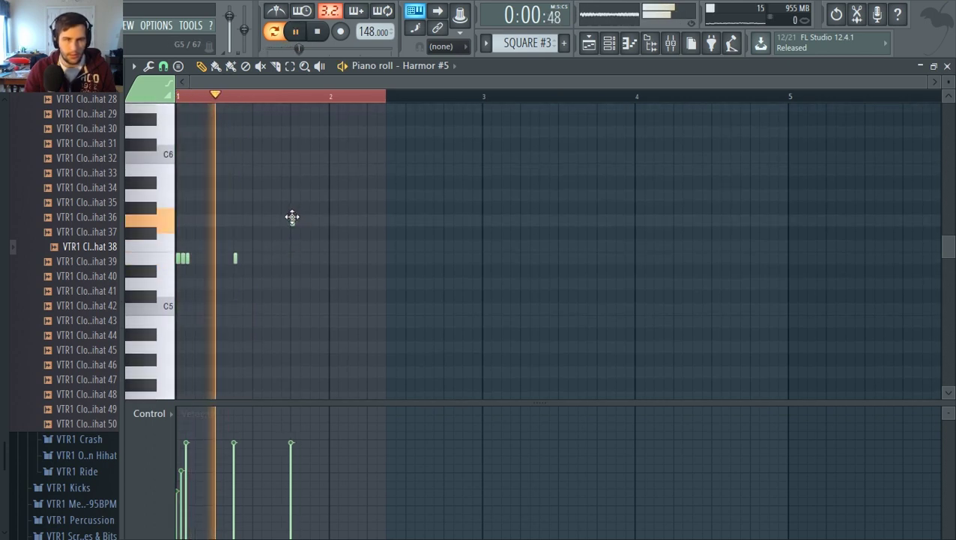
Add a short F5 note shortly after bar 2 in the SQUARE #3 pattern and listen to it
left_click(329, 247)
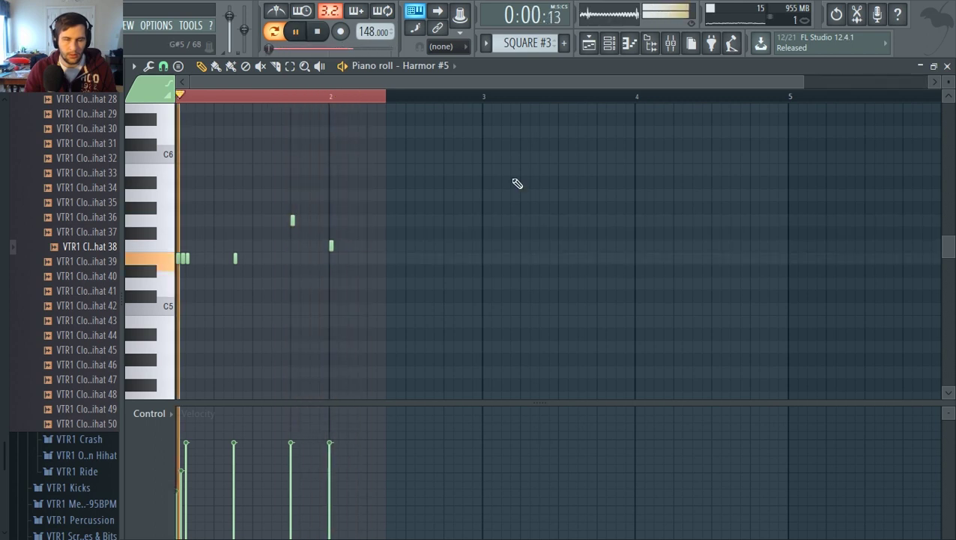
key("space")
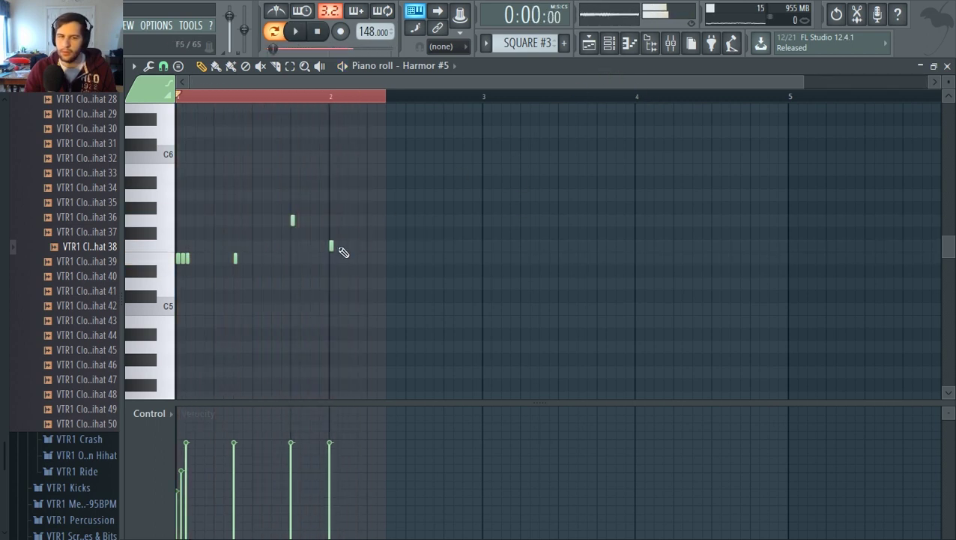
left_click_drag(337, 249, 350, 247)
key("space")
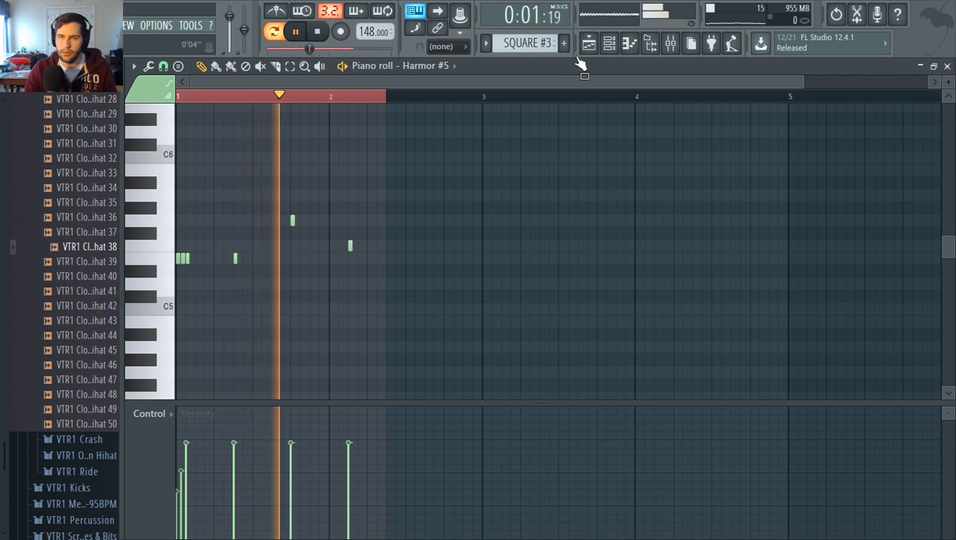
key("space")
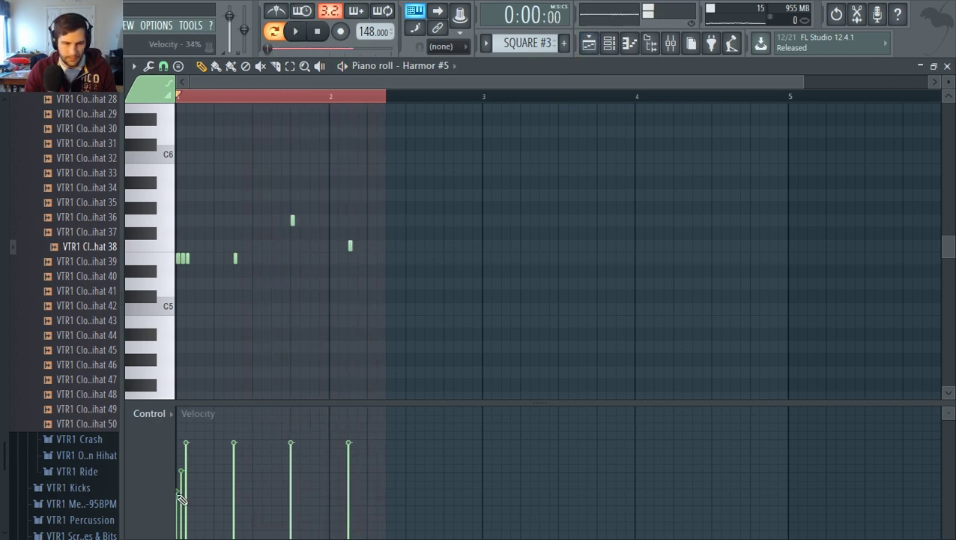
Lower the velocities of the first two notes in SQUARE #3, the second to about 44%, and listen
left_click_drag(183, 479, 183, 481)
key("space")
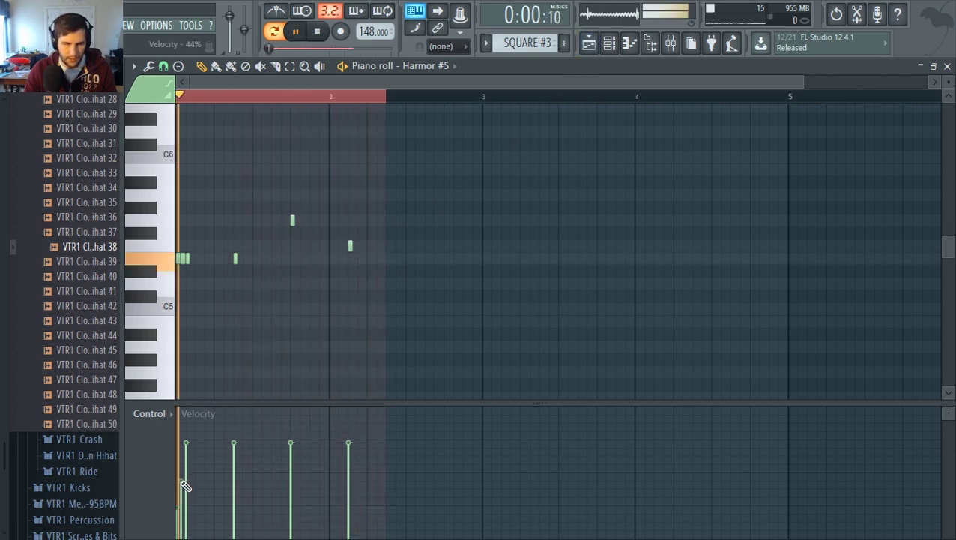
key("space")
key("space")
key("space")
Lower the velocities of the first two SQUARE #2 notes to match SQUARE #3, then return to the playlist
left_click(589, 42)
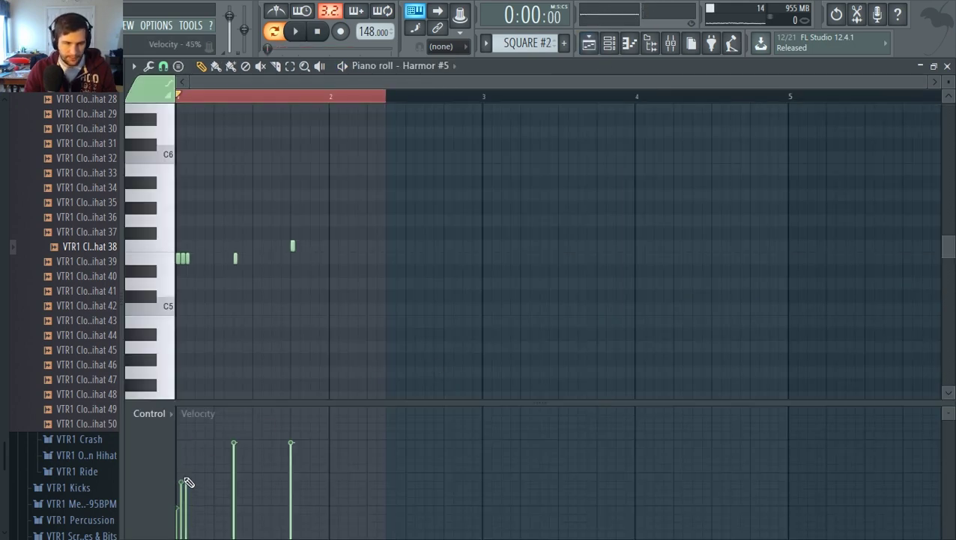
key("space")
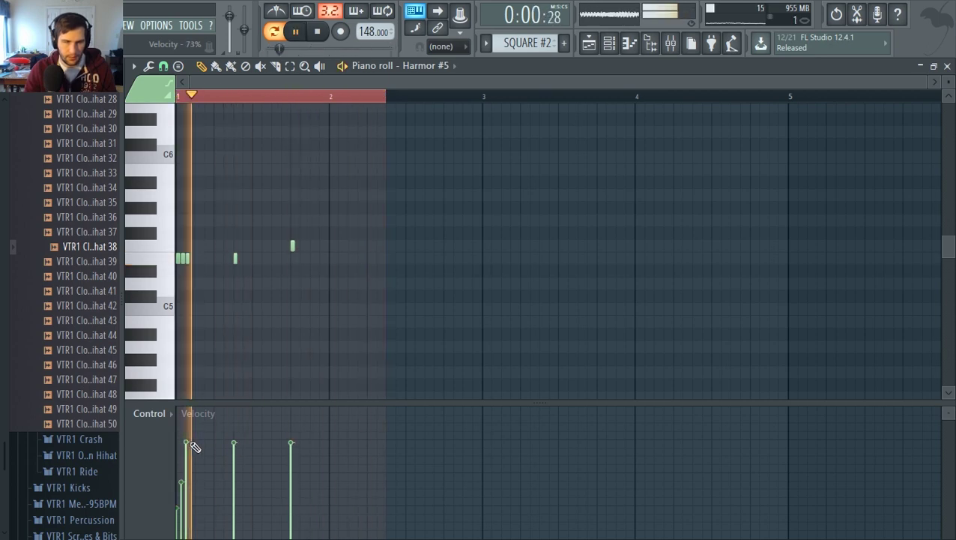
left_click(589, 42)
key("space")
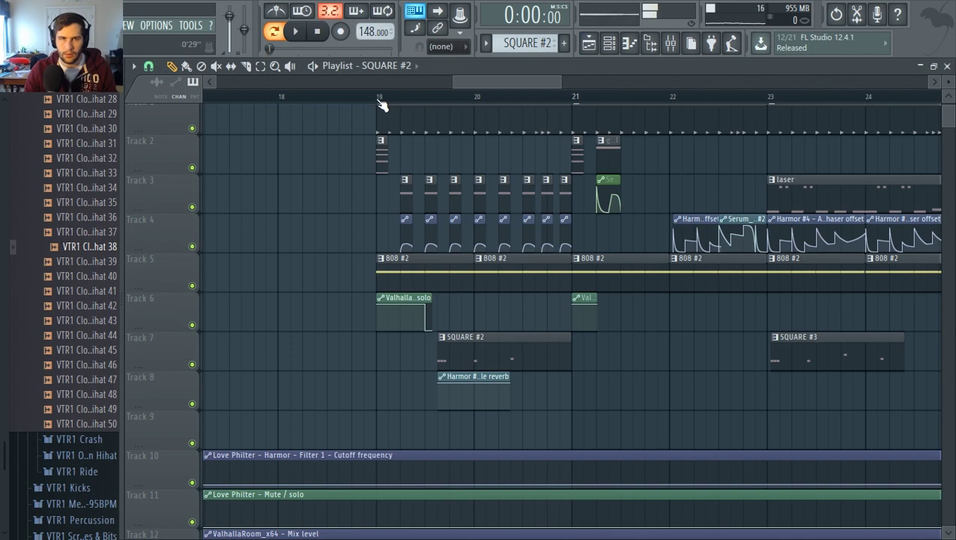
Play the song from bar 19 to check the square patterns in the arrangement
left_click(380, 105)
key("space")
left_click_drag(497, 84, 502, 84)
scroll(402, 181, "up", 1)
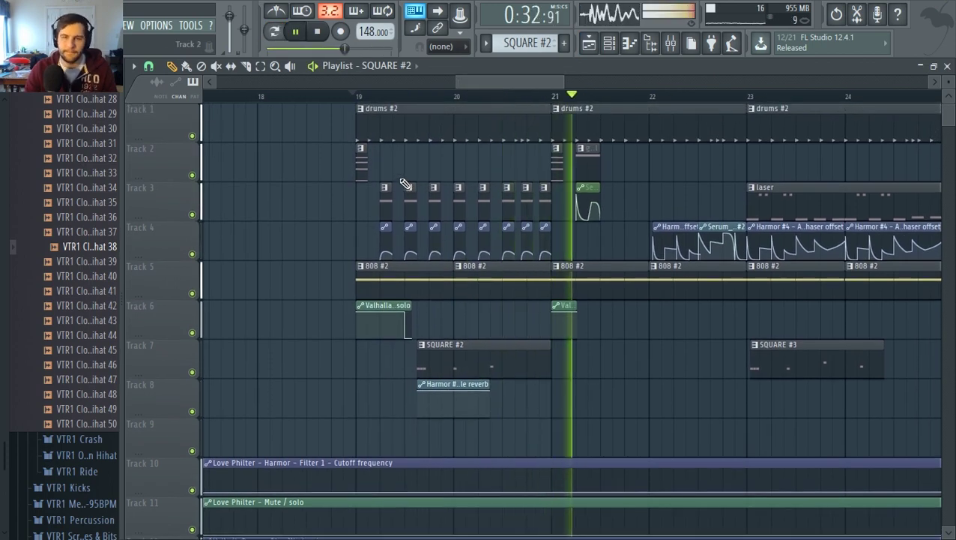
key("space")
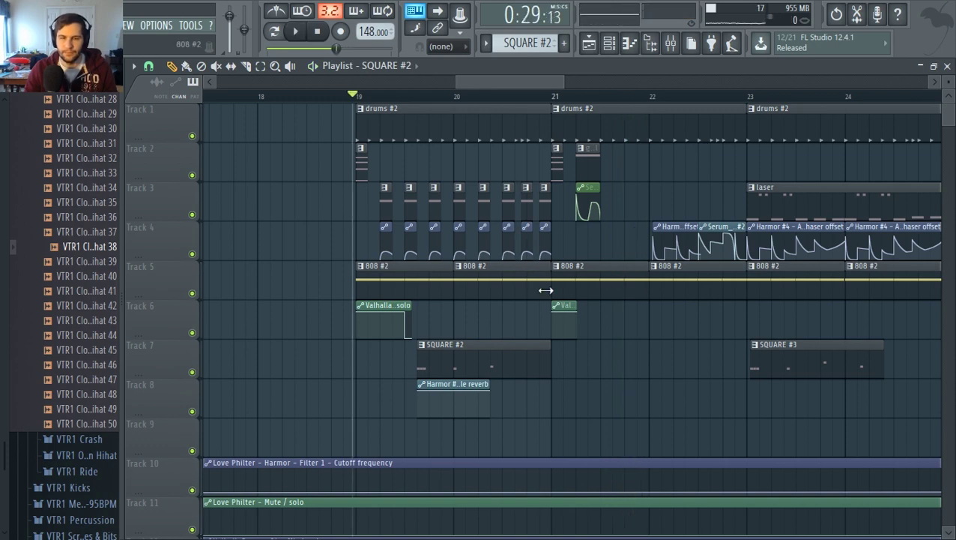
Move the SQUARE #3 clip to end at bar 23 and extend the Harmor #5 reverb automation to the end of SQUARE #2
left_click_drag(824, 364, 667, 360)
scroll(675, 404, "up", 3)
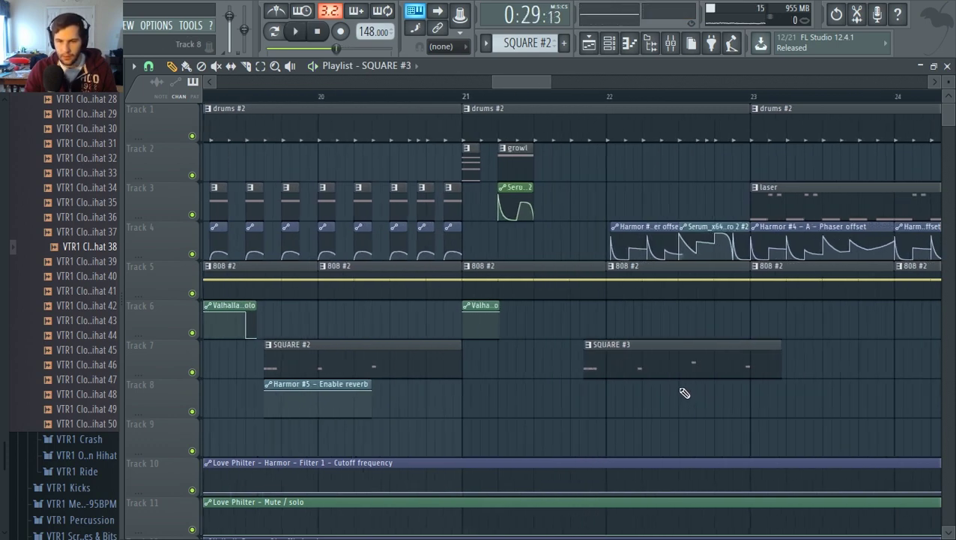
scroll(386, 401, "down", 3)
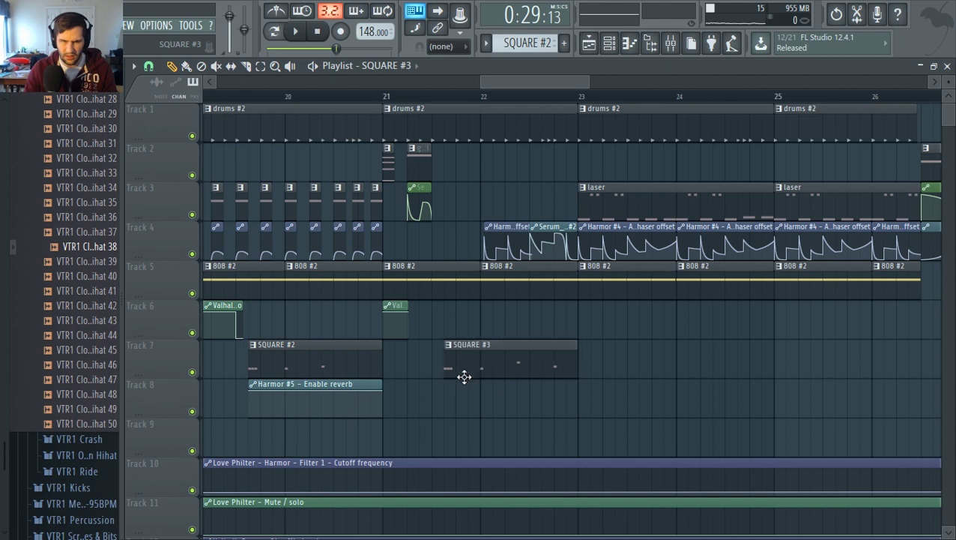
Place a copy of the Harmor #5 reverb automation on Track 8 beneath SQUARE #3 and listen from bar 21
left_click(442, 389)
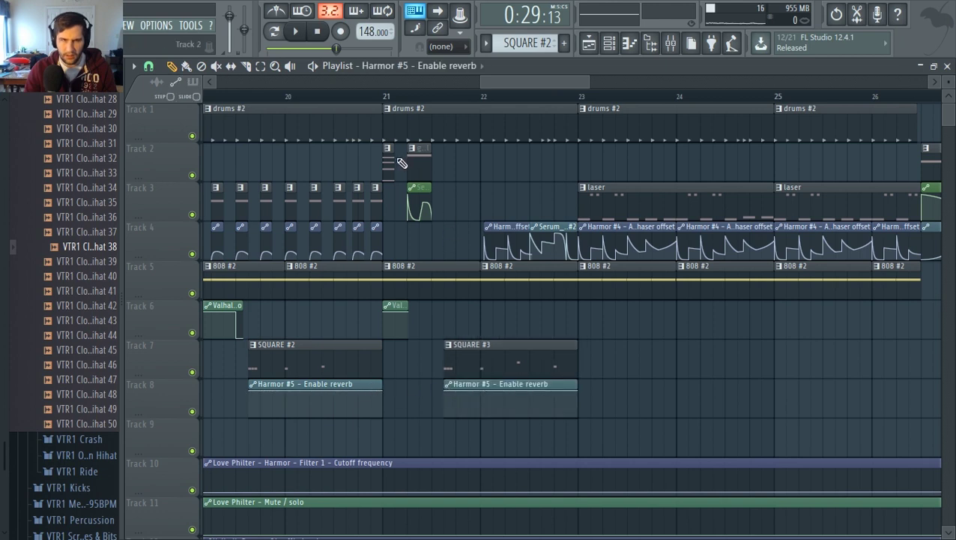
left_click(380, 96)
key("space")
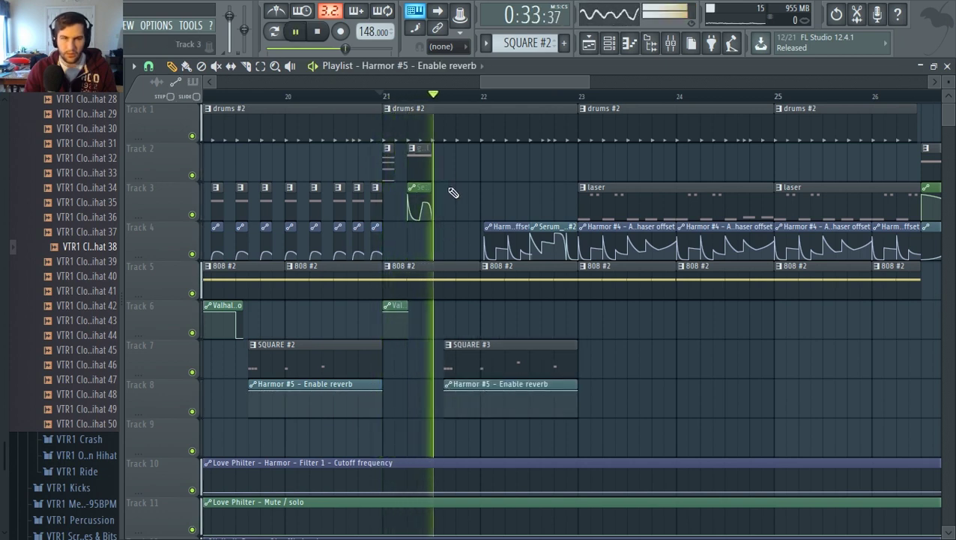
key("space")
Shorten the growl clip after bar 21 and its Serum automation clip together to half their length
scroll(473, 195, "down", 2)
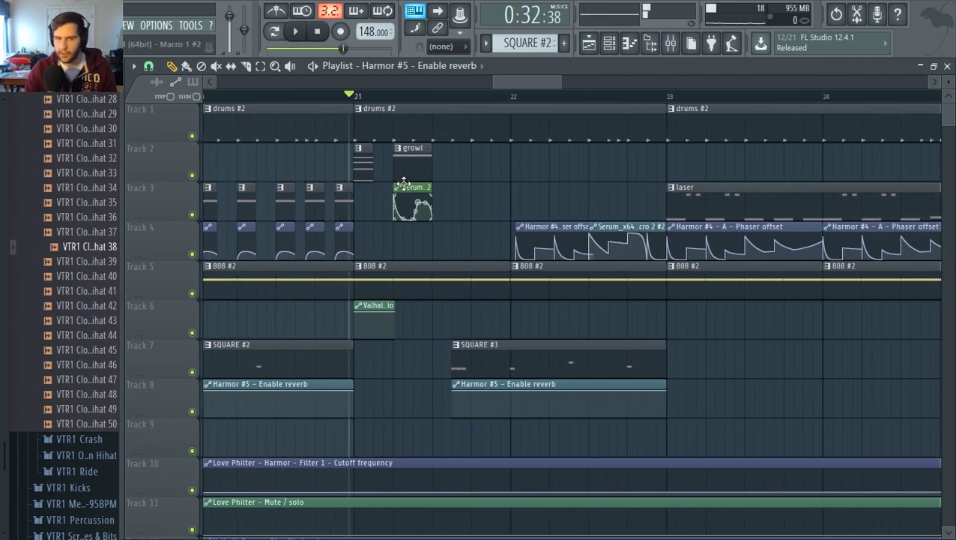
scroll(472, 195, "down", 3)
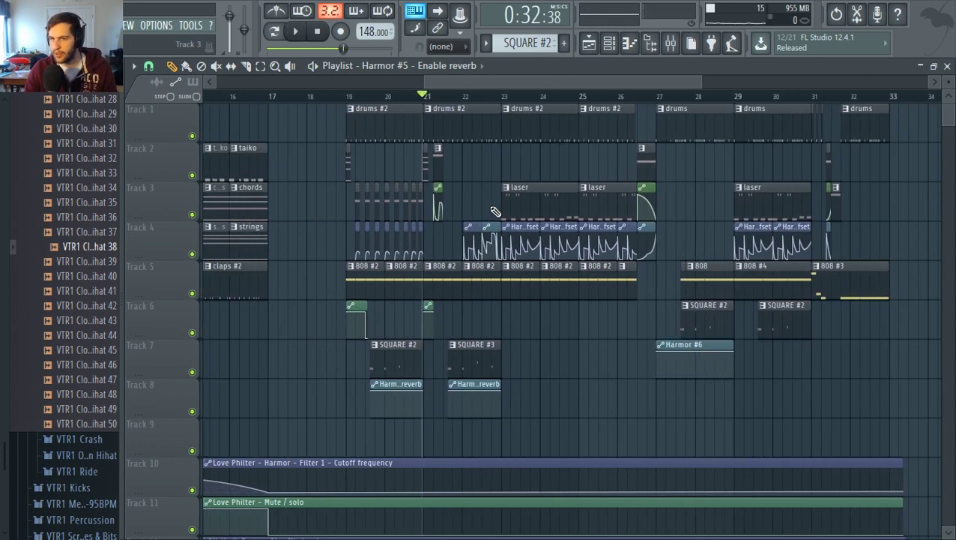
scroll(465, 208, "up", 6)
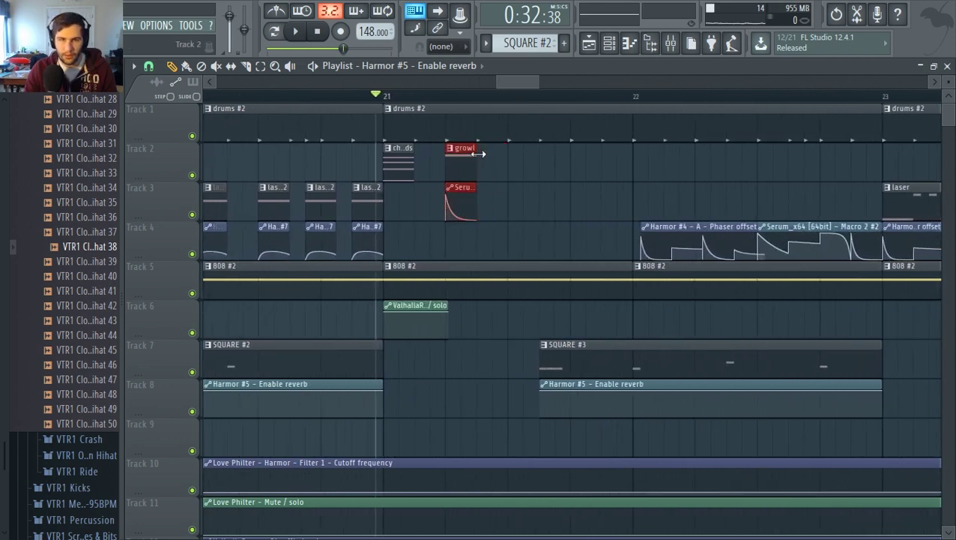
Open the growl pattern in the piano roll, raise its first note to A#7 and return to the playlist
double_click(455, 159)
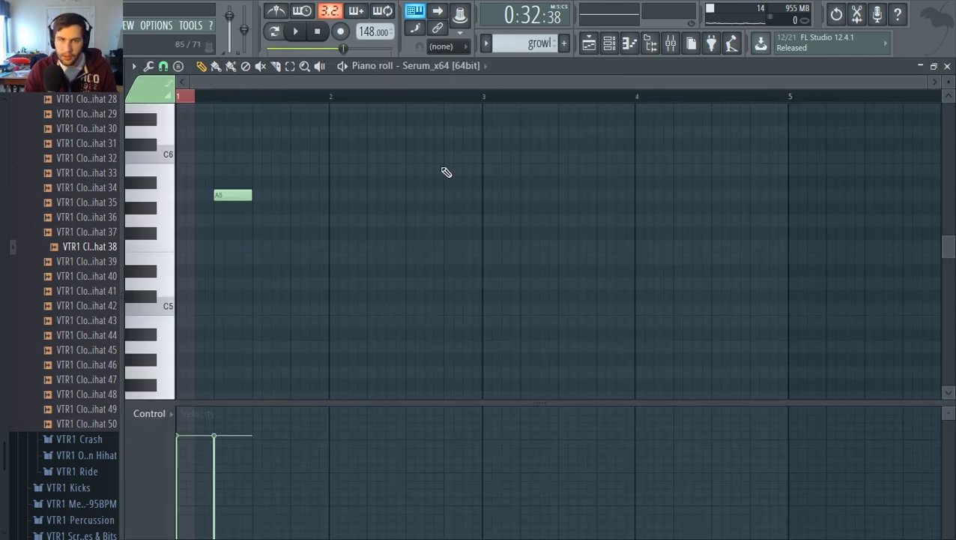
scroll(216, 240, "down", 8)
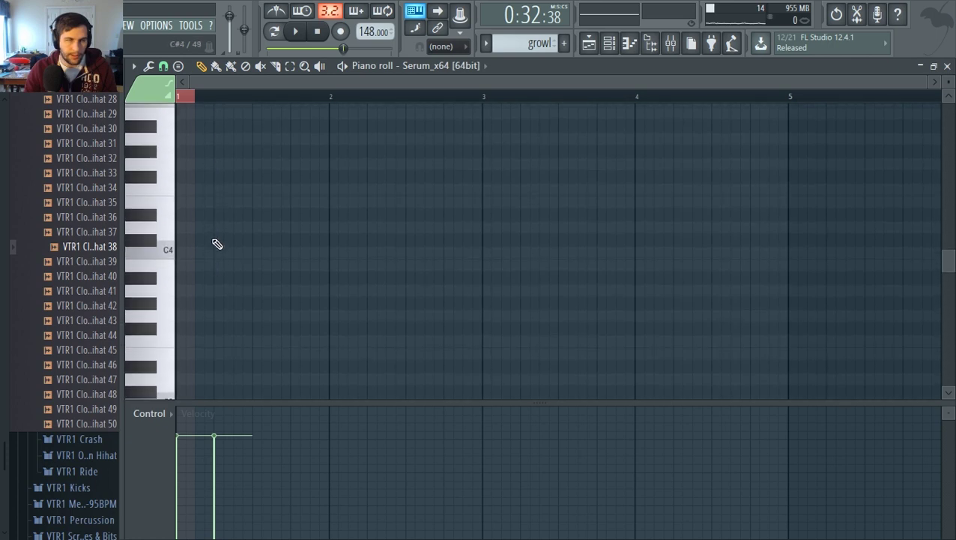
scroll(224, 242, "up", 12)
scroll(268, 333, "down", 4)
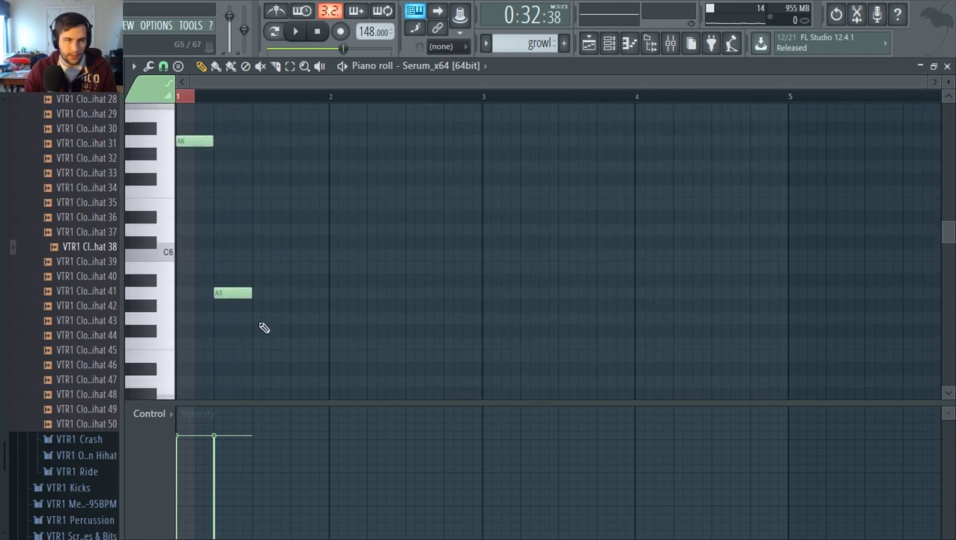
scroll(214, 217, "up", 2)
scroll(202, 240, "up", 1)
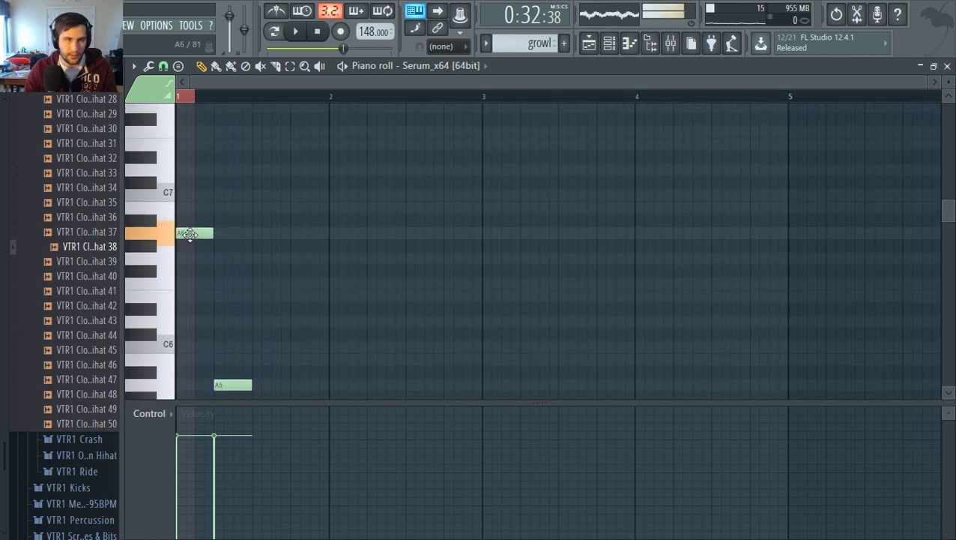
mouse_move(182, 112)
left_mouse_down()
mouse_move(178, 96)
mouse_move(173, 147)
mouse_move(169, 123)
left_mouse_up()
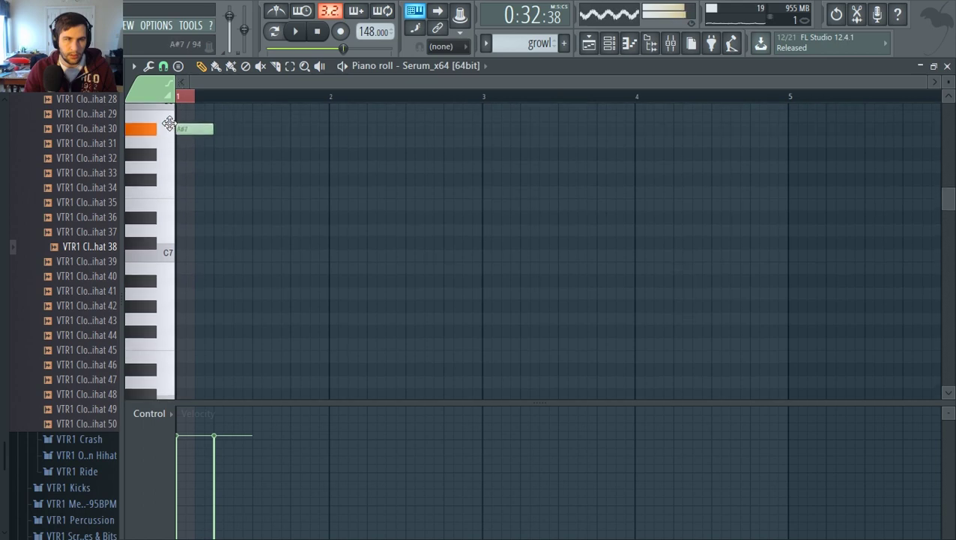
left_click(589, 42)
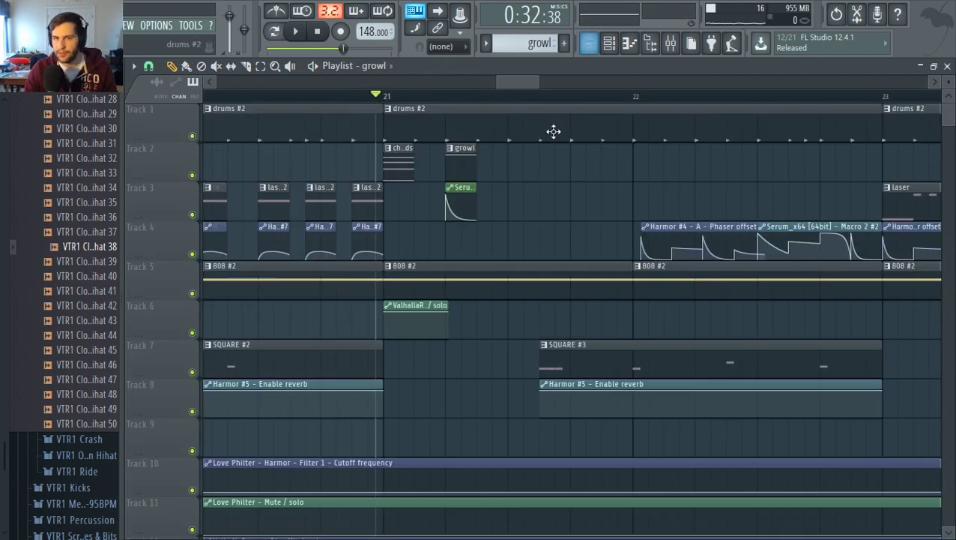
Reshape the Serum Macro 1 automation under the growl into a rise to a high peak mid-clip, and listen from bar 21
scroll(393, 105, "up", 1)
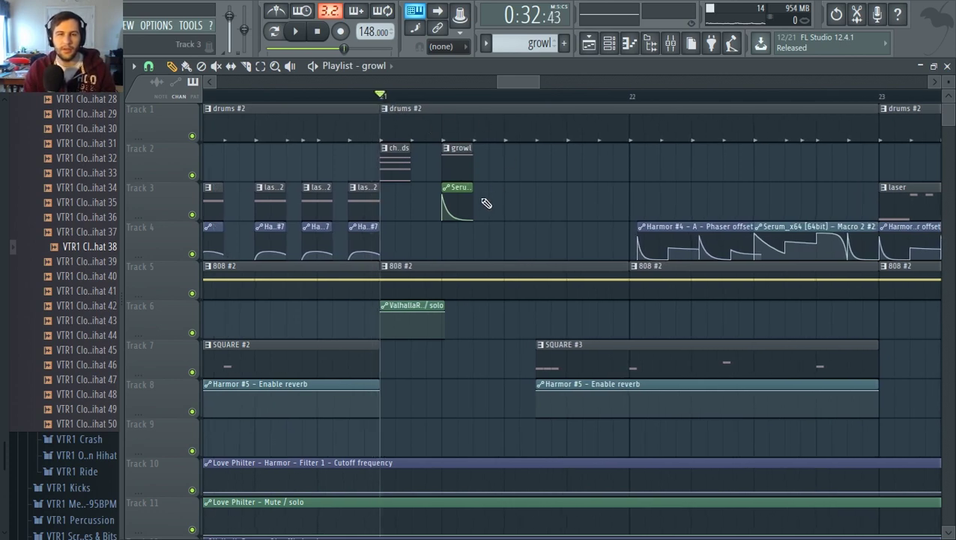
key("space")
key("space")
key("space")
mouse_move(457, 215)
left_mouse_down()
mouse_move(458, 195)
mouse_move(464, 201)
mouse_move(452, 200)
left_mouse_up()
key("space")
key("space")
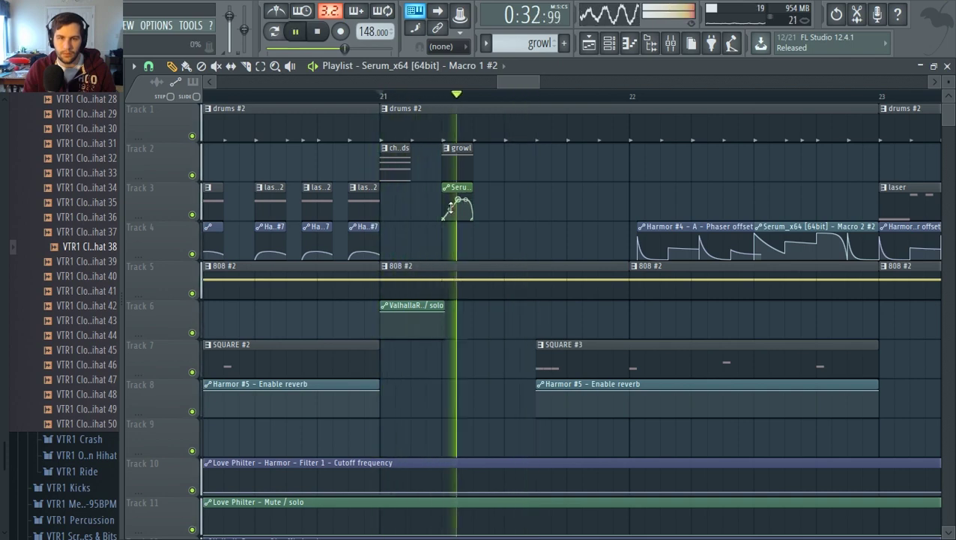
Adjust the rise of the Serum Macro 1 curve, shift its peak towards the clip's end and listen again
key("space")
key("space")
key("space")
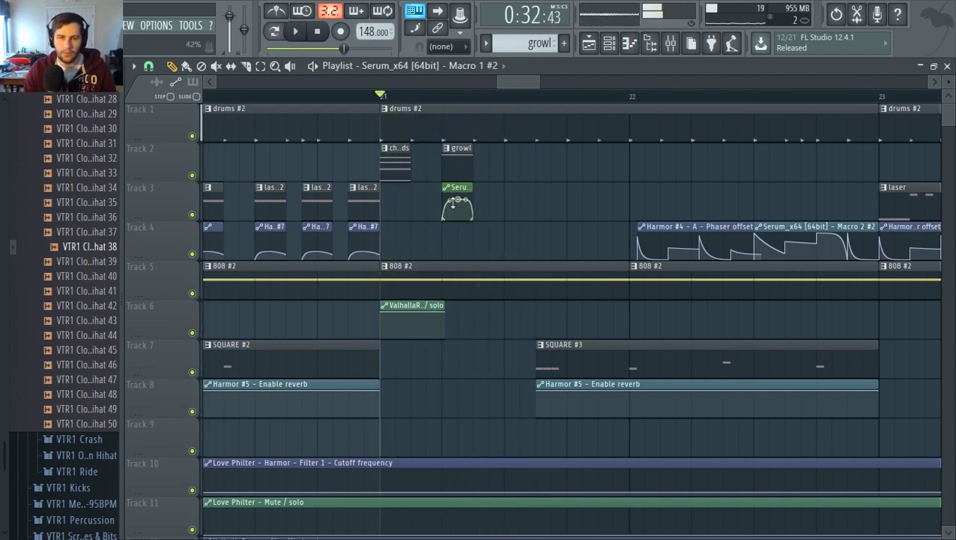
key("space")
left_click_drag(457, 200, 466, 199)
key("space")
key("space")
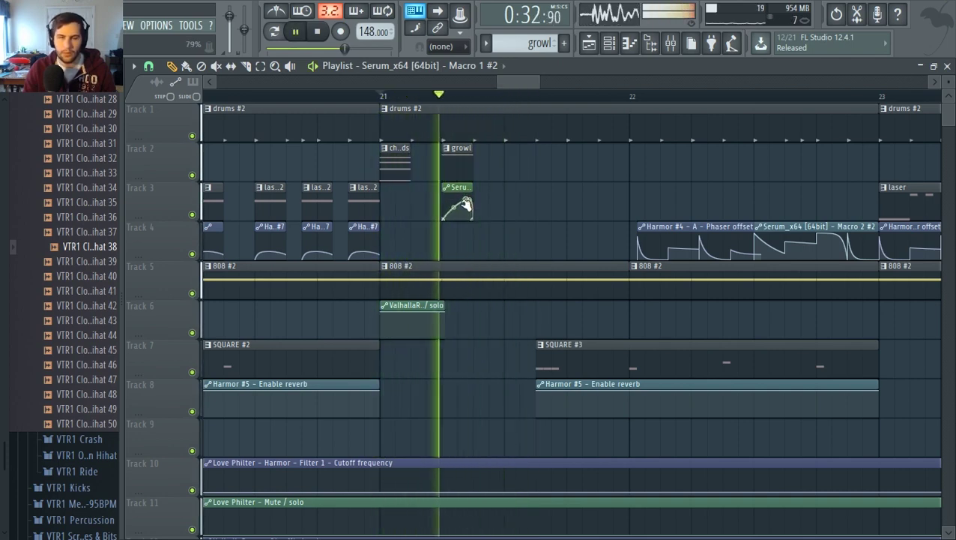
key("space")
Move the Serum Macro 2 automation clip on Track 4 from before bar 23 to beneath the growl clip
scroll(788, 242, "down", 6, "ctrl")
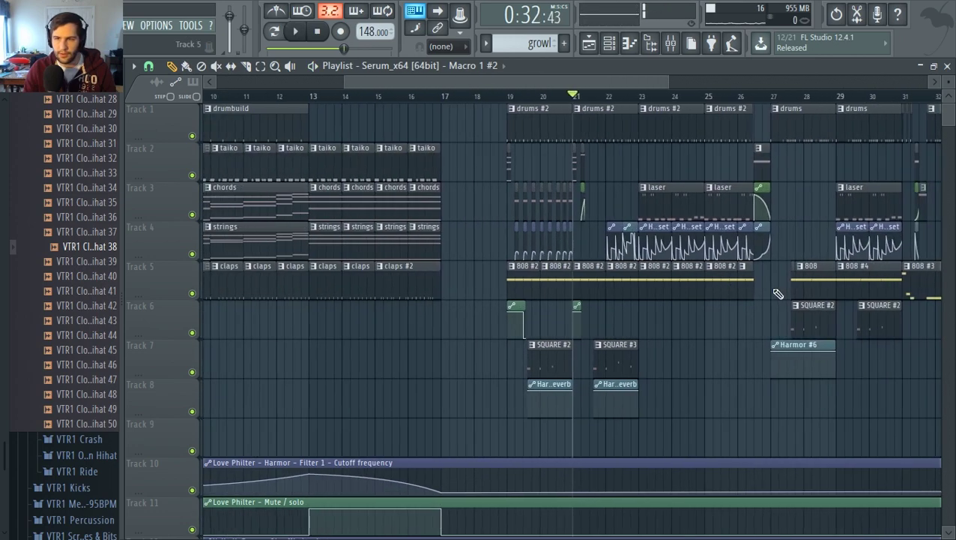
scroll(610, 232, "up", 6, "ctrl")
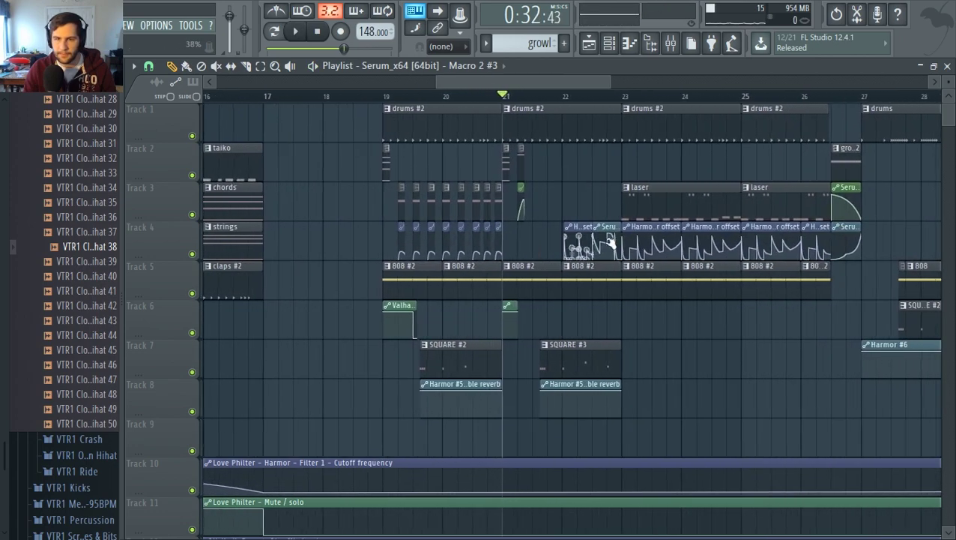
scroll(533, 238, "up", 8, "ctrl")
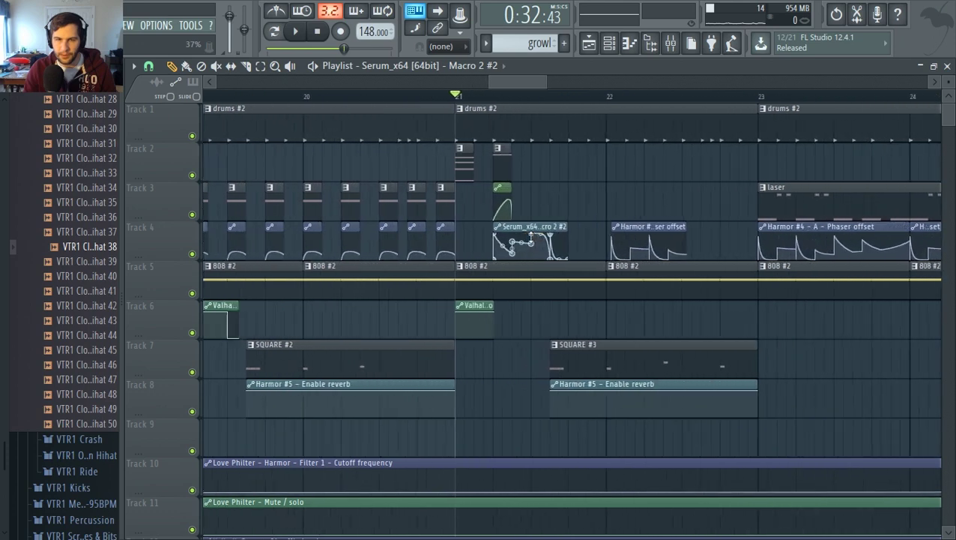
right_click(484, 235)
left_click(517, 332)
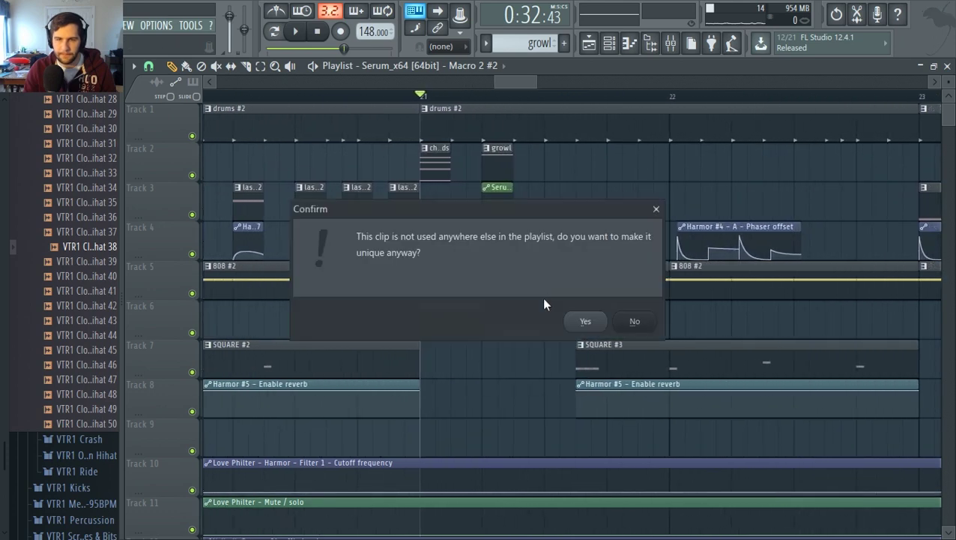
left_click(651, 211)
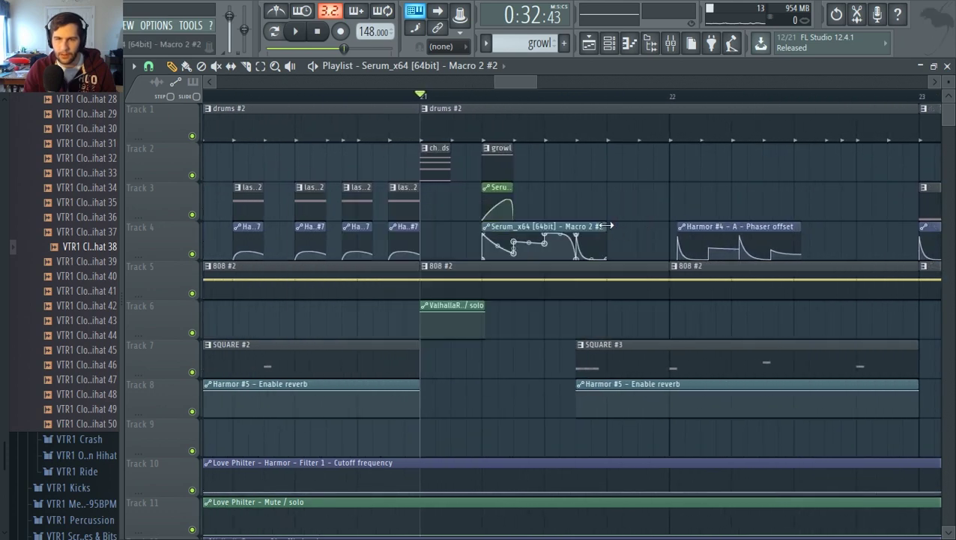
Trim the Serum Macro 2 clip to the growl's length, reshape its curve into a low dome and listen from bar 21
key("space")
left_click_drag(607, 225, 492, 248)
scroll(502, 239, "up", 4, "ctrl")
key("space")
key("space")
key("space")
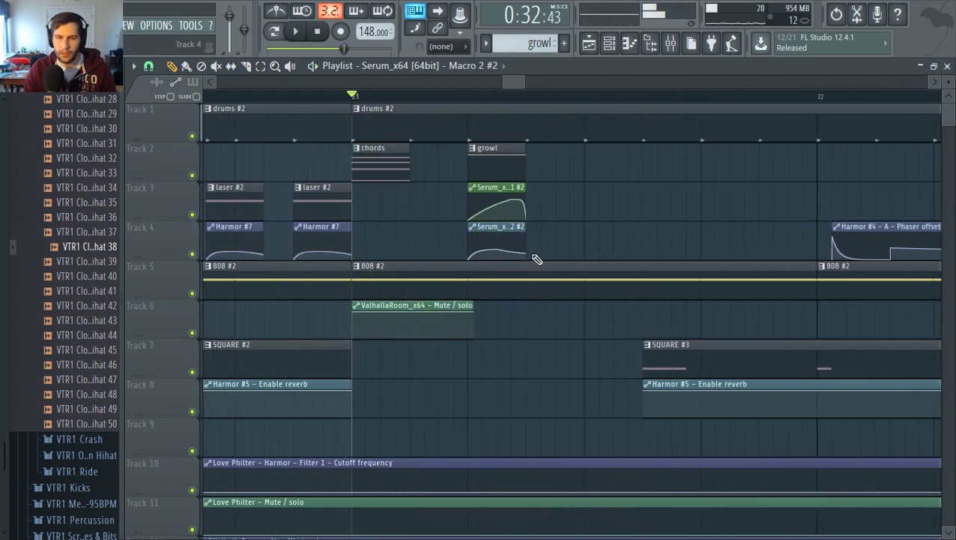
Rework the Serum Macro 2 curve under the growl into a low dome, shift its peak towards the clip's start and listen from bar 21
right_click(529, 255)
left_click(543, 275)
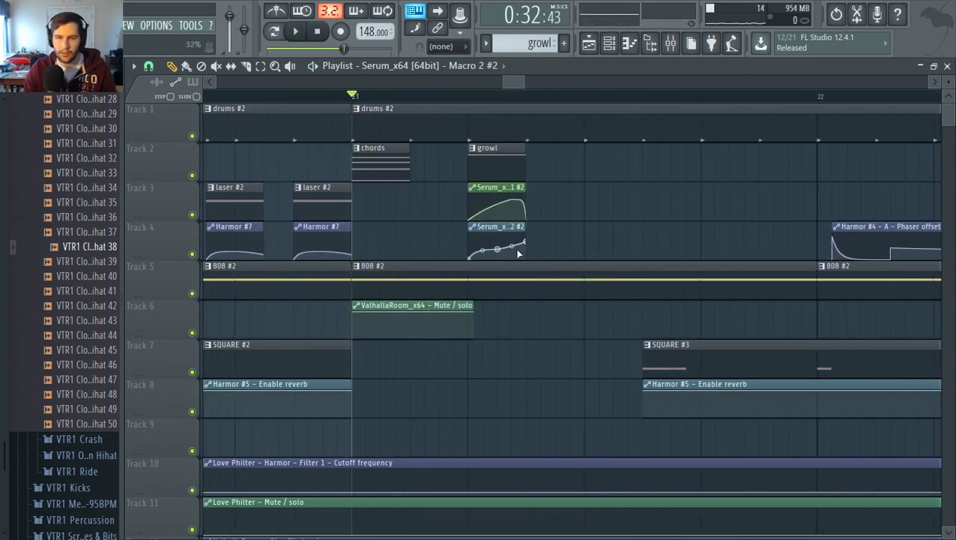
key("space")
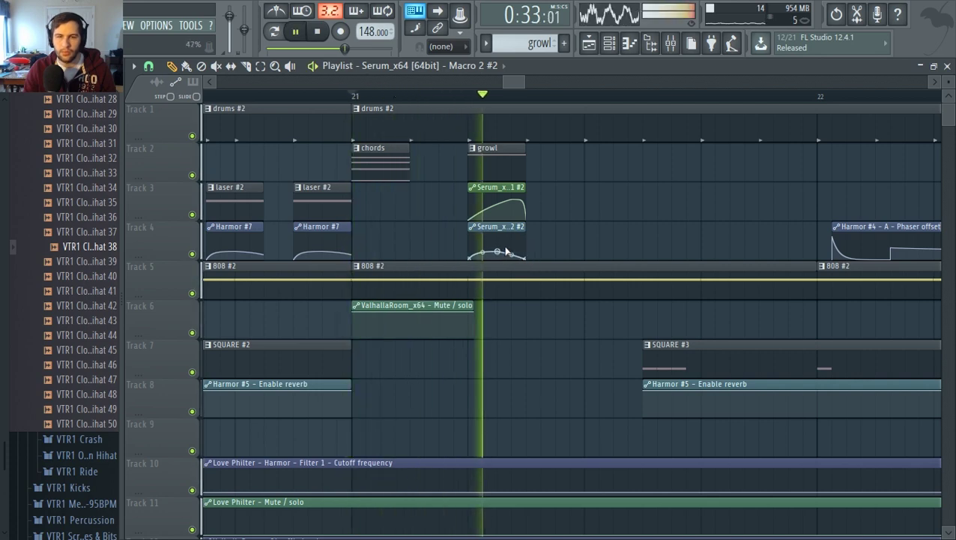
key("space")
key("space")
left_click_drag(498, 252, 472, 249)
key("space")
key("space")
key("space")
Reshape the Serum Macro 2 curve to start high and fall slightly towards the clip's end, listening from bar 21
left_click_drag(527, 258, 469, 242)
key("space")
key("space")
key("space")
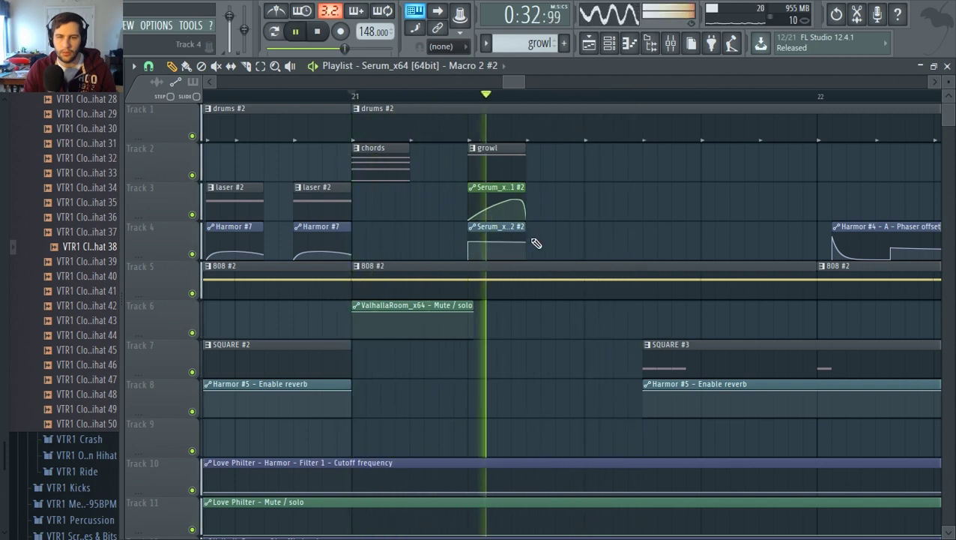
key("space")
key("space")
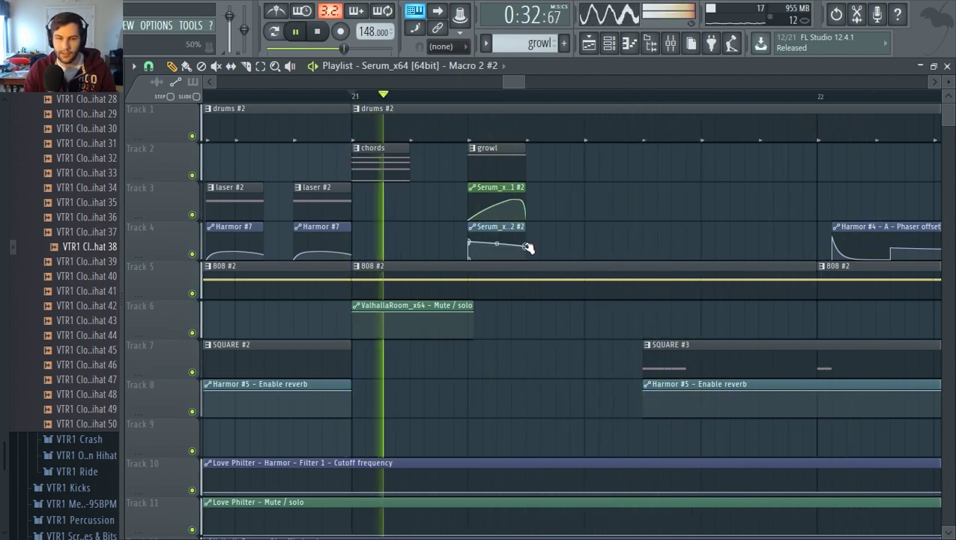
Make the ValhallaRoom Mute / solo automation at bar 21 drop to zero at the growl's start, and play the section
key("space")
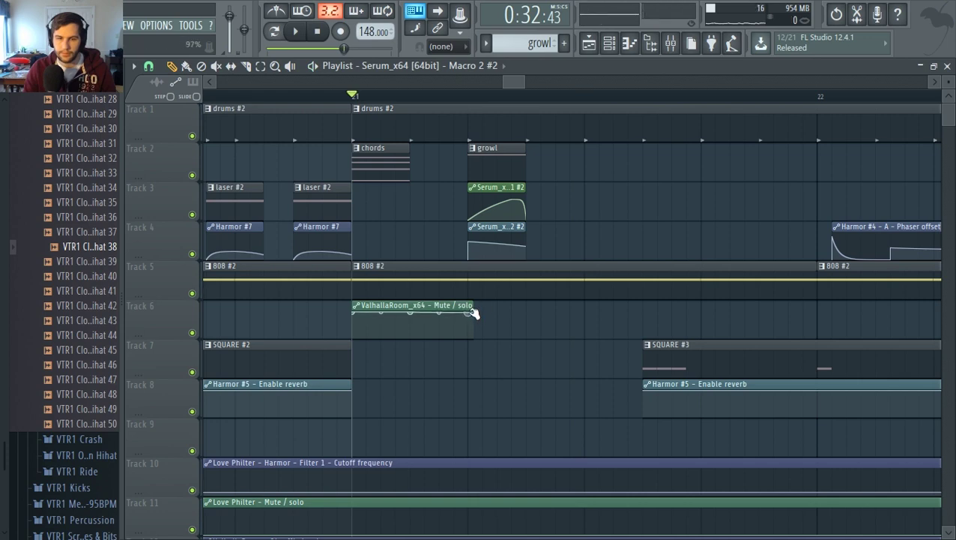
key("space")
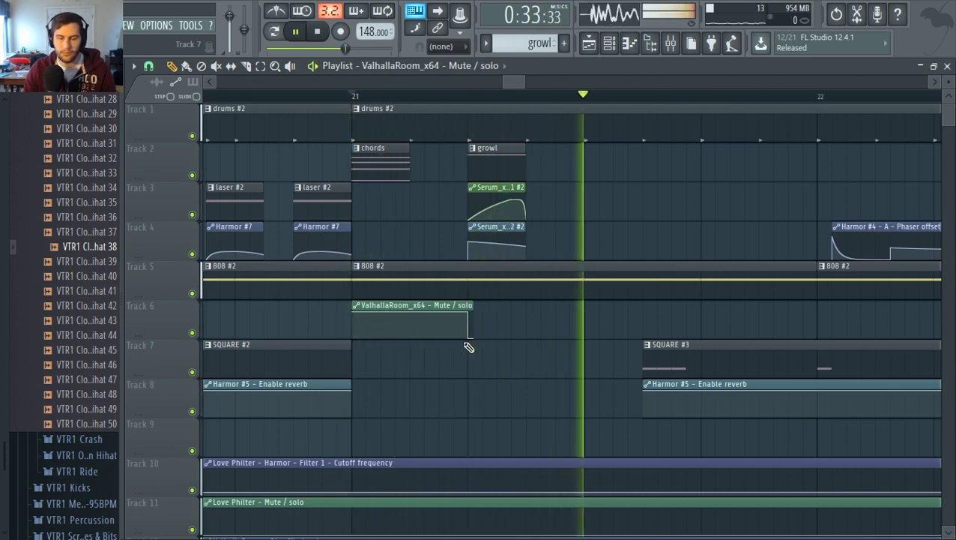
scroll(464, 352, "down", 2)
scroll(450, 351, "down", 3)
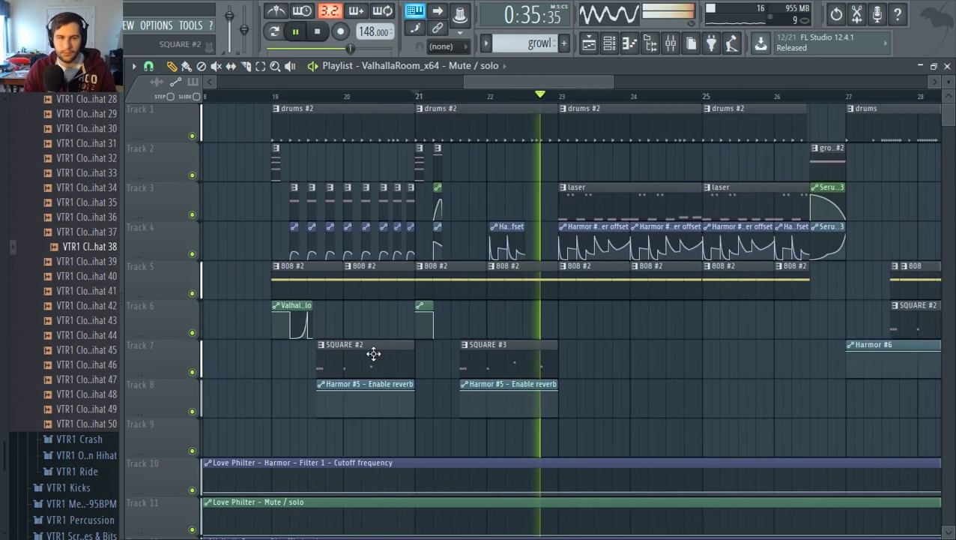
key("space")
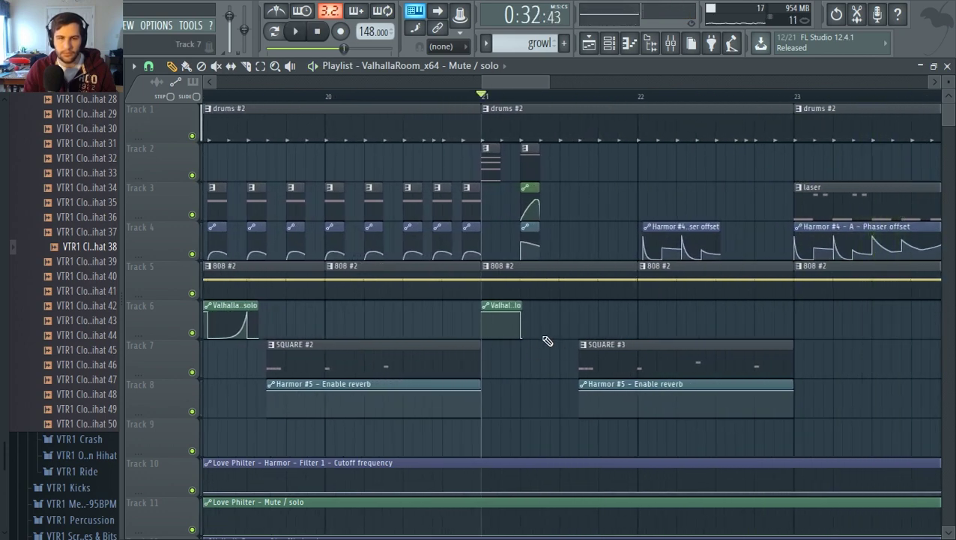
Make the bar 21 ValhallaRoom Mute / solo clip unique and hold the bar 19 clip's curve high until a drop near its end
left_click(488, 312)
left_click(519, 410)
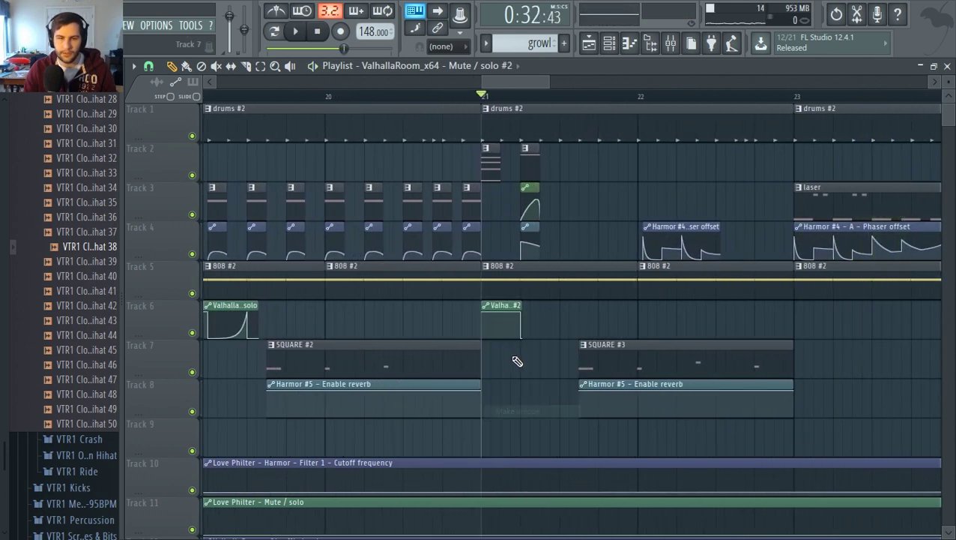
scroll(335, 345, "down", 3)
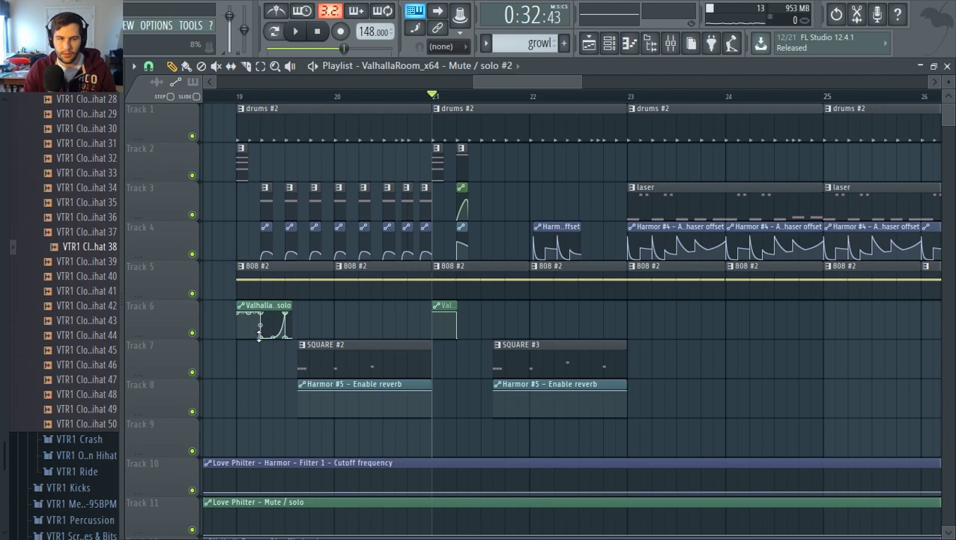
key("space")
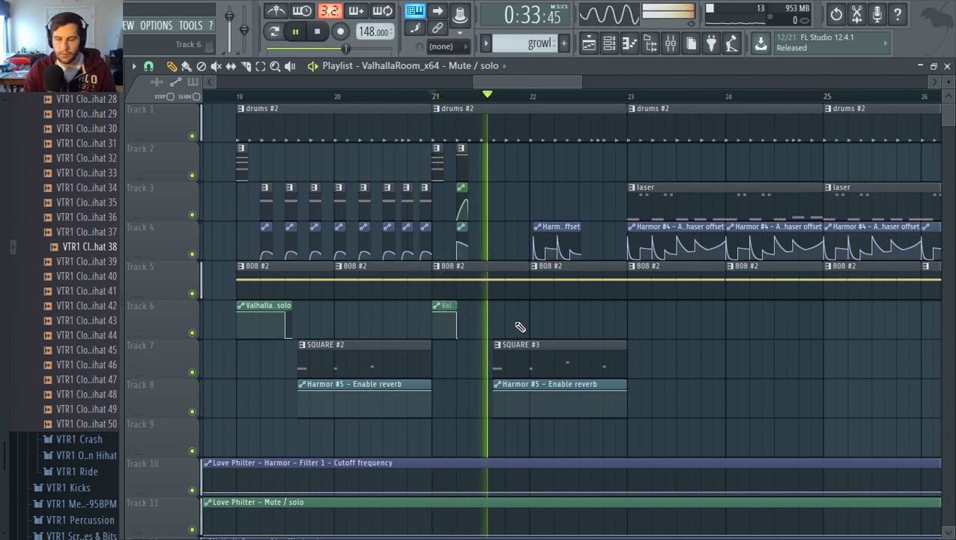
Lower the Serum Macro 1 curve under the growl into a shallow dome and listen from the growl's start
scroll(453, 238, "up", 1)
key("space")
scroll(453, 238, "up", 3)
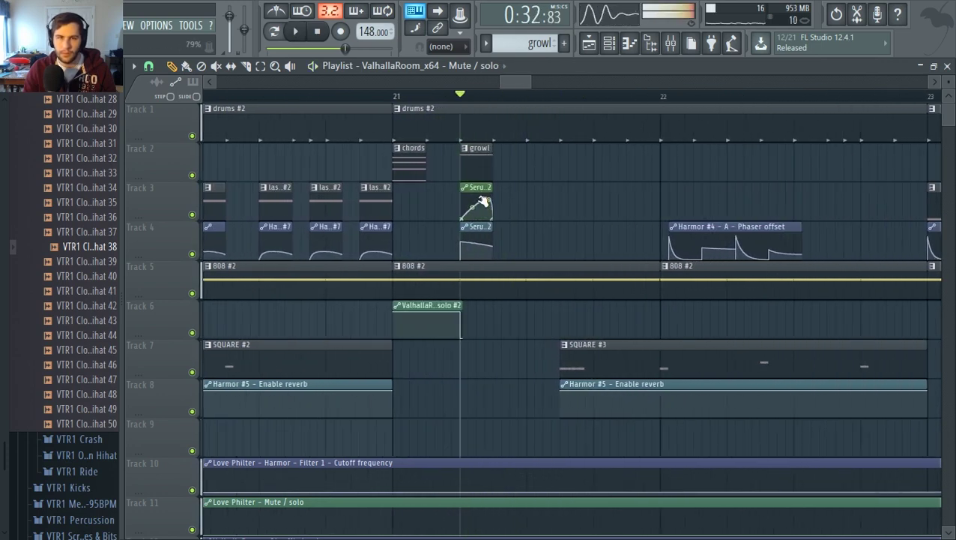
left_click_drag(482, 205, 473, 215)
key("space")
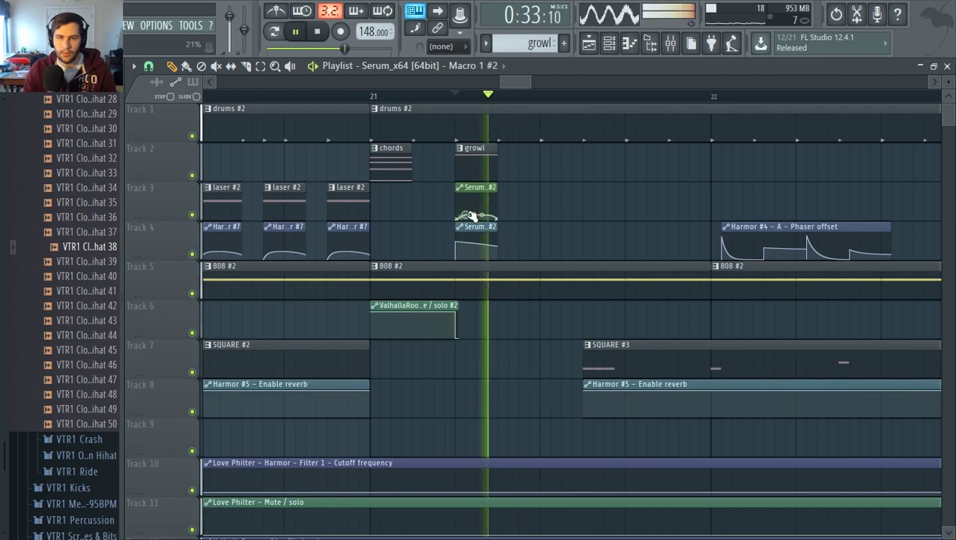
key("space")
key("space")
key("space")
Reshape the Serum Macro 1 curve to fall from a mid-height start to the bottom, and play the growl
left_click_drag(477, 202, 476, 212)
key("space")
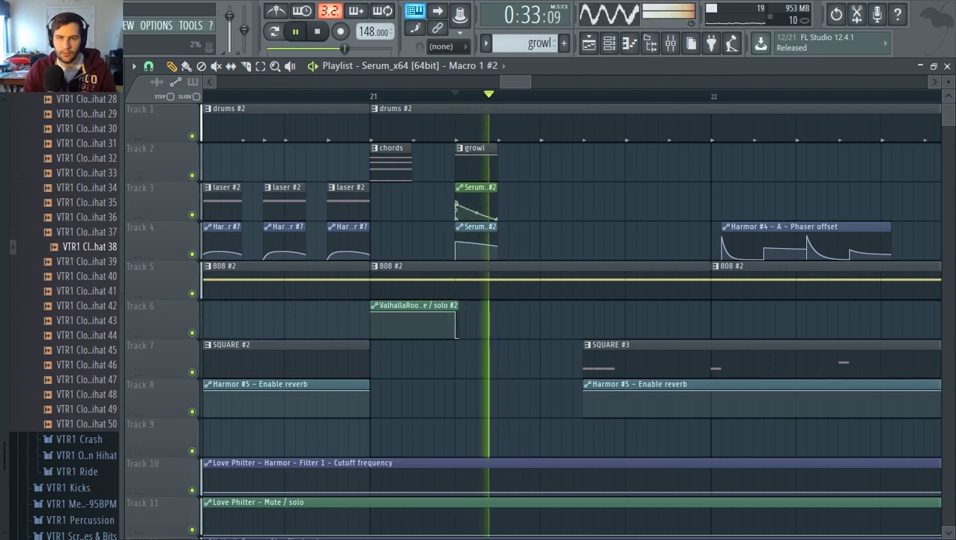
key("space")
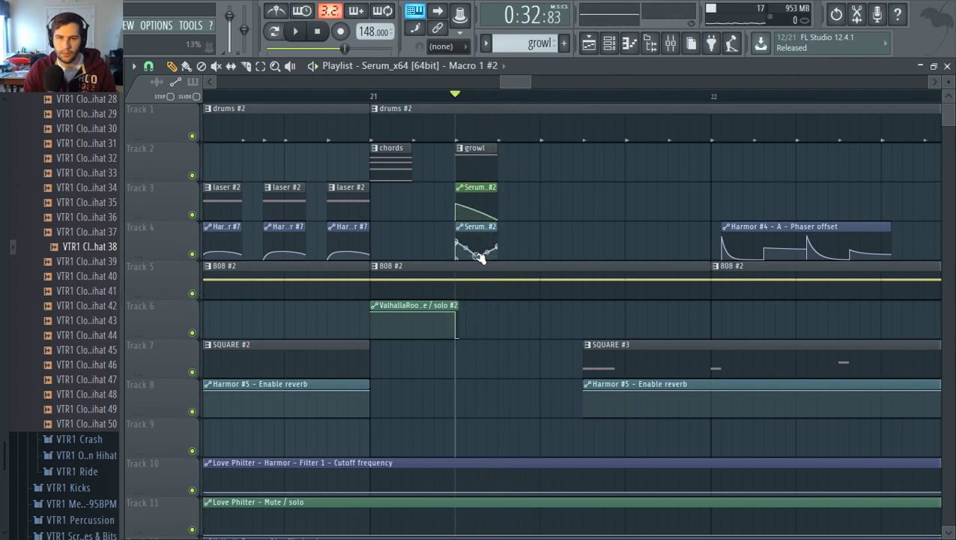
Pull the middle of the Serum Macro 2 curve down into a dip and listen from the growl's start
left_click(477, 256)
key("space")
key("space")
key("space")
key("space")
Lower the end point of the Serum Macro 2 curve and replay the growl several times
left_click_drag(498, 247, 498, 252)
key("space")
key("space")
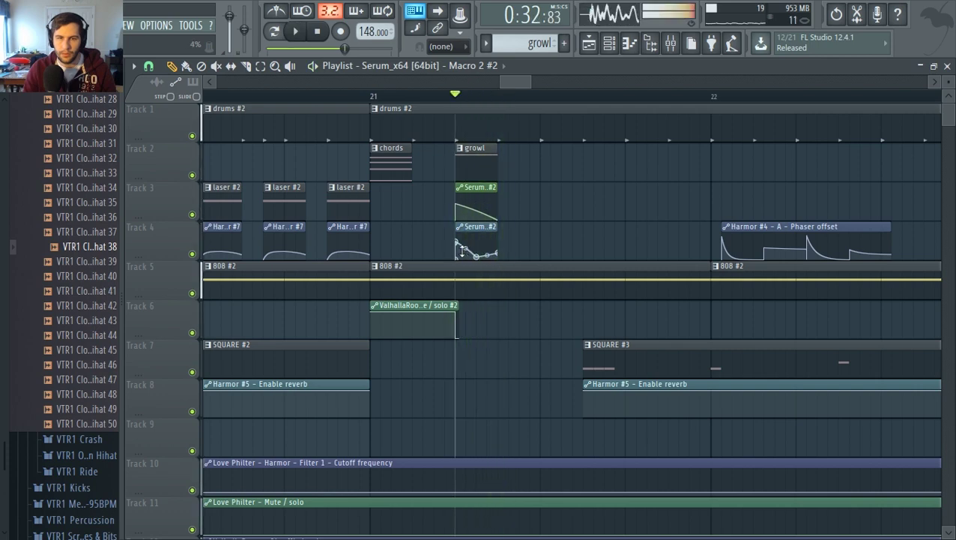
key("space")
key("space")
key("space")
key("space")
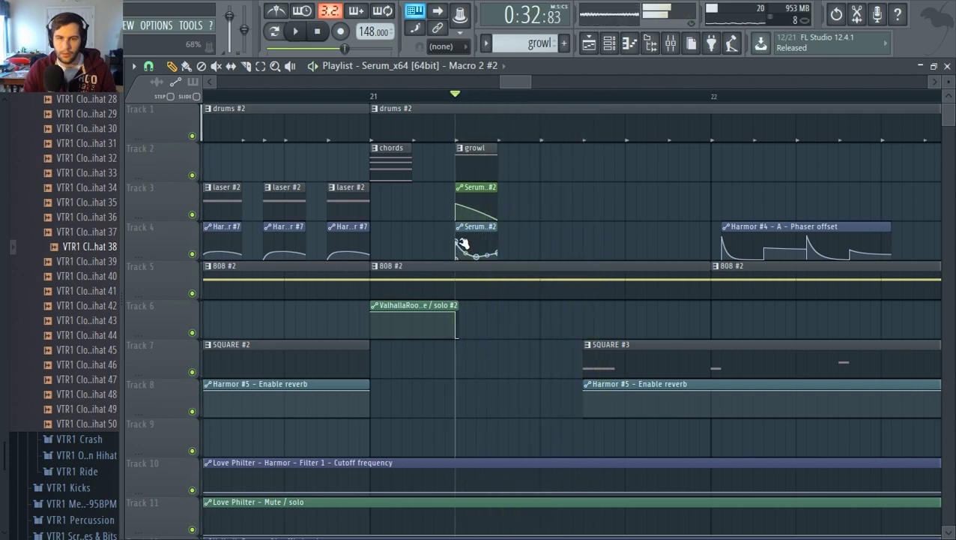
Flatten the Serum Macro 2 curve into a low gentle rise, lower its end slightly and listen to the growl
right_click(461, 243)
left_click(471, 259)
key("space")
key("space")
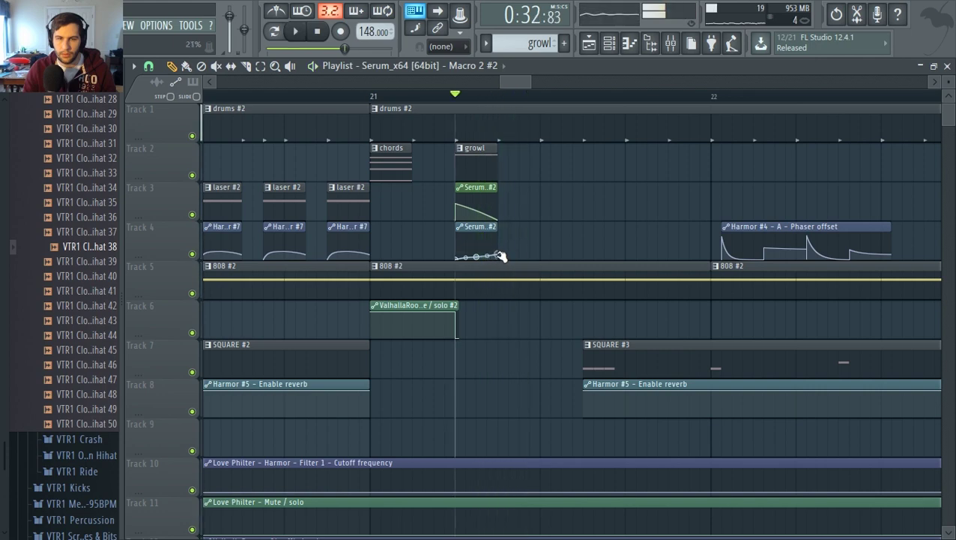
left_click_drag(499, 254, 499, 257)
key("space")
key("space")
Drop the start of the Serum Macro 1 curve to the bottom, shift its low peak earlier and replay the growl
left_click_drag(455, 203, 456, 219)
key("space")
key("space")
left_click_drag(477, 211, 465, 212)
key("space")
key("space")
key("space")
key("space")
key("space")
key("space")
key("space")
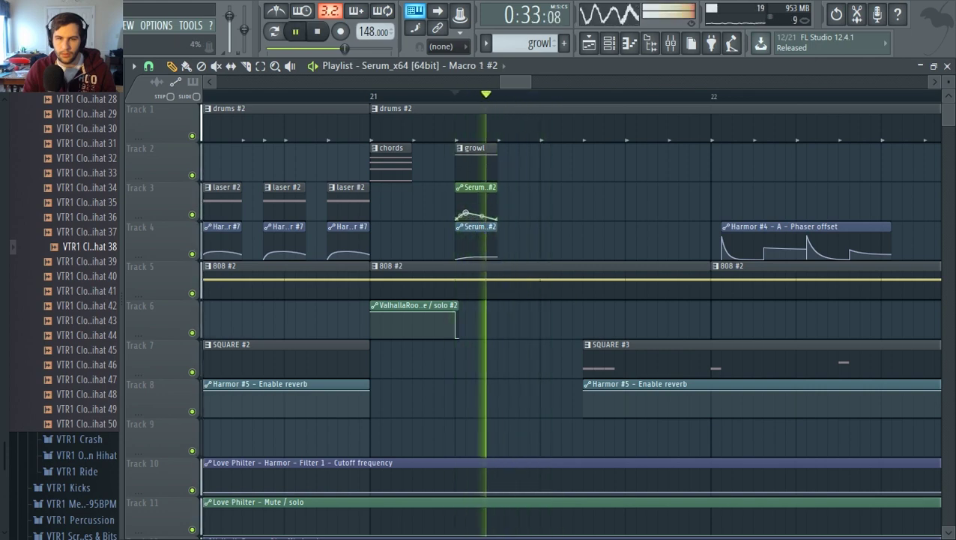
key("space")
Try adding an A6 note an octave beneath the growl pattern's A7 note, remove it and return to the playlist
double_click(484, 165)
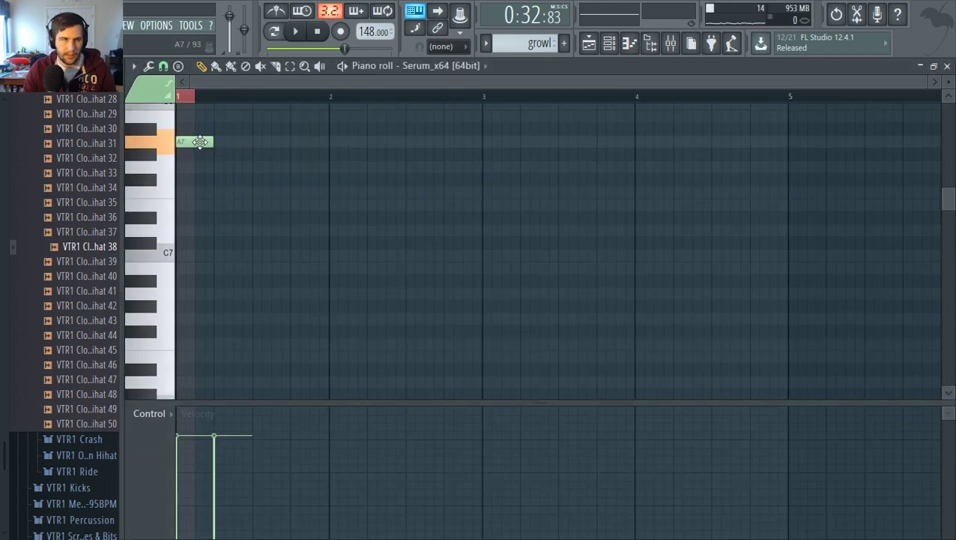
left_click_drag(194, 326, 167, 293)
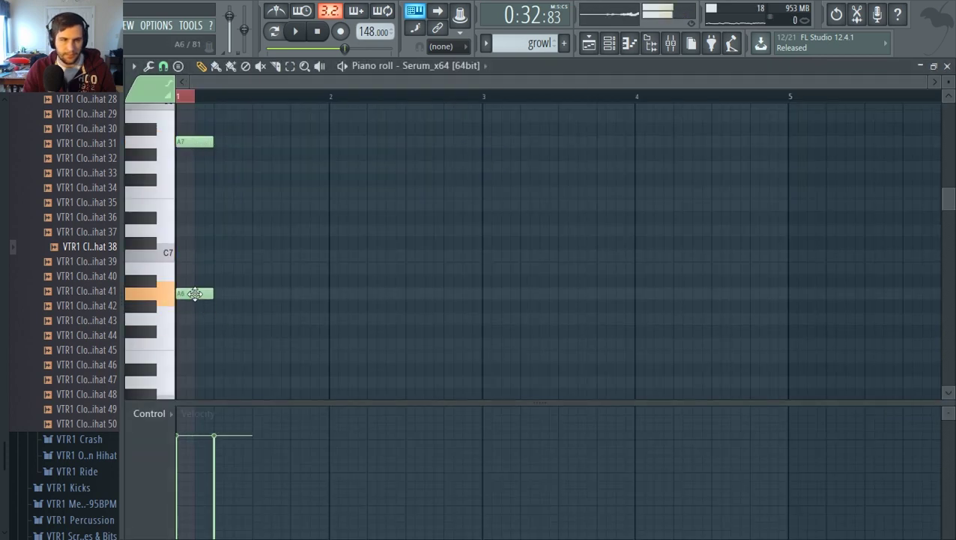
double_click(195, 293)
left_click(545, 355)
key("space")
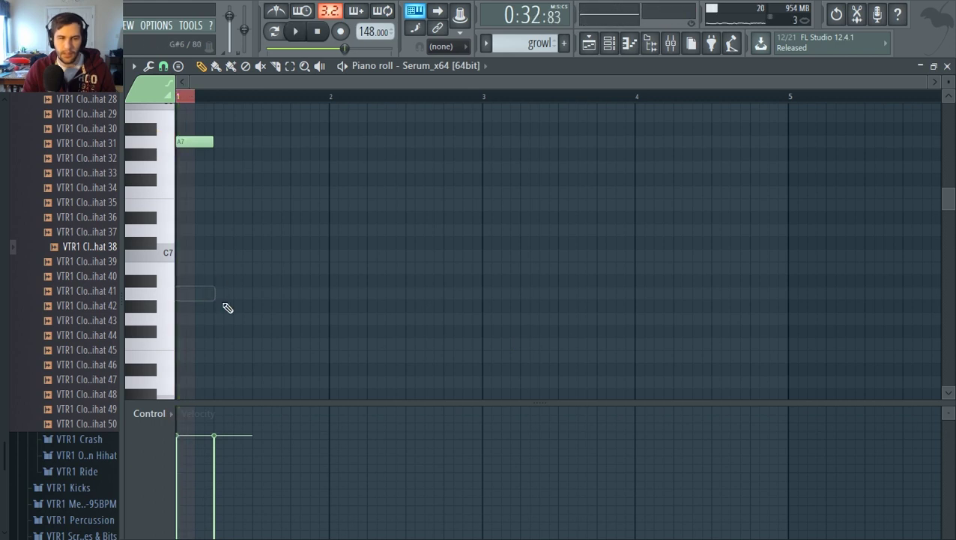
key("F5")
Reshape the Serum Macro 2 curve to fall from a raised start to a low level and listen to the growl
scroll(455, 222, "up", 3)
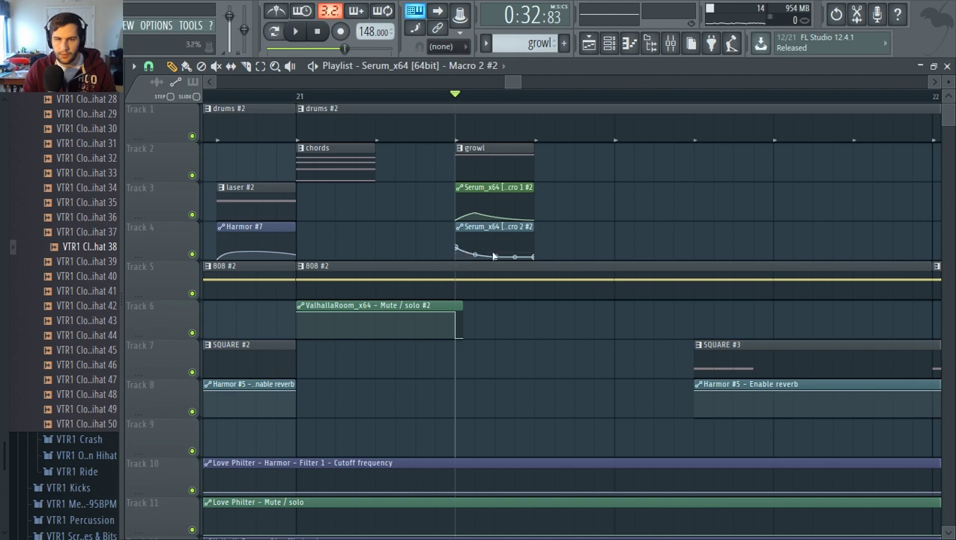
key("space")
key("space")
key("space")
key("space")
Steepen the early drop of the Serum Macro 2 curve down to the bottom and replay the growl repeatedly
left_click_drag(474, 256, 474, 262)
key("space")
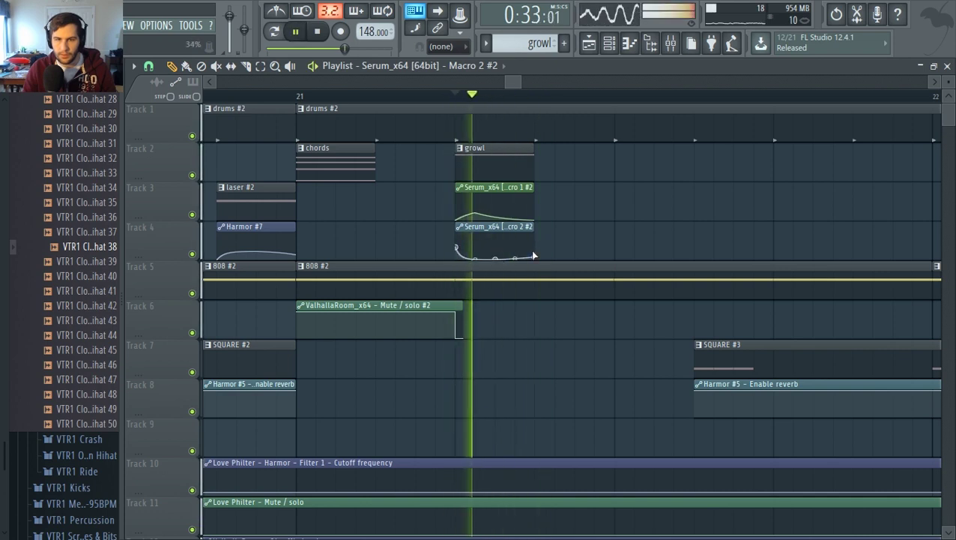
key("space")
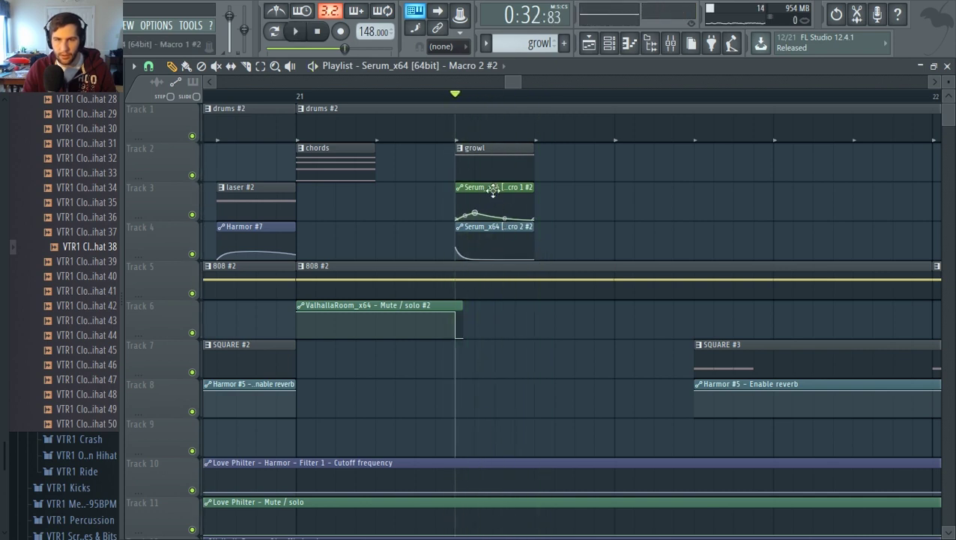
key("space")
key("space")
key("space")
key("space")
key("space")
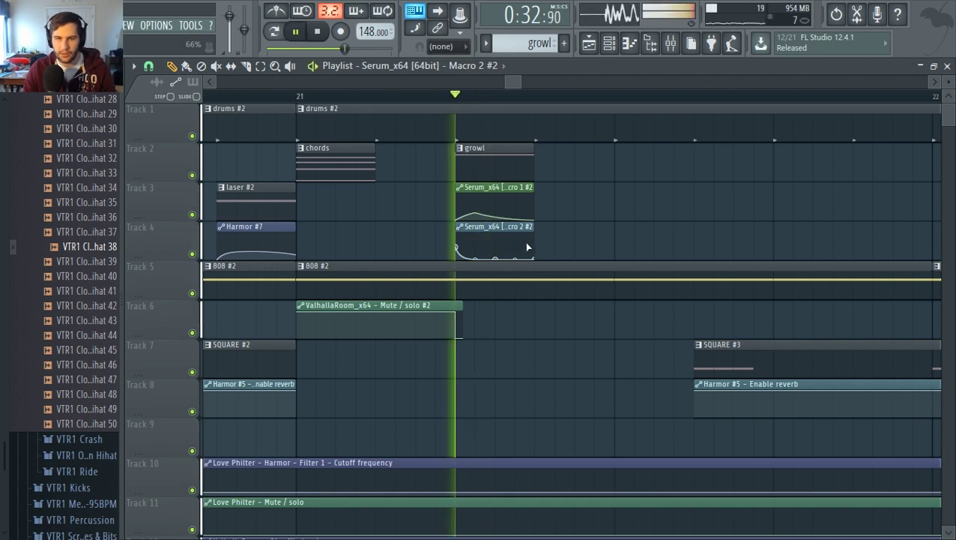
Shorten the growl clip together with its two Serum macro clips, adjust the Macro 2 midpoint and listen
key("space")
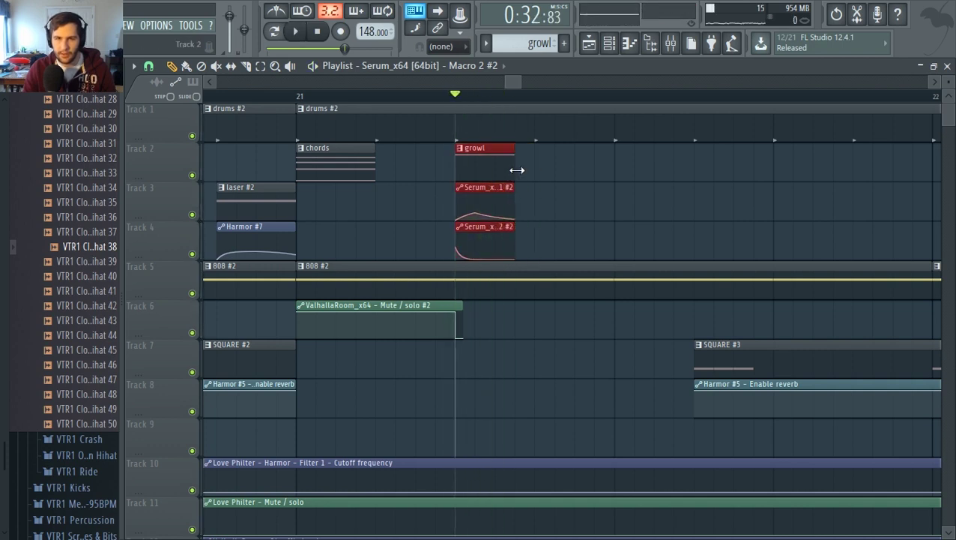
key("space")
mouse_move(473, 259)
left_mouse_down()
mouse_move(474, 248)
mouse_move(474, 257)
left_mouse_up()
key("space")
key("space")
key("space")
key("space")
key("space")
key("space")
Turn the Serum Macro 1 curve into a steep fall from a mid-height start and listen to the half-beat growl
mouse_move(475, 211)
left_mouse_down()
mouse_move(457, 204)
mouse_move(484, 221)
left_mouse_up()
key("space")
key("space")
key("space")
key("space")
key("space")
key("space")
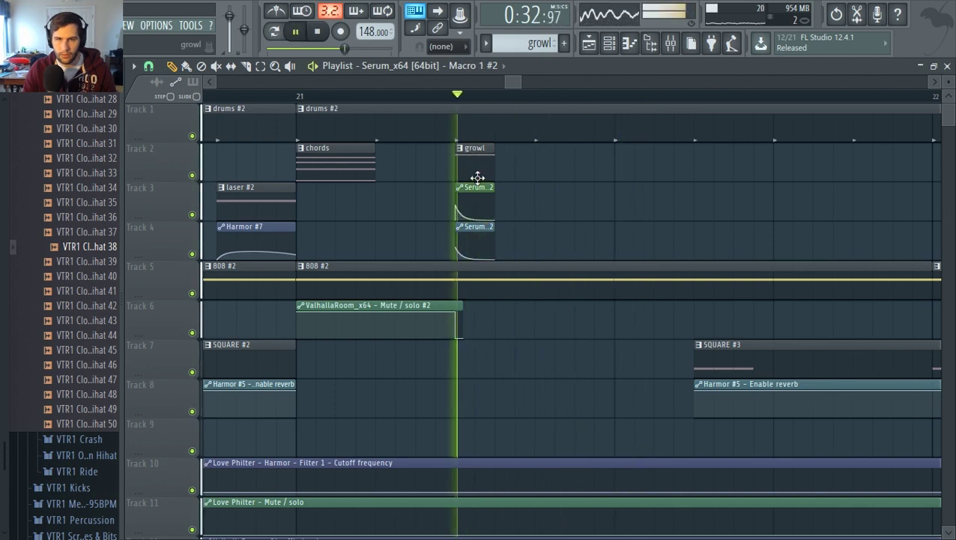
Audition the growl pattern's note an octave lower at A6, raise it to A9 and return to the playlist
left_click(477, 173)
key("space")
double_click(478, 174)
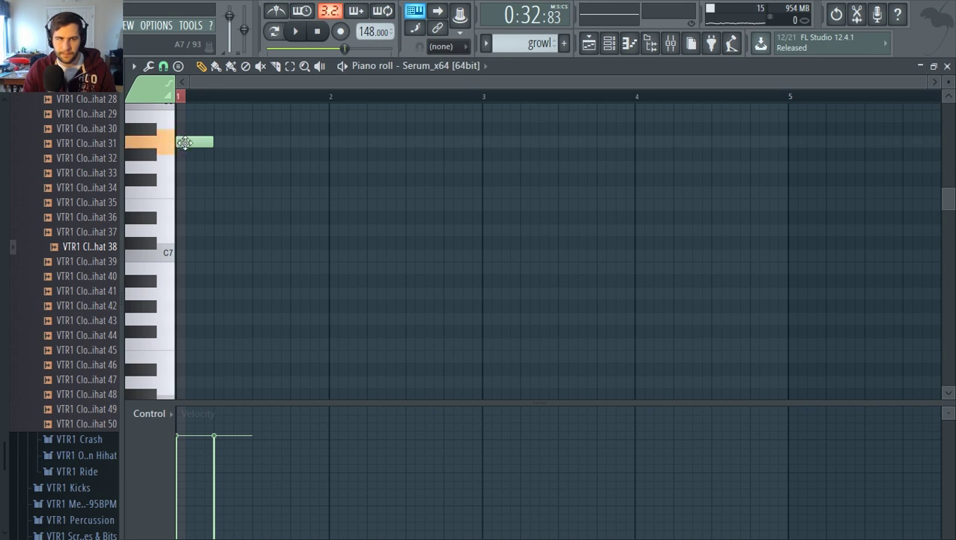
left_click_drag(185, 143, 177, 301)
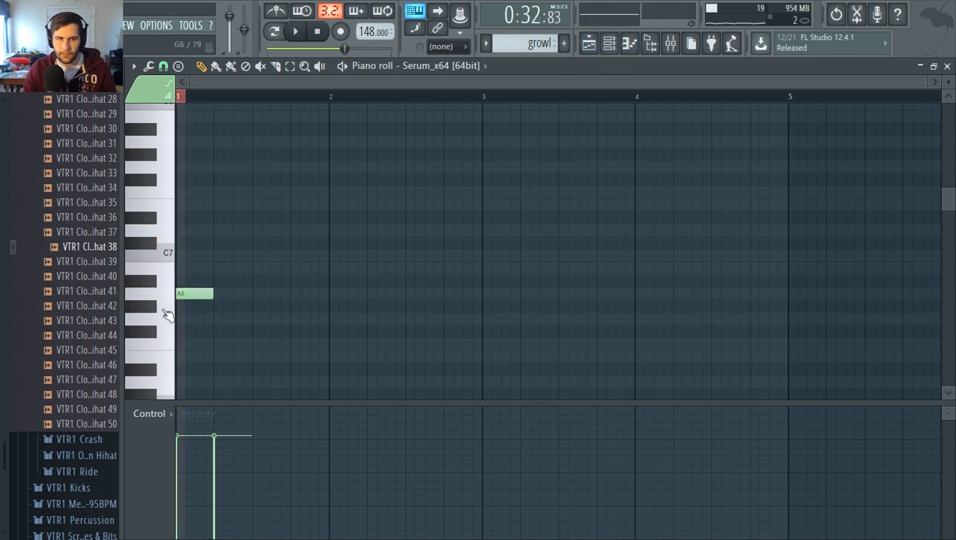
left_click_drag(177, 393, 172, 148)
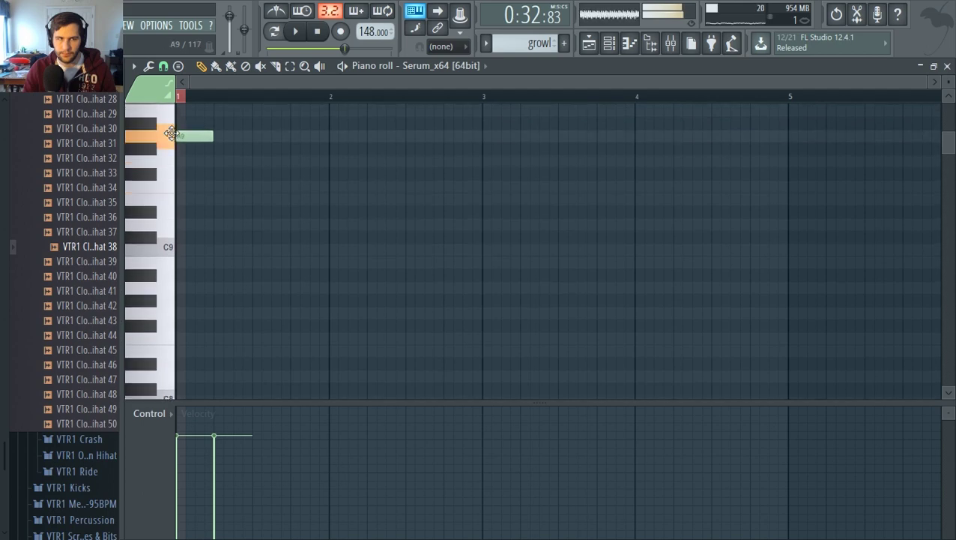
left_click(600, 45)
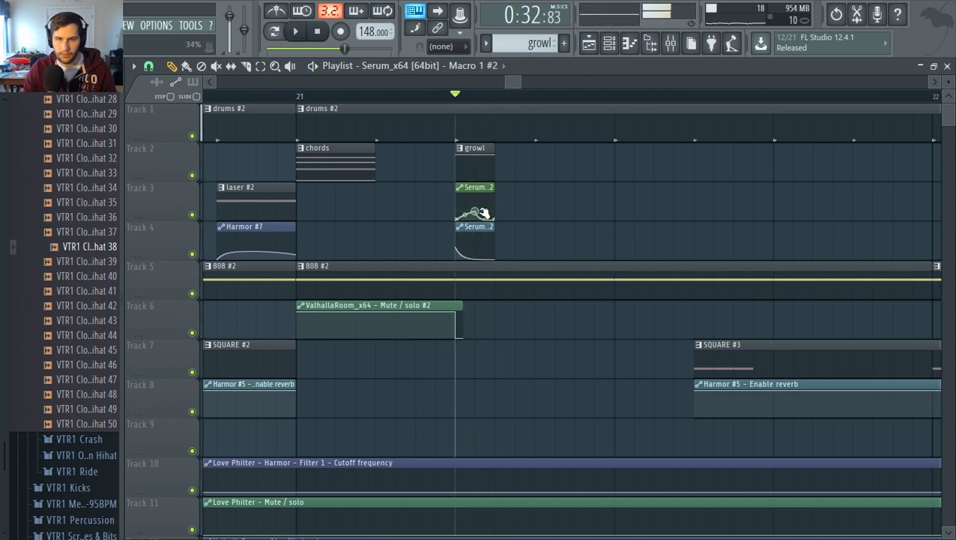
Shift the Serum Macro 1 peak to the clip's start so the curve falls steeply, and play the growl
left_click_drag(478, 212, 449, 207)
key("space")
key("space")
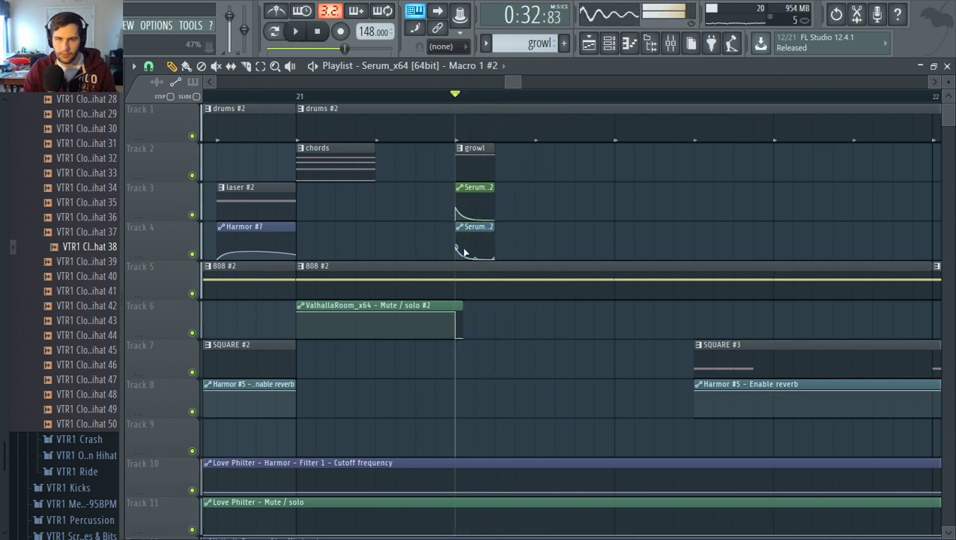
Reshape the Serum Macro 2 curve into a low bowed fall, raise its start slightly and listen to the growl
key("space")
key("space")
key("space")
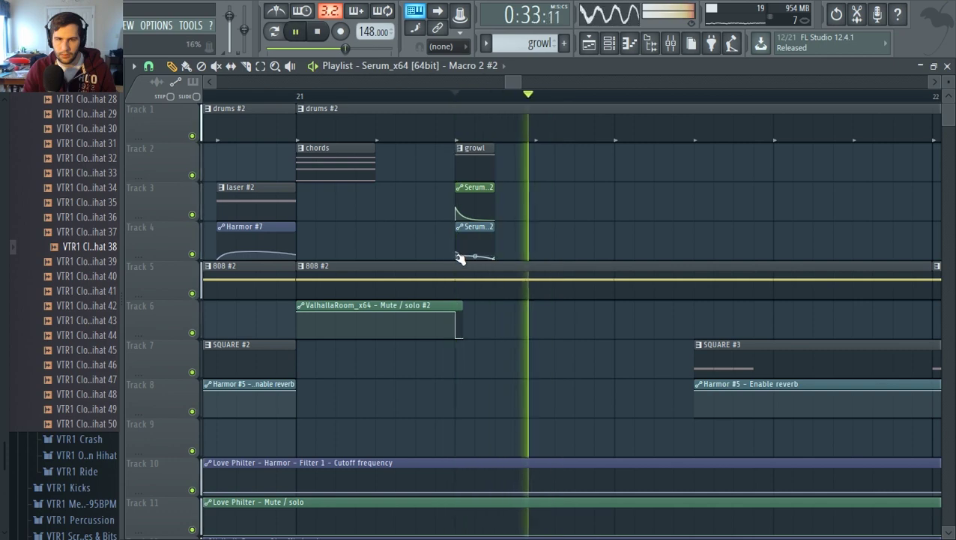
key("space")
key("space")
key("space")
left_click_drag(460, 251, 463, 244)
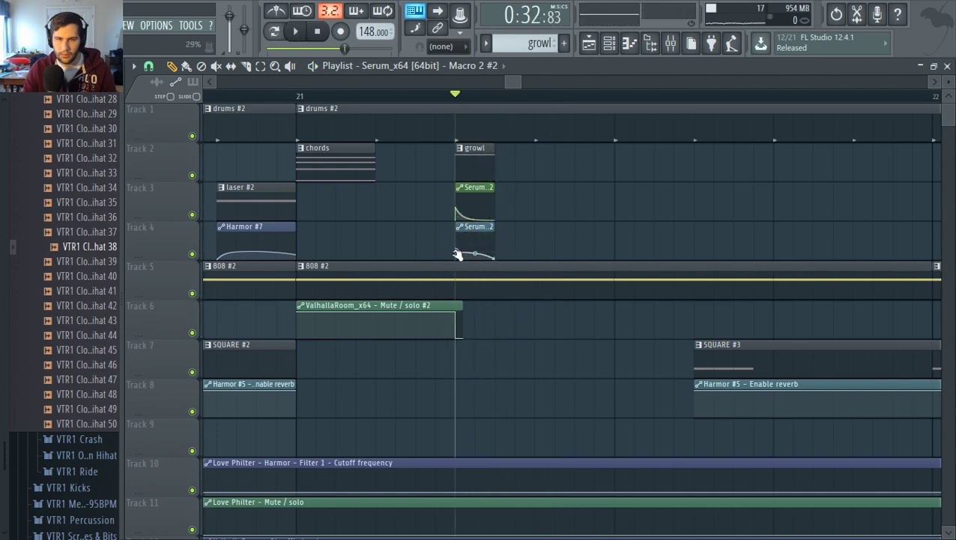
Reshape the Serum Macro 2 curve into a nearly straight fall while auditioning the growl
key("space")
key("space")
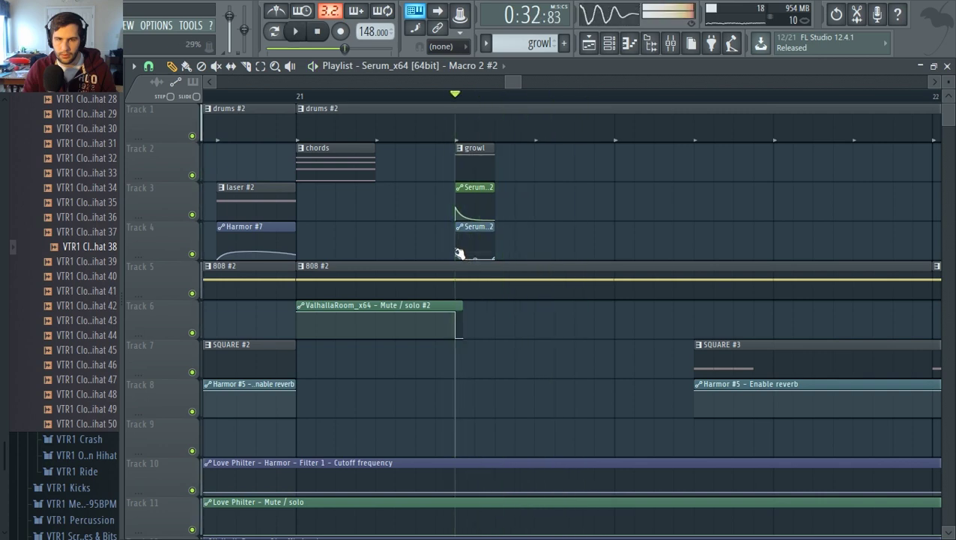
key("space")
left_click_drag(464, 254, 473, 261)
key("space")
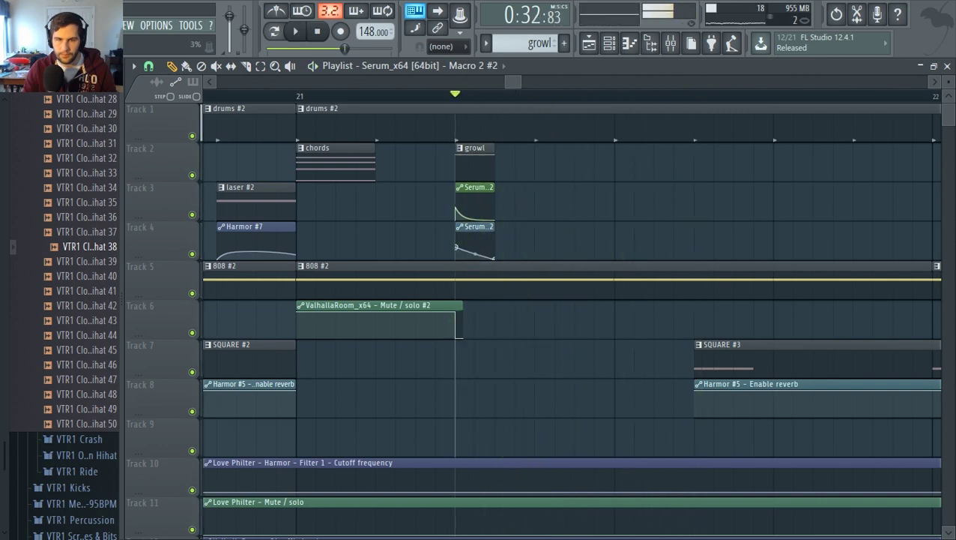
Play the drop from bar 19 through the growl and into bar 23
scroll(466, 252, "down", 8)
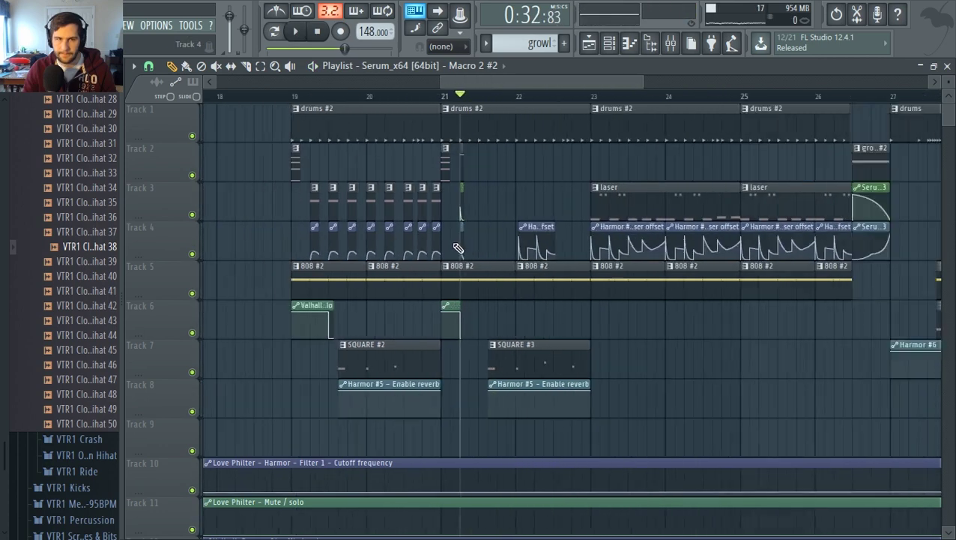
left_click(344, 96)
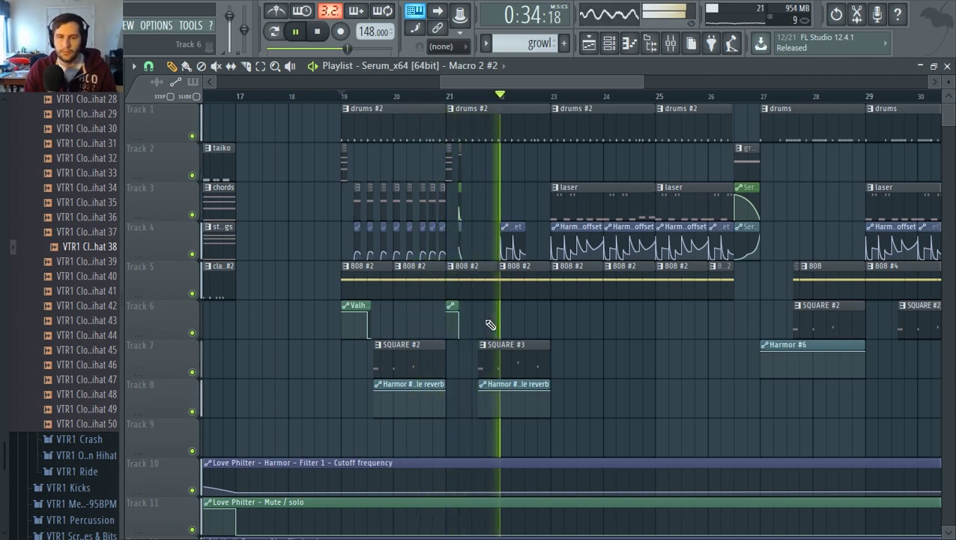
scroll(349, 299, "up", 3)
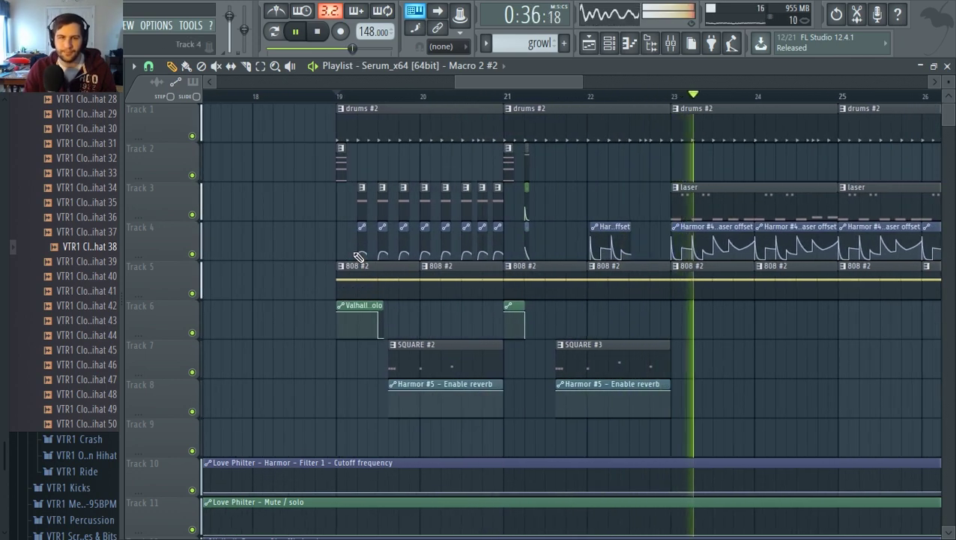
key("space")
Delete the phaser offset clip at bar 22 and copy the bar 19–20 laser clips with their automation into bars 21–22
left_click_drag(352, 250, 484, 216)
scroll(643, 227, "down", 3)
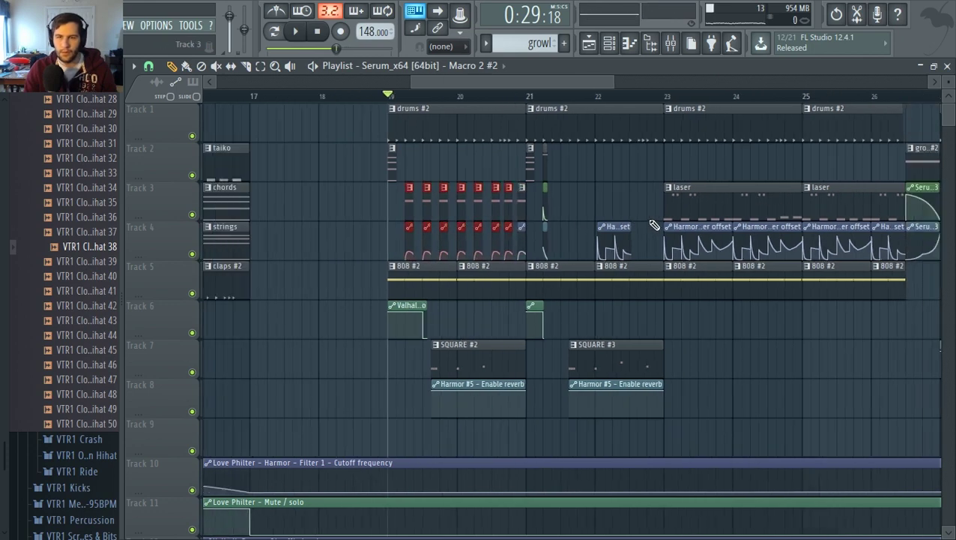
right_click(633, 230)
scroll(628, 231, "up", 2)
left_click_drag(404, 244, 528, 205)
key("ctrl+c")
key("ctrl+v")
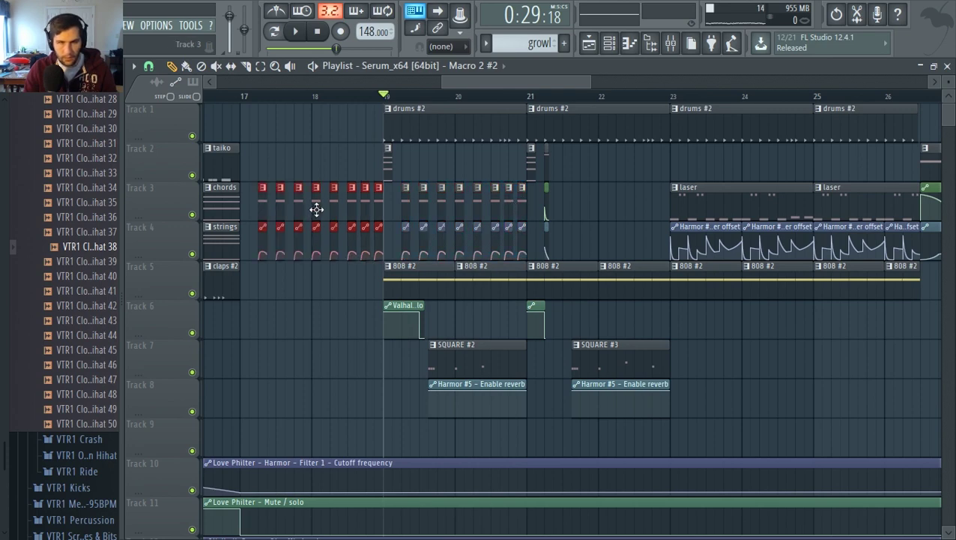
left_click_drag(317, 209, 603, 207)
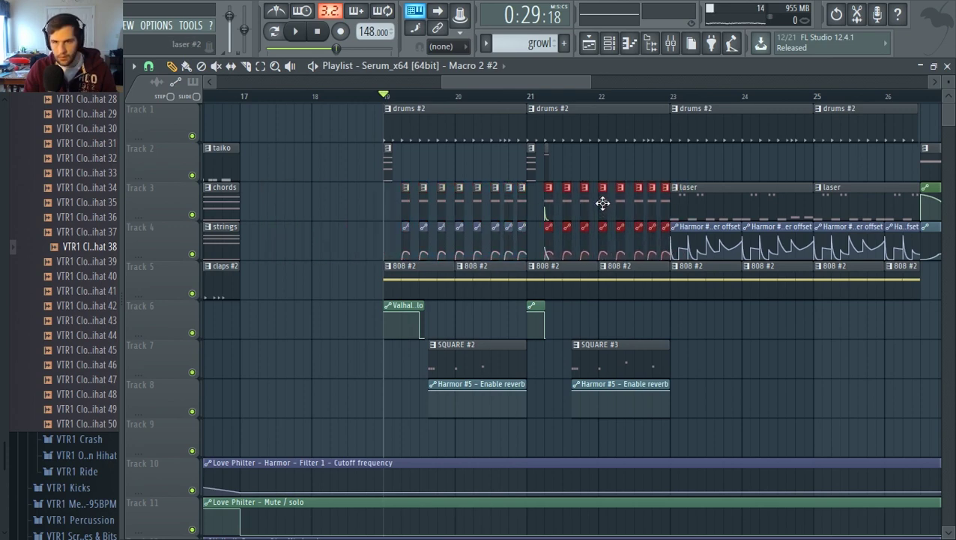
Delete the copied laser clip and its Harmor automation where they overlap the growl after bar 21
scroll(602, 201, "up", 3)
left_click(530, 185, "ctrl")
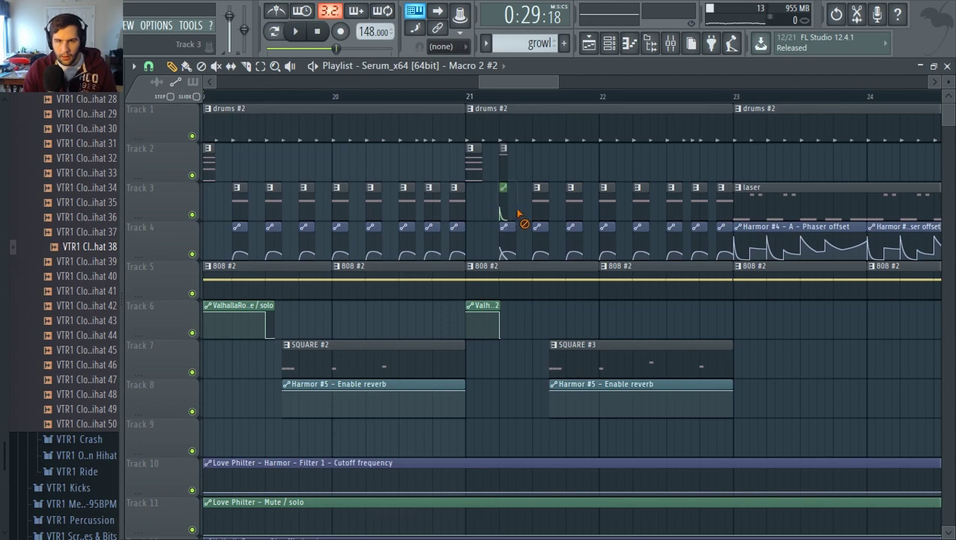
scroll(522, 242, "down", 3, "ctrl")
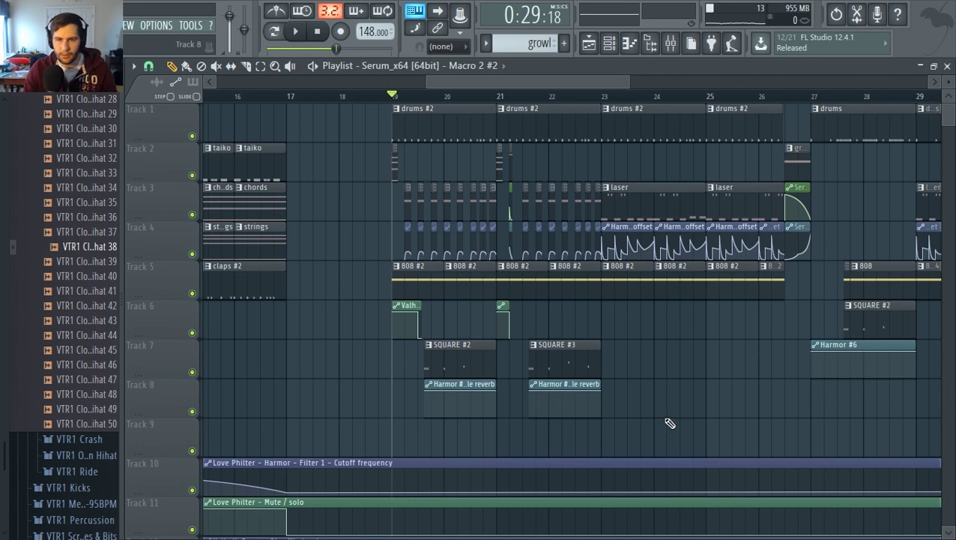
Play the drop from bar 19 to bar 29 to review the repeated laser section
scroll(667, 405, "up", 2, "ctrl")
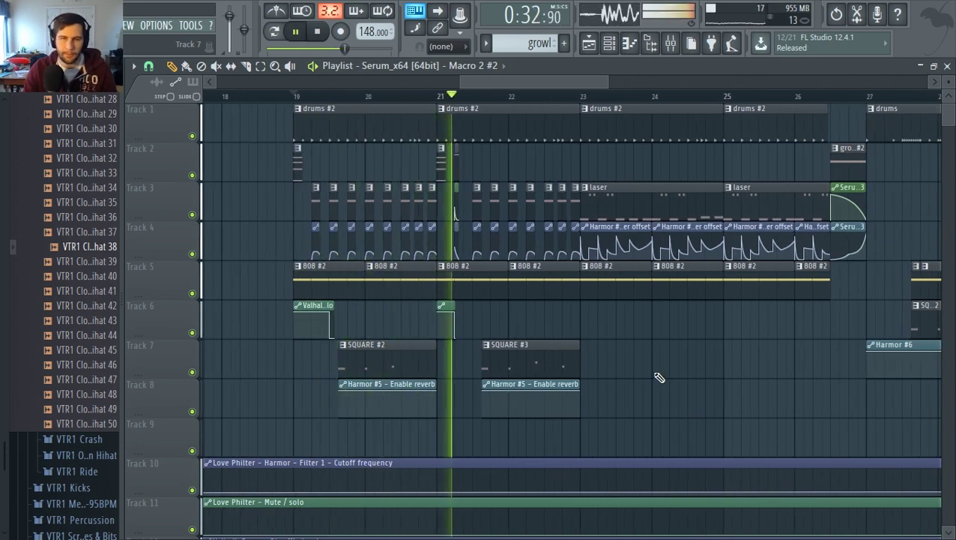
scroll(502, 316, "up", 3, "ctrl")
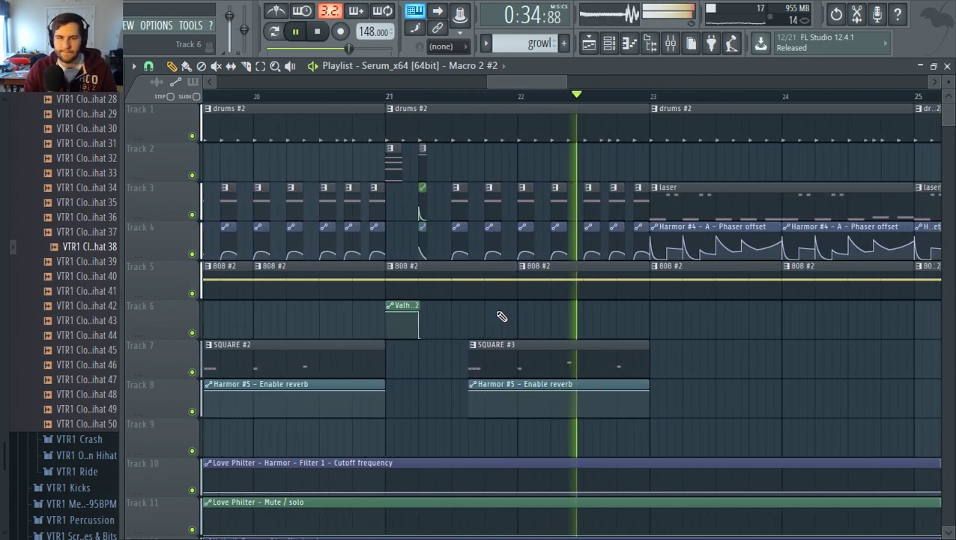
scroll(496, 314, "down", 3, "ctrl")
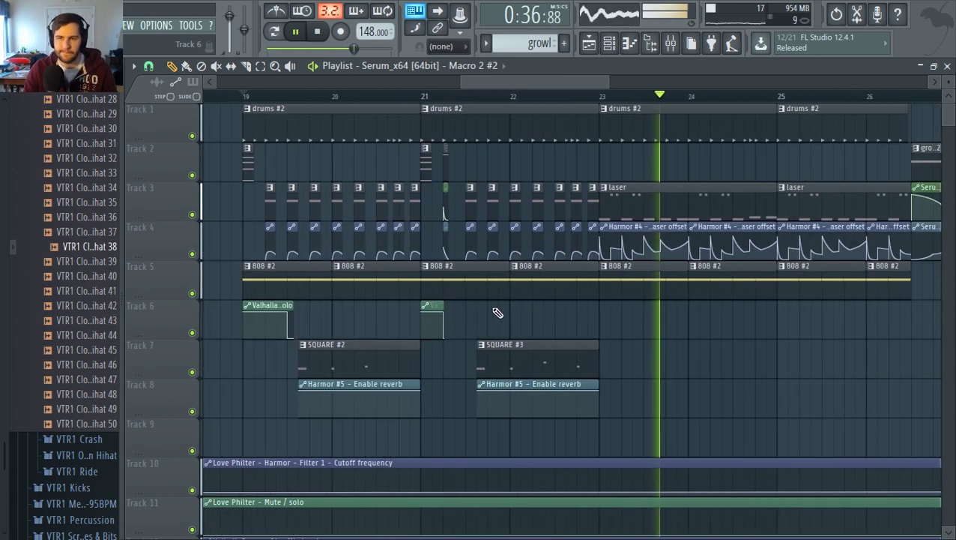
mouse_move(630, 416)
left_mouse_down()
mouse_move(519, 383)
mouse_move(633, 397)
left_mouse_up()
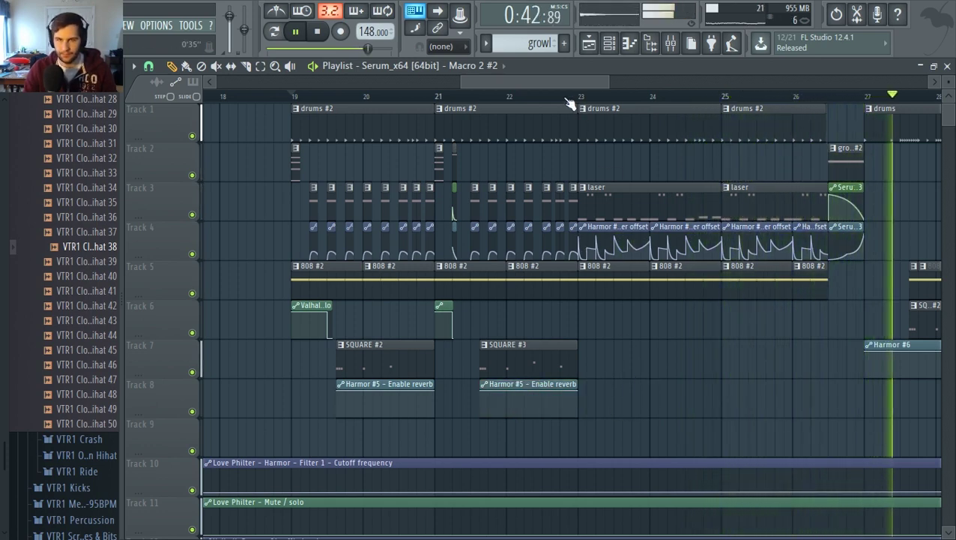
left_click_drag(565, 83, 600, 103)
scroll(547, 262, "down", 2)
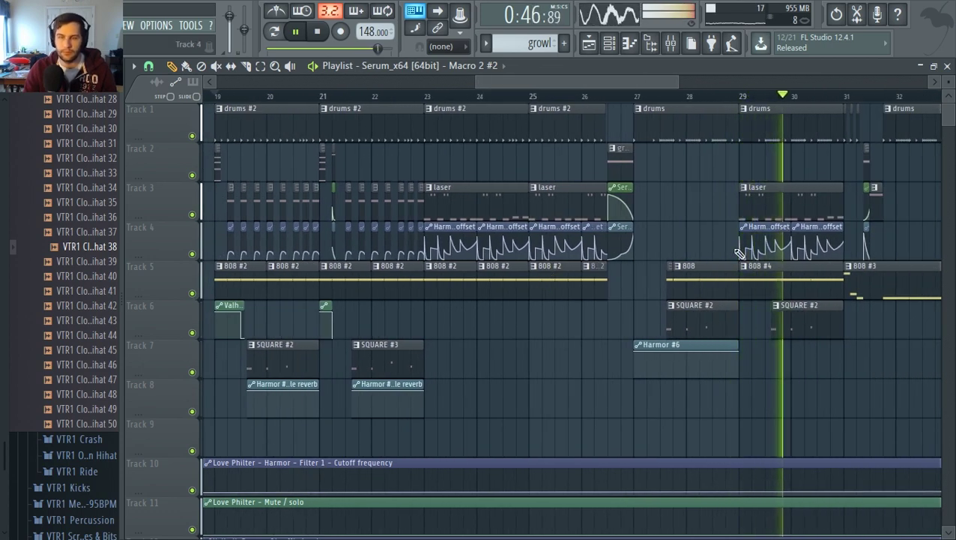
Stop playback and delete the laser pattern and its phaser offset automation clips from bars 29 and 30
key("space")
right_click(798, 178)
right_click(764, 232)
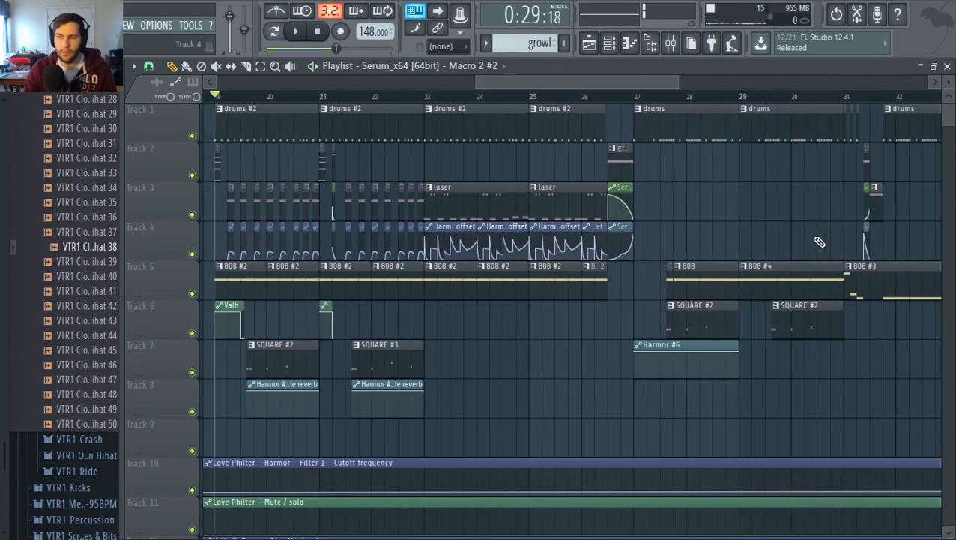
scroll(824, 225, "down", 3)
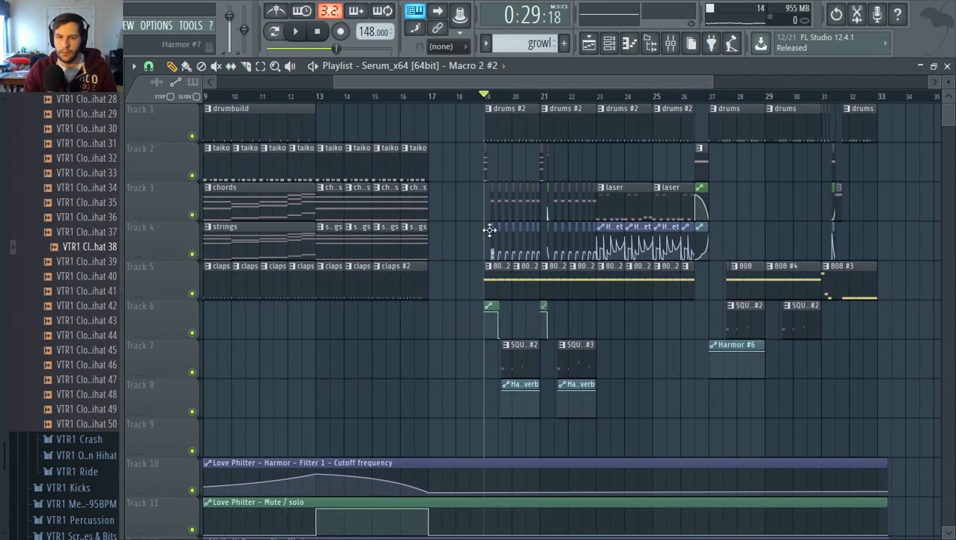
Reshape the Harmor #7 automation under the laser clips into a lower arch while playing the drop
scroll(489, 230, "up", 3)
key("space")
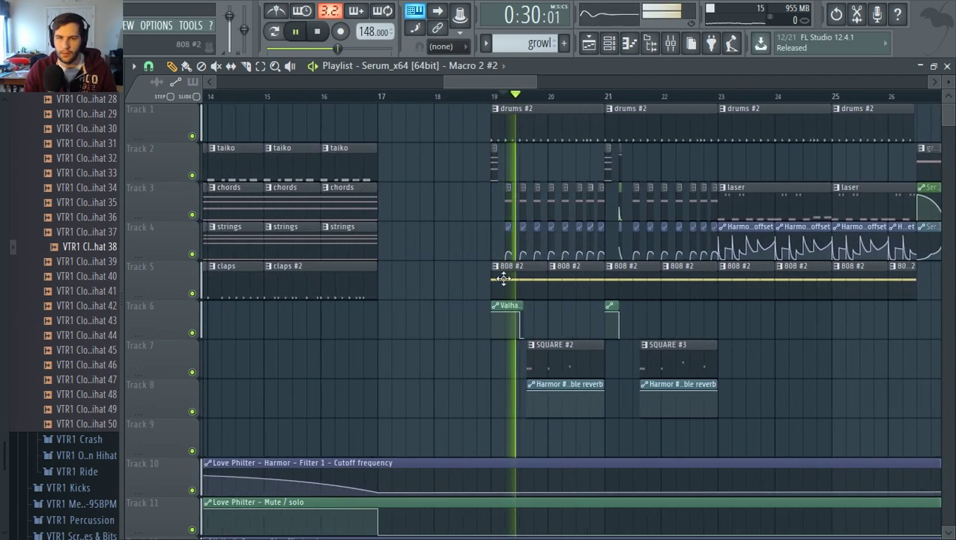
scroll(504, 279, "up", 3)
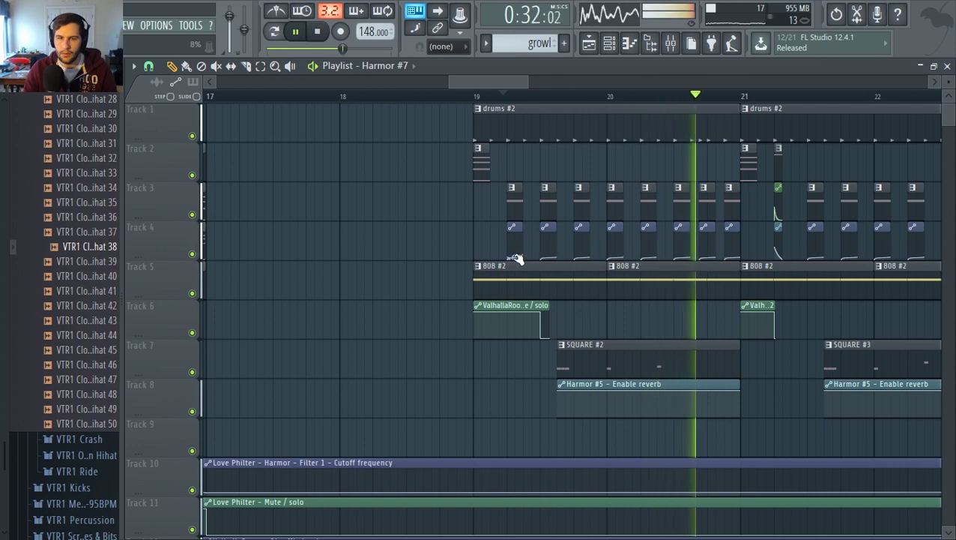
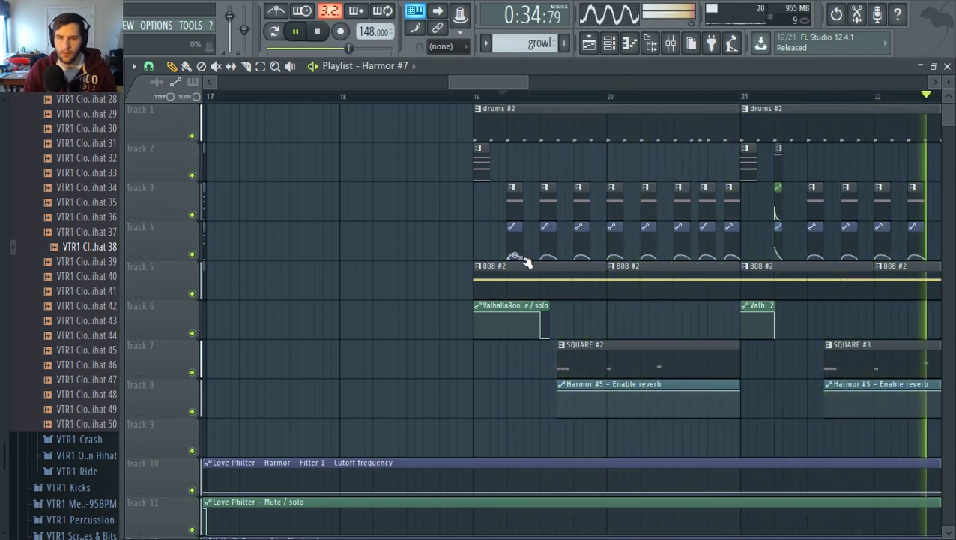
scroll(596, 235, "down", 6)
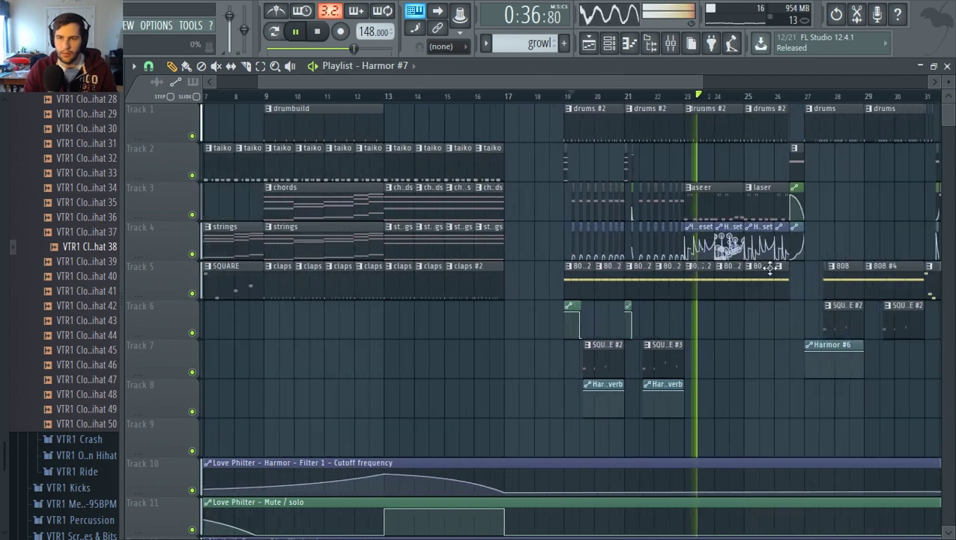
key("space")
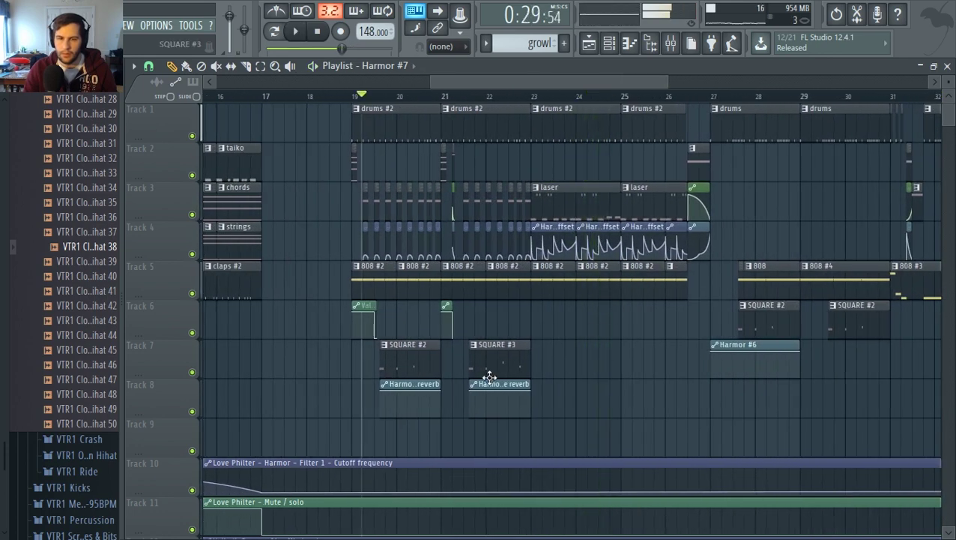
Duplicate the SQUARE #2 and SQUARE #3 clips with their reverb automation into bars 23–26, ending at bars 25 and 27, and listen
left_click_drag(542, 379, 380, 370, "ctrl")
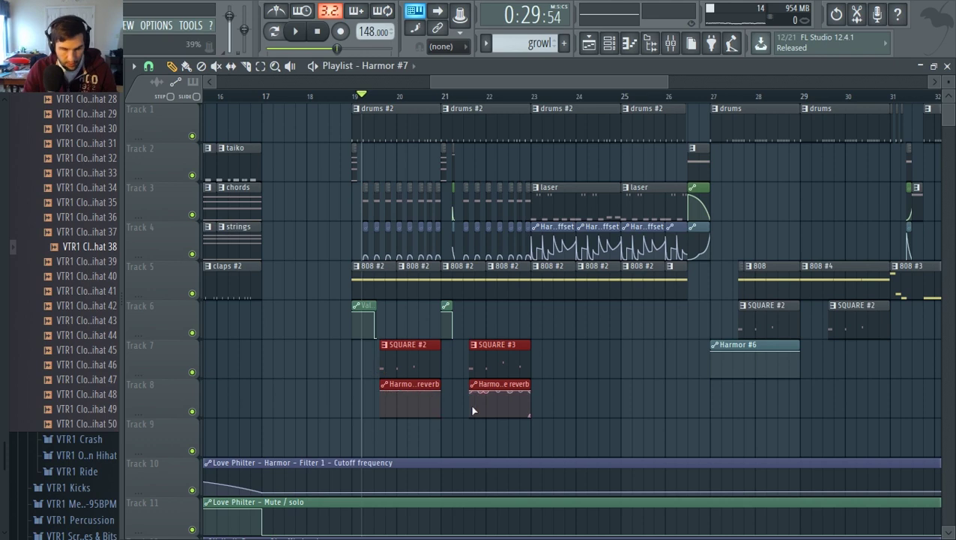
left_click_drag(473, 410, 647, 342, "shift")
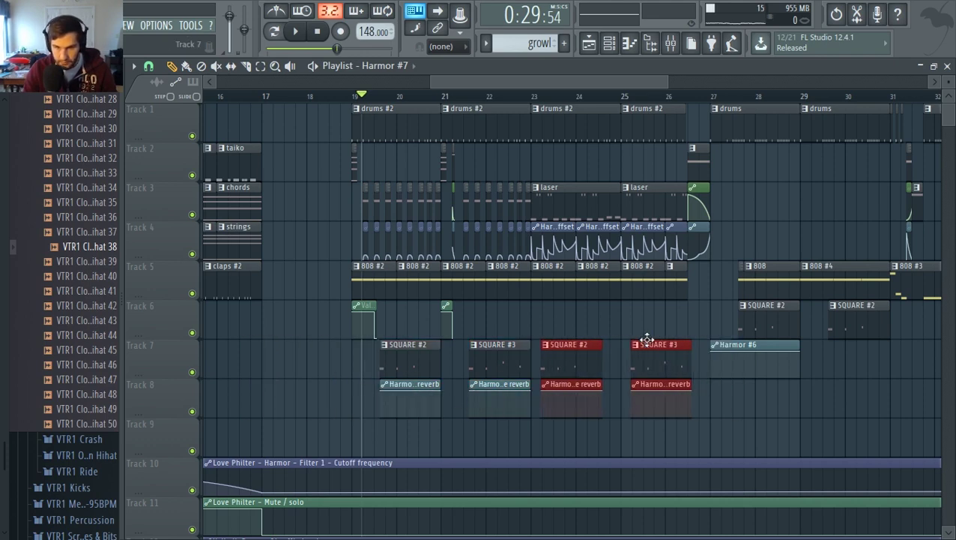
scroll(540, 365, "up", 4)
scroll(493, 365, "down", 3)
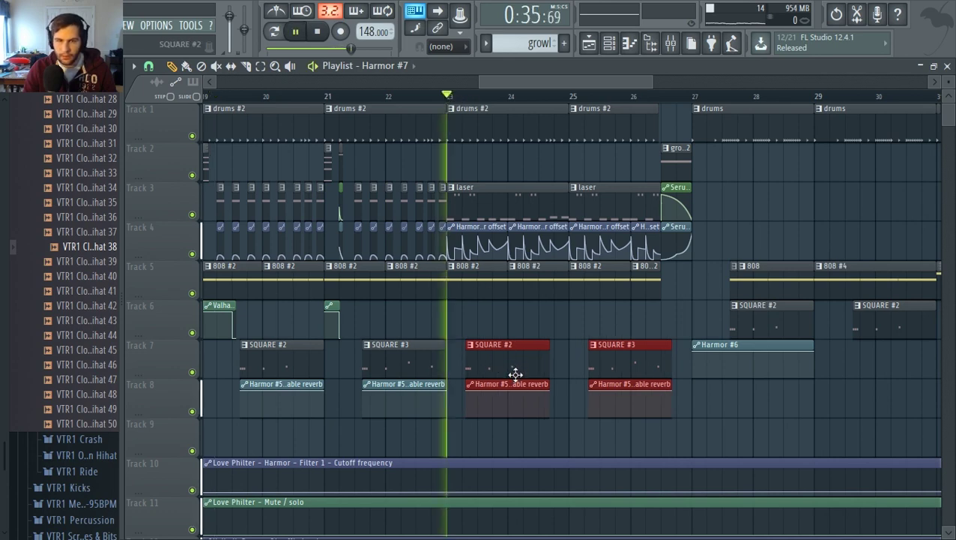
left_click_drag(516, 374, 520, 357)
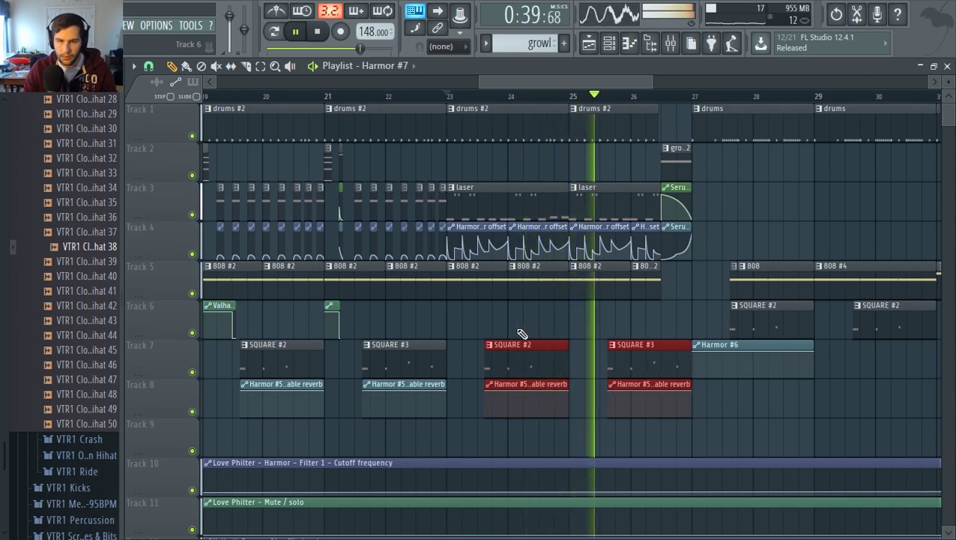
left_click(562, 324)
key("space")
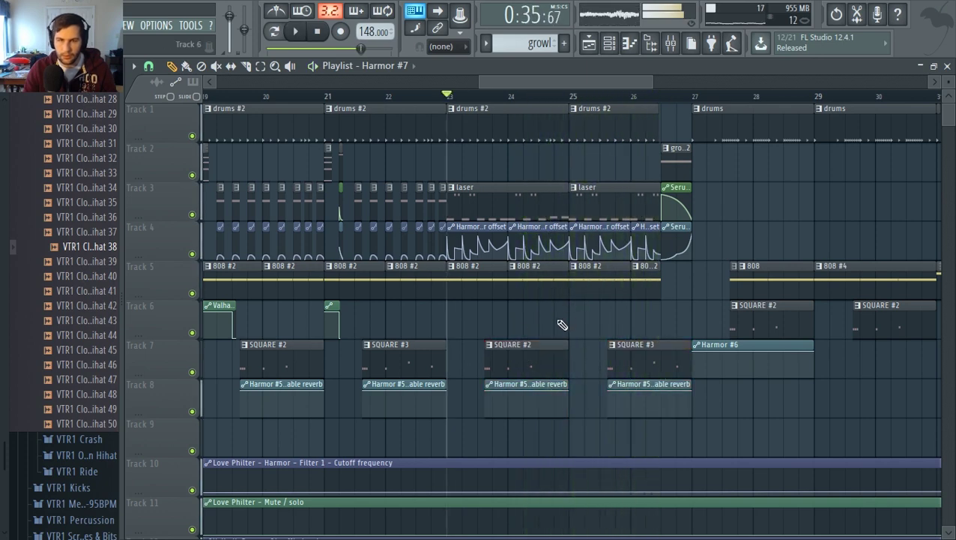
Open the chords pattern from bar 19 and bring up ValhallaRoom on its Harmor mixer track
scroll(562, 324, "down", 5)
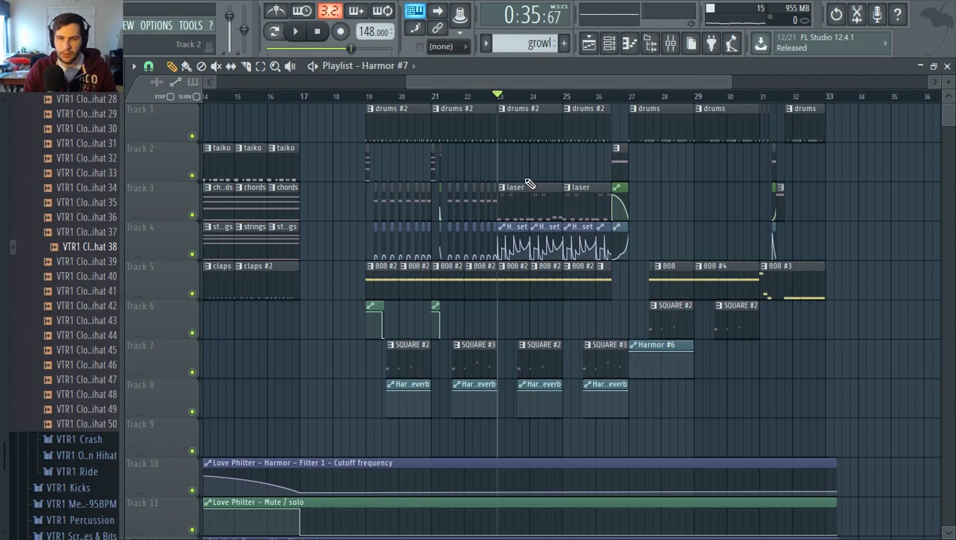
scroll(529, 184, "up", 3)
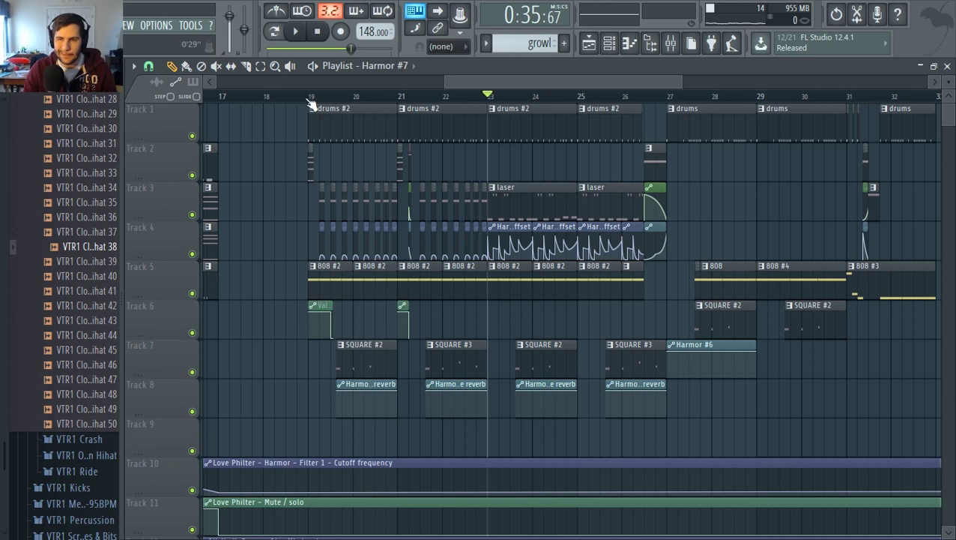
scroll(272, 216, "up", 8)
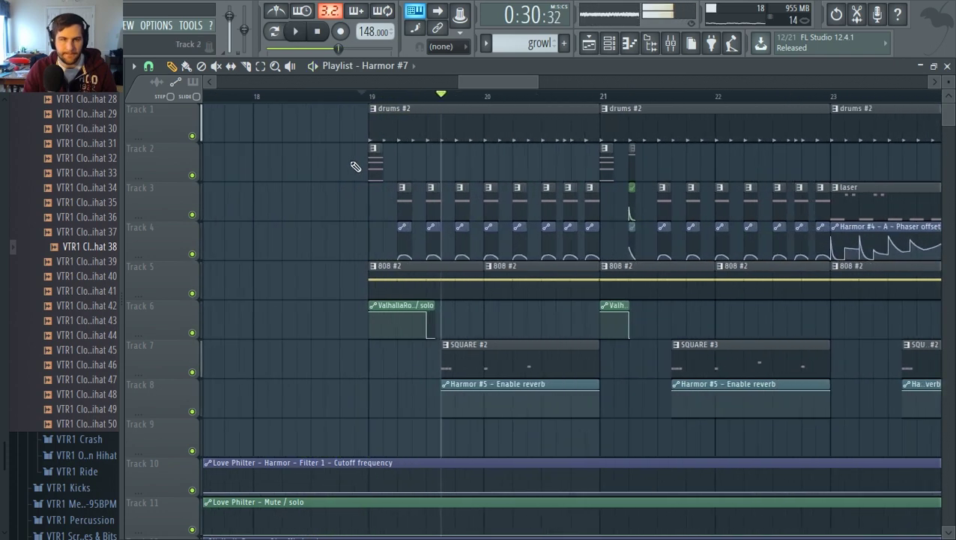
double_click(392, 163)
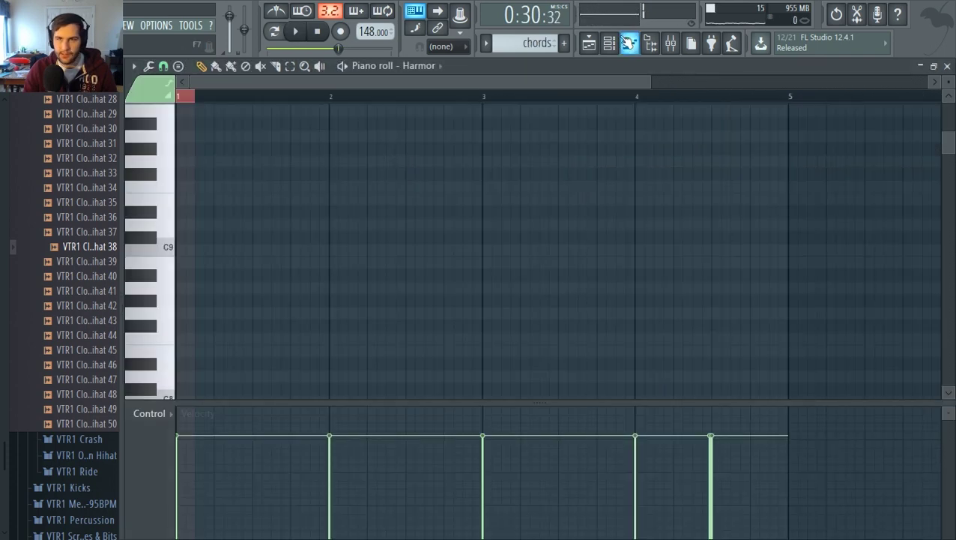
key("F6")
left_click(669, 45)
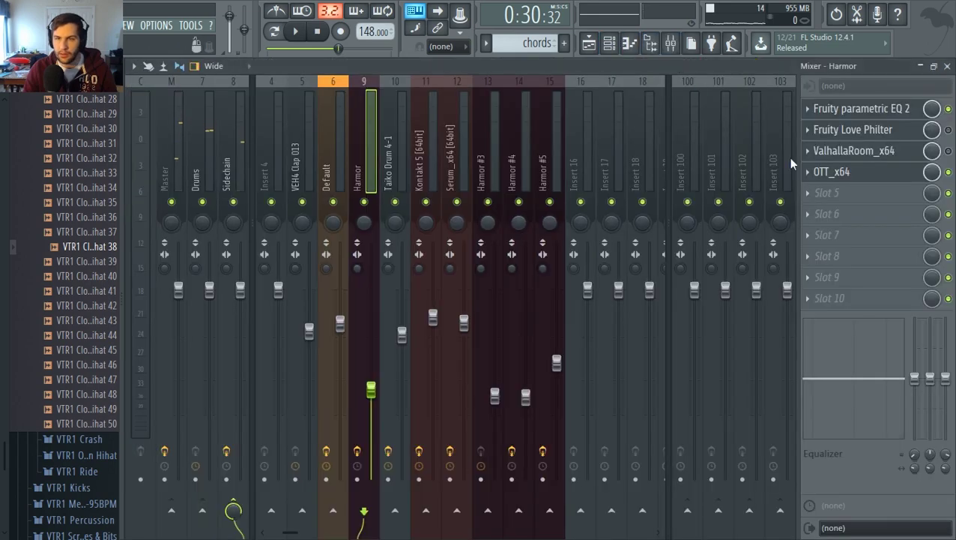
left_click(895, 170)
left_click(862, 151)
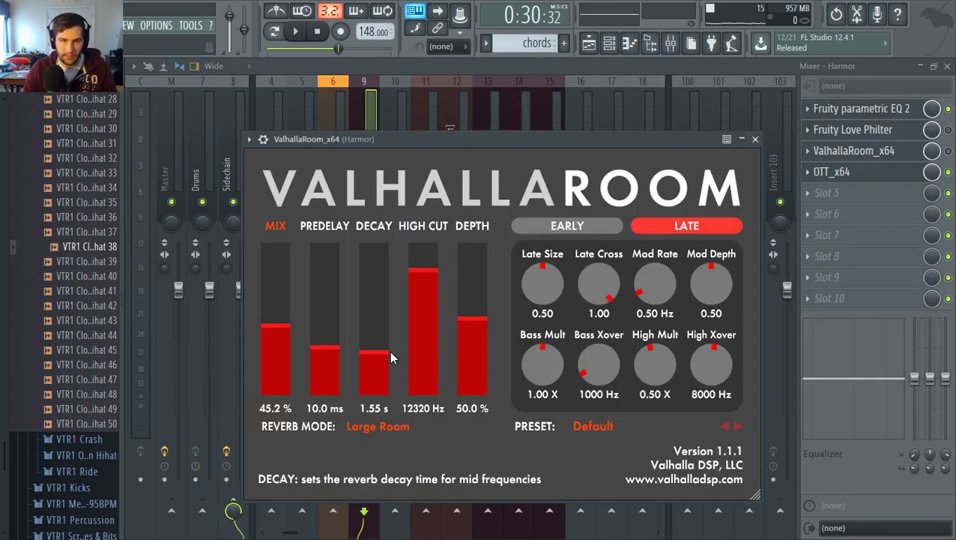
Play the drop, solo the Harmor mixer track and enable its ValhallaRoom reverb
key("space")
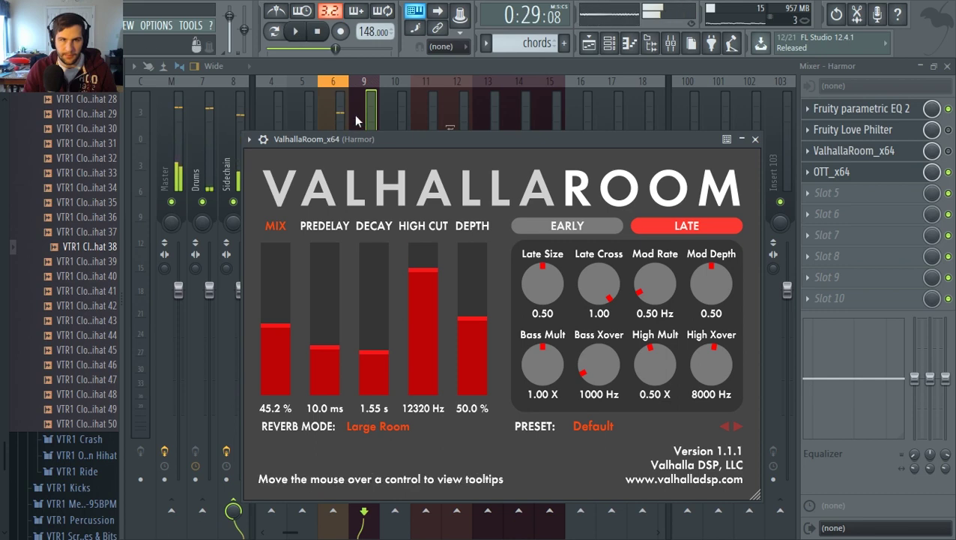
left_click(356, 120)
right_click(365, 202)
left_click(948, 152)
left_click(897, 154)
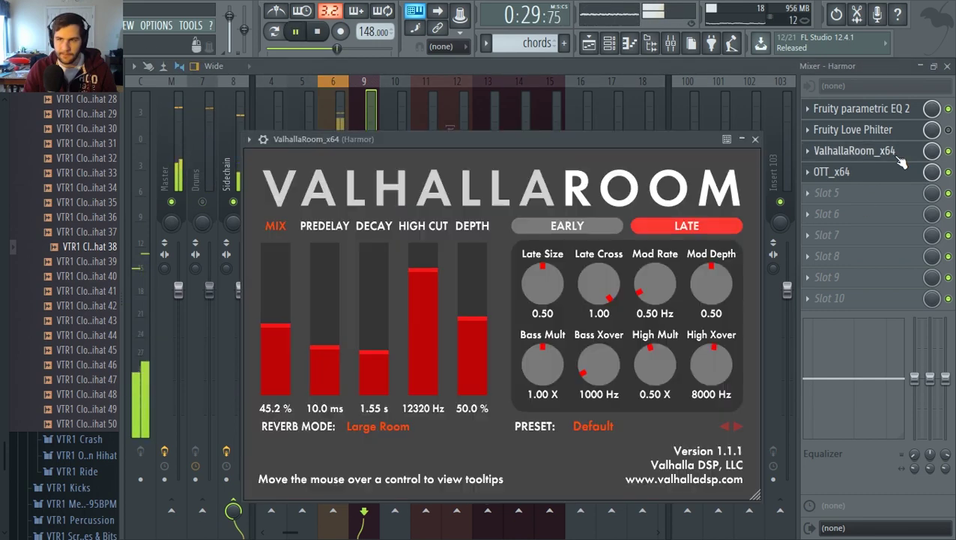
Inspect the OTT compressor on the soloed Harmor mixer track while the drop plays
left_click(873, 192)
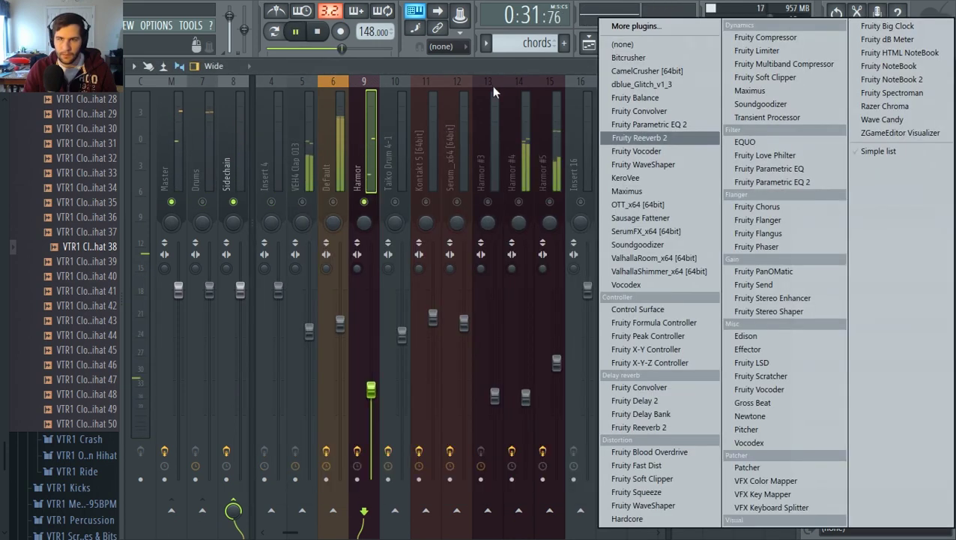
left_click(494, 91)
left_click(877, 178)
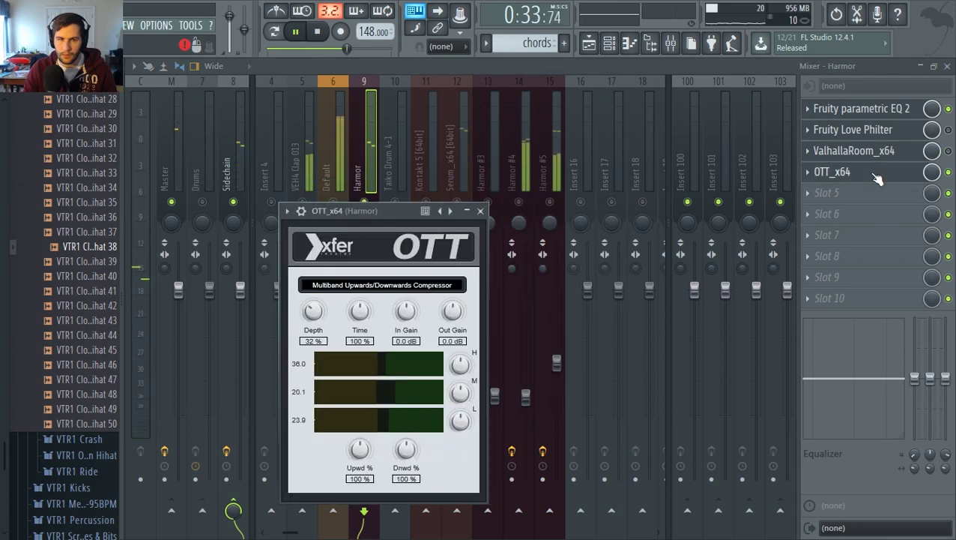
left_click(877, 178)
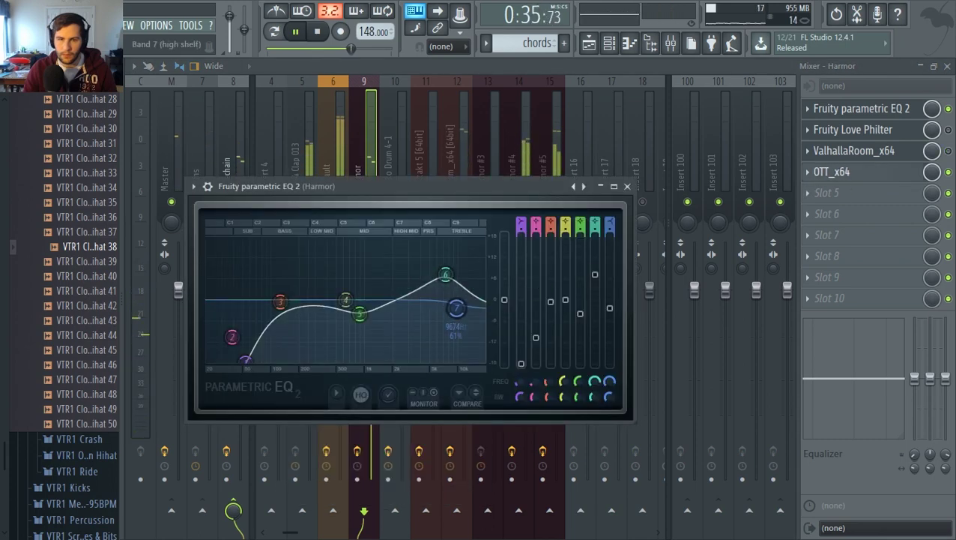
Raise bands 5 and 7 of the Harmor track's Parametric EQ 2 and boost band 6 near 7.8 kHz while replaying the chords
left_click_drag(456, 308, 462, 304)
left_click_drag(360, 313, 368, 305)
key("space")
key("space")
key("space")
key("space")
left_click_drag(446, 274, 451, 267)
key("space")
left_click_drag(369, 305, 371, 299)
key("space")
key("space")
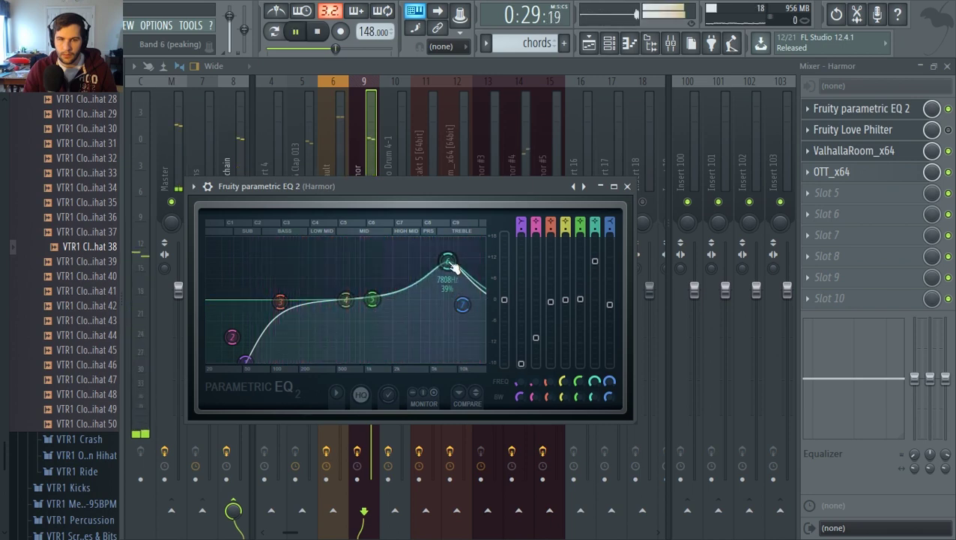
key("space")
Lower the Harmor track's ValhallaRoom mix to 23.5 % and return to the playlist
left_click(876, 149)
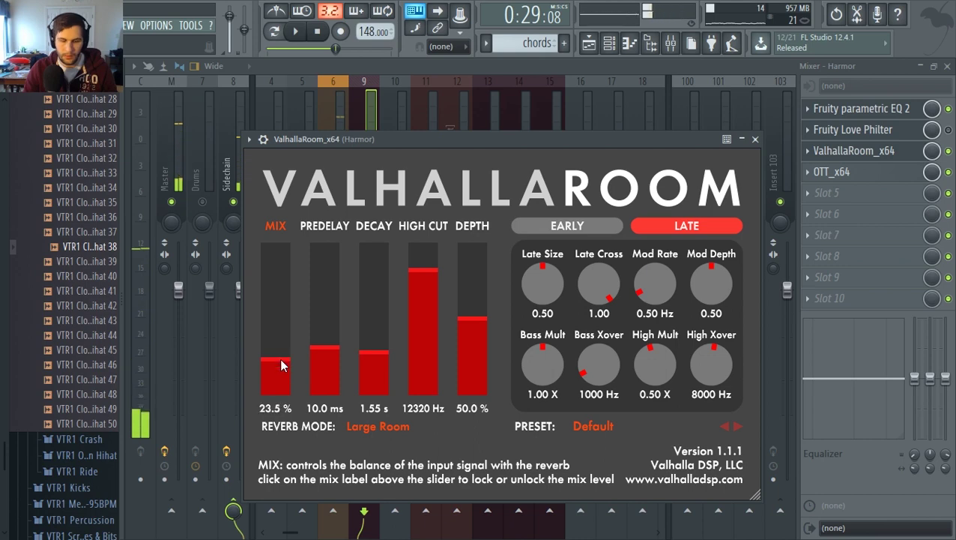
key("space")
left_click(589, 44)
key("space")
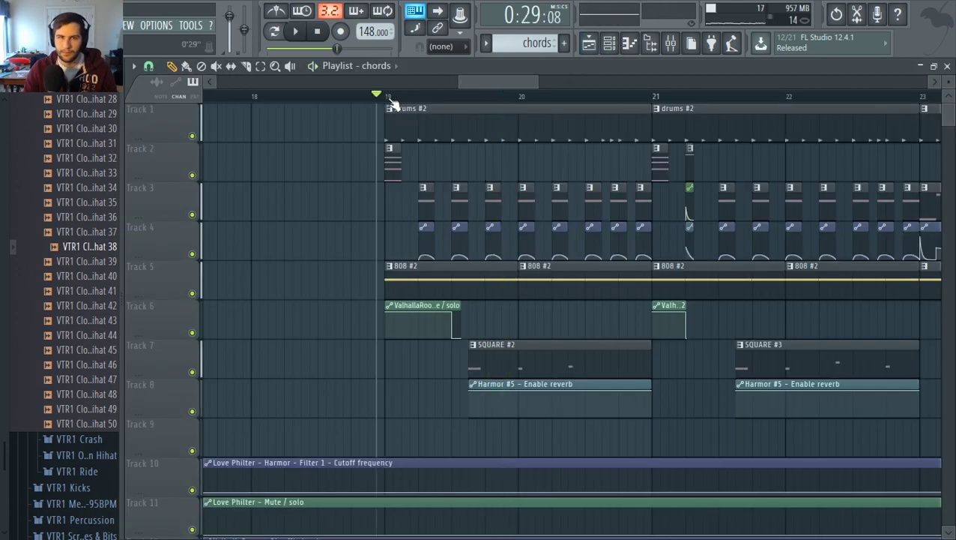
Unsolo the Harmor mixer track and play the drop from bar 19 with all tracks audible
left_click(18, 25)
left_click(45, 88)
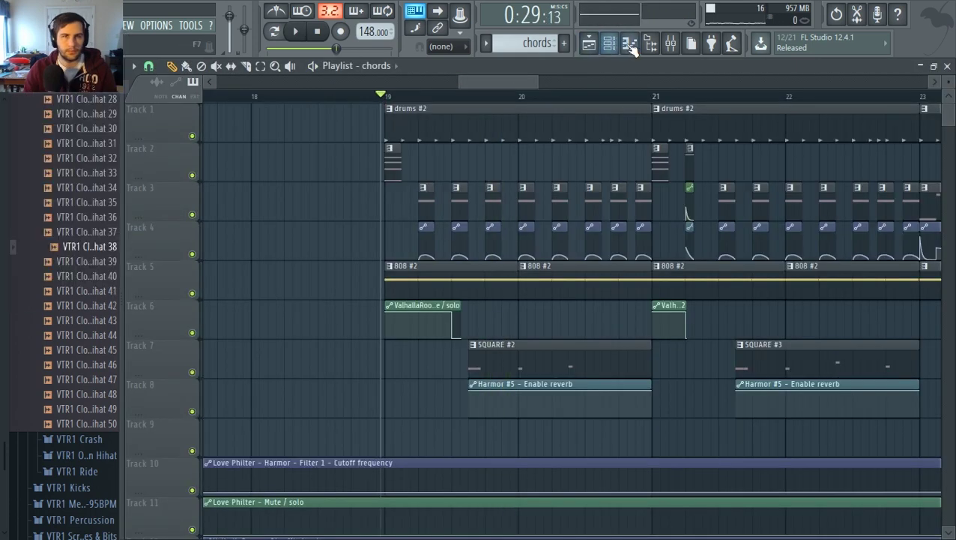
key("F9")
key("space")
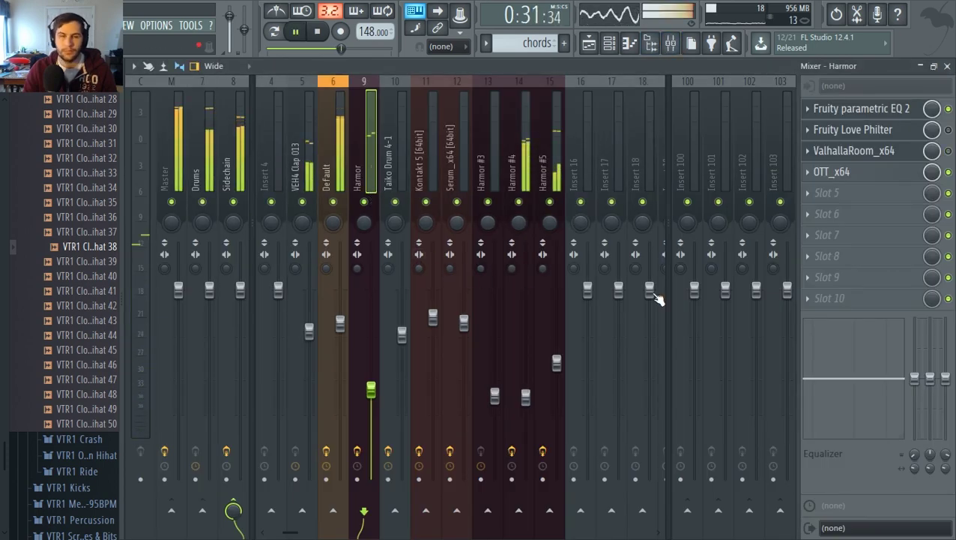
left_click(602, 51)
key("space")
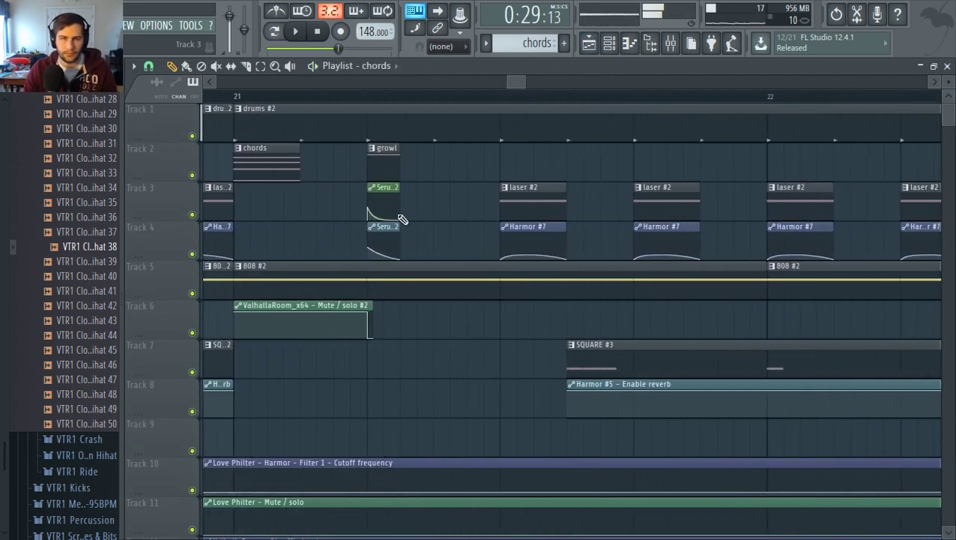
Reshape the Serum Macro 1 #2 automation under the bar 21 growl into an outward-bulging falling curve and replay it
left_click_drag(376, 218, 374, 212)
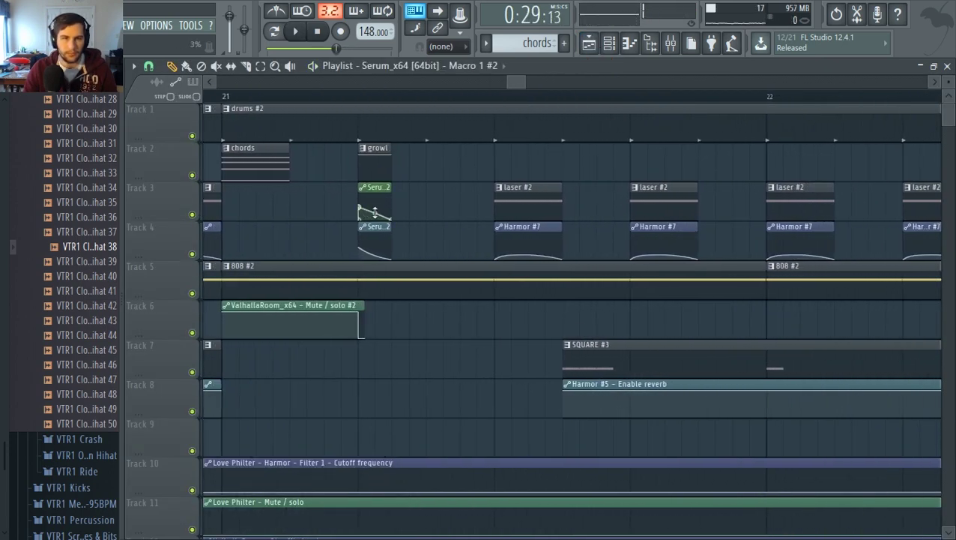
left_click(360, 98)
key("space")
key("space")
key("space")
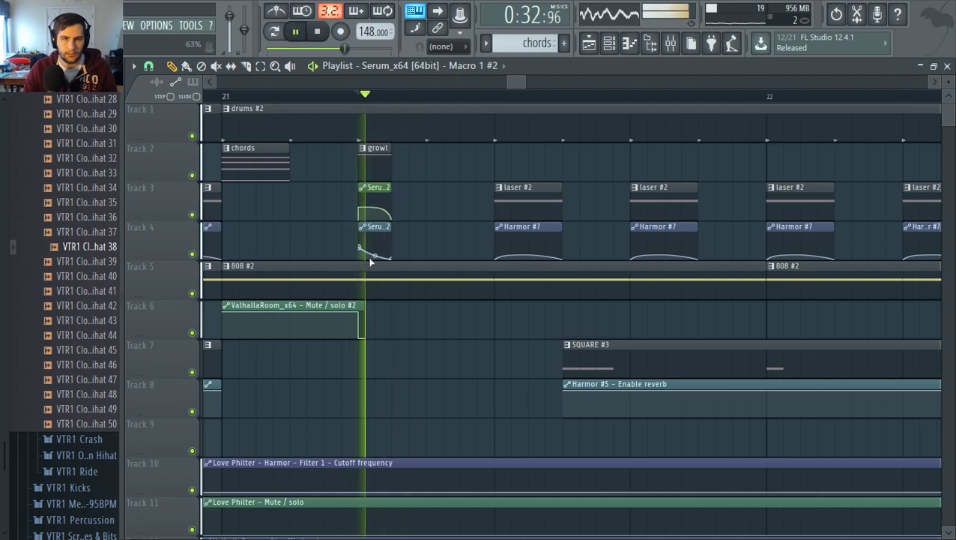
key("space")
key("space")
Lower the start of the Serum Macro 2 #2 automation under the growl to about 13% and listen from bar 21
left_click_drag(360, 247, 361, 256)
key("space")
key("space")
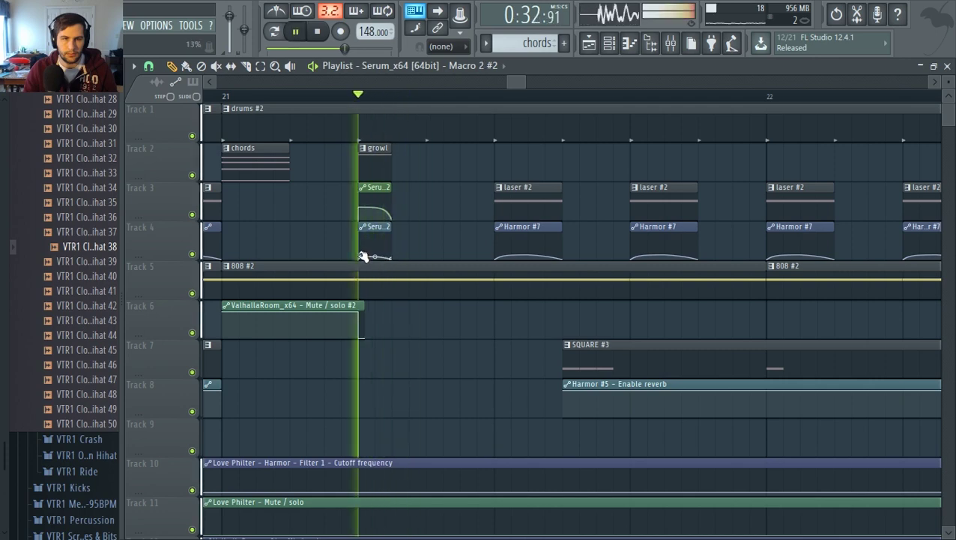
key("space")
key("space")
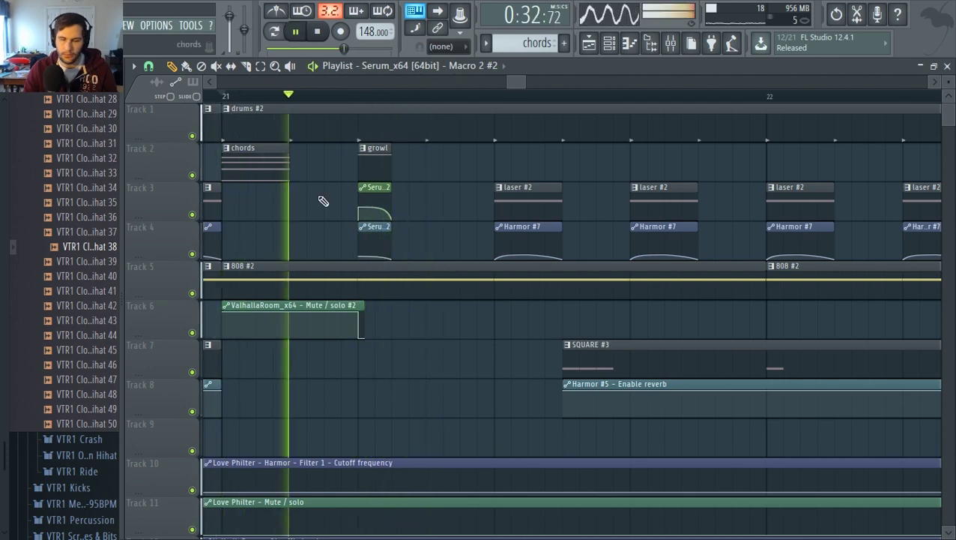
scroll(461, 394, "down", 2, "ctrl")
scroll(472, 382, "down", 5, "ctrl")
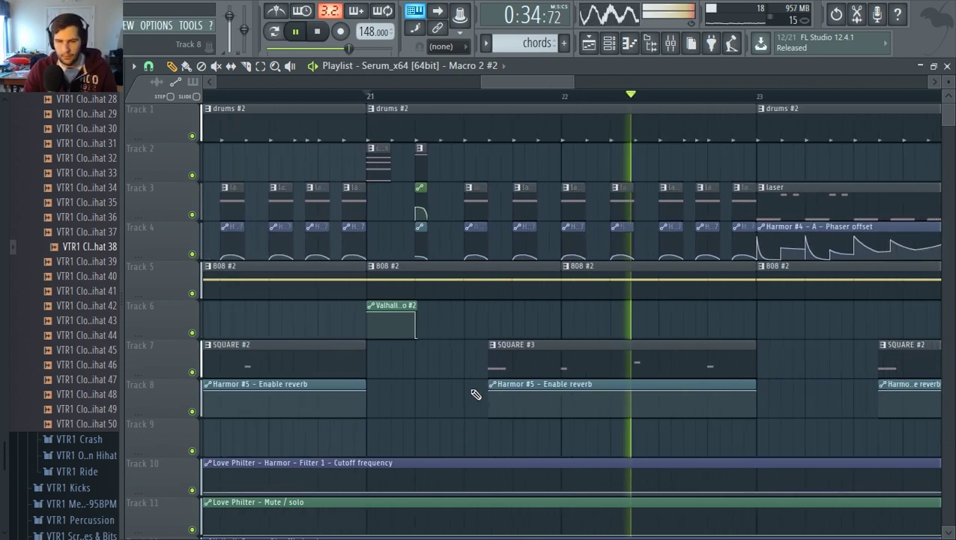
key("space")
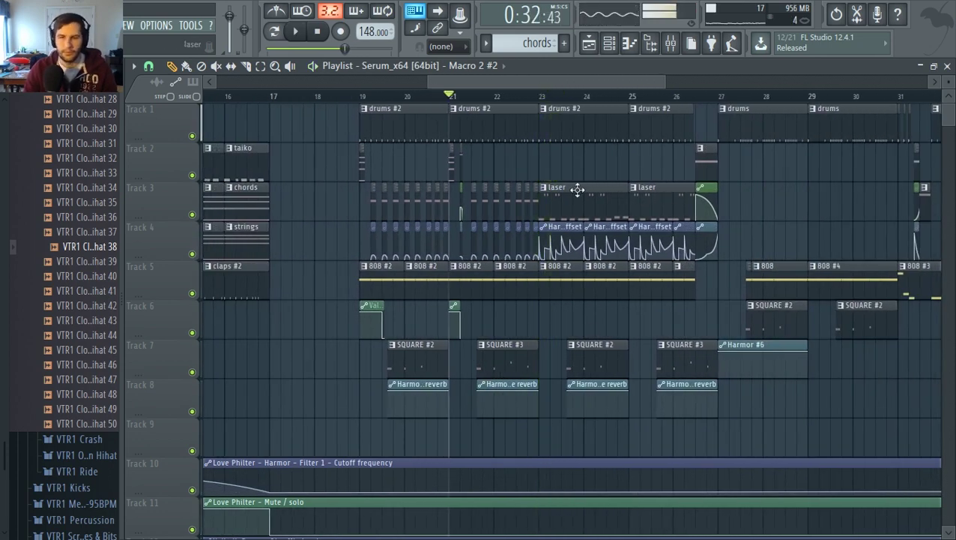
Delete the old laser clips and their Harmor #4 phaser offset automation from bar 23 up to the growl #2 clip
right_click(577, 194)
right_click(577, 232)
right_click(600, 234)
right_click(644, 234)
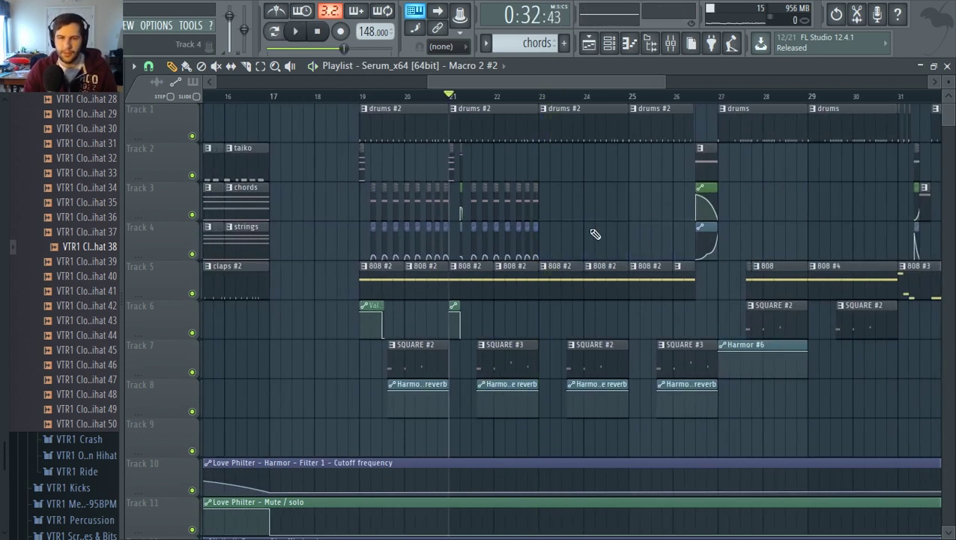
Duplicate the chords, growl and laser #2 clips with their automation from bars 19–22 into bars 23–26
left_click_drag(544, 235, 359, 142)
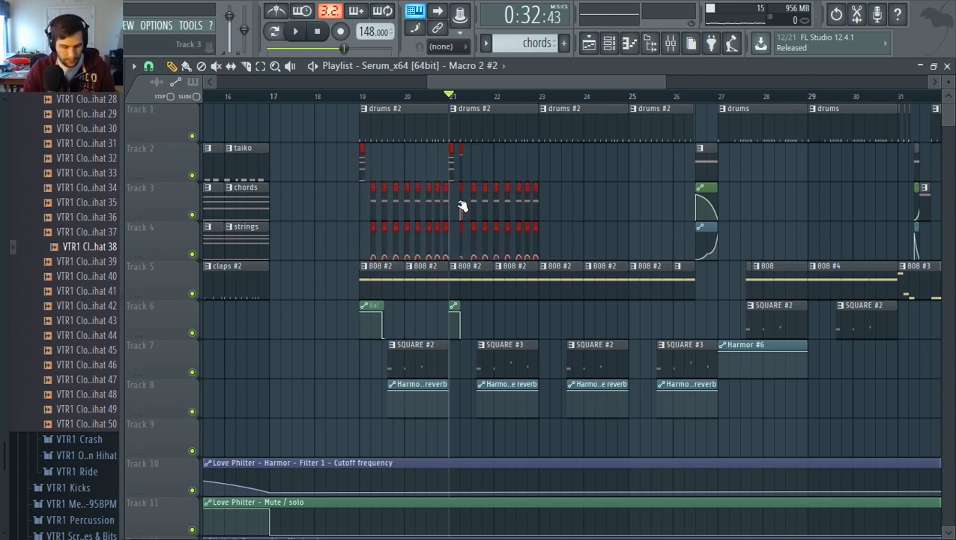
left_click_drag(464, 205, 382, 170)
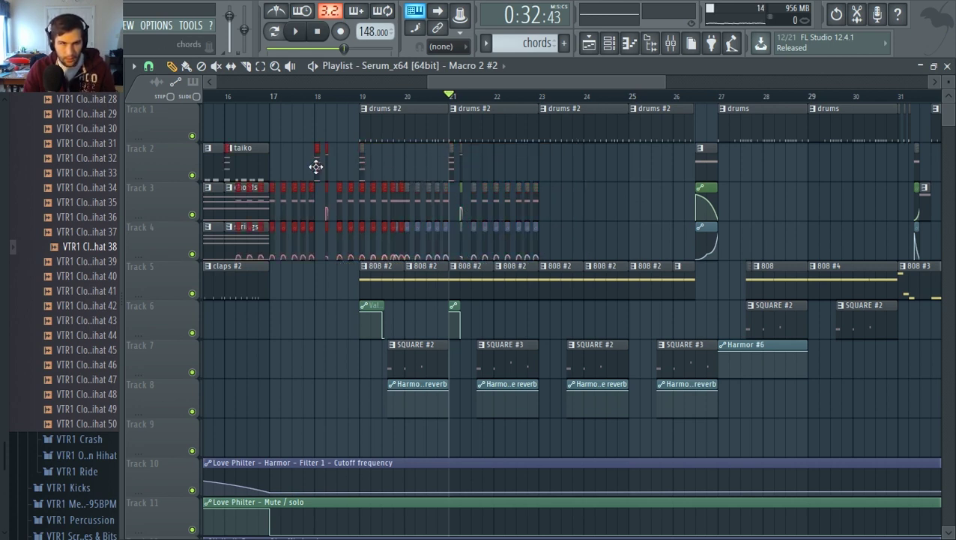
left_click_drag(319, 166, 627, 164)
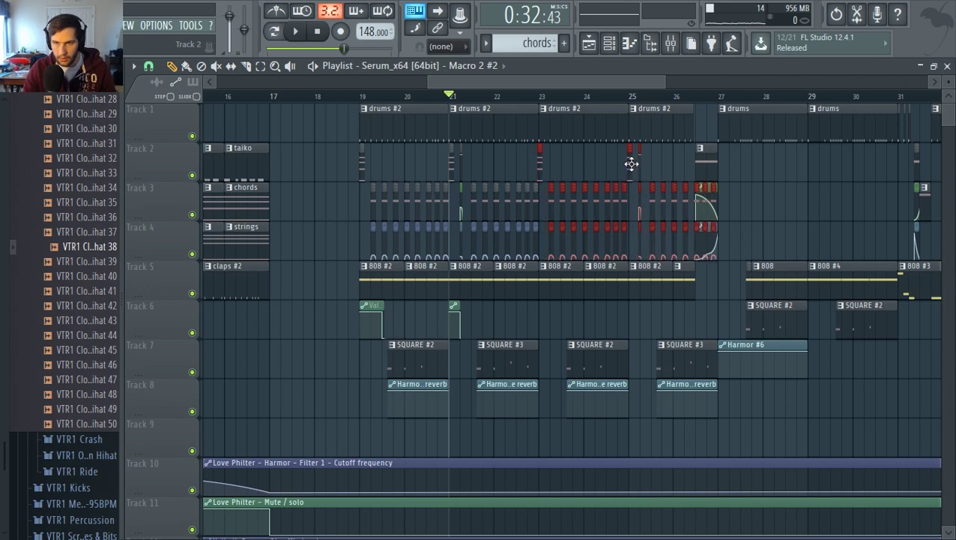
Remove the copied laser #2 and Harmor #7 clips that overlap the growl #2 section at the end of bar 26
scroll(830, 254, "up", 3)
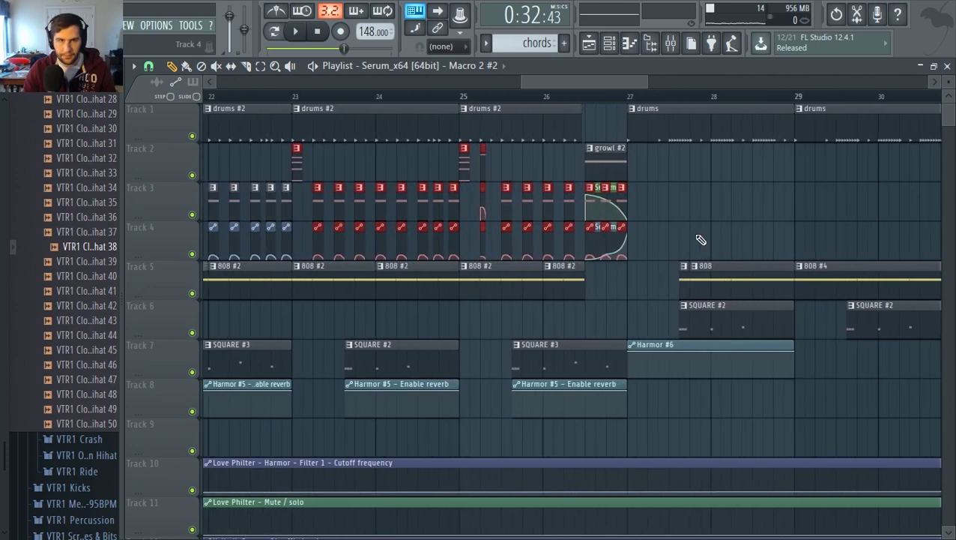
scroll(303, 210, "up", 1)
scroll(303, 210, "up", 2)
scroll(301, 210, "down", 4)
scroll(562, 209, "up", 3)
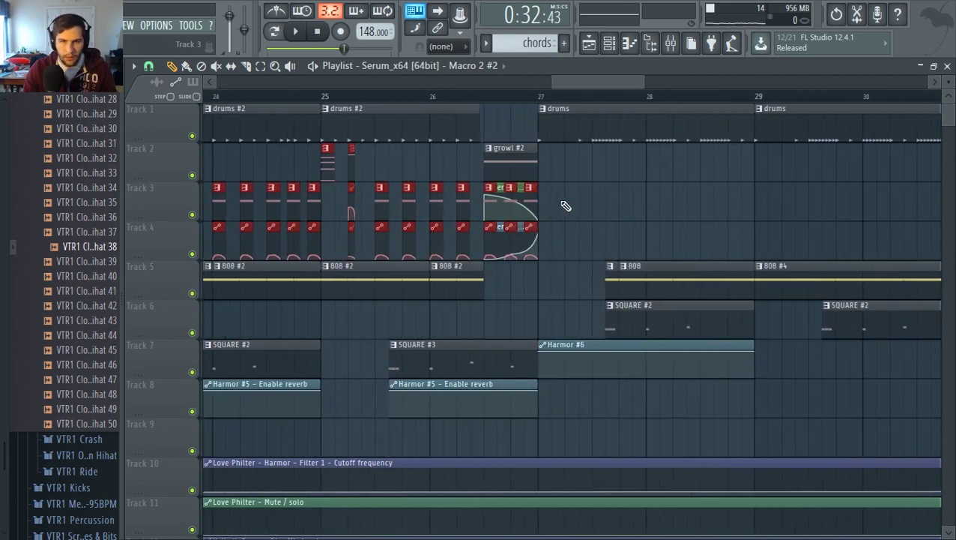
left_click(562, 205, "ctrl")
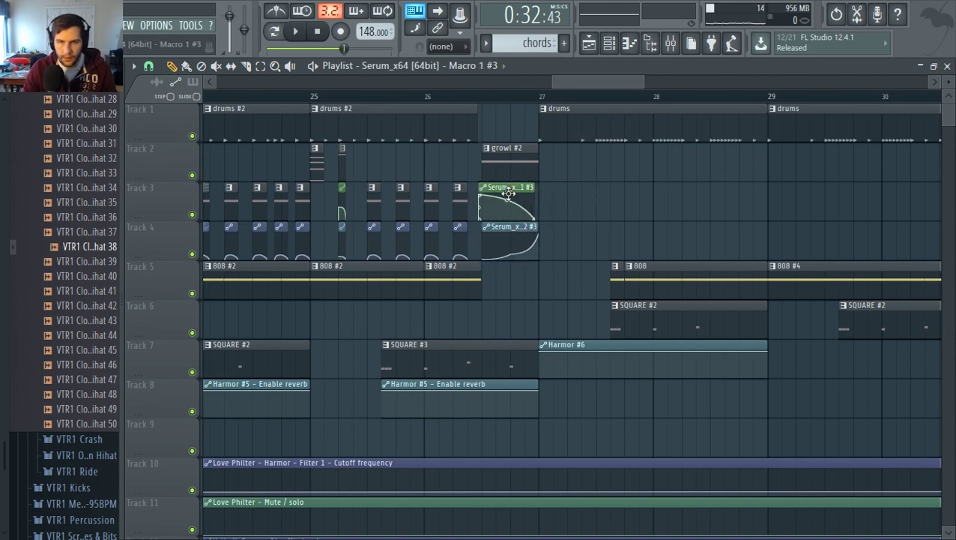
Replace the Harmor #6 clip with Harmor #5 reverb automation copies under both SQUARE #2 clips in bars 27–30
scroll(711, 269, "down", 4)
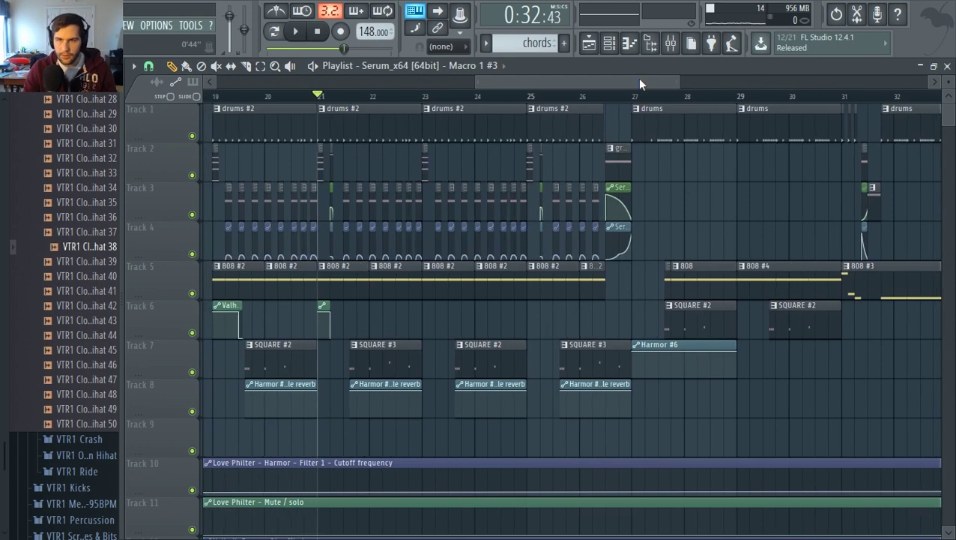
left_click_drag(640, 80, 668, 87)
scroll(751, 283, "down", 4)
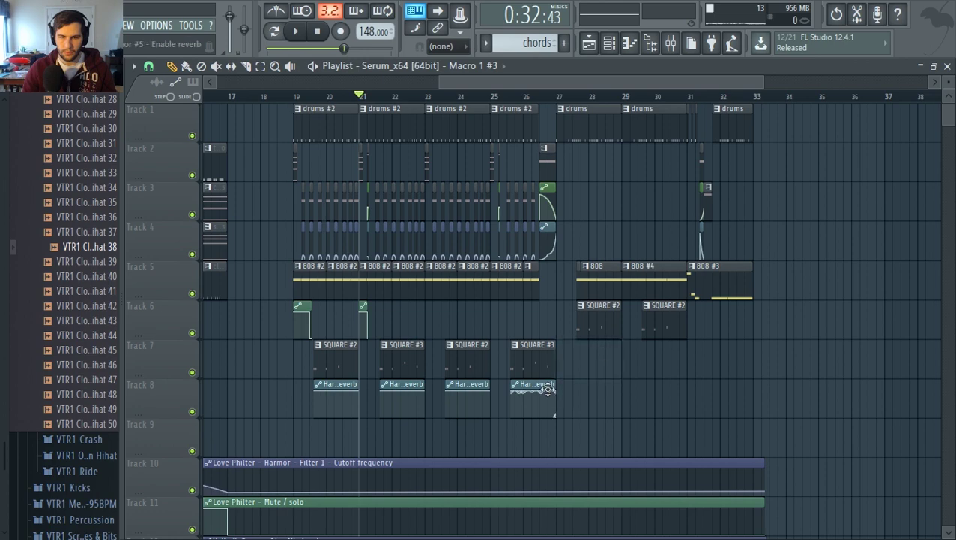
scroll(575, 361, "up", 5)
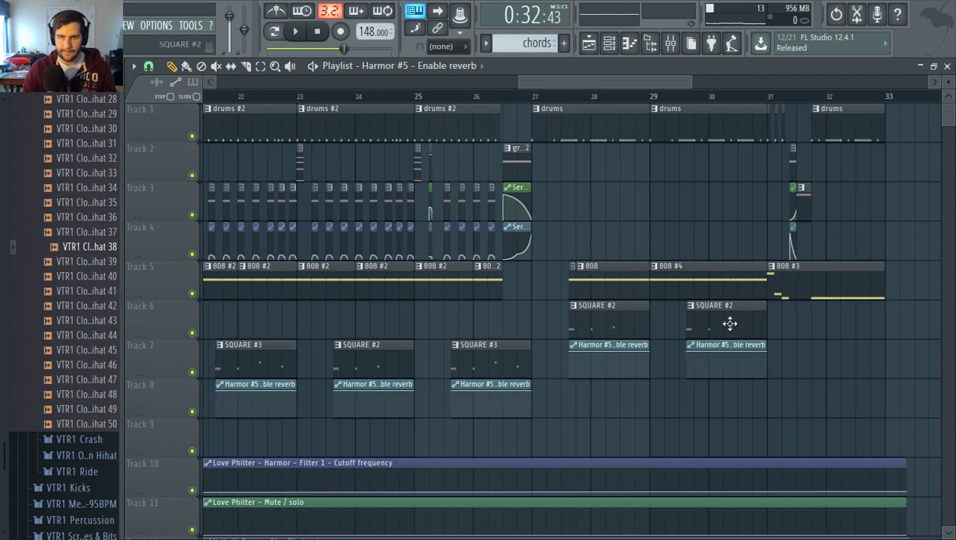
scroll(690, 348, "down", 5)
scroll(372, 284, "up", 3)
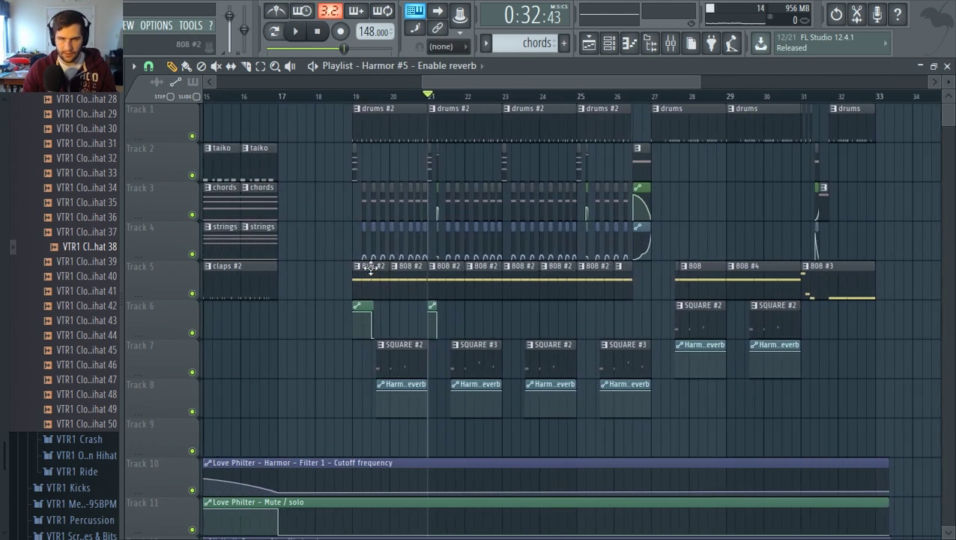
Duplicate the chords, growl and laser clips with automation from bars 19–22, align the copies to bar 27 and play them
left_click_drag(350, 258, 430, 185)
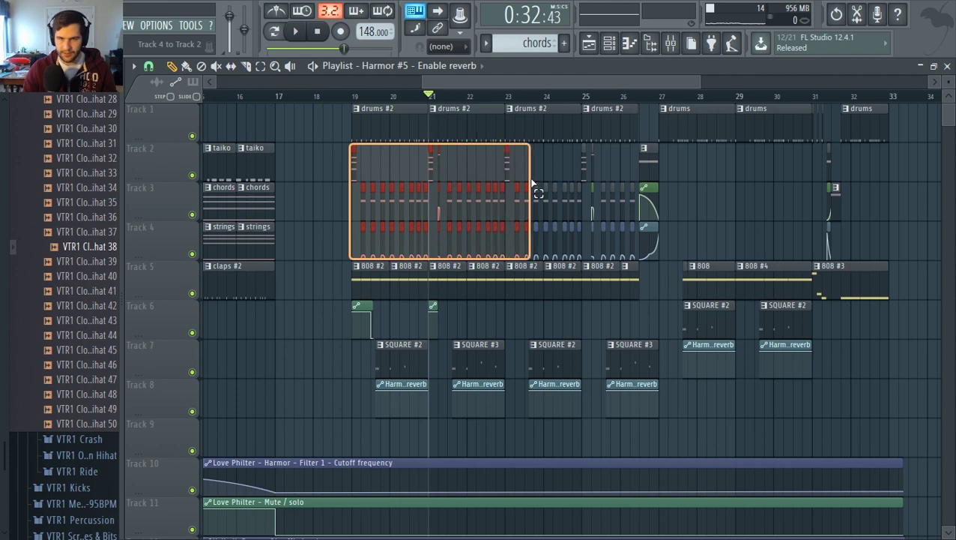
left_click_drag(532, 182, 505, 171)
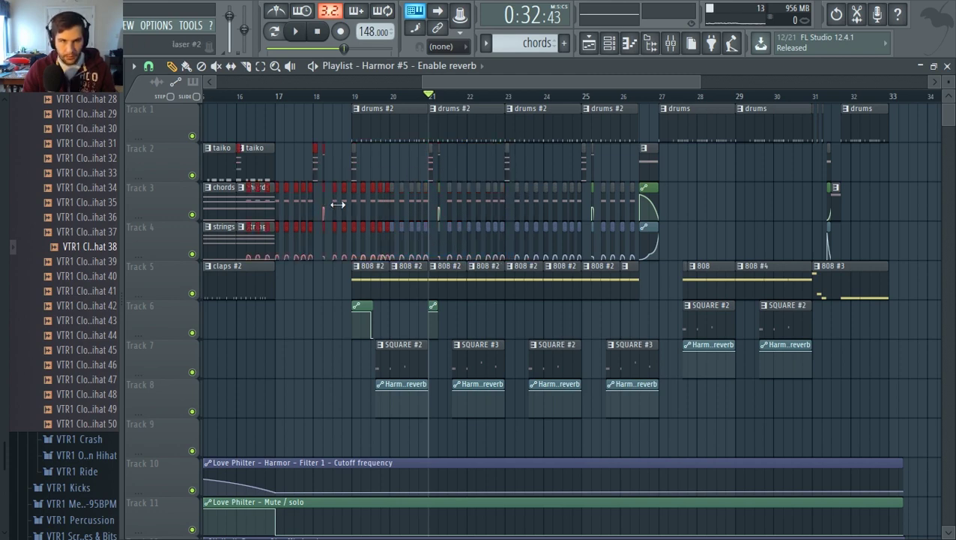
left_click_drag(335, 205, 749, 195)
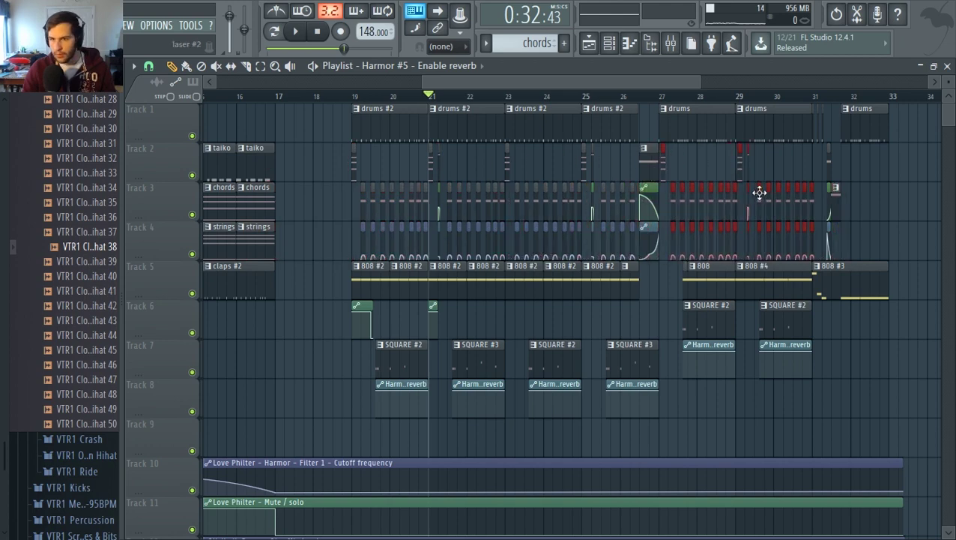
scroll(760, 193, "up", 5)
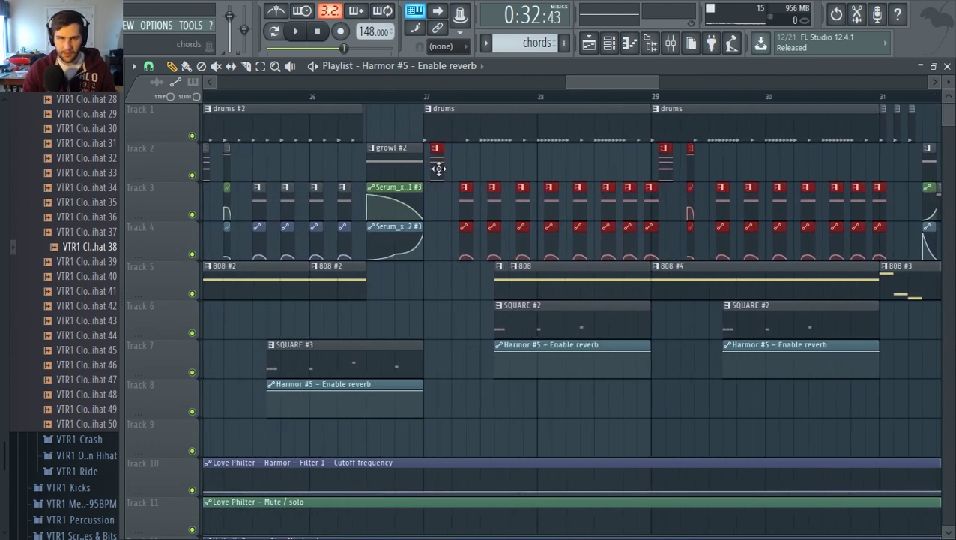
left_click_drag(438, 169, 428, 165)
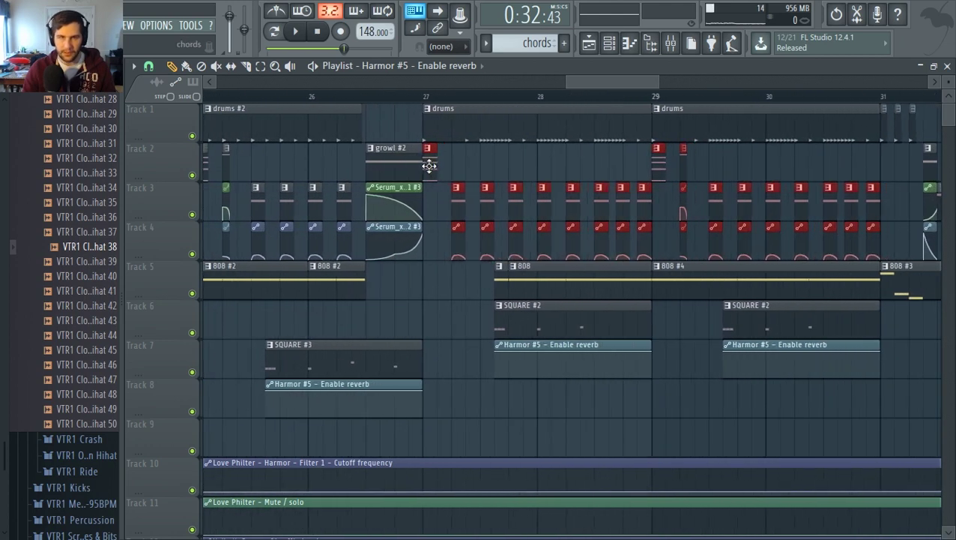
left_click(428, 99)
key("space")
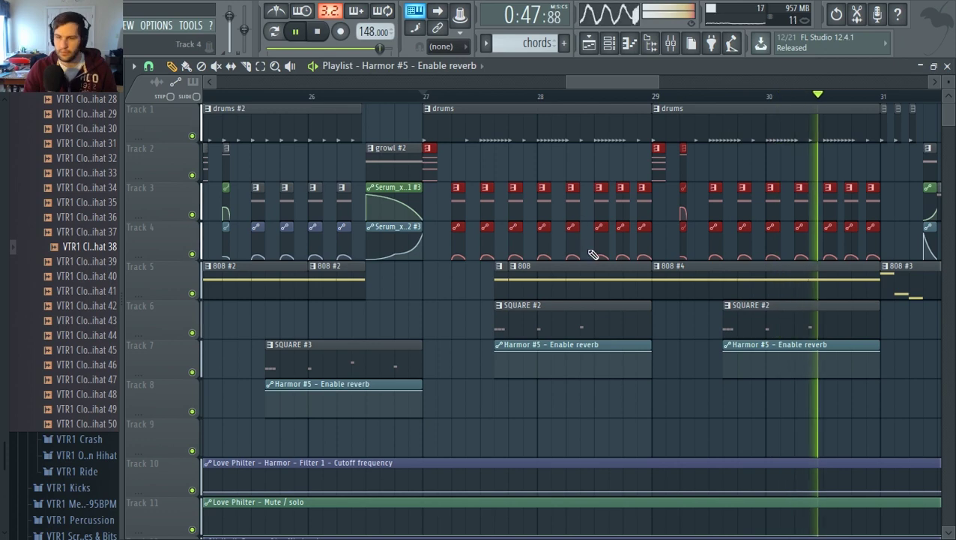
key("space")
Replace the second SQUARE #2 clip in bars 29–30 with SQUARE #3 and play from bar 27
left_click_drag(604, 84, 613, 85)
scroll(571, 336, "down", 2)
left_click(392, 373)
scroll(592, 385, "up", 2)
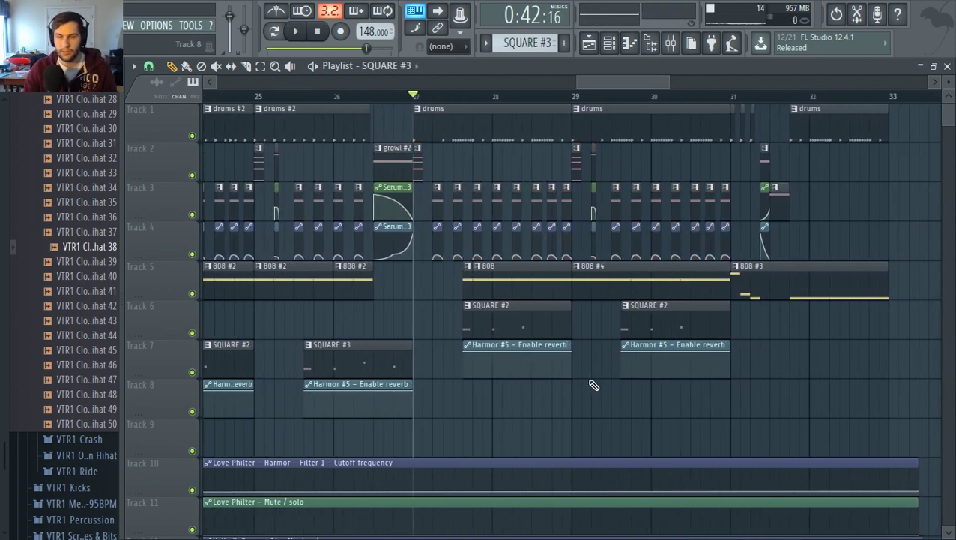
right_click(680, 319)
scroll(652, 330, "up", 2)
left_click(639, 330)
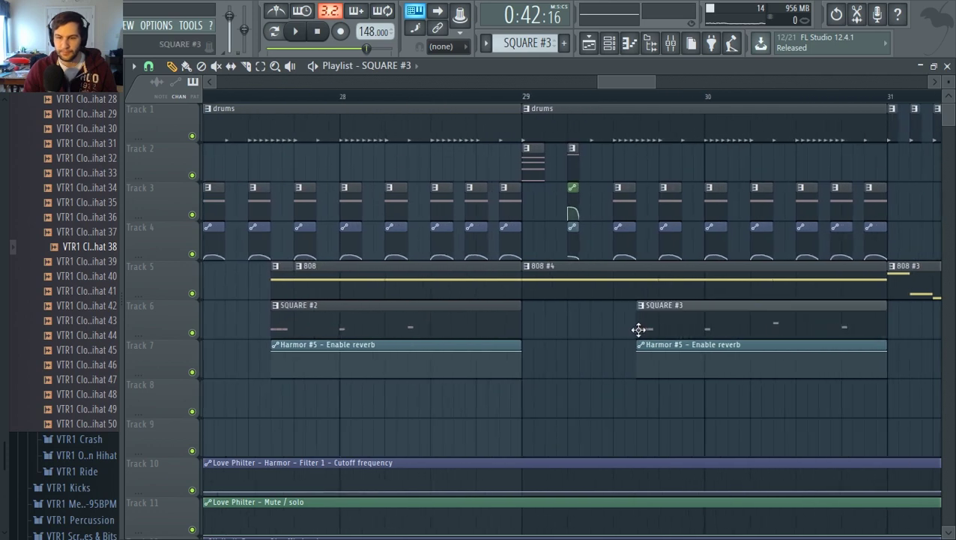
scroll(633, 338, "down", 4)
key("space")
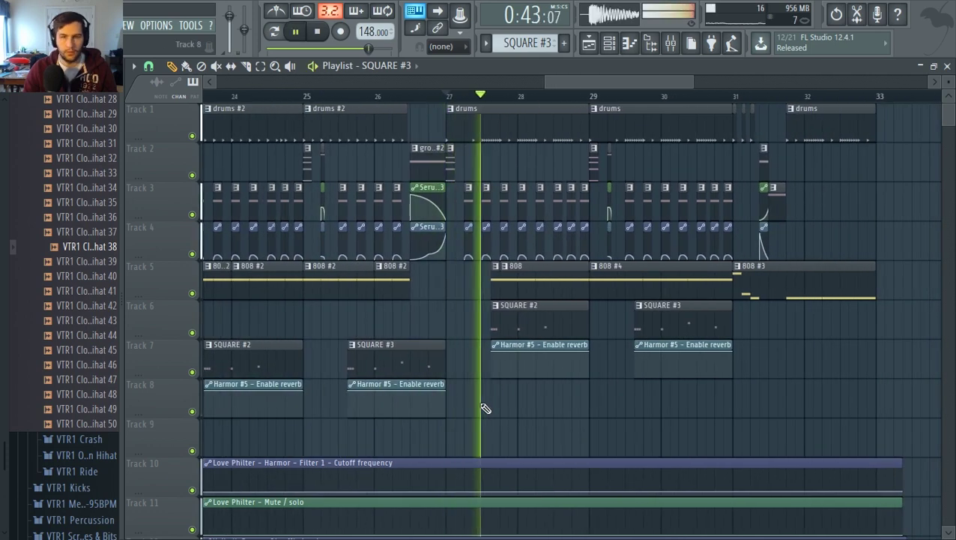
Make the first Harmor #7 automation clip in bar 27 unique and raise its curve during playback
scroll(469, 369, "up", 2)
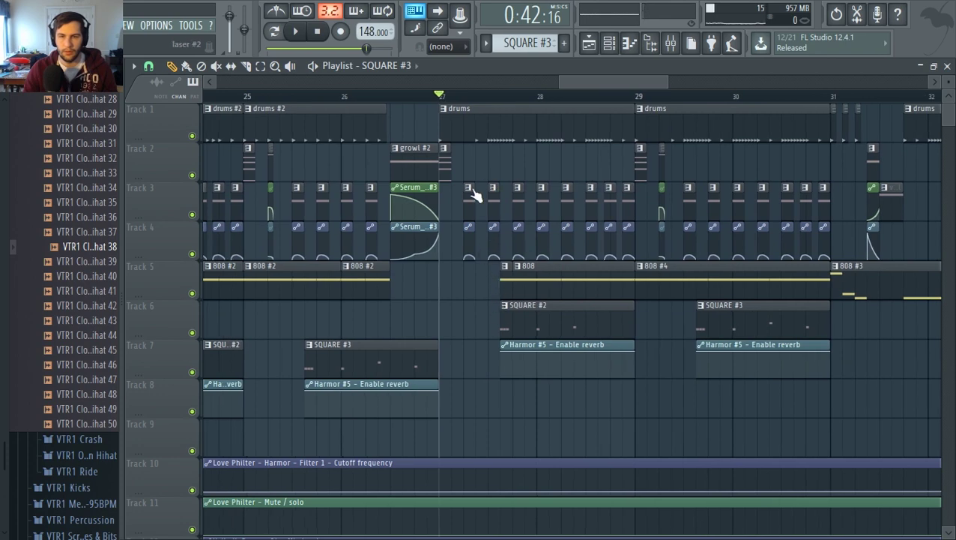
scroll(474, 193, "up", 5)
right_click(461, 234)
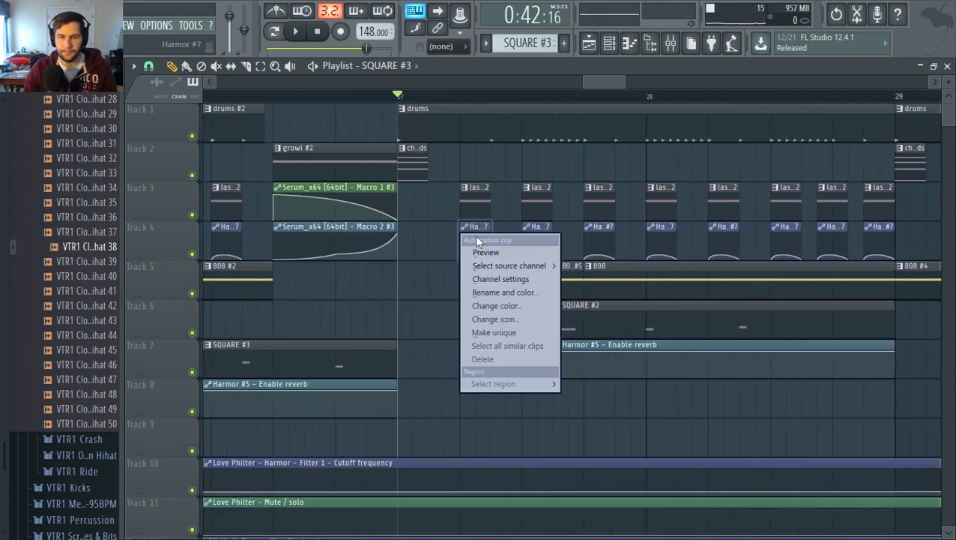
left_click(510, 333)
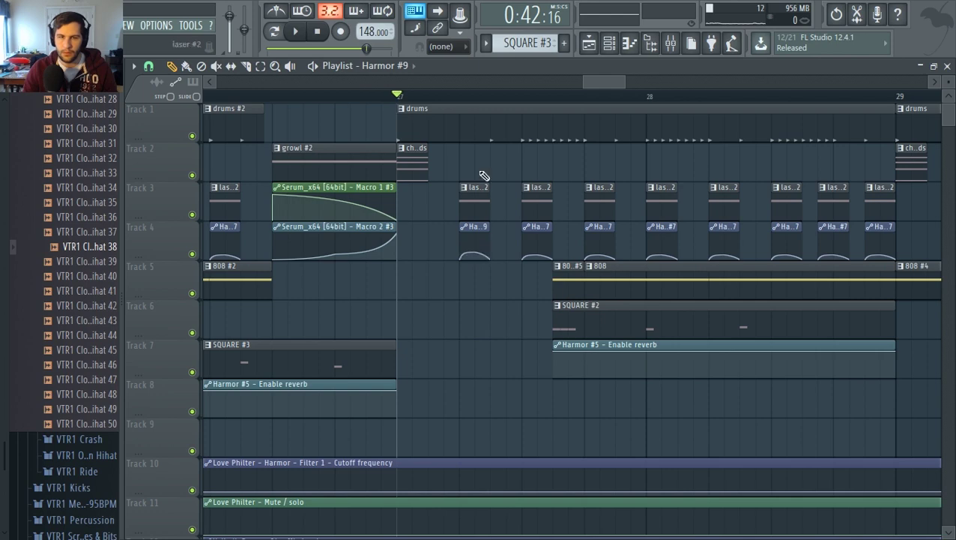
key("space")
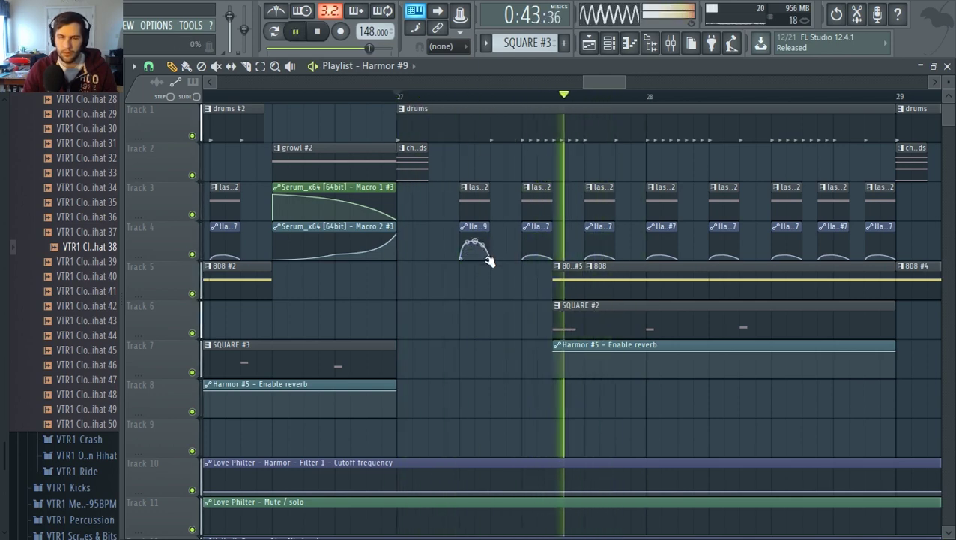
Replace the third and fifth Harmor #7 clips in bars 27–28 with copies of Harmor #9 and play from bar 27
scroll(507, 281, "down", 1)
scroll(506, 280, "down", 2)
key("space")
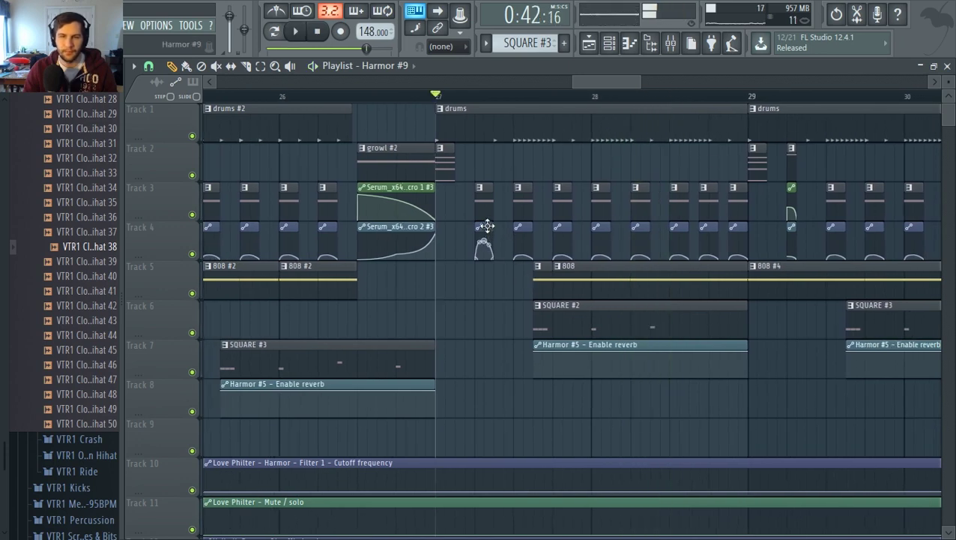
right_click(559, 241)
key("space")
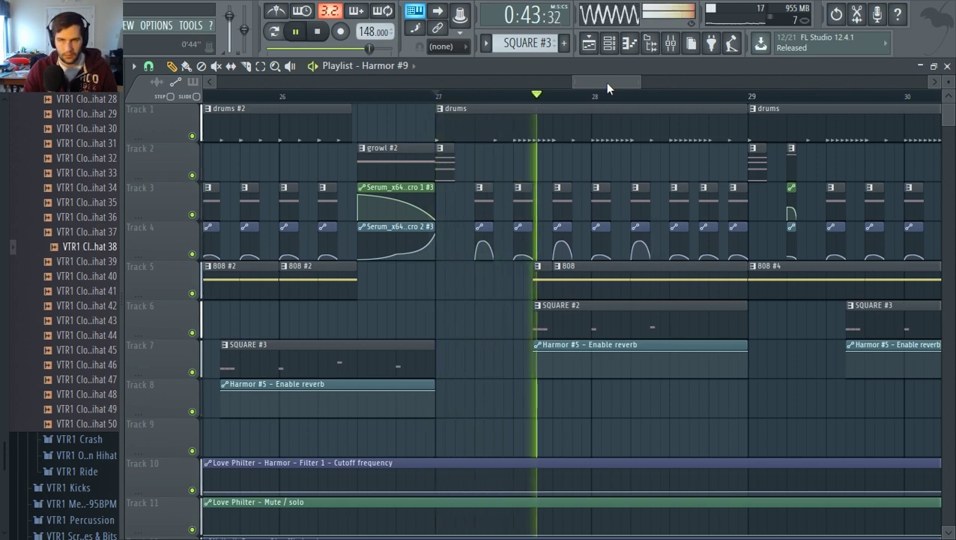
Replace the seventh Harmor #7 clip in bars 27–28 with Harmor #9 and raise the Harmor #9 curve's peak further
left_click_drag(604, 82, 622, 101)
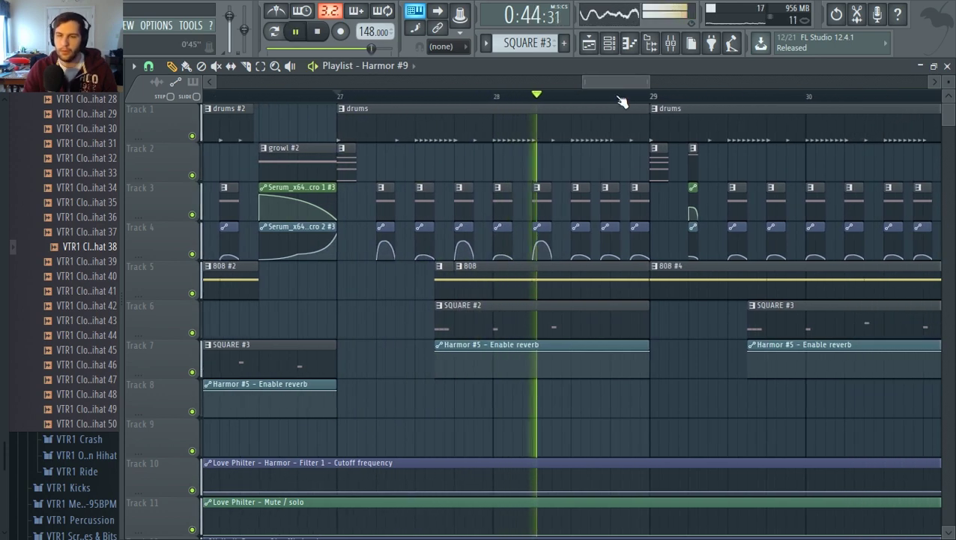
key("space")
right_click(612, 250)
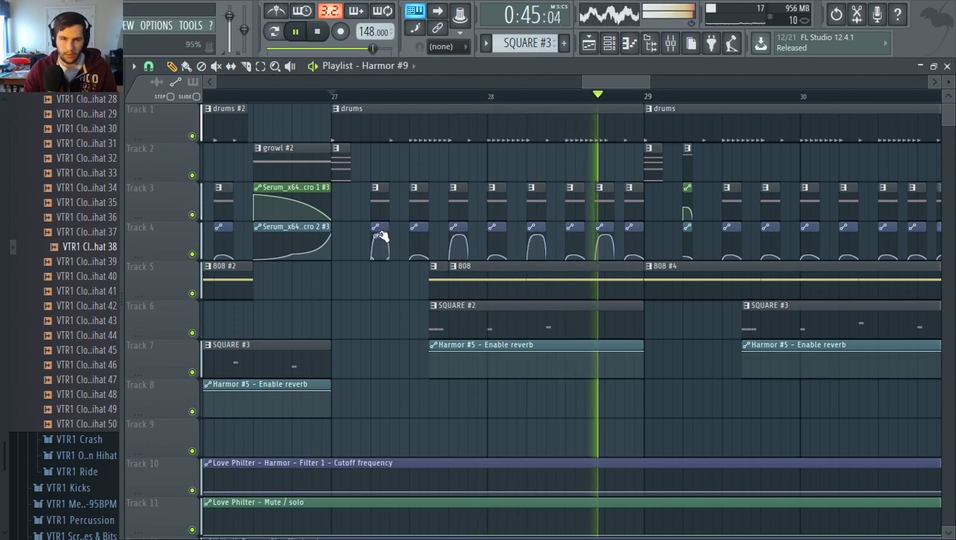
key("space")
Make the first laser #2 clip in bar 27 unique and inspect its A2 note in the piano roll
right_click(373, 194)
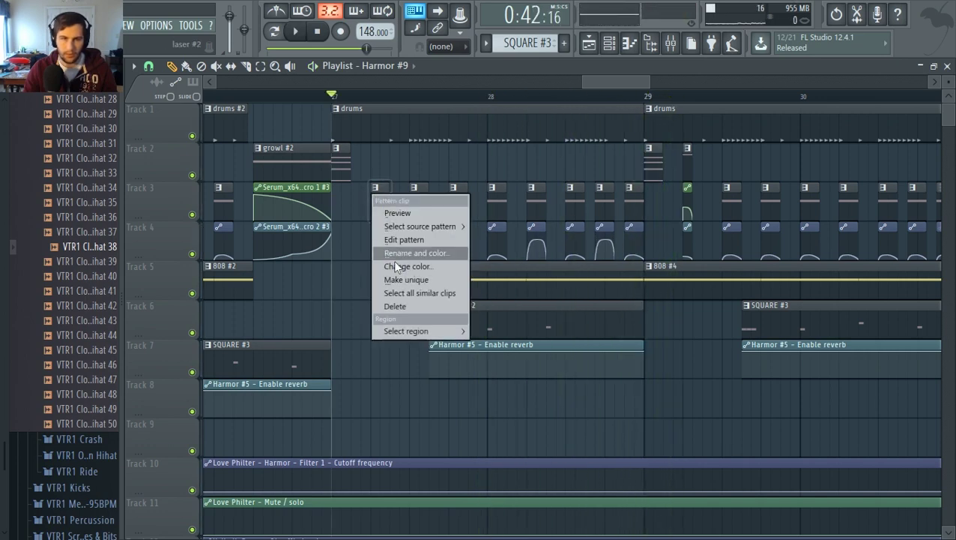
left_click(408, 279)
double_click(382, 215)
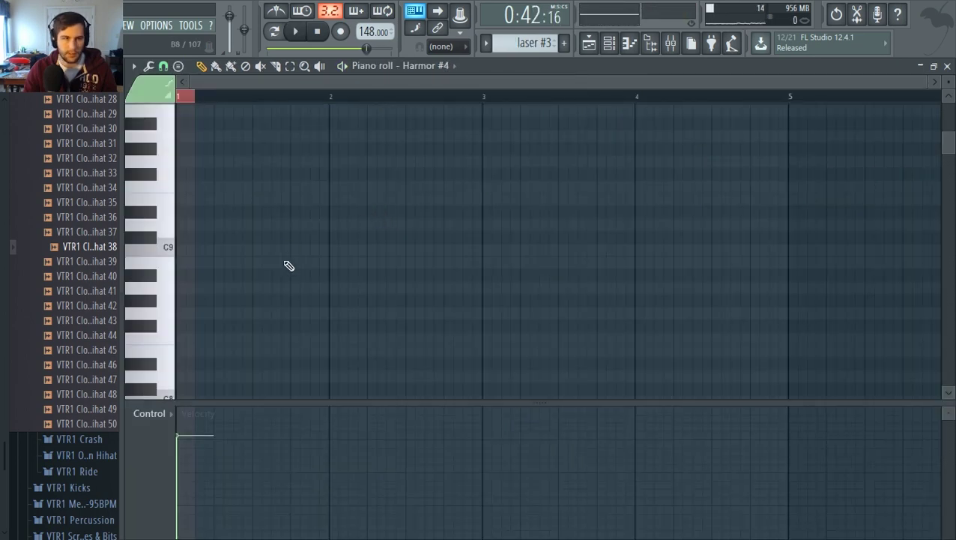
scroll(293, 270, "down", 20)
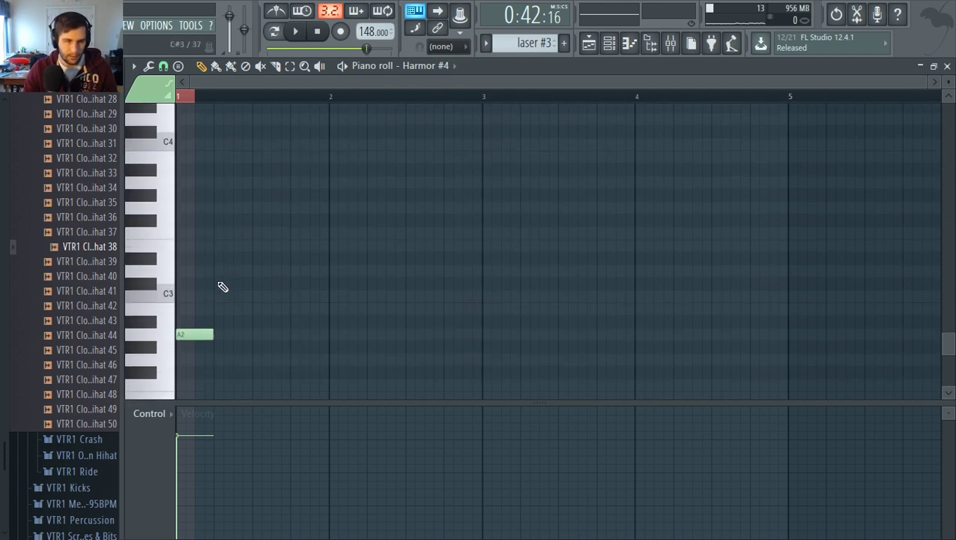
scroll(222, 287, "down", 5)
scroll(187, 240, "up", 3)
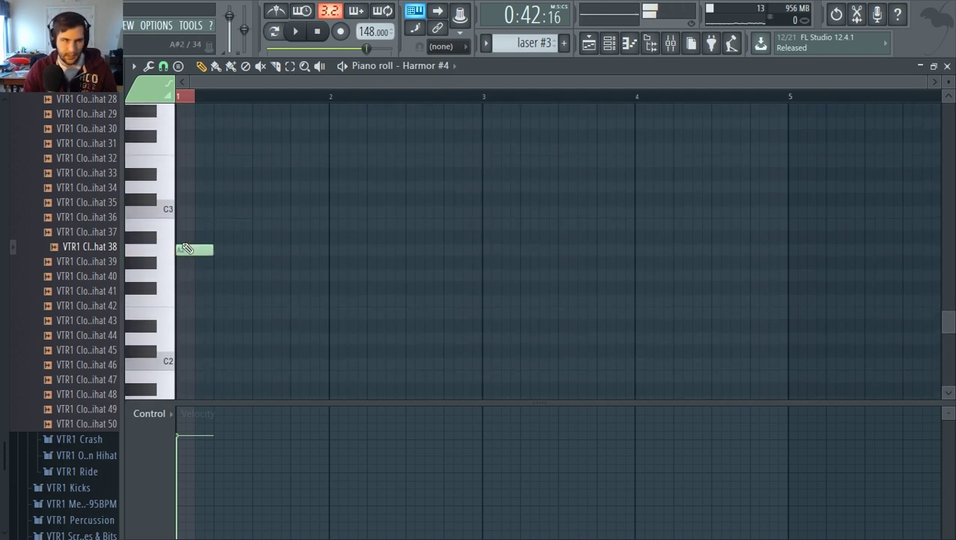
scroll(186, 249, "up", 4)
scroll(169, 350, "down", 1)
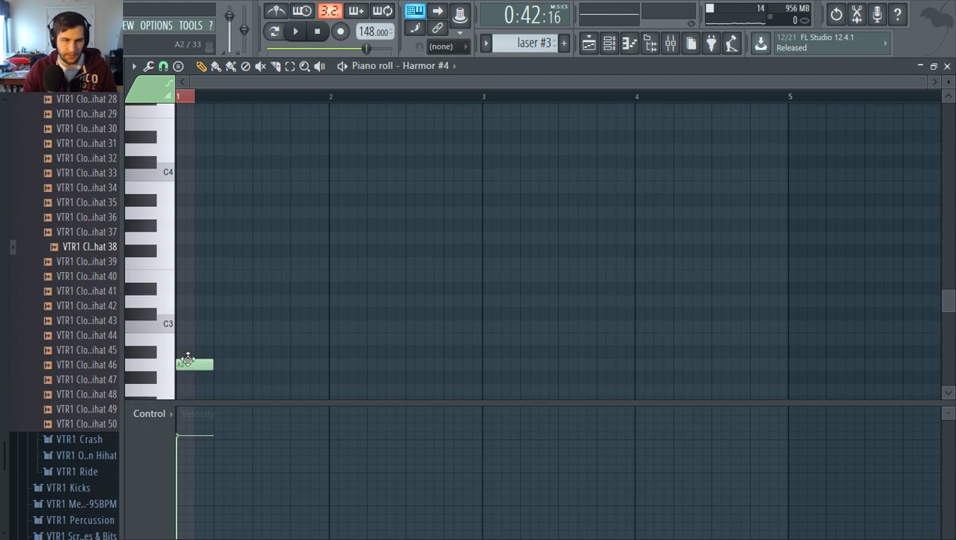
Return to the playlist, play from bar 27 and lower the Harmor #9 curve's peak slightly
left_click(589, 42)
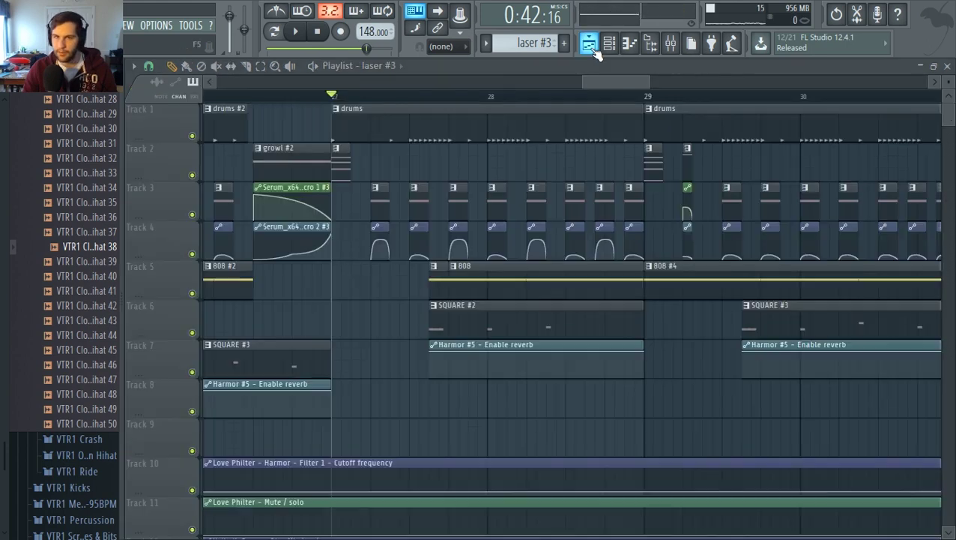
key("space")
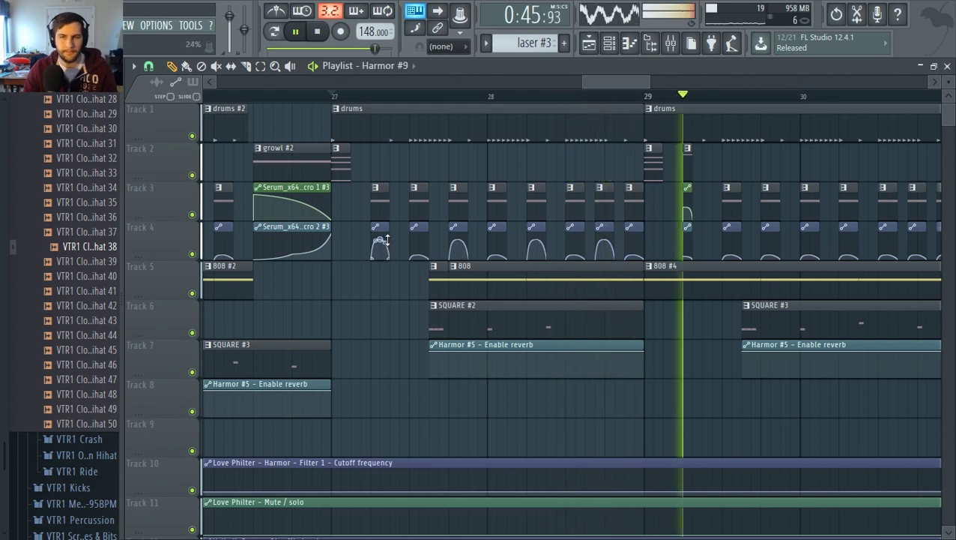
key("space")
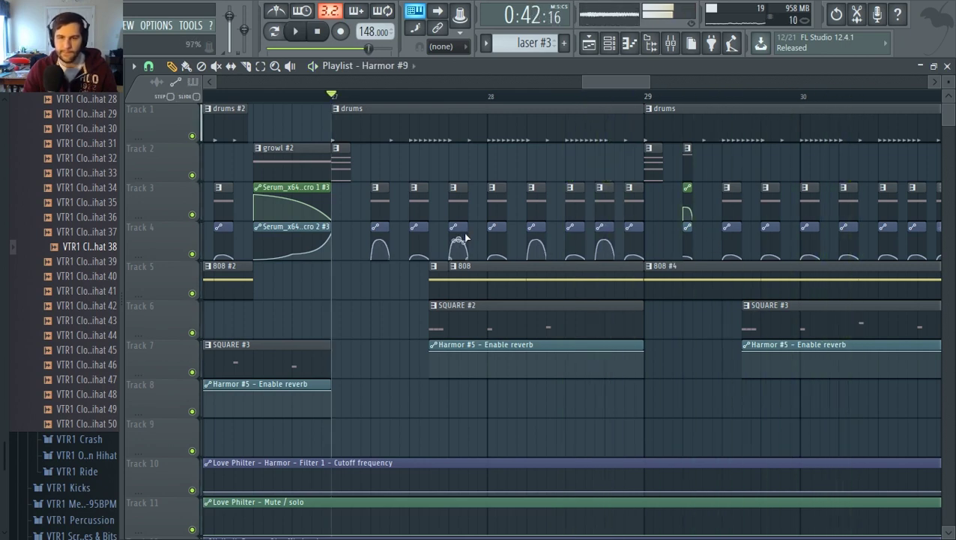
Open the growl pattern in bar 29, move its first note to A8 and return to the playlist
scroll(926, 302, "down", 1)
scroll(926, 302, "up", 3)
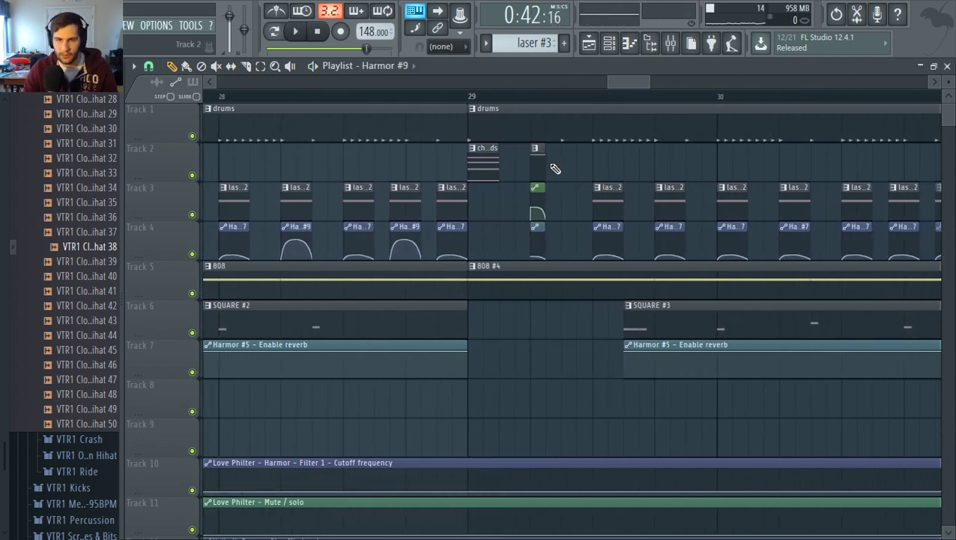
double_click(533, 166)
scroll(247, 183, "up", 11)
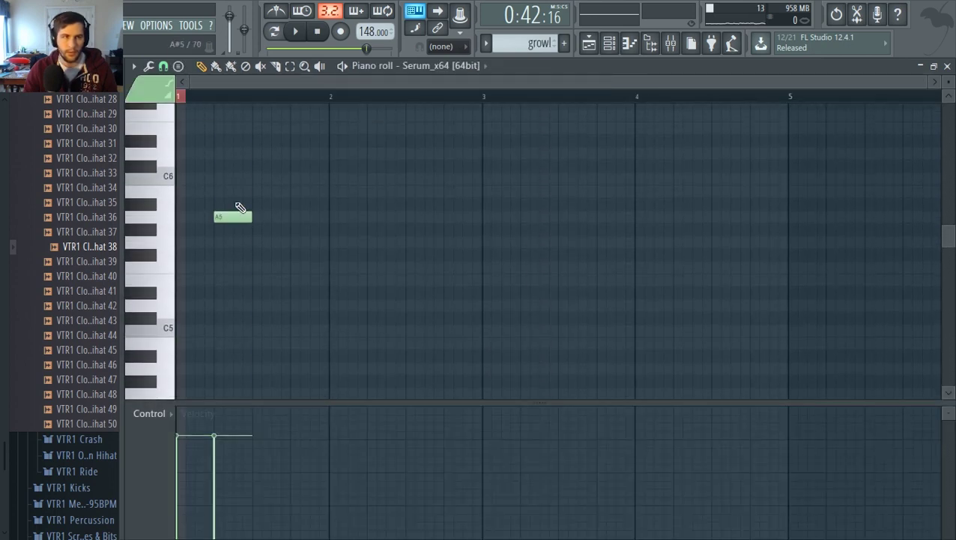
scroll(238, 276, "down", 3)
scroll(230, 279, "down", 3)
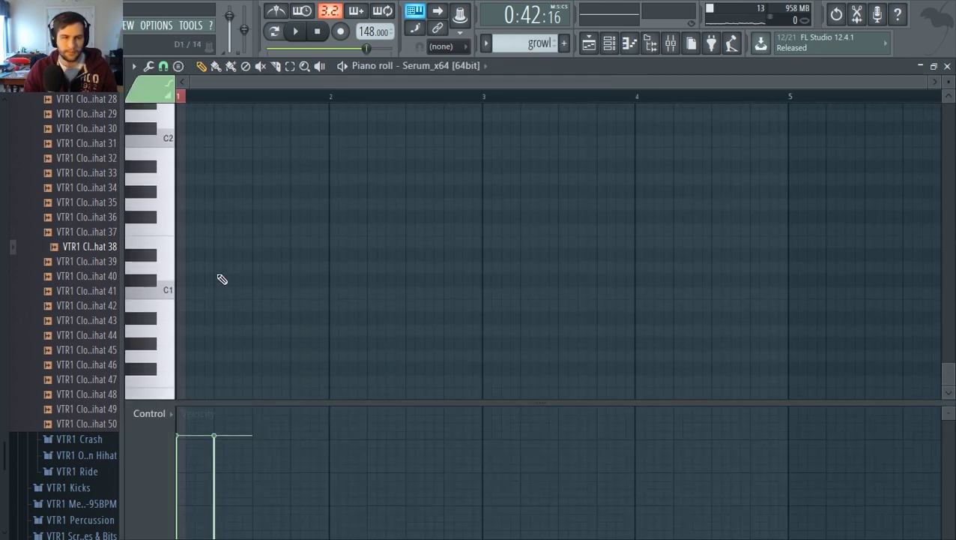
scroll(219, 281, "up", 4)
scroll(188, 232, "up", 20)
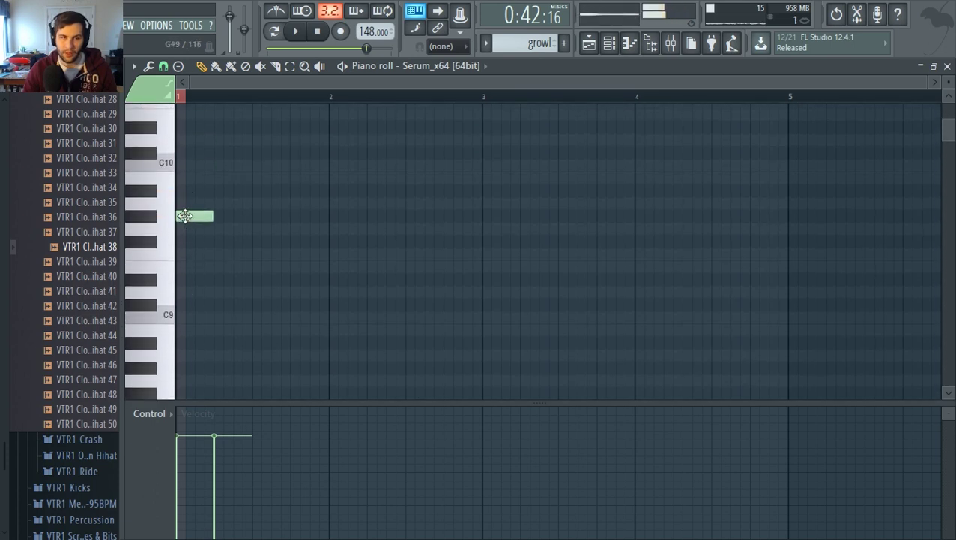
scroll(186, 213, "down", 3)
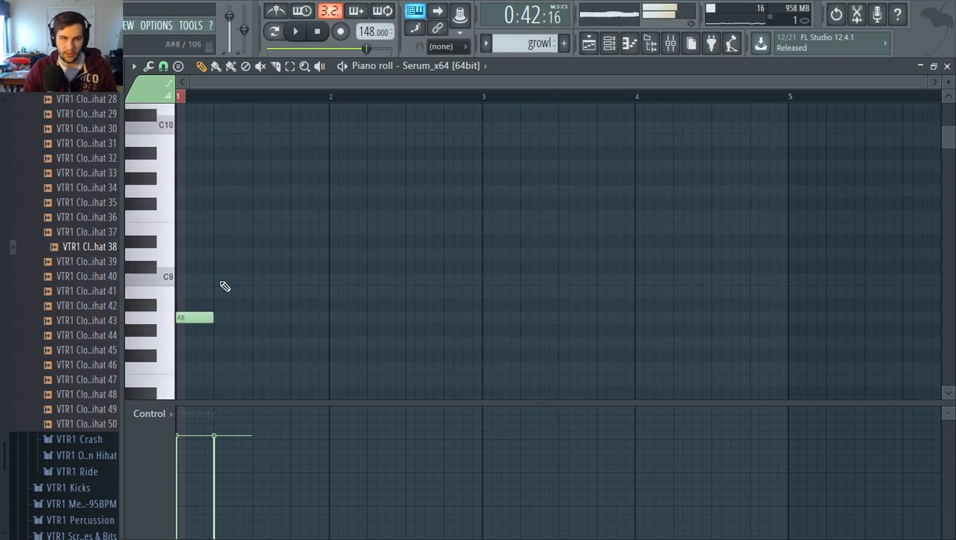
left_click(589, 45)
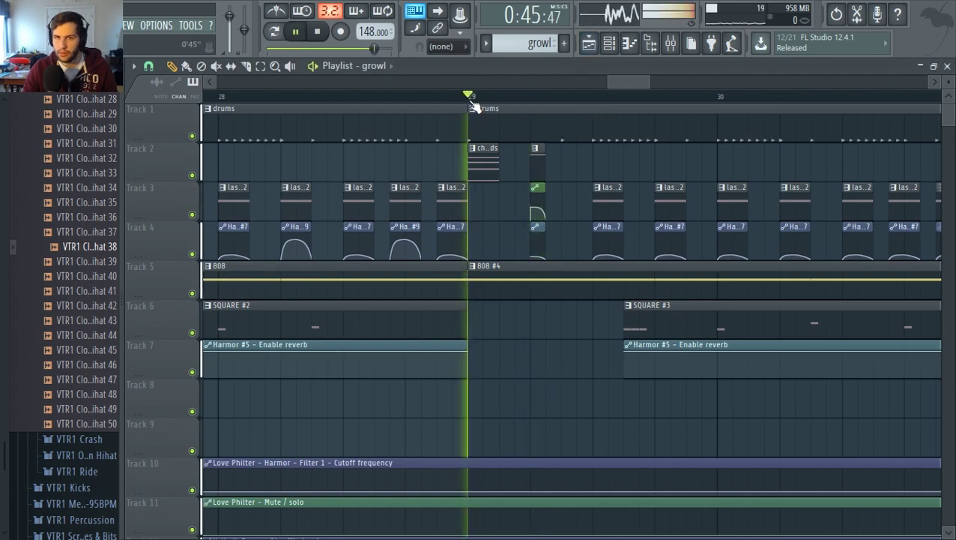
Recheck the growl pattern's first note in the piano roll and play the arrangement from bar 29
key("space")
double_click(538, 169)
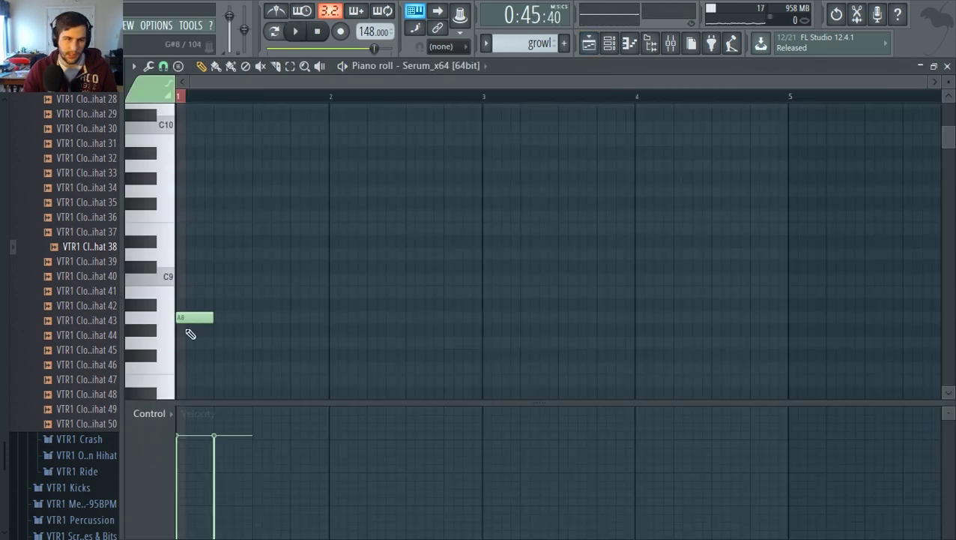
left_click(590, 46)
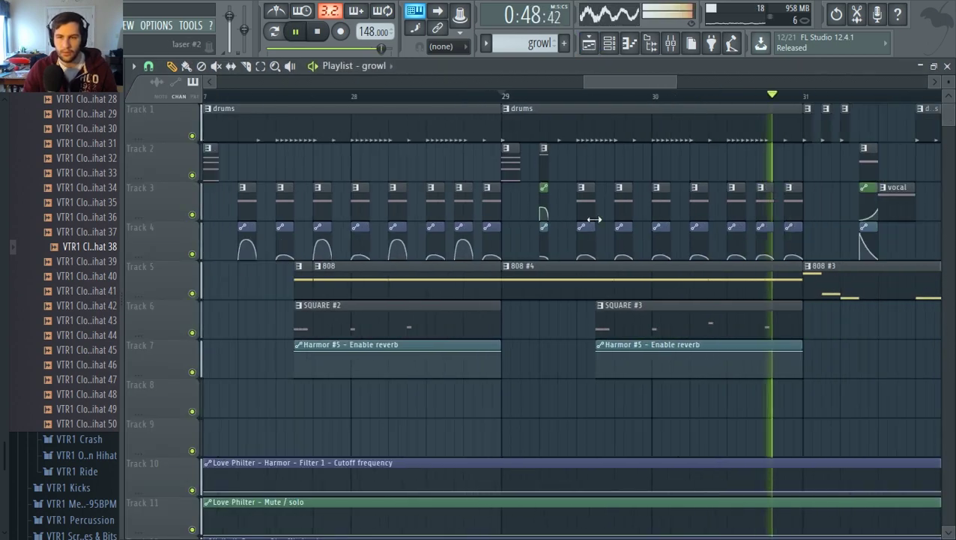
scroll(637, 218, "down", 2)
key("space")
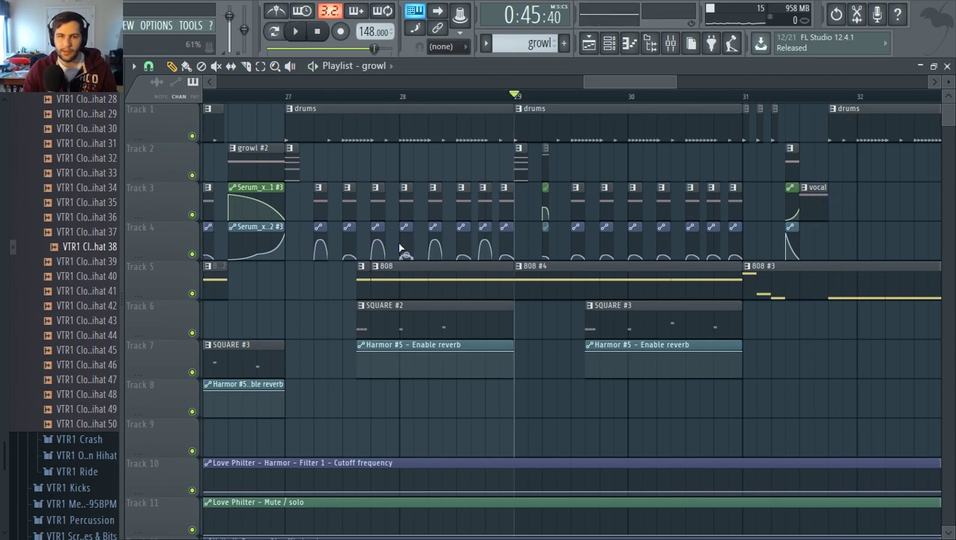
Replace the second and fourth Harmor #7 clips in bars 29–30 with copies of Harmor #9
scroll(399, 249, "down", 3)
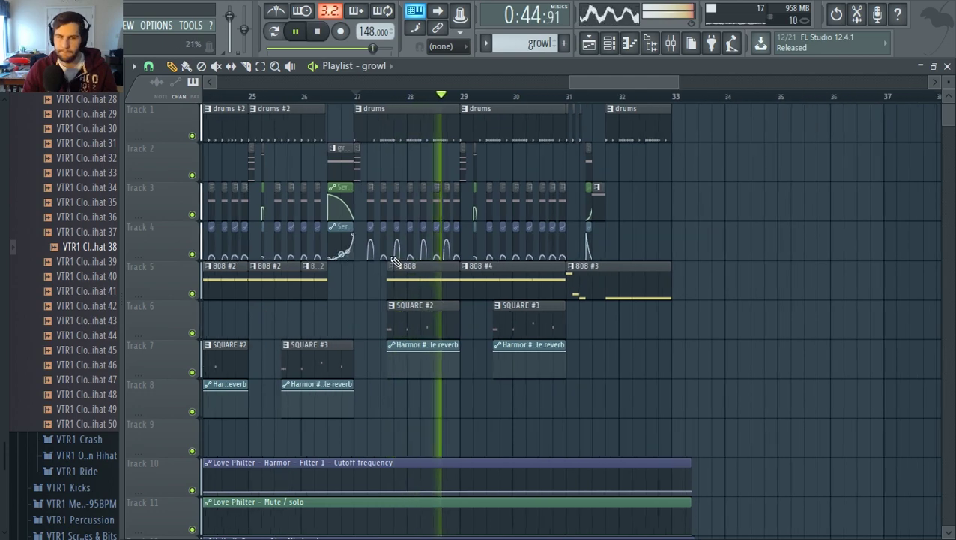
scroll(482, 229, "up", 3)
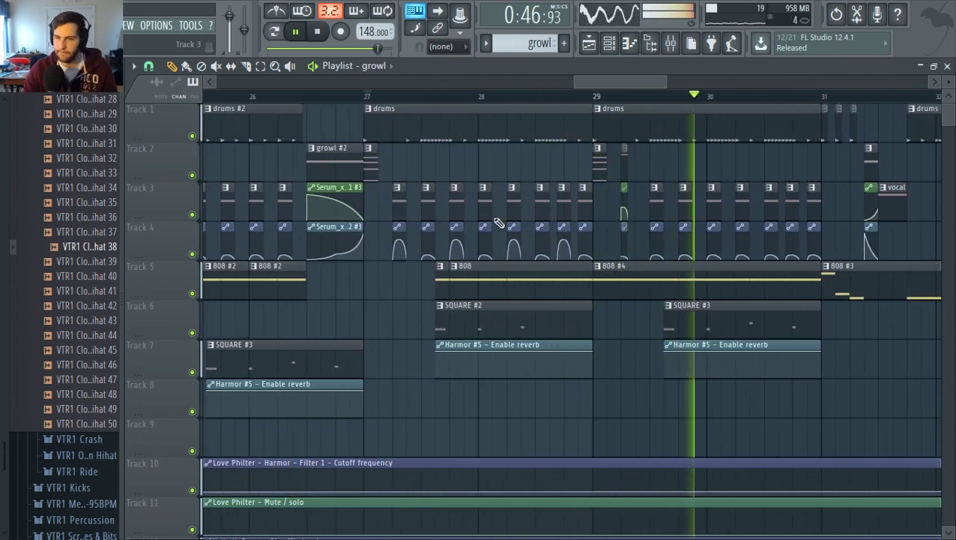
scroll(401, 230, "up", 2)
left_click(399, 229)
scroll(476, 234, "down", 2)
scroll(794, 253, "up", 1)
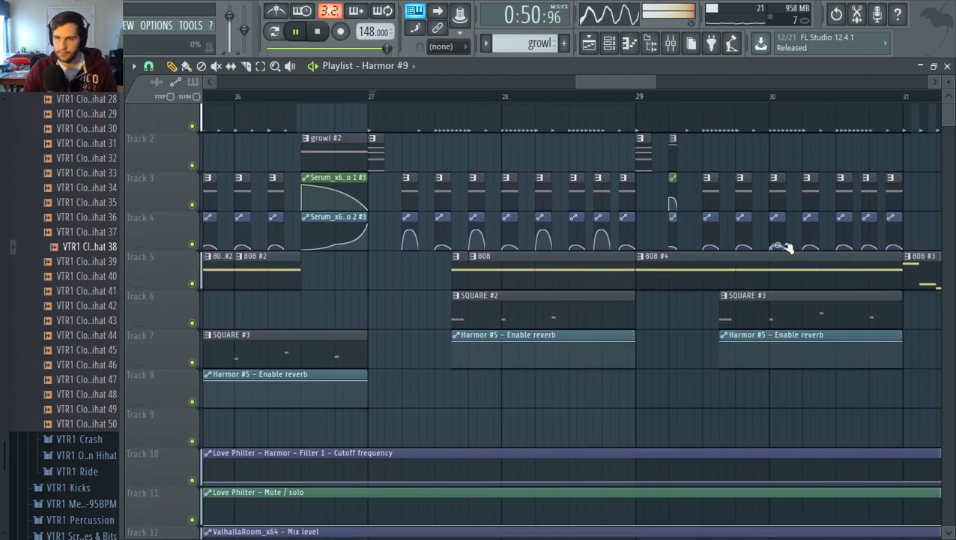
key("space")
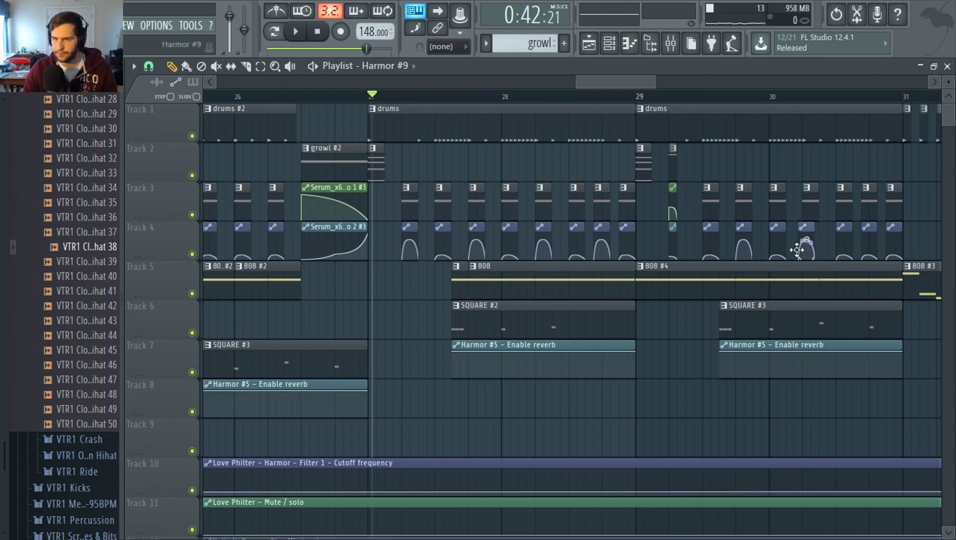
Play from bar 29 and remove the sixth Harmor #7 clip under the lasers in bars 29–30
scroll(803, 254, "up", 3)
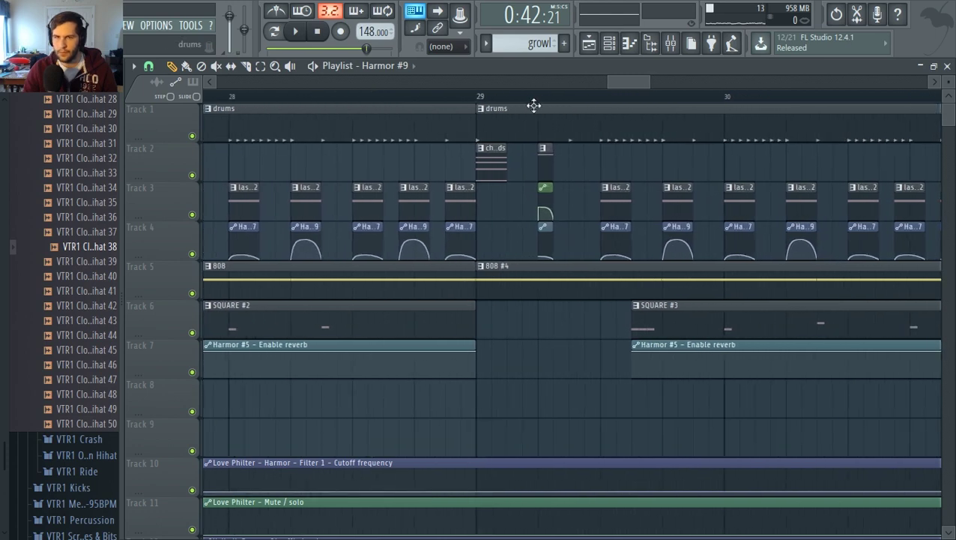
key("space")
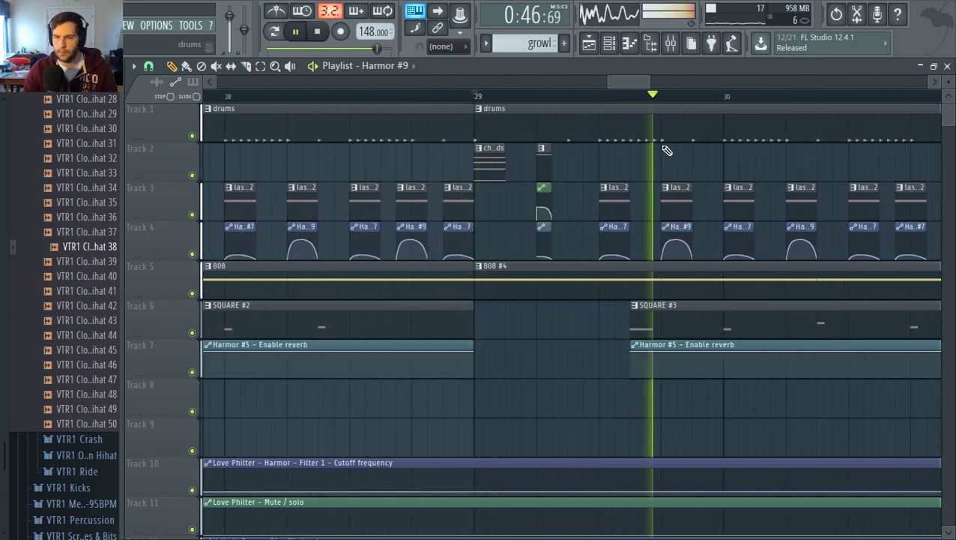
scroll(742, 255, "down", 3)
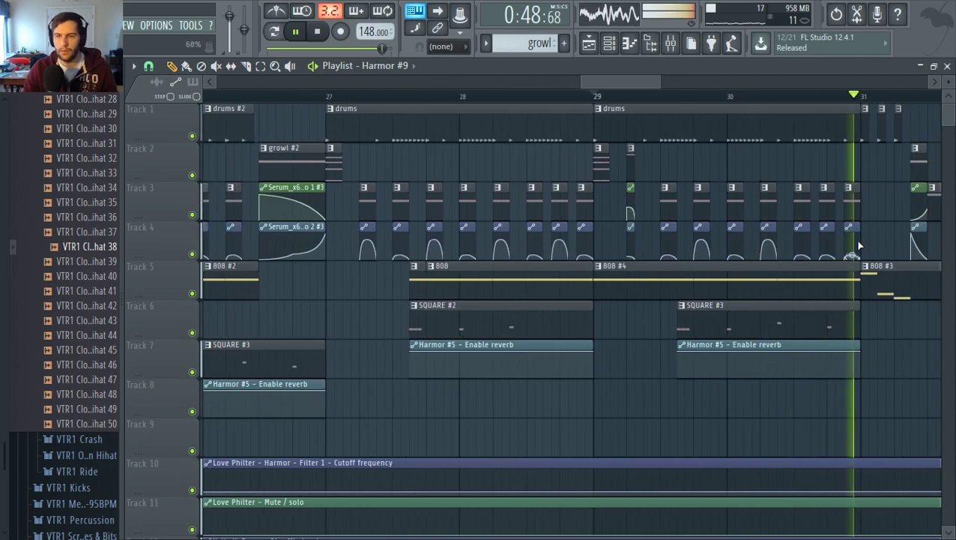
scroll(850, 247, "up", 2)
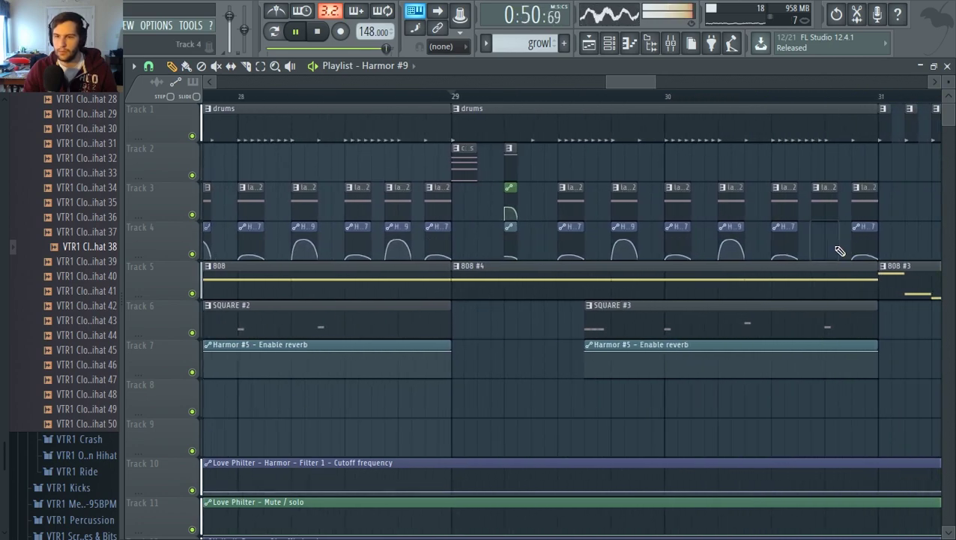
Play the arrangement to its end, stop, and examine the laser and square section from bar 19
scroll(771, 258, "down", 8)
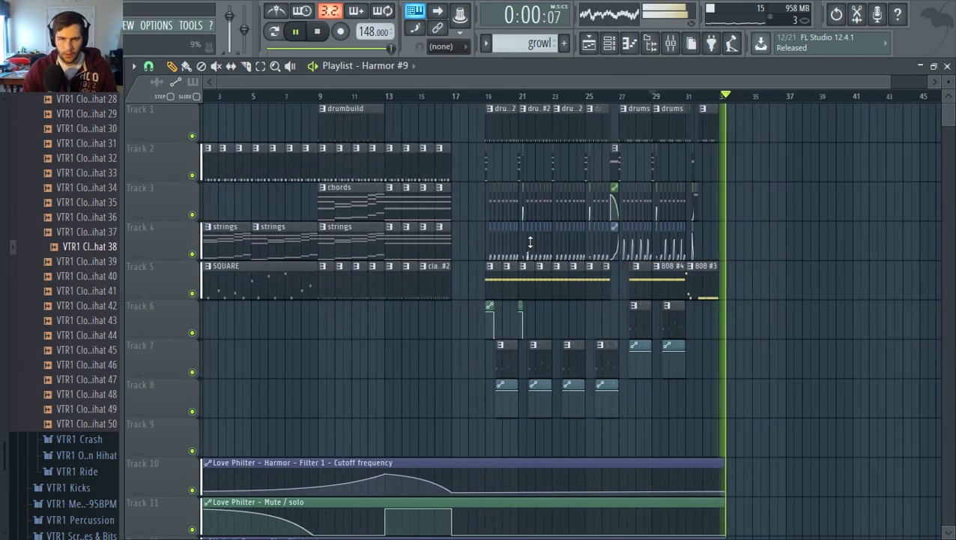
scroll(506, 268, "up", 5)
key("space")
scroll(517, 262, "up", 2)
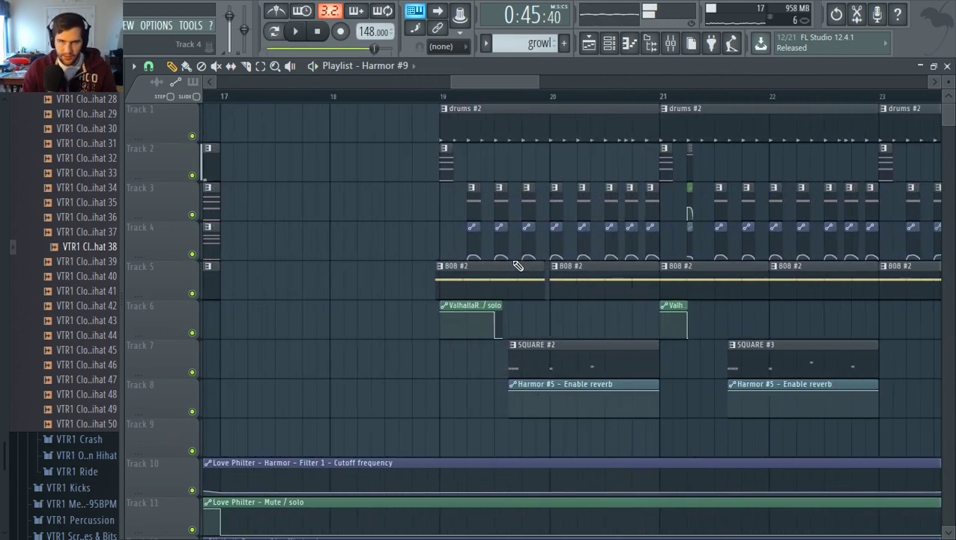
Copy the first laser #3 and Harmor #9 pair from bar 27 and place the copy just before bar 19
scroll(600, 256, "down", 4)
scroll(794, 260, "up", 2)
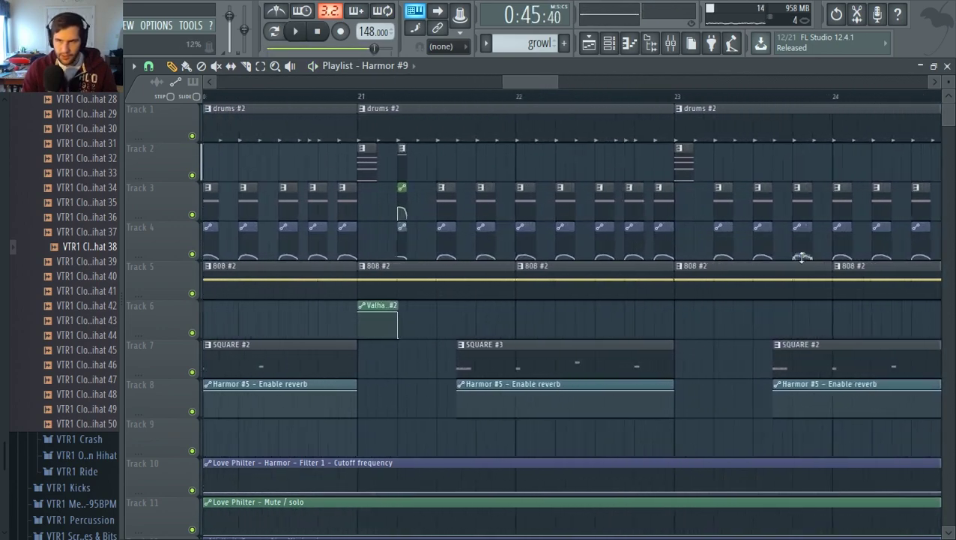
scroll(805, 260, "down", 5)
scroll(881, 257, "up", 6)
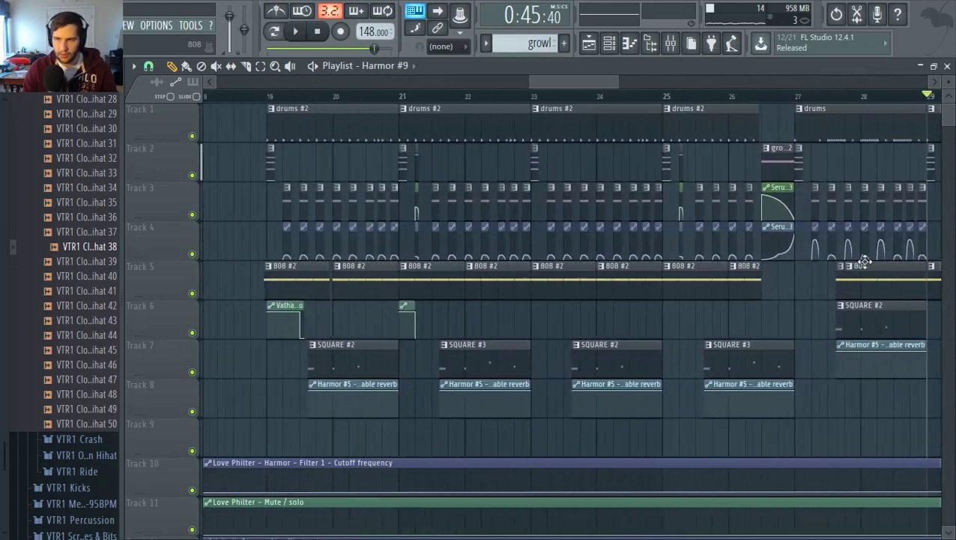
scroll(744, 214, "up", 4)
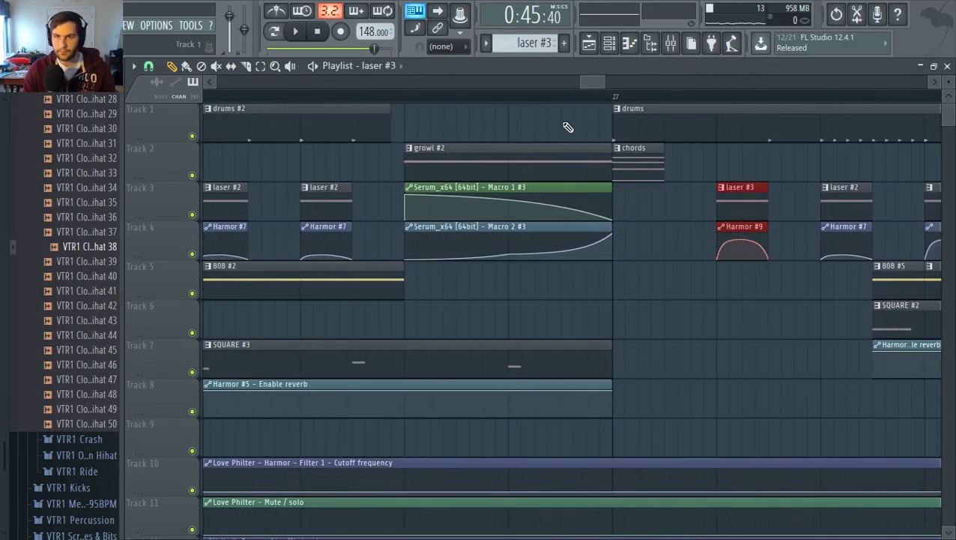
scroll(453, 164, "down", 6)
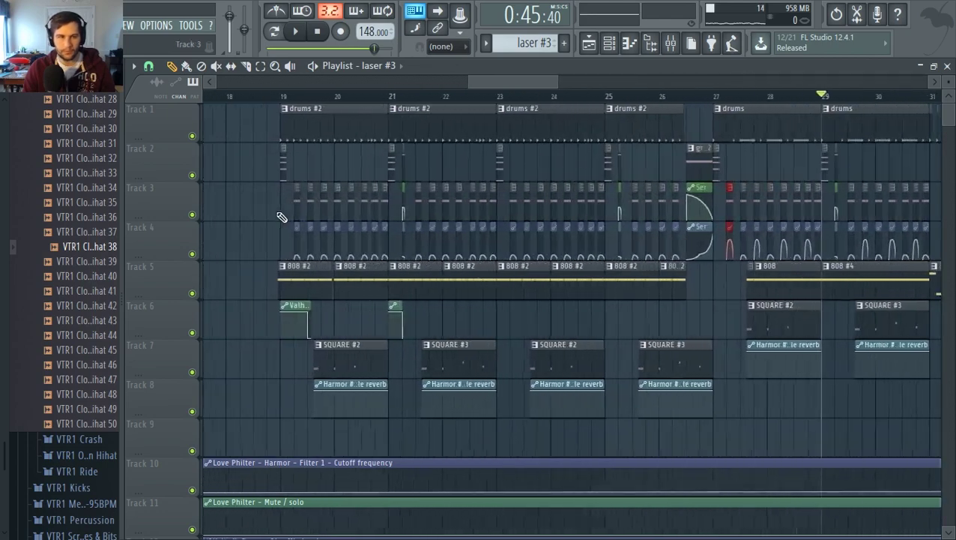
scroll(282, 218, "up", 5)
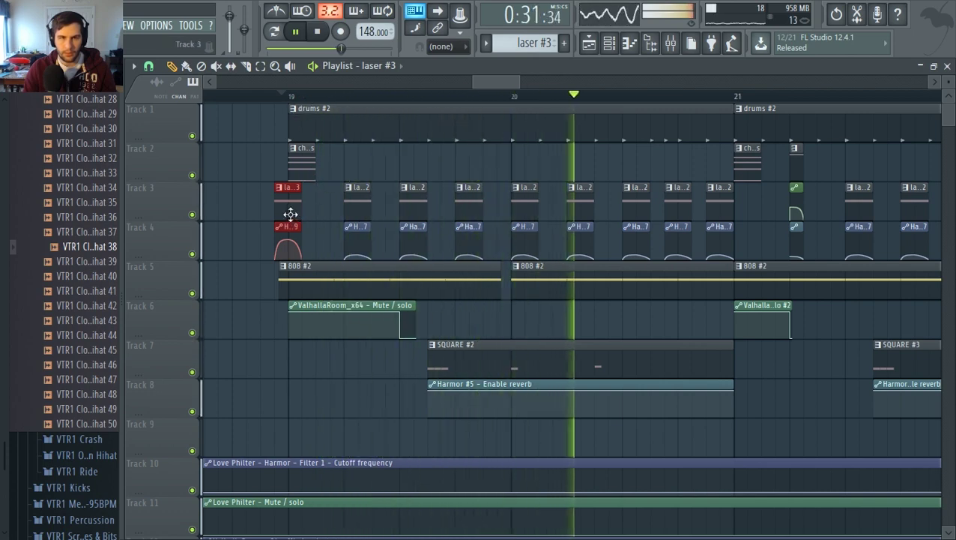
left_click_drag(290, 214, 272, 214)
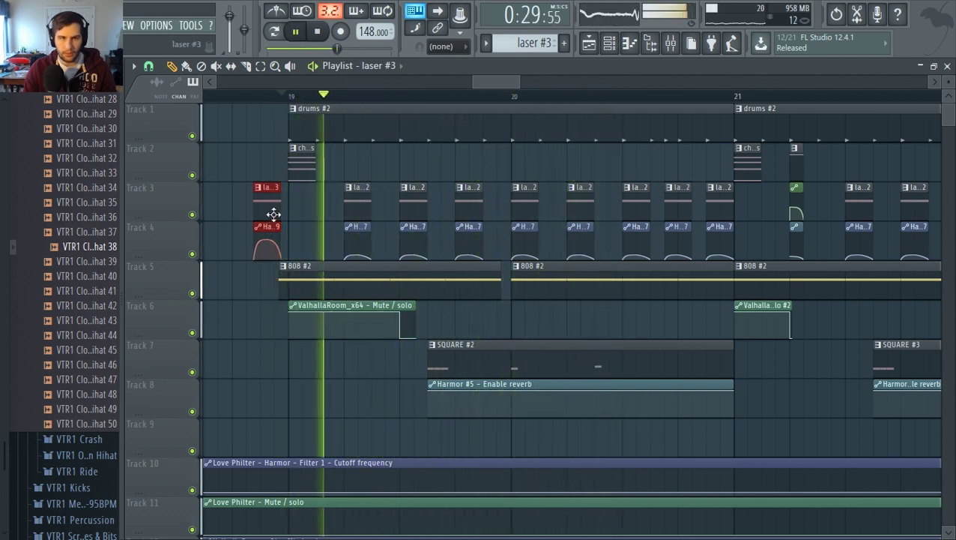
Replace the first 808 #2 clip on Track 5 with one that starts exactly at bar 19
left_click_drag(349, 284, 364, 281)
right_click(361, 282)
left_click(294, 283)
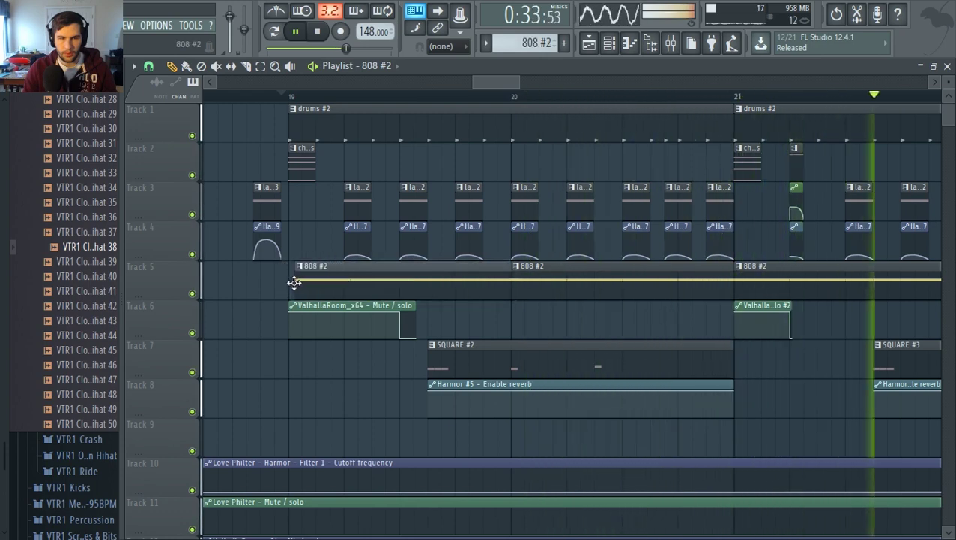
key("space")
left_click_drag(293, 283, 291, 281)
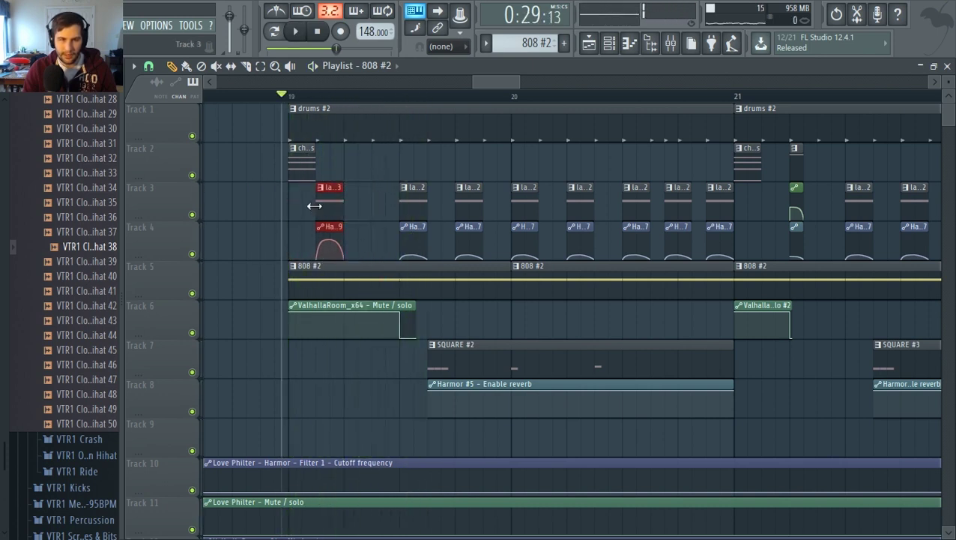
Put the copied laser #3 and Harmor #9 pair in place of the first laser #2 and Harmor #7 clips in bar 19 and play it
key("space")
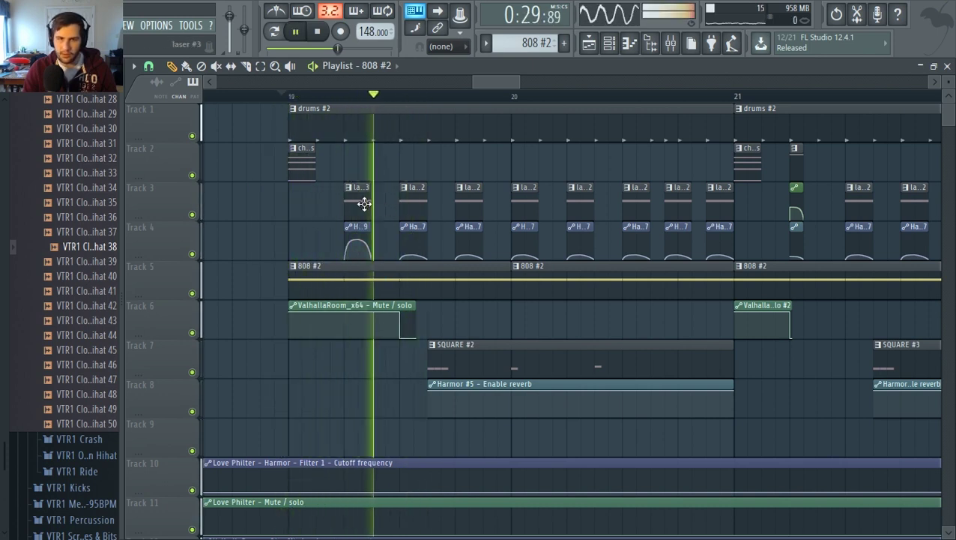
scroll(501, 171, "down", 5)
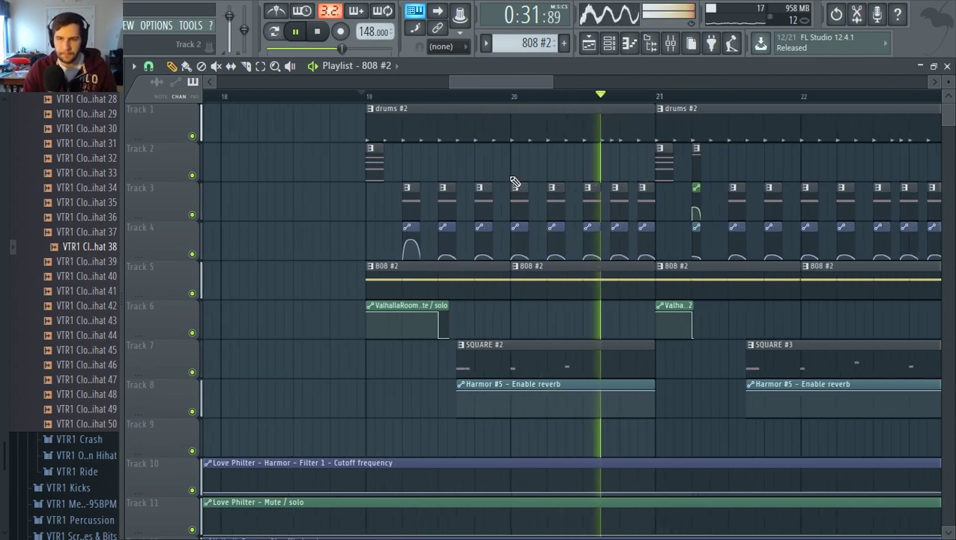
key("space")
scroll(613, 254, "up", 1)
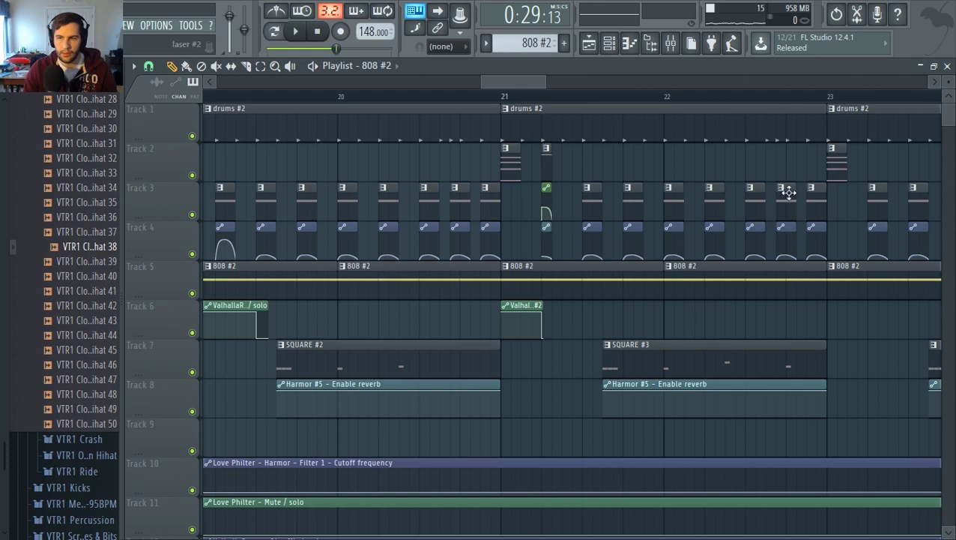
Replace the first laser and Harmor #7 clips after bar 23 with a copy of the bar 19 Harmor #9 pair and play from bar 23
left_click_drag(513, 84, 503, 86)
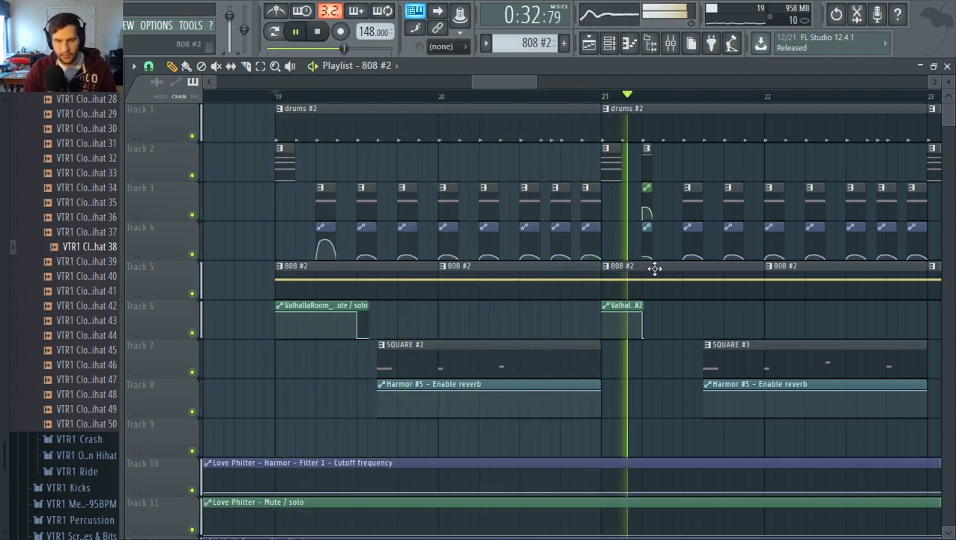
left_click_drag(518, 81, 564, 75)
key("space")
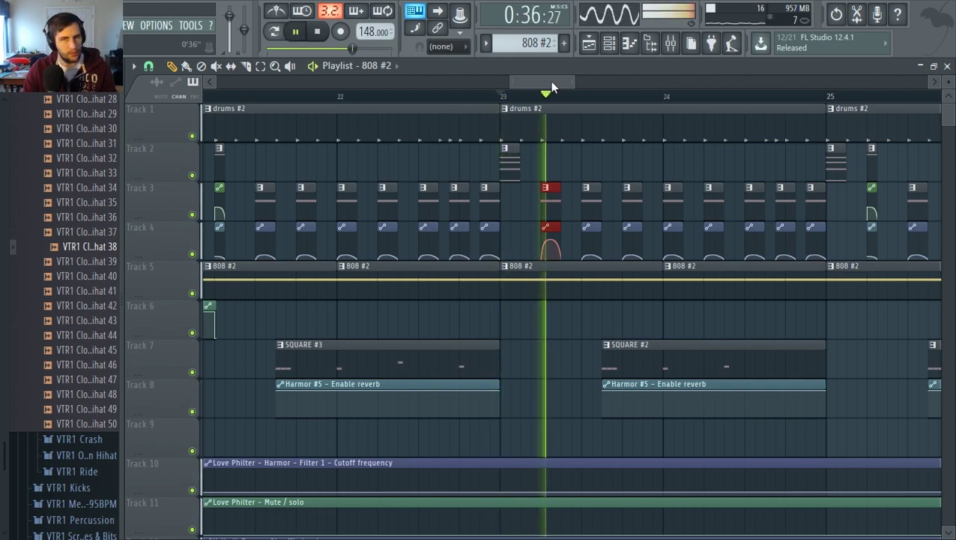
Listen to the arrangement from bar 23 into bar 29 while following the laser clips
left_click_drag(549, 83, 572, 83)
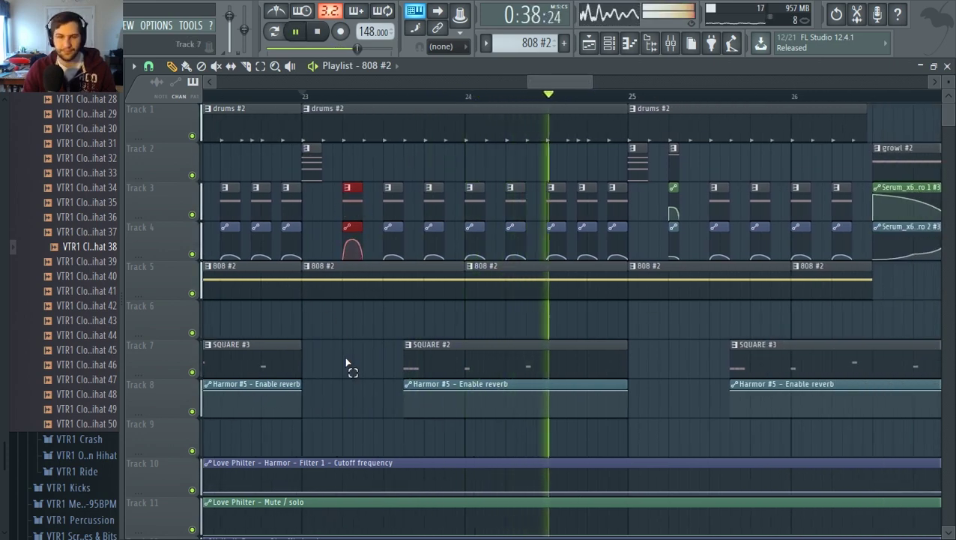
scroll(347, 366, "down", 4)
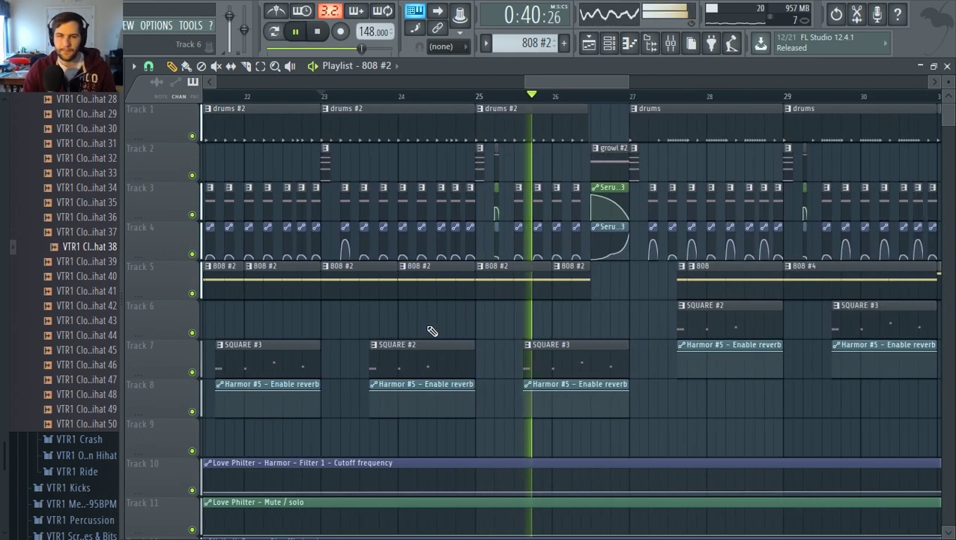
scroll(437, 325, "down", 3)
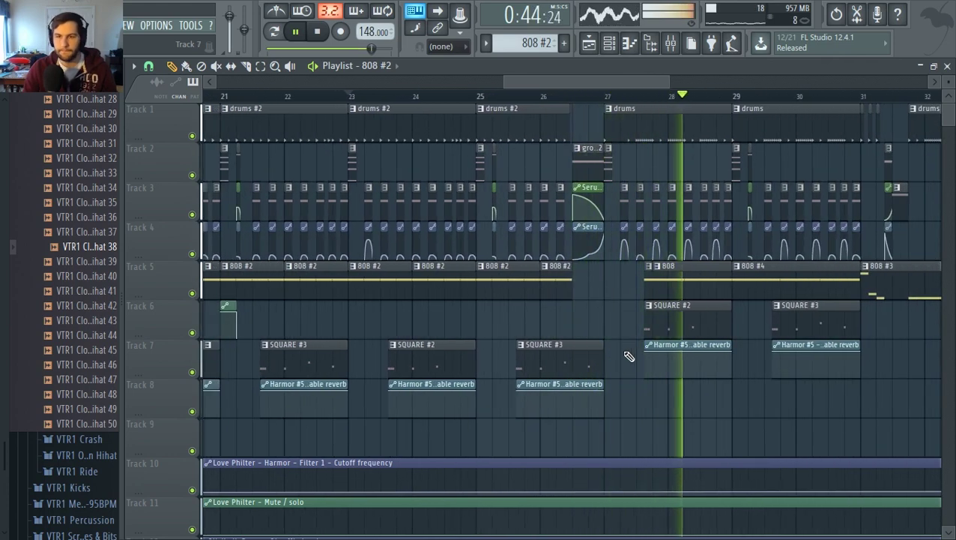
scroll(733, 347, "up", 3)
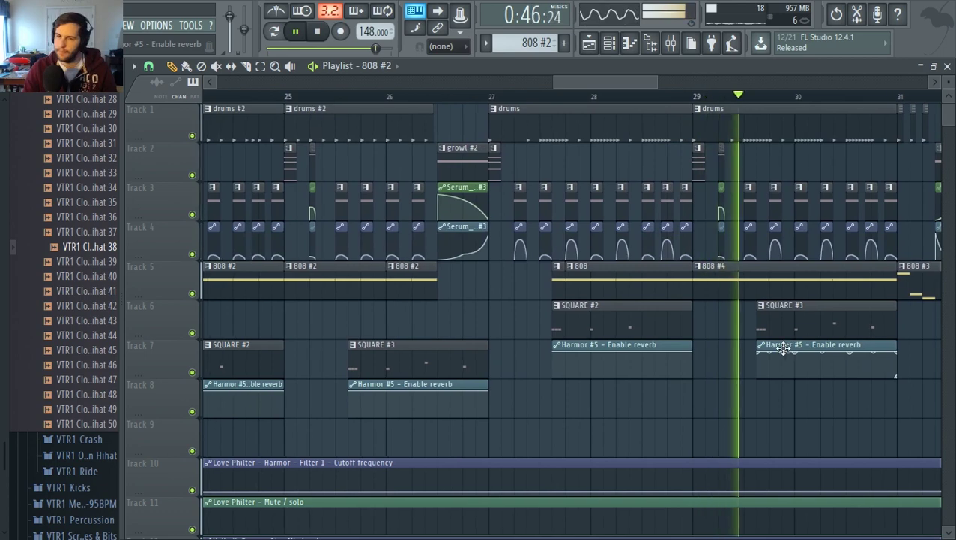
Replace the last Harmor #9 laser pair in bars 27–28 and in bars 29–30 with copies of laser #2 and Harmor #7
scroll(745, 336, "up", 2)
key("space")
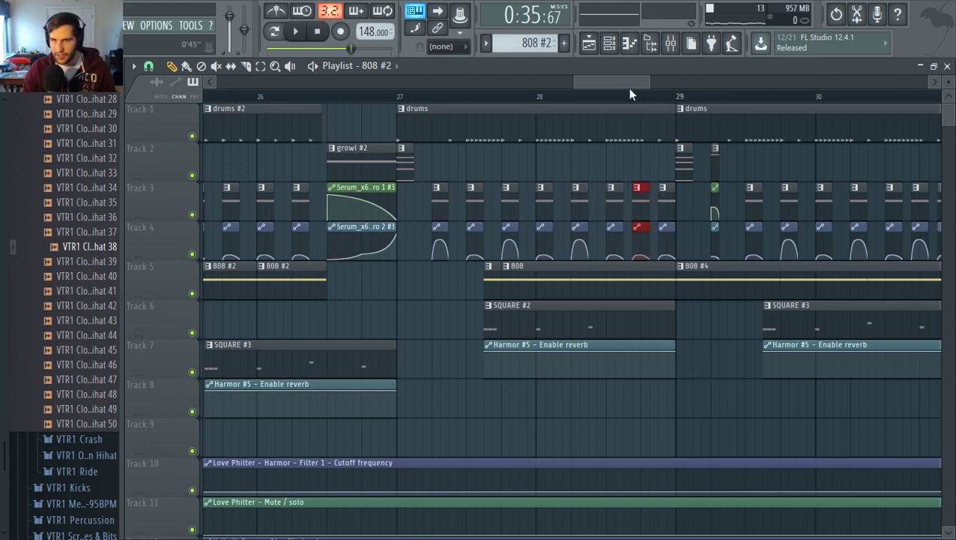
left_click_drag(630, 84, 654, 86)
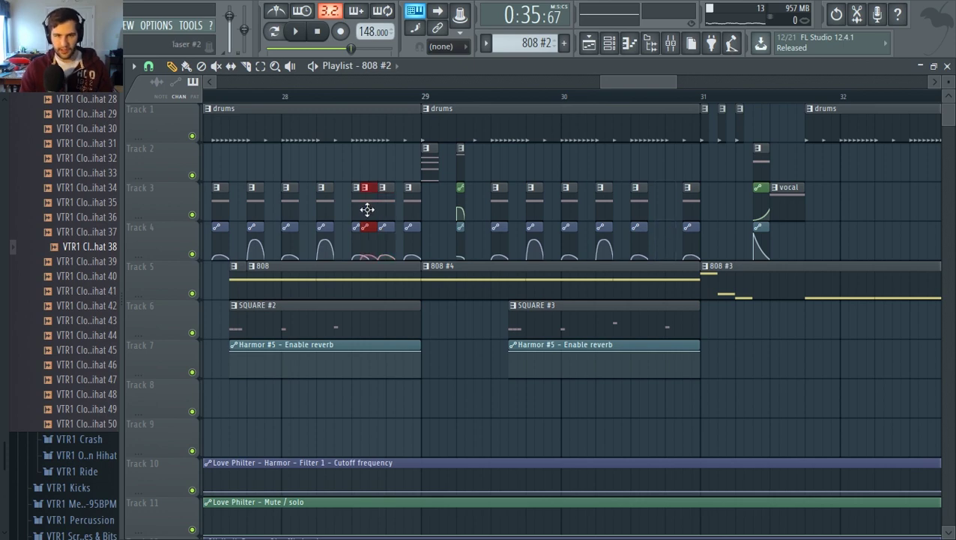
scroll(641, 207, "down", 4)
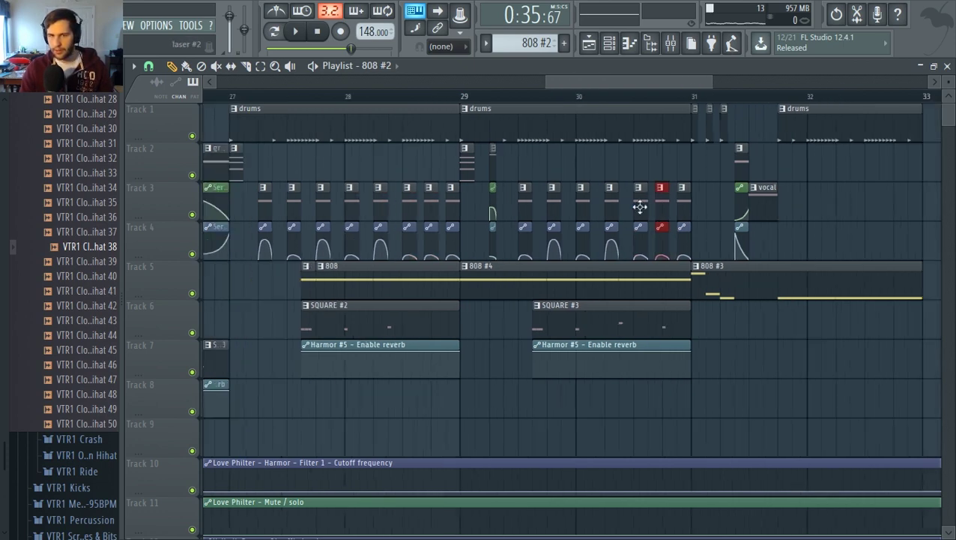
scroll(572, 229, "up", 2)
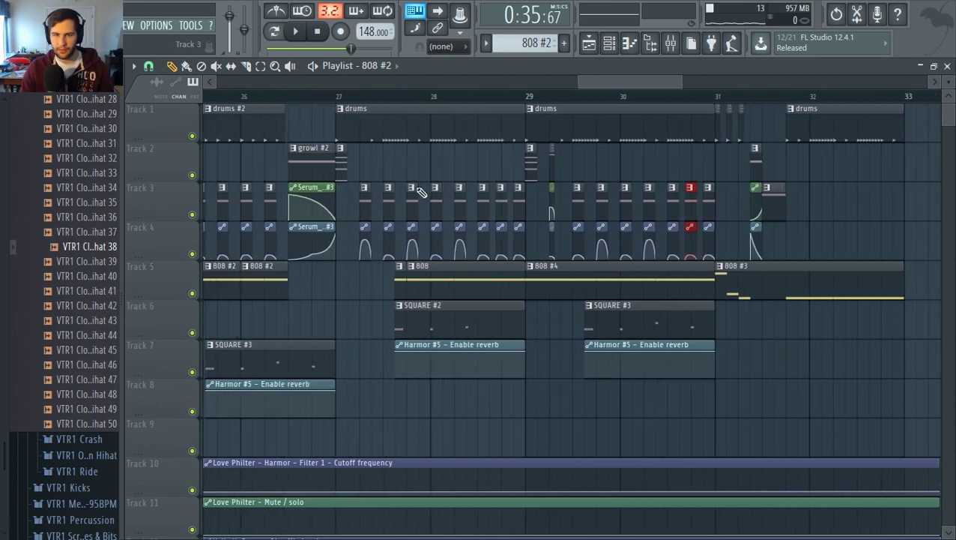
Play the arrangement from just before the first laser in bar 27 and restart it to recheck that laser
left_click(342, 96)
key("space")
scroll(350, 287, "up", 3)
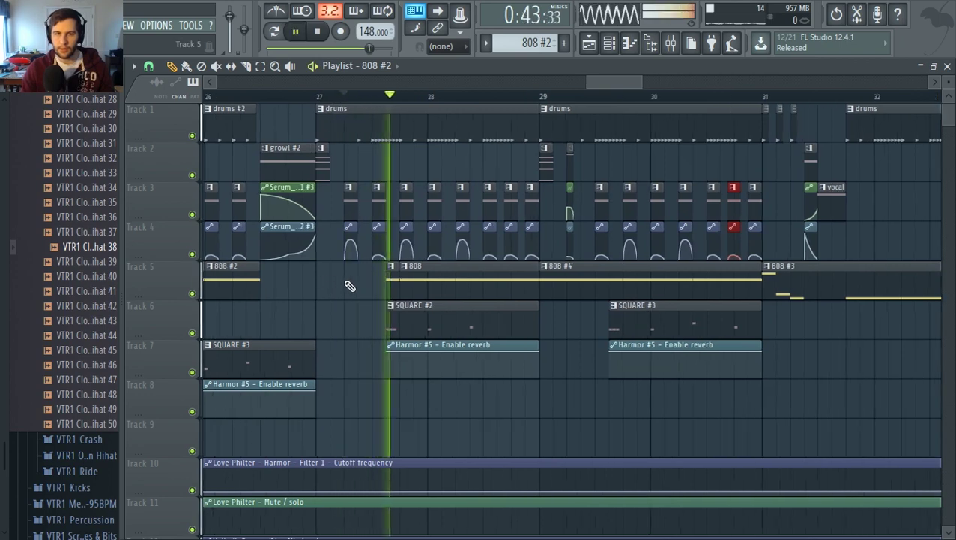
key("space")
key("space")
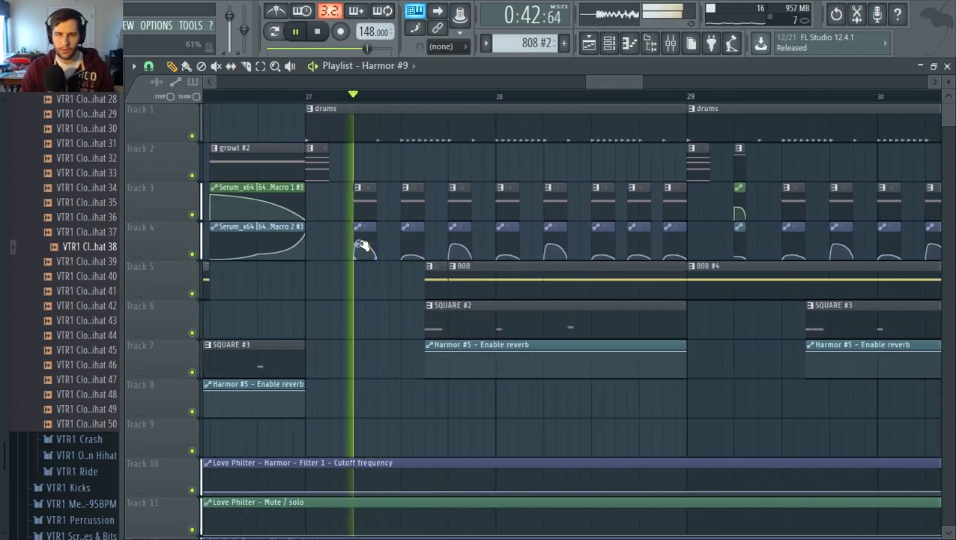
Reshape the Harmor #9 automation curve to start high and drop off at the end, auditioning the bar 27 laser repeatedly
key("space")
key("space")
key("space")
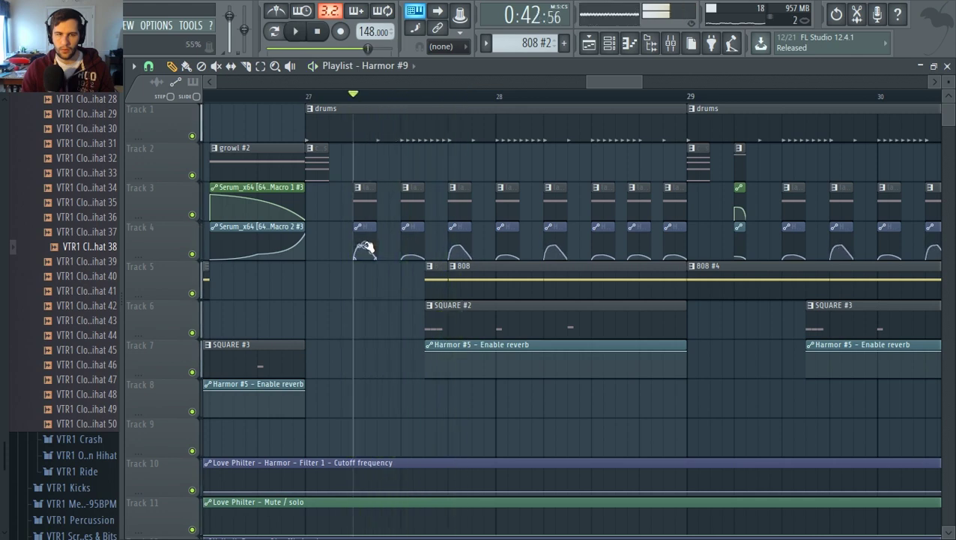
key("space")
key("space")
key("space")
left_click_drag(368, 247, 360, 236)
key("space")
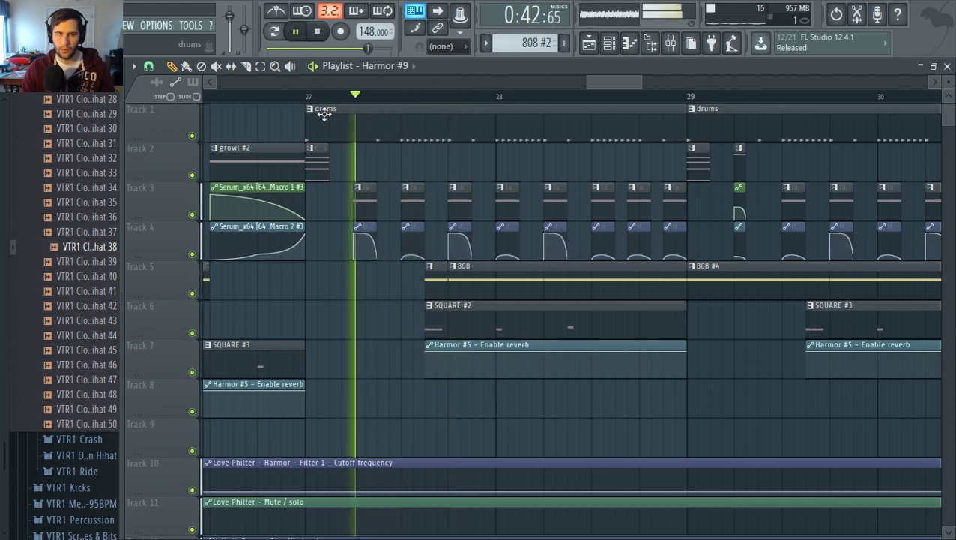
Play bars 27 to 30 with the reshaped Harmor #9 clips, stop, and look over the surrounding arrangement
key("space")
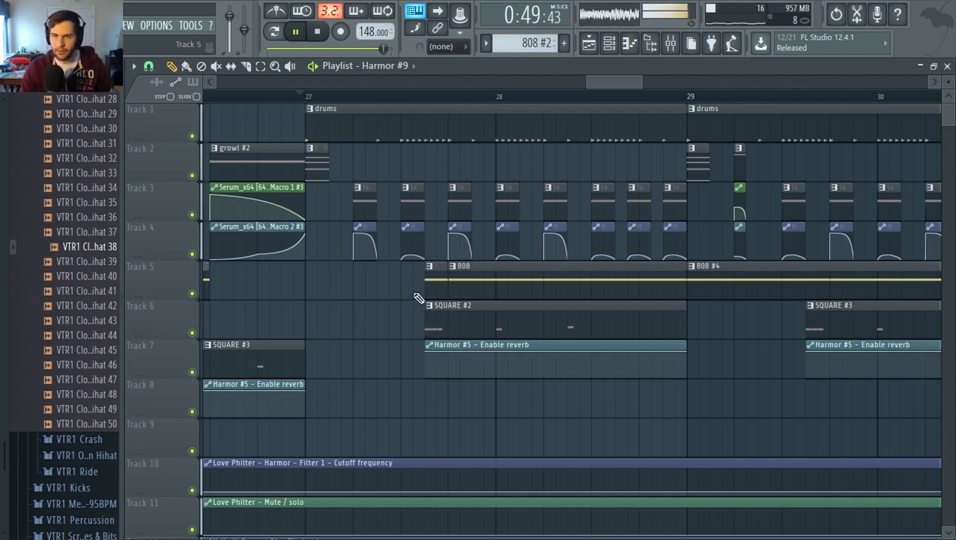
scroll(667, 319, "down", 3)
key("space")
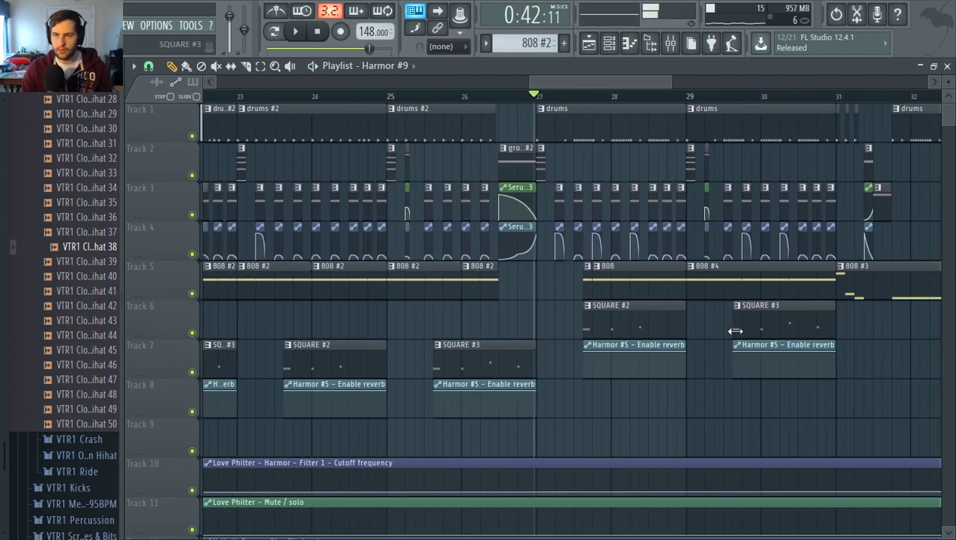
scroll(642, 85, "right", 2)
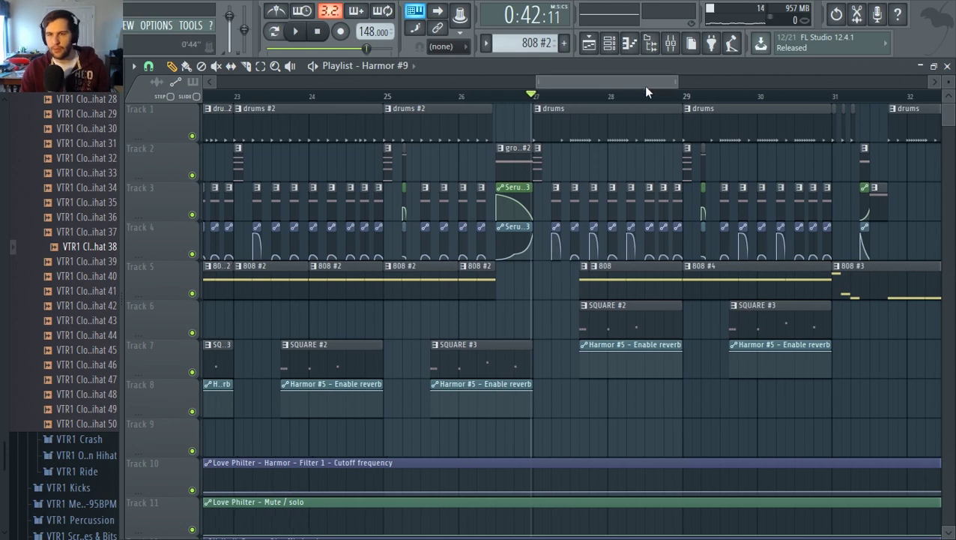
Show the mixer during playback from bar 27 and check the Fruity parametric EQ 2 on the Harmor #4 track
left_click(671, 47)
key("space")
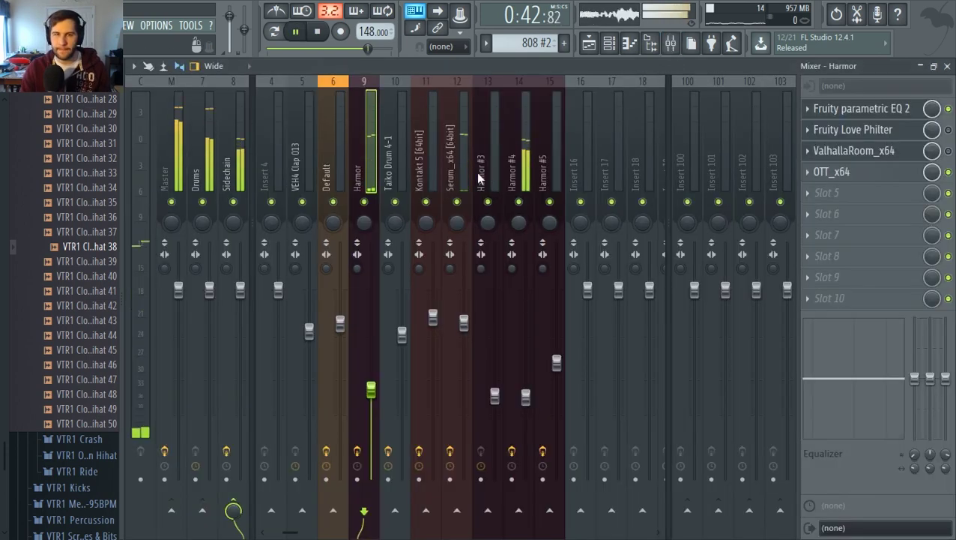
left_click(522, 186)
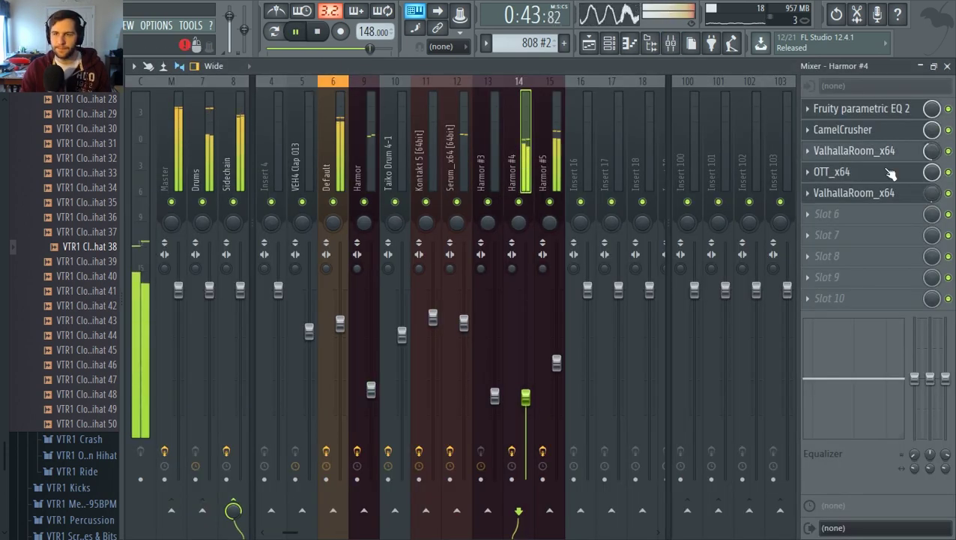
left_click(881, 129)
left_click(882, 110)
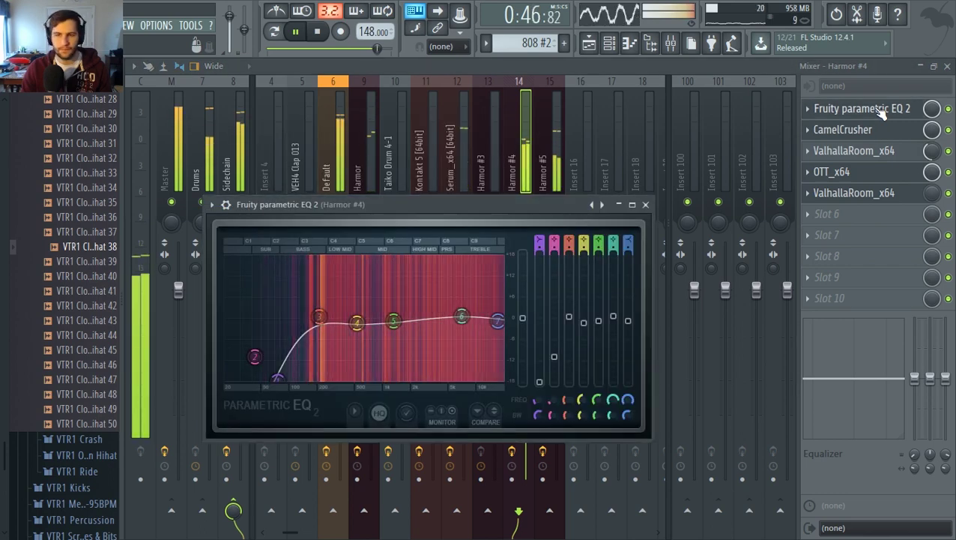
key("space")
left_click(882, 109)
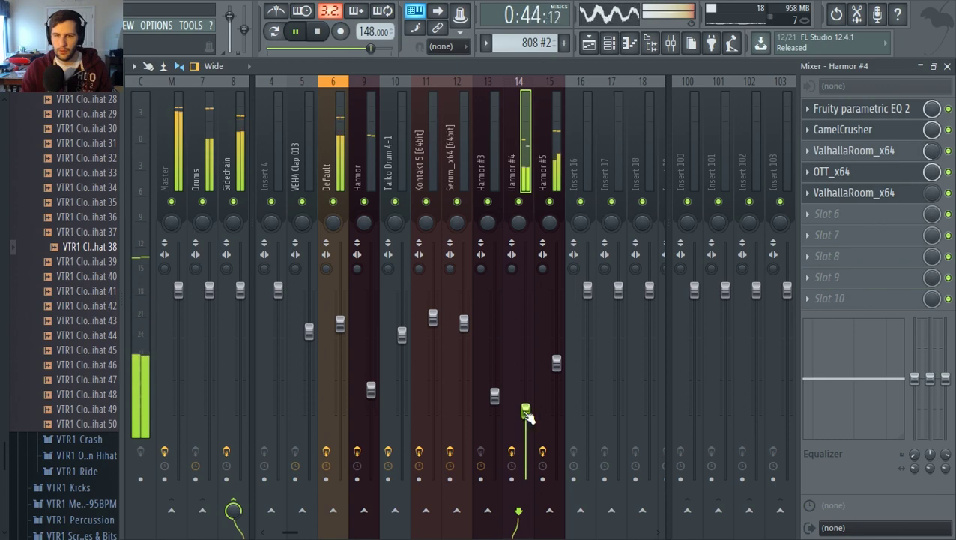
Lower the Harmor #4 mixer fader slightly while listening, stop playback, and reopen its Fruity parametric EQ 2
left_click_drag(526, 410, 529, 404)
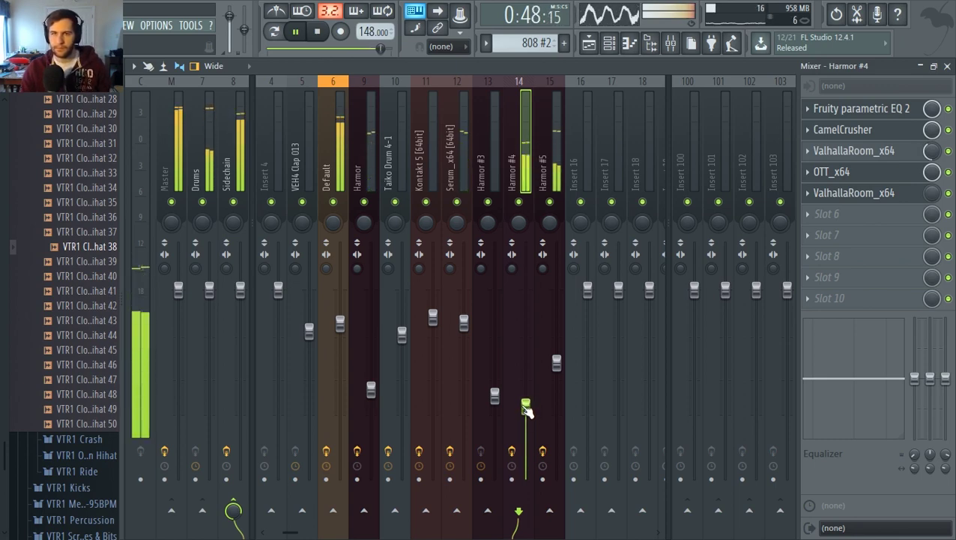
key("space")
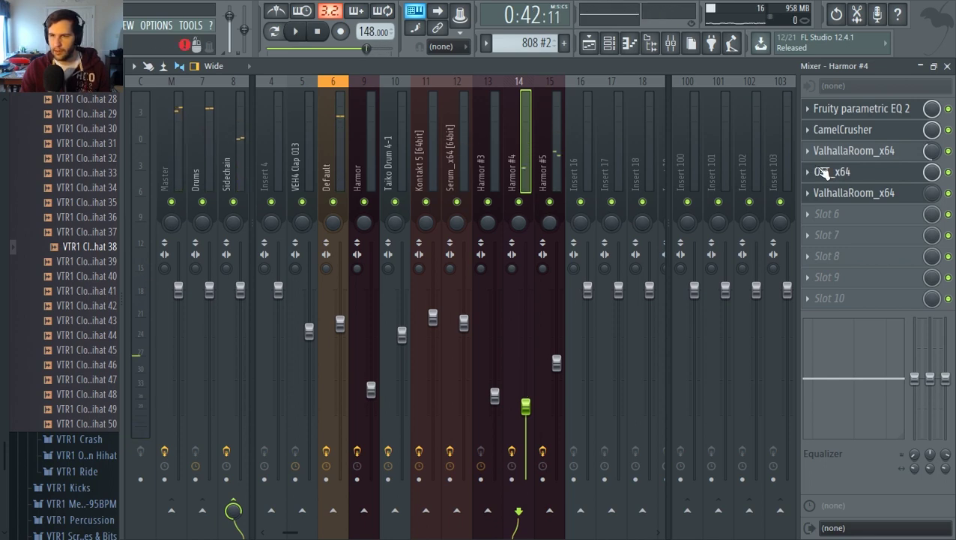
left_click(886, 113)
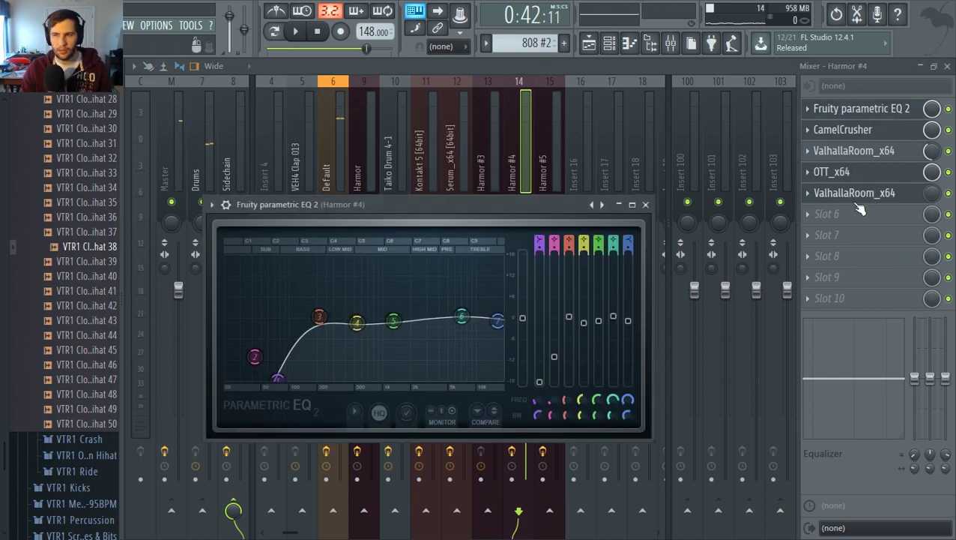
Move the second ValhallaRoom_x64 on Harmor #4 down to slot 6 and insert a Fruity parametric EQ 2 in slot 5
left_click_drag(855, 199, 855, 213)
left_click(828, 196)
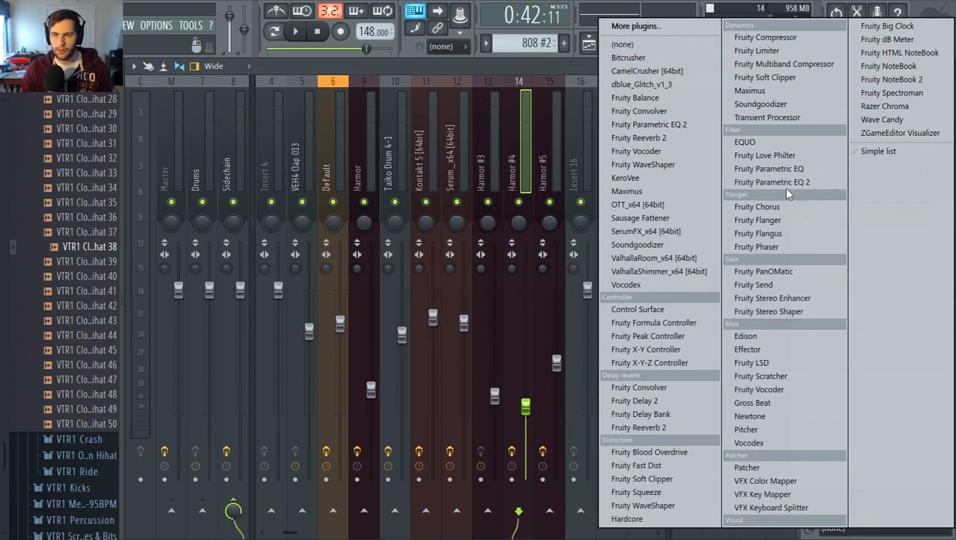
left_click(681, 126)
During playback, shape the new EQ with a low cut, rolled-off highs, lowered bands 3 and 5, and a raised band 6, and close it
key("space")
left_click_drag(440, 300, 483, 349)
left_click_drag(253, 300, 263, 362)
left_click_drag(283, 300, 255, 315)
left_click_drag(315, 299, 442, 292)
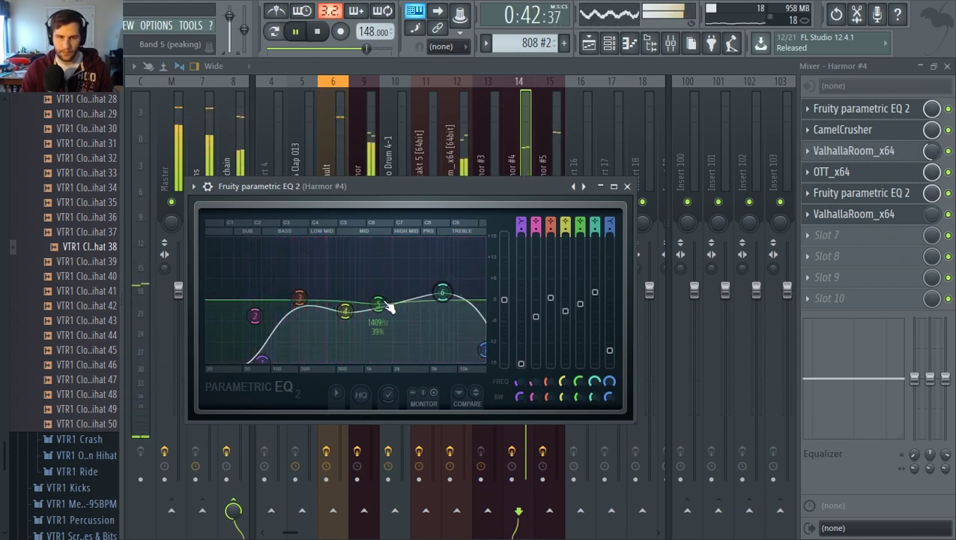
left_click_drag(345, 311, 288, 317)
left_click_drag(321, 283, 379, 313)
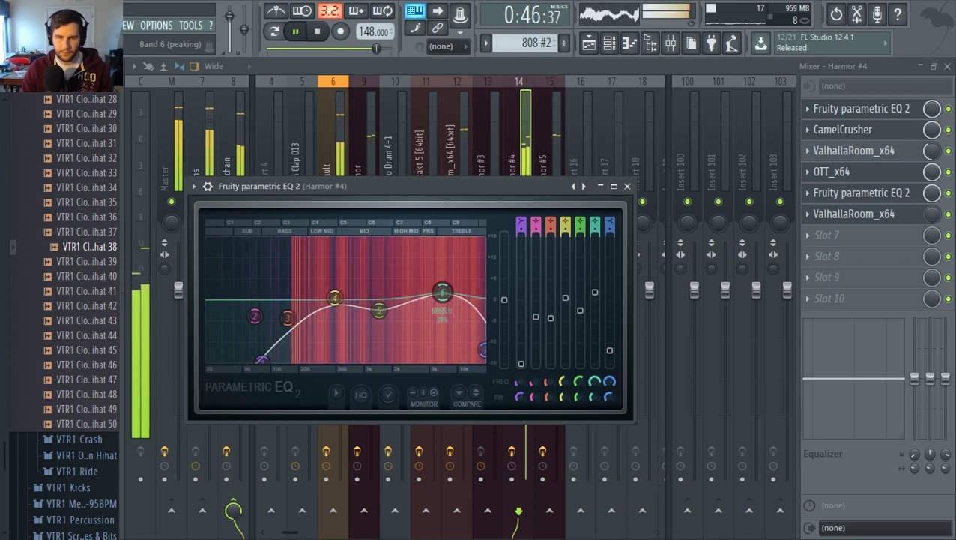
left_click(627, 186)
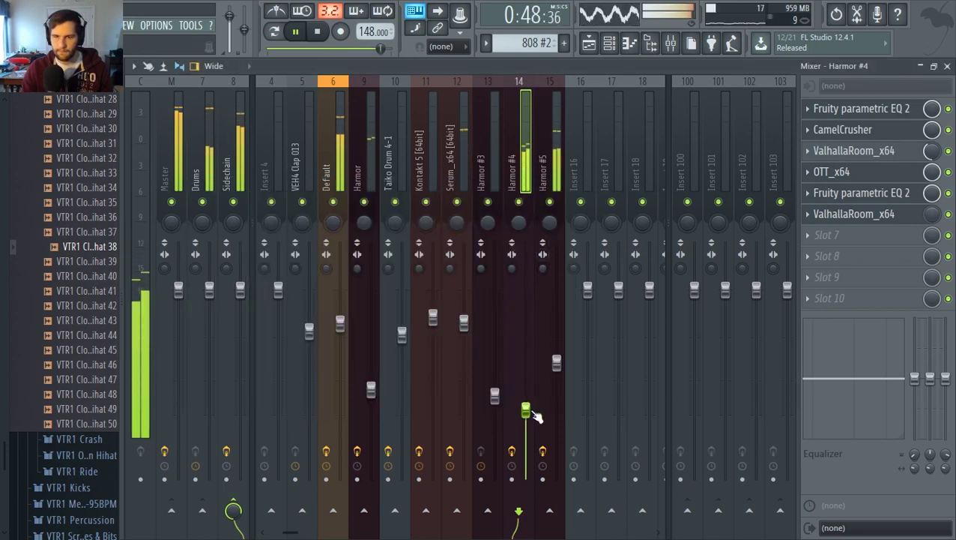
Raise the Harmor #4 fader slightly during playback and select the Harmor #5 mixer track
left_click_drag(530, 411, 530, 398)
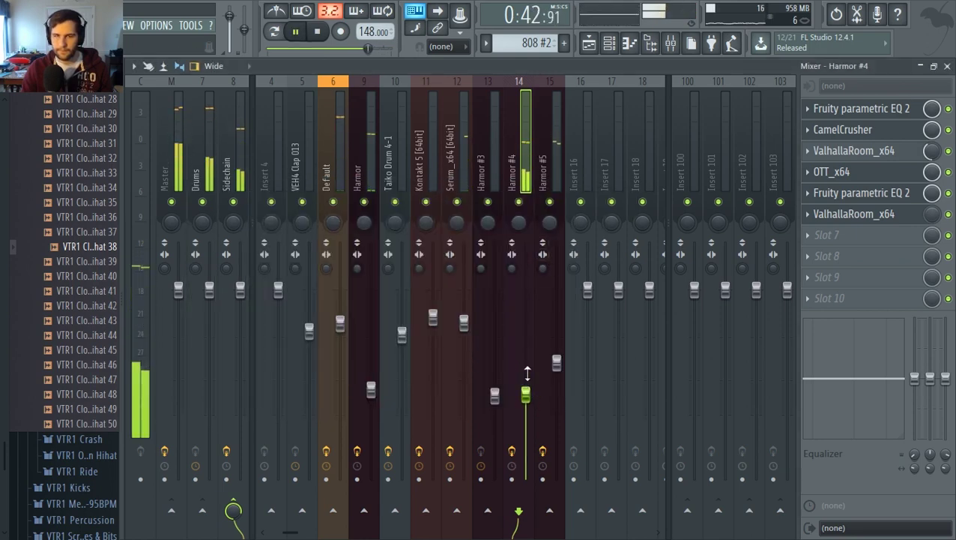
left_click(609, 43)
left_click(610, 44)
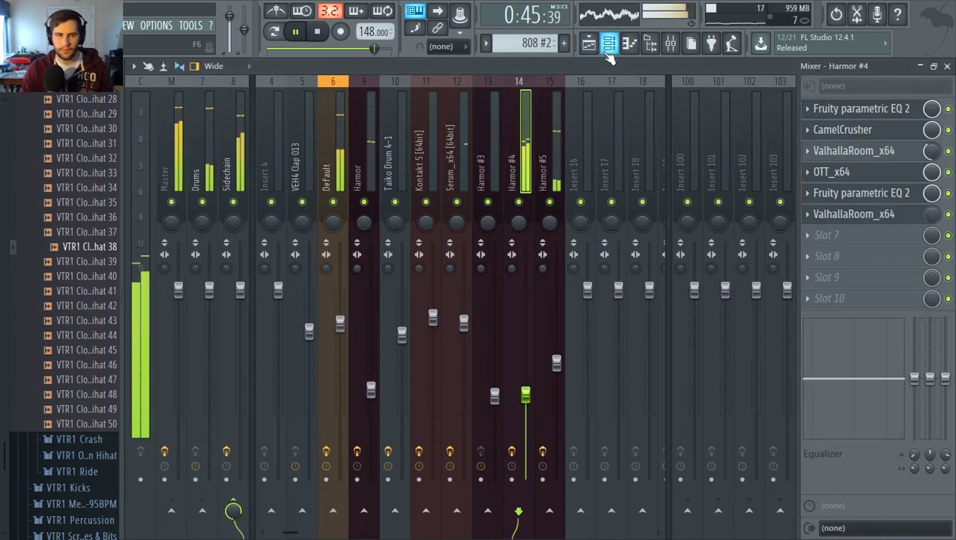
left_click(551, 162)
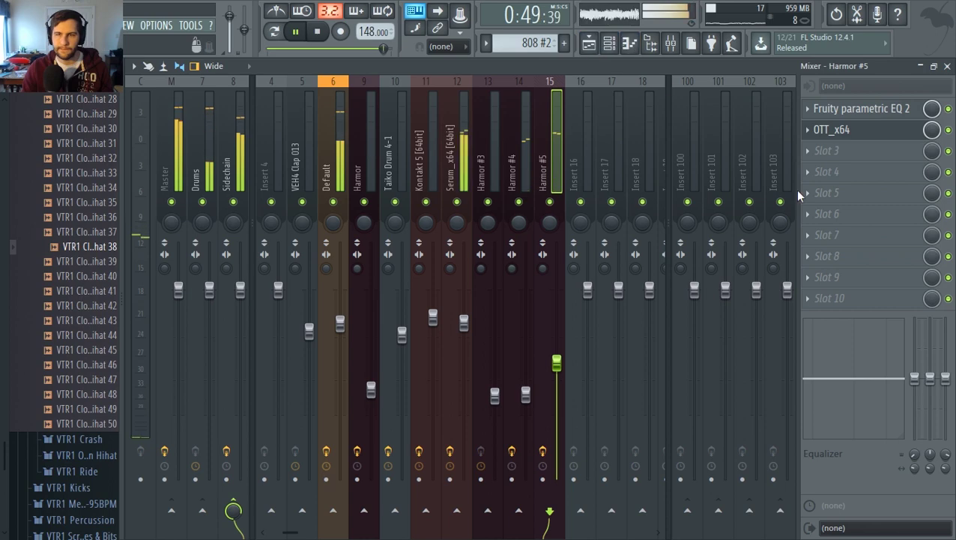
Return to the playlist and audition the arrangement from midway through bar 29
left_click(609, 43)
scroll(767, 174, "up", 2)
key("space")
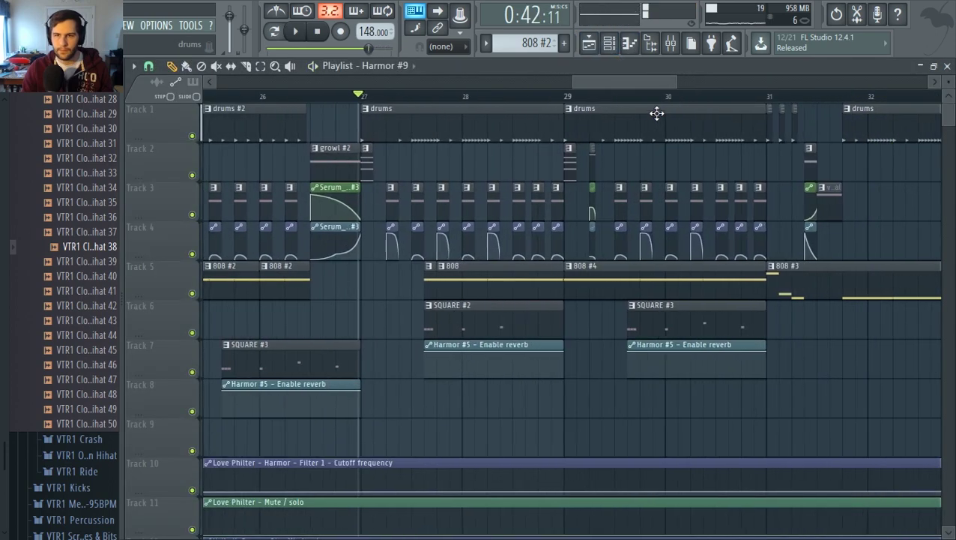
left_click(610, 95)
key("space")
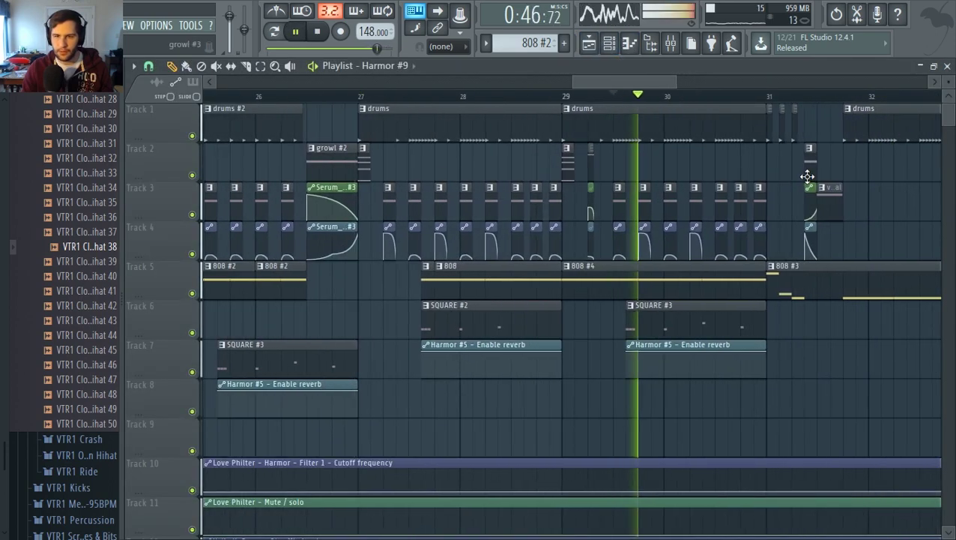
scroll(806, 178, "up", 2)
key("space")
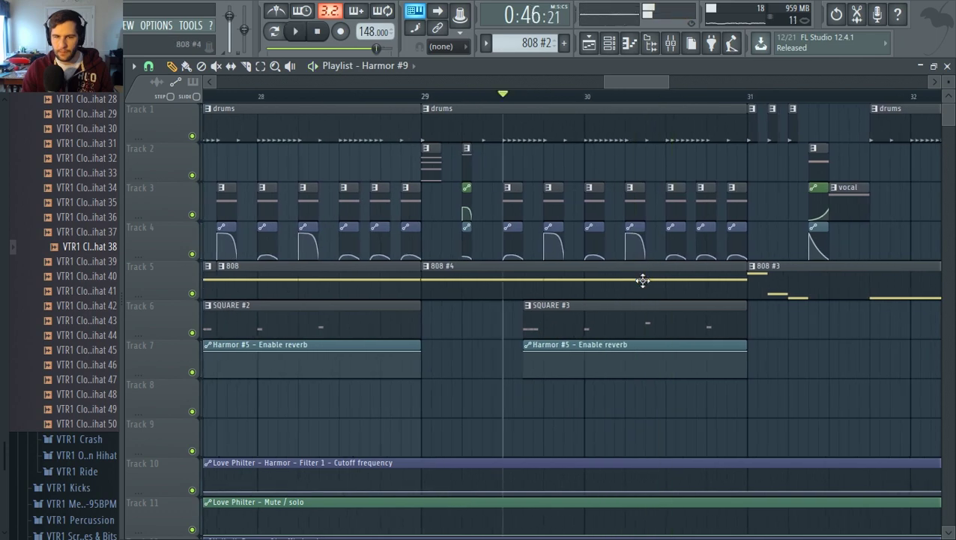
In the 808 #4 pattern, shorten the second A1 note to end a beat into bar 2 and start the third A1 note there
double_click(646, 283)
scroll(397, 258, "down", 1)
key("space")
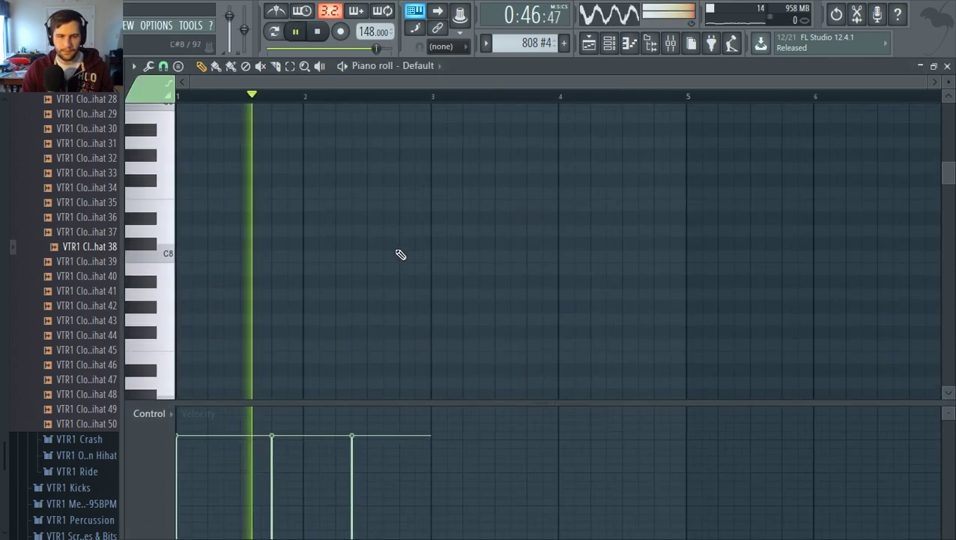
scroll(417, 225, "up", 2)
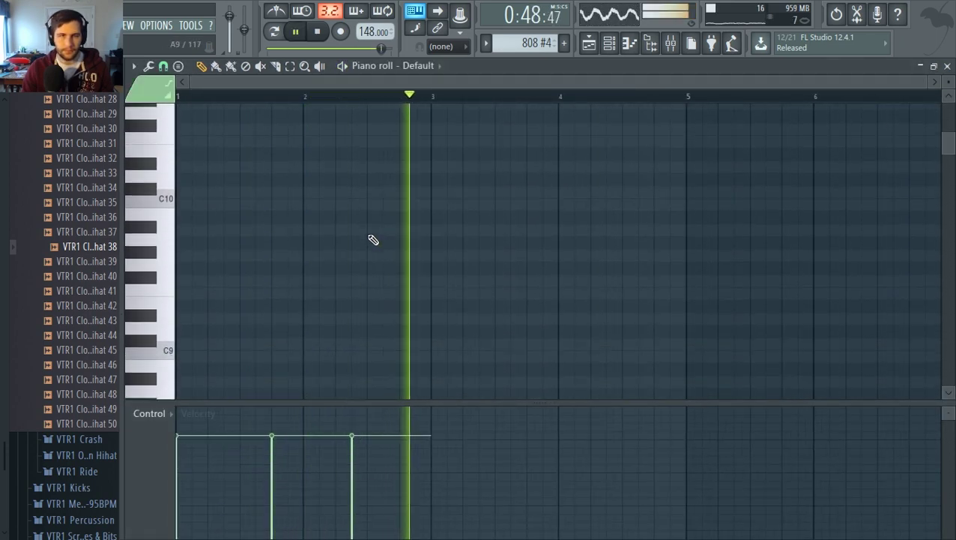
scroll(390, 244, "down", 8)
scroll(386, 242, "down", 6)
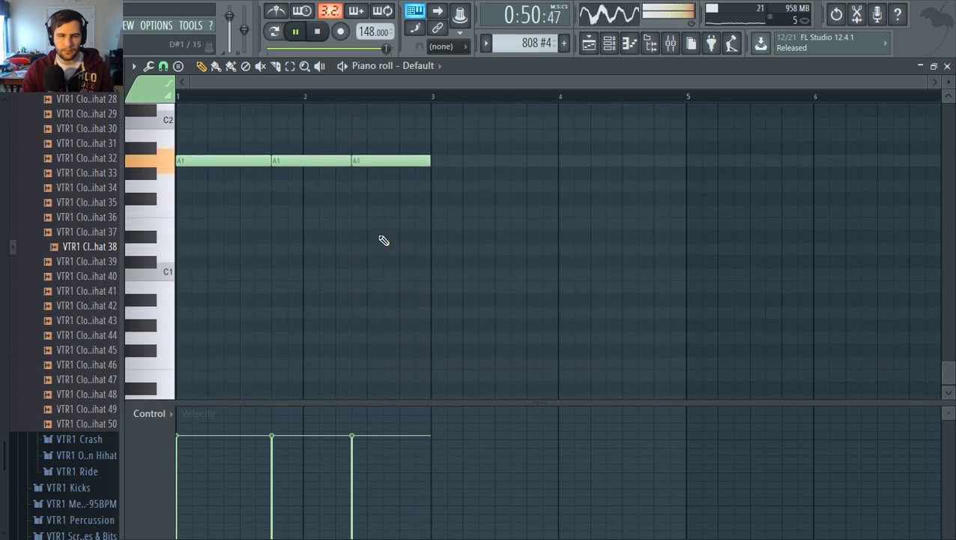
scroll(394, 245, "up", 2)
scroll(397, 246, "up", 1)
key("space")
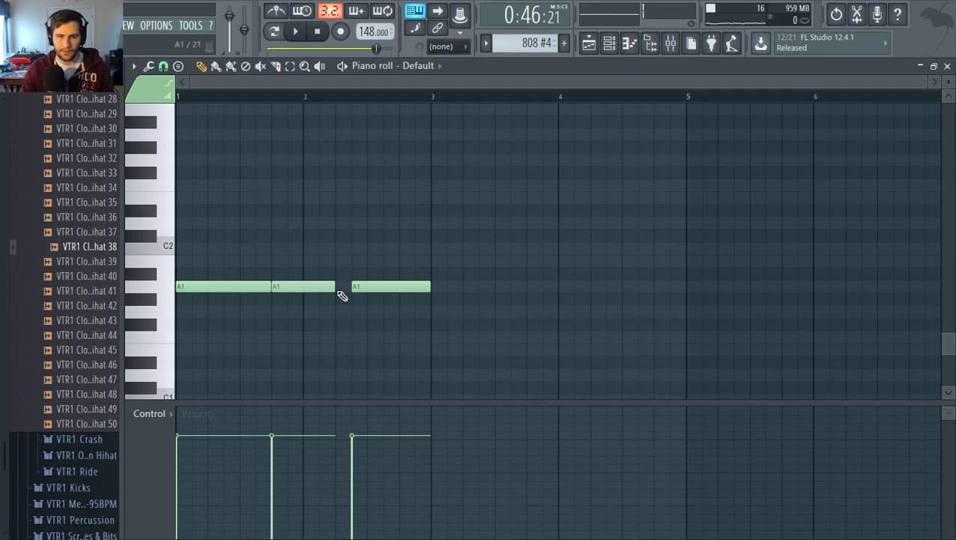
left_click_drag(358, 287, 350, 291)
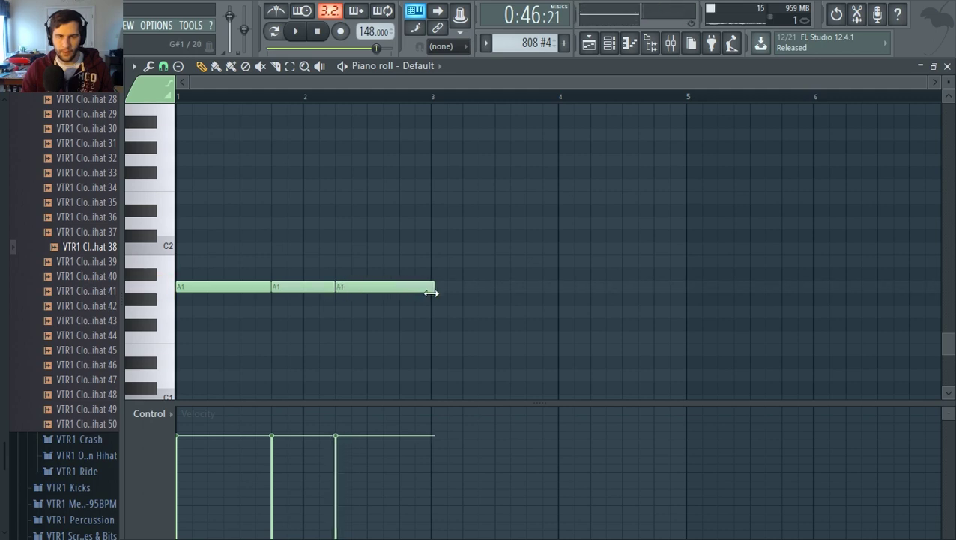
Return to the playlist, view the whole arrangement, and briefly play it from the start
left_click(589, 44)
scroll(546, 146, "down", 8)
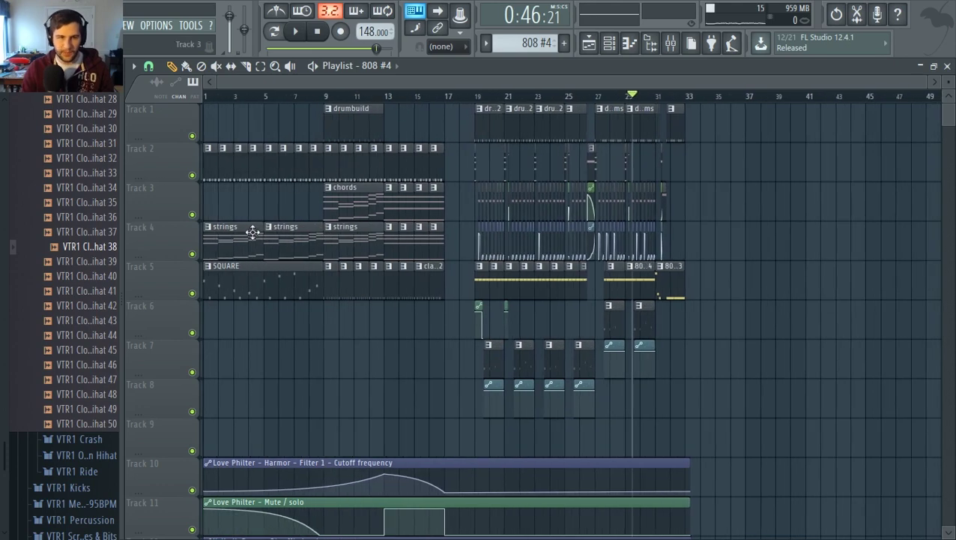
key("space")
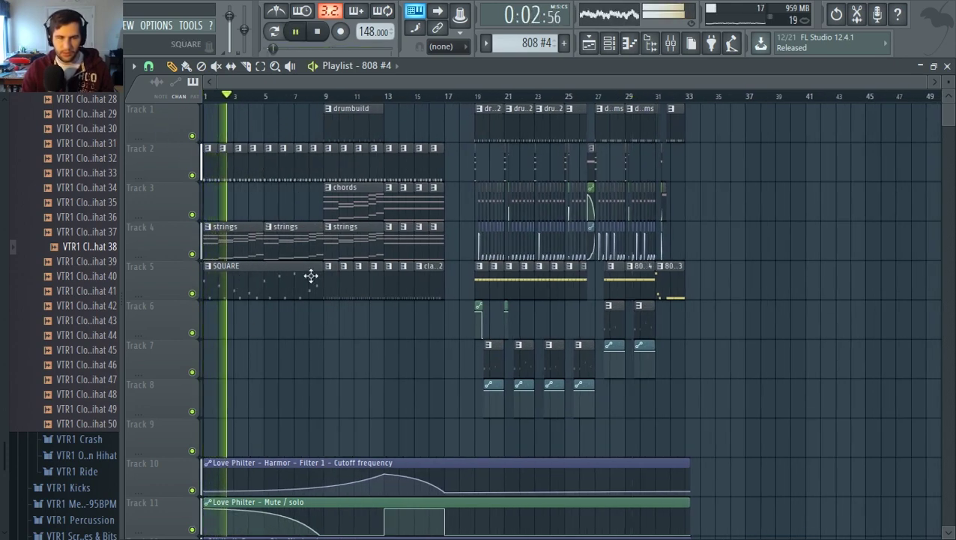
key("space")
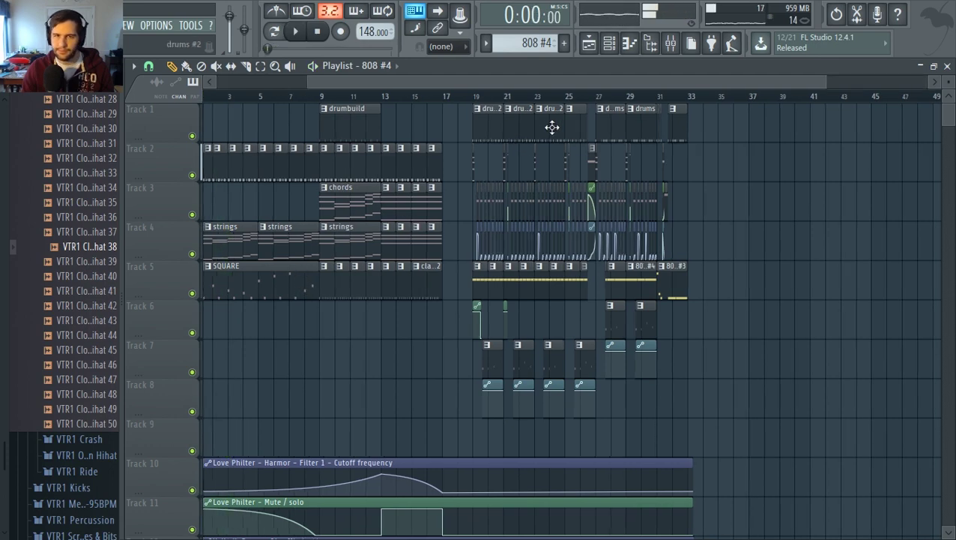
Play the drop from bar 19 through bar 28 and stop
scroll(449, 100, "up", 3)
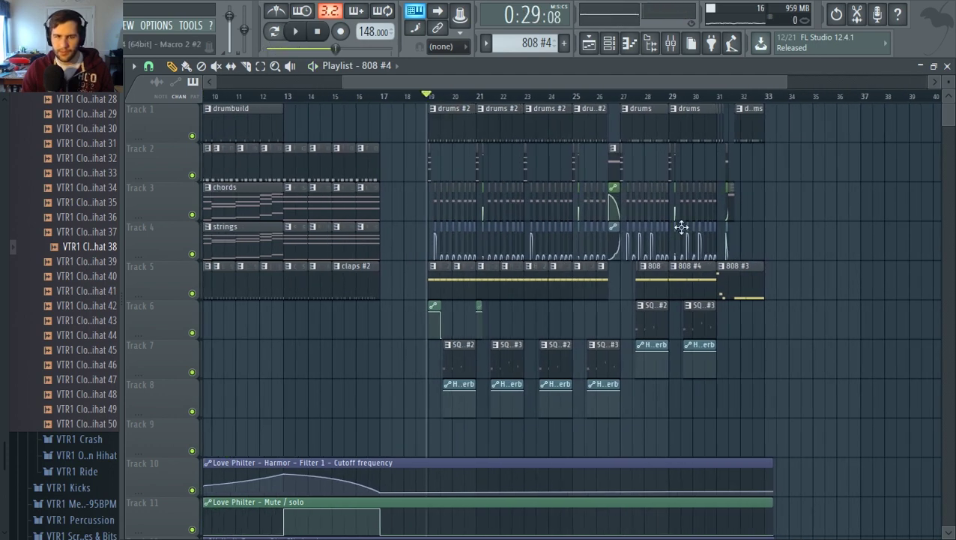
scroll(801, 252, "up", 2)
key("space")
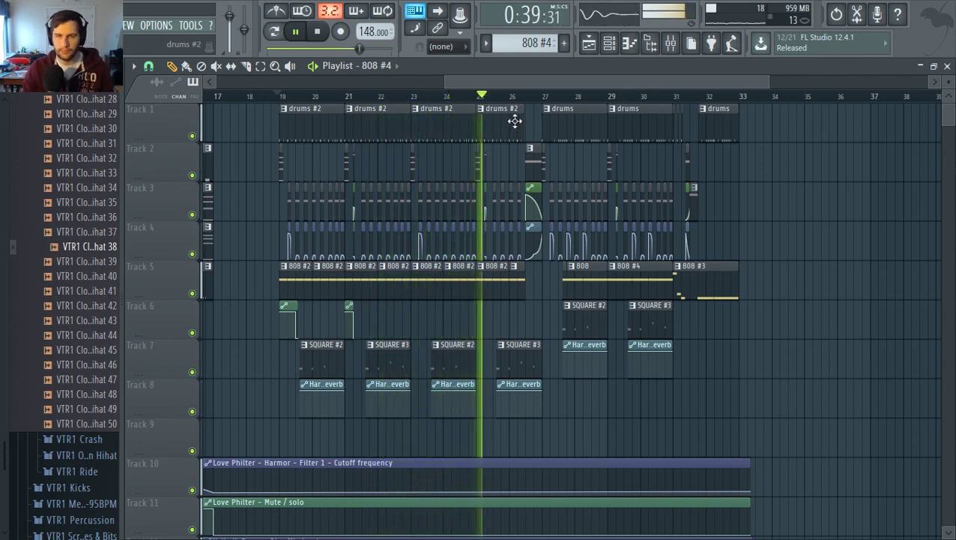
scroll(730, 240, "up", 3)
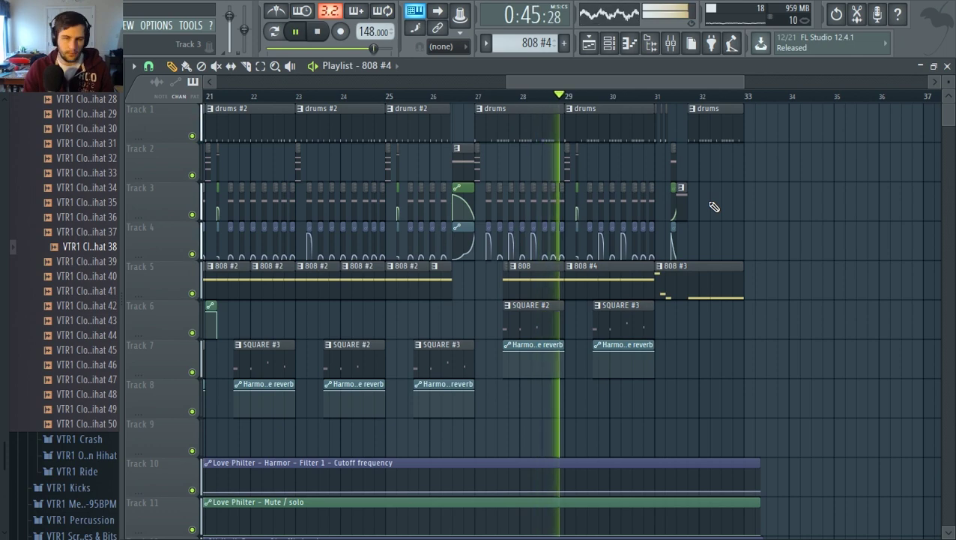
key("space")
Make the SQUARE #2 clip in bar 27 and the SQUARE #3 clip in bar 29 on Track 6 unique
scroll(557, 327, "up", 3)
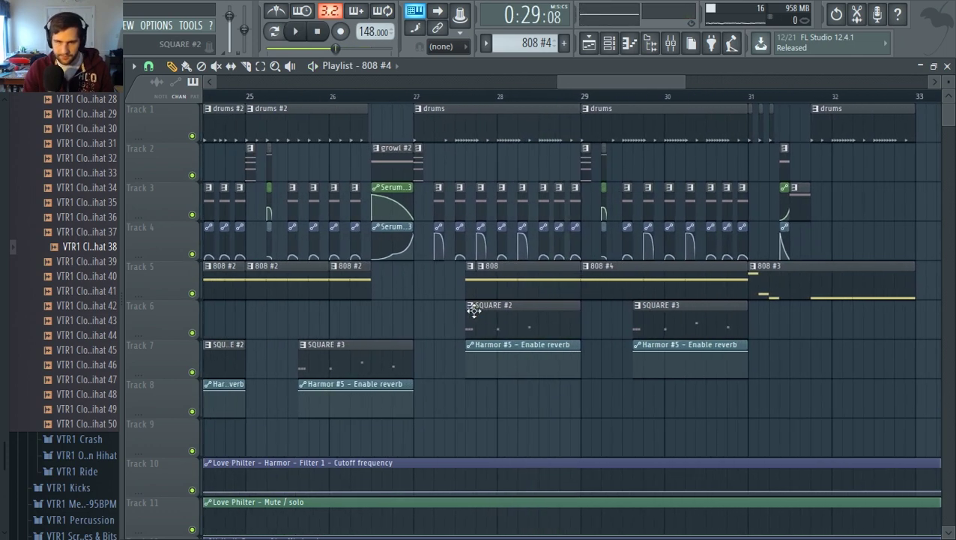
right_click(472, 313)
left_click(527, 403)
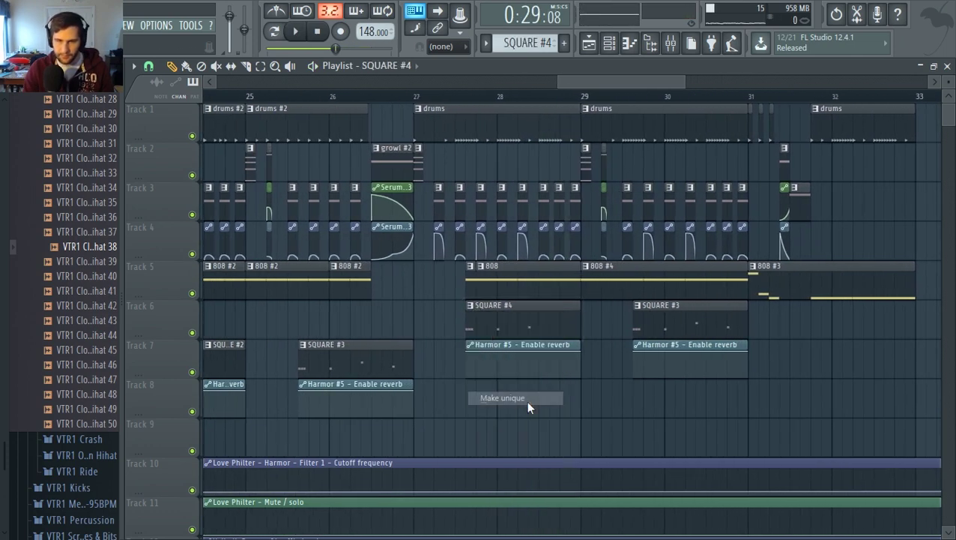
right_click(638, 313)
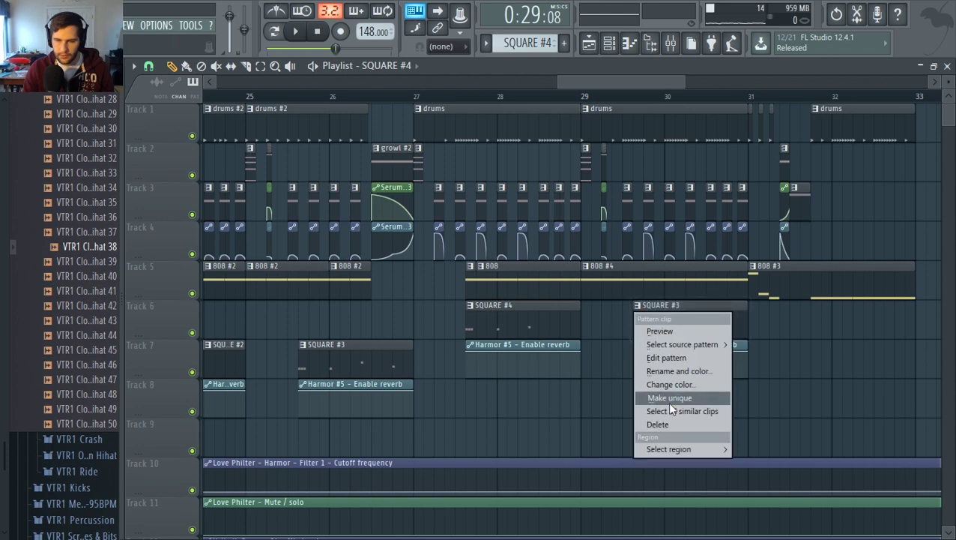
left_click(678, 396)
Transpose all notes in the SQUARE #4 and SQUARE #5 patterns up an octave
double_click(500, 325)
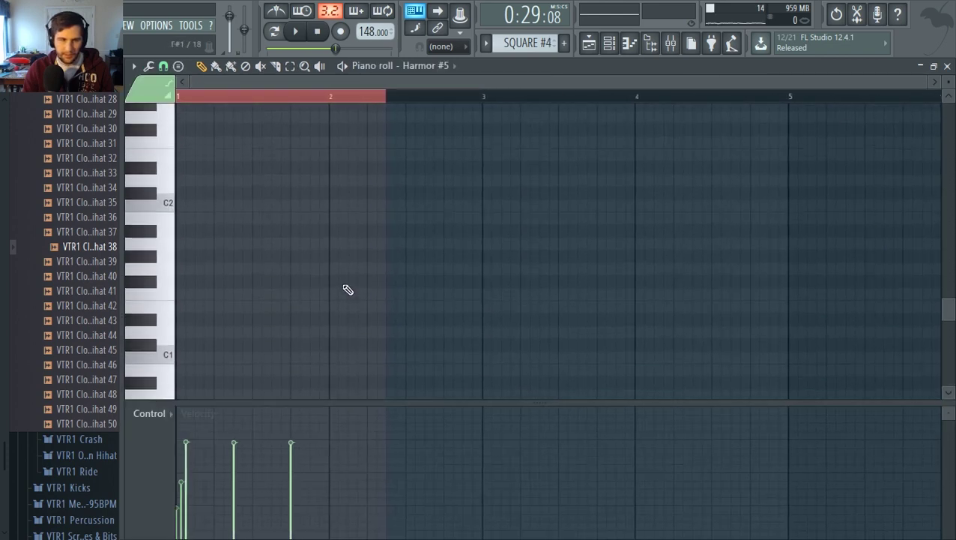
left_click_drag(356, 342, 177, 275)
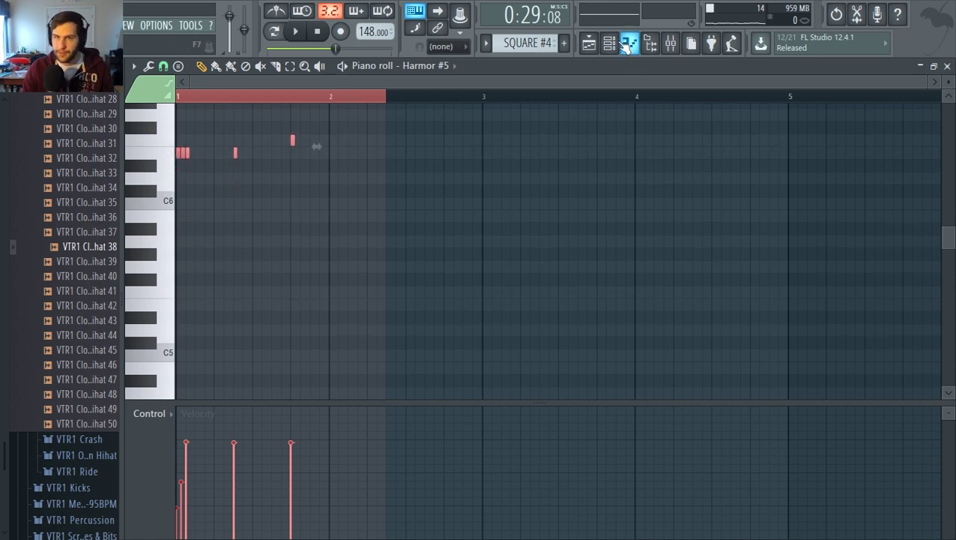
left_click(628, 45)
double_click(674, 320)
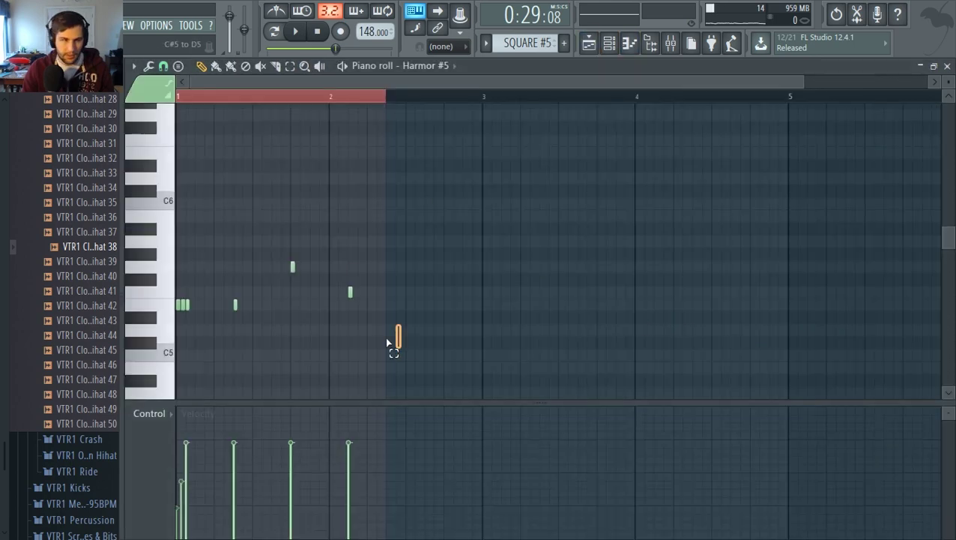
left_click_drag(387, 343, 181, 326)
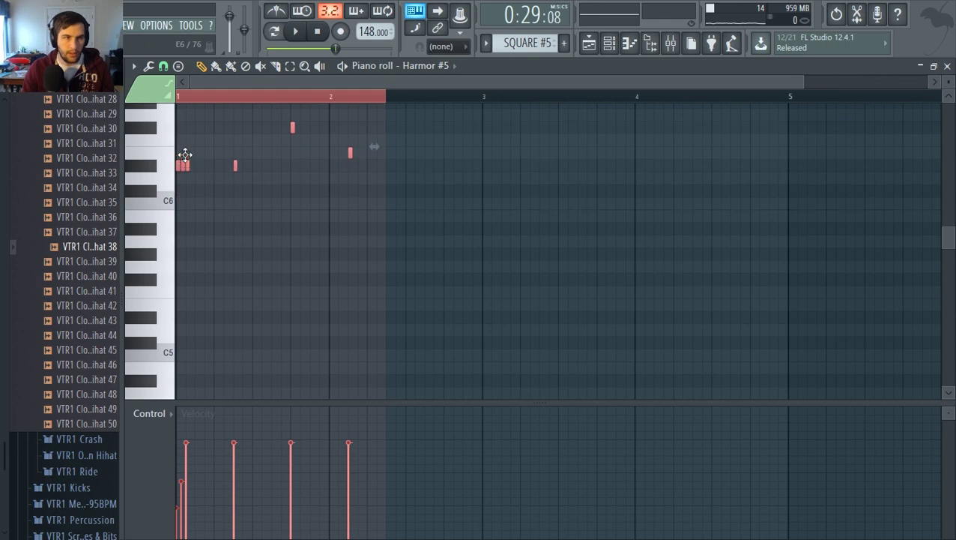
Play the arrangement from the middle of bar 27, lower the Harmor #5 mixer fader slightly, and stop
left_click(588, 45)
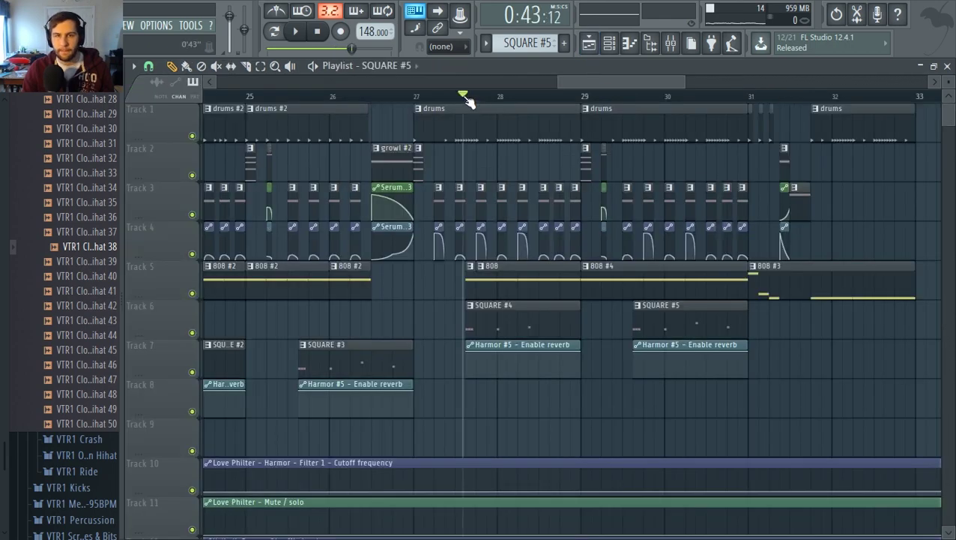
key("space")
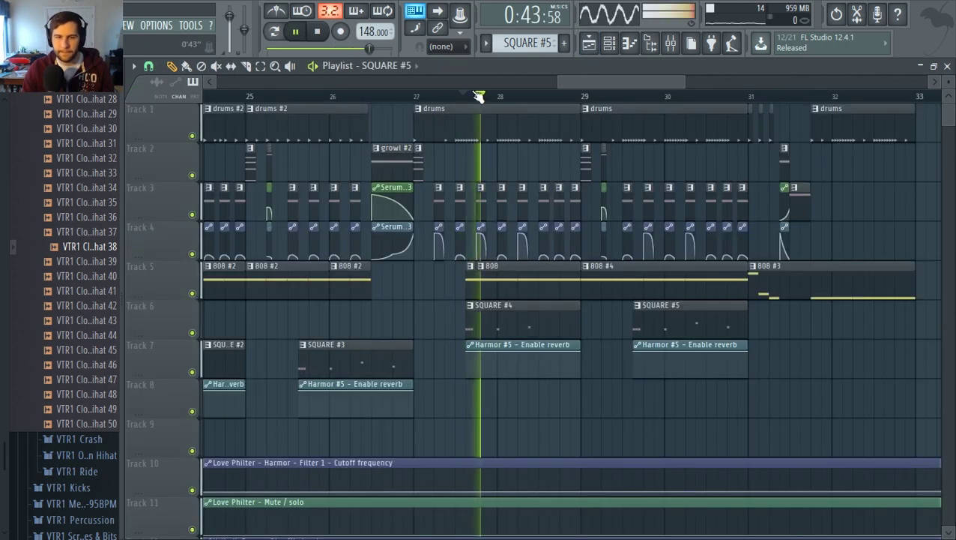
left_click(671, 43)
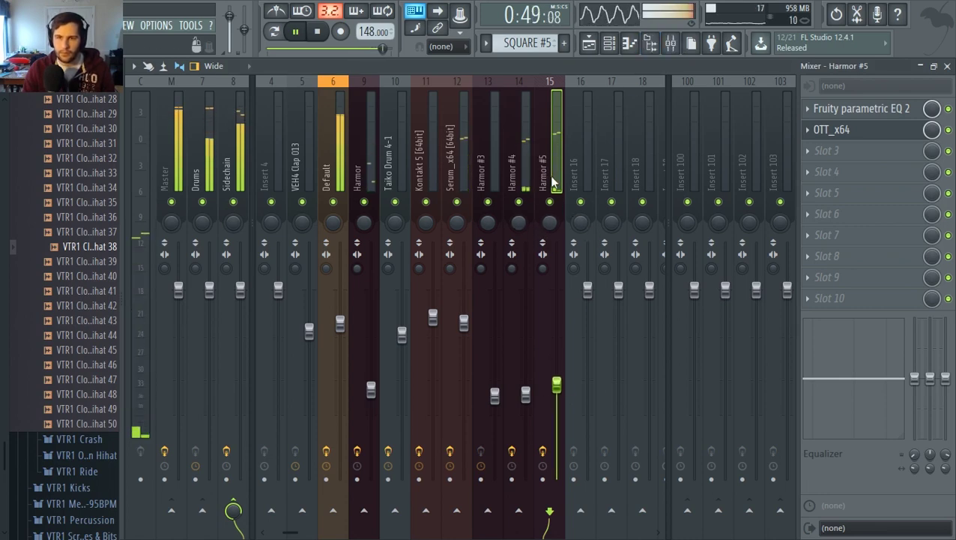
key("space")
Insert a Fruity WaveShaper before OTT_x64 on the Harmor #5 track and bend its curve into an S-shape during playback
left_click(828, 150)
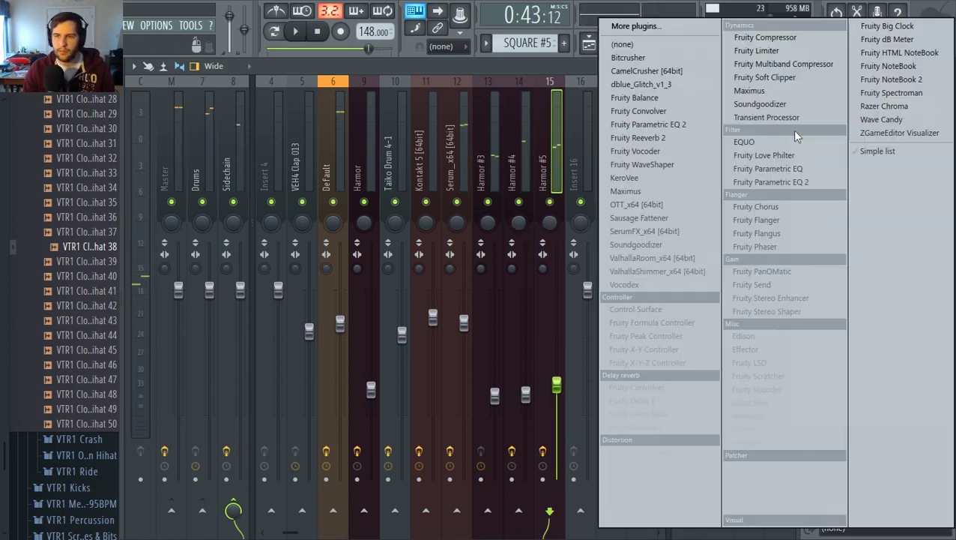
left_click(643, 164)
key("space")
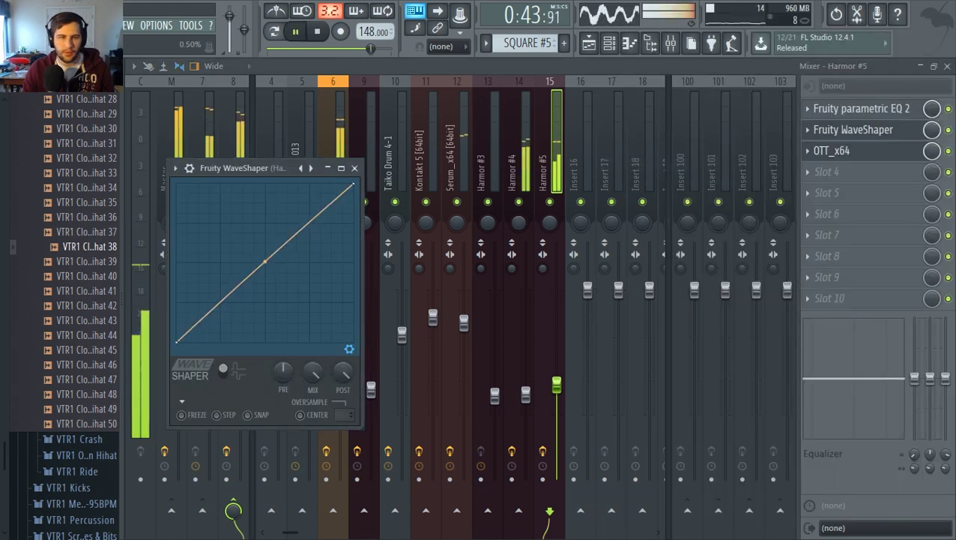
left_click_drag(264, 261, 231, 253)
right_click(238, 241)
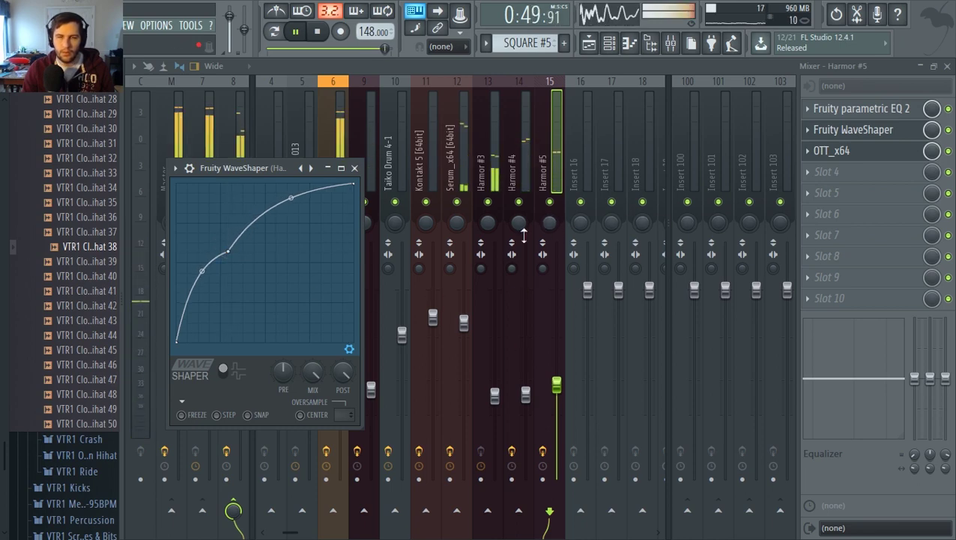
left_click_drag(291, 218, 279, 203)
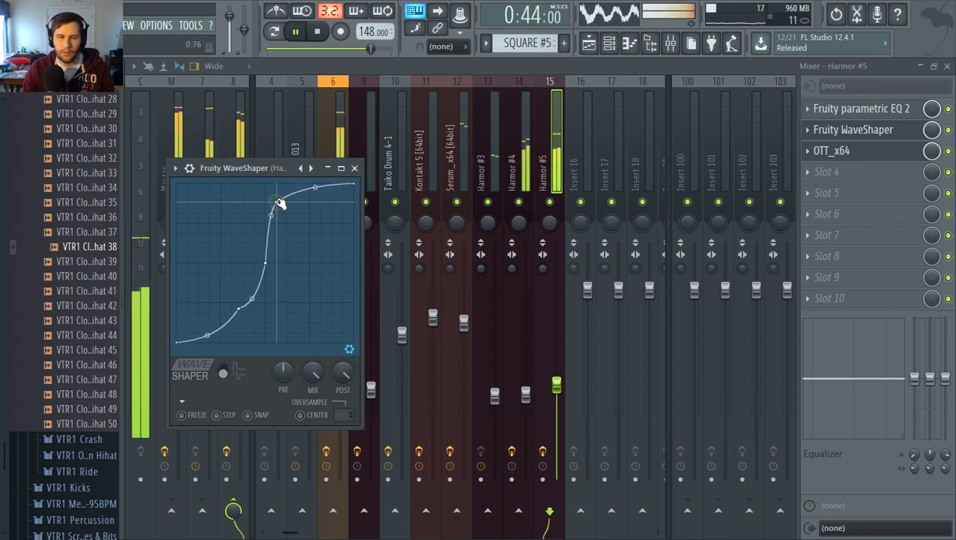
Reshape the Harmor #5 WaveShaper curve with a gentler lower half and a dip in its upper half, lower its mix, and stop playback
right_click(250, 299)
left_click(261, 300)
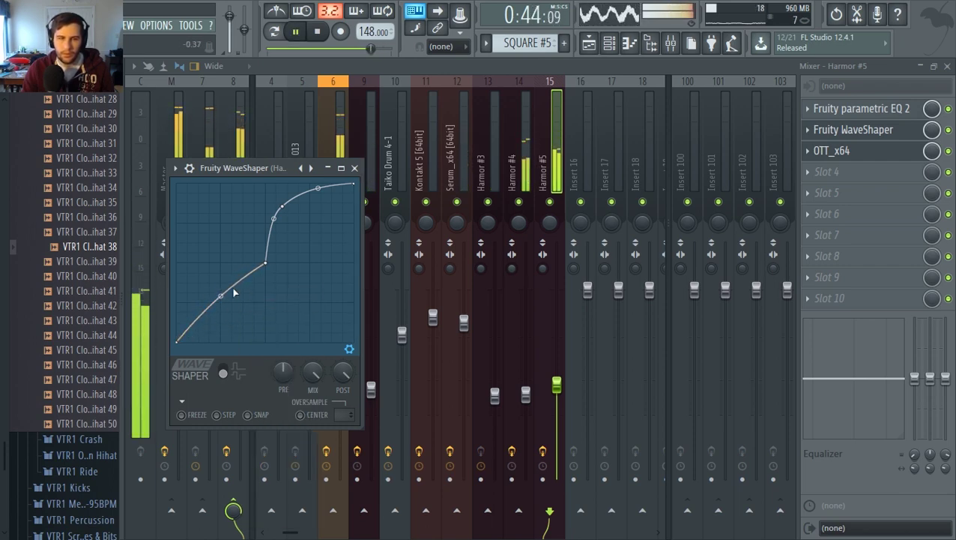
right_click(310, 262)
left_click_drag(287, 199, 281, 205)
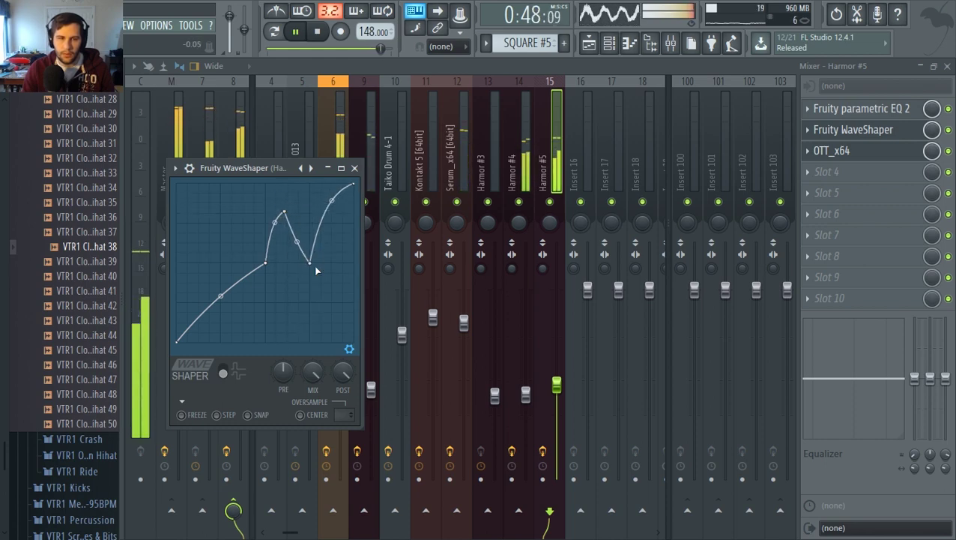
left_click_drag(313, 243, 291, 213)
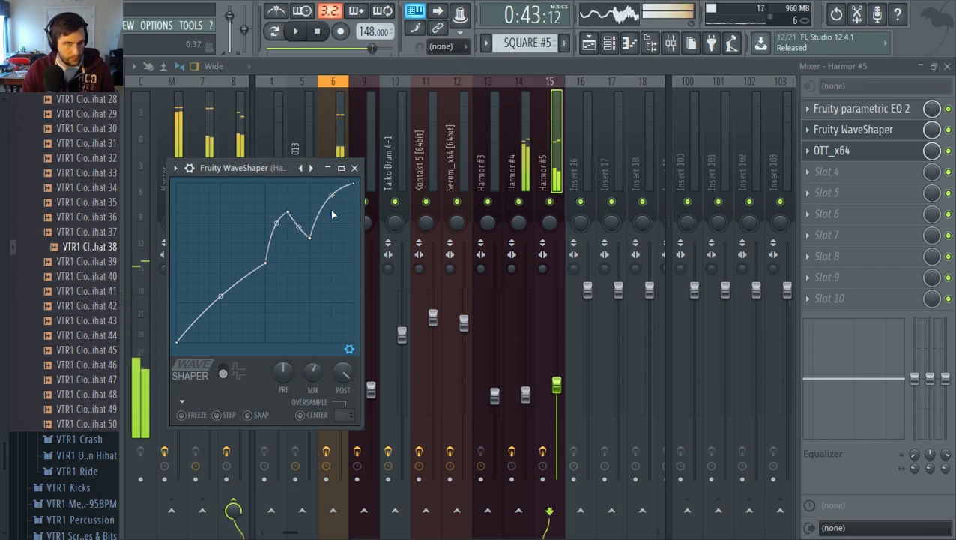
left_click(319, 31)
Return to the playlist arrangement and save the project
left_click(589, 42)
scroll(591, 161, "down", 4)
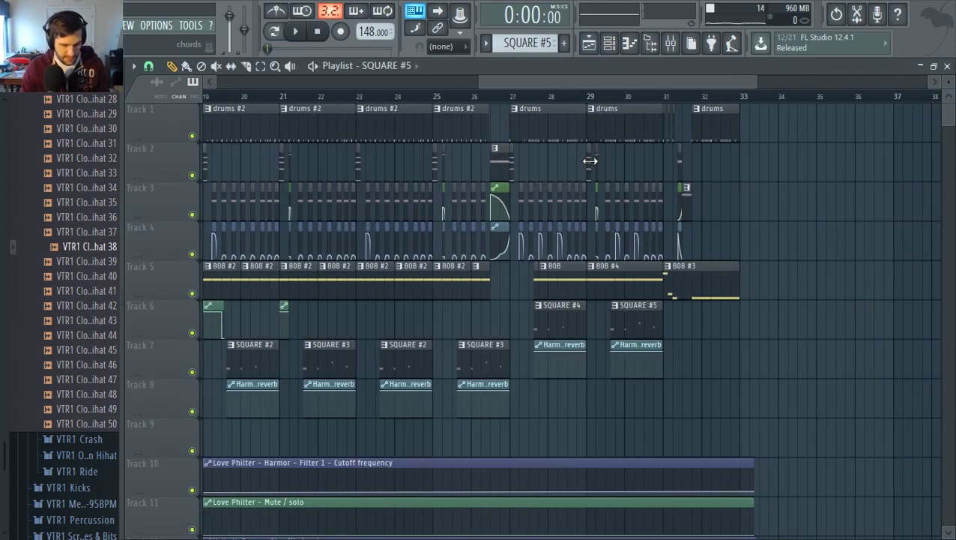
scroll(578, 187, "down", 3)
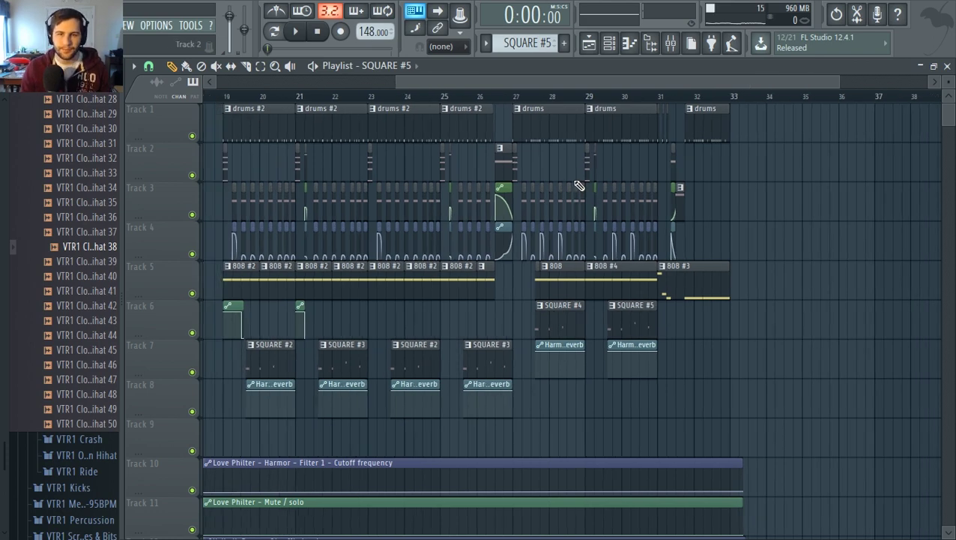
left_click(17, 25)
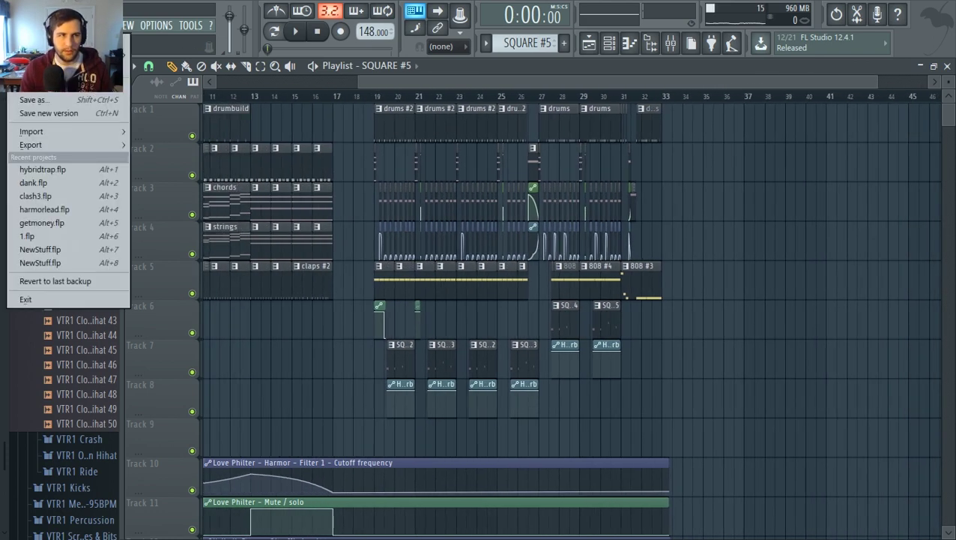
left_click(82, 86)
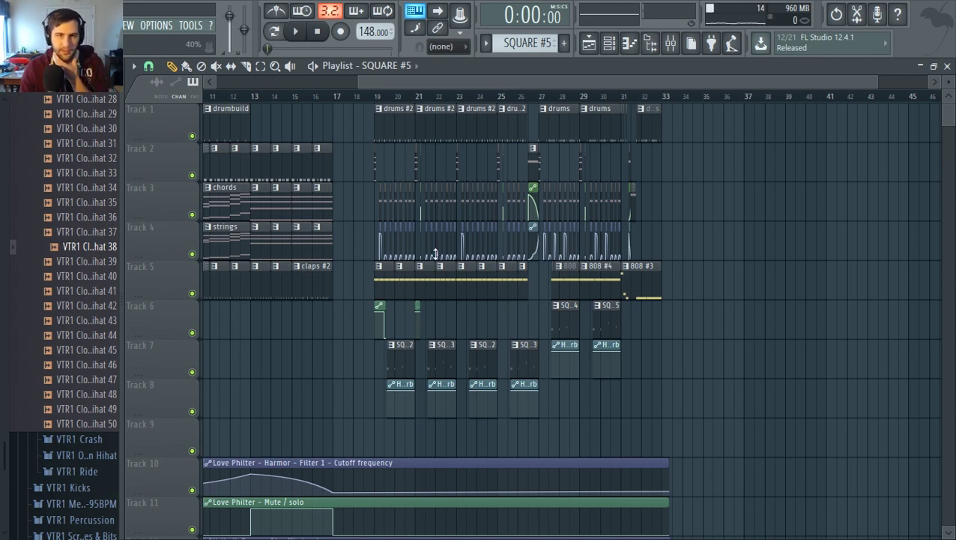
Play the drop from bar 19 for a few bars, stop, and view the whole arrangement
scroll(383, 94, "up", 3)
left_click(378, 97)
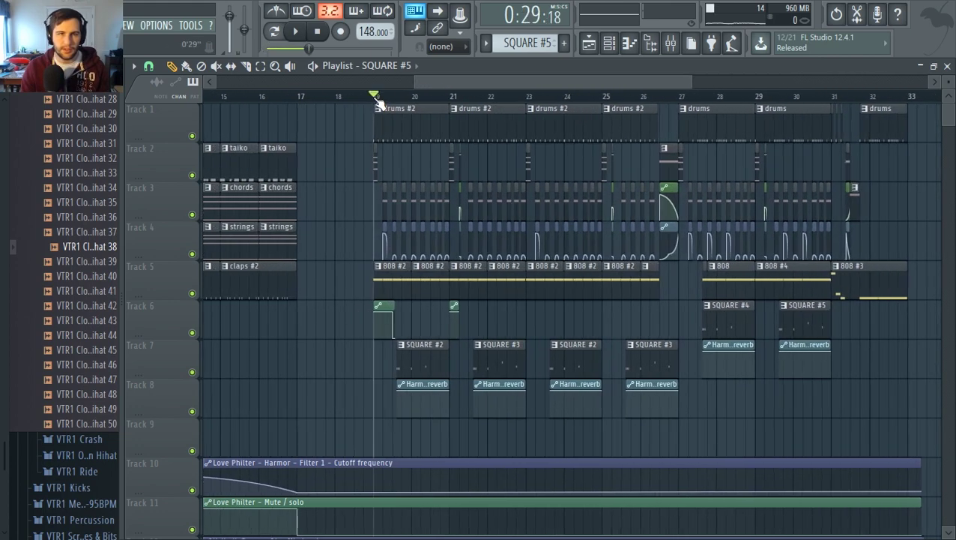
key("space")
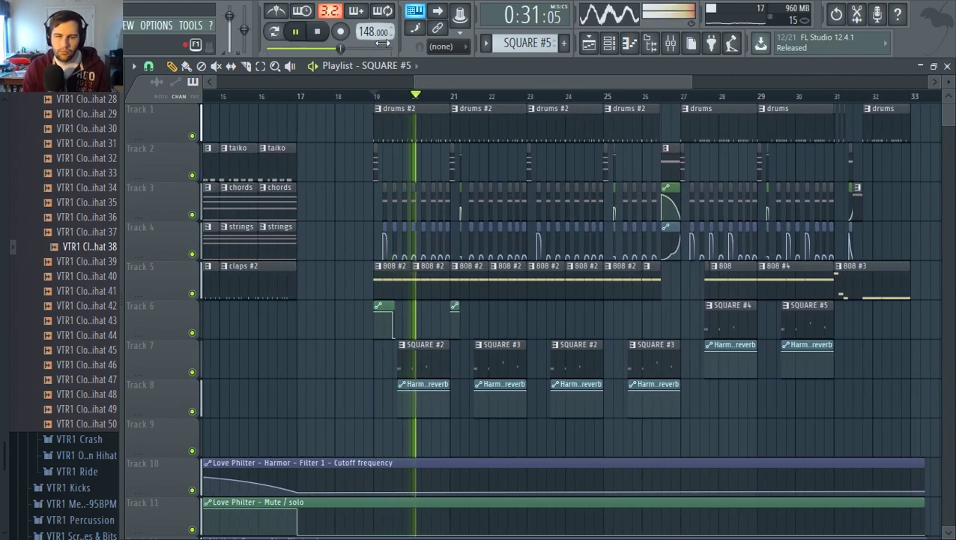
key("space")
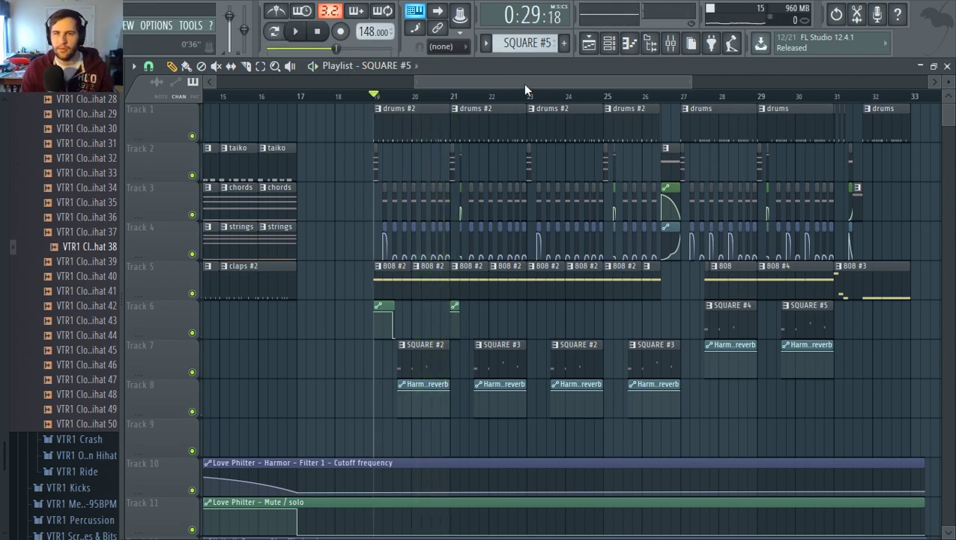
scroll(421, 315, "down", 4)
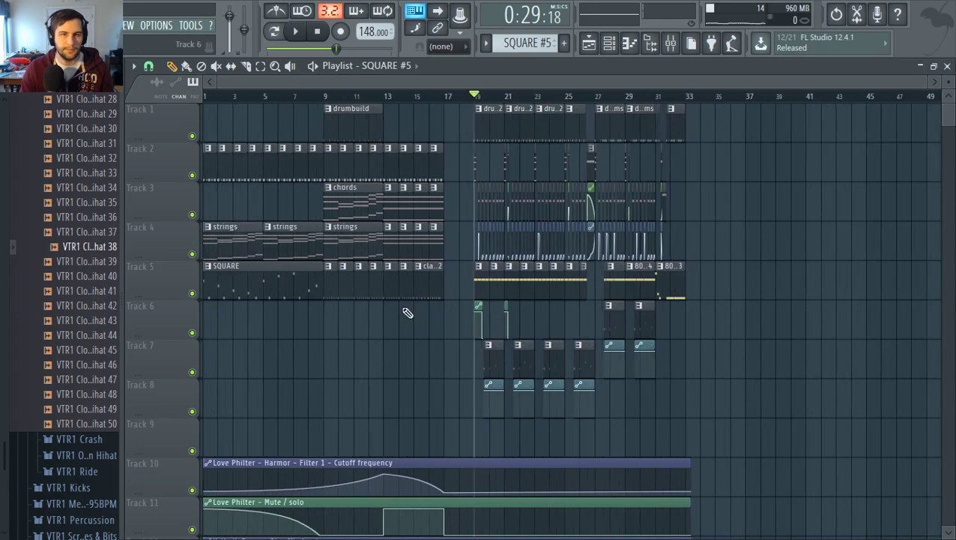